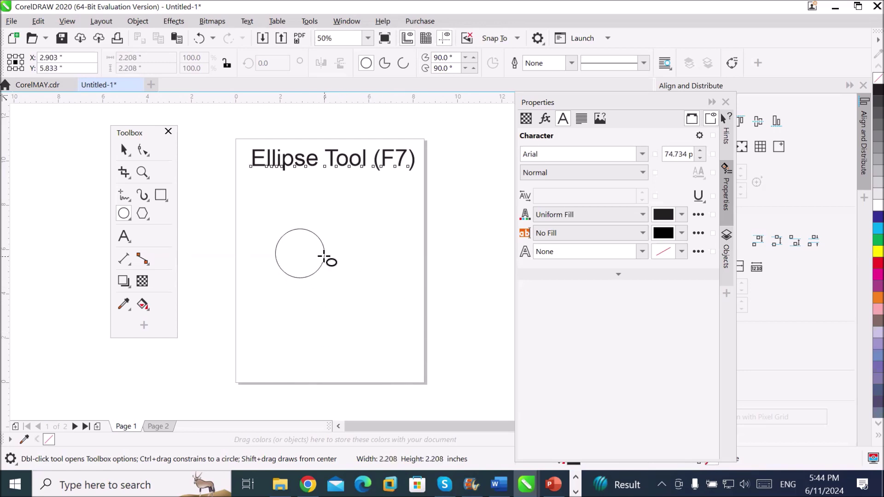
- Draw a perfect circle and centre it on the page below the heading
{"action": "left_click_drag", "start_coordinate": [324, 256], "coordinate": [324, 256]}
{"action": "key", "text": "shift"}
{"action": "mouse_move", "coordinate": [324, 256]}
{"action": "left_mouse_down"}
{"action": "mouse_move", "coordinate": [371, 316]}
{"action": "mouse_move", "coordinate": [275, 233]}
{"action": "mouse_move", "coordinate": [361, 292]}
{"action": "mouse_move", "coordinate": [318, 244]}
{"action": "left_mouse_up"}
{"action": "key", "text": "space"}
{"action": "left_click_drag", "start_coordinate": [271, 215], "coordinate": [326, 244]}
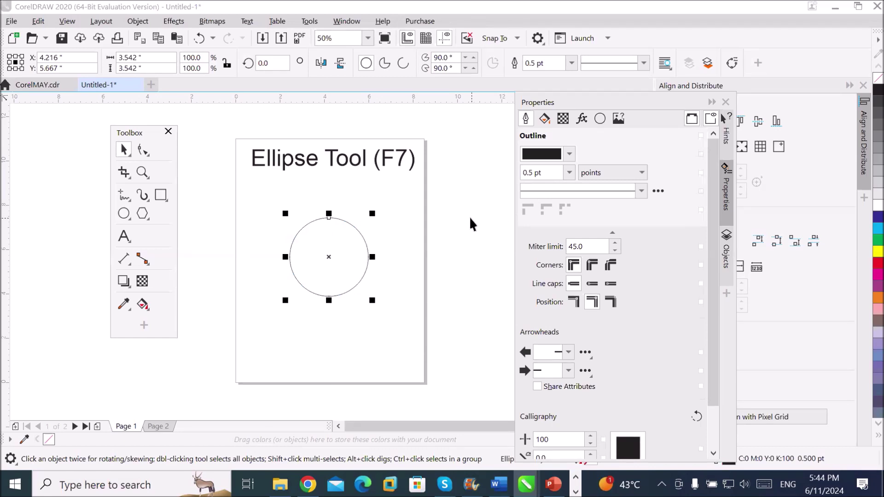
- Convert the circle into a 0° to 270° three-quarter pie
{"action": "scroll", "coordinate": [469, 217], "scroll_direction": "up", "scroll_amount": 2}
{"action": "scroll", "coordinate": [469, 216], "scroll_direction": "down", "scroll_amount": 2}
{"action": "left_click", "coordinate": [384, 63]}
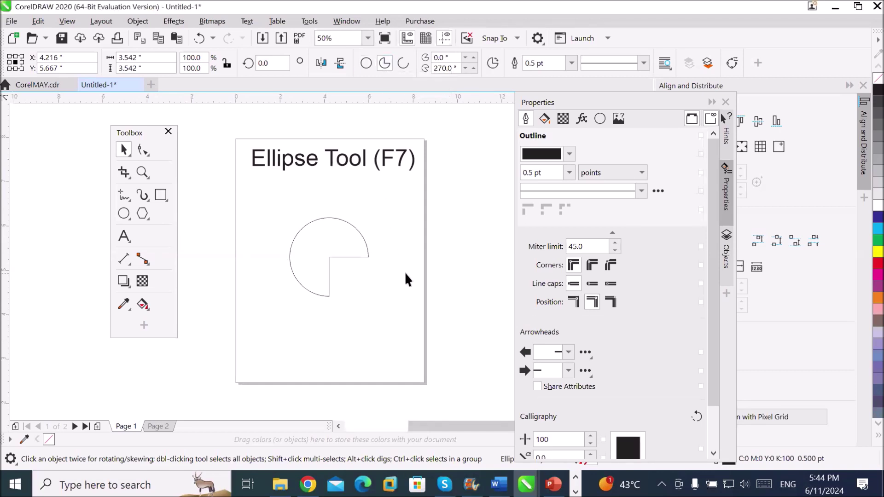
{"action": "scroll", "coordinate": [405, 272], "scroll_direction": "up", "scroll_amount": 1}
- Compare the Ellipse, Pie and Arc modes, keep Pie, and fill the shape with cyan
{"action": "left_click_drag", "start_coordinate": [133, 131], "coordinate": [74, 146]}
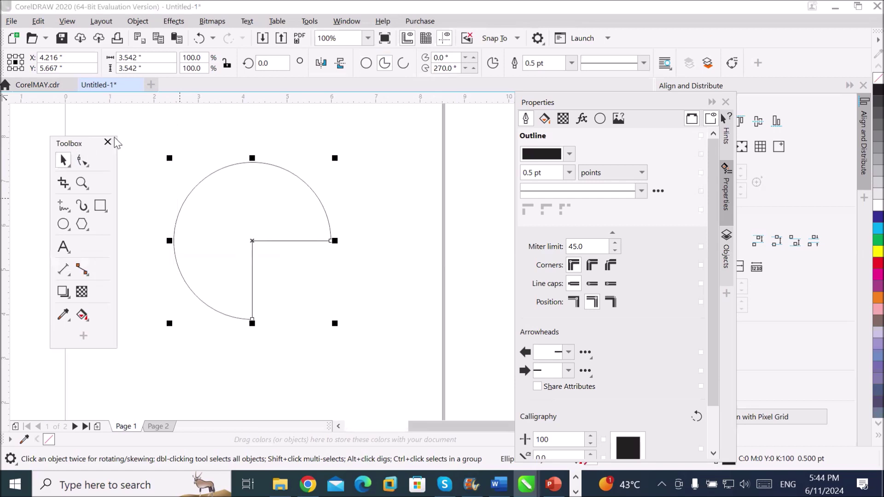
{"action": "left_click", "coordinate": [366, 64]}
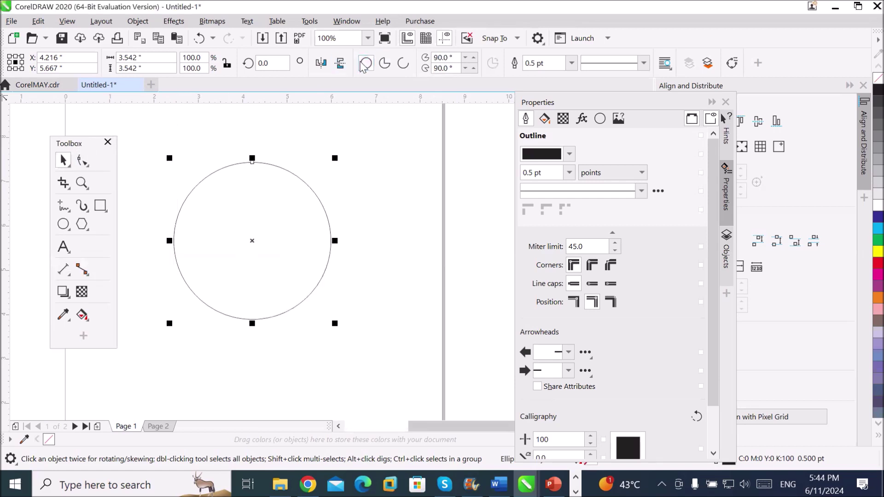
{"action": "left_click", "coordinate": [384, 65]}
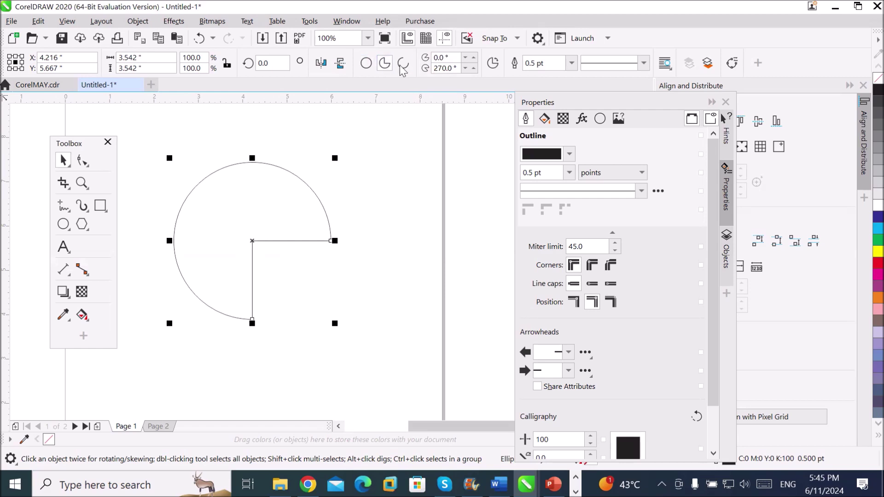
{"action": "left_click", "coordinate": [404, 66]}
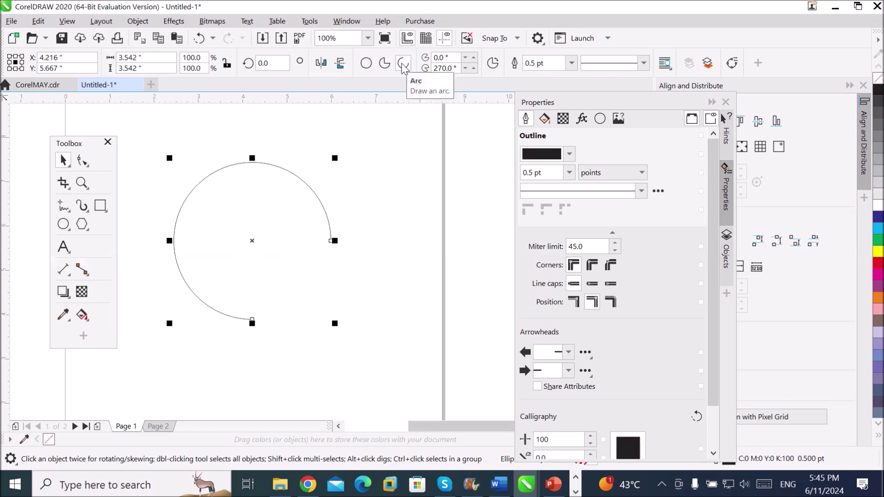
{"action": "left_click", "coordinate": [384, 65]}
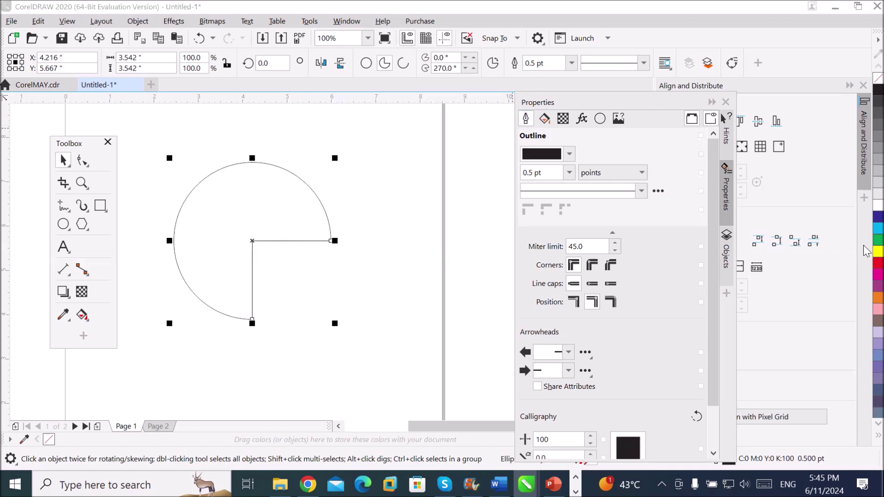
{"action": "left_click", "coordinate": [878, 228]}
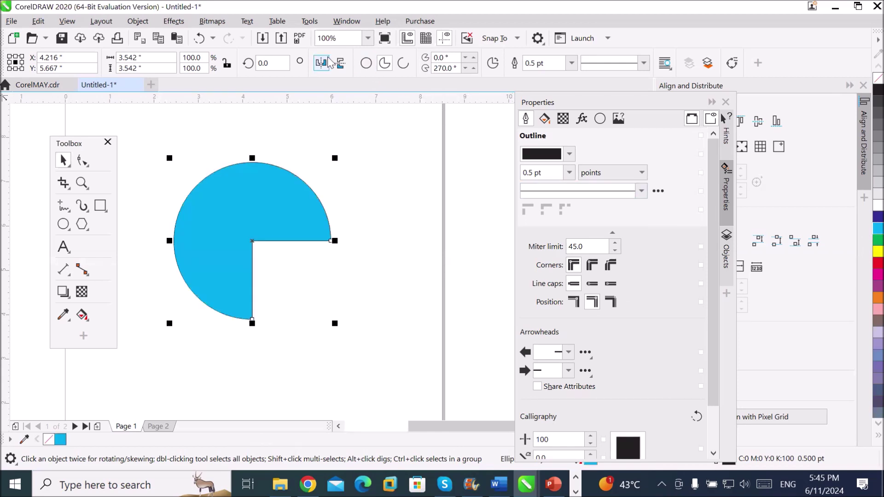
- Set the outline width to 8.0 pt, leaving the shape as a three-quarter pie
{"action": "left_click", "coordinate": [366, 64]}
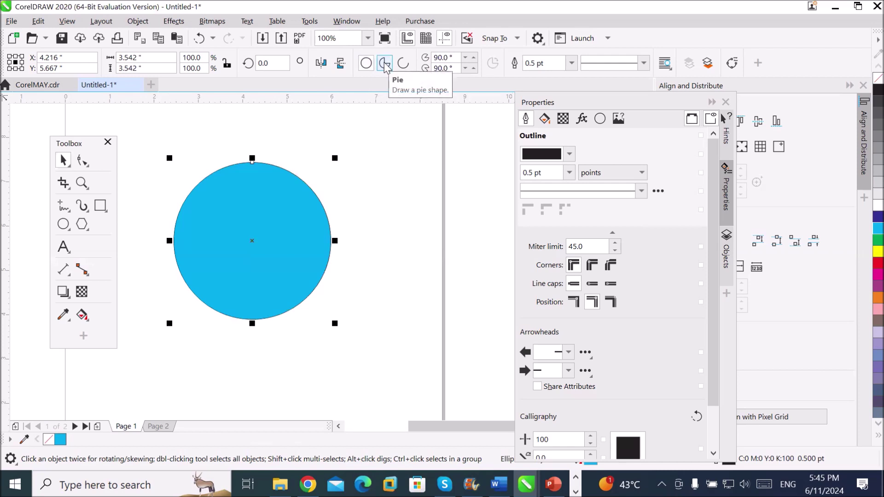
{"action": "left_click", "coordinate": [385, 65]}
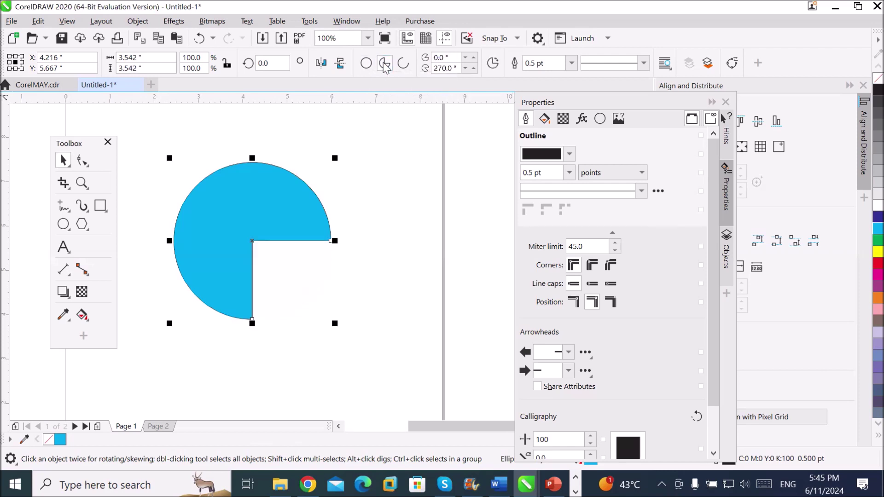
{"action": "left_click", "coordinate": [403, 67]}
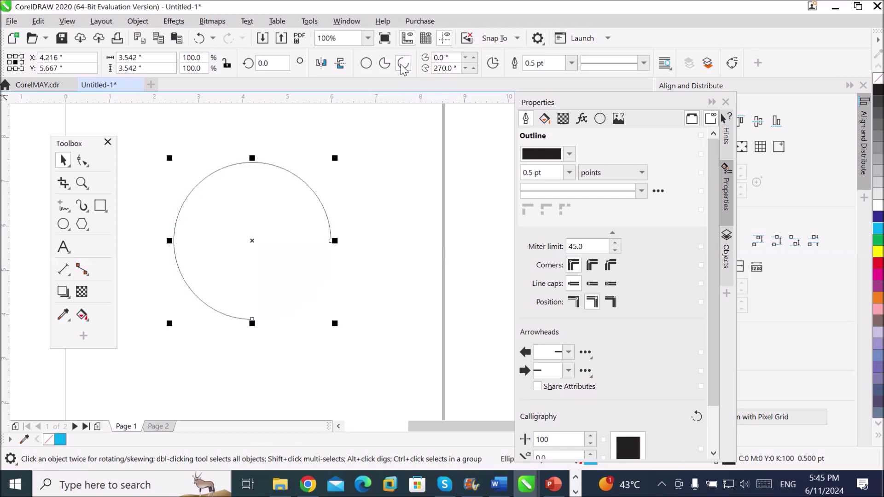
{"action": "left_click", "coordinate": [573, 63]}
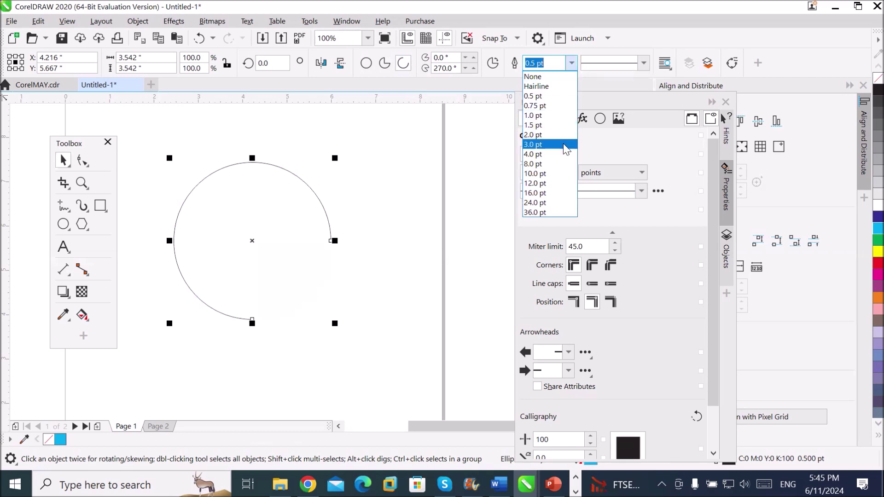
{"action": "left_click", "coordinate": [568, 164]}
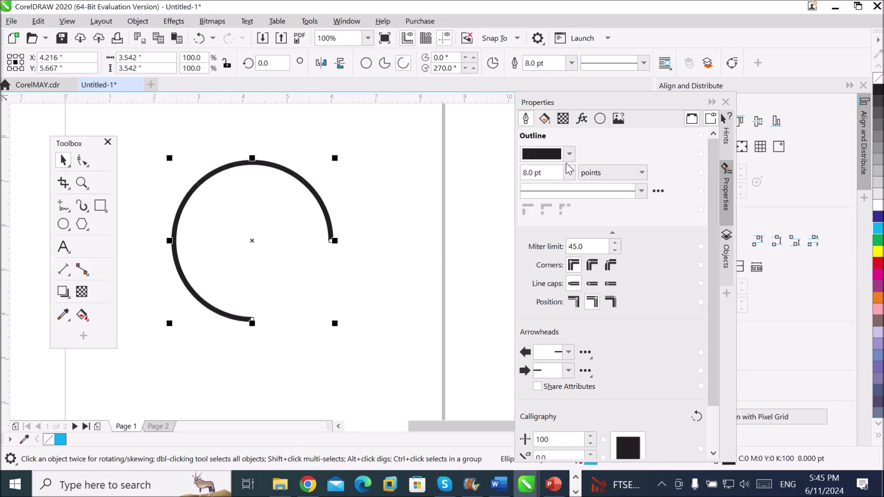
{"action": "left_click", "coordinate": [385, 63]}
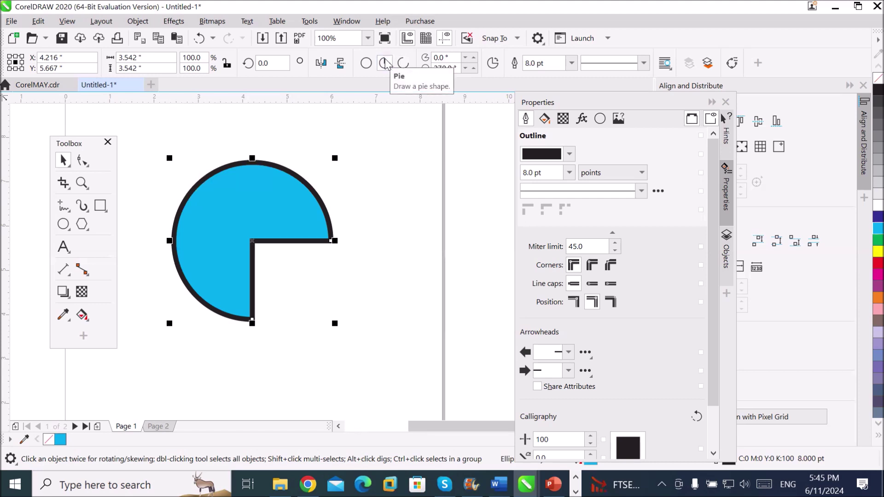
{"action": "left_click", "coordinate": [367, 64]}
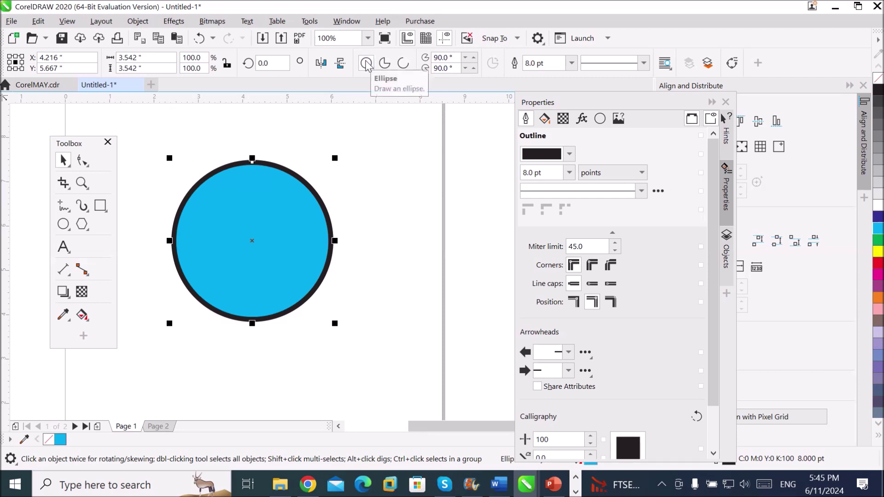
{"action": "left_click", "coordinate": [393, 66]}
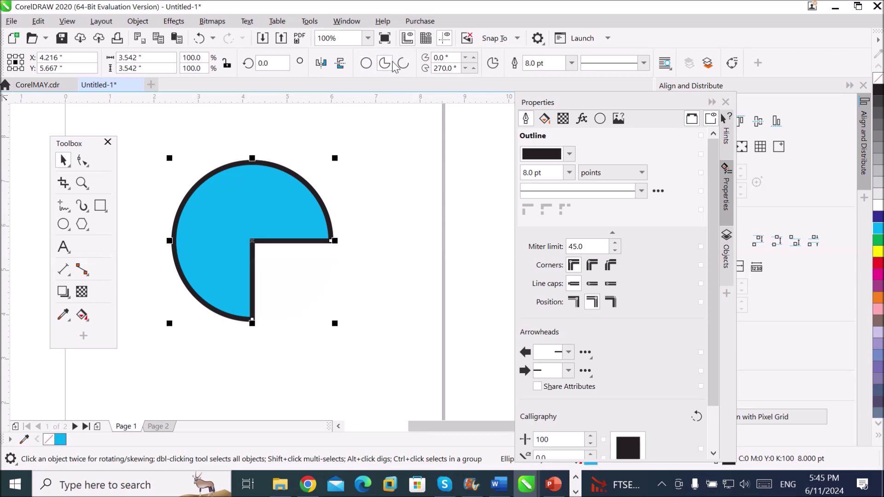
- Try horizontal and vertical mirroring on the pie, reverting each to its original orientation
{"action": "left_click", "coordinate": [339, 65]}
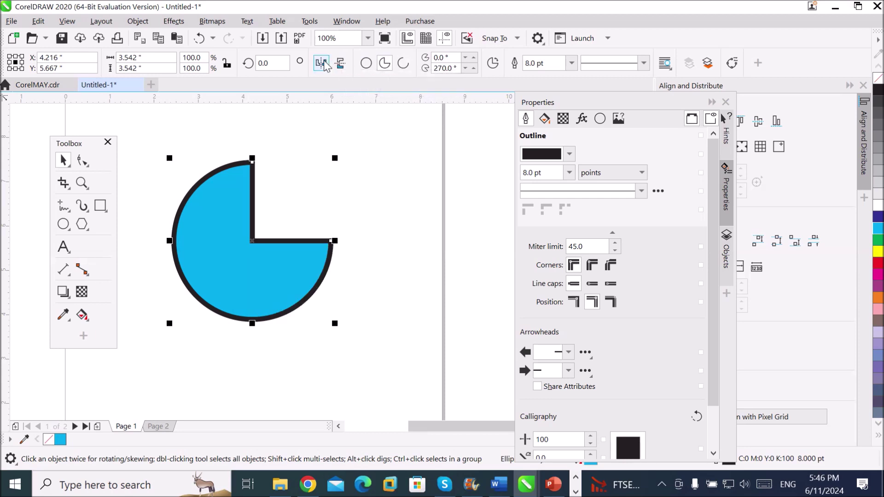
{"action": "left_click", "coordinate": [322, 63]}
{"action": "left_click", "coordinate": [321, 63]}
{"action": "left_click", "coordinate": [321, 63]}
{"action": "left_click", "coordinate": [321, 63]}
{"action": "left_click", "coordinate": [323, 64]}
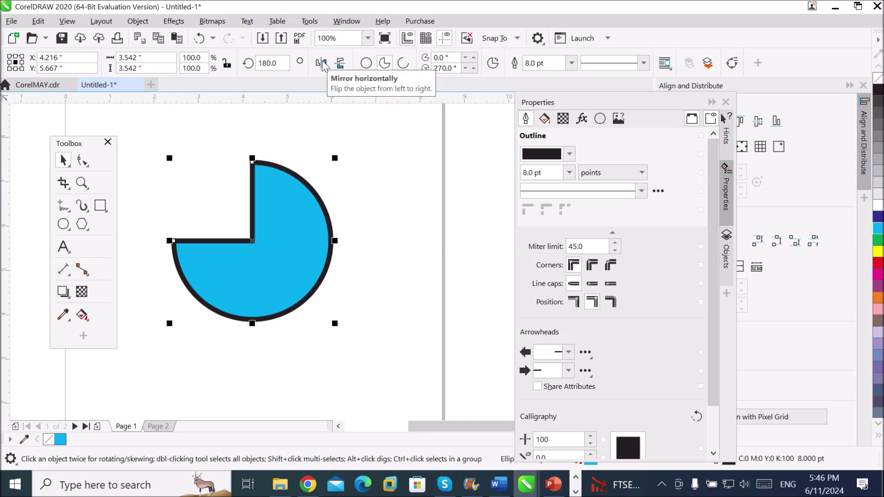
{"action": "left_click", "coordinate": [324, 65]}
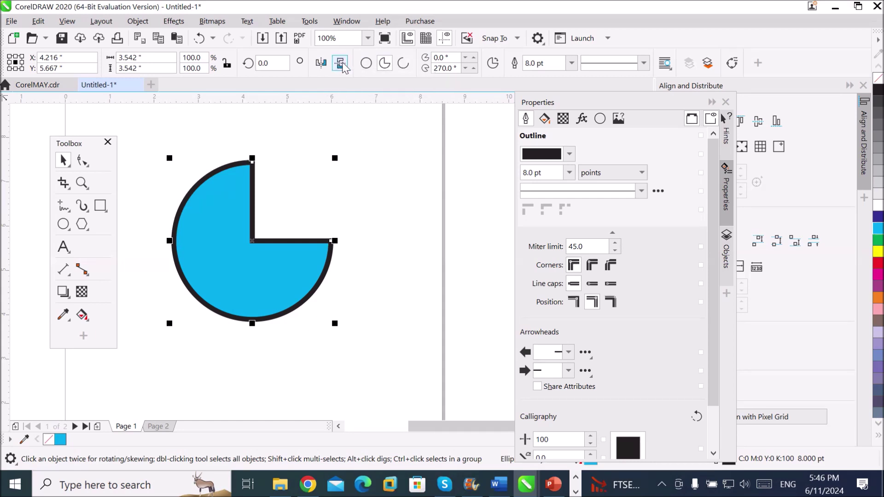
{"action": "left_click", "coordinate": [341, 65]}
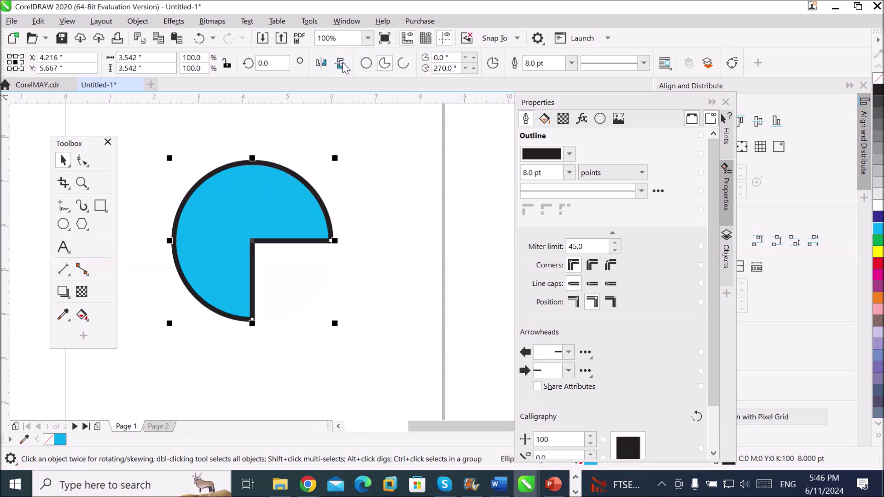
{"action": "left_click", "coordinate": [341, 65]}
{"action": "left_click", "coordinate": [343, 65]}
{"action": "left_click", "coordinate": [343, 65]}
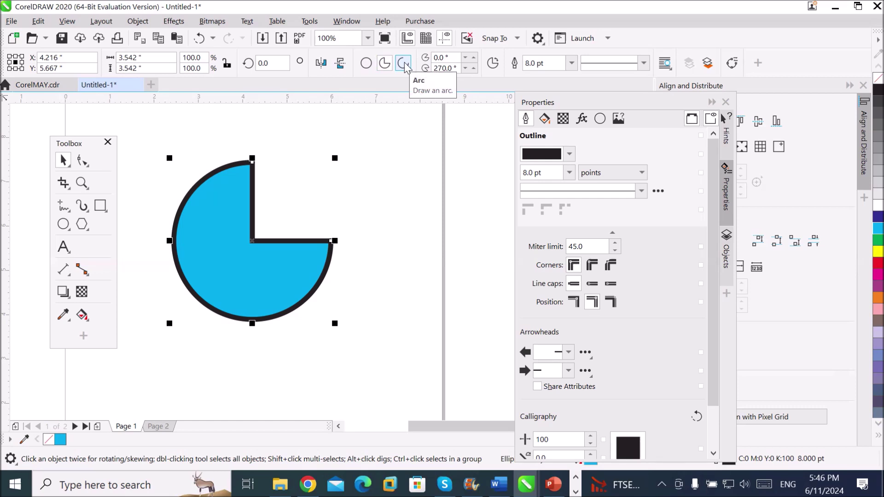
- Convert the pie into an open 0° to 270° arc, testing flips and restoring its orientation
{"action": "left_click", "coordinate": [404, 65]}
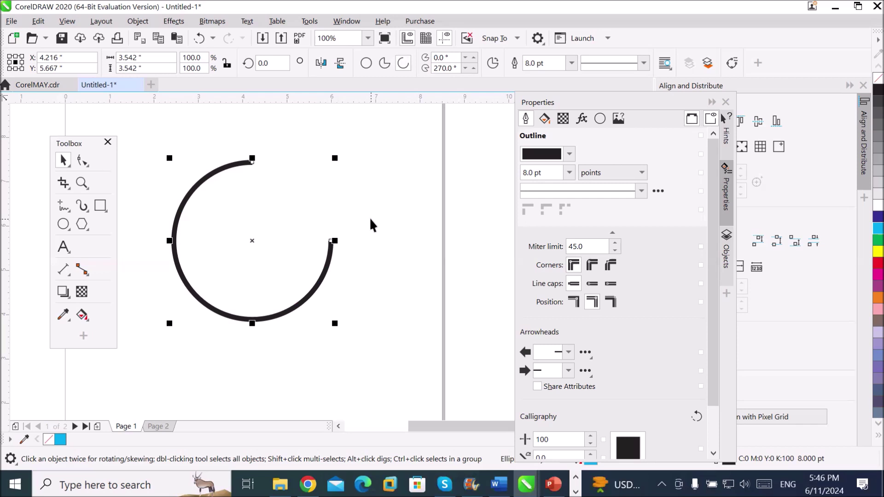
{"action": "left_click", "coordinate": [341, 65]}
{"action": "left_click", "coordinate": [341, 64]}
{"action": "left_click", "coordinate": [321, 64]}
{"action": "left_click", "coordinate": [321, 64]}
- Move the arc left and add mirrored copies to its right and below
{"action": "left_click_drag", "start_coordinate": [88, 146], "coordinate": [44, 148]}
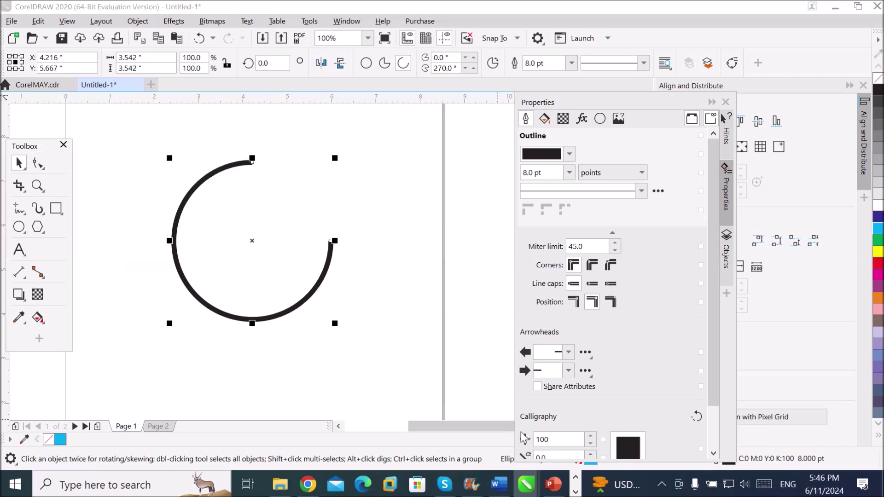
{"action": "left_click_drag", "start_coordinate": [449, 430], "coordinate": [414, 430]}
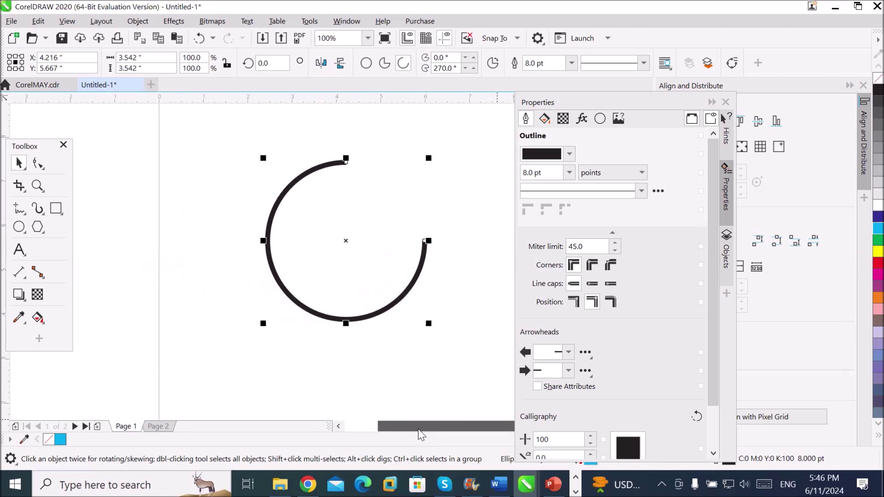
{"action": "scroll", "coordinate": [443, 280], "scroll_direction": "down", "scroll_amount": 3}
{"action": "scroll", "coordinate": [445, 284], "scroll_direction": "up", "scroll_amount": 1}
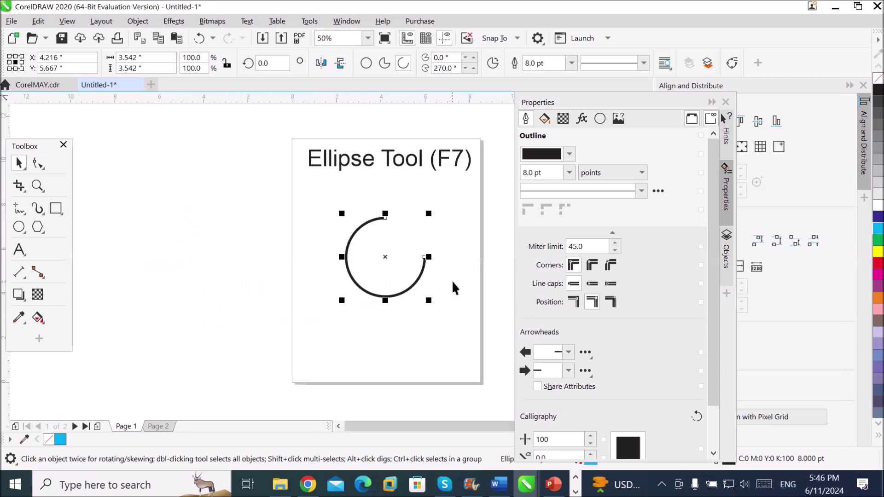
{"action": "left_click_drag", "start_coordinate": [417, 284], "coordinate": [369, 295]}
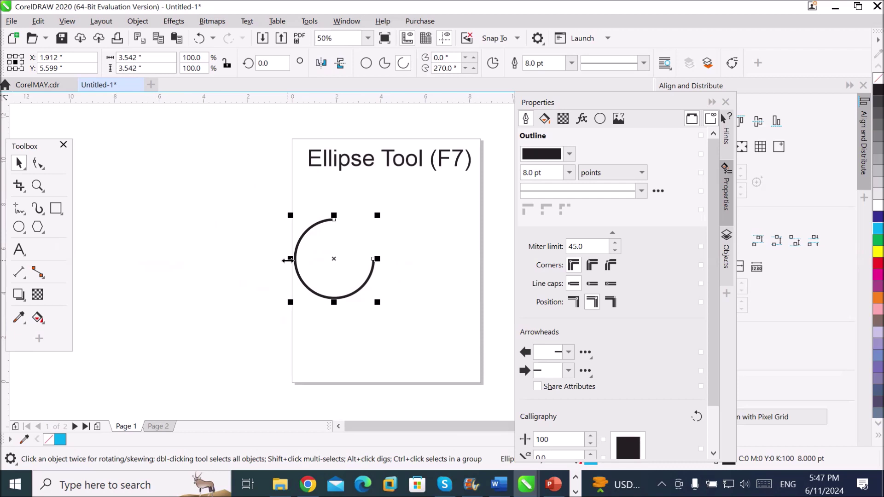
{"action": "left_click_drag", "start_coordinate": [288, 260], "coordinate": [429, 259]}
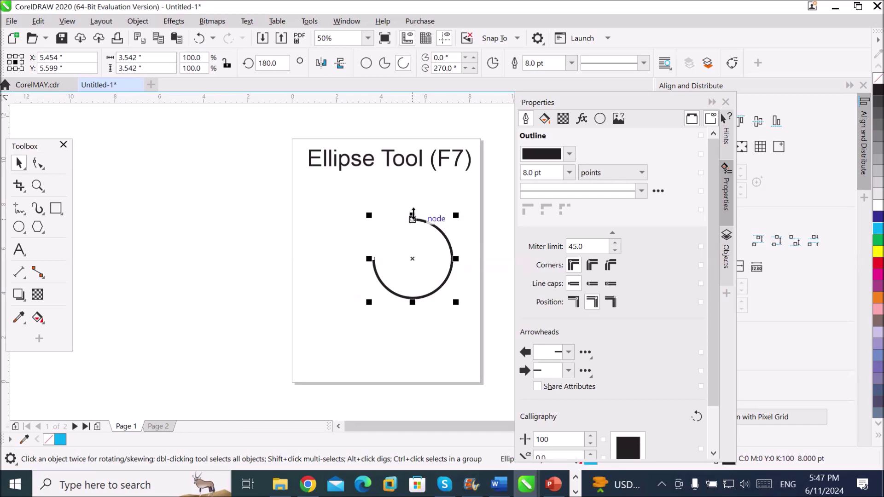
{"action": "left_click_drag", "start_coordinate": [412, 212], "coordinate": [408, 320]}
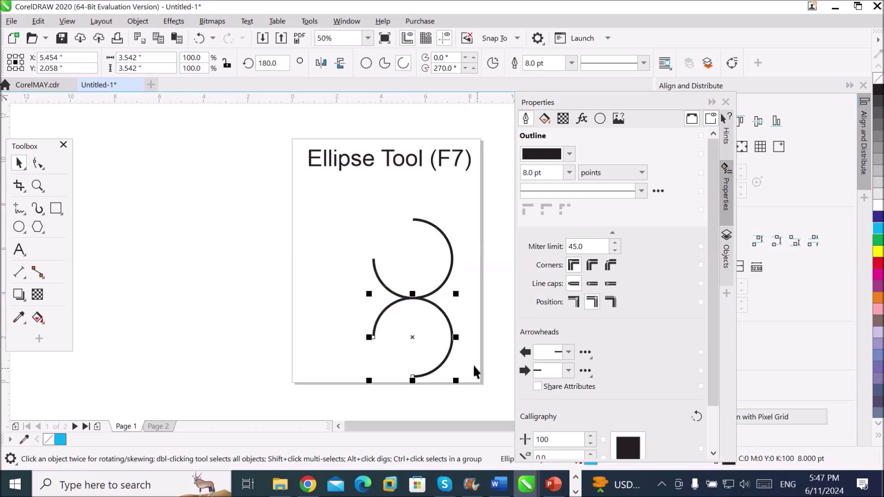
- Shift the arc pair right and add a mirrored pair on the left, making four arcs
{"action": "left_click_drag", "start_coordinate": [332, 212], "coordinate": [474, 393]}
{"action": "left_click_drag", "start_coordinate": [453, 343], "coordinate": [478, 336]}
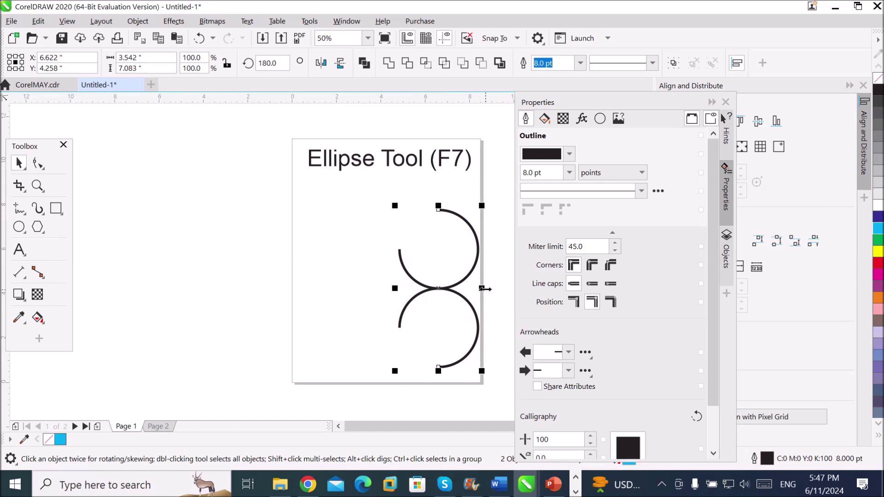
{"action": "left_click_drag", "start_coordinate": [483, 289], "coordinate": [389, 302]}
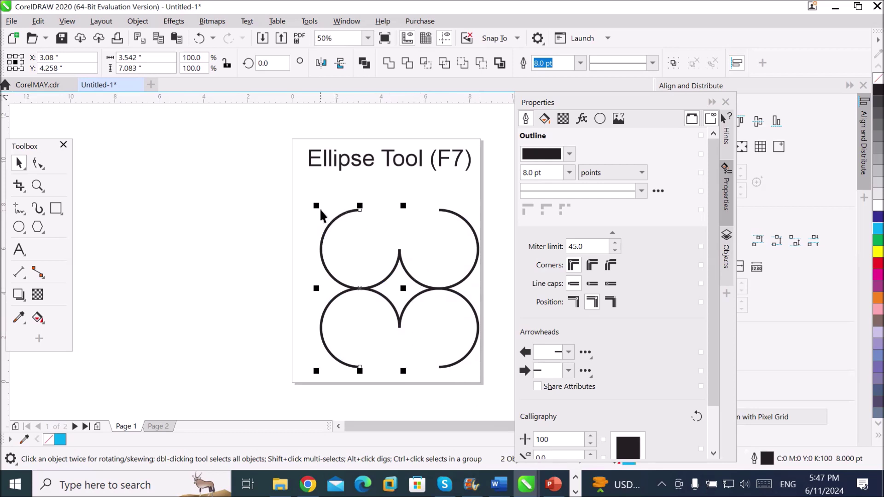
{"action": "left_click_drag", "start_coordinate": [318, 206], "coordinate": [346, 236]}
{"action": "key", "text": "Escape"}
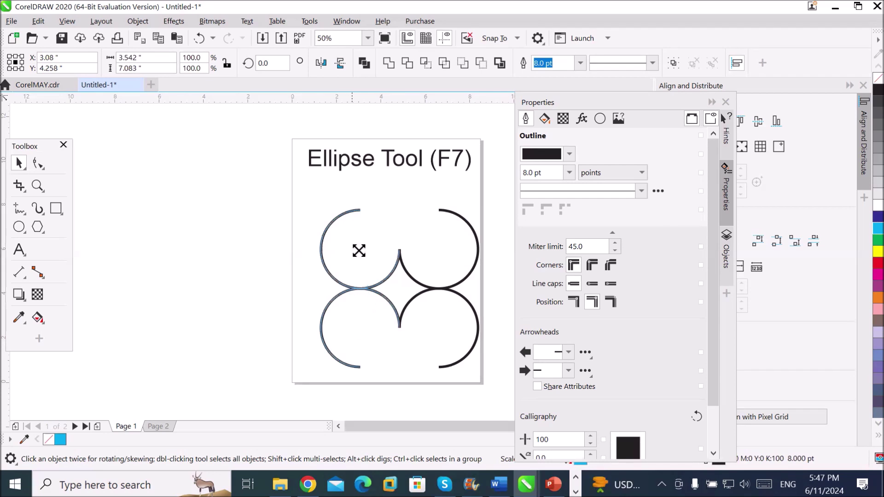
{"action": "left_click_drag", "start_coordinate": [351, 246], "coordinate": [401, 253]}
{"action": "key", "text": "ctrl+z"}
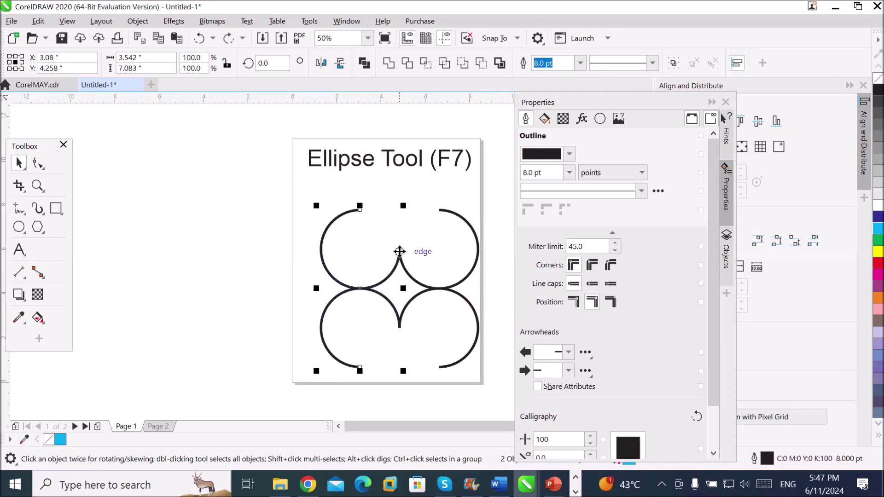
{"action": "left_click", "coordinate": [287, 194]}
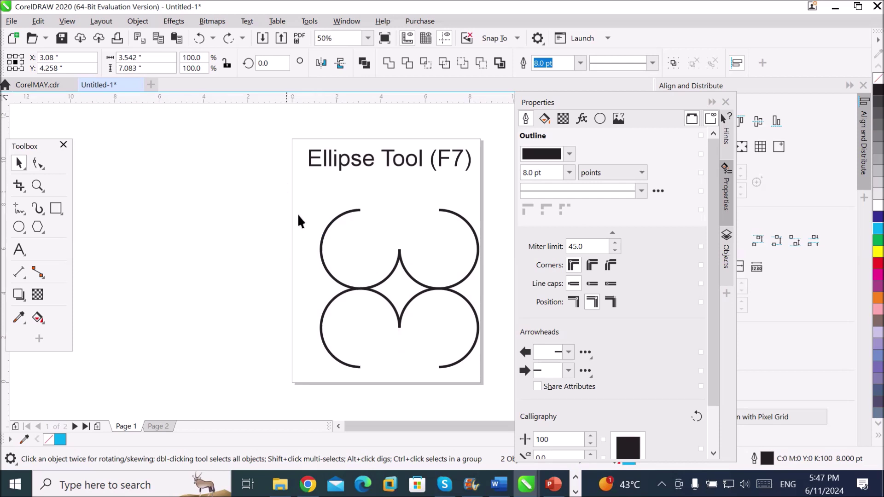
- Scale the four thick arcs down together and place them in the page's bottom-left corner
{"action": "left_click_drag", "start_coordinate": [484, 361], "coordinate": [499, 394]}
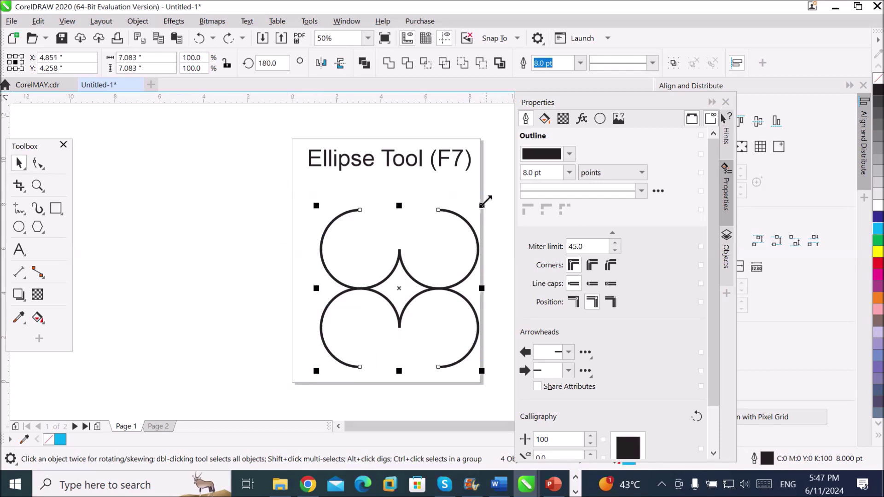
{"action": "left_click_drag", "start_coordinate": [484, 204], "coordinate": [403, 320]}
{"action": "left_click", "coordinate": [427, 327]}
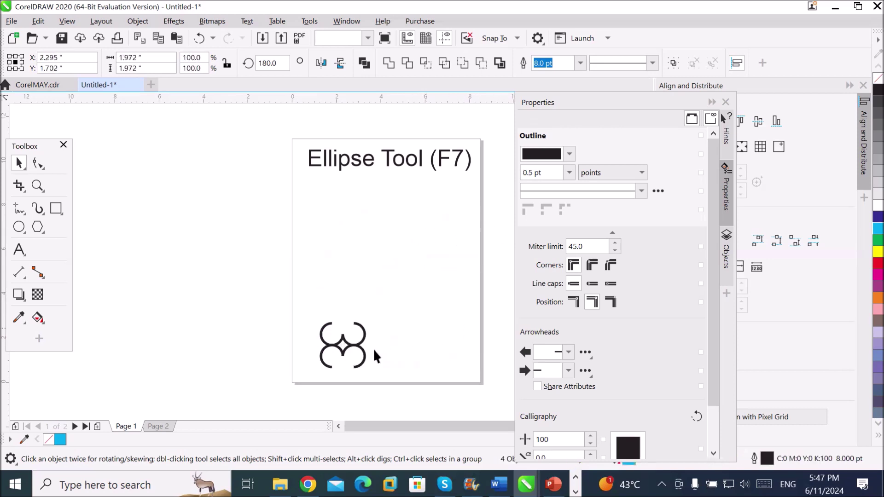
{"action": "left_click_drag", "start_coordinate": [397, 381], "coordinate": [313, 318]}
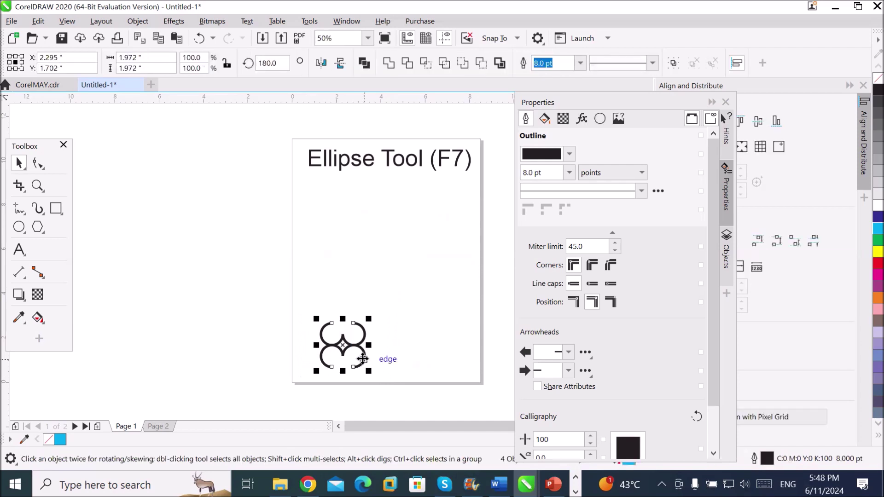
{"action": "left_click_drag", "start_coordinate": [358, 367], "coordinate": [352, 366]}
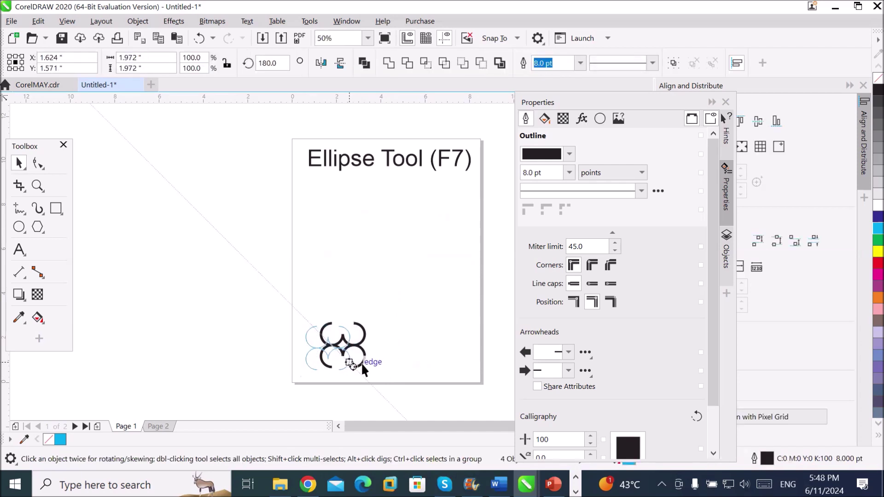
{"action": "left_click", "coordinate": [370, 368]}
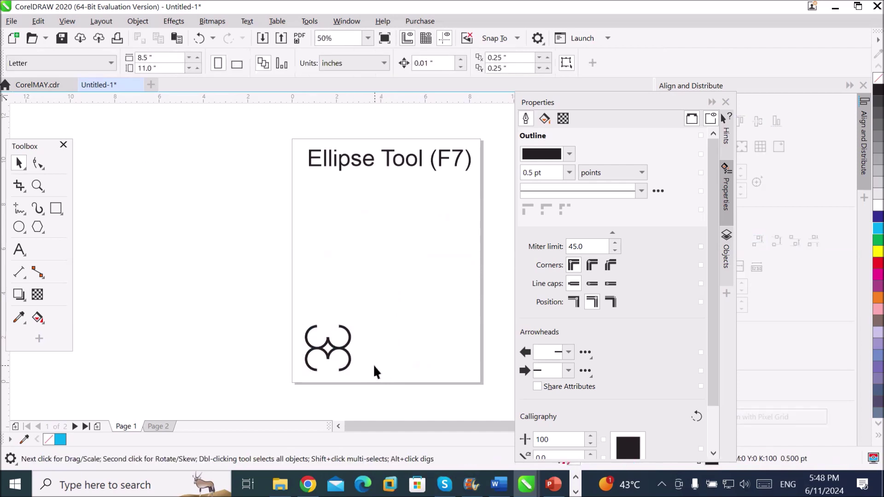
{"action": "scroll", "coordinate": [373, 364], "scroll_direction": "up", "scroll_amount": 1}
{"action": "scroll", "coordinate": [374, 367], "scroll_direction": "down", "scroll_amount": 1}
- Draw a circle, make it a pie, mirror it vertically and horizontally, and shrink it
{"action": "left_click", "coordinate": [19, 227]}
{"action": "left_click_drag", "start_coordinate": [335, 199], "coordinate": [446, 300]}
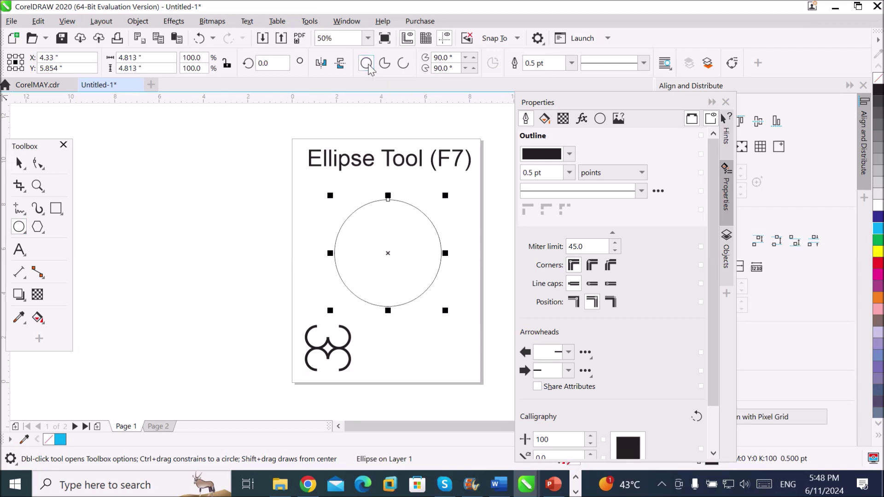
{"action": "left_click", "coordinate": [384, 63]}
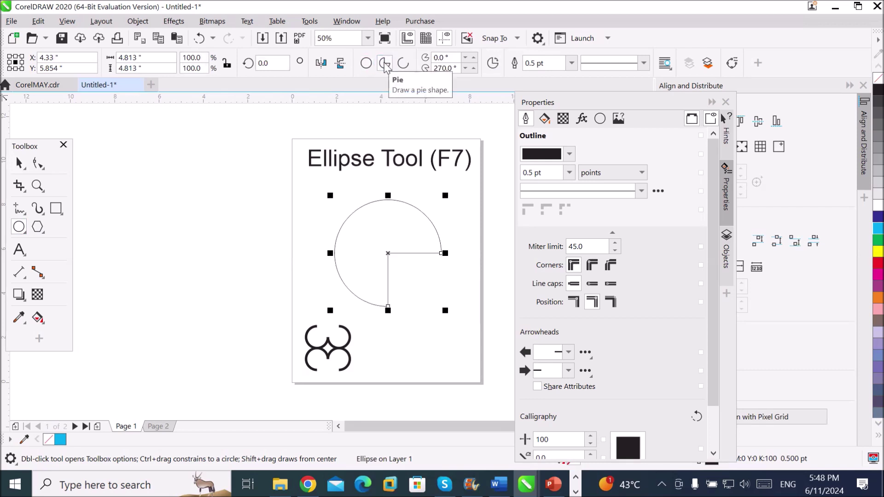
{"action": "left_click", "coordinate": [341, 65]}
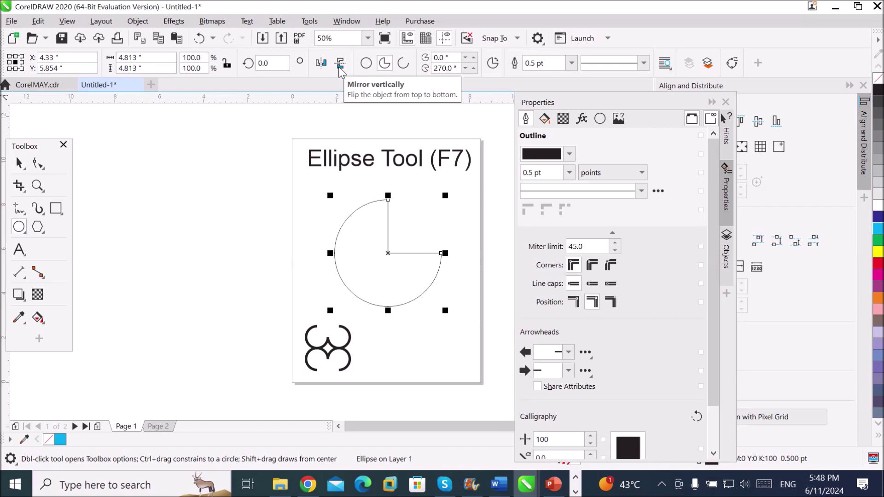
{"action": "left_click", "coordinate": [322, 64]}
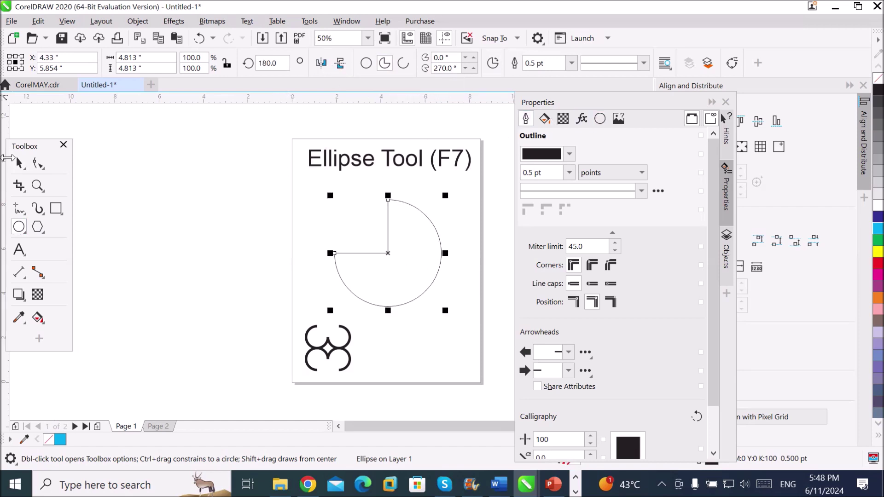
{"action": "left_click", "coordinate": [19, 163]}
{"action": "left_click_drag", "start_coordinate": [330, 195], "coordinate": [355, 219]}
- Add a mirrored pie copy on the left, then a mirrored copy of the pair above
{"action": "left_click_drag", "start_coordinate": [407, 264], "coordinate": [450, 245]}
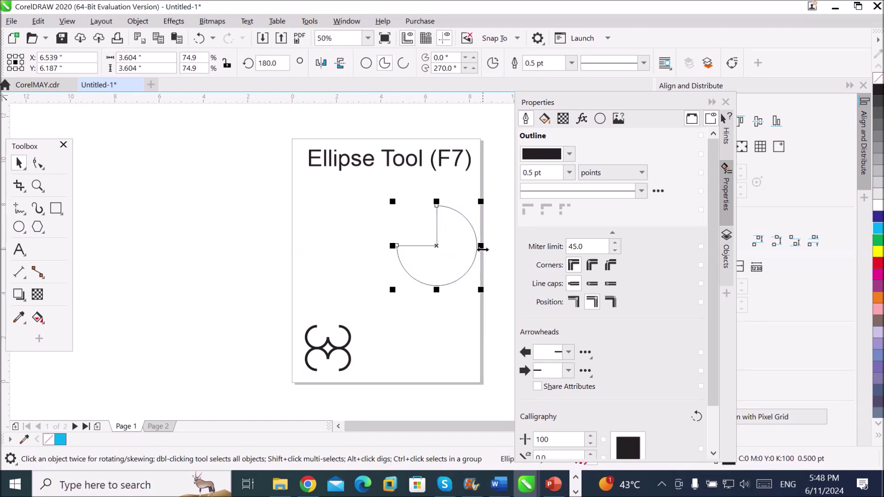
{"action": "left_click_drag", "start_coordinate": [481, 249], "coordinate": [373, 261]}
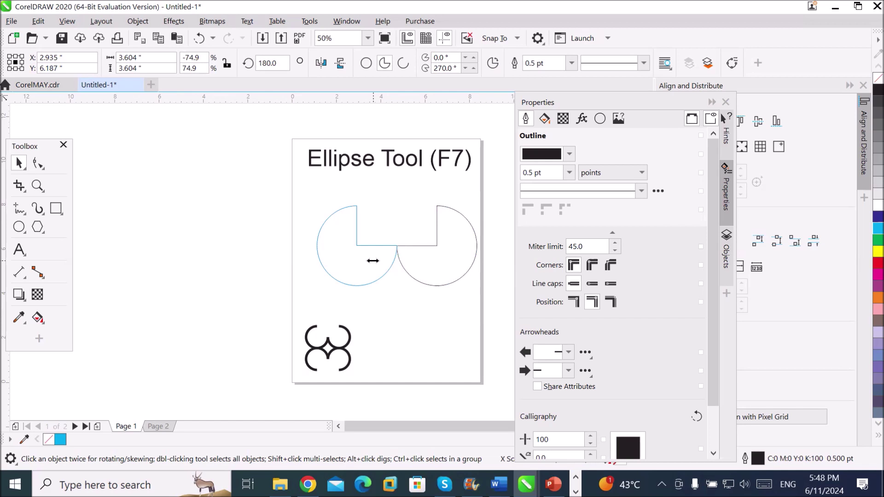
{"action": "left_click_drag", "start_coordinate": [373, 261], "coordinate": [374, 261]}
{"action": "left_click", "coordinate": [426, 313]}
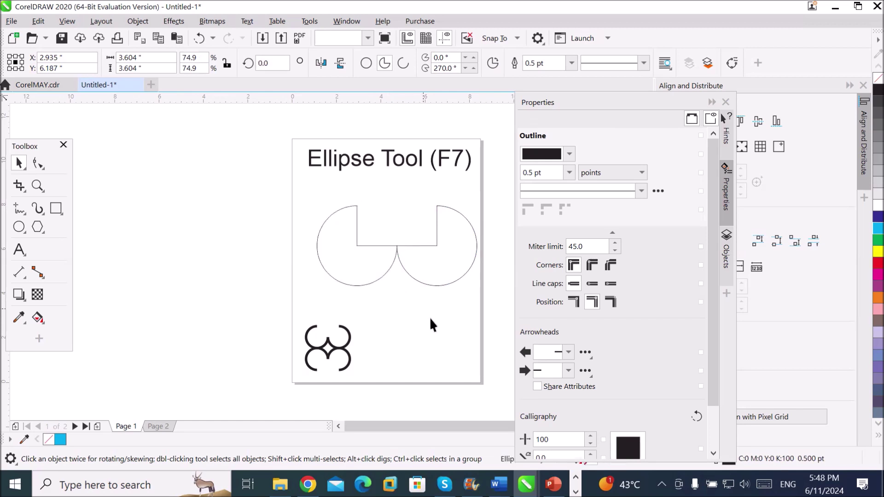
{"action": "left_click_drag", "start_coordinate": [314, 213], "coordinate": [441, 303]}
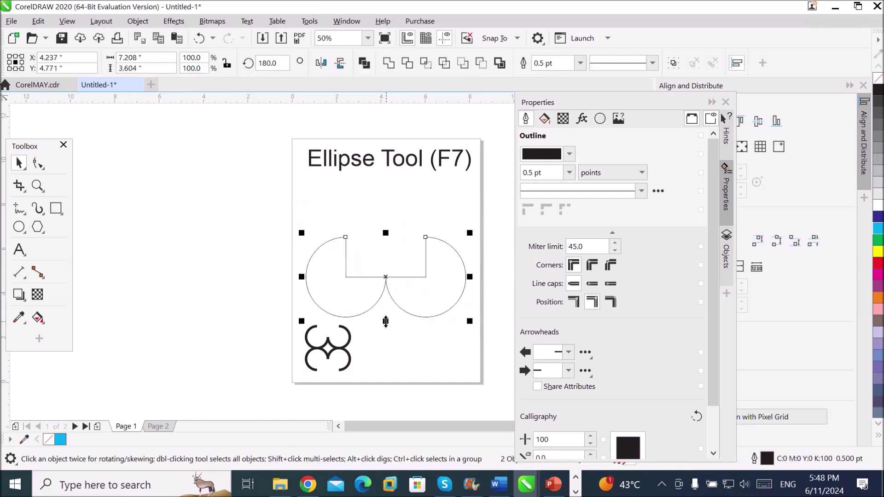
{"action": "left_click_drag", "start_coordinate": [385, 322], "coordinate": [395, 225]}
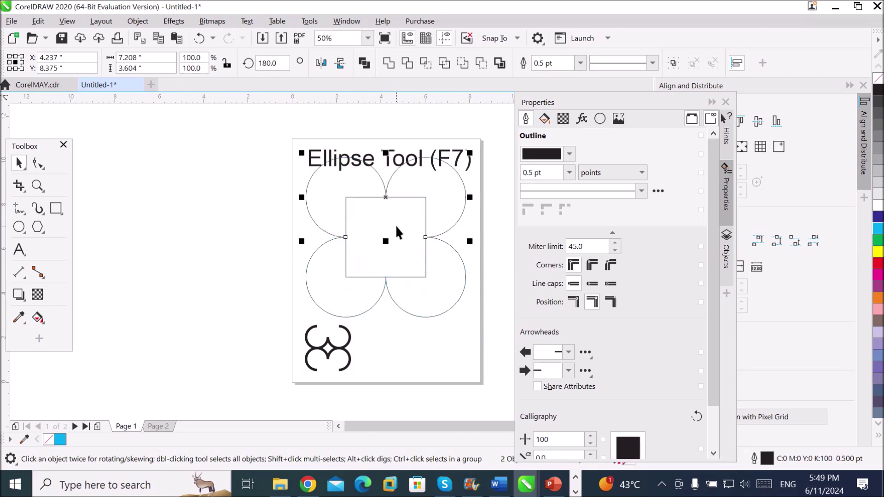
{"action": "left_click", "coordinate": [420, 345]}
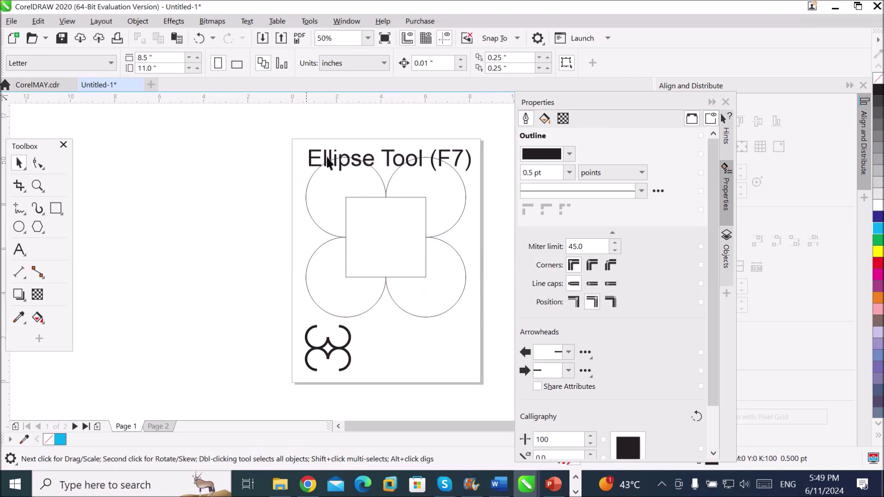
- Move the Ellipse Tool (F7) title up and select the whole four-lobed shape
{"action": "left_click_drag", "start_coordinate": [330, 158], "coordinate": [324, 134]}
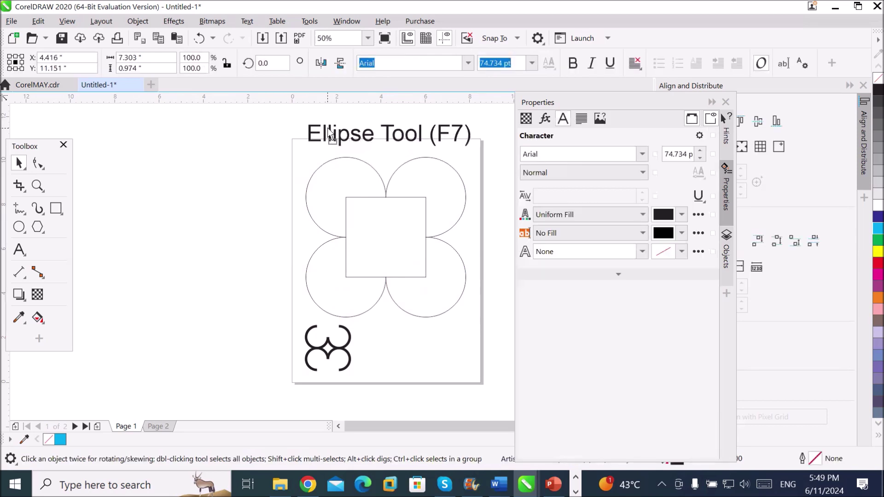
{"action": "left_click_drag", "start_coordinate": [280, 159], "coordinate": [497, 321]}
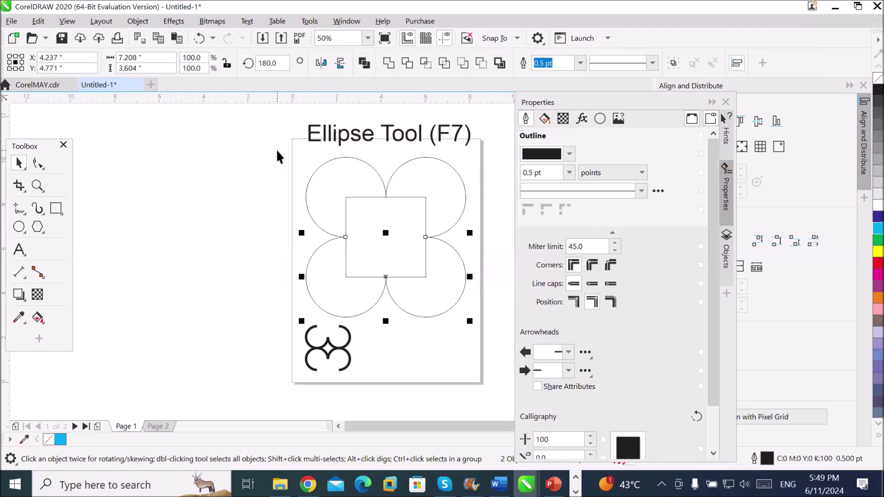
{"action": "left_click_drag", "start_coordinate": [276, 149], "coordinate": [344, 182]}
{"action": "left_click_drag", "start_coordinate": [438, 215], "coordinate": [463, 259]}
{"action": "left_click_drag", "start_coordinate": [477, 304], "coordinate": [375, 239]}
- Shrink the four-lobed shape to 3.125 inches and move it to the bottom right
{"action": "left_click_drag", "start_coordinate": [344, 203], "coordinate": [411, 294]}
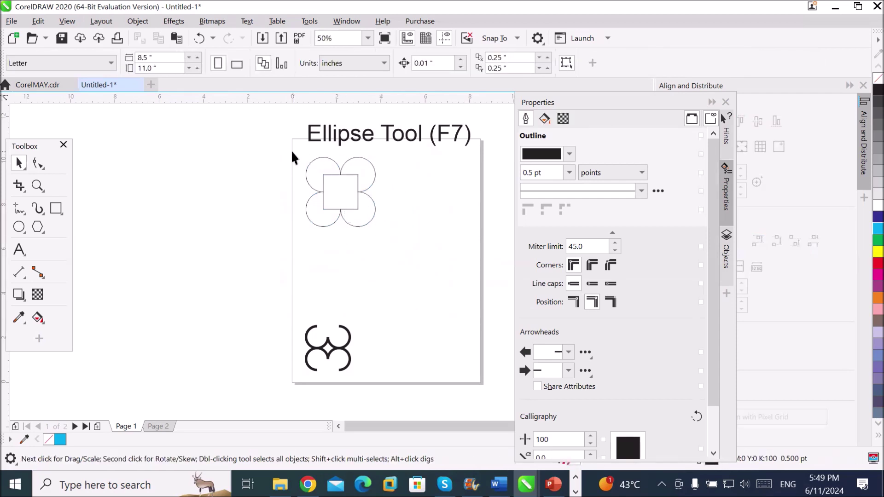
{"action": "left_click_drag", "start_coordinate": [402, 237], "coordinate": [438, 357]}
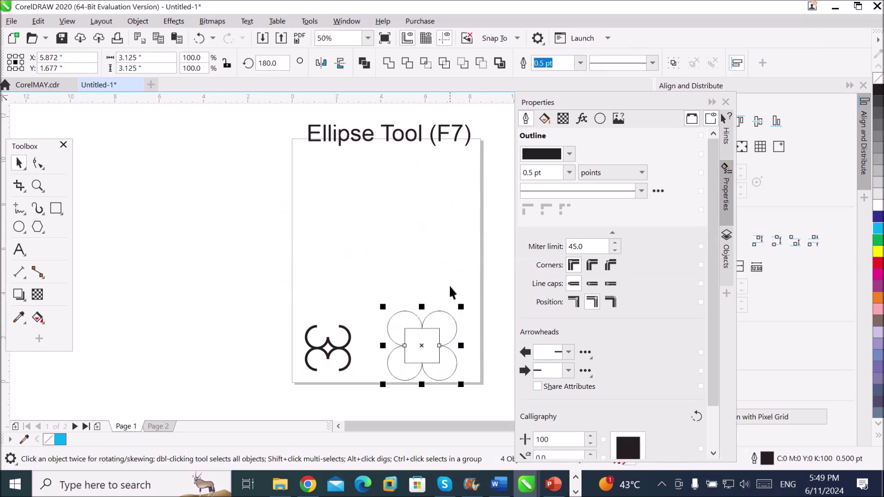
{"action": "left_click", "coordinate": [442, 277]}
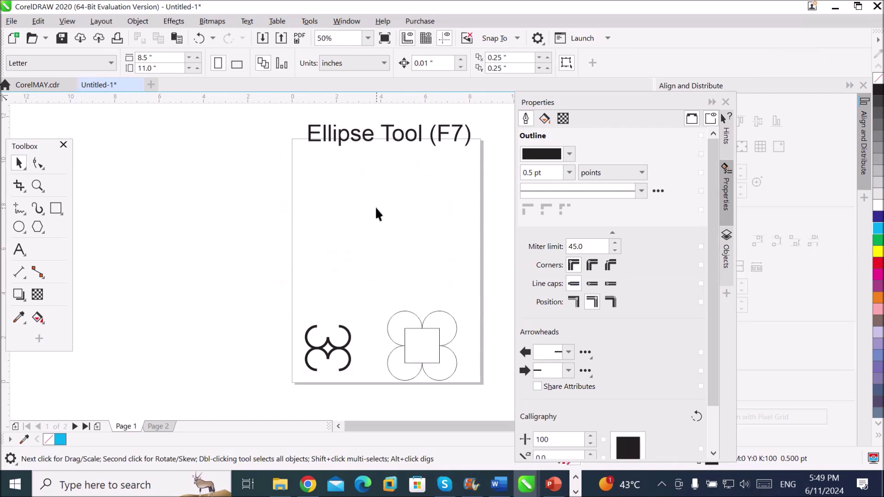
- Set the Ellipse tool to Pie mode, draw a trial pie, then delete it
{"action": "left_click", "coordinate": [19, 226]}
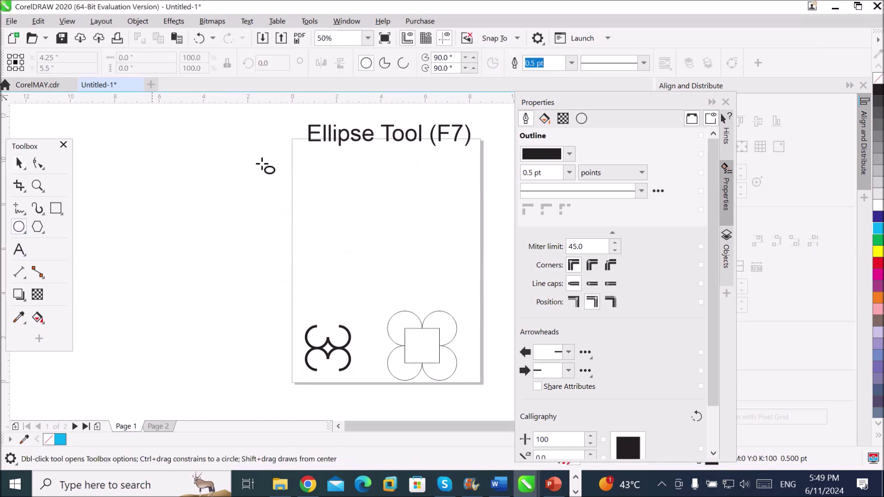
{"action": "left_click", "coordinate": [384, 65]}
{"action": "left_click_drag", "start_coordinate": [317, 195], "coordinate": [420, 288]}
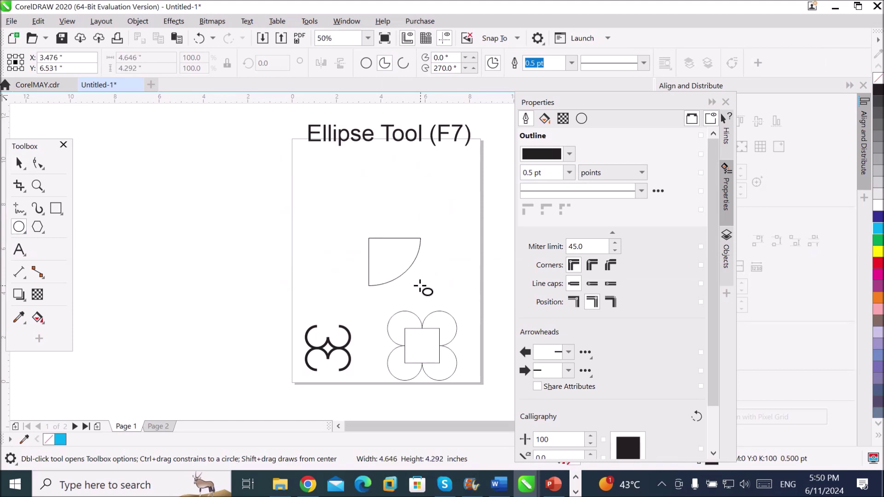
{"action": "left_click_drag", "start_coordinate": [420, 288], "coordinate": [420, 287]}
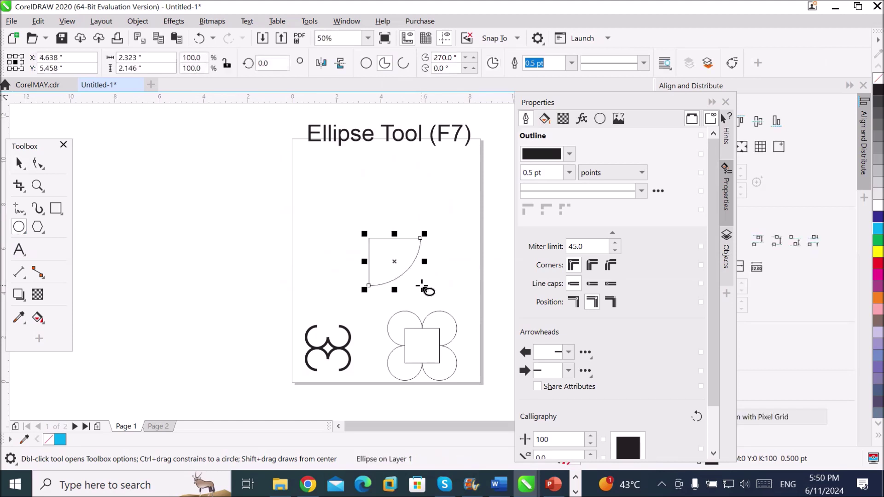
{"action": "key", "text": "Delete"}
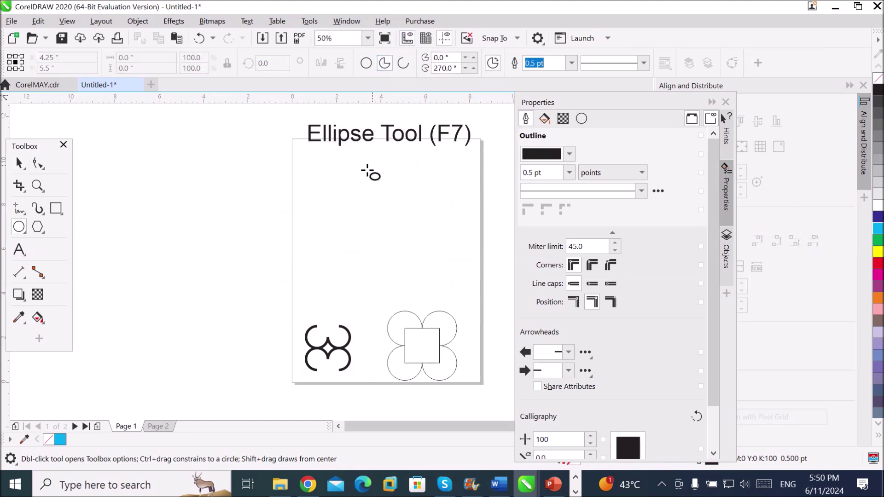
- Draw a 3.854-inch pie on the right and reverse its direction to a 0° to 270° three-quarter pie
{"action": "left_click_drag", "start_coordinate": [364, 176], "coordinate": [450, 262]}
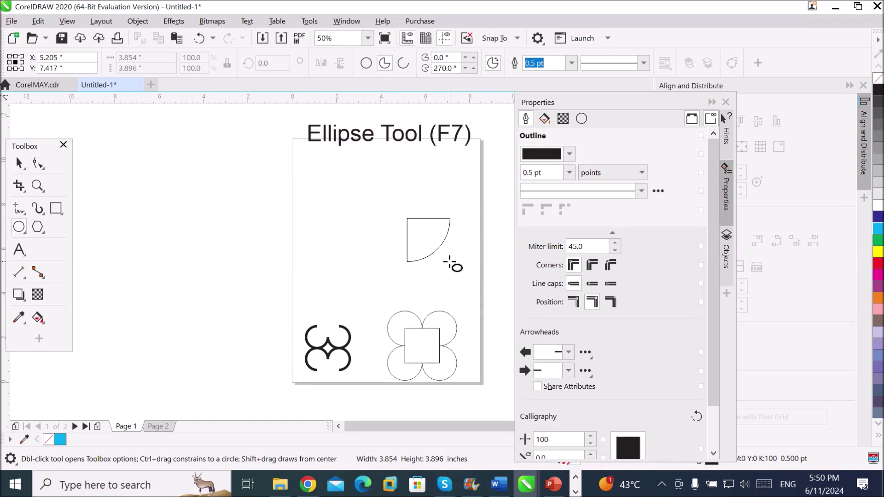
{"action": "left_click_drag", "start_coordinate": [449, 262], "coordinate": [450, 262]}
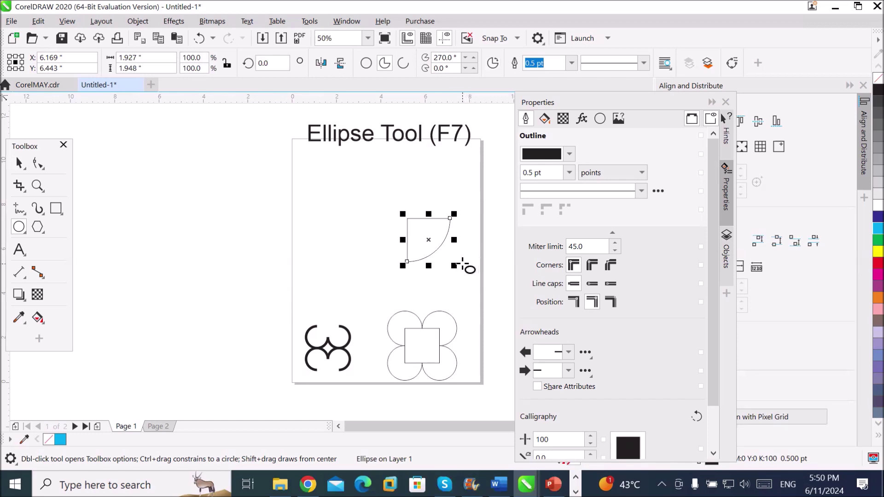
{"action": "left_click", "coordinate": [492, 65]}
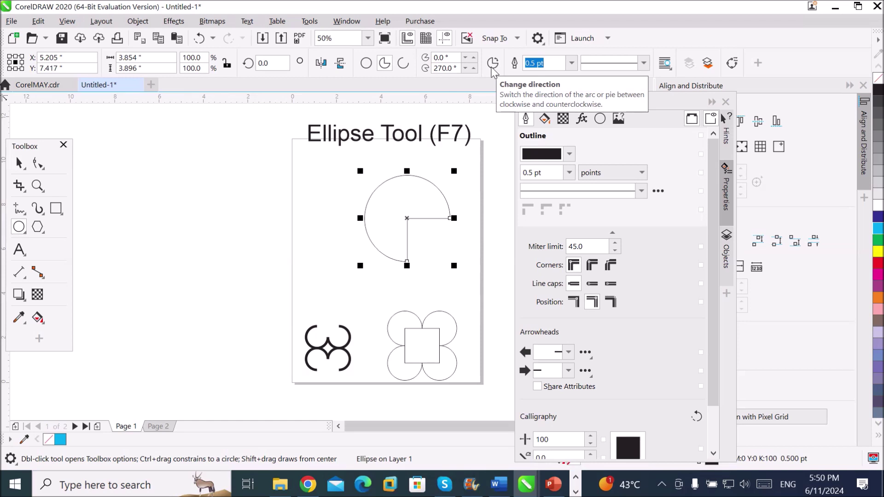
{"action": "left_click", "coordinate": [493, 64]}
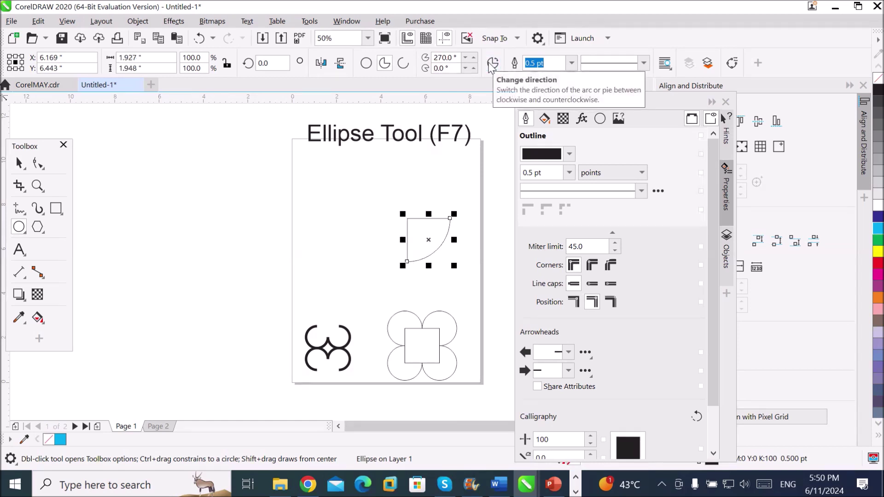
{"action": "left_click", "coordinate": [492, 64]}
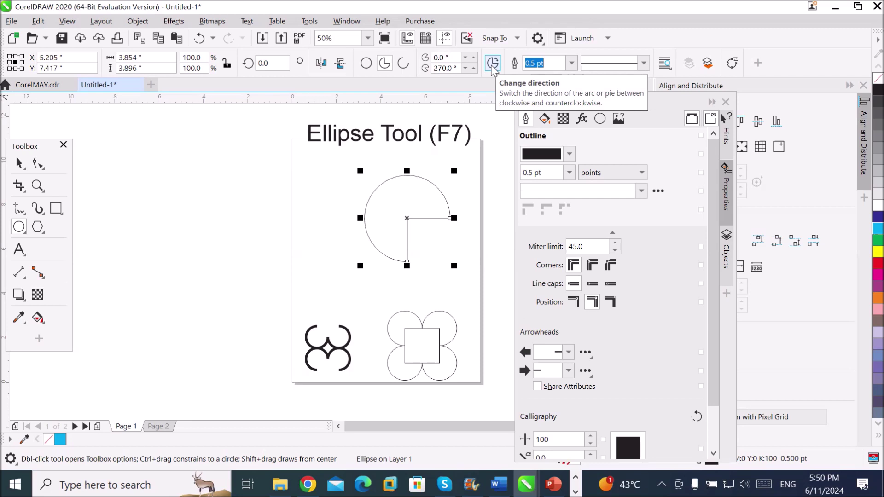
{"action": "scroll", "coordinate": [471, 218], "scroll_direction": "up", "scroll_amount": 2}
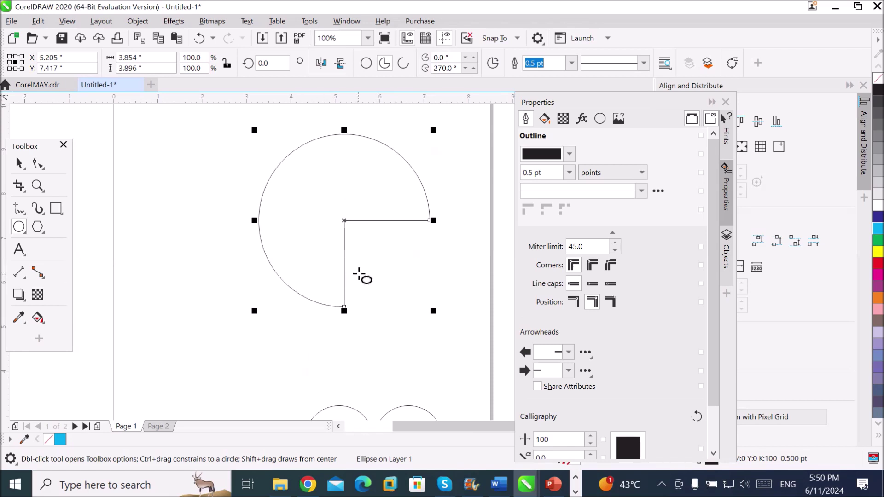
- Toggle the pie's direction back and forth, ending on three-quarters
{"action": "left_click", "coordinate": [493, 64]}
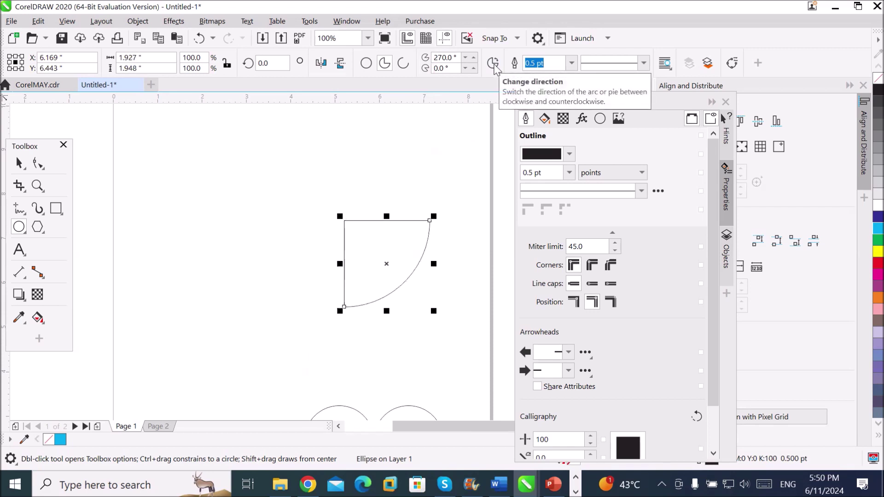
{"action": "left_click", "coordinate": [493, 64]}
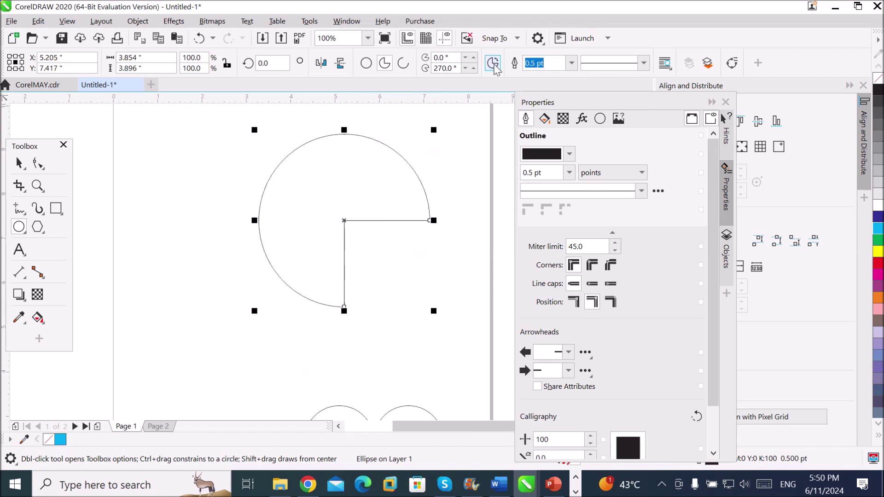
{"action": "left_click", "coordinate": [495, 65]}
{"action": "left_click", "coordinate": [494, 65]}
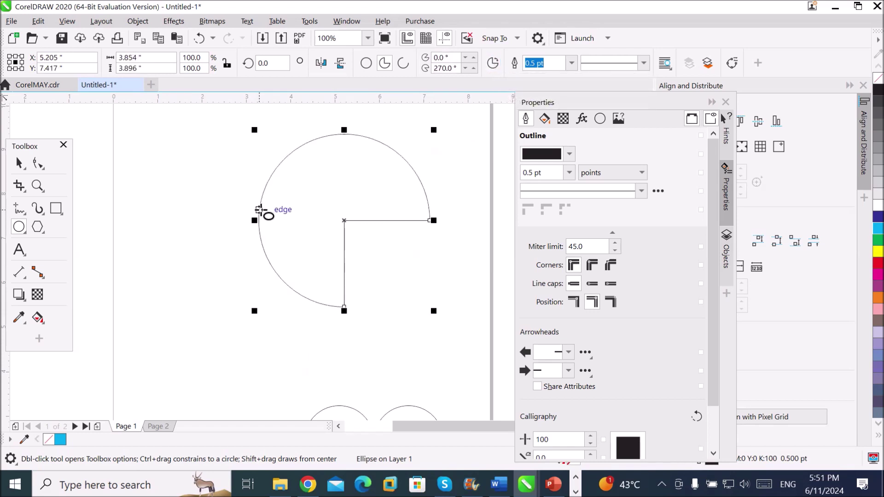
- Move the pie to the page's upper left and convert it to an open arc
{"action": "left_click", "coordinate": [19, 163]}
{"action": "left_click_drag", "start_coordinate": [339, 206], "coordinate": [169, 191]}
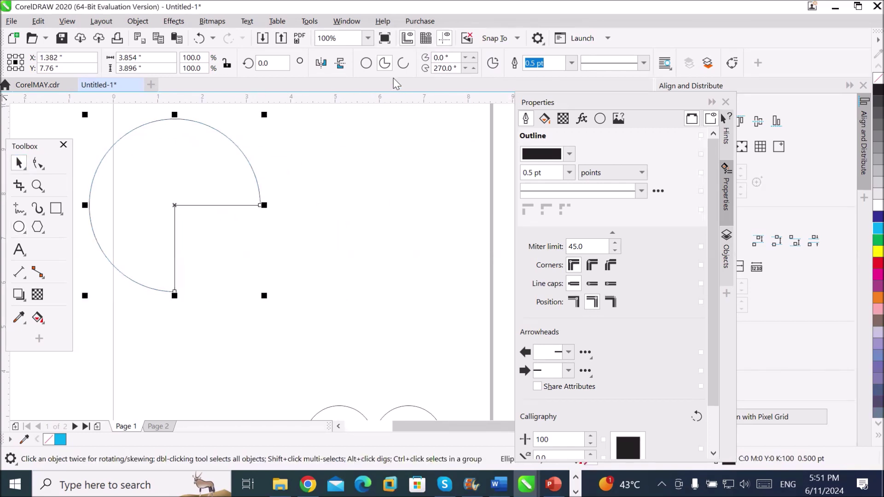
{"action": "left_click", "coordinate": [403, 63]}
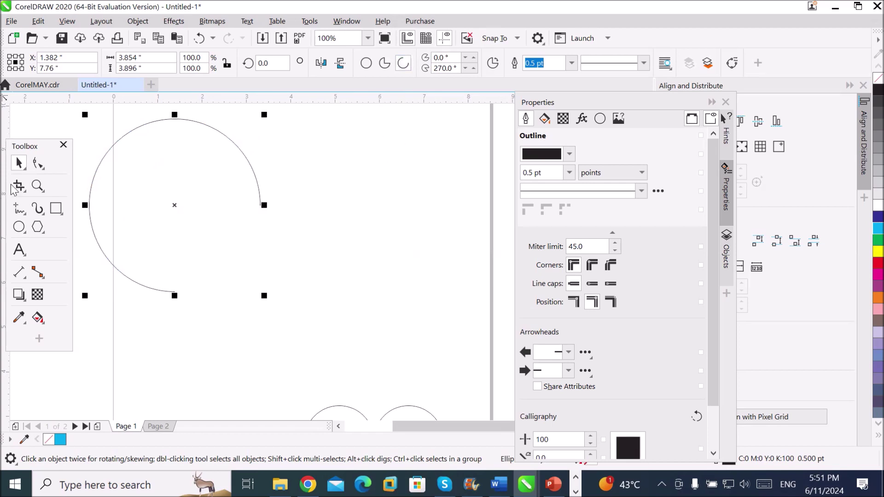
{"action": "left_click", "coordinate": [369, 189]}
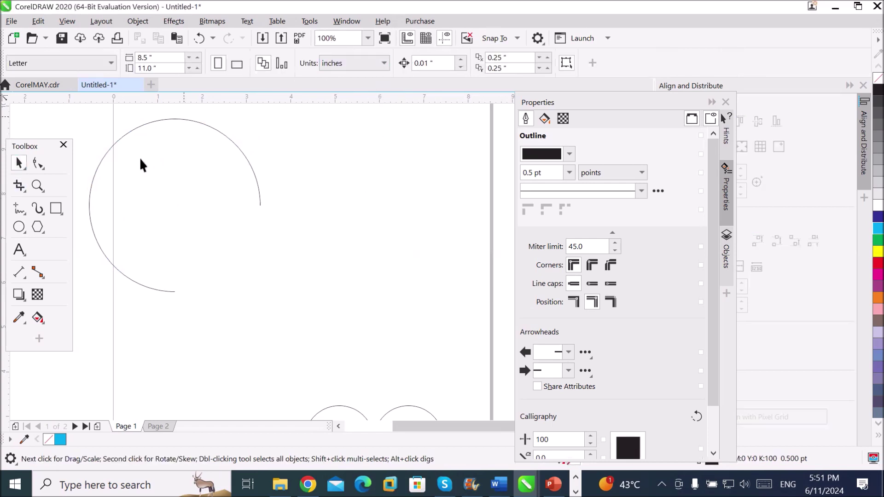
{"action": "key", "text": "F7"}
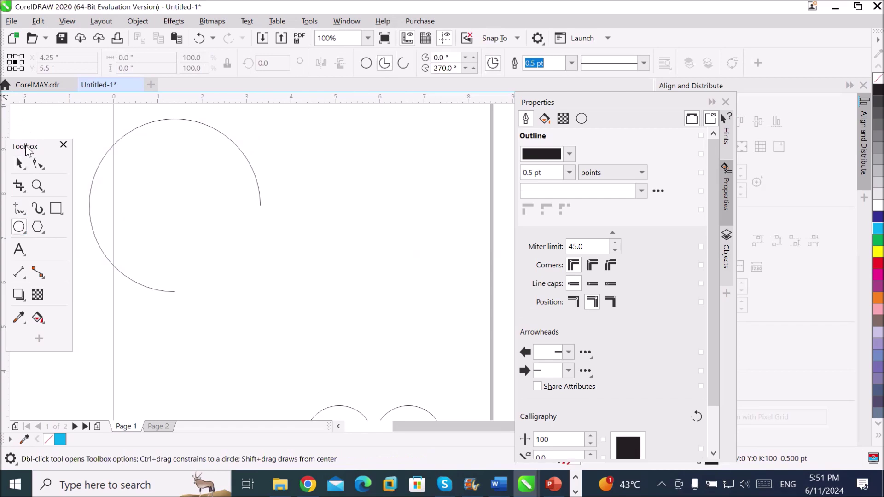
- Move the floating Toolbox aside, then draw a pie on the right as an open three-quarter arc
{"action": "left_click_drag", "start_coordinate": [38, 154], "coordinate": [346, 206]}
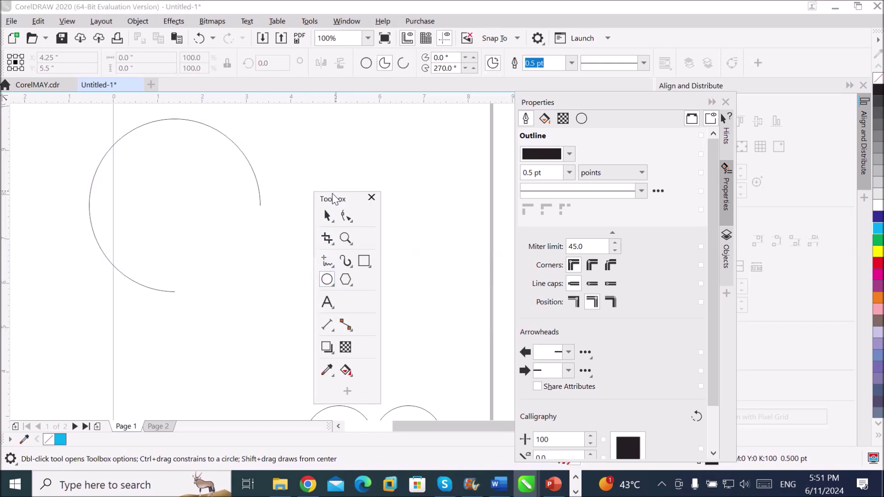
{"action": "left_click_drag", "start_coordinate": [332, 194], "coordinate": [180, 184]}
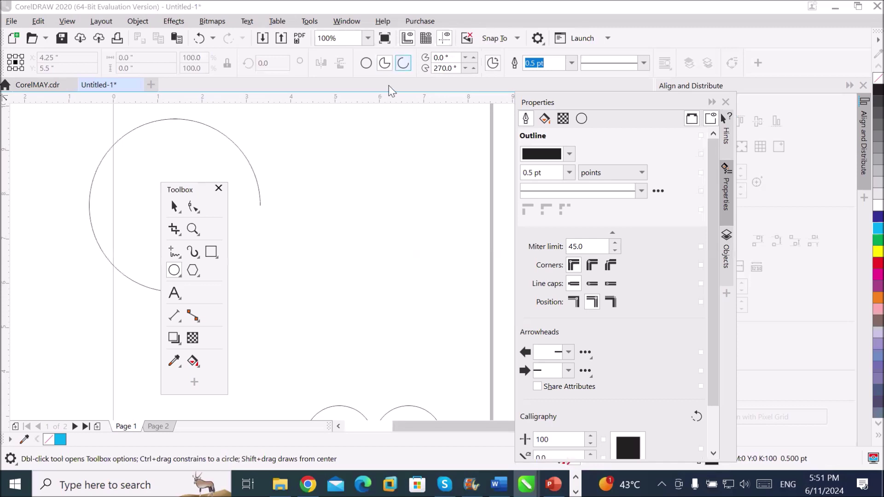
{"action": "left_click_drag", "start_coordinate": [348, 152], "coordinate": [460, 286]}
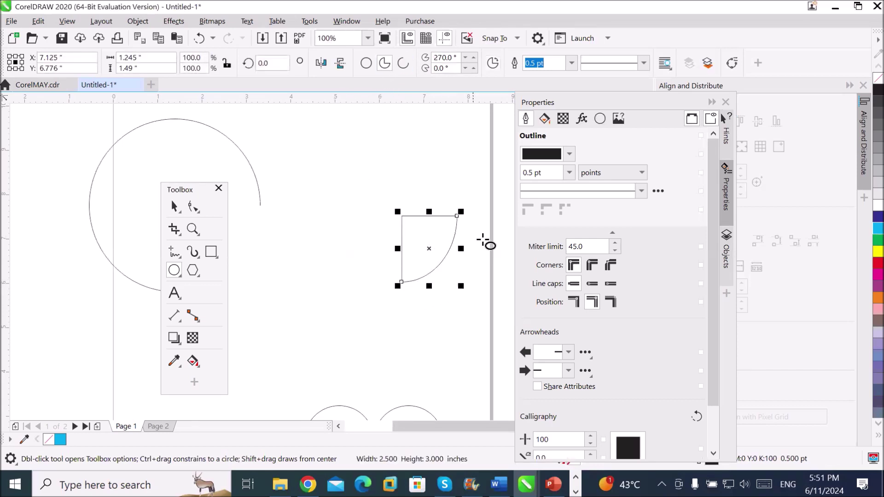
{"action": "left_click", "coordinate": [494, 63]}
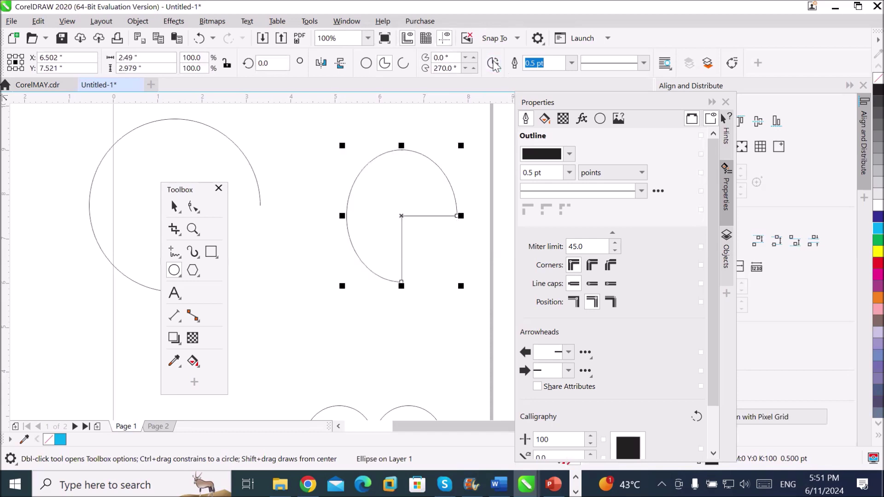
{"action": "left_click", "coordinate": [403, 64]}
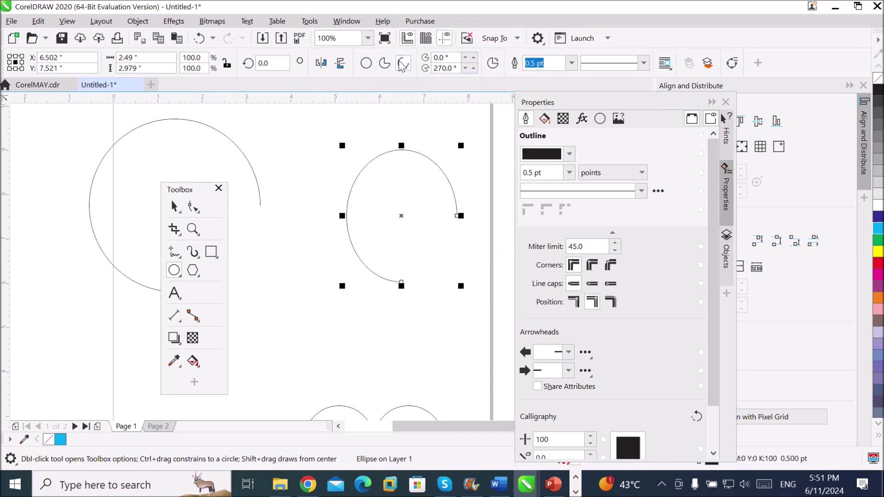
{"action": "scroll", "coordinate": [487, 158], "scroll_direction": "up", "scroll_amount": 1}
{"action": "scroll", "coordinate": [483, 158], "scroll_direction": "down", "scroll_amount": 1}
- Toggle the arc's direction, settling on the 2.49 × 2.979-inch three-quarter arc
{"action": "left_click", "coordinate": [493, 63]}
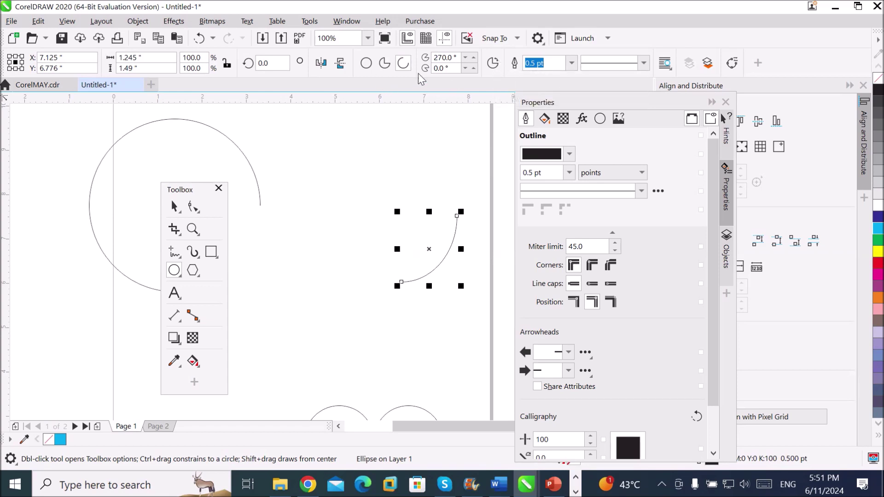
{"action": "left_click", "coordinate": [494, 63]}
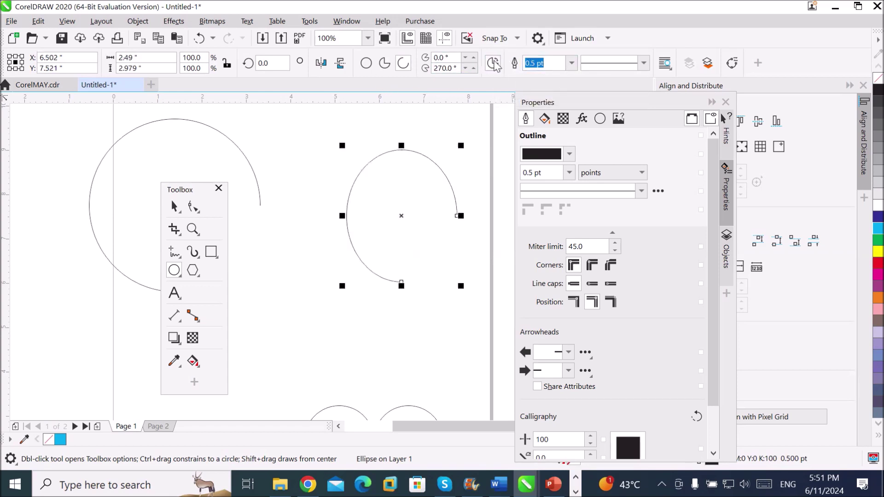
{"action": "left_click", "coordinate": [495, 64]}
{"action": "left_click", "coordinate": [494, 64]}
{"action": "left_click", "coordinate": [493, 65]}
{"action": "left_click", "coordinate": [493, 64]}
- Give the second arc an 8.0 pt outline and move it up-left beside the first arc
{"action": "left_click", "coordinate": [571, 63]}
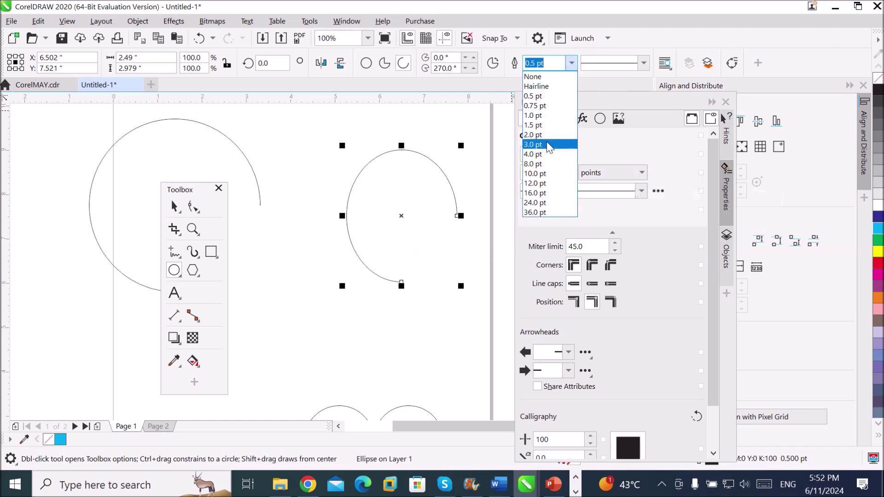
{"action": "left_click", "coordinate": [548, 164]}
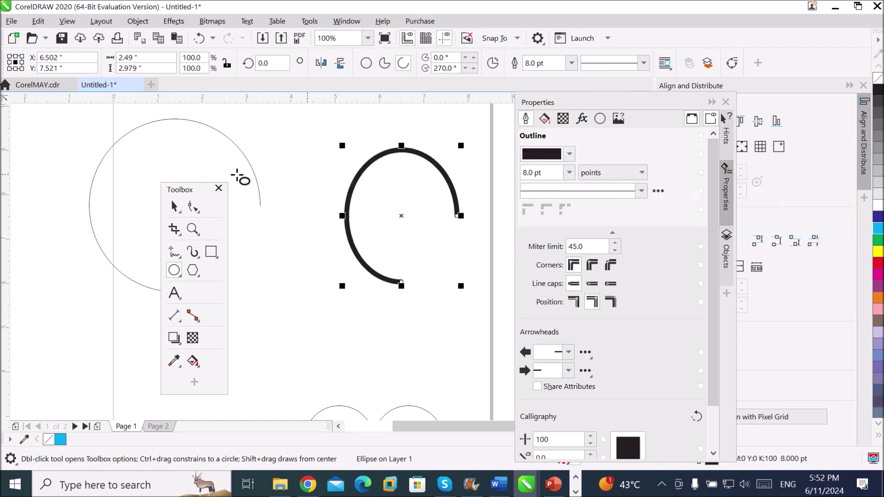
{"action": "left_click", "coordinate": [174, 206]}
{"action": "left_click_drag", "start_coordinate": [374, 153], "coordinate": [311, 127]}
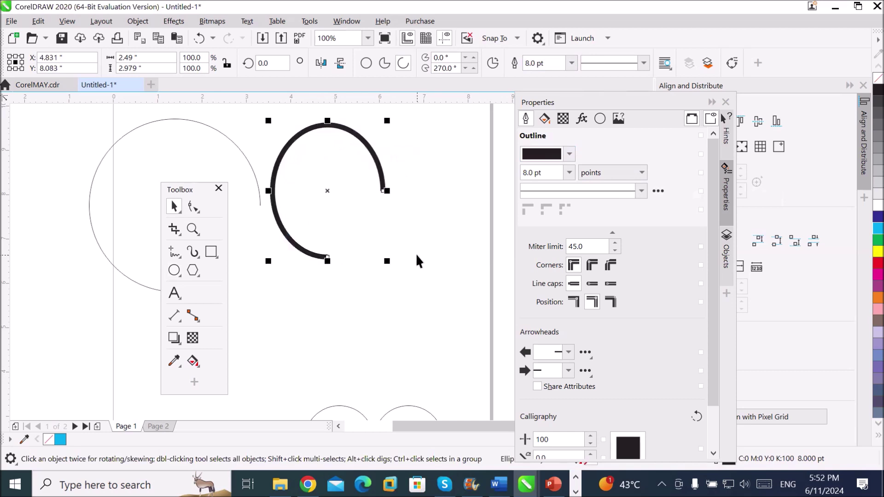
{"action": "left_click", "coordinate": [366, 63]}
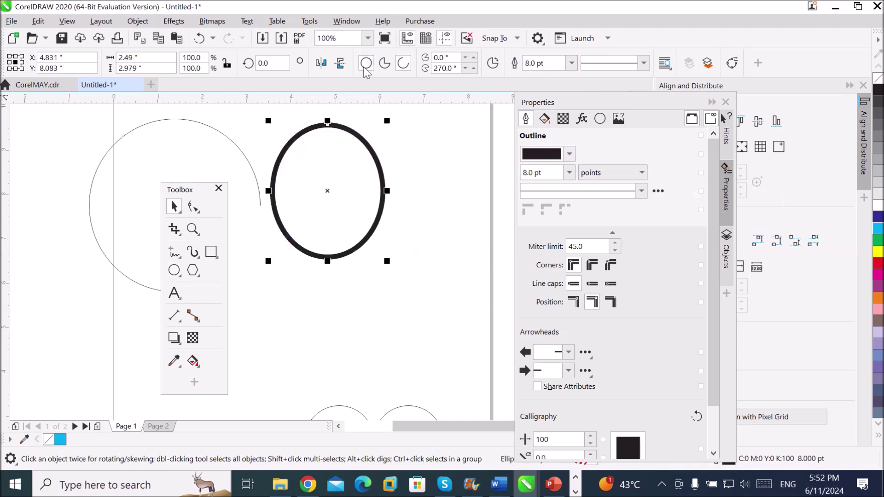
{"action": "left_click_drag", "start_coordinate": [381, 203], "coordinate": [386, 179]}
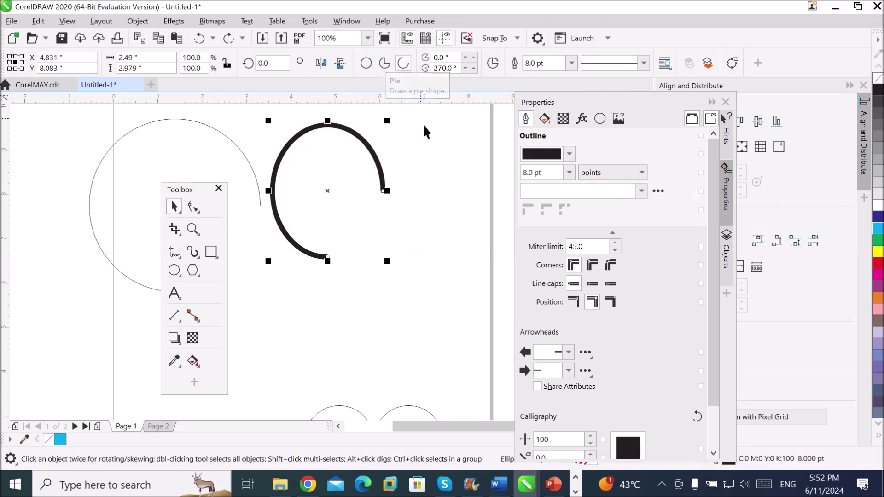
{"action": "left_click", "coordinate": [432, 134]}
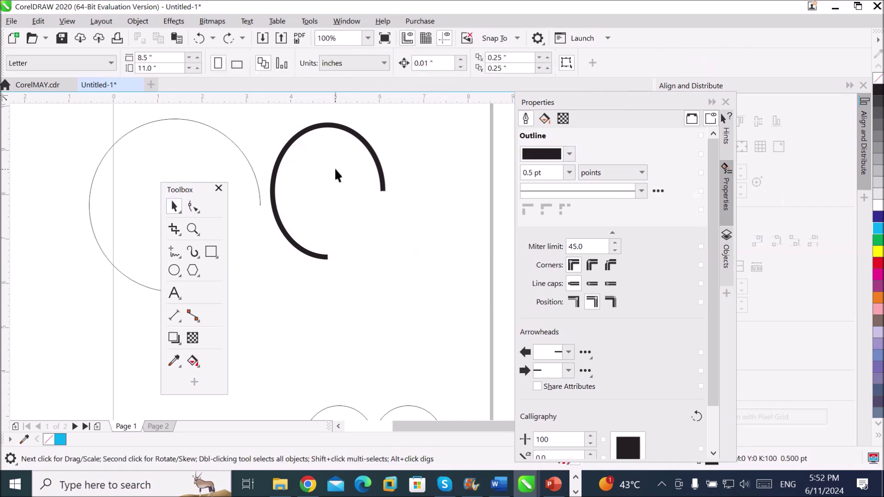
- Draw a small 0.74 × 0.738-inch circle just below the thick arc's open end
{"action": "left_click", "coordinate": [174, 271]}
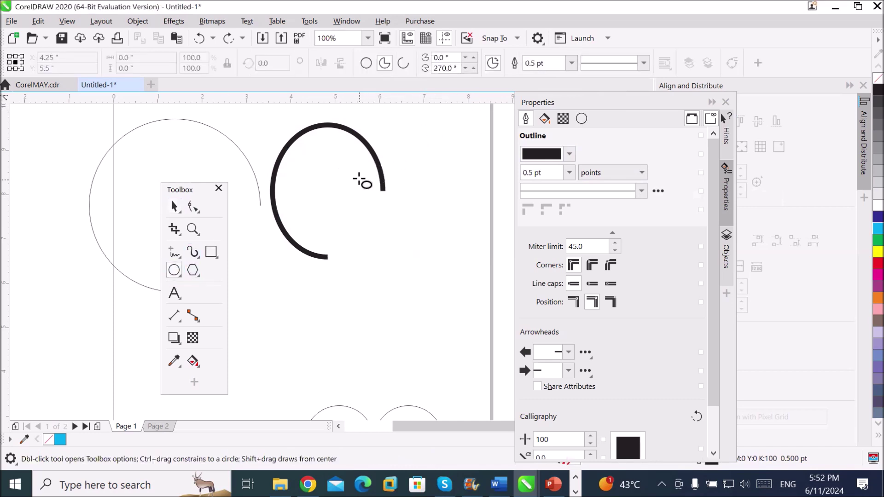
{"action": "left_click", "coordinate": [366, 64]}
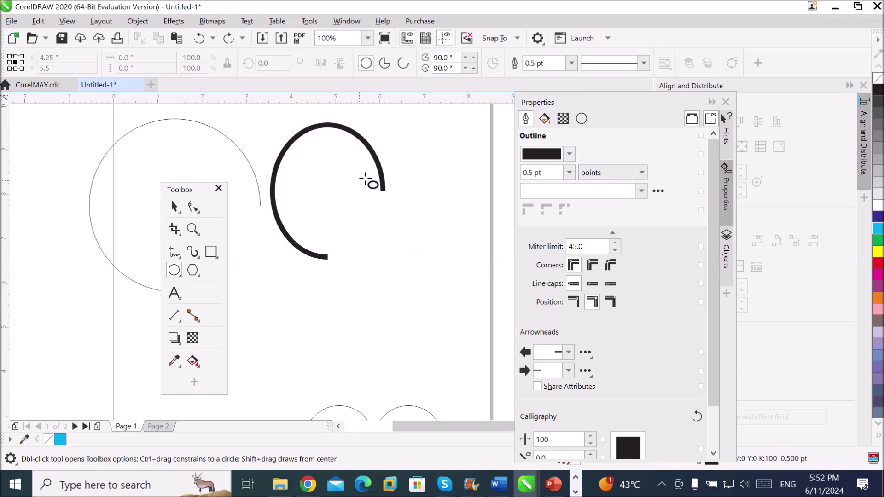
{"action": "left_click_drag", "start_coordinate": [372, 178], "coordinate": [408, 210]}
{"action": "left_click", "coordinate": [179, 208]}
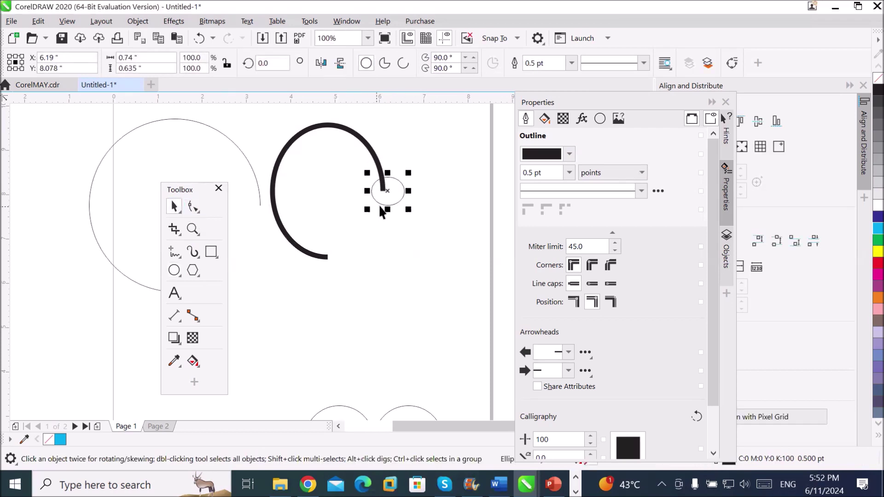
{"action": "left_click_drag", "start_coordinate": [395, 199], "coordinate": [393, 214]}
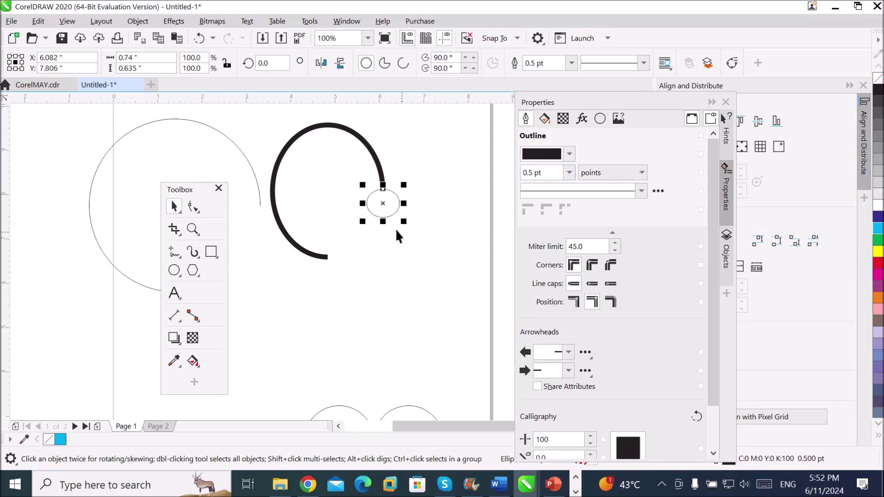
{"action": "left_click_drag", "start_coordinate": [386, 223], "coordinate": [385, 226]}
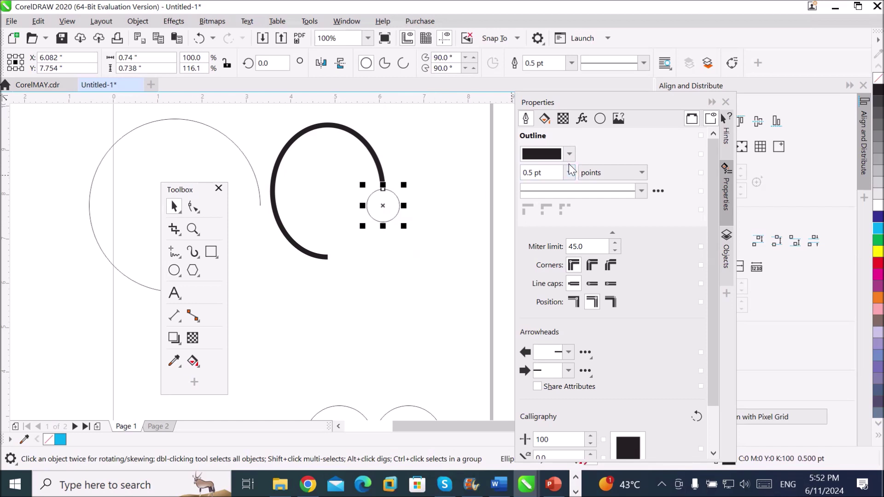
{"action": "left_click", "coordinate": [545, 118]}
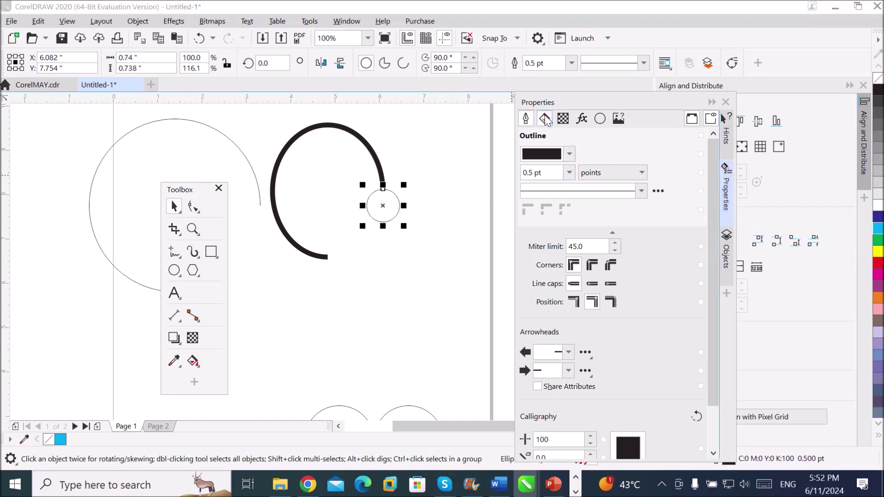
- Give the circle a solid CMYK fill, first trying a dark shade near C82 M80 Y74 K17
{"action": "left_click", "coordinate": [528, 154]}
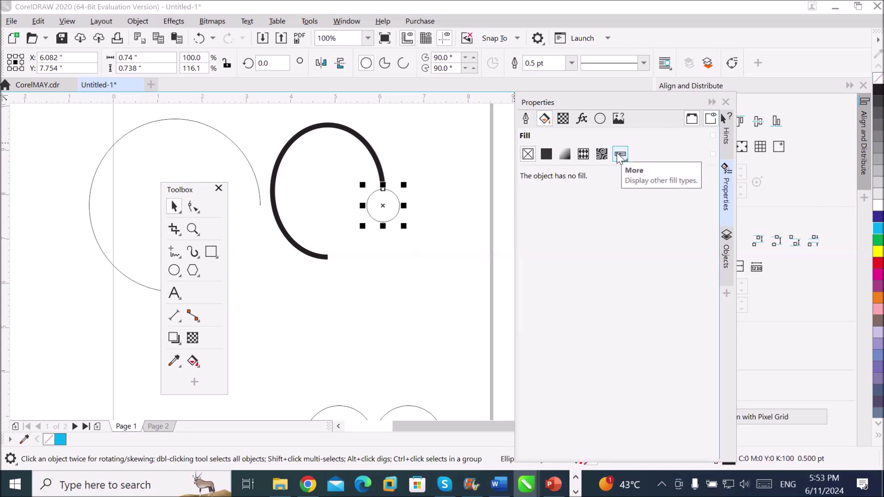
{"action": "left_click", "coordinate": [548, 156]}
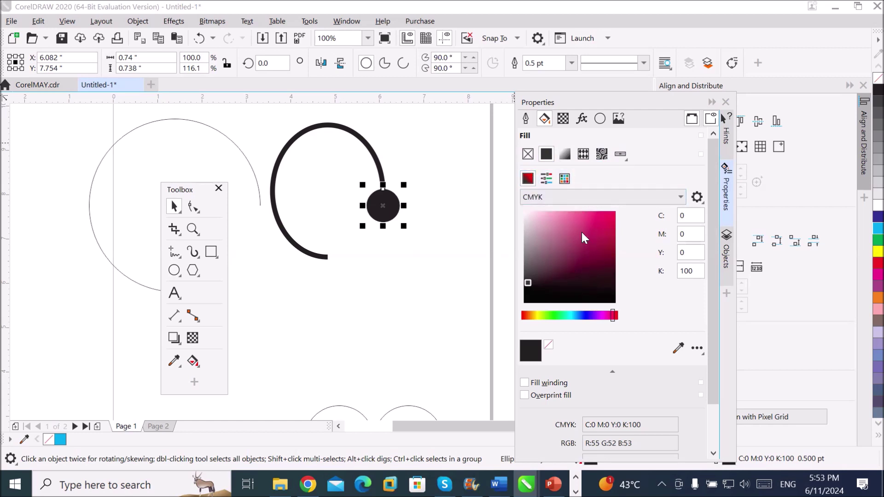
{"action": "left_click", "coordinate": [548, 180]}
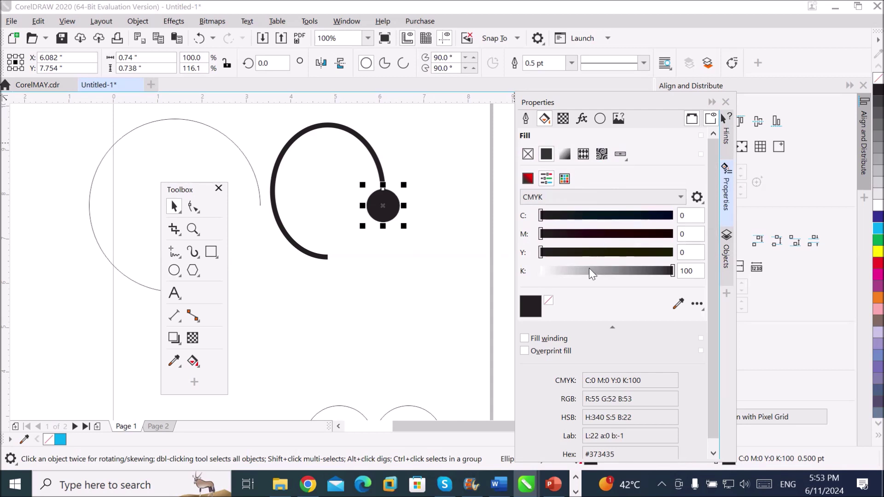
{"action": "left_click", "coordinate": [625, 216]}
{"action": "left_click", "coordinate": [648, 216]}
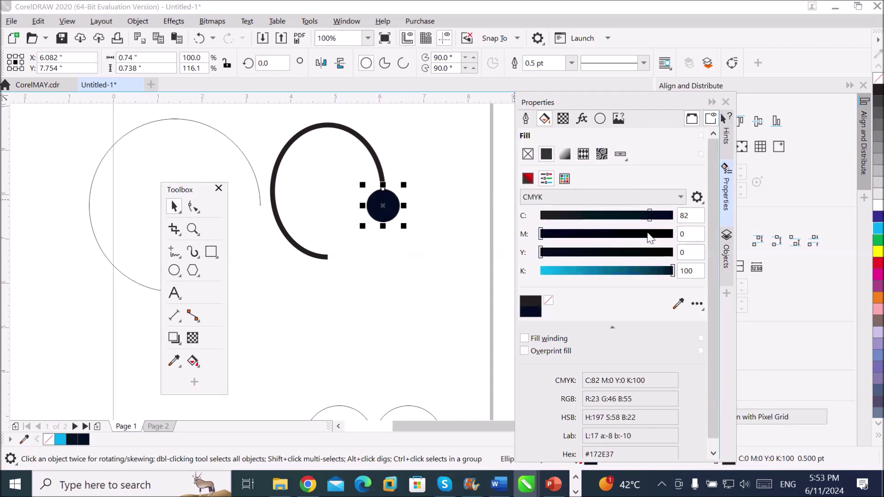
{"action": "left_click", "coordinate": [648, 234]}
{"action": "left_click", "coordinate": [639, 253]}
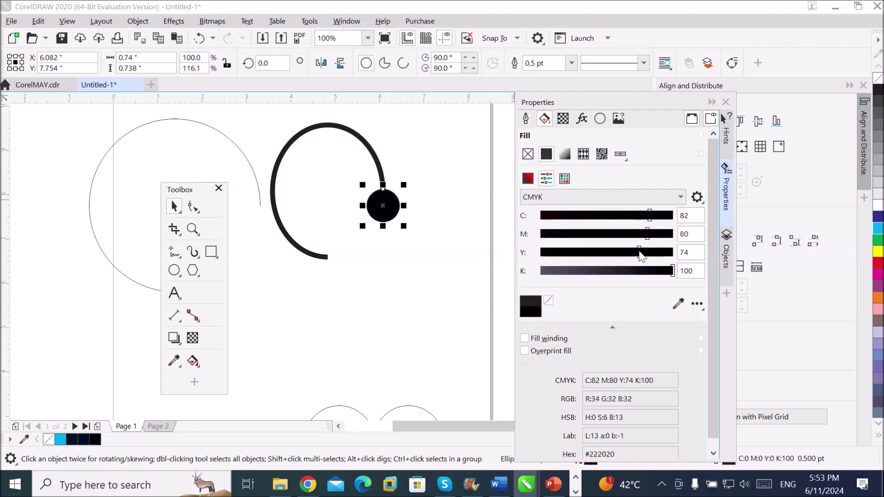
{"action": "left_click", "coordinate": [604, 271]}
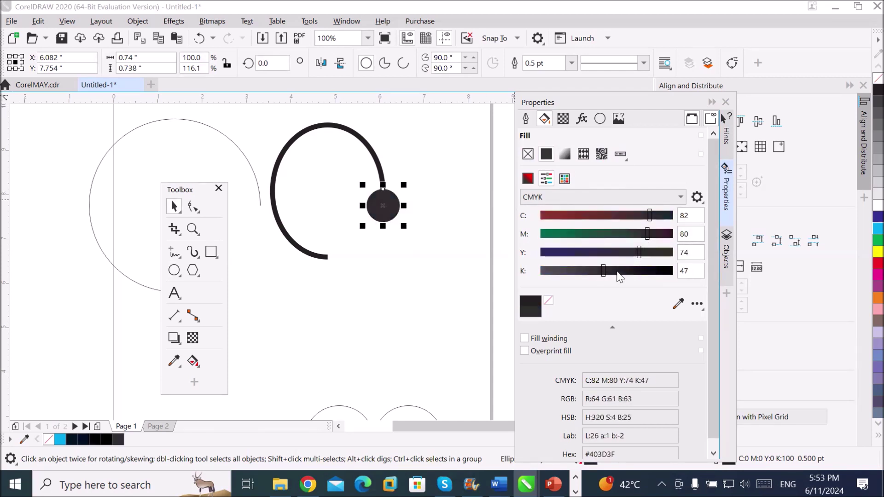
{"action": "left_click_drag", "start_coordinate": [604, 271], "coordinate": [567, 276]}
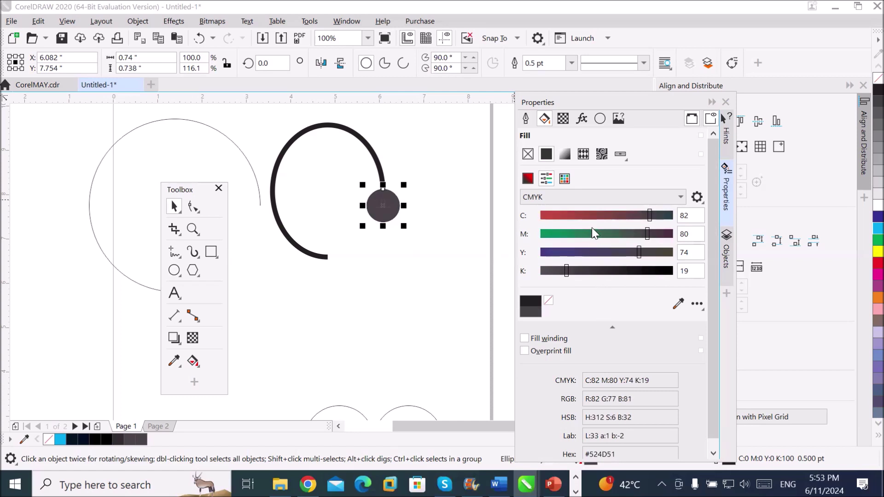
- Adjust the circle's fill sliders to yellow-green C21 M0 Y93 K16
{"action": "left_click", "coordinate": [570, 213]}
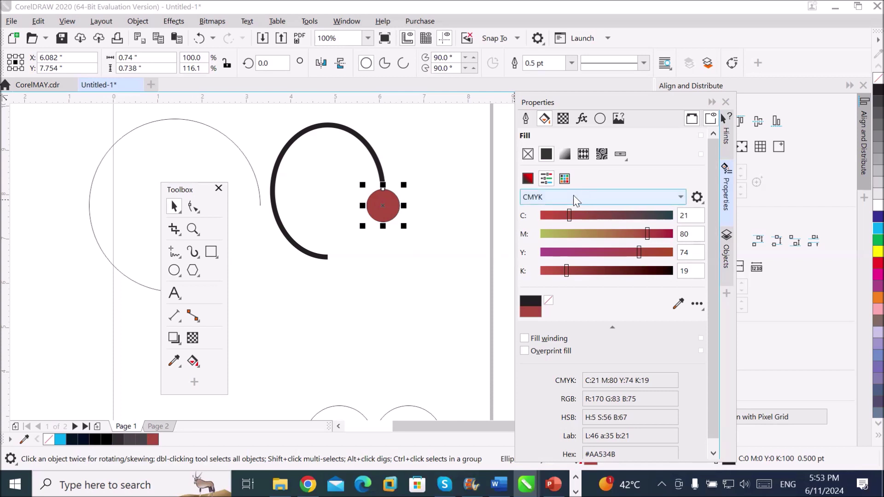
{"action": "left_click_drag", "start_coordinate": [644, 236], "coordinate": [523, 242]}
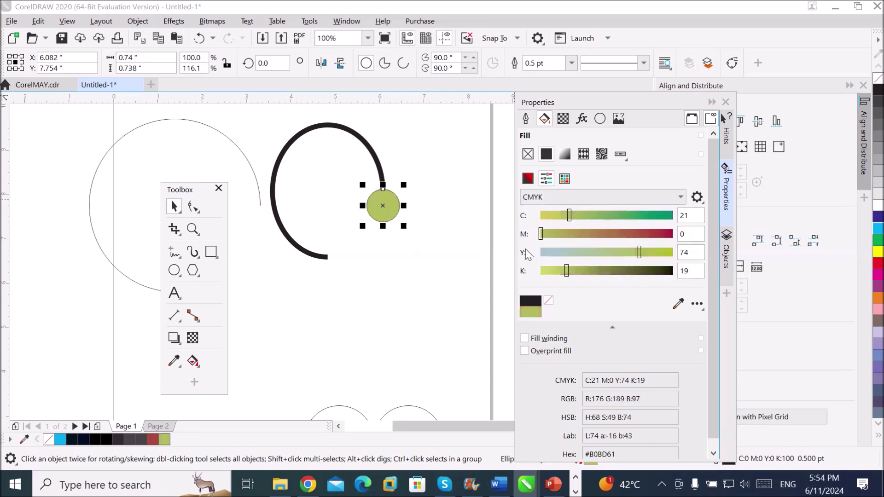
{"action": "left_click_drag", "start_coordinate": [640, 253], "coordinate": [664, 259]}
{"action": "left_click_drag", "start_coordinate": [566, 271], "coordinate": [610, 274]}
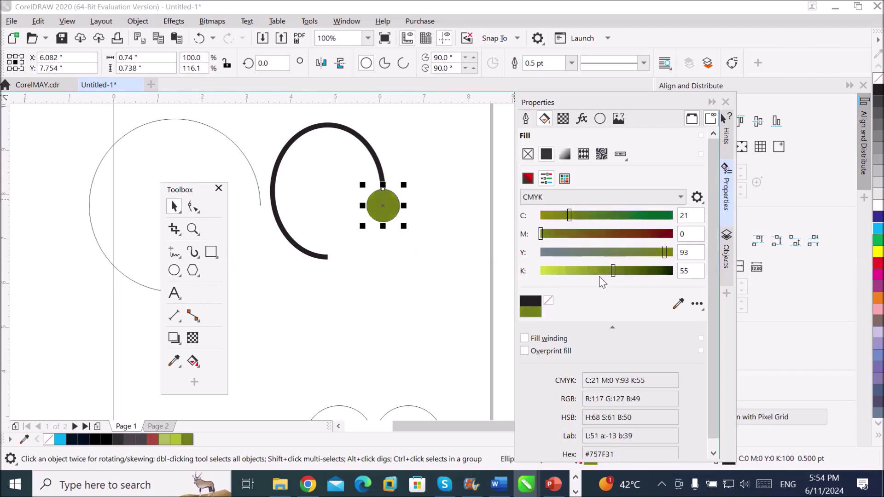
{"action": "left_click_drag", "start_coordinate": [611, 274], "coordinate": [562, 276]}
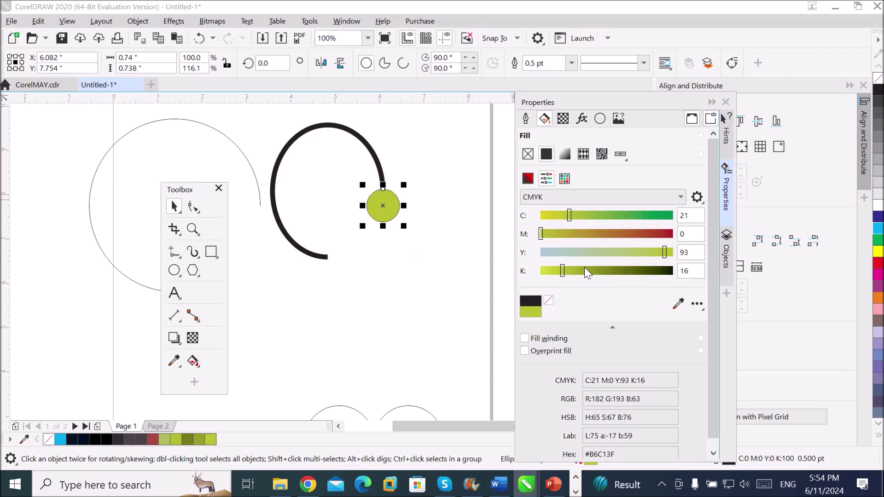
- Set the circle's outline colour to magenta C10 M100 Y45 K0, with the picker in RGB
{"action": "left_click", "coordinate": [525, 119]}
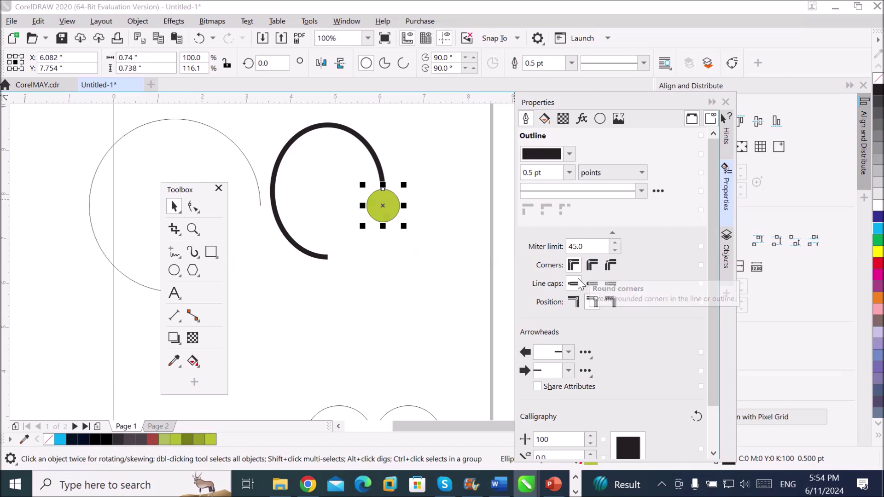
{"action": "left_click", "coordinate": [570, 156]}
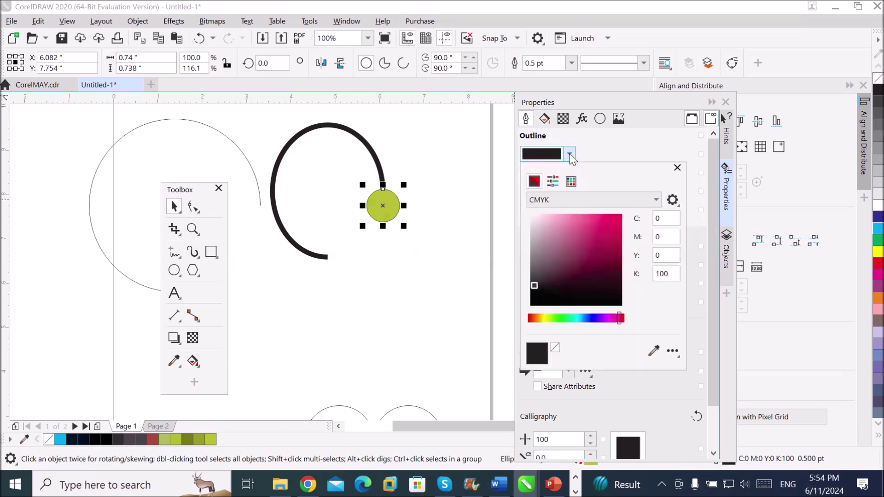
{"action": "left_click", "coordinate": [604, 227]}
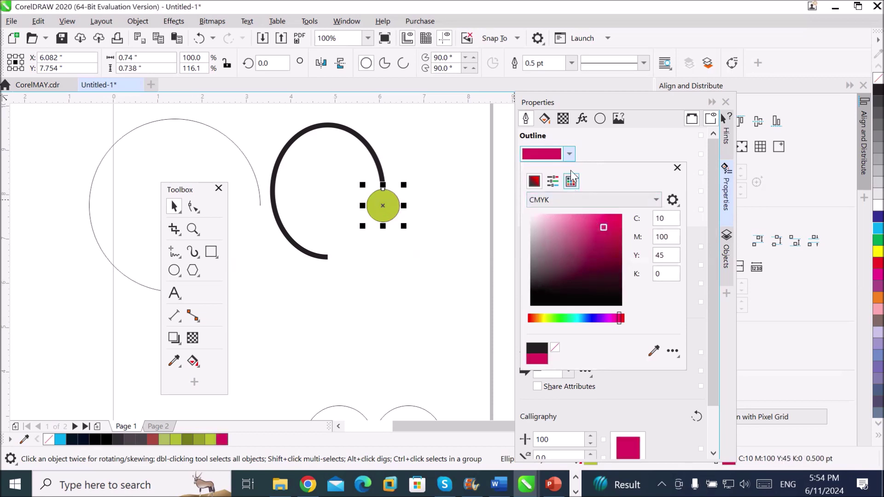
{"action": "left_click", "coordinate": [546, 121]}
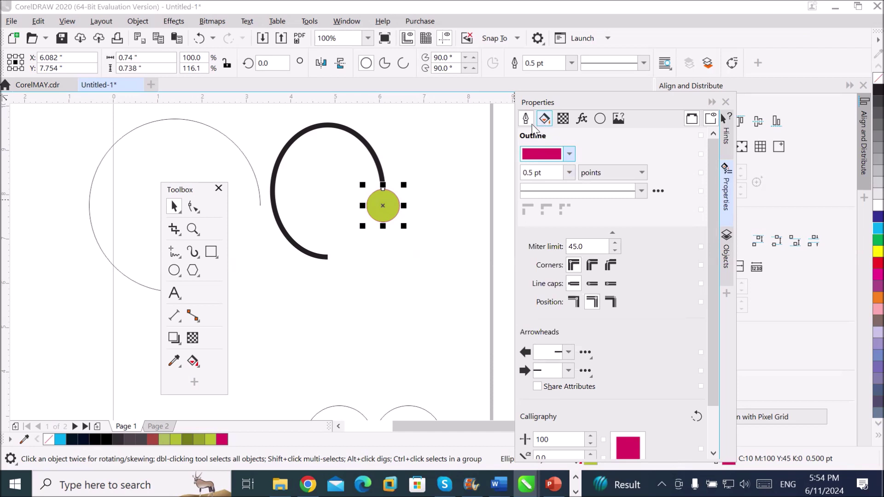
{"action": "left_click", "coordinate": [569, 155]}
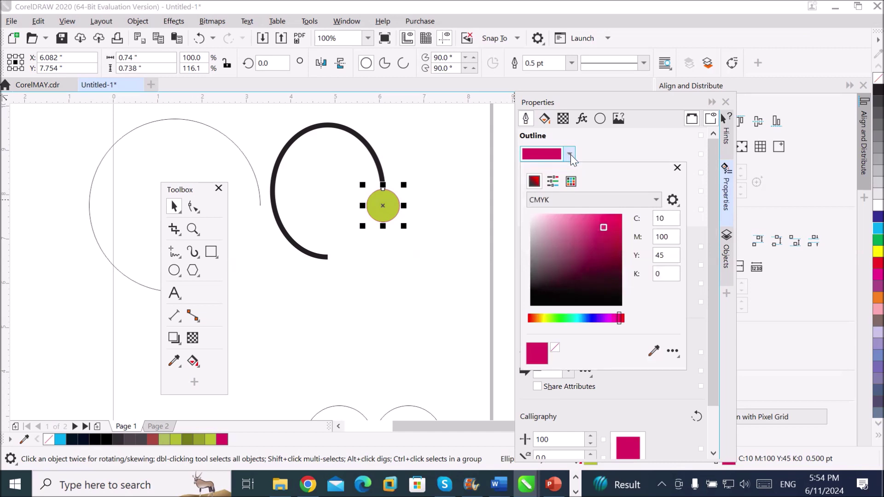
{"action": "left_click", "coordinate": [540, 201]}
{"action": "left_click", "coordinate": [552, 234]}
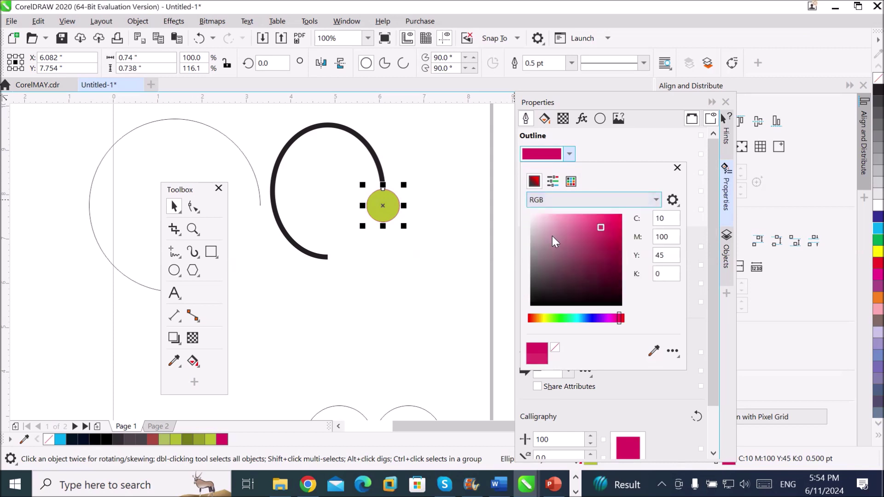
- Switch the circle's outline colour to Grayscale and lighten it to level 141
{"action": "left_click", "coordinate": [552, 181]}
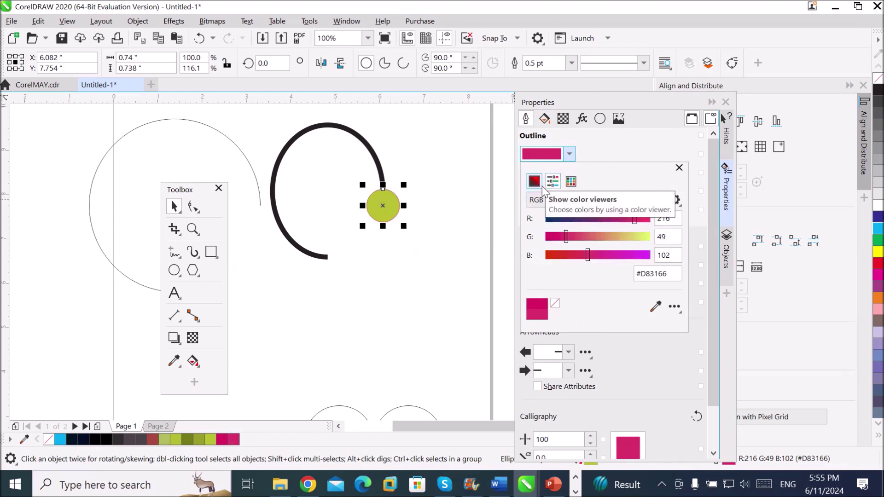
{"action": "left_click", "coordinate": [659, 199]}
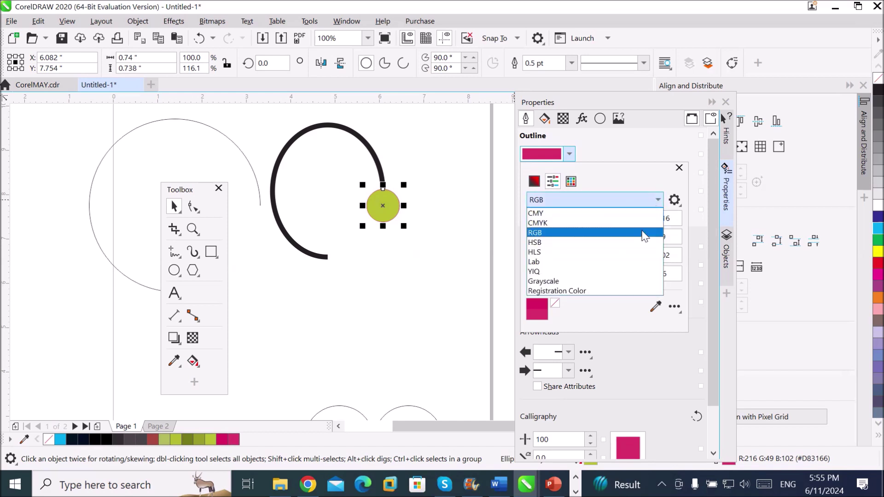
{"action": "left_click", "coordinate": [617, 281]}
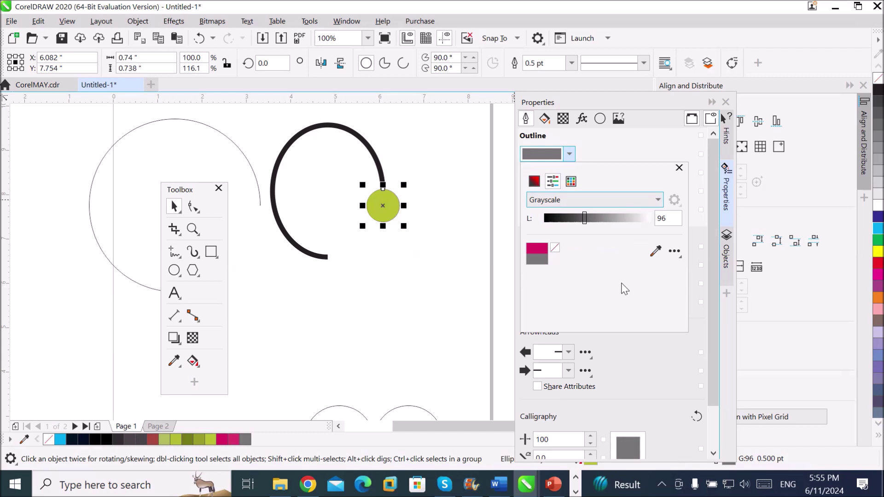
{"action": "mouse_move", "coordinate": [585, 220]}
{"action": "left_mouse_down"}
{"action": "mouse_move", "coordinate": [651, 221]}
{"action": "mouse_move", "coordinate": [529, 220]}
{"action": "mouse_move", "coordinate": [701, 222]}
{"action": "mouse_move", "coordinate": [574, 231]}
{"action": "mouse_move", "coordinate": [593, 223]}
{"action": "left_mouse_up"}
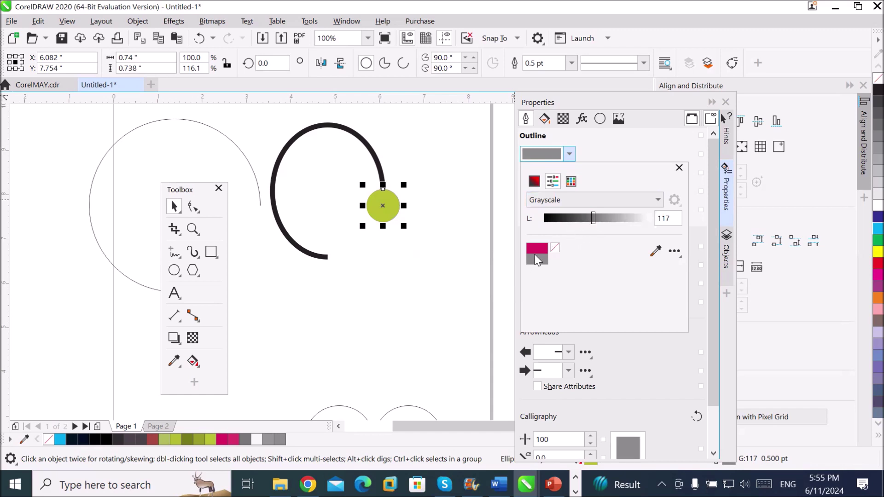
{"action": "mouse_move", "coordinate": [593, 218]}
{"action": "left_mouse_down"}
{"action": "mouse_move", "coordinate": [615, 220]}
{"action": "mouse_move", "coordinate": [604, 219]}
{"action": "left_mouse_up"}
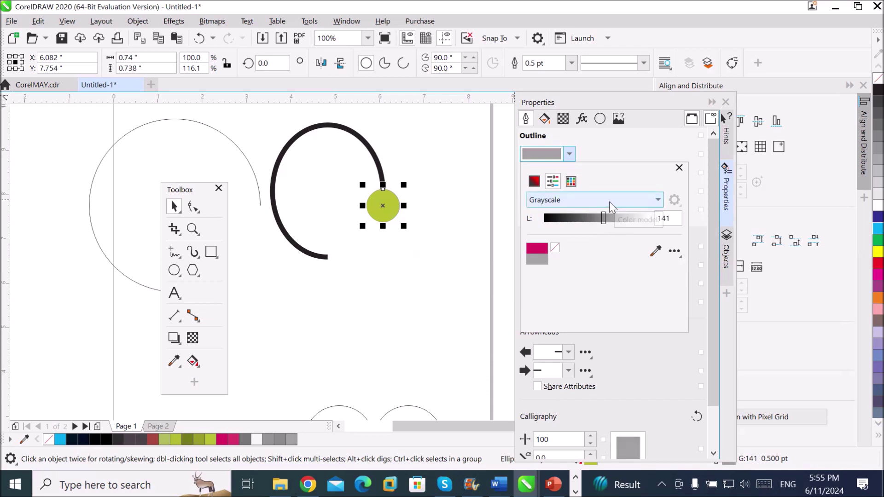
{"action": "left_click", "coordinate": [609, 203]}
{"action": "left_click", "coordinate": [609, 203]}
- Zoom in to 6400% on the circle's edge to inspect its light grey outline
{"action": "left_click", "coordinate": [407, 183]}
{"action": "scroll", "coordinate": [408, 183], "scroll_direction": "up", "scroll_amount": 5}
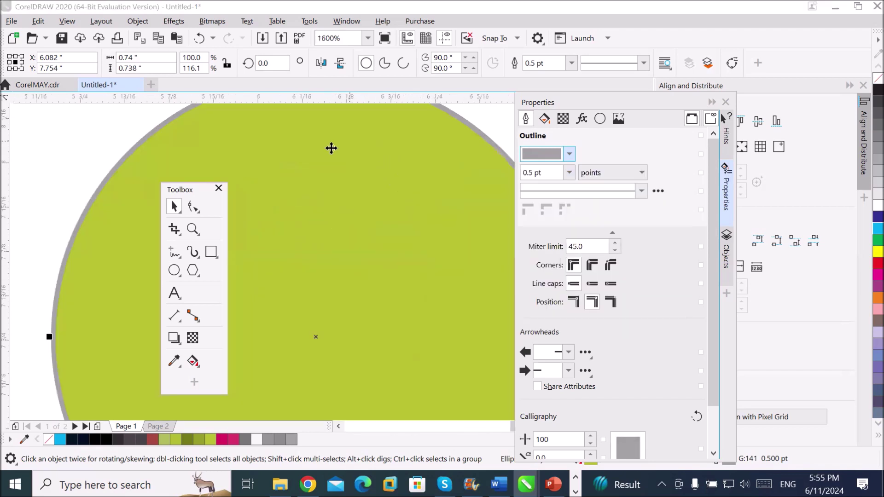
{"action": "scroll", "coordinate": [164, 164], "scroll_direction": "up", "scroll_amount": 1}
{"action": "scroll", "coordinate": [112, 162], "scroll_direction": "down", "scroll_amount": 2}
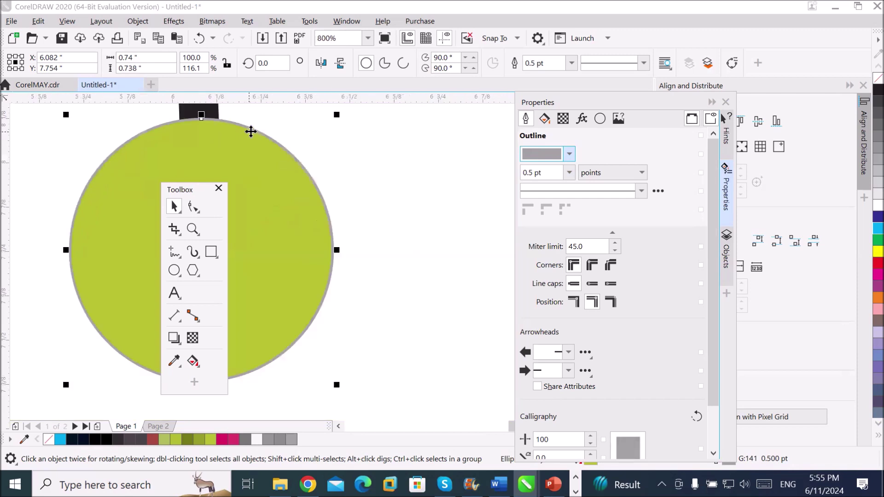
{"action": "scroll", "coordinate": [277, 136], "scroll_direction": "up", "scroll_amount": 2}
{"action": "scroll", "coordinate": [278, 138], "scroll_direction": "up", "scroll_amount": 1}
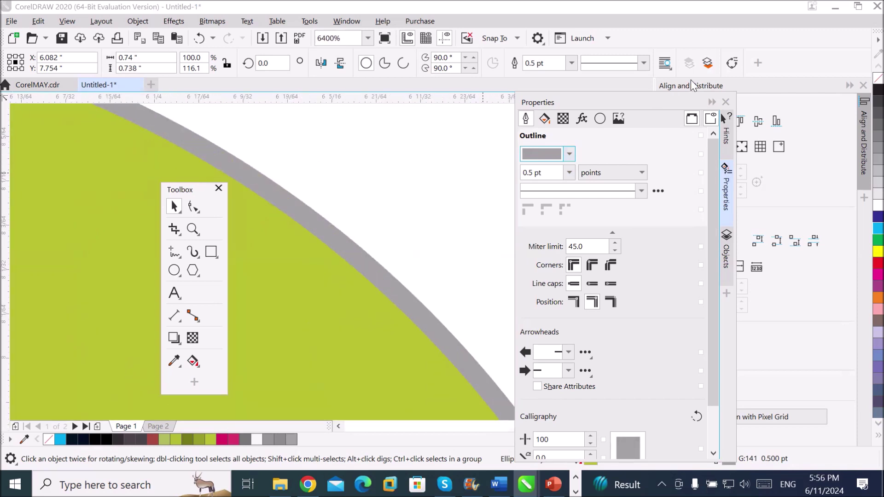
{"action": "left_click", "coordinate": [526, 119]}
{"action": "left_click", "coordinate": [571, 153]}
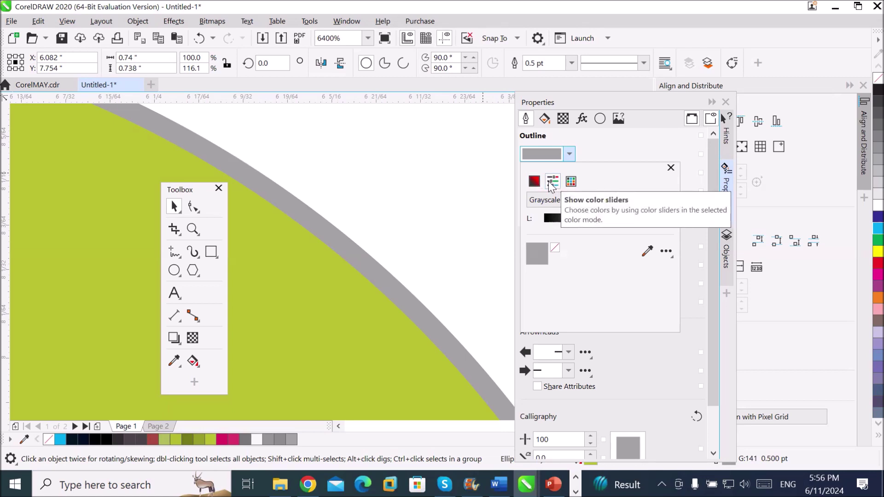
{"action": "left_click", "coordinate": [571, 182]}
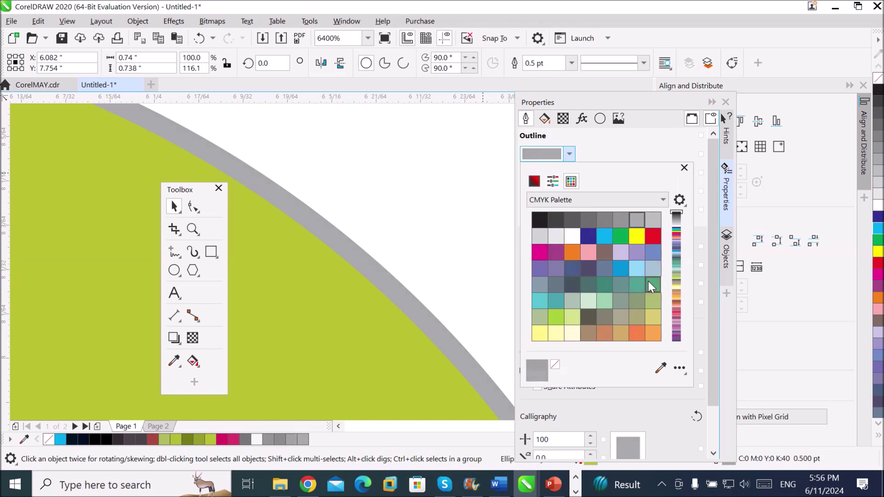
{"action": "left_click", "coordinate": [676, 234]}
{"action": "left_click", "coordinate": [677, 252]}
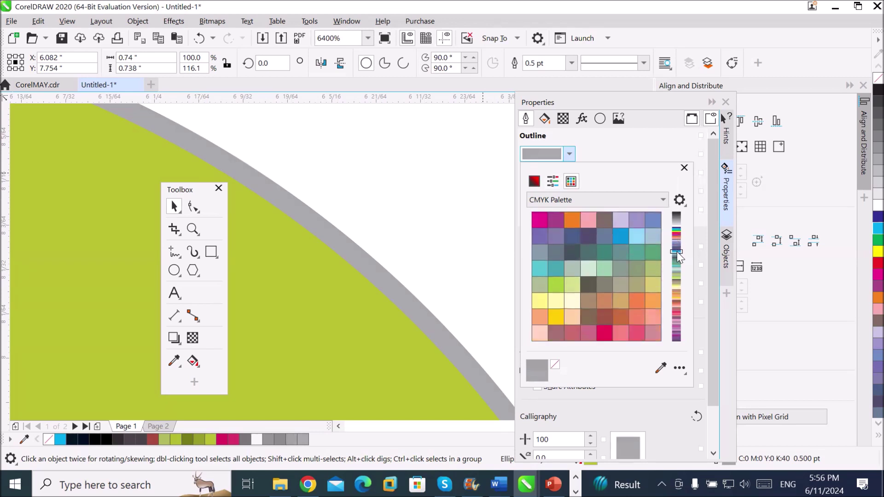
{"action": "left_click", "coordinate": [677, 280]}
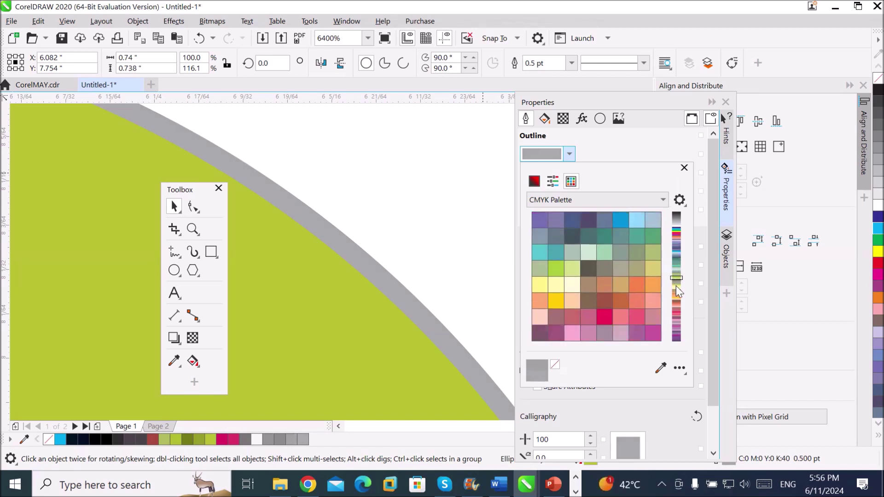
{"action": "left_click", "coordinate": [677, 305]}
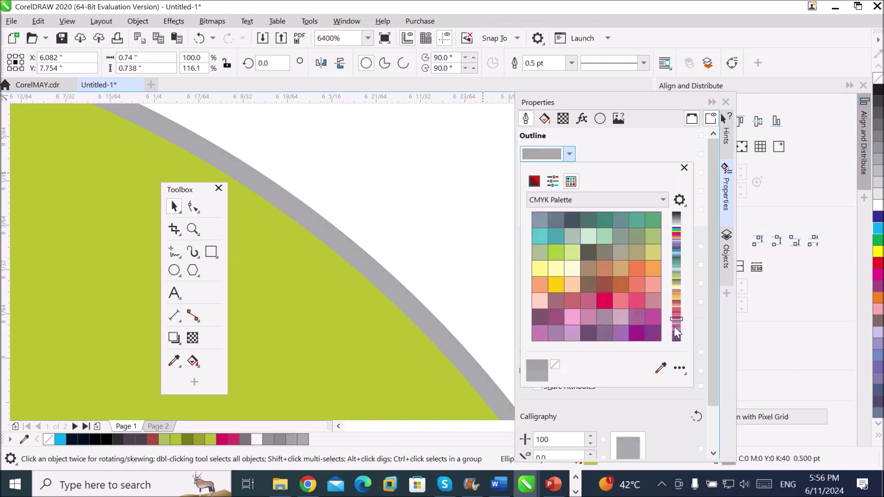
{"action": "left_click", "coordinate": [534, 182]}
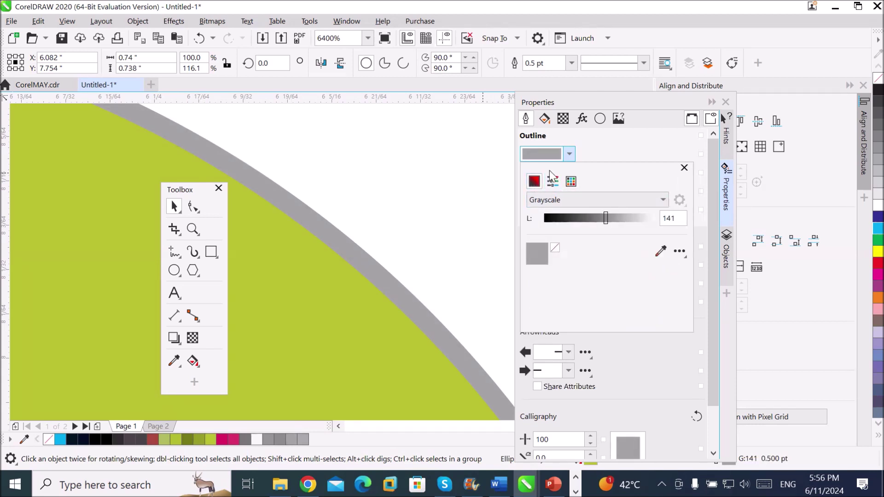
{"action": "left_click", "coordinate": [570, 154]}
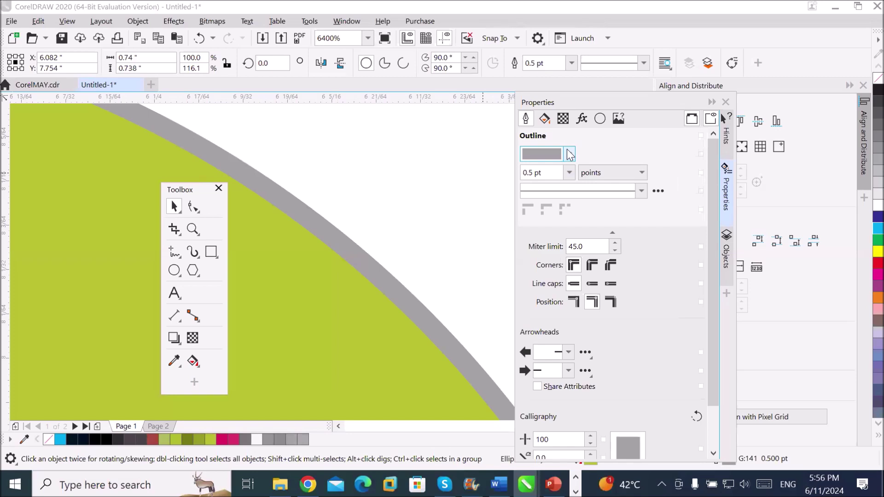
{"action": "left_click", "coordinate": [570, 154]}
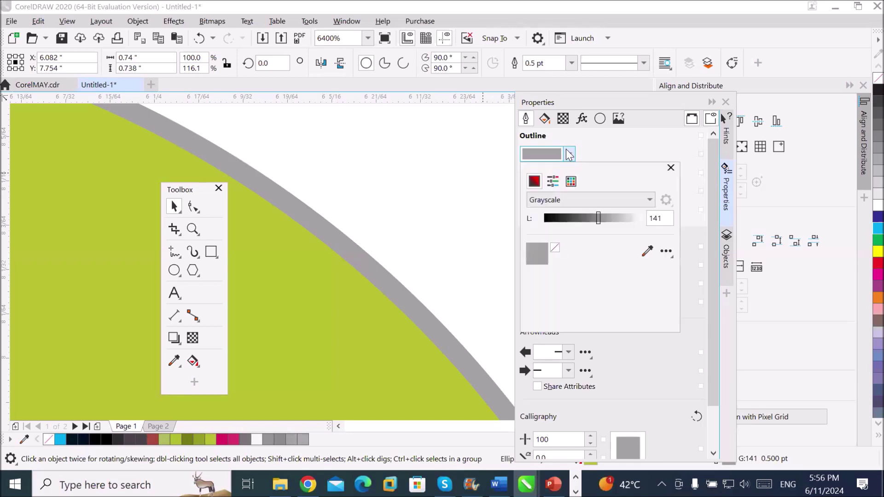
{"action": "left_click", "coordinate": [534, 183]}
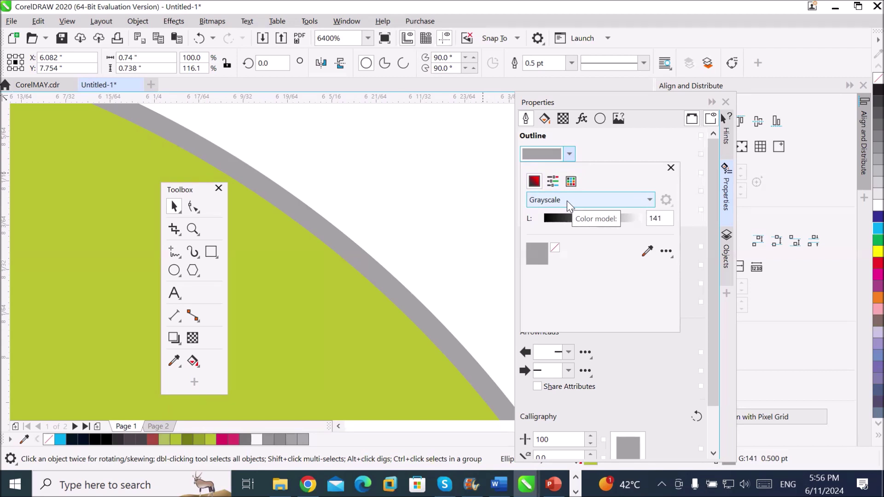
- Make the circle's outline red, CMYK C5 M100 Y100 K1
{"action": "left_click", "coordinate": [582, 198]}
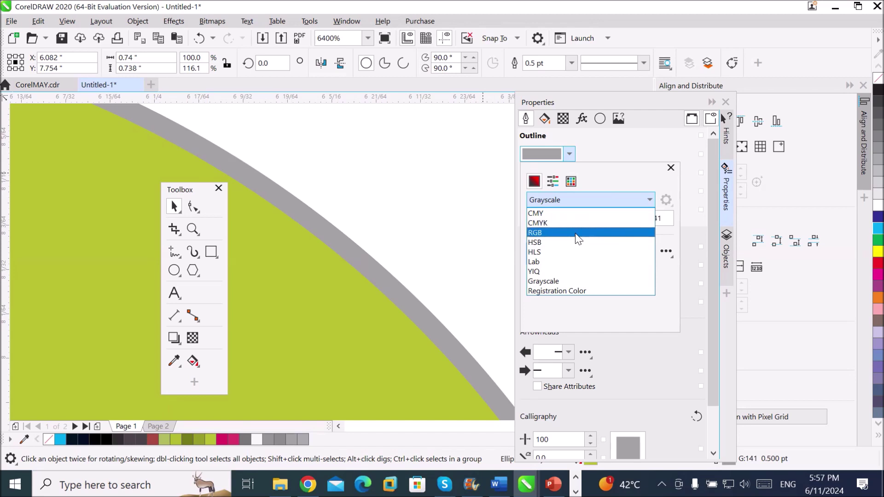
{"action": "left_click", "coordinate": [576, 233]}
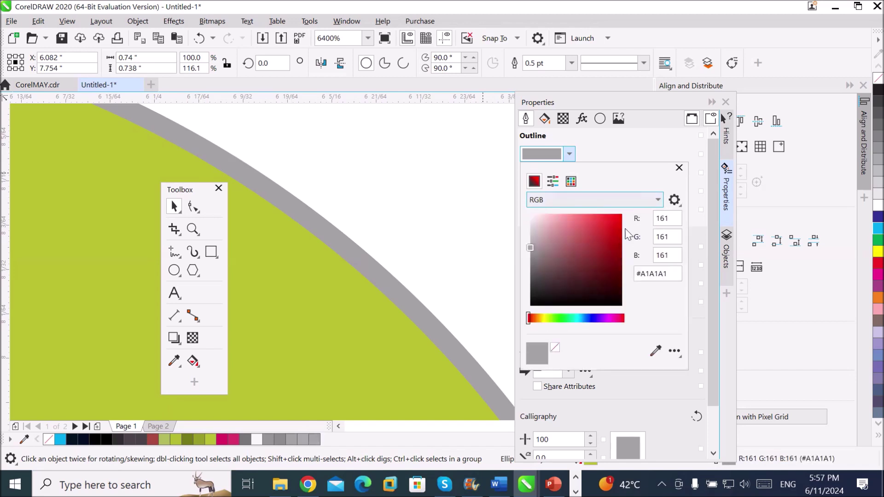
{"action": "left_click", "coordinate": [605, 224]}
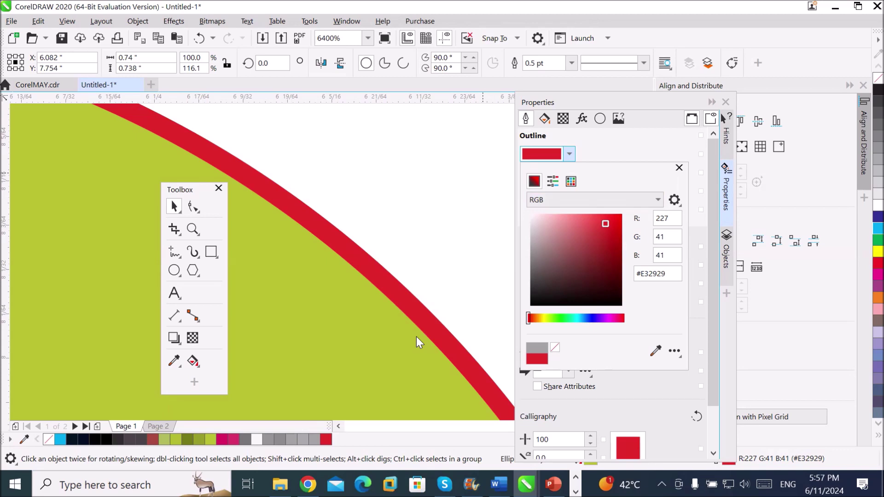
{"action": "left_click", "coordinate": [658, 201]}
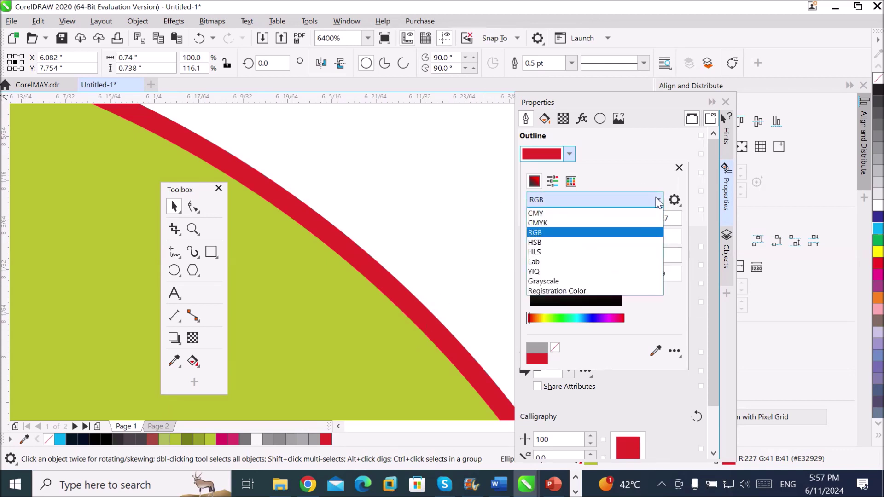
{"action": "left_click", "coordinate": [614, 223]}
{"action": "left_click", "coordinate": [613, 225]}
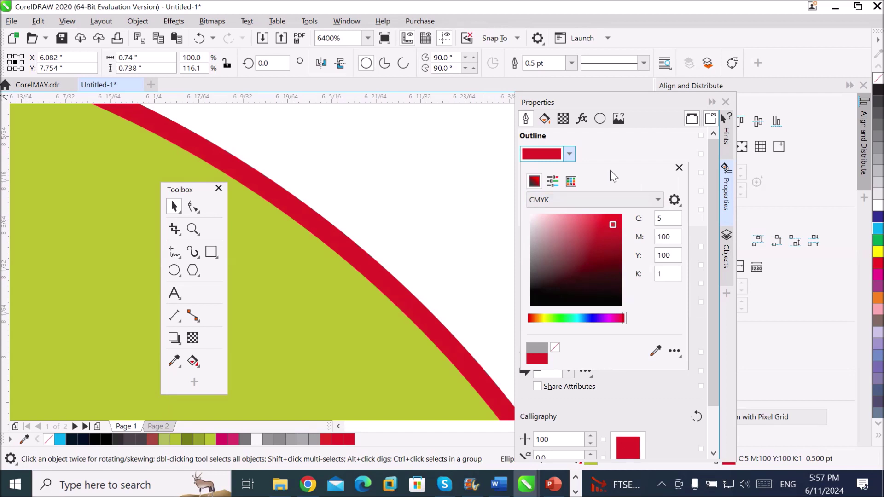
- Check the outline picker's view options, keeping CMYK and returning to the colour square
{"action": "left_click", "coordinate": [615, 201]}
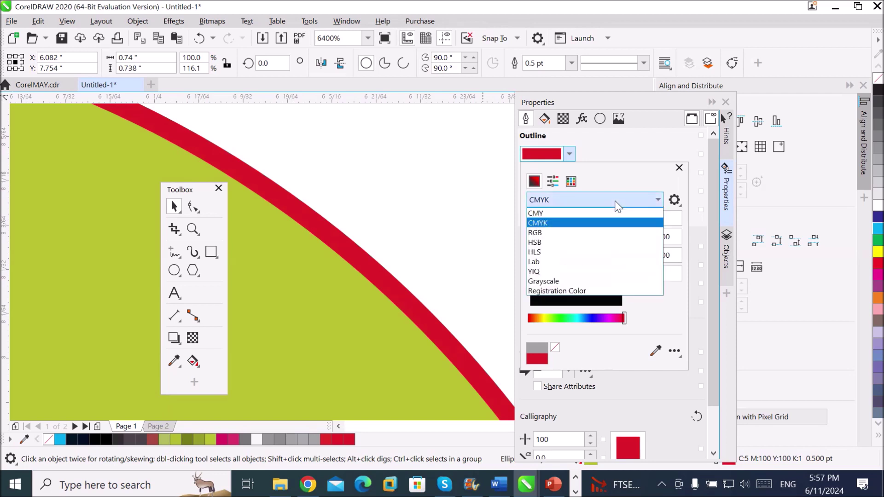
{"action": "left_click", "coordinate": [602, 223]}
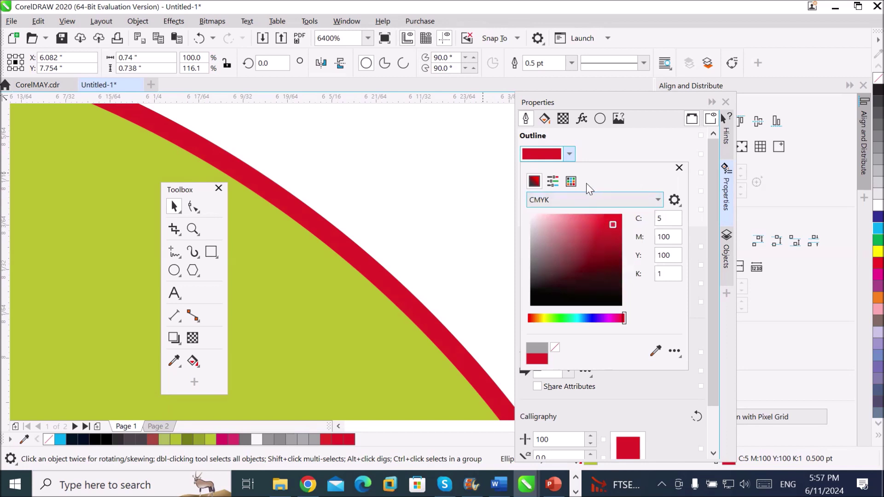
{"action": "left_click", "coordinate": [571, 183]}
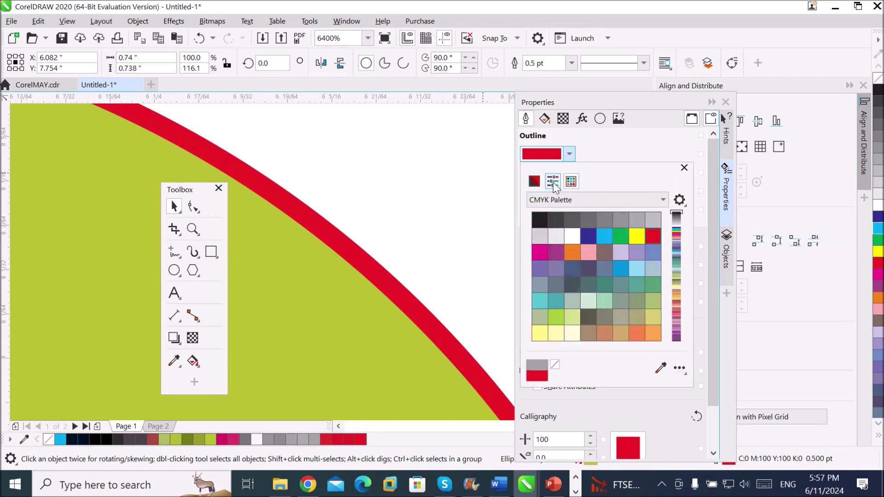
{"action": "left_click", "coordinate": [553, 182]}
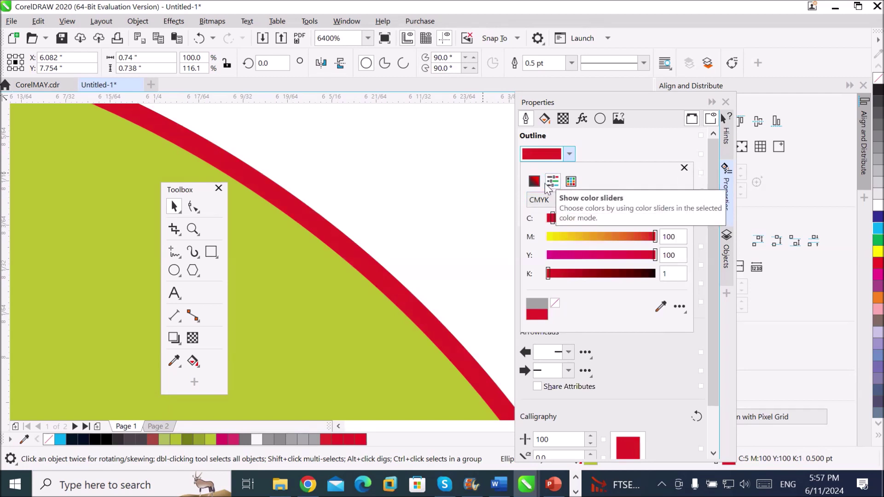
{"action": "left_click", "coordinate": [535, 182]}
- Pick a pale green outline, C65 M0 Y100 K0, in the colour square and hue bar
{"action": "left_click_drag", "start_coordinate": [601, 229], "coordinate": [585, 220]}
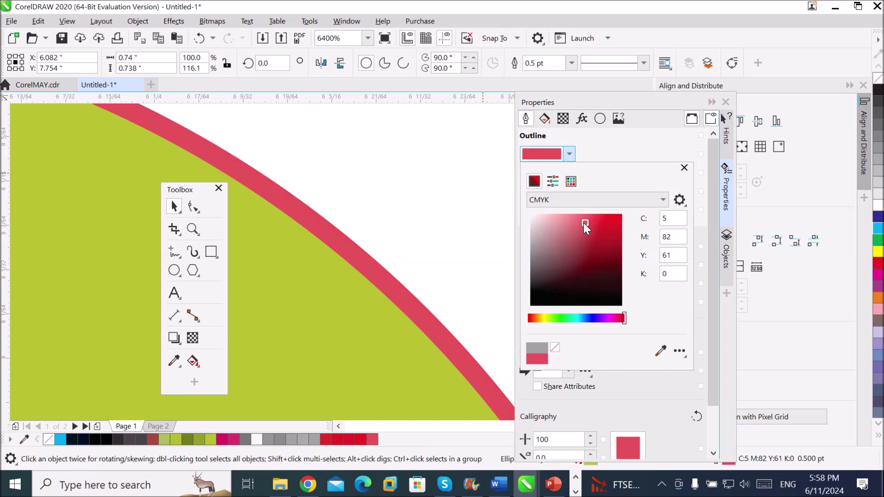
{"action": "left_click_drag", "start_coordinate": [585, 222], "coordinate": [592, 252]}
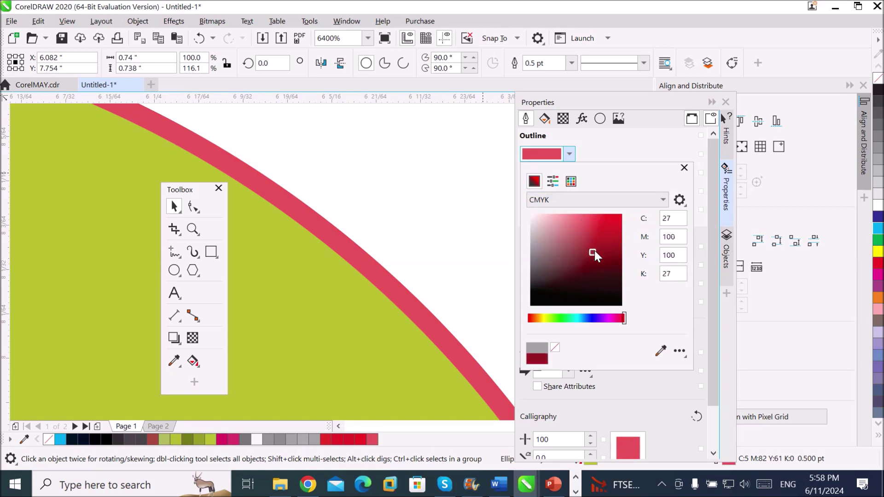
{"action": "left_click", "coordinate": [598, 319]}
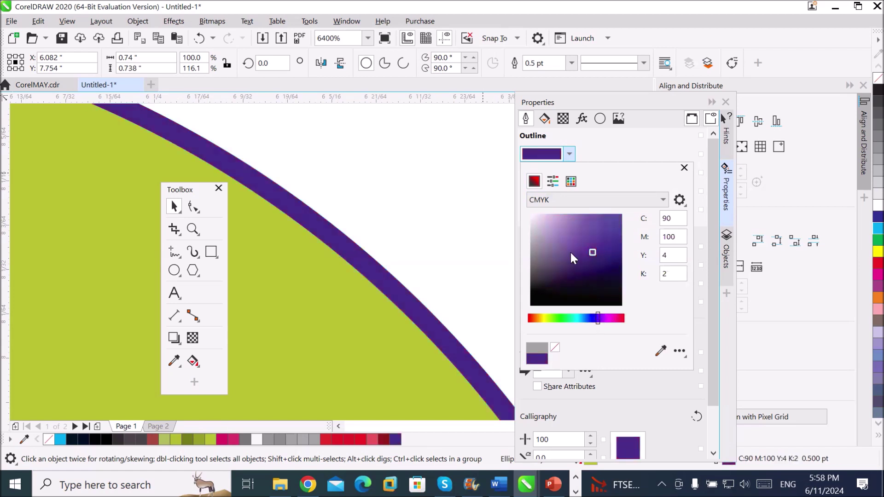
{"action": "left_click", "coordinate": [557, 318]}
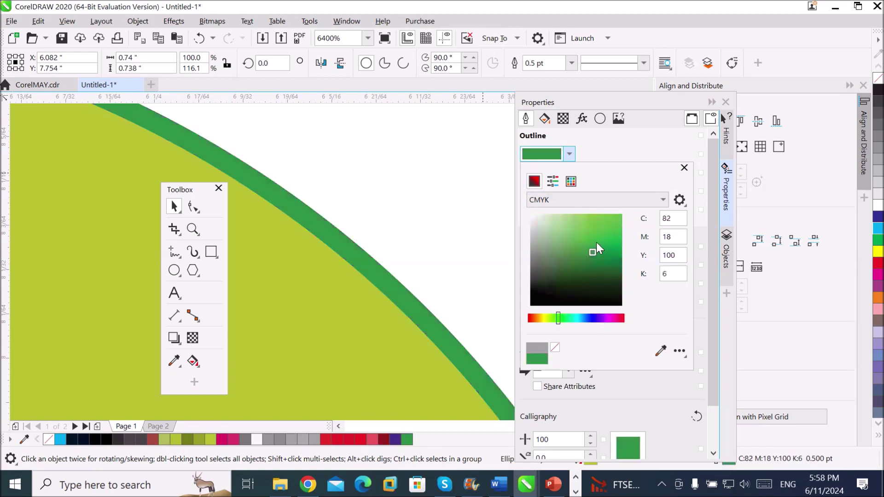
{"action": "mouse_move", "coordinate": [590, 248]}
{"action": "left_mouse_down"}
{"action": "mouse_move", "coordinate": [537, 221]}
{"action": "mouse_move", "coordinate": [620, 218]}
{"action": "mouse_move", "coordinate": [540, 217]}
{"action": "mouse_move", "coordinate": [618, 217]}
{"action": "mouse_move", "coordinate": [621, 307]}
{"action": "mouse_move", "coordinate": [618, 213]}
{"action": "left_mouse_up"}
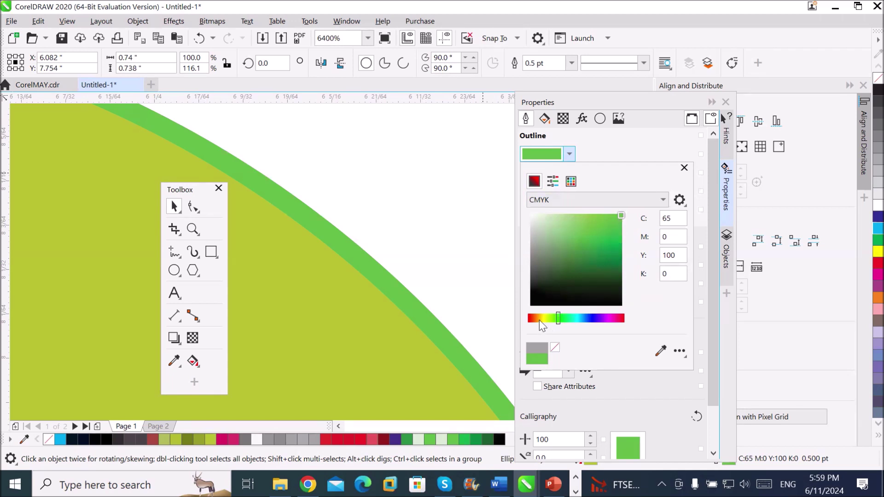
- Try several outline hues, then settle on a deeper green, C87 M12 Y100 K2
{"action": "left_click", "coordinate": [540, 318]}
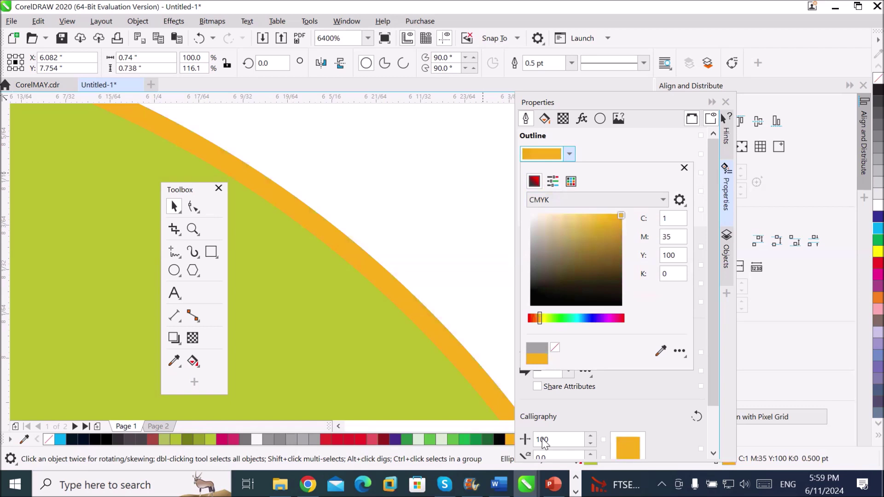
{"action": "left_click", "coordinate": [562, 318]}
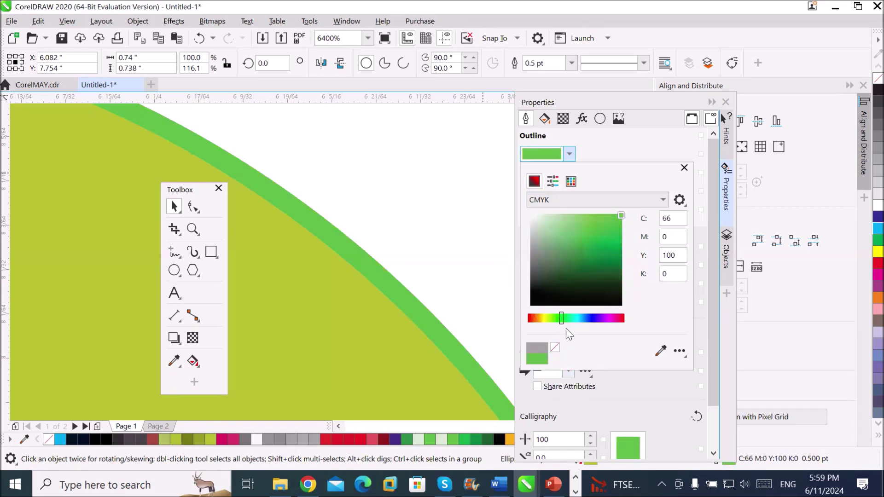
{"action": "left_click", "coordinate": [594, 318]}
{"action": "left_click", "coordinate": [609, 318]}
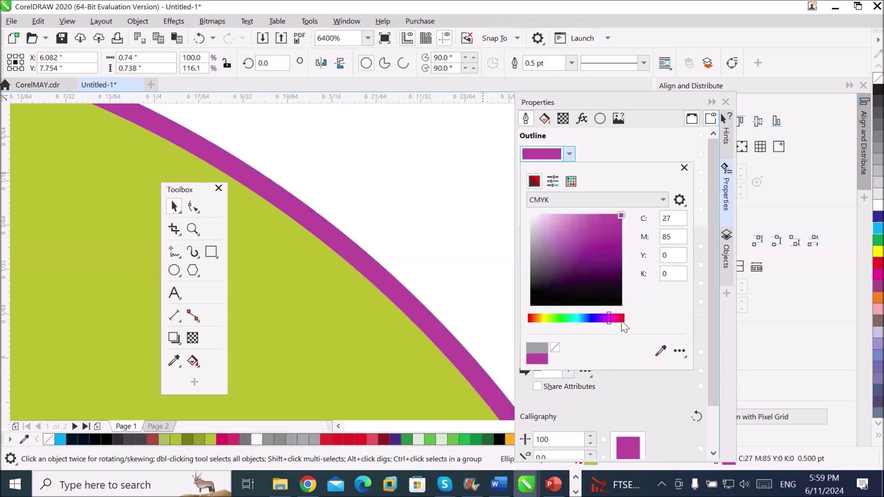
{"action": "left_click", "coordinate": [621, 319]}
{"action": "left_click", "coordinate": [546, 318]}
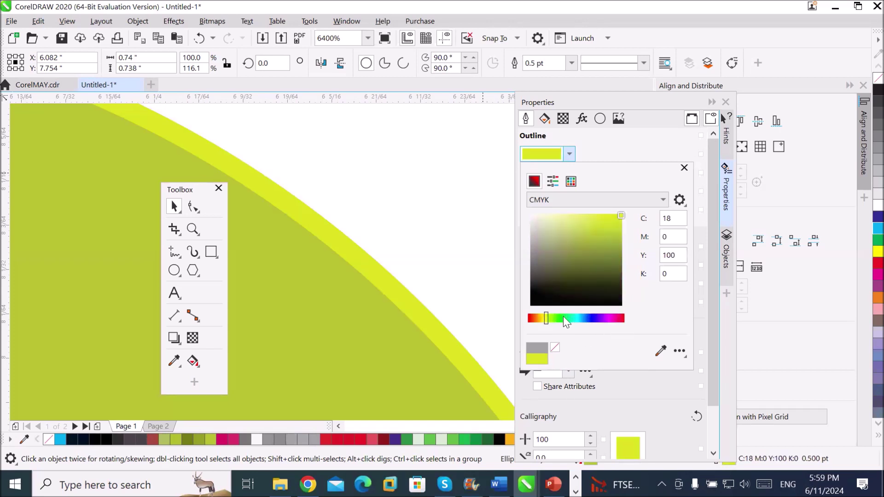
{"action": "left_click", "coordinate": [565, 318]}
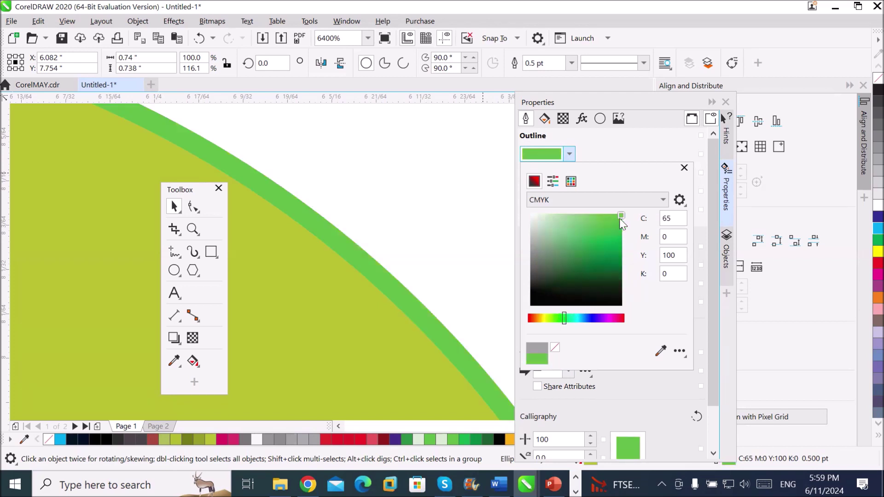
{"action": "mouse_move", "coordinate": [625, 217]}
{"action": "left_mouse_down"}
{"action": "mouse_move", "coordinate": [593, 220]}
{"action": "mouse_move", "coordinate": [615, 220]}
{"action": "mouse_move", "coordinate": [625, 267]}
{"action": "mouse_move", "coordinate": [625, 225]}
{"action": "mouse_move", "coordinate": [560, 220]}
{"action": "mouse_move", "coordinate": [620, 218]}
{"action": "mouse_move", "coordinate": [616, 249]}
{"action": "left_mouse_up"}
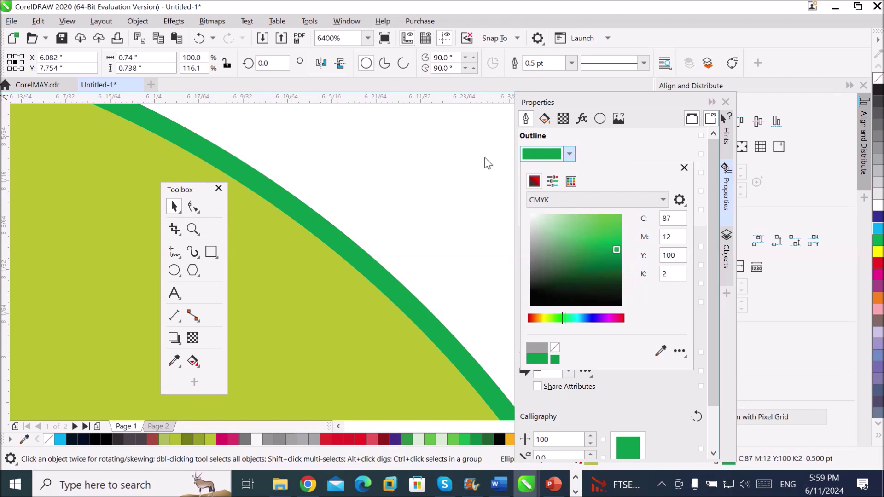
{"action": "left_click", "coordinate": [526, 120]}
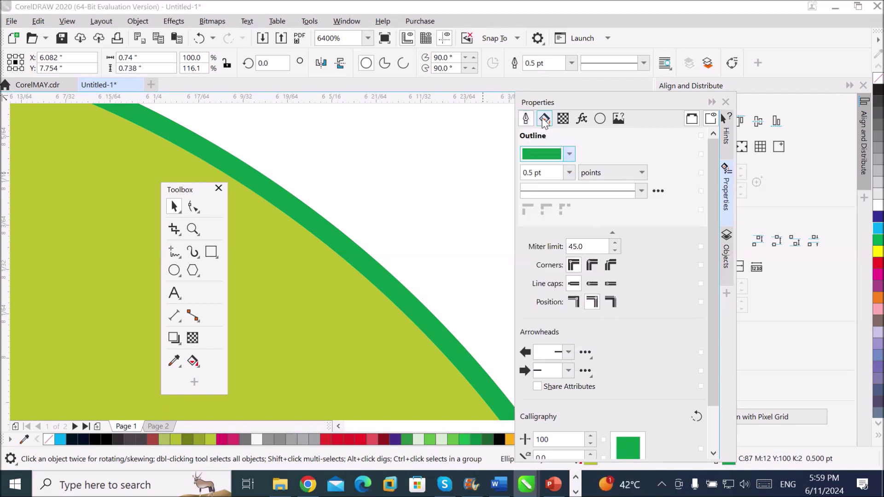
- Recolour the circle's fill to teal, CMYK C70 M0 Y43 K16
{"action": "left_click", "coordinate": [544, 119]}
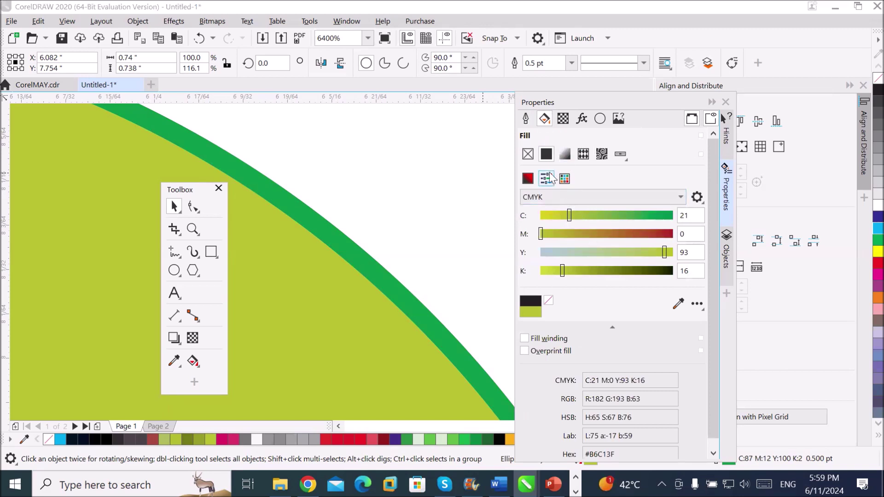
{"action": "left_click", "coordinate": [528, 155]}
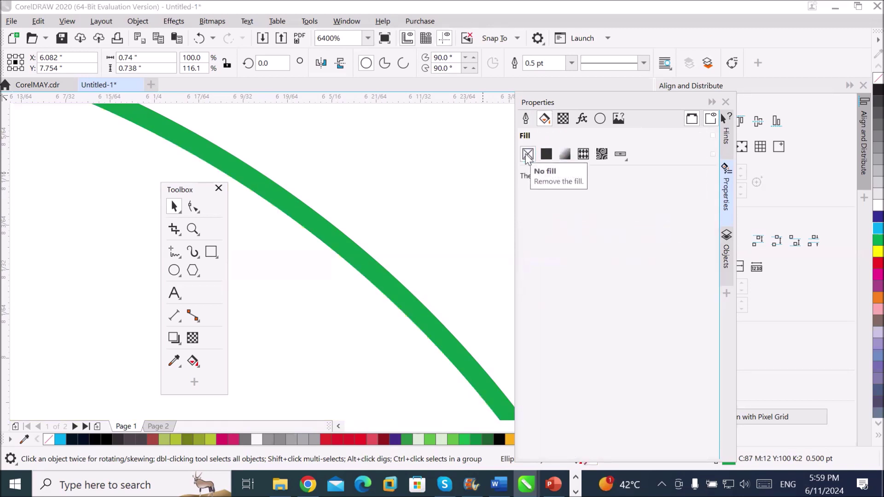
{"action": "left_click", "coordinate": [547, 157]}
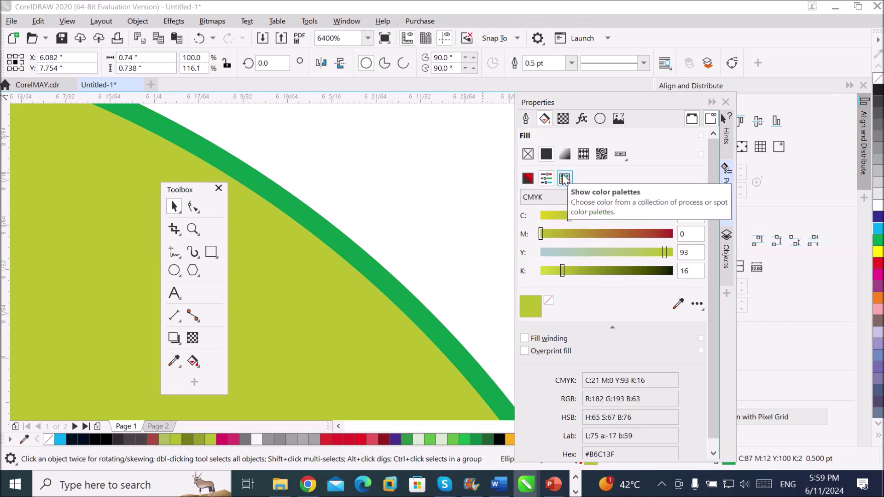
{"action": "left_click", "coordinate": [598, 251]}
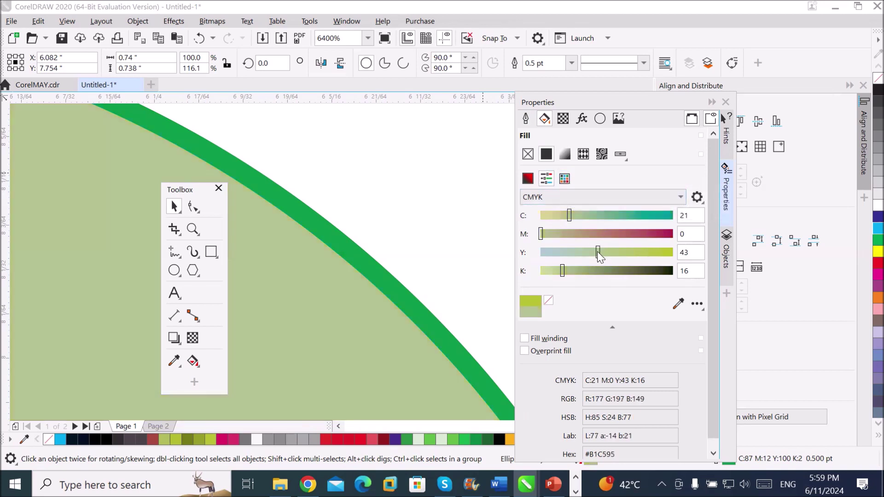
{"action": "left_click", "coordinate": [634, 216]}
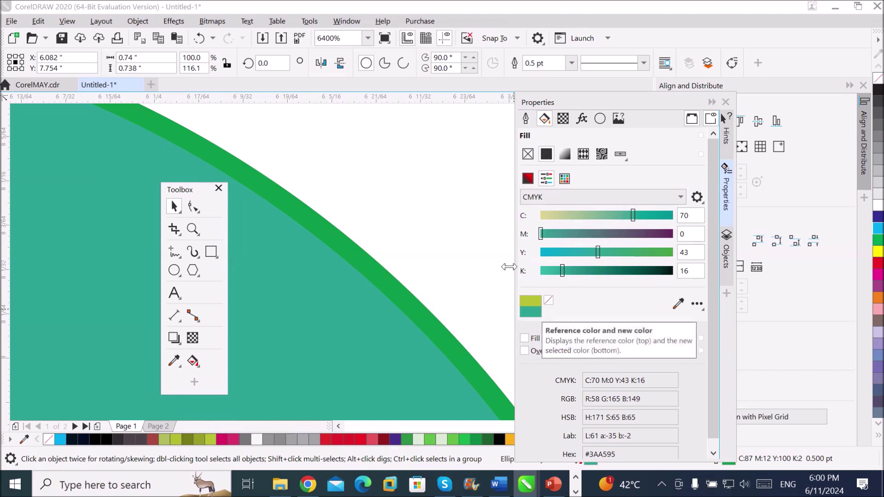
{"action": "scroll", "coordinate": [351, 280], "scroll_direction": "down", "scroll_amount": 10}
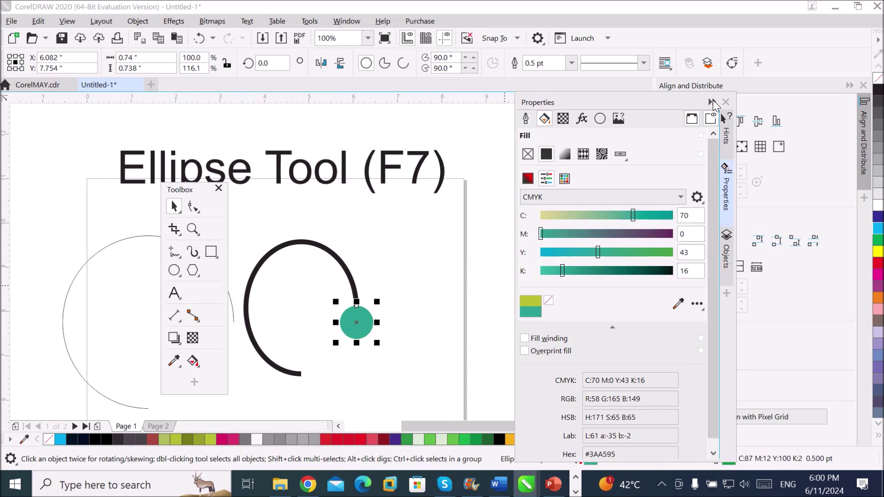
- Collapse the Properties docker, scroll the page down, deselect the teal circle and pick the Text tool
{"action": "left_click", "coordinate": [712, 101]}
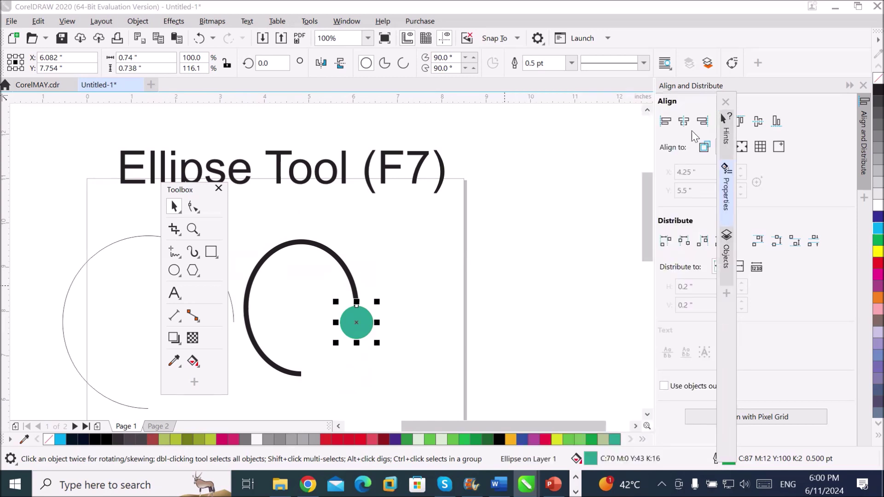
{"action": "left_click", "coordinate": [651, 417]}
{"action": "left_click", "coordinate": [651, 416]}
{"action": "left_click", "coordinate": [647, 415]}
{"action": "left_click", "coordinate": [648, 415]}
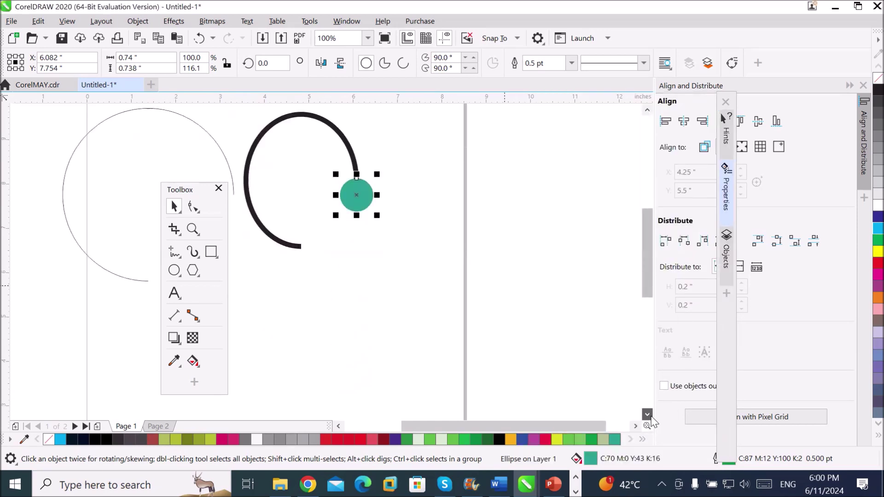
{"action": "left_click", "coordinate": [371, 268]}
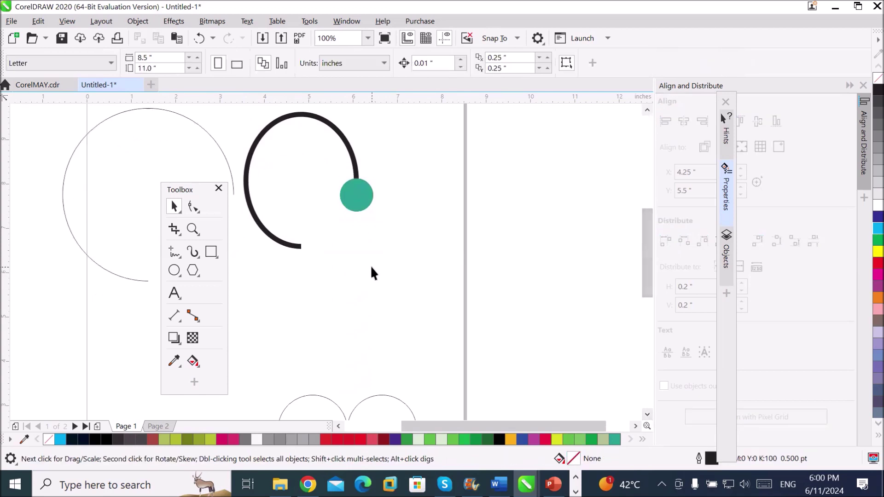
{"action": "left_click", "coordinate": [171, 294]}
- Type the letter 'A' inside the thick arc and enlarge it to fill the arc
{"action": "left_click", "coordinate": [275, 184]}
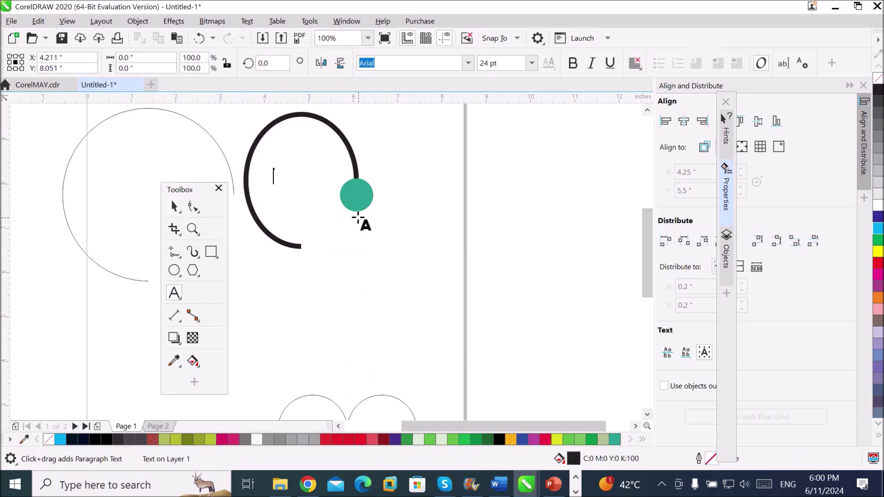
{"action": "type", "text": "A"}
{"action": "key", "text": "Escape"}
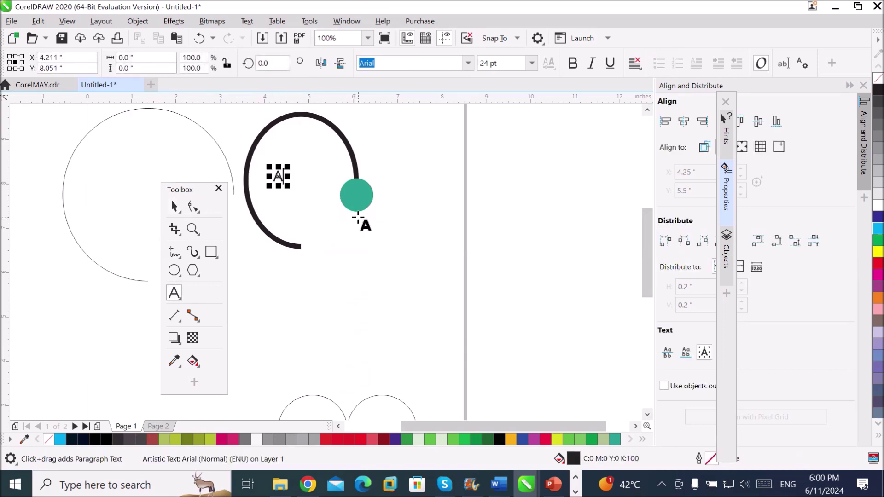
{"action": "left_click", "coordinate": [174, 206]}
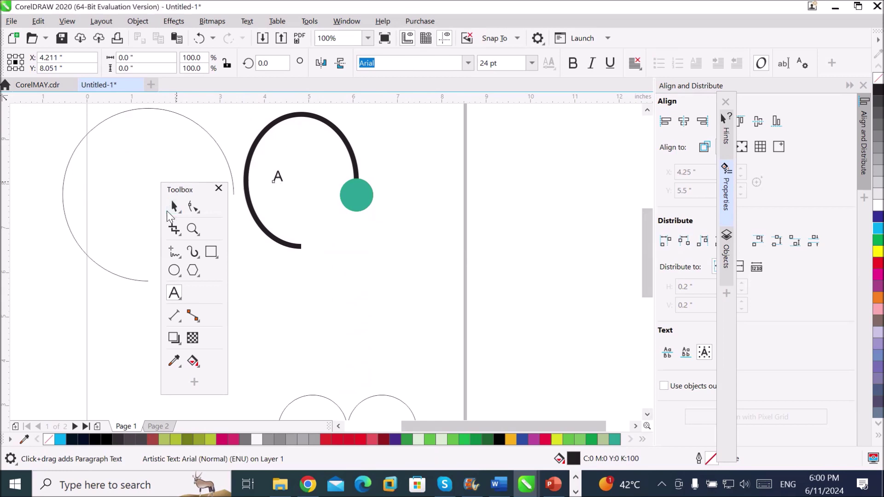
{"action": "left_click_drag", "start_coordinate": [287, 186], "coordinate": [341, 212]}
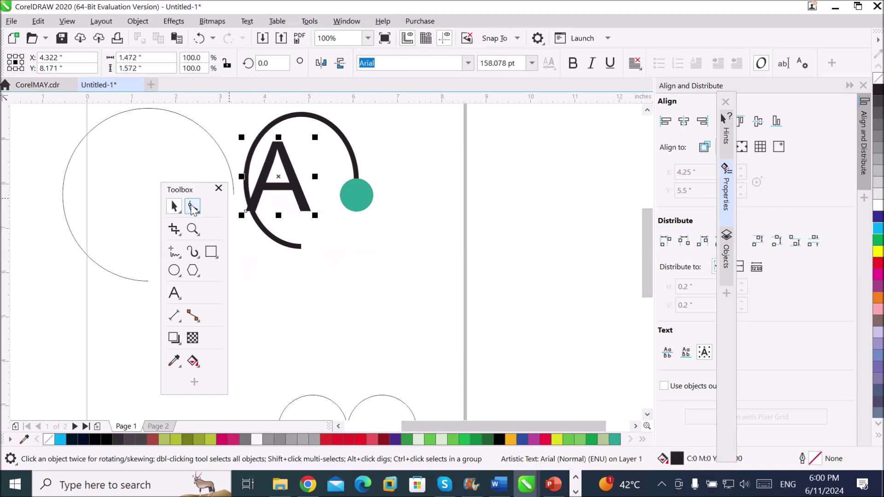
{"action": "left_click_drag", "start_coordinate": [294, 192], "coordinate": [316, 184]}
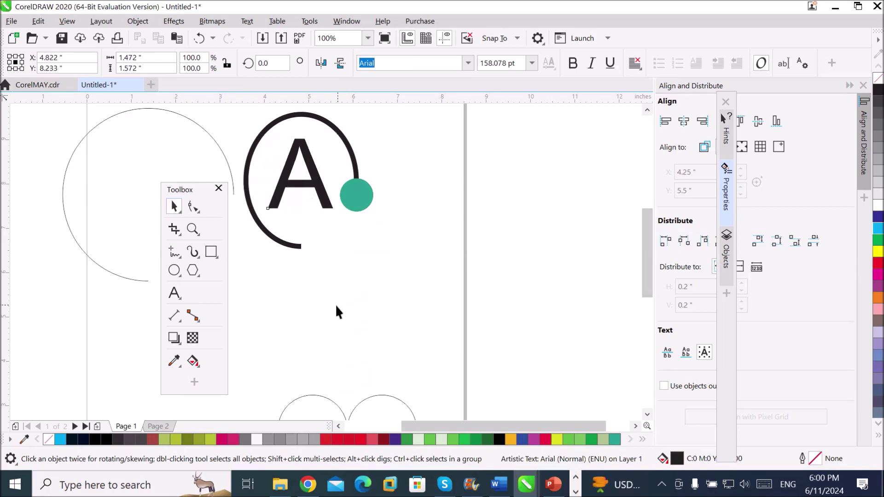
{"action": "left_click", "coordinate": [347, 308]}
{"action": "left_click", "coordinate": [325, 200]}
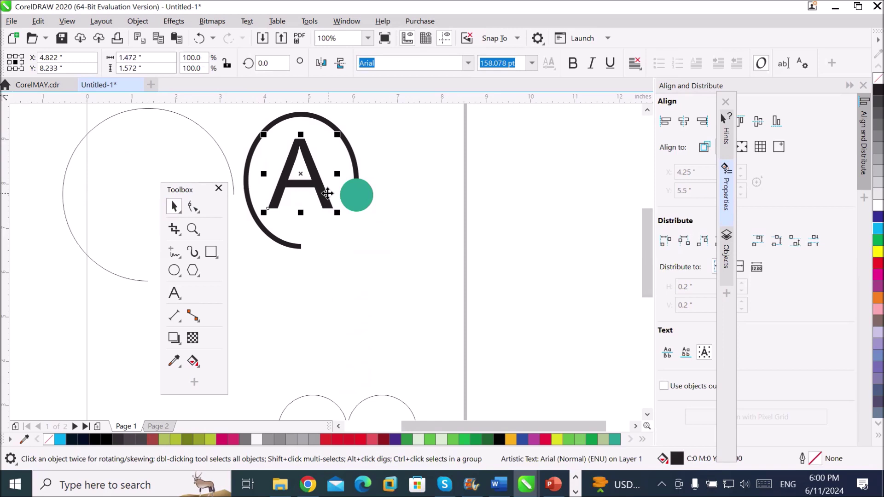
- Collapse the Align and Distribute docker and widen the drawing window
{"action": "scroll", "coordinate": [318, 166], "scroll_direction": "up", "scroll_amount": 3}
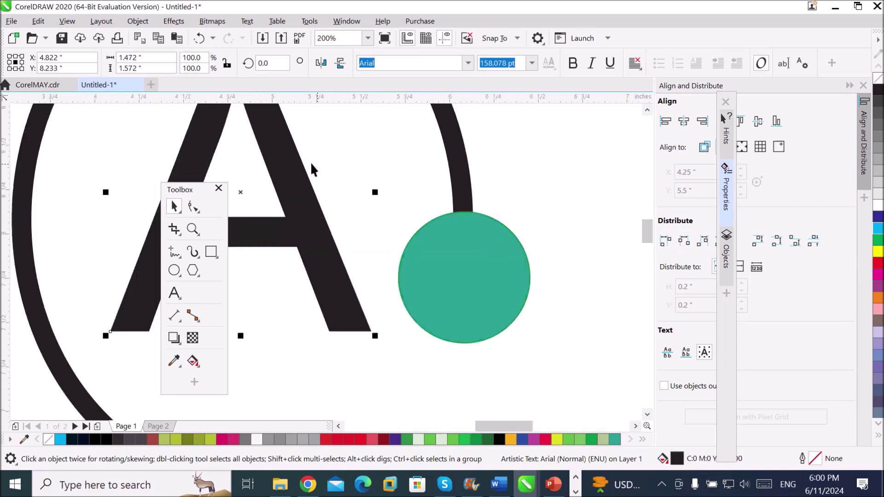
{"action": "left_click", "coordinate": [727, 121]}
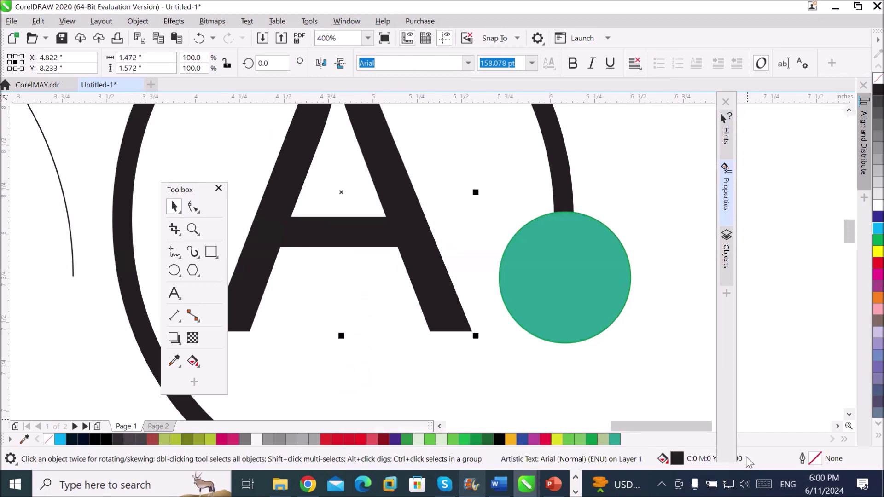
{"action": "left_click_drag", "start_coordinate": [726, 327], "coordinate": [790, 322]}
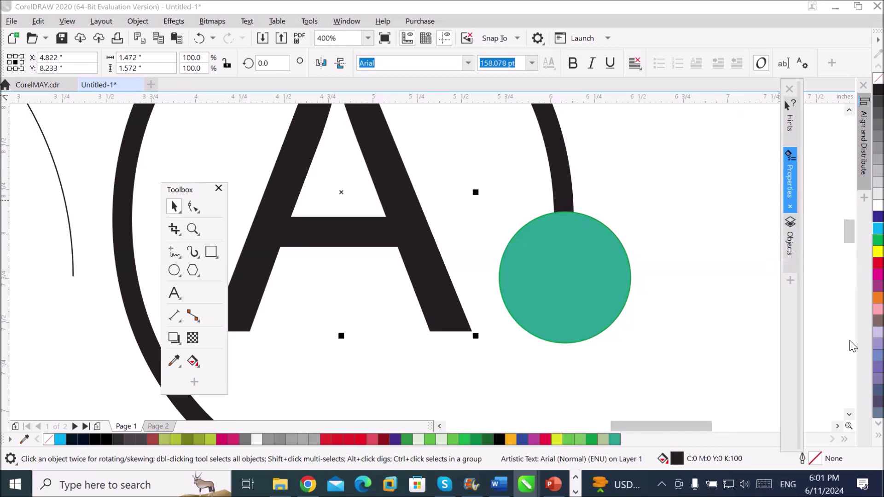
- Try Cooper Black and Copperplate Gothic Bold, then set the letter A to Franklin Gothic Heavy
{"action": "left_click", "coordinate": [791, 182]}
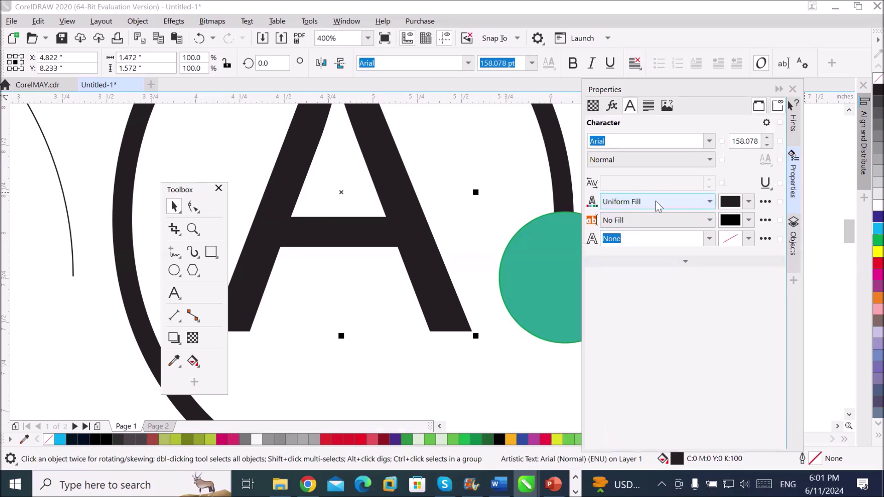
{"action": "left_click", "coordinate": [710, 141]}
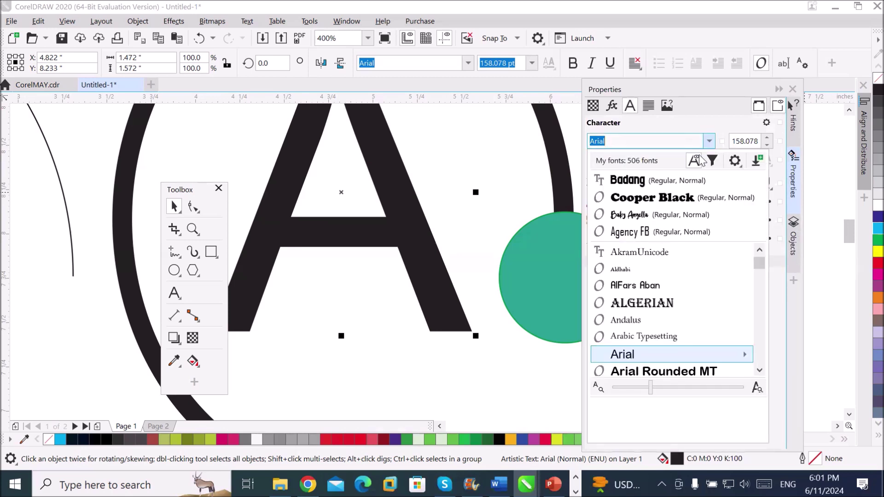
{"action": "left_click", "coordinate": [669, 198]}
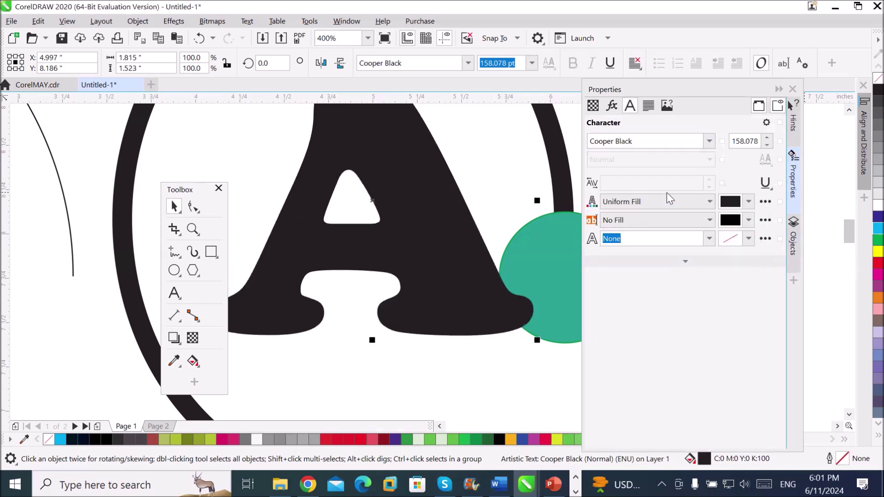
{"action": "left_click", "coordinate": [710, 140]}
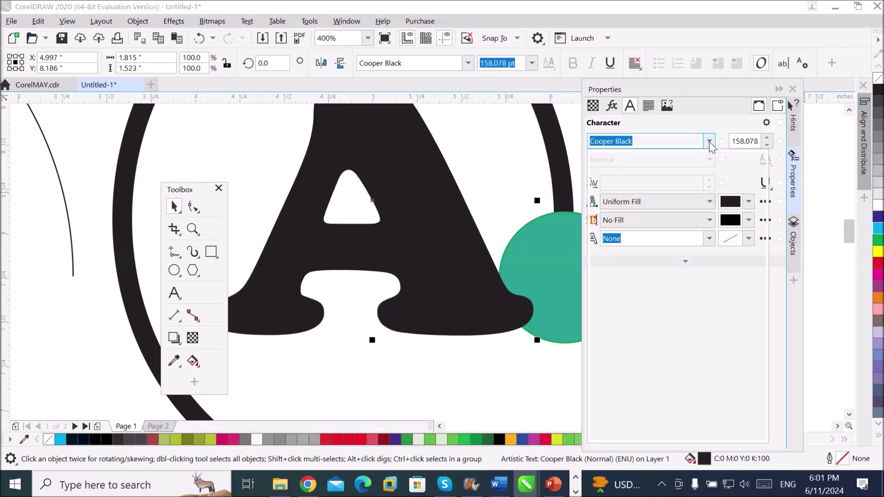
{"action": "left_click", "coordinate": [673, 254]}
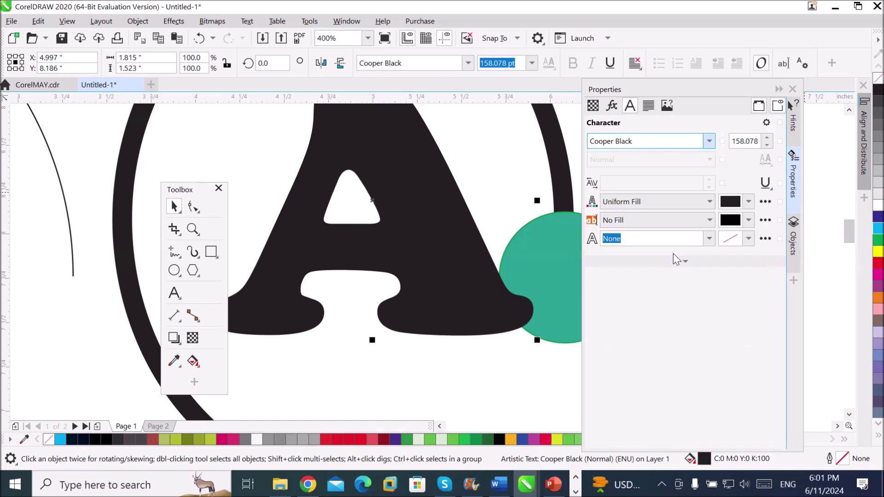
{"action": "left_click", "coordinate": [710, 140]}
{"action": "left_click", "coordinate": [692, 270]}
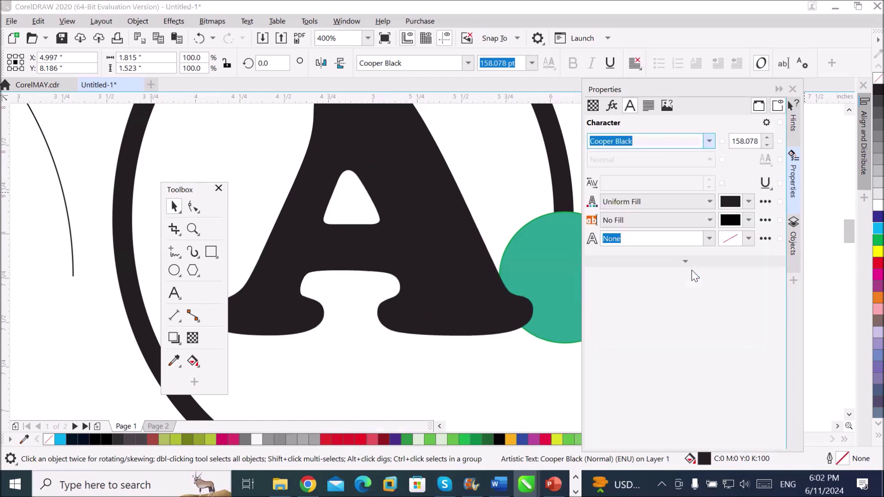
{"action": "left_click", "coordinate": [709, 141]}
{"action": "scroll", "coordinate": [709, 294], "scroll_direction": "down", "scroll_amount": 4}
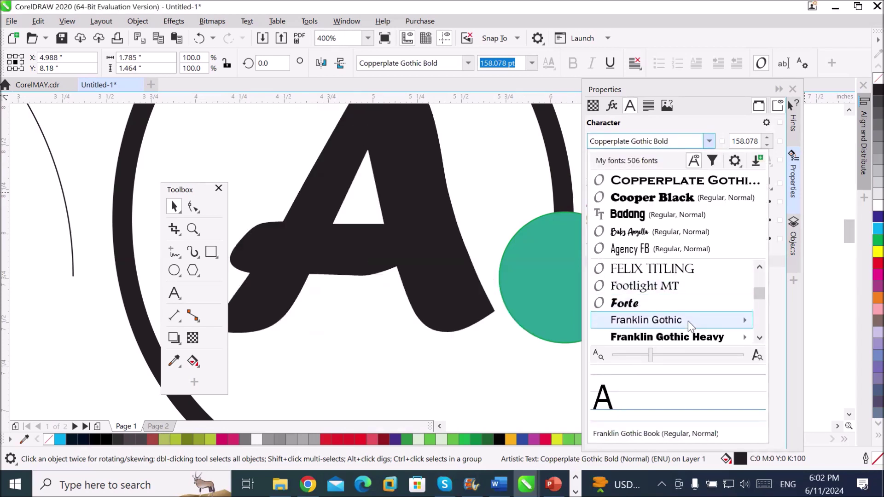
{"action": "mouse_move", "coordinate": [688, 321]}
{"action": "mouse_move", "coordinate": [693, 336]}
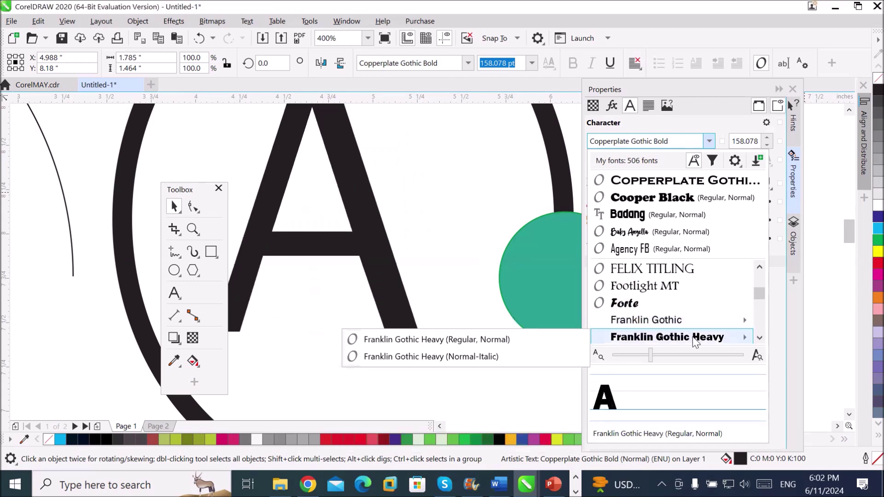
{"action": "left_click", "coordinate": [693, 336]}
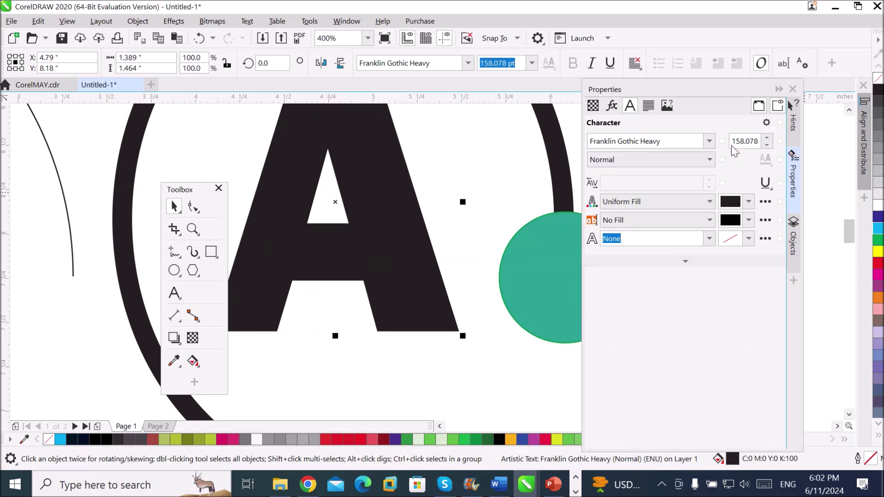
- Give the letter A a purple uniform fill, C66 M82 Y0 K0, from the Properties colour picker
{"action": "left_click", "coordinate": [749, 201]}
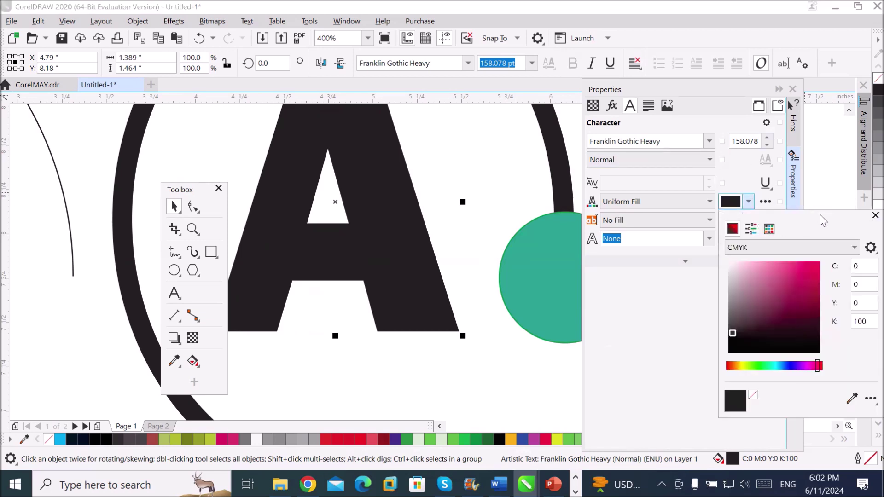
{"action": "left_click_drag", "start_coordinate": [820, 214], "coordinate": [588, 192]}
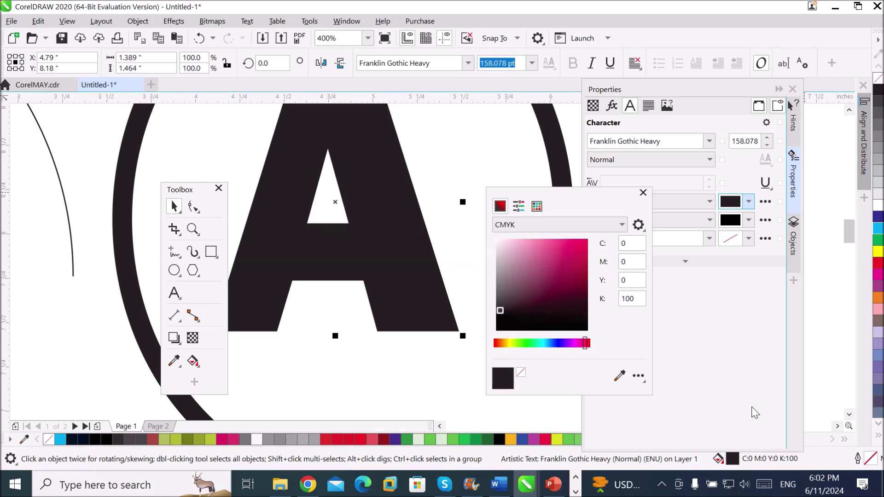
{"action": "left_click", "coordinate": [578, 240]}
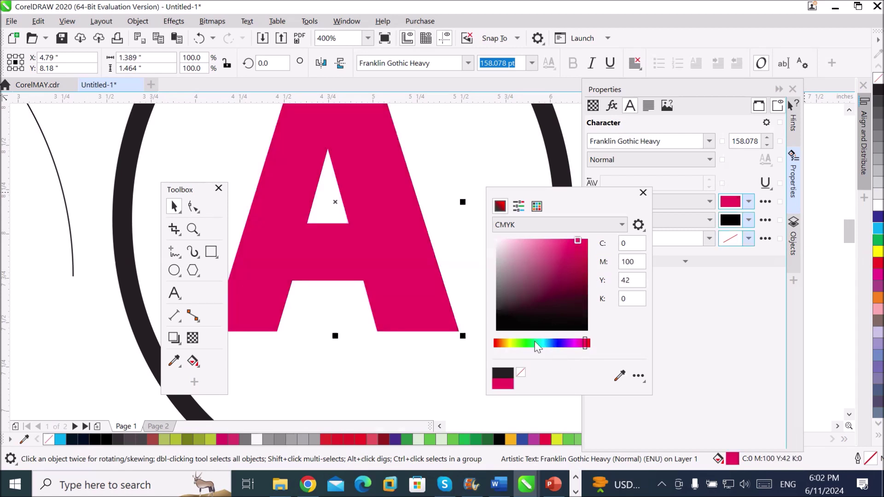
{"action": "left_click", "coordinate": [535, 343]}
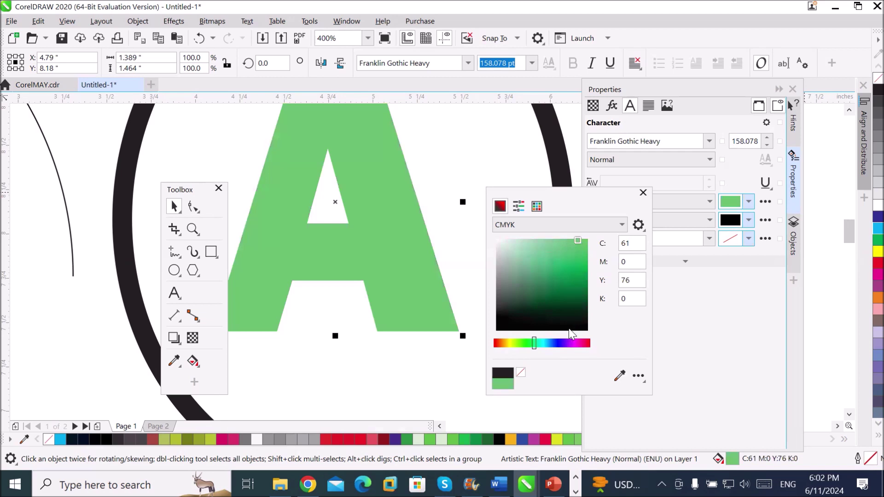
{"action": "left_click", "coordinate": [568, 343]}
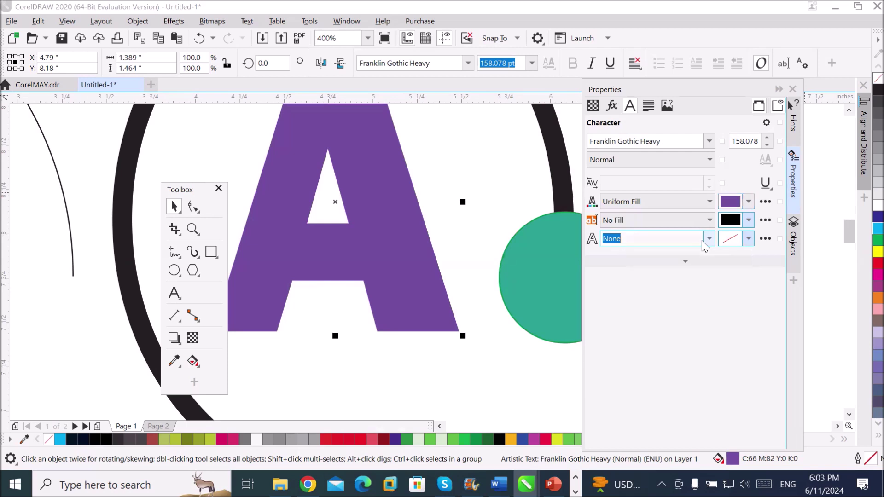
{"action": "left_click", "coordinate": [684, 236]}
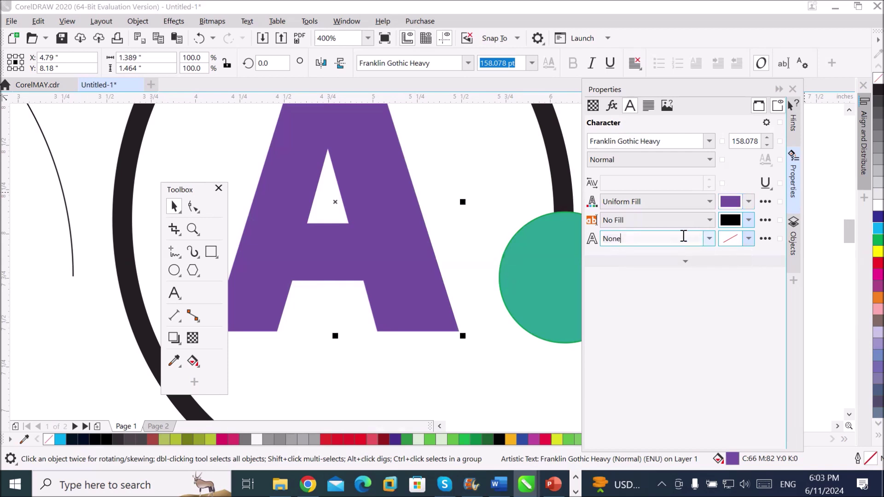
- Set the letter A's outline to 2.0 pt green (C64 M0 Y98 K0) and collapse Properties
{"action": "left_click", "coordinate": [709, 239]}
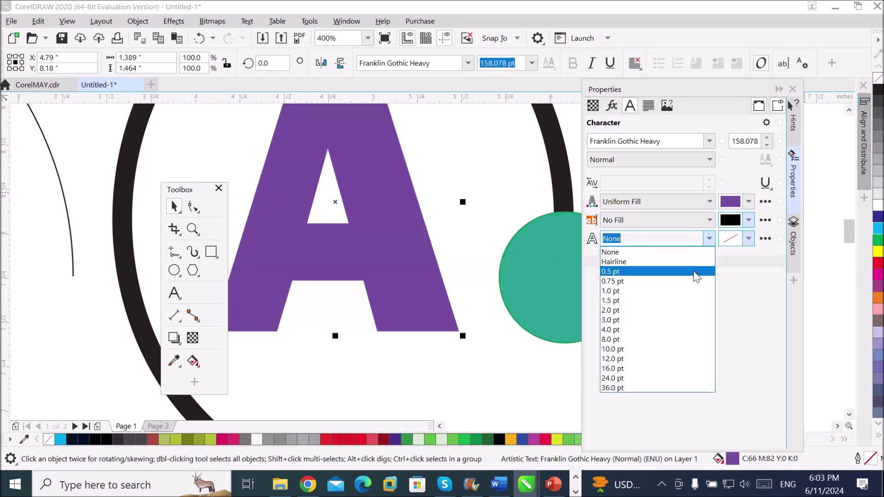
{"action": "left_click", "coordinate": [687, 311]}
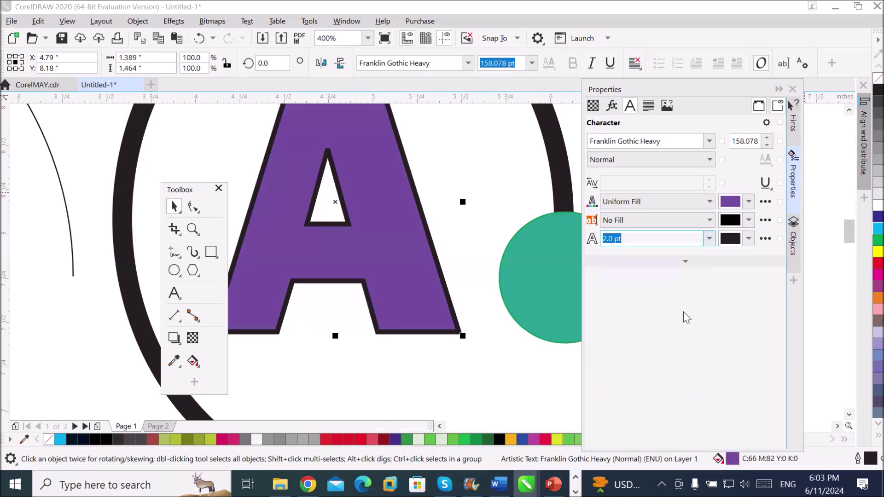
{"action": "scroll", "coordinate": [392, 228], "scroll_direction": "up", "scroll_amount": 2}
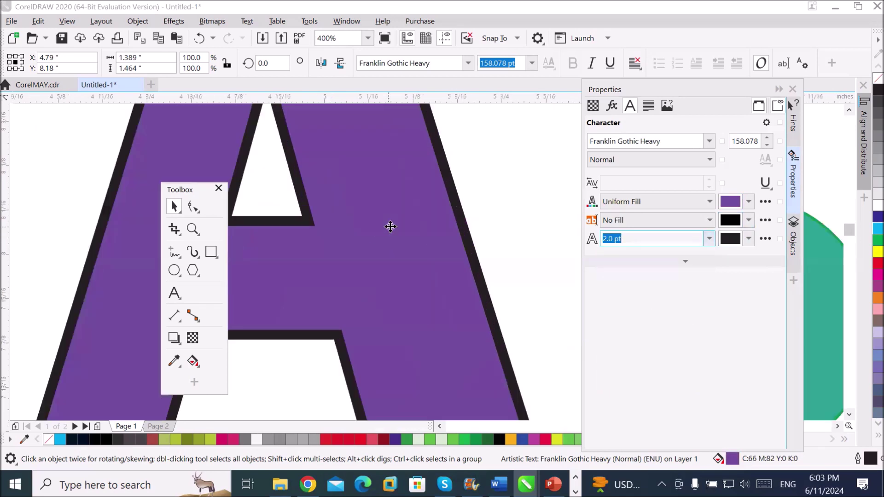
{"action": "left_click", "coordinate": [748, 239]}
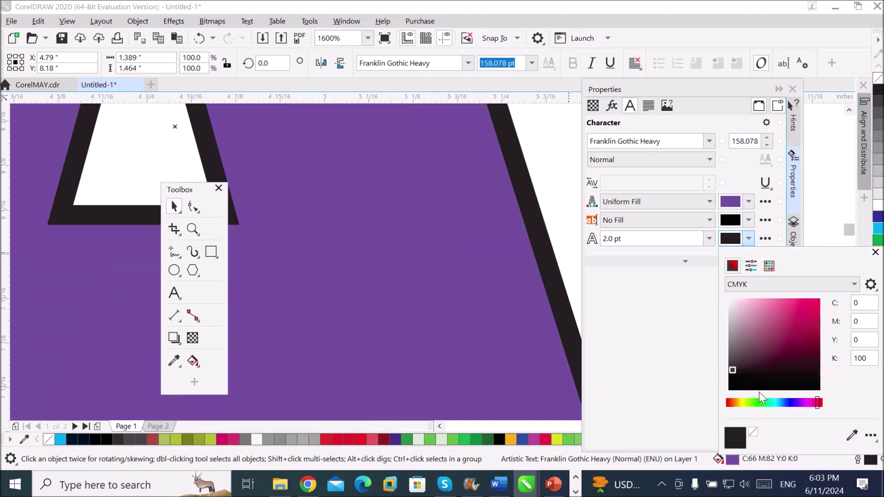
{"action": "left_click", "coordinate": [760, 403]}
{"action": "left_click", "coordinate": [789, 310]}
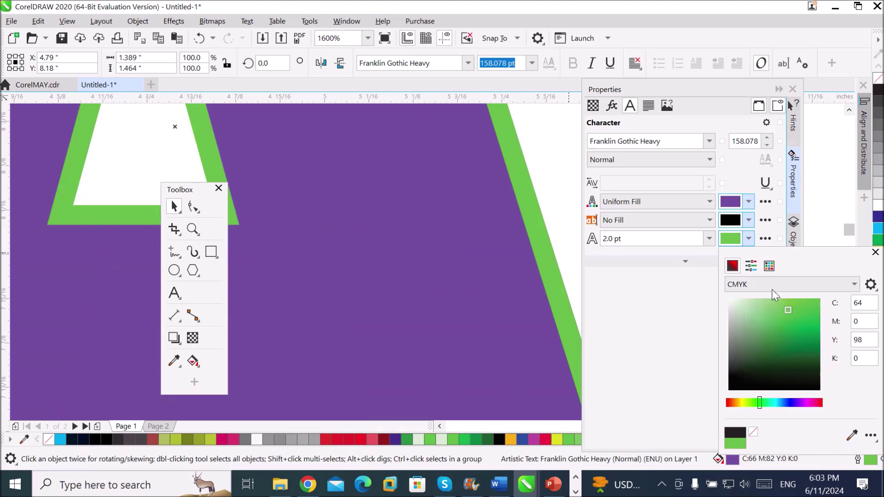
{"action": "left_click", "coordinate": [513, 154]}
{"action": "scroll", "coordinate": [516, 156], "scroll_direction": "down", "scroll_amount": 2}
{"action": "scroll", "coordinate": [517, 156], "scroll_direction": "down", "scroll_amount": 4}
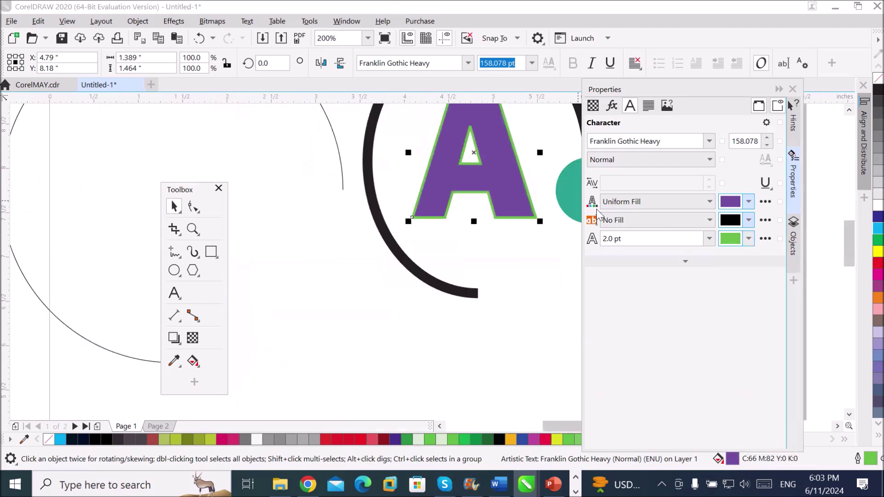
{"action": "left_click", "coordinate": [778, 91]}
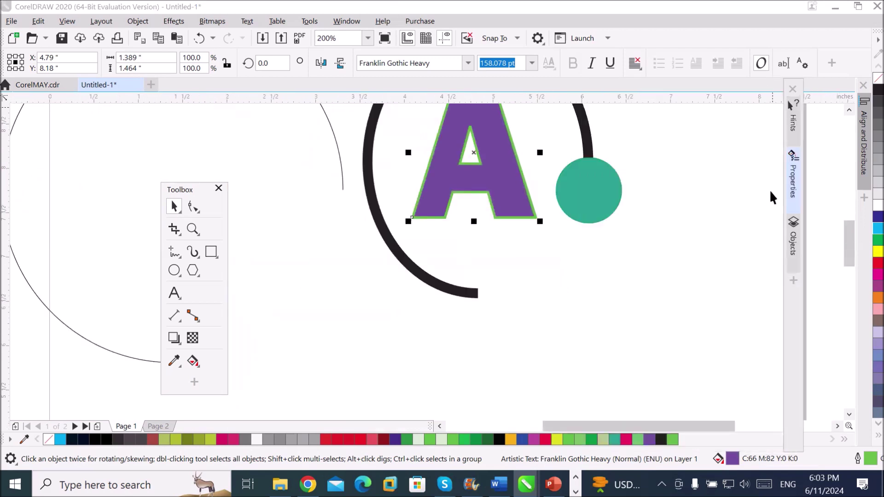
{"action": "scroll", "coordinate": [731, 424], "scroll_direction": "right", "scroll_amount": 2}
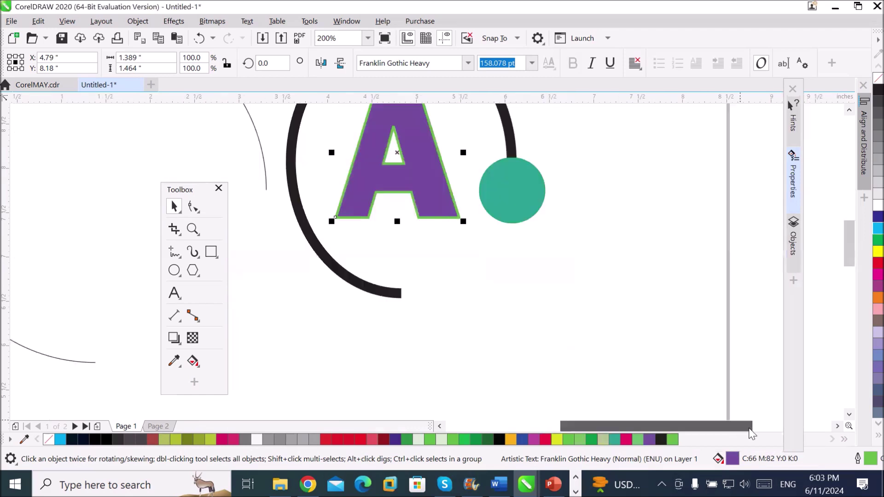
{"action": "left_click_drag", "start_coordinate": [847, 233], "coordinate": [851, 220]}
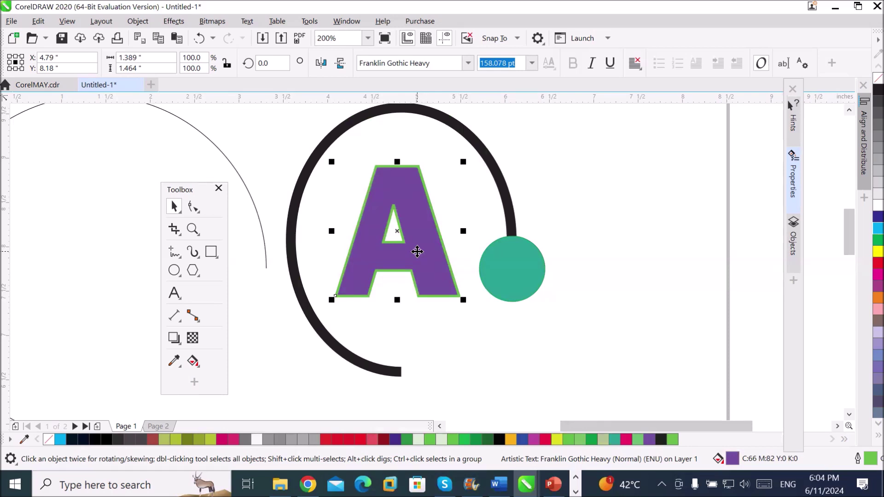
- Select the arc and teal circle and inspect the circle's fill and outline settings
{"action": "left_click", "coordinate": [489, 156]}
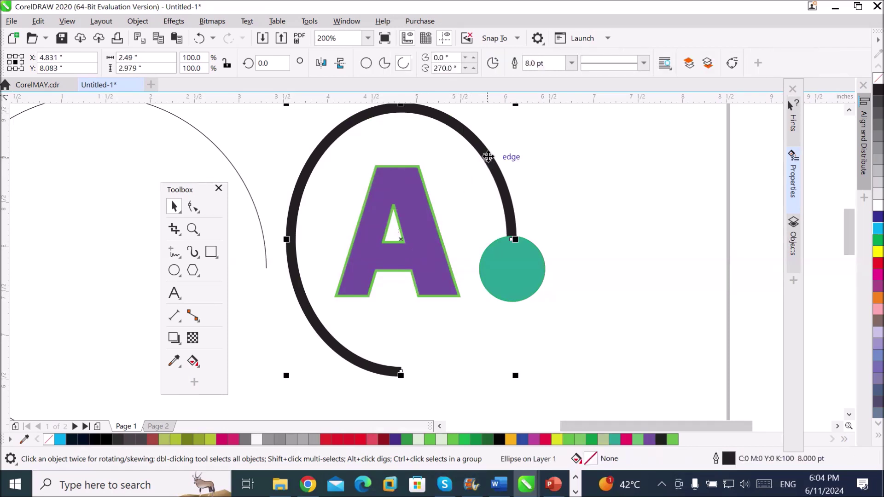
{"action": "left_click", "coordinate": [517, 263]}
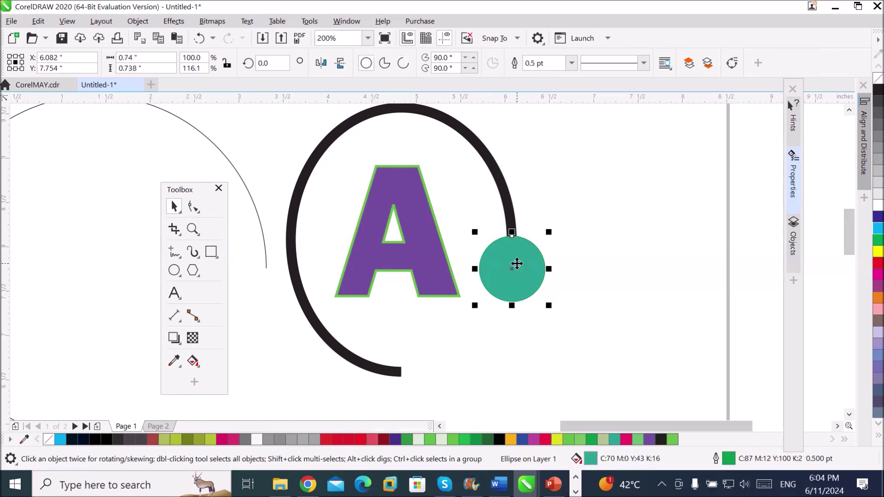
{"action": "left_click", "coordinate": [794, 187]}
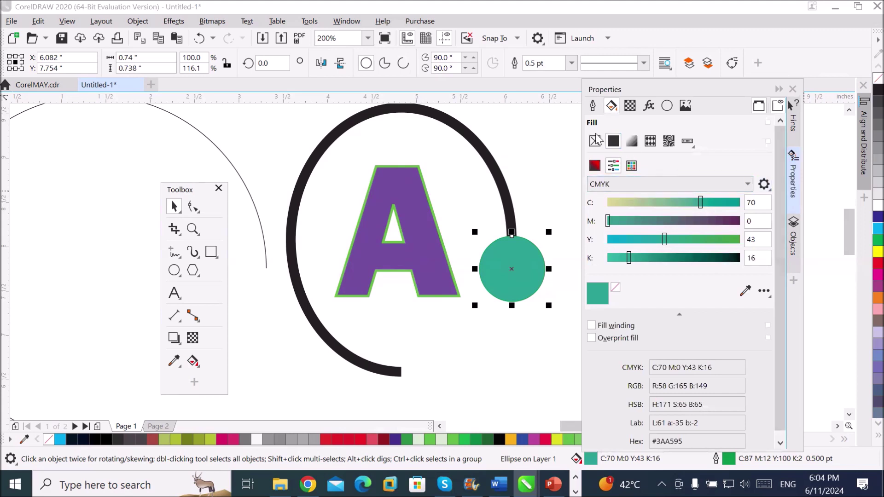
{"action": "left_click", "coordinate": [593, 106]}
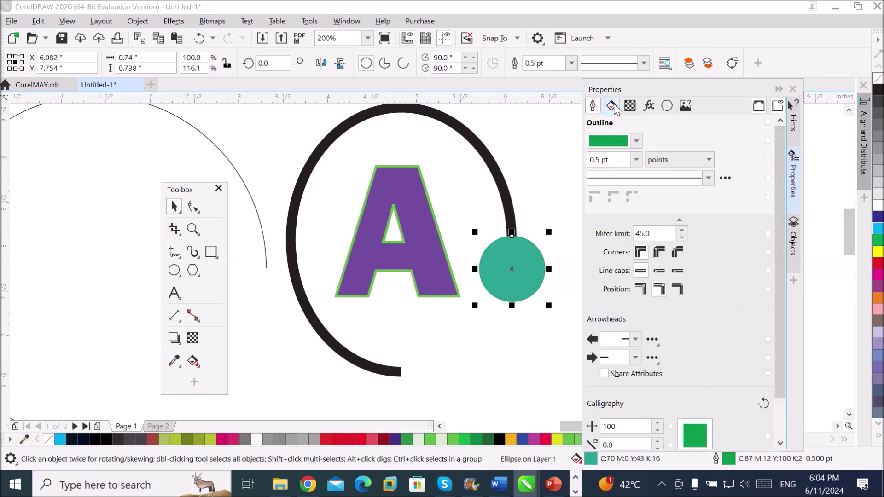
{"action": "left_click", "coordinate": [613, 106]}
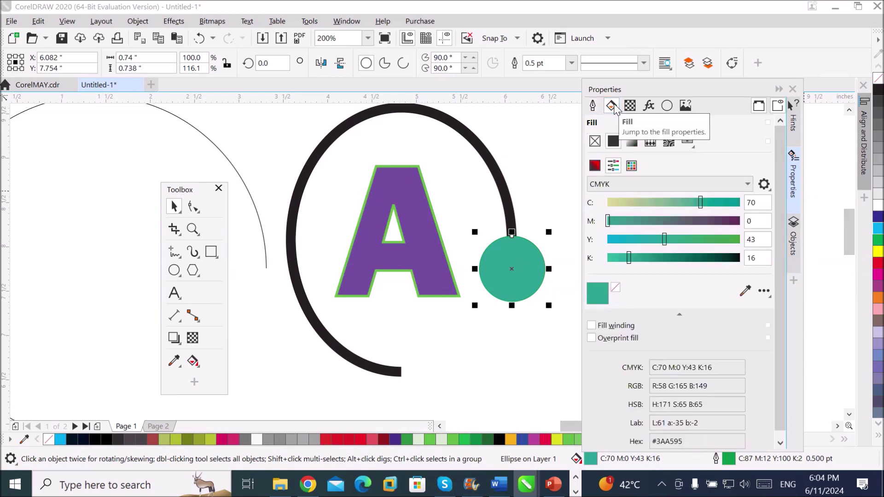
- Move the arcs, letter A and teal circle right, and lower the Ellipse Tool (F7) title
{"action": "left_click", "coordinate": [779, 89]}
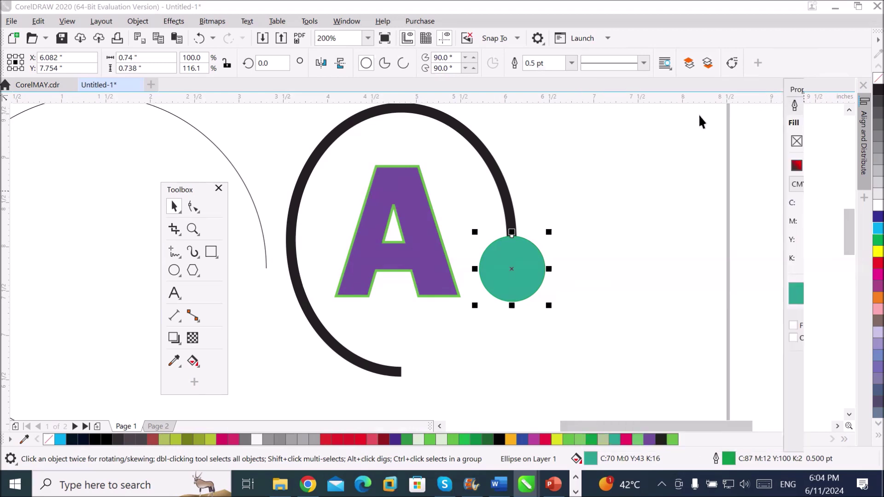
{"action": "scroll", "coordinate": [505, 182], "scroll_direction": "down", "scroll_amount": 2}
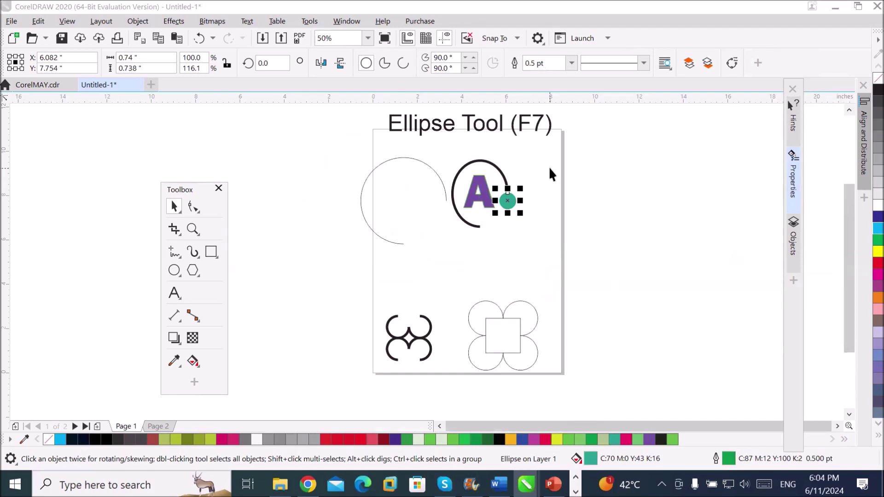
{"action": "left_click_drag", "start_coordinate": [326, 155], "coordinate": [568, 244]}
{"action": "left_click_drag", "start_coordinate": [508, 185], "coordinate": [538, 192]}
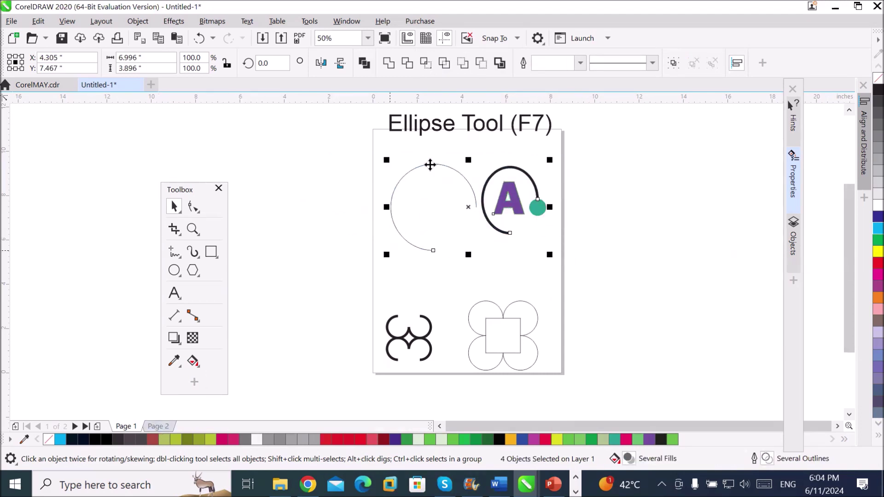
{"action": "left_click", "coordinate": [421, 122]}
{"action": "left_click_drag", "start_coordinate": [423, 121], "coordinate": [422, 142]}
- Copy the Ellipse Tool (F7) title and paste it at the top of Page 2
{"action": "right_click", "coordinate": [422, 142]}
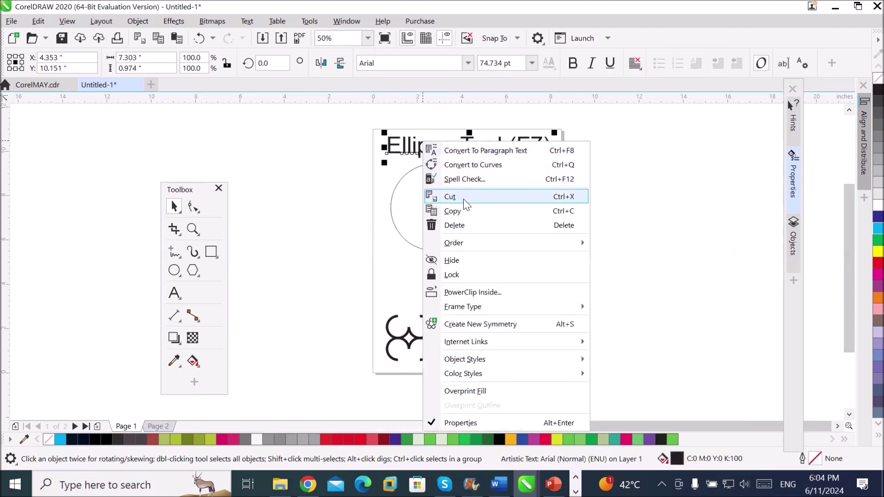
{"action": "left_click", "coordinate": [454, 211]}
{"action": "left_click", "coordinate": [161, 427]}
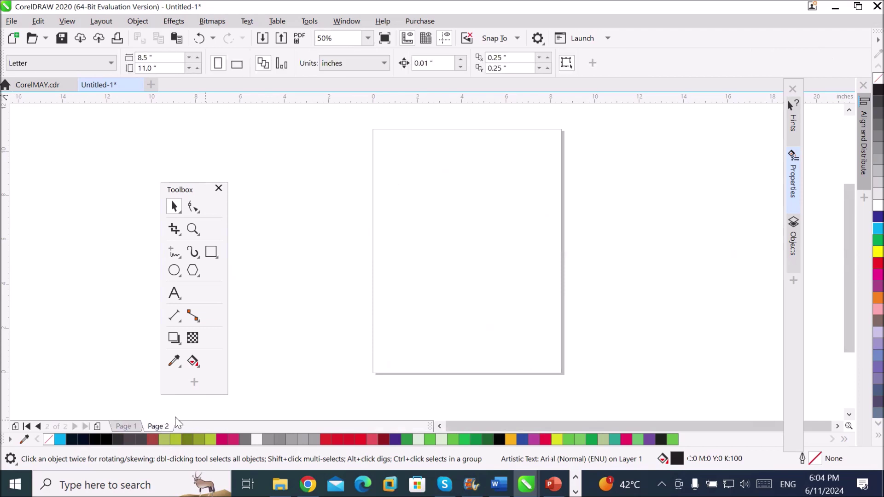
{"action": "right_click", "coordinate": [430, 147]}
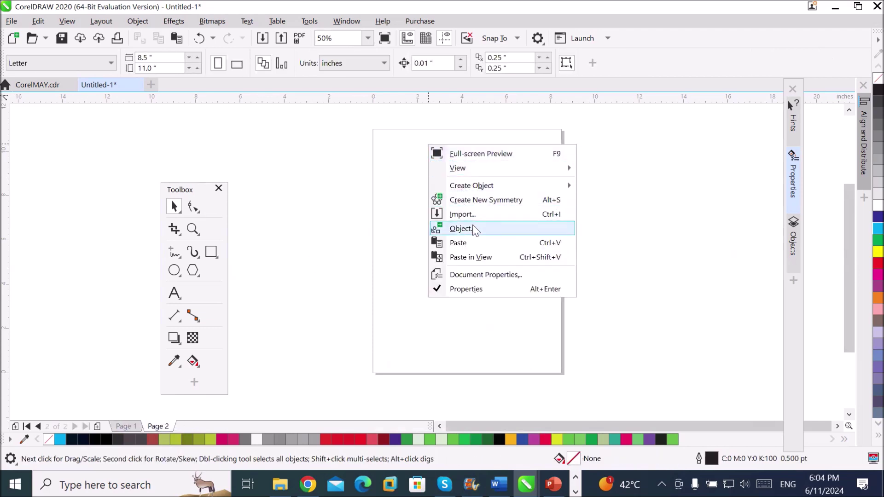
{"action": "left_click", "coordinate": [474, 243]}
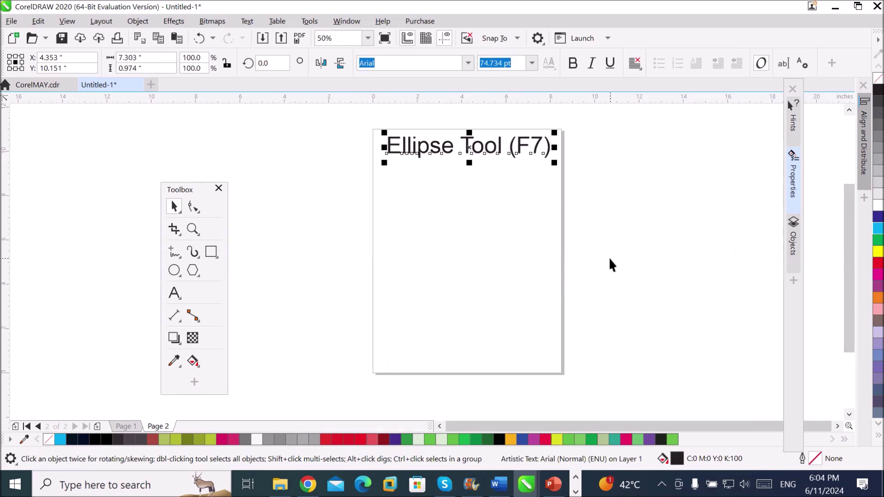
{"action": "left_click", "coordinate": [172, 272]}
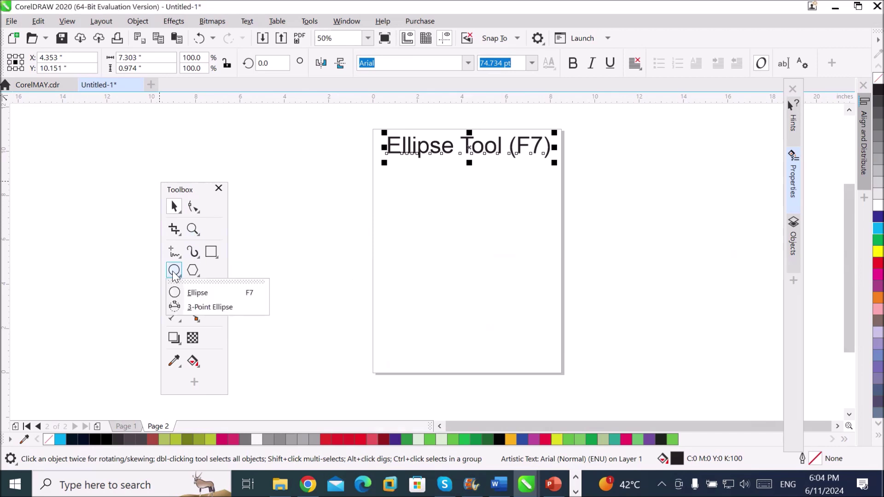
- Draw a long thin tilted ellipse with the 3-Point Ellipse tool and fill it dark blue
{"action": "left_click", "coordinate": [206, 308]}
{"action": "left_click_drag", "start_coordinate": [441, 220], "coordinate": [411, 336]}
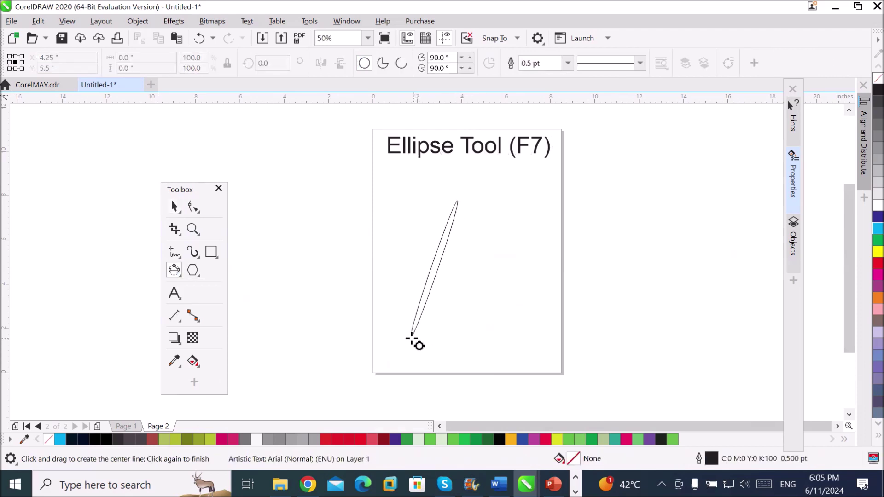
{"action": "left_click", "coordinate": [413, 339]}
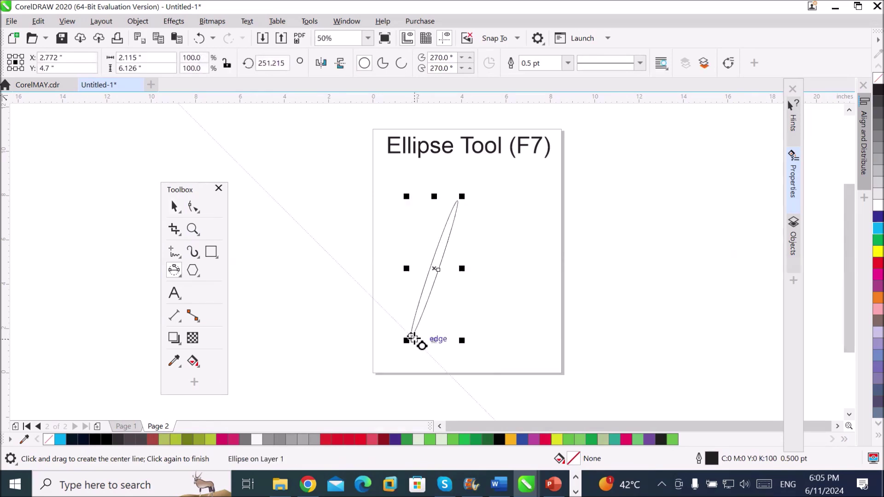
{"action": "left_click", "coordinate": [878, 217]}
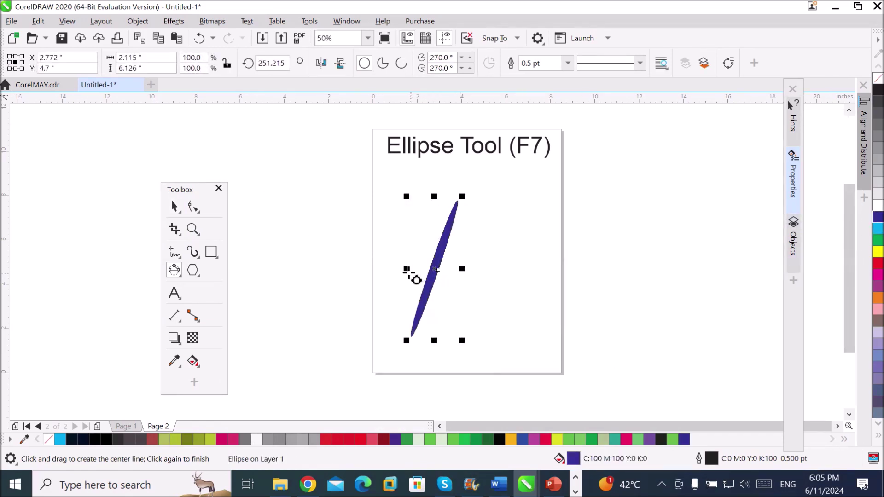
- Mirror a copy of the blue ellipse to the right, fill it red, and deselect
{"action": "left_click_drag", "start_coordinate": [406, 269], "coordinate": [484, 279]}
{"action": "left_click", "coordinate": [878, 263]}
{"action": "left_click", "coordinate": [174, 206]}
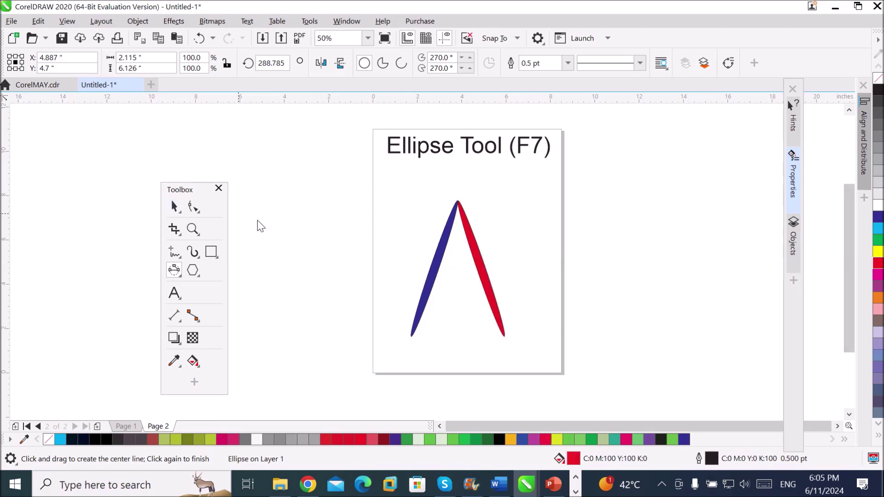
{"action": "left_click", "coordinate": [545, 259]}
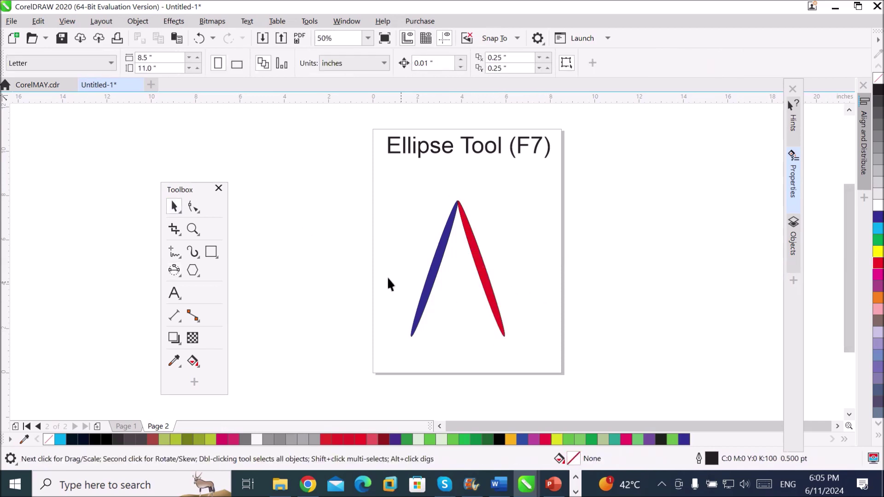
{"action": "left_click", "coordinate": [174, 293]}
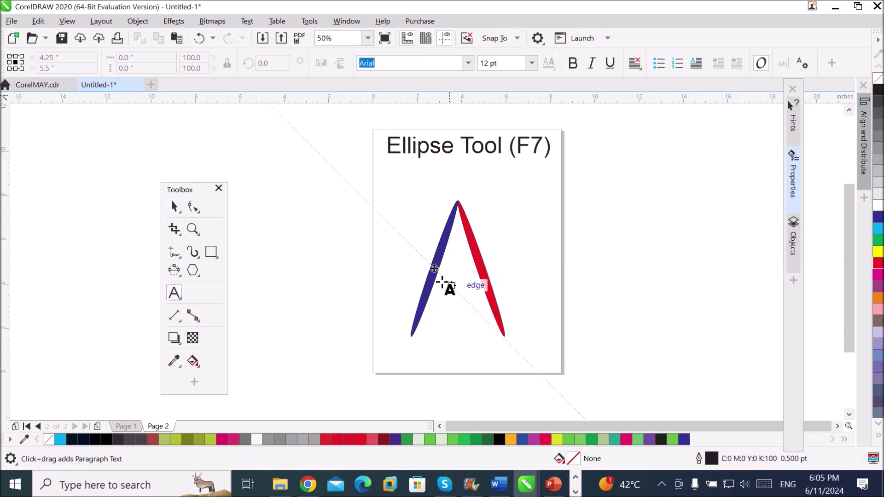
- Draw a short thin tilted ellipse across the A with the 3-Point Ellipse tool and fill it cyan
{"action": "left_click", "coordinate": [180, 275]}
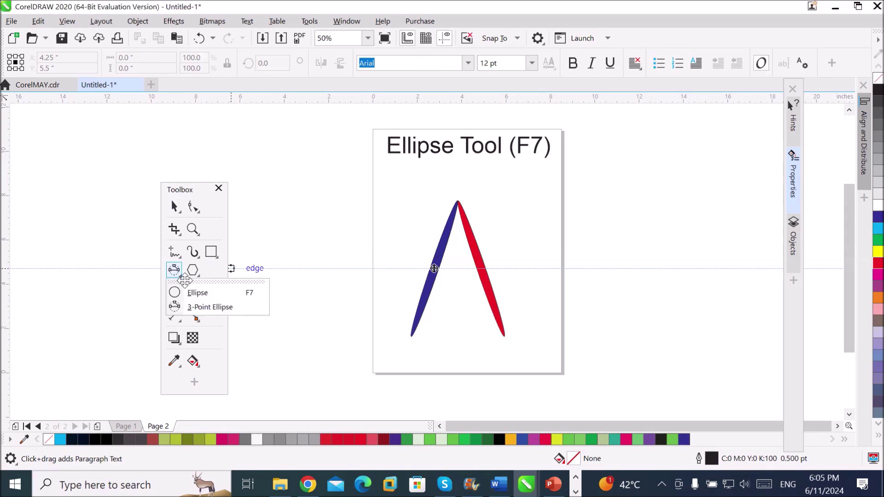
{"action": "left_click", "coordinate": [204, 308]}
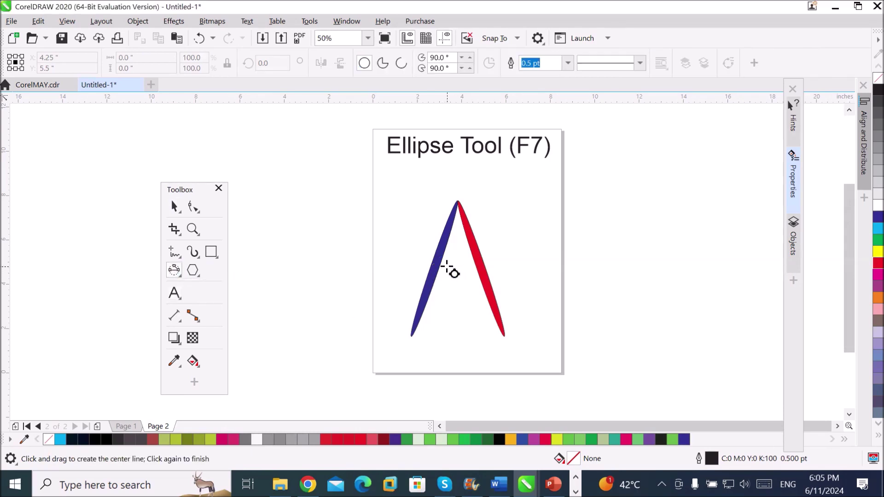
{"action": "left_click_drag", "start_coordinate": [445, 267], "coordinate": [479, 295]}
{"action": "left_click", "coordinate": [473, 297]}
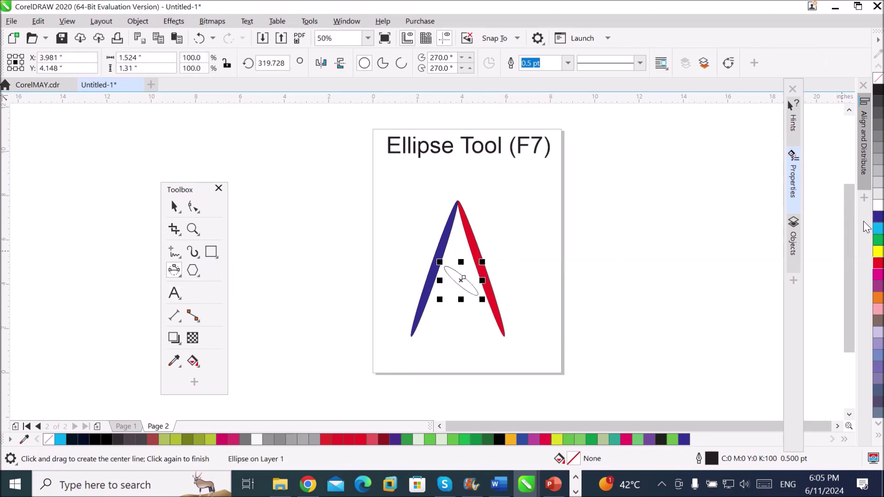
{"action": "left_click", "coordinate": [879, 228]}
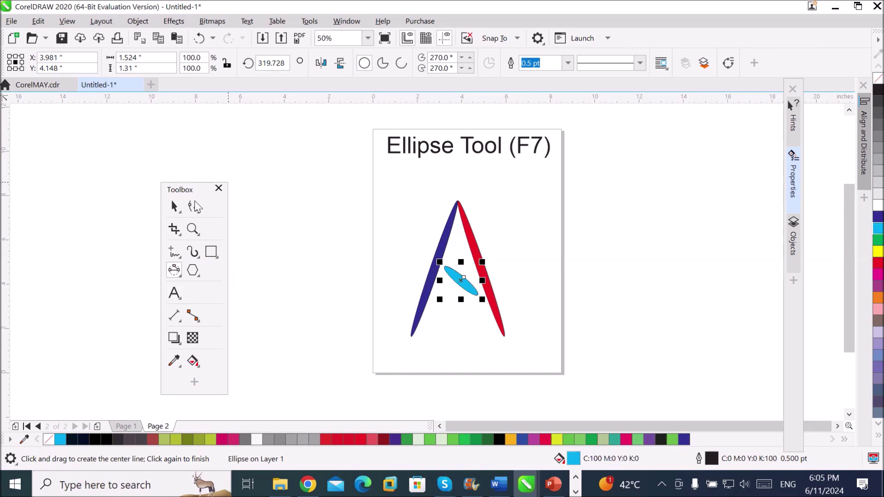
{"action": "key", "text": "space"}
{"action": "key", "text": "Escape"}
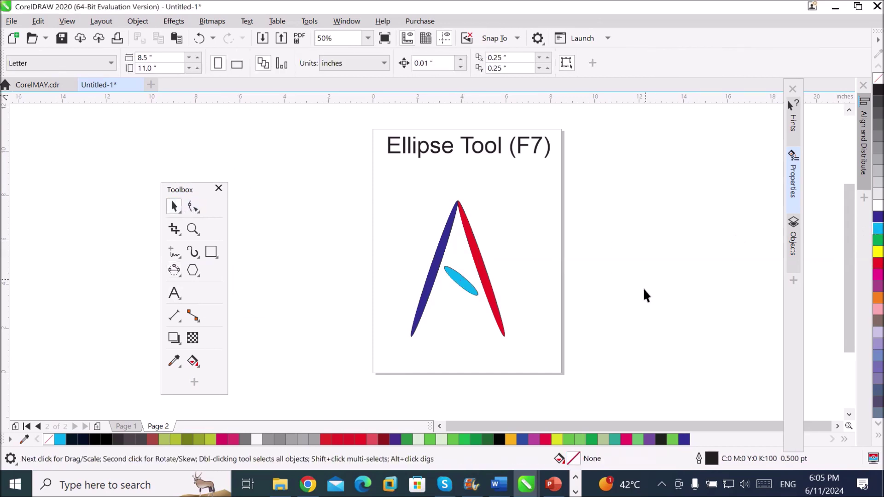
- Mirror-copy the cyan ellipse to the left and scale the pair into a chevron
{"action": "left_click", "coordinate": [464, 289]}
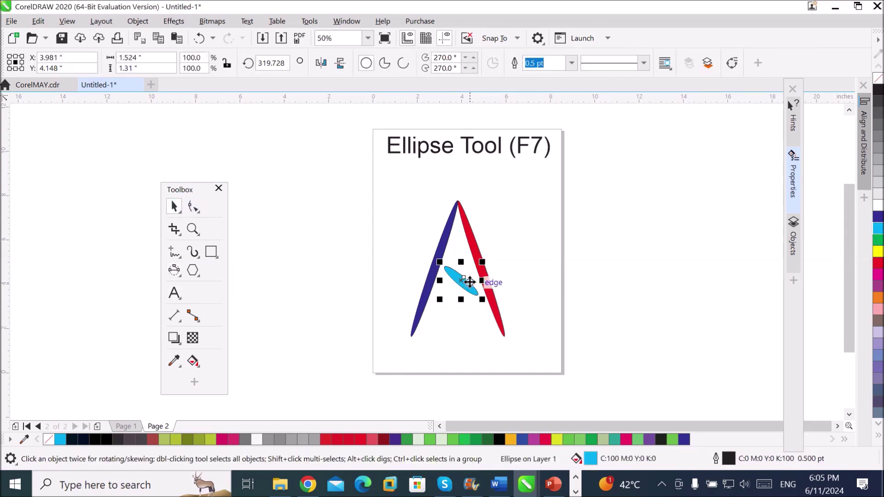
{"action": "left_click_drag", "start_coordinate": [483, 280], "coordinate": [450, 294]}
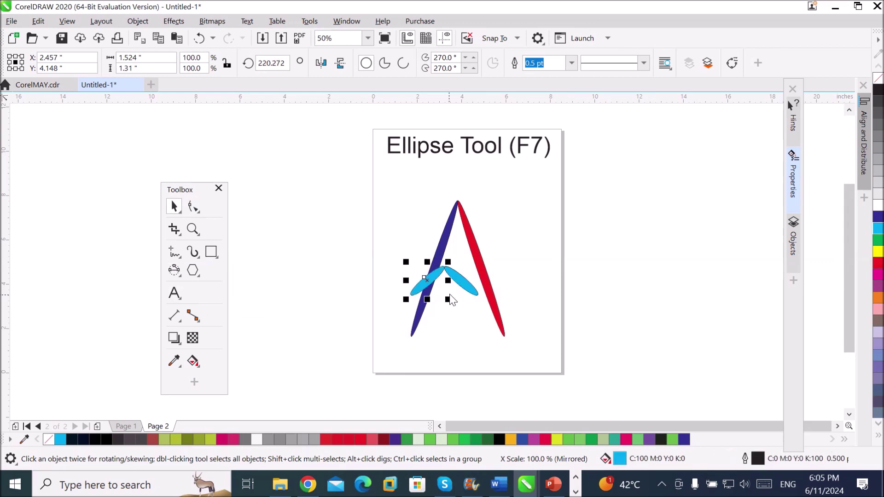
{"action": "left_click", "coordinate": [472, 282], "text": "shift"}
{"action": "left_click_drag", "start_coordinate": [468, 282], "coordinate": [484, 306]}
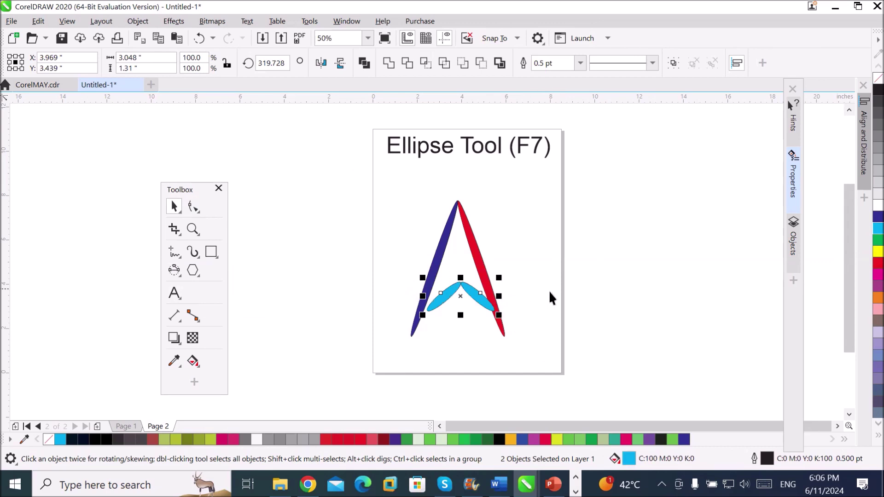
{"action": "key", "text": "Left"}
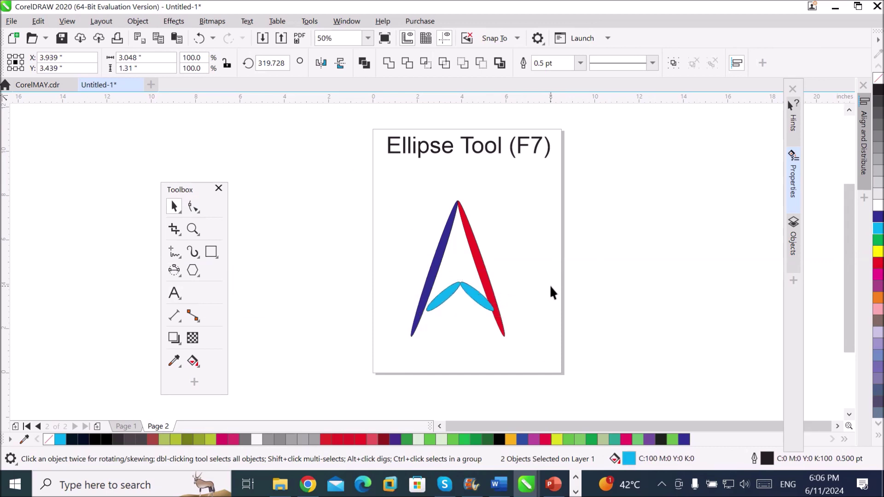
{"action": "mouse_move", "coordinate": [497, 280]}
{"action": "left_mouse_down"}
{"action": "mouse_move", "coordinate": [489, 292]}
{"action": "mouse_move", "coordinate": [473, 289]}
{"action": "mouse_move", "coordinate": [488, 270]}
{"action": "left_mouse_up"}
{"action": "left_click", "coordinate": [509, 274]}
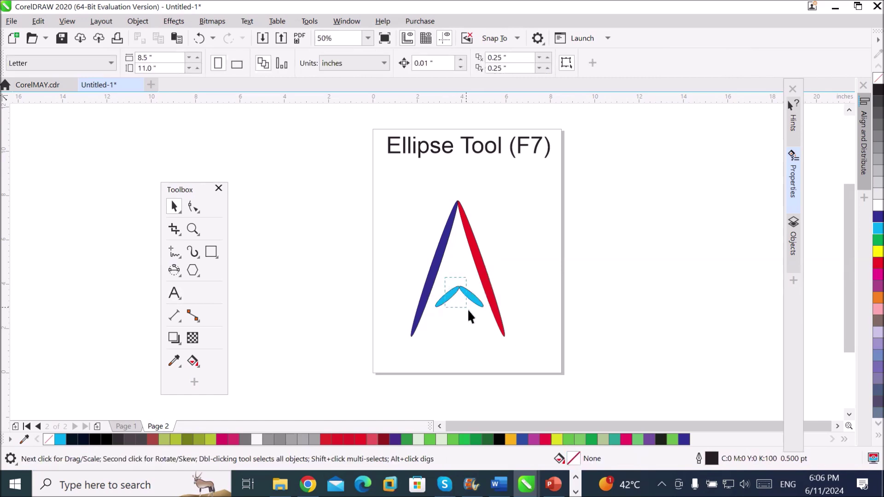
- Move the cyan chevron up to sit just above the A's peak
{"action": "left_click", "coordinate": [442, 298]}
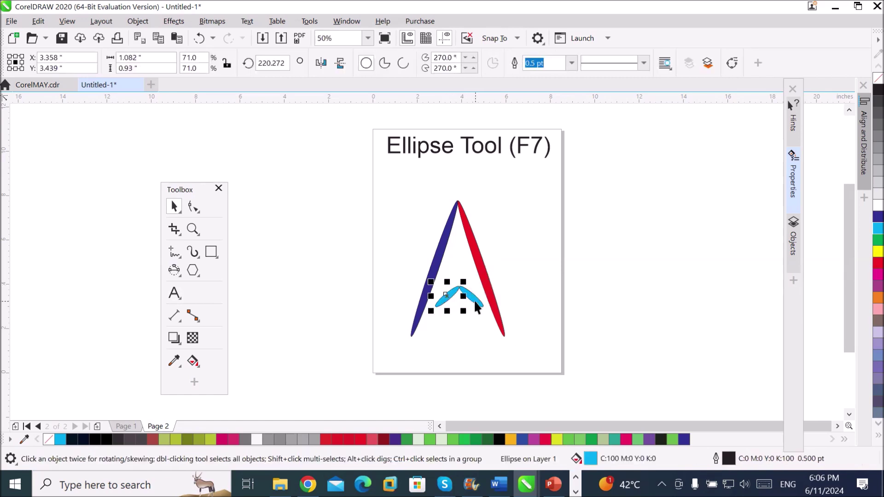
{"action": "left_click", "coordinate": [474, 300], "text": "shift"}
{"action": "left_click_drag", "start_coordinate": [474, 299], "coordinate": [474, 196]}
{"action": "left_click", "coordinate": [525, 219]}
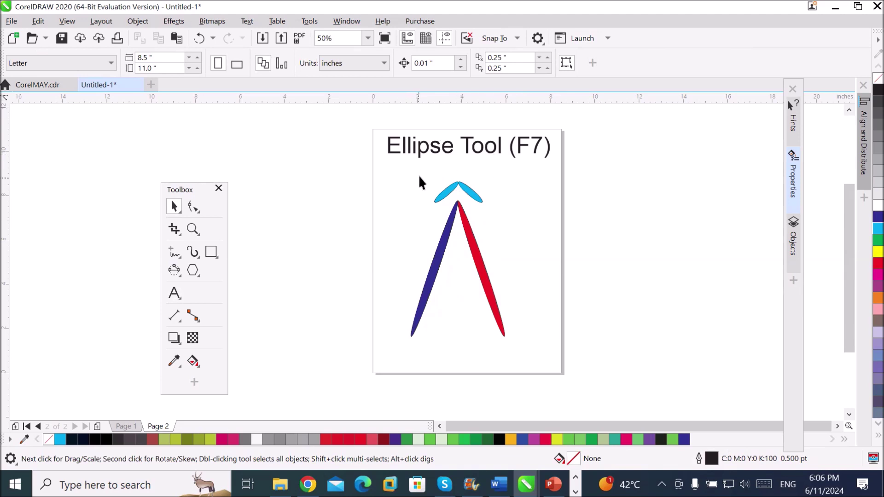
- Mirror a copy of the cyan chevron downward to form a four-ellipse diamond
{"action": "left_click_drag", "start_coordinate": [491, 206], "coordinate": [491, 206]}
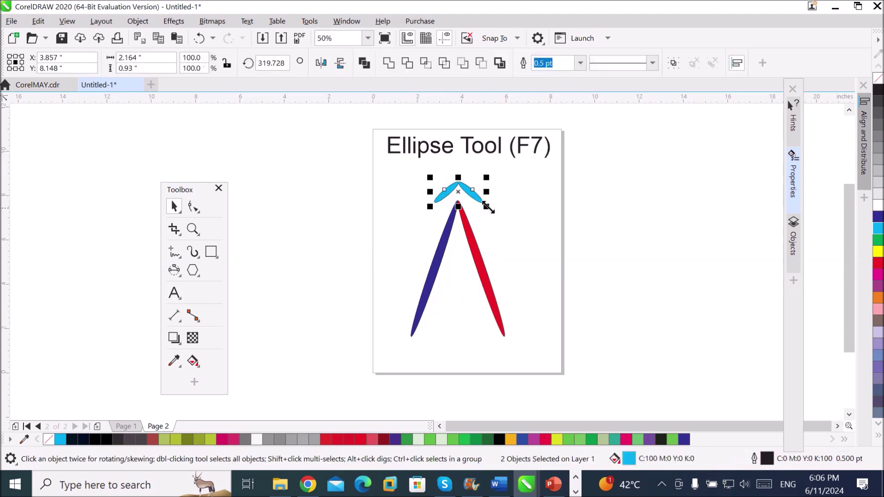
{"action": "left_click_drag", "start_coordinate": [459, 174], "coordinate": [453, 203]}
{"action": "key", "text": "ctrl+z"}
{"action": "left_click_drag", "start_coordinate": [458, 179], "coordinate": [459, 207]}
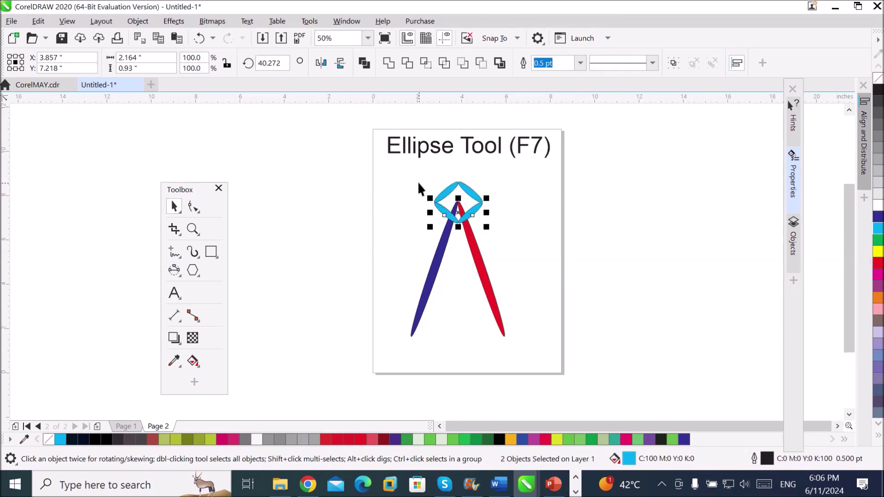
- Move the four-ellipse cyan diamond down into the lower part of the A
{"action": "left_click_drag", "start_coordinate": [418, 179], "coordinate": [517, 235]}
{"action": "left_click_drag", "start_coordinate": [479, 208], "coordinate": [477, 321]}
{"action": "left_click", "coordinate": [528, 263]}
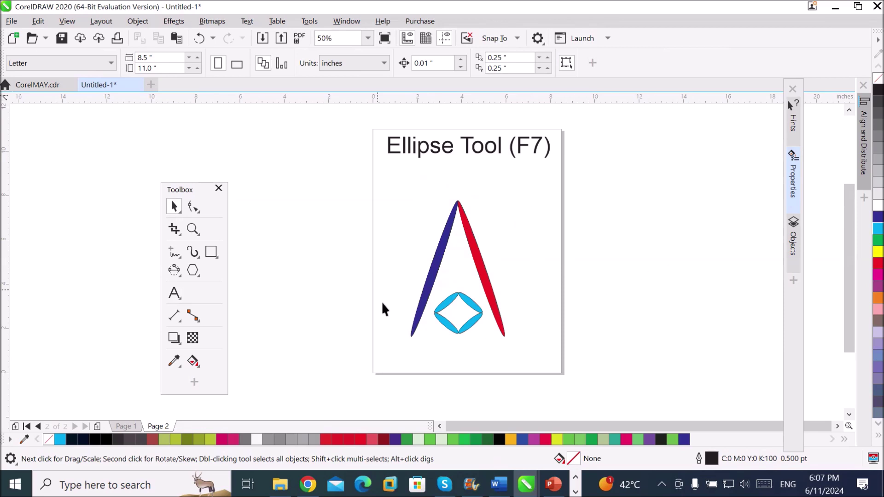
- Fill two opposite ellipses of the diamond red so cyan and red alternate
{"action": "left_click", "coordinate": [451, 325]}
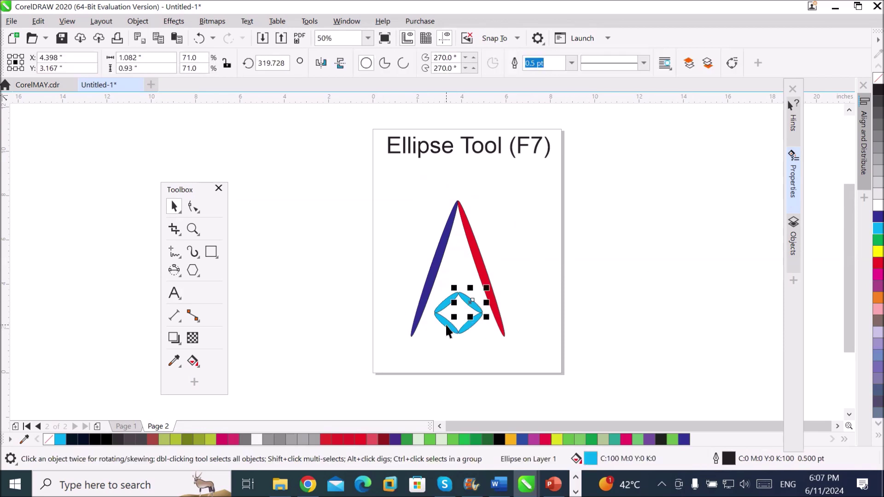
{"action": "left_click", "coordinate": [446, 324], "text": "shift"}
{"action": "left_click", "coordinate": [465, 439]}
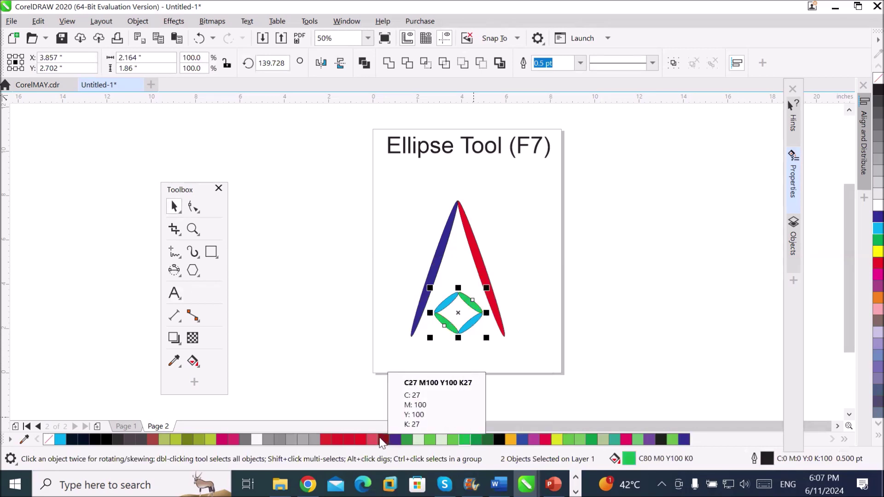
{"action": "left_click", "coordinate": [349, 440]}
{"action": "left_click", "coordinate": [504, 362]}
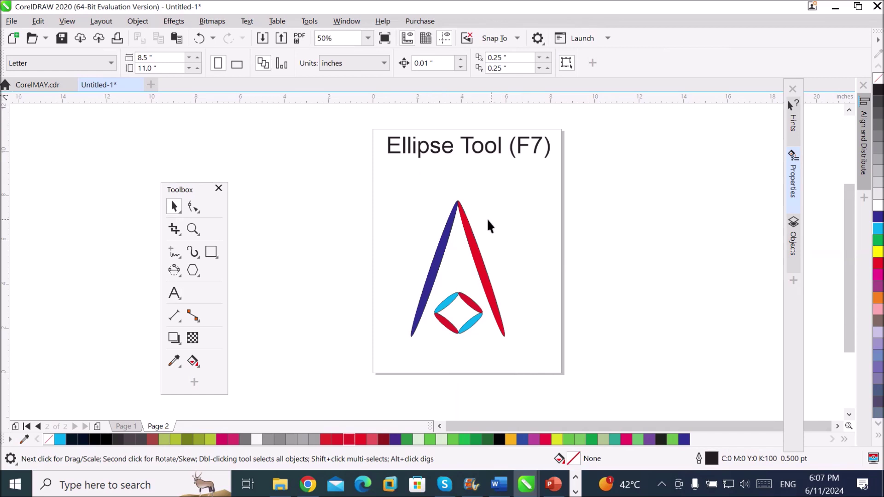
- Duplicate the red ellipse to the right and the blue ellipse to the left
{"action": "left_click", "coordinate": [469, 225]}
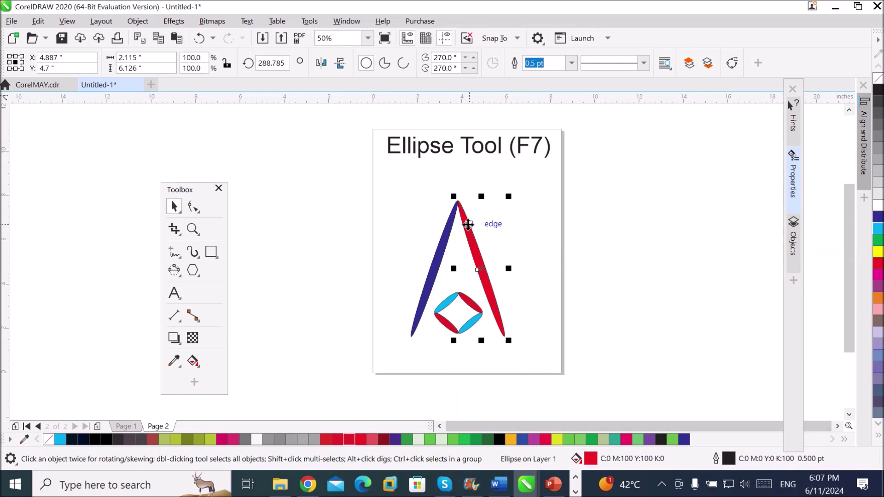
{"action": "left_click_drag", "start_coordinate": [468, 225], "coordinate": [496, 222]}
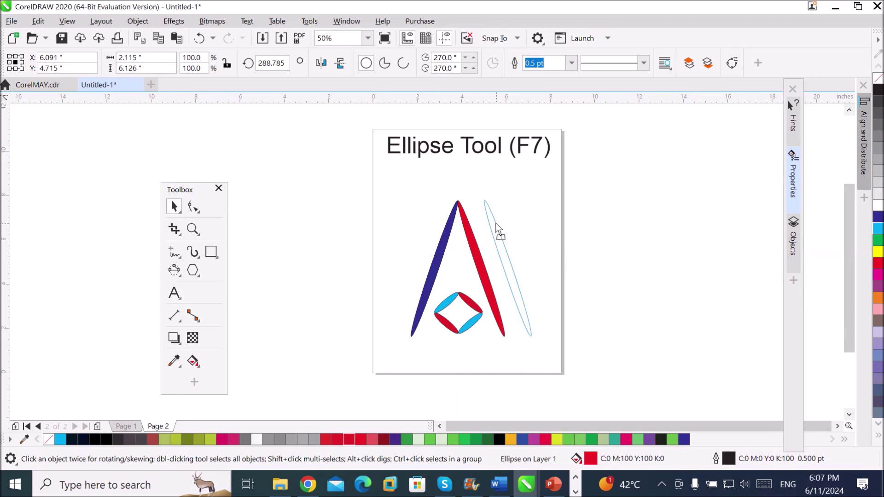
{"action": "left_click_drag", "start_coordinate": [497, 223], "coordinate": [493, 222]}
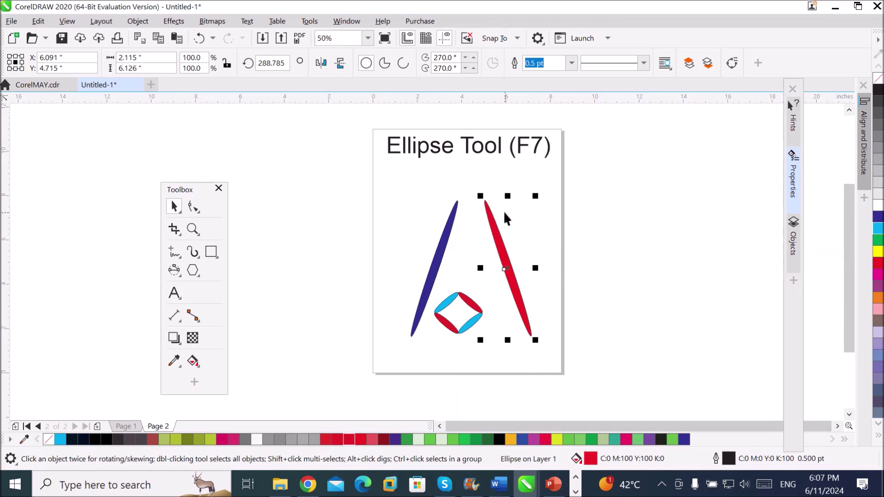
{"action": "key", "text": "ctrl+z"}
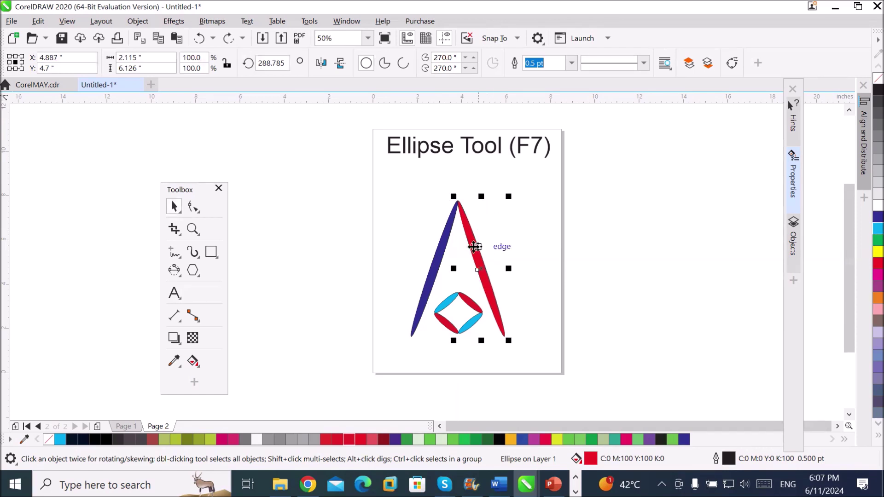
{"action": "left_click_drag", "start_coordinate": [475, 247], "coordinate": [493, 247]}
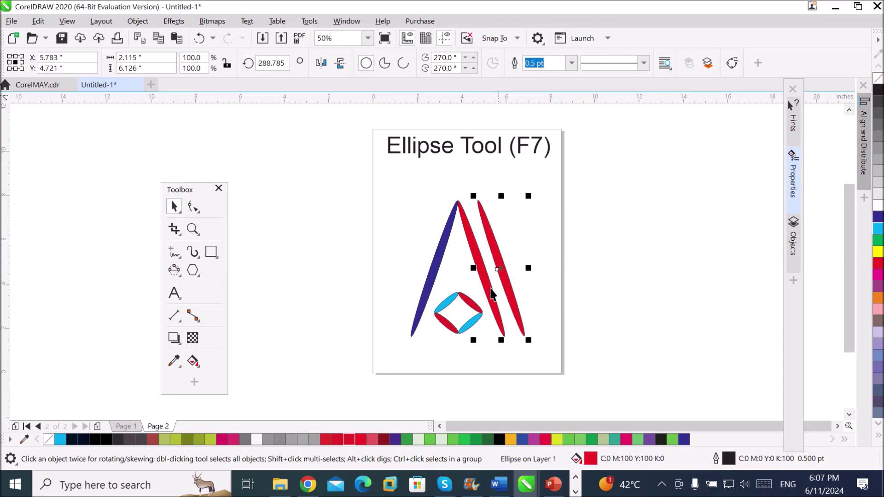
{"action": "left_click_drag", "start_coordinate": [438, 265], "coordinate": [421, 261]}
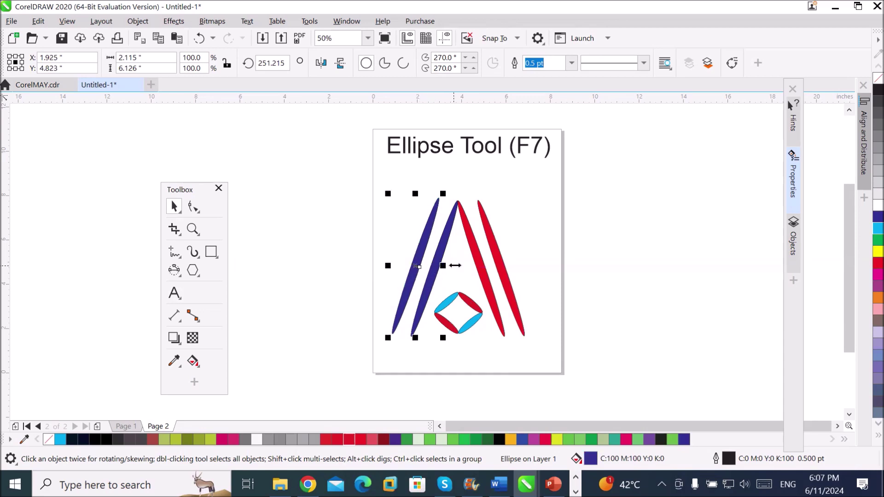
{"action": "left_click", "coordinate": [563, 267]}
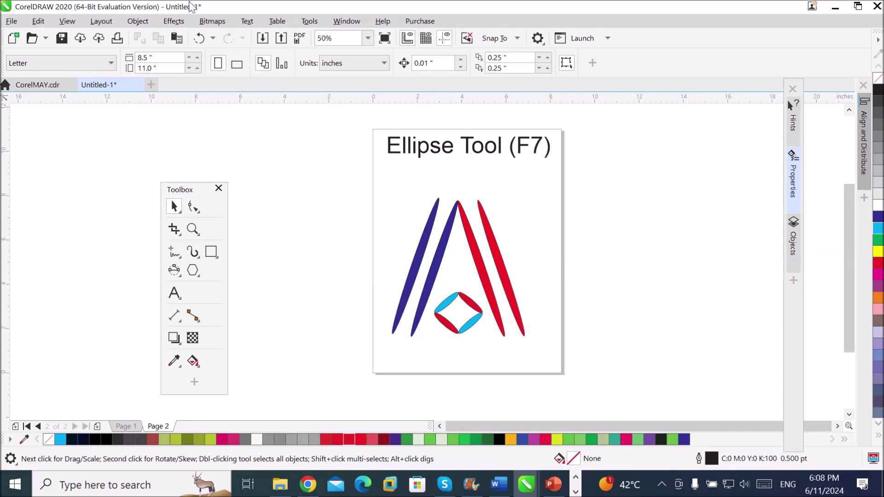
- Draw a large ellipse around the A as an arc with a 10.0 pt outline
{"action": "left_click", "coordinate": [175, 272]}
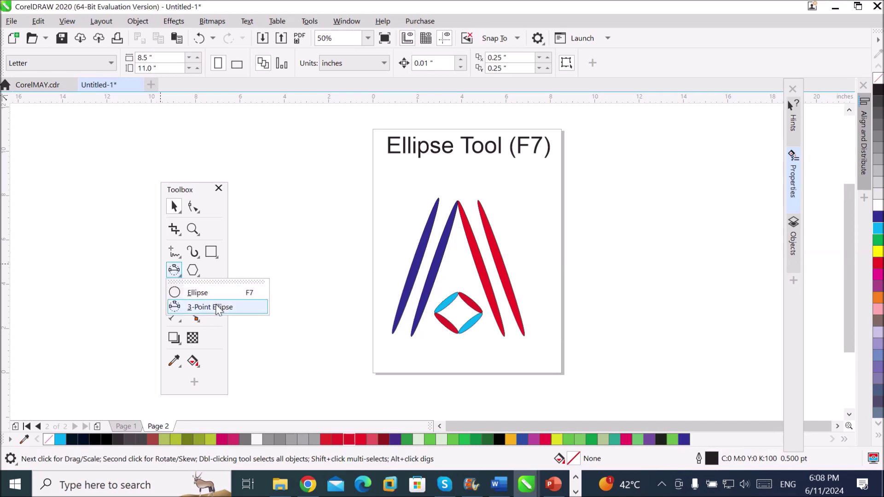
{"action": "left_click", "coordinate": [207, 293]}
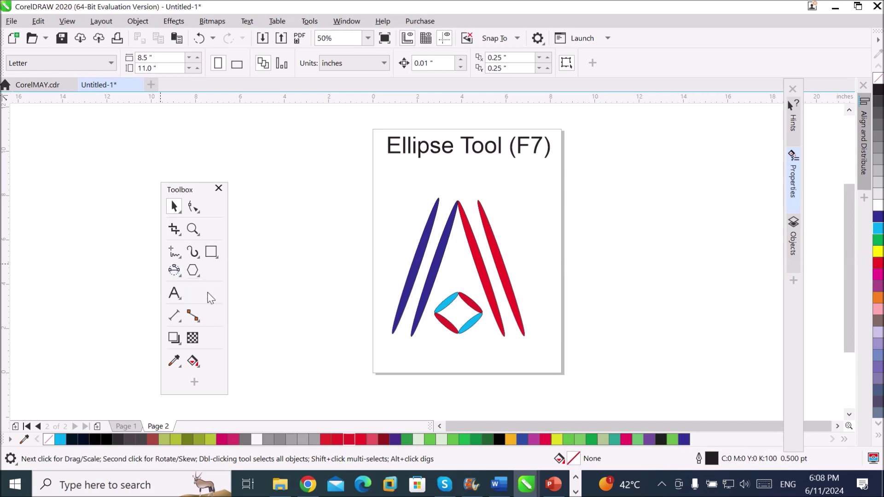
{"action": "left_click_drag", "start_coordinate": [408, 179], "coordinate": [509, 387]}
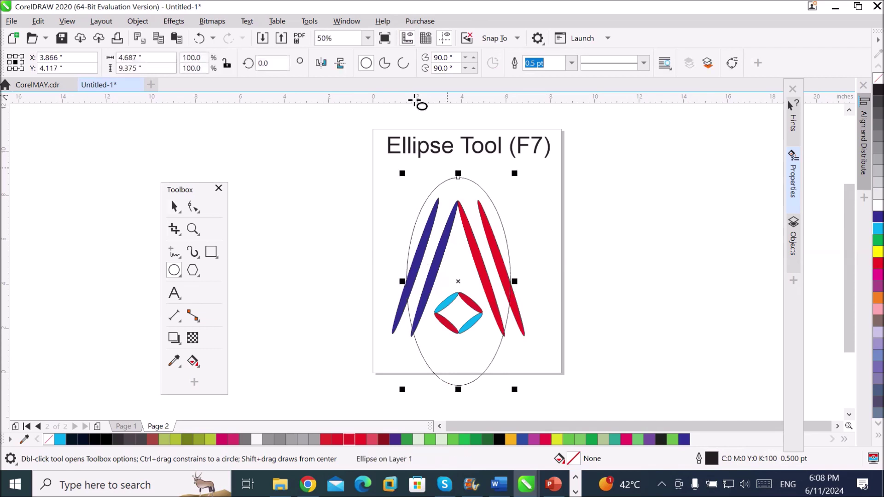
{"action": "left_click", "coordinate": [402, 64]}
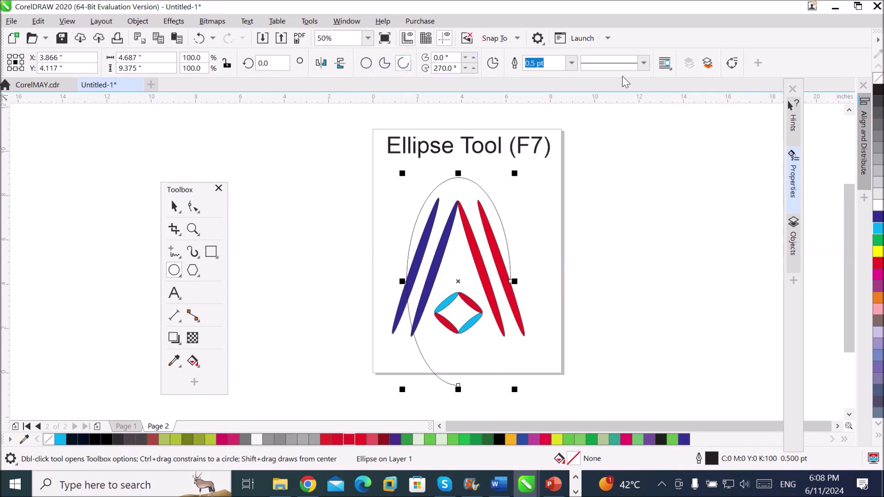
{"action": "left_click", "coordinate": [571, 63]}
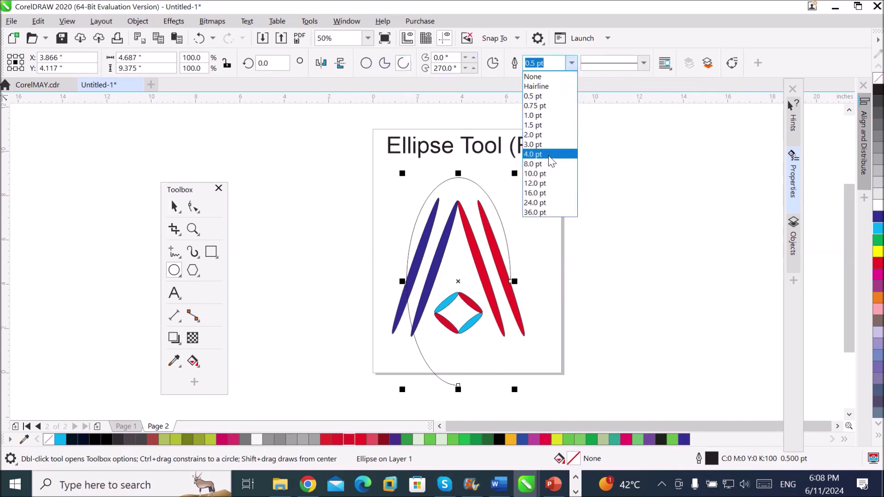
{"action": "left_click", "coordinate": [552, 174]}
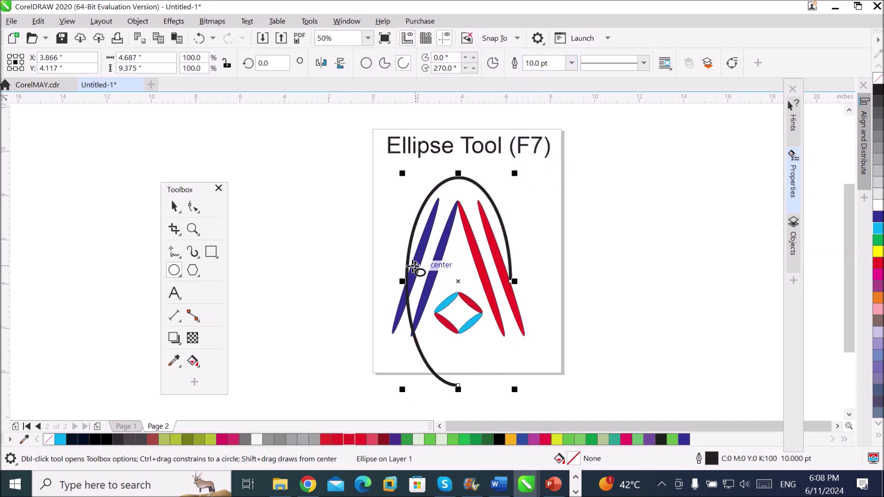
- Stretch the arc wider on both sides and give it a dotted outline
{"action": "left_click_drag", "start_coordinate": [404, 281], "coordinate": [383, 283]}
{"action": "left_click_drag", "start_coordinate": [512, 281], "coordinate": [534, 282]}
{"action": "left_click", "coordinate": [632, 272]}
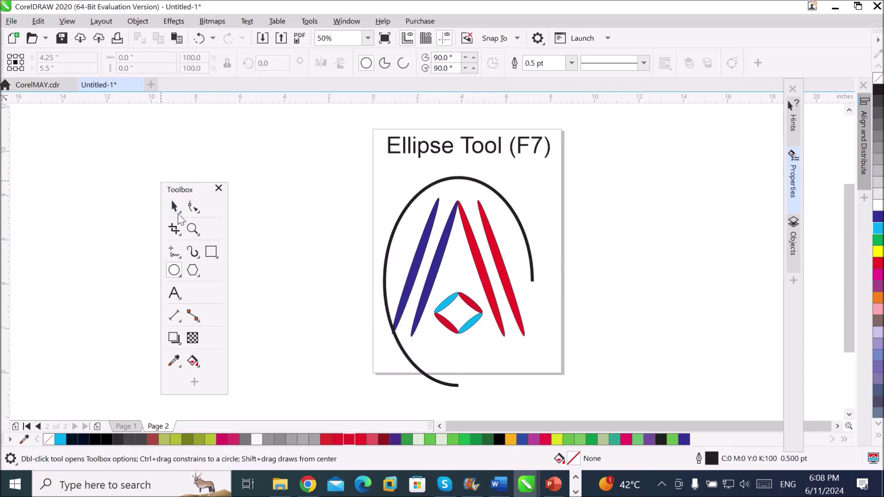
{"action": "left_click", "coordinate": [176, 211]}
{"action": "left_click", "coordinate": [506, 199]}
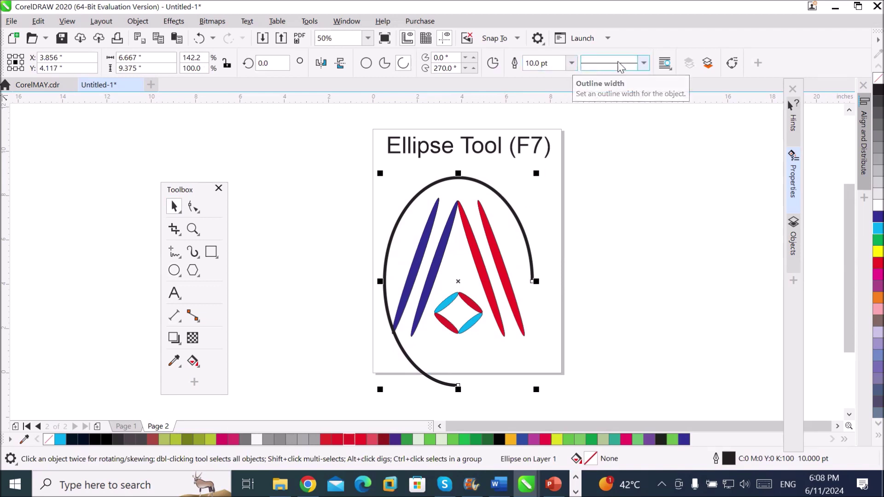
{"action": "left_click", "coordinate": [644, 63]}
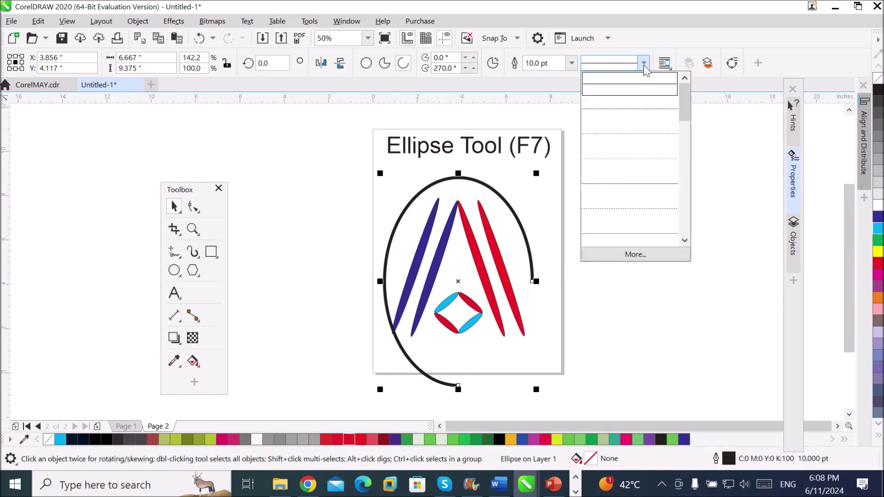
{"action": "left_click", "coordinate": [640, 133]}
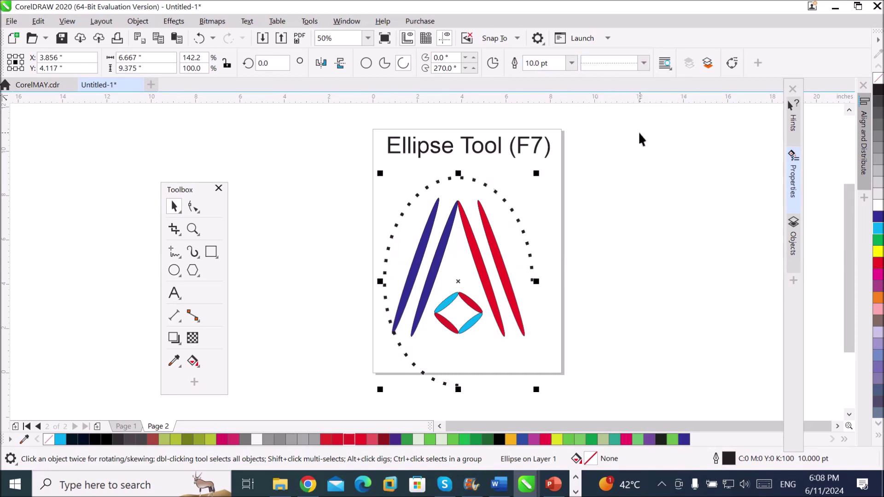
- Give the arc a dashed outline, shift it right and stretch it wider
{"action": "left_click", "coordinate": [644, 64]}
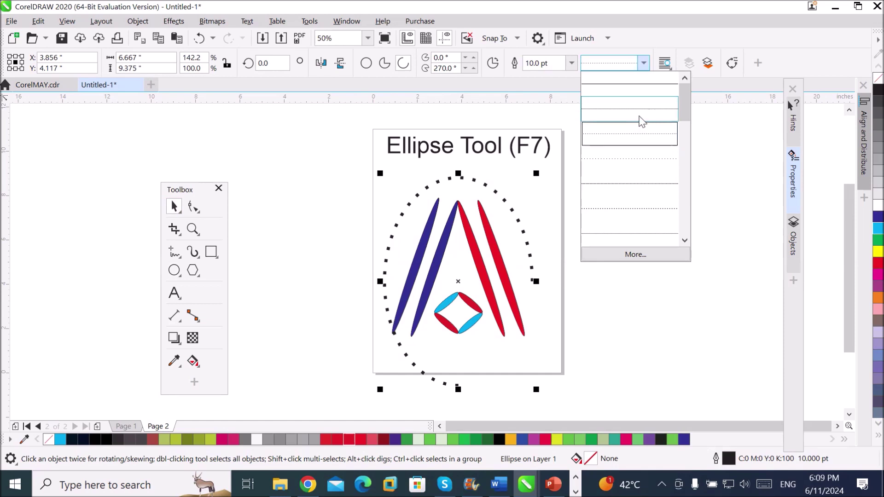
{"action": "left_click", "coordinate": [642, 185]}
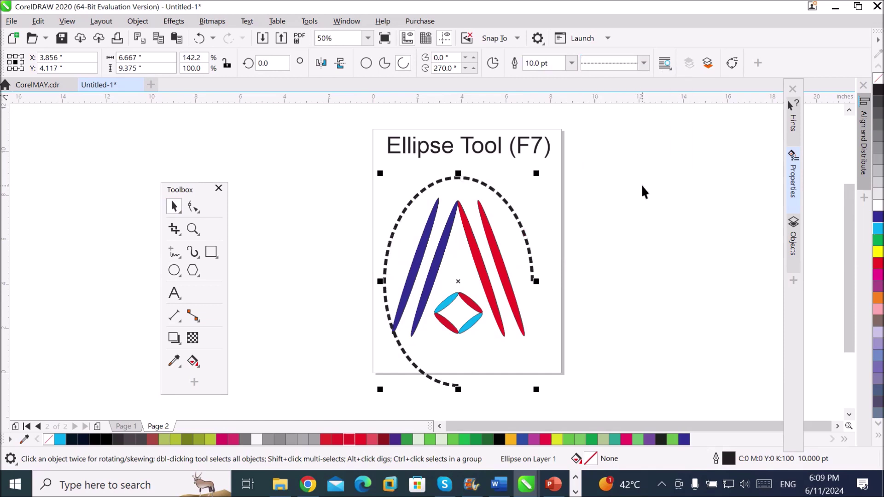
{"action": "left_click", "coordinate": [619, 203]}
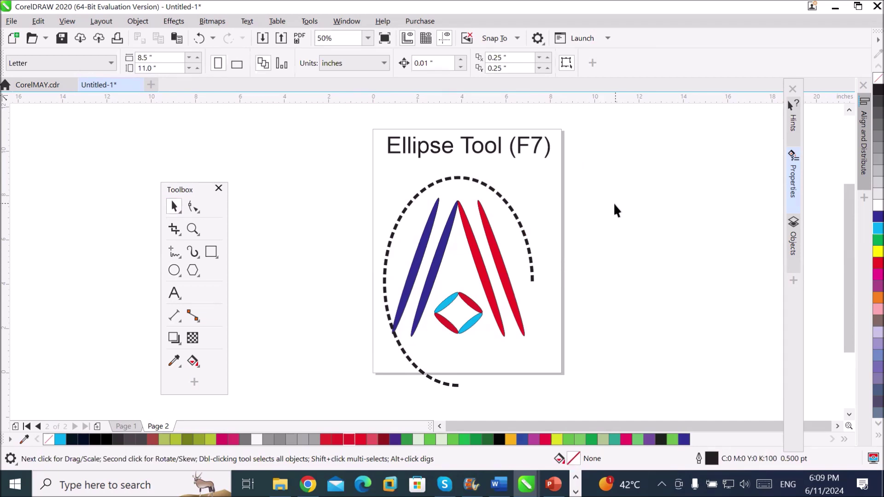
{"action": "left_click", "coordinate": [386, 309]}
{"action": "mouse_move", "coordinate": [386, 308]}
{"action": "left_mouse_down"}
{"action": "mouse_move", "coordinate": [395, 306]}
{"action": "mouse_move", "coordinate": [383, 309]}
{"action": "left_mouse_up"}
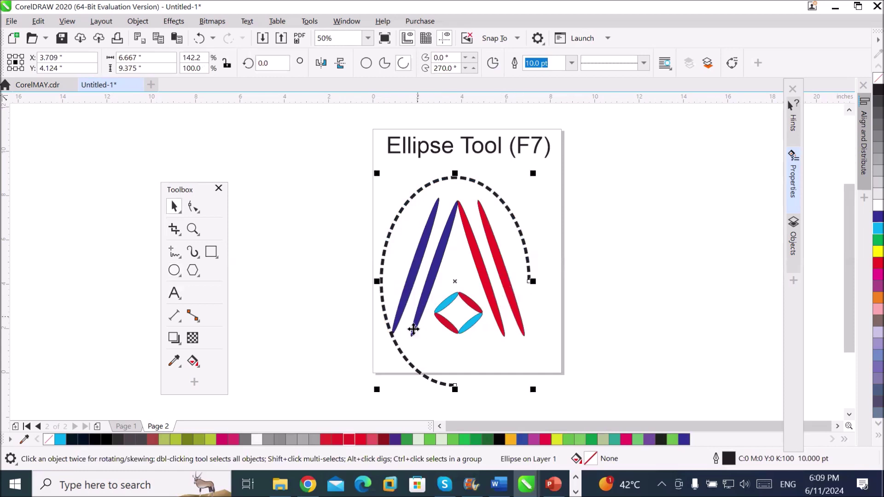
{"action": "left_click_drag", "start_coordinate": [397, 347], "coordinate": [391, 352]}
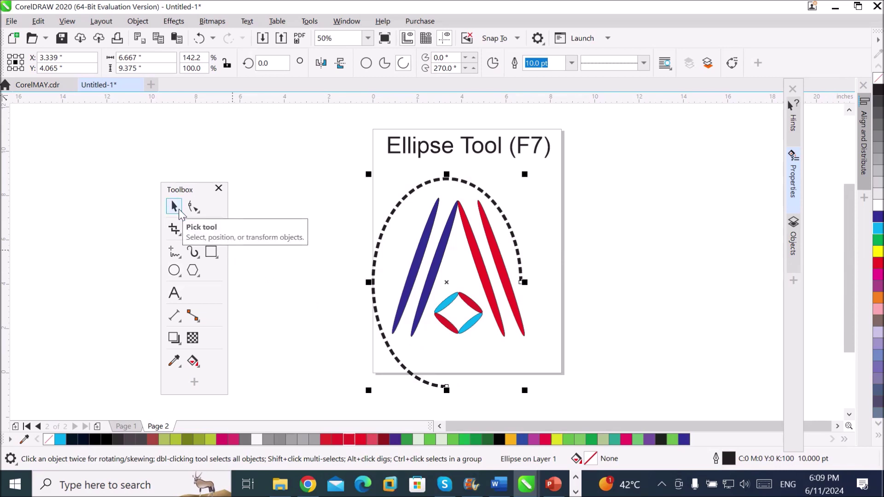
{"action": "left_click_drag", "start_coordinate": [456, 177], "coordinate": [612, 169]}
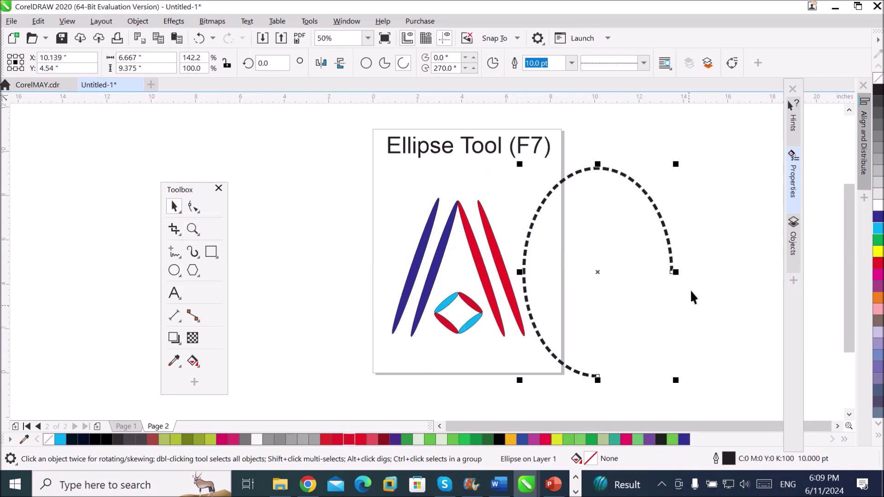
{"action": "left_click_drag", "start_coordinate": [675, 272], "coordinate": [709, 272]}
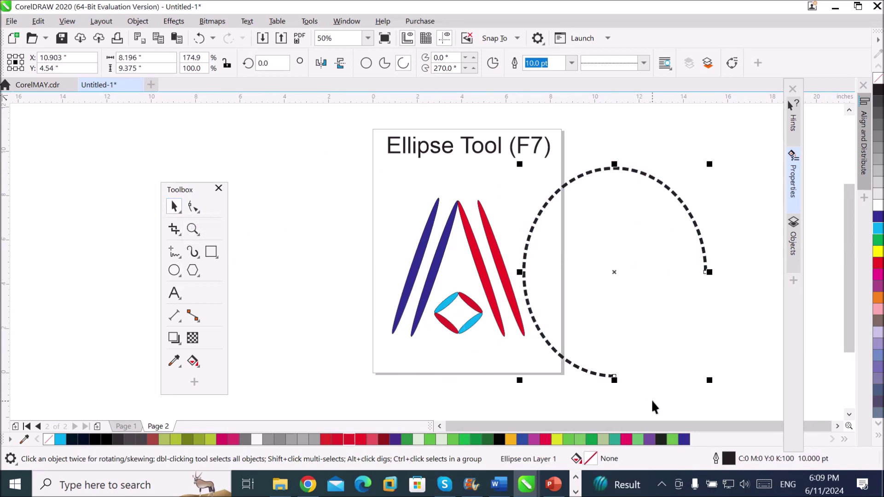
- Rotate and skew the dashed arc into a diagonal tilt and move it down-left across the A
{"action": "left_click", "coordinate": [642, 183]}
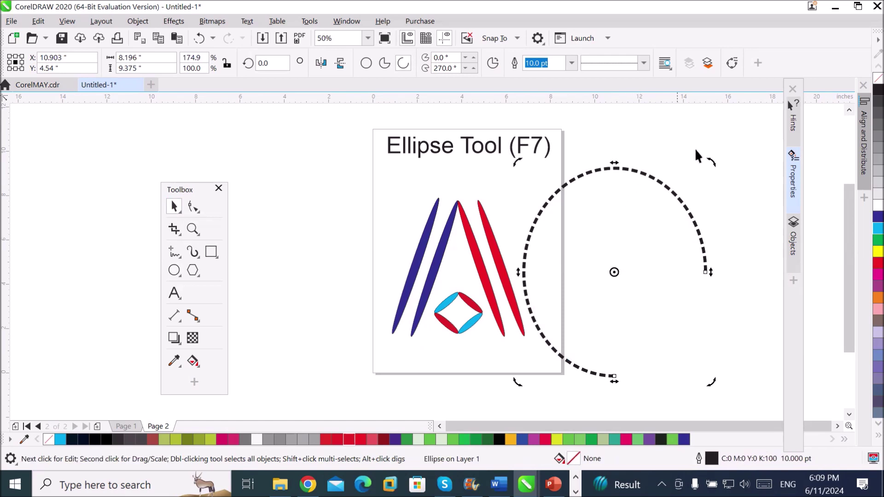
{"action": "left_click_drag", "start_coordinate": [711, 160], "coordinate": [563, 194]}
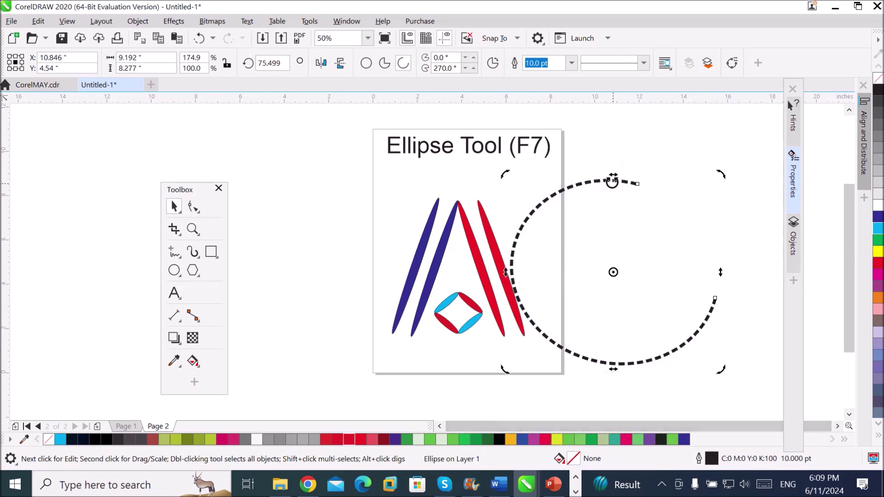
{"action": "left_click_drag", "start_coordinate": [613, 180], "coordinate": [328, 283]}
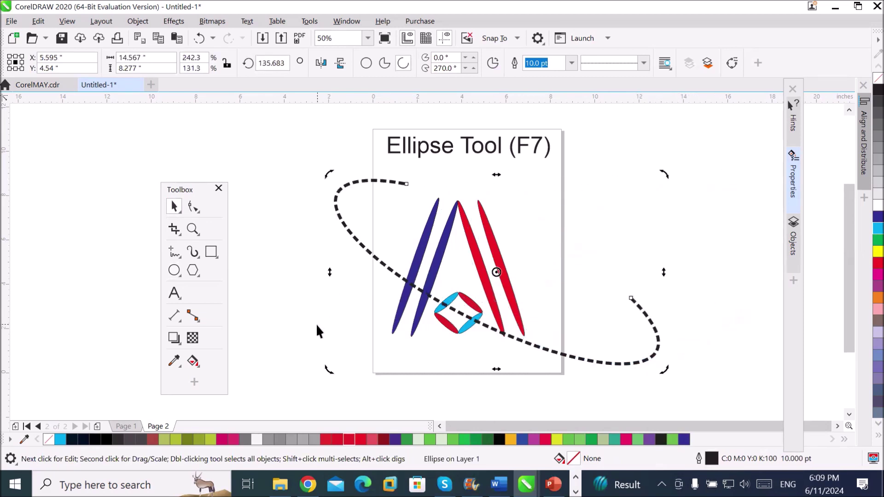
{"action": "left_click_drag", "start_coordinate": [499, 177], "coordinate": [489, 211]}
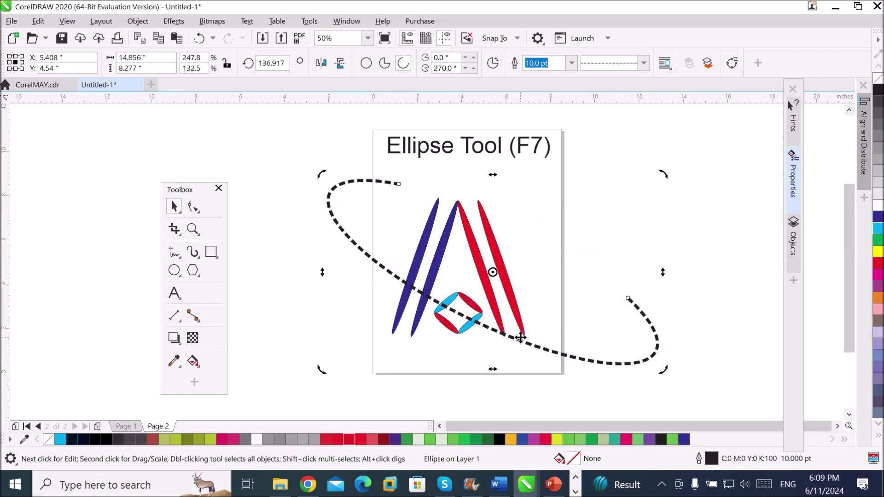
{"action": "mouse_move", "coordinate": [515, 340]}
{"action": "left_mouse_down"}
{"action": "mouse_move", "coordinate": [479, 371]}
{"action": "mouse_move", "coordinate": [507, 341]}
{"action": "left_mouse_up"}
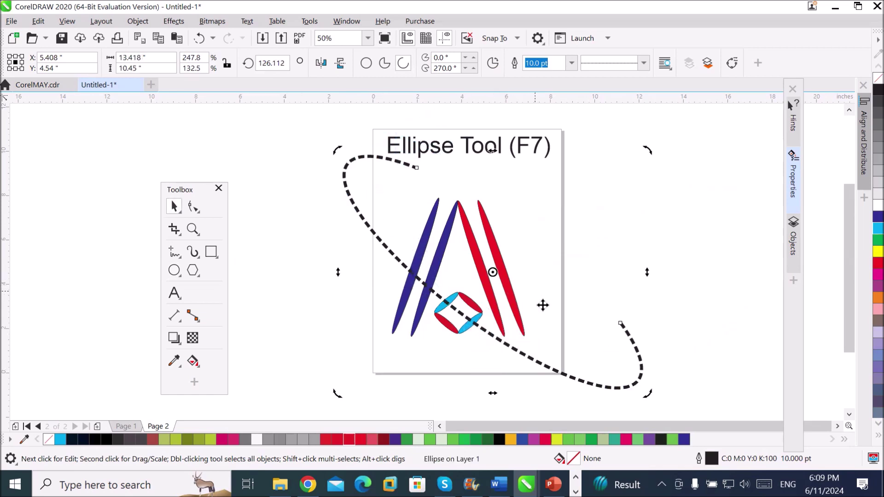
{"action": "left_click", "coordinate": [530, 358]}
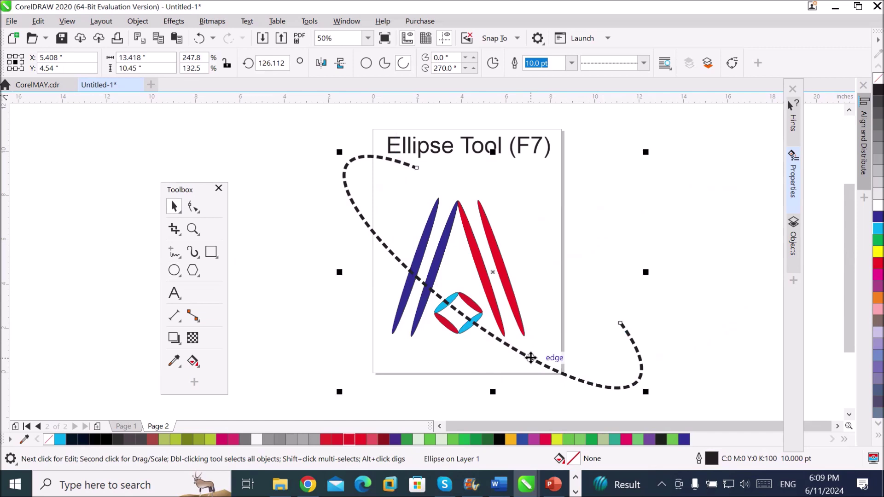
{"action": "left_click_drag", "start_coordinate": [522, 359], "coordinate": [455, 394]}
{"action": "left_click", "coordinate": [331, 377]}
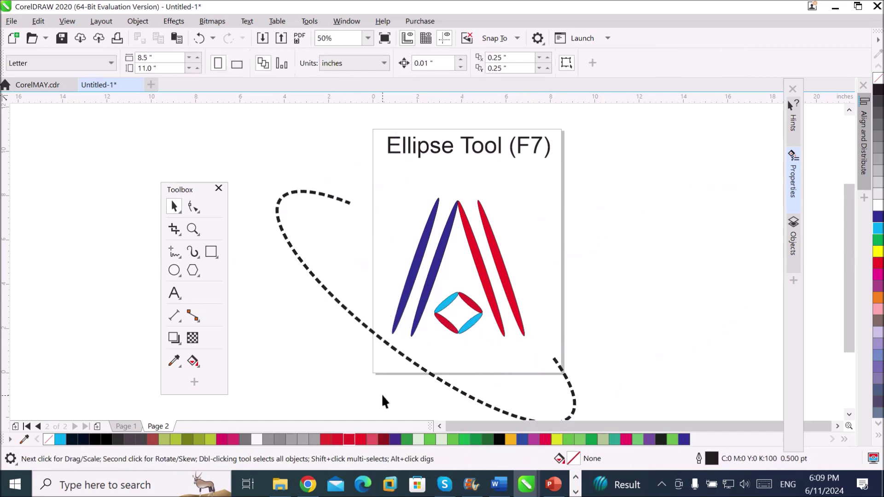
{"action": "left_click", "coordinate": [404, 357]}
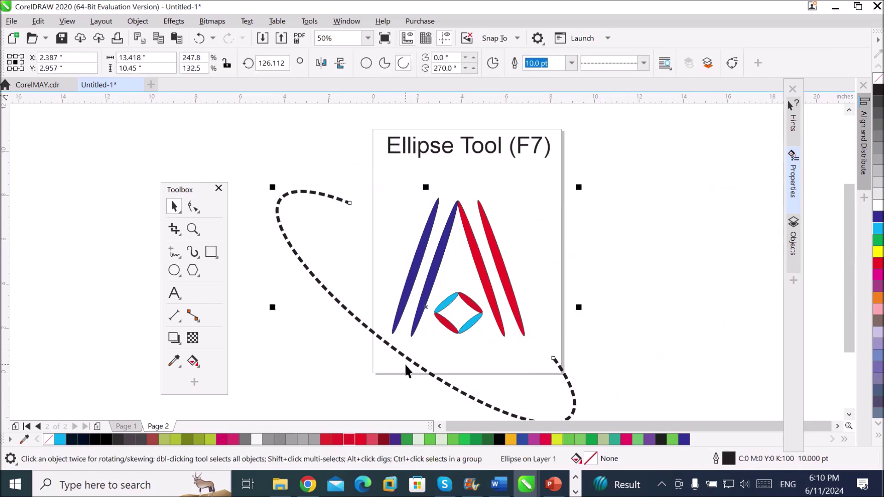
- Create a flipped copy of the dashed arc and select both arcs
{"action": "scroll", "coordinate": [376, 371], "scroll_direction": "down", "scroll_amount": 1}
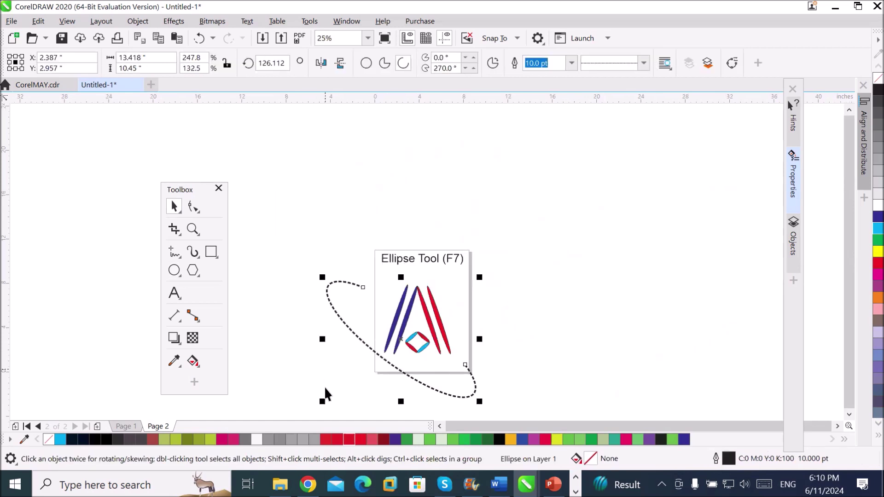
{"action": "left_click_drag", "start_coordinate": [321, 402], "coordinate": [454, 277]}
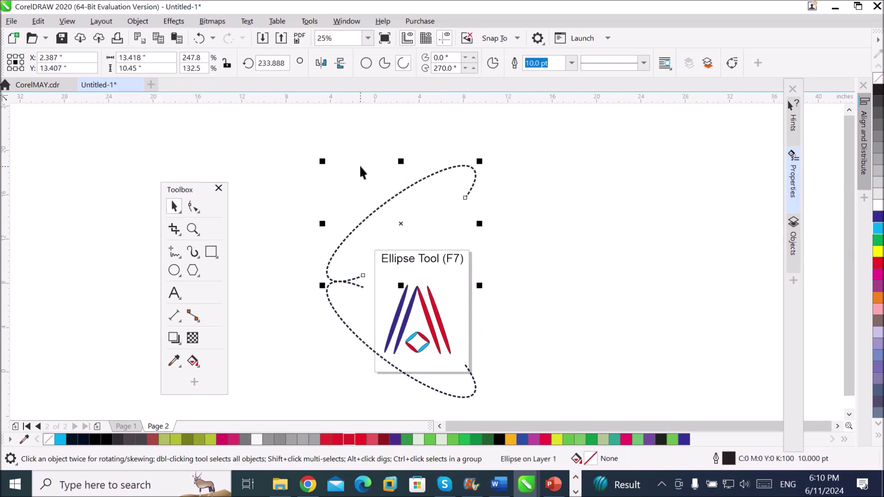
{"action": "left_click", "coordinate": [417, 183]}
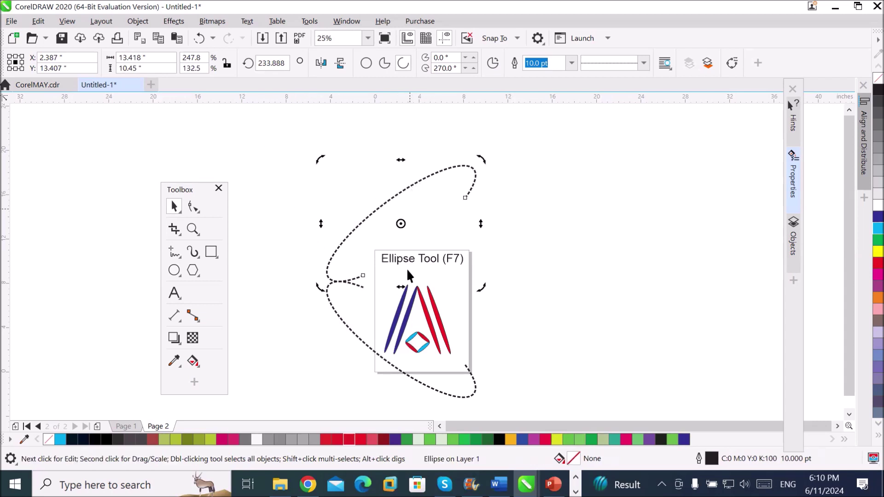
{"action": "left_click", "coordinate": [414, 379], "text": "shift"}
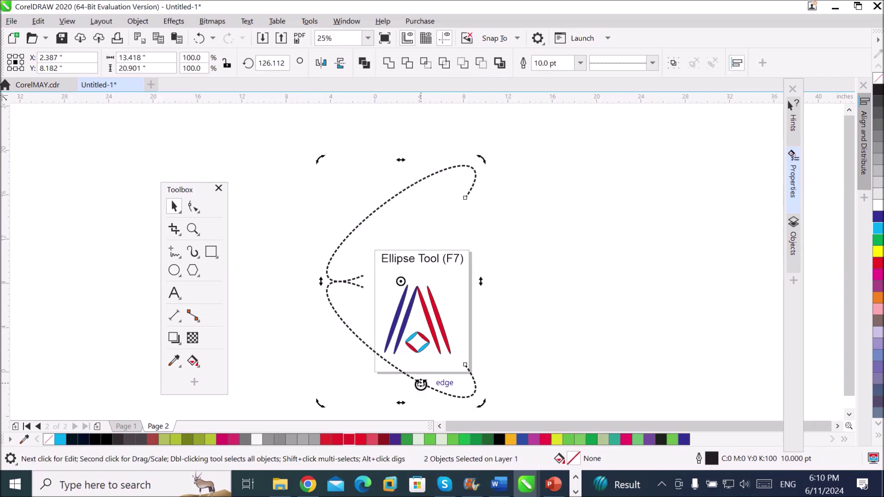
- Squash the arc pair vertically and move it down over the A
{"action": "left_click", "coordinate": [420, 385]}
{"action": "left_click_drag", "start_coordinate": [400, 404], "coordinate": [404, 359]}
{"action": "left_click_drag", "start_coordinate": [354, 260], "coordinate": [356, 316]}
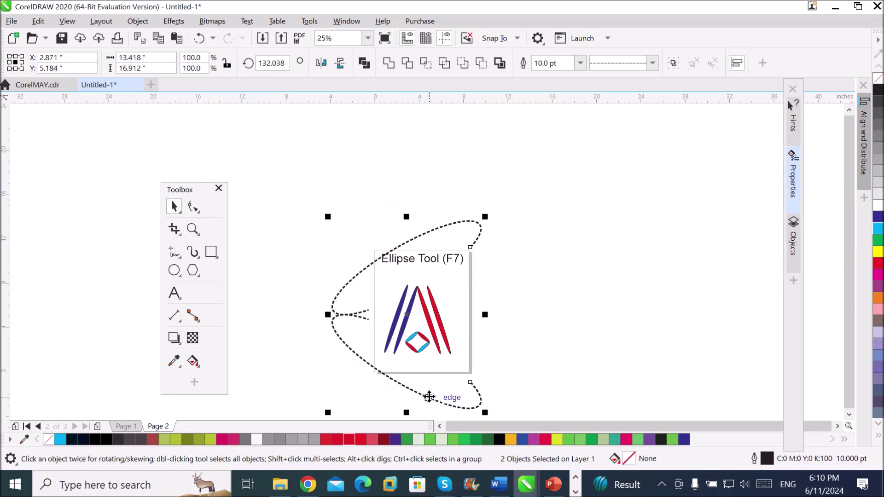
{"action": "left_click_drag", "start_coordinate": [406, 413], "coordinate": [406, 366]}
{"action": "left_click_drag", "start_coordinate": [351, 293], "coordinate": [369, 338]}
{"action": "left_click", "coordinate": [529, 342]}
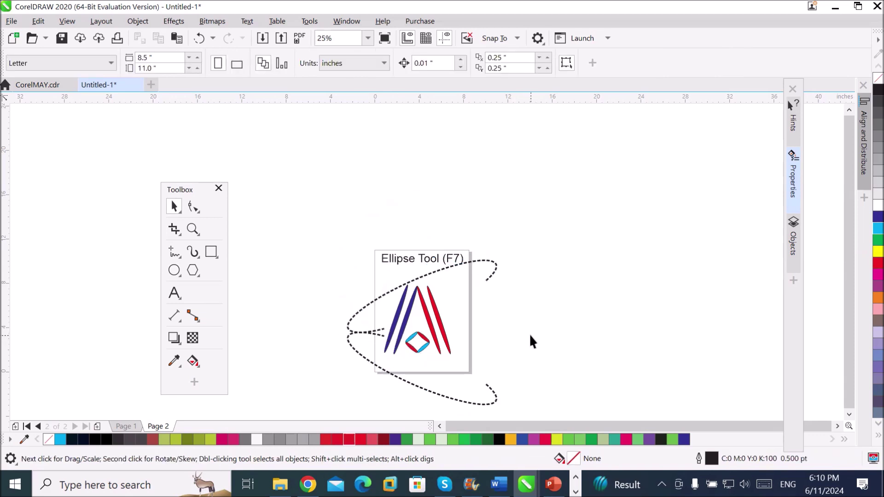
- Duplicate the two arcs and mirror the copies to the right side
{"action": "left_click", "coordinate": [358, 315]}
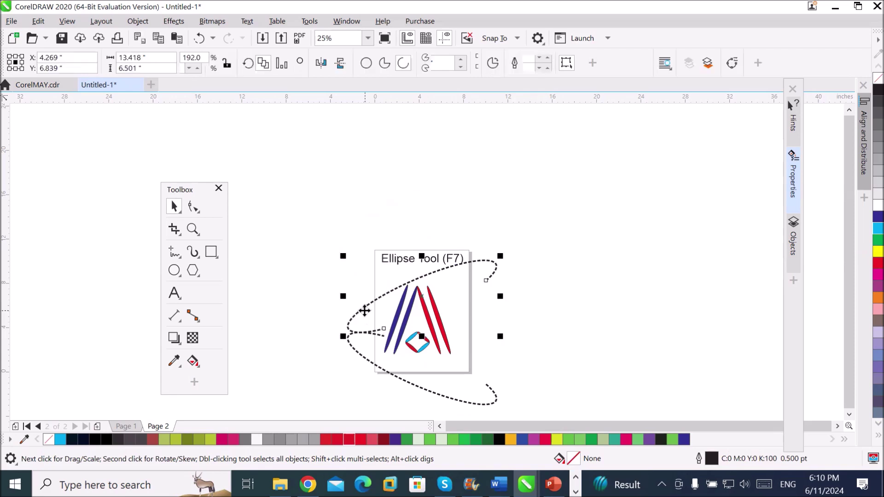
{"action": "key", "text": "ctrl+a"}
{"action": "left_click_drag", "start_coordinate": [343, 332], "coordinate": [614, 332]}
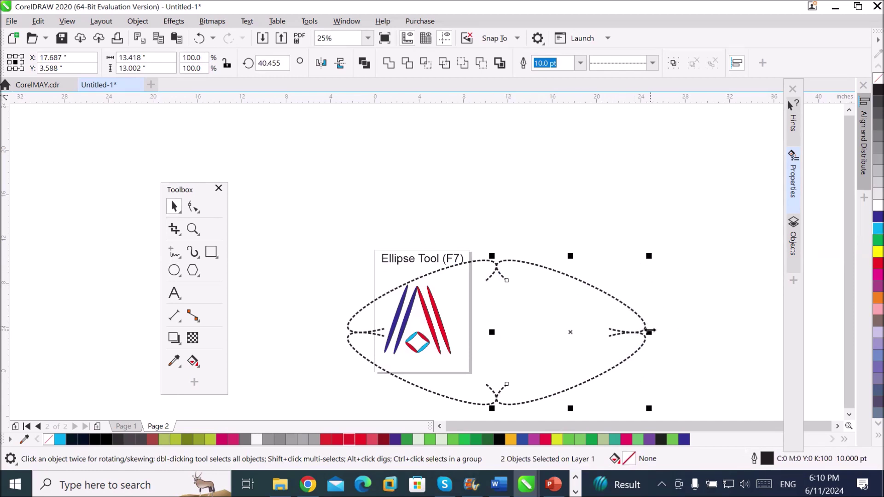
{"action": "left_click_drag", "start_coordinate": [649, 332], "coordinate": [456, 328]}
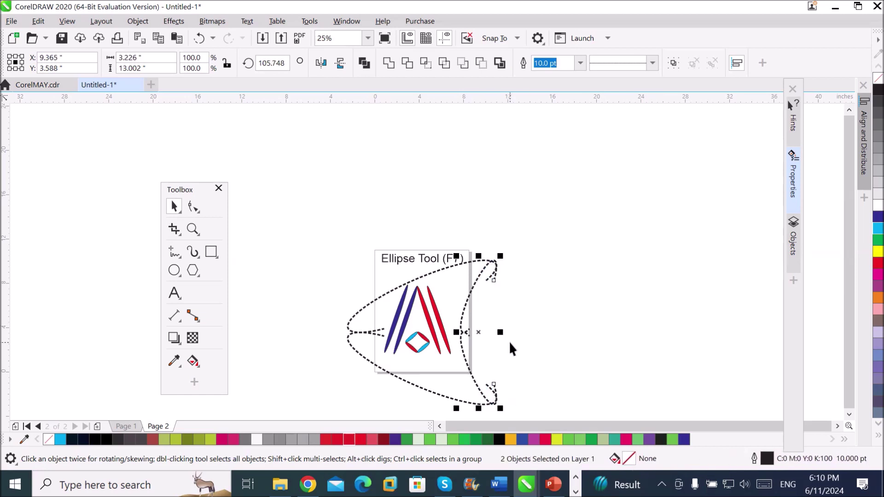
{"action": "key", "text": "ctrl+z"}
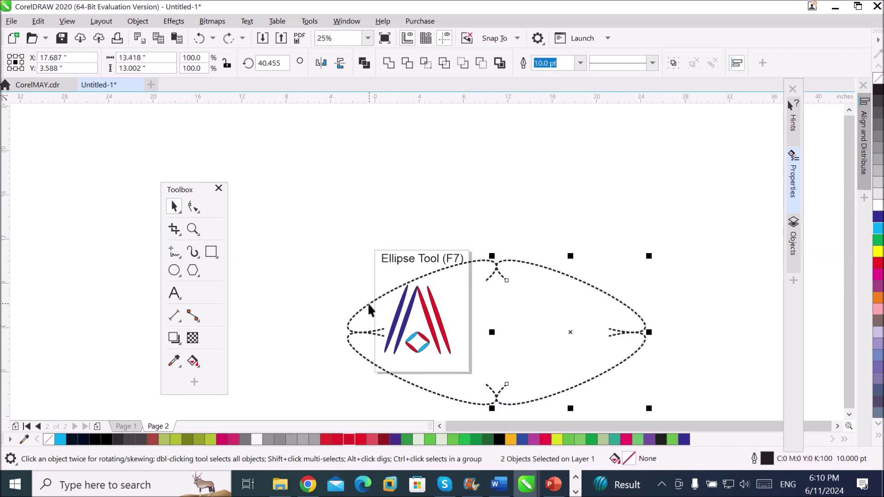
- Shrink the four-arc ring to about half size and move it onto the A
{"action": "left_click", "coordinate": [369, 307], "text": "shift"}
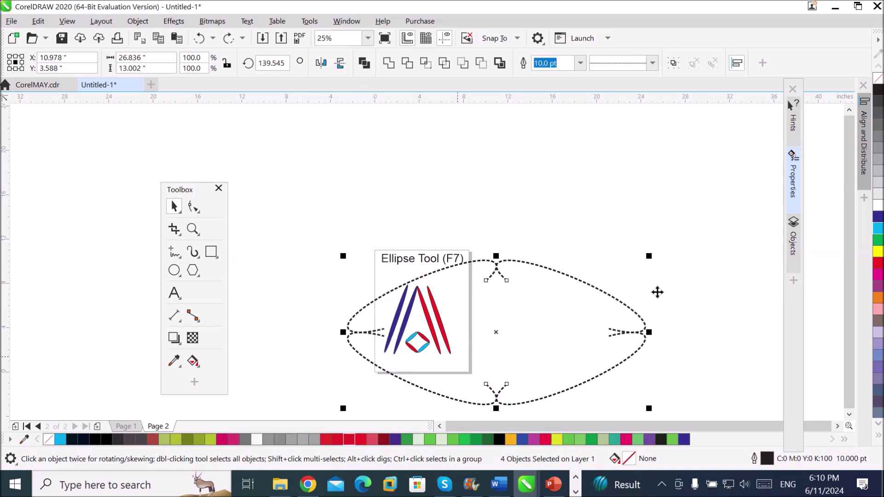
{"action": "left_click_drag", "start_coordinate": [650, 253], "coordinate": [547, 305]}
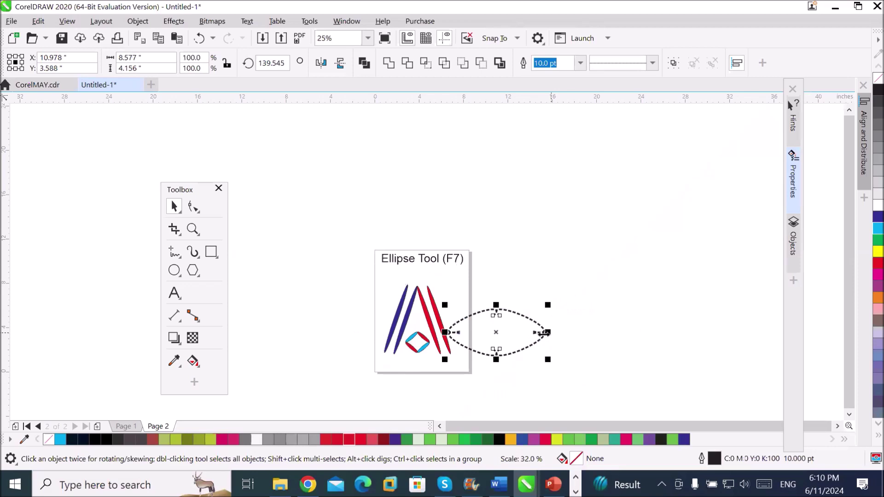
{"action": "left_click_drag", "start_coordinate": [507, 356], "coordinate": [437, 343]}
{"action": "left_click", "coordinate": [499, 308]}
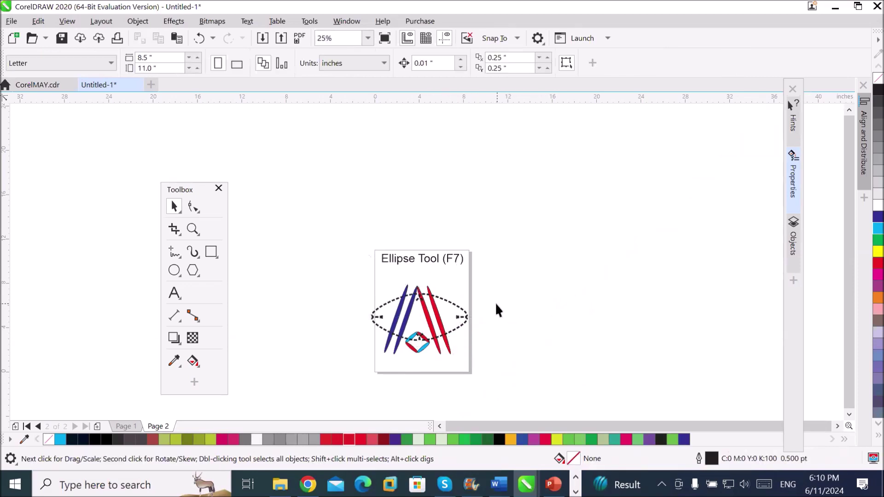
- Change all four ring arcs from a dashed outline to a solid line
{"action": "scroll", "coordinate": [476, 293], "scroll_direction": "up", "scroll_amount": 3}
{"action": "scroll", "coordinate": [477, 293], "scroll_direction": "down", "scroll_amount": 3}
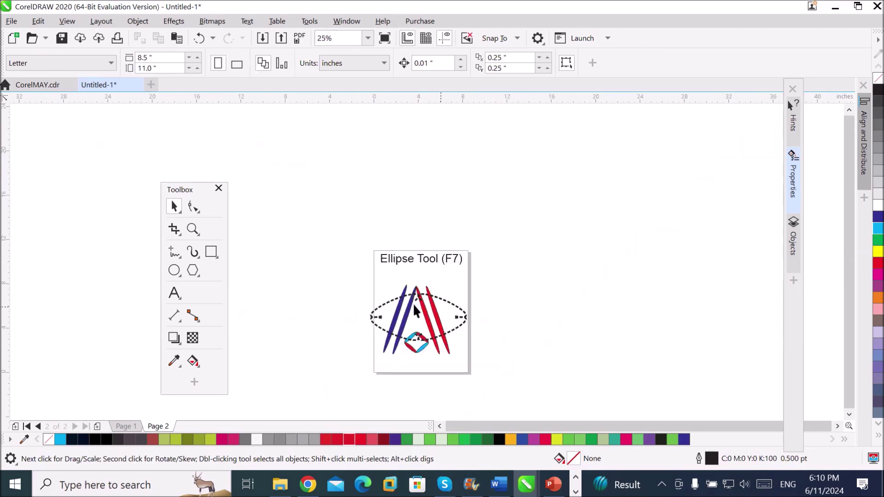
{"action": "left_click", "coordinate": [399, 305]}
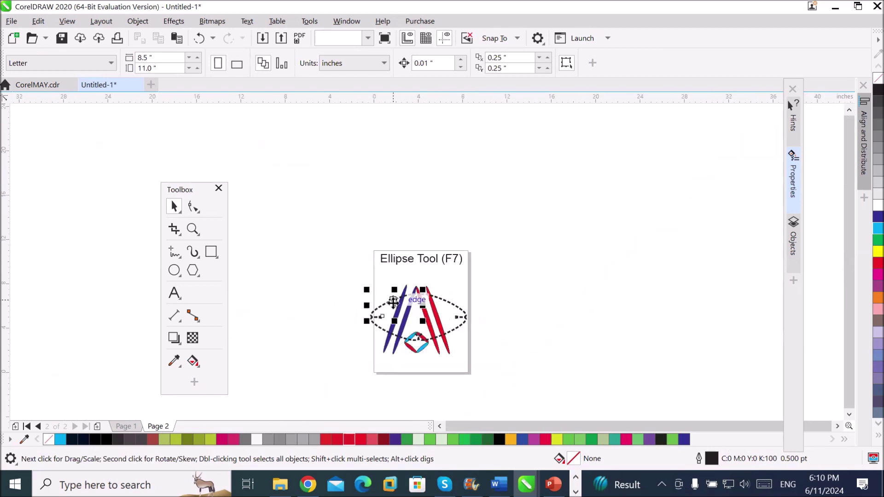
{"action": "left_click", "coordinate": [382, 333], "text": "shift"}
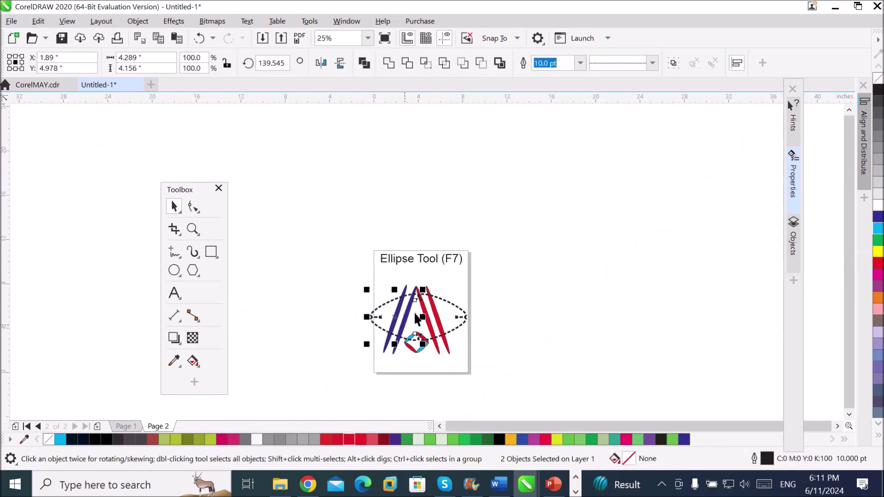
{"action": "left_click", "coordinate": [449, 314], "text": "shift"}
{"action": "left_click", "coordinate": [453, 330], "text": "shift"}
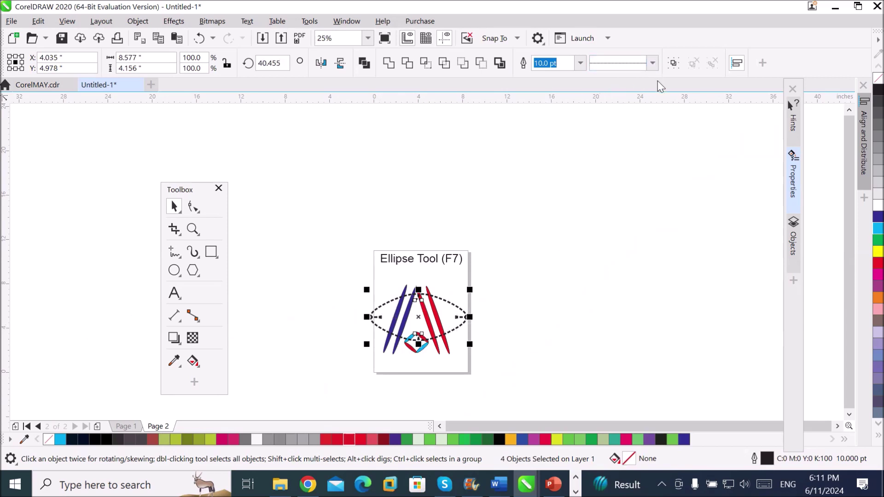
{"action": "left_click", "coordinate": [653, 64]}
{"action": "left_click", "coordinate": [637, 88]}
{"action": "scroll", "coordinate": [513, 307], "scroll_direction": "up", "scroll_amount": 2}
{"action": "scroll", "coordinate": [514, 311], "scroll_direction": "down", "scroll_amount": 2}
{"action": "left_click", "coordinate": [491, 350]}
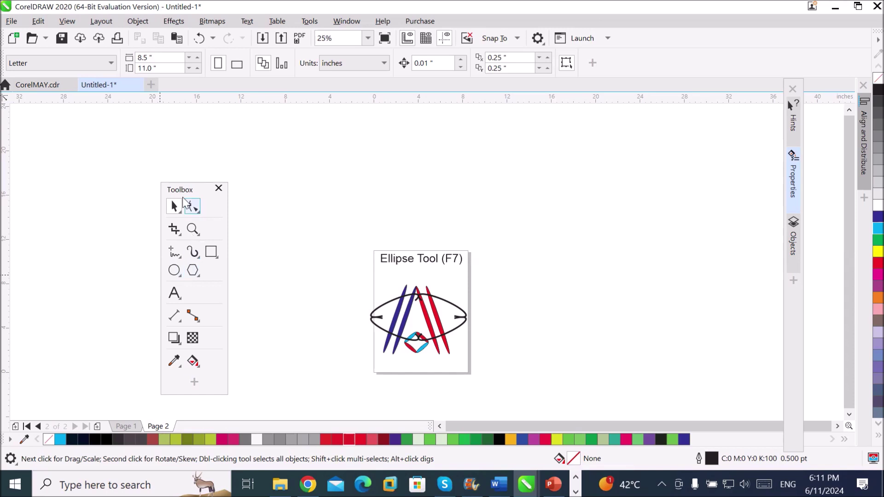
{"action": "left_click_drag", "start_coordinate": [171, 200], "coordinate": [202, 135]}
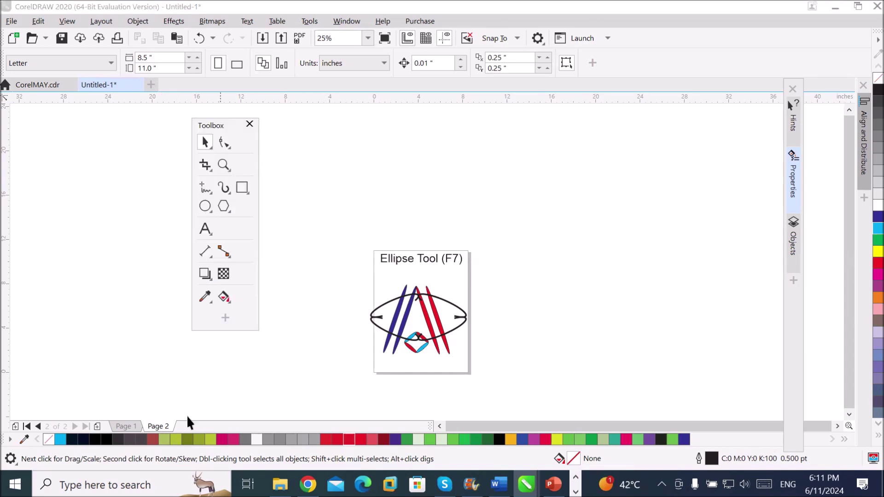
{"action": "left_click", "coordinate": [159, 424]}
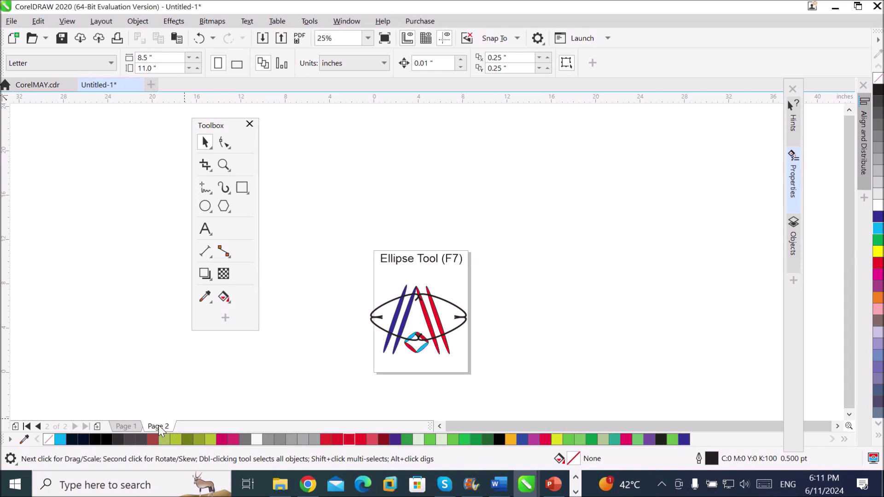
{"action": "left_click", "coordinate": [97, 427]}
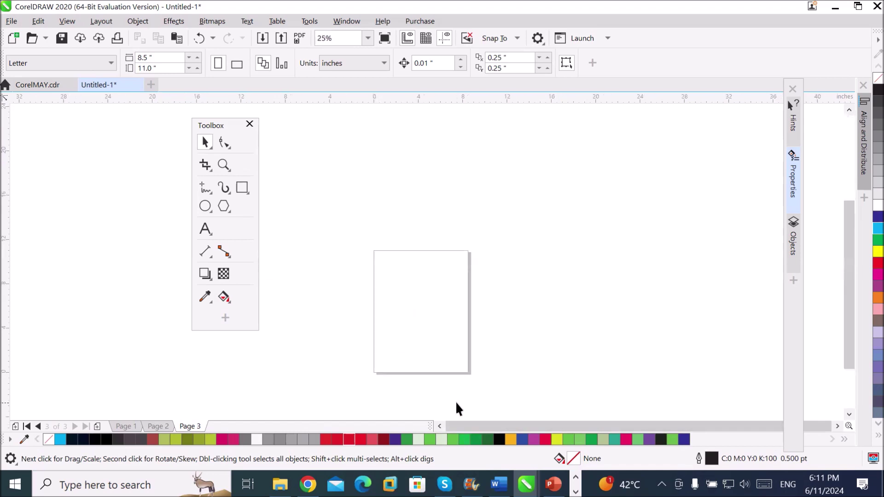
{"action": "scroll", "coordinate": [457, 403], "scroll_direction": "up", "scroll_amount": 1}
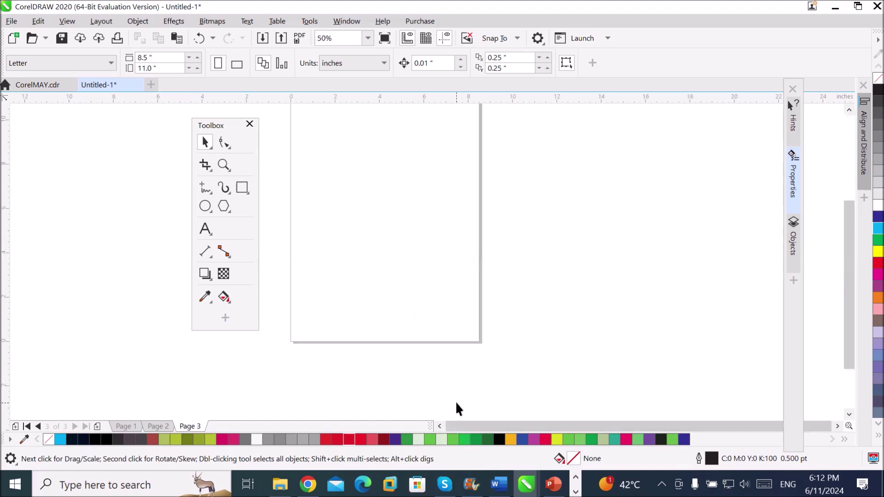
{"action": "right_click", "coordinate": [190, 426]}
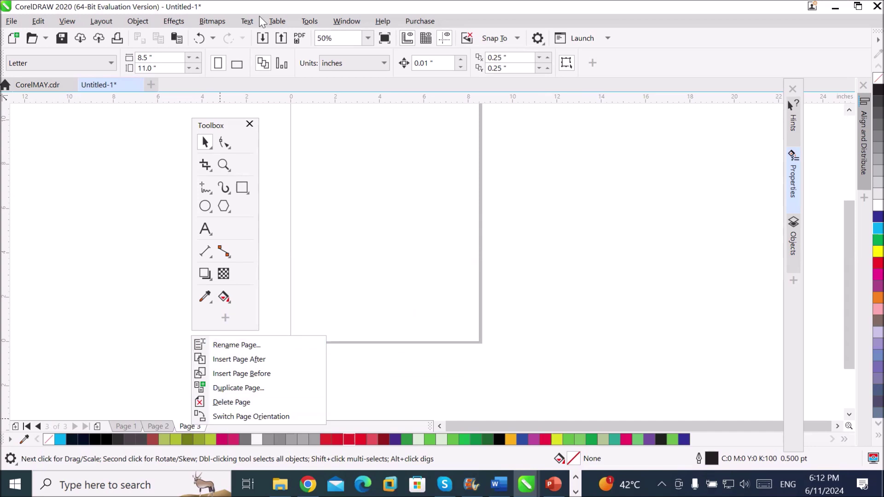
{"action": "left_click", "coordinate": [108, 20]}
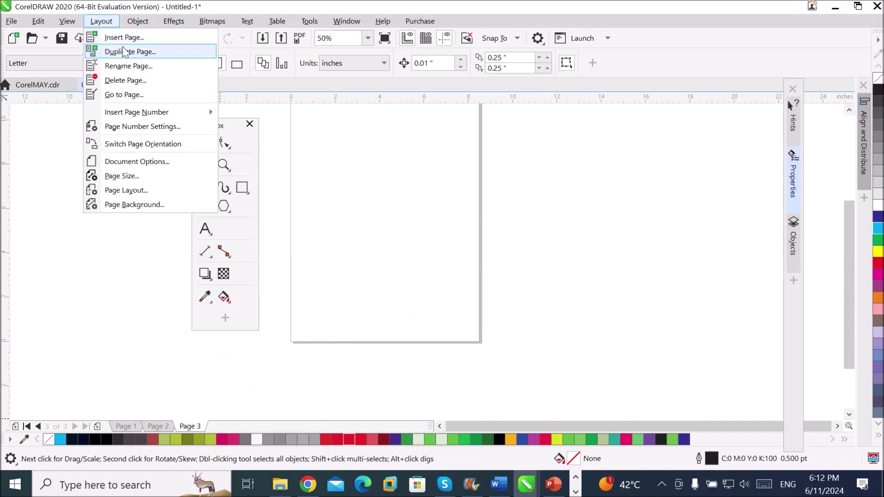
{"action": "left_click", "coordinate": [138, 84]}
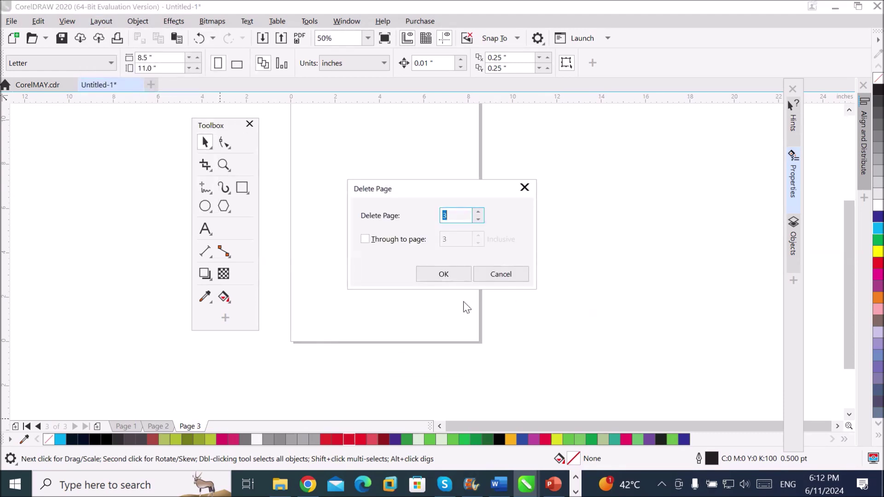
{"action": "left_click", "coordinate": [444, 274]}
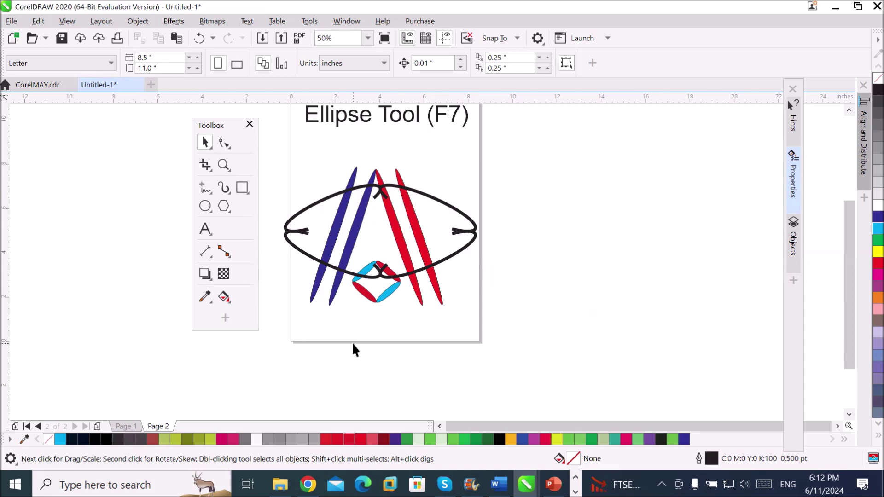
{"action": "left_click", "coordinate": [121, 426]}
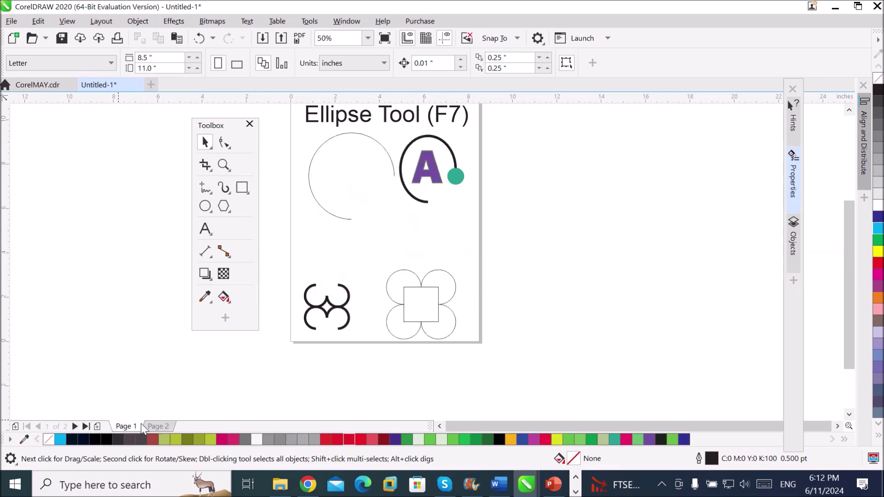
{"action": "left_click", "coordinate": [162, 425]}
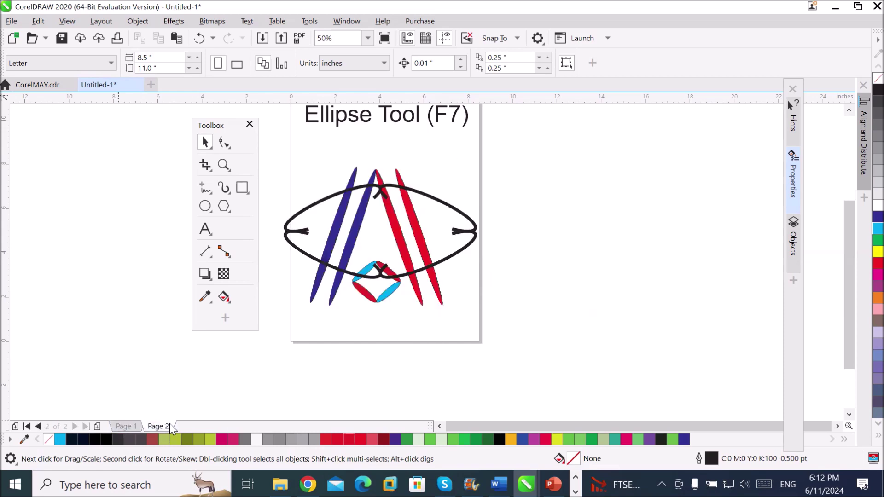
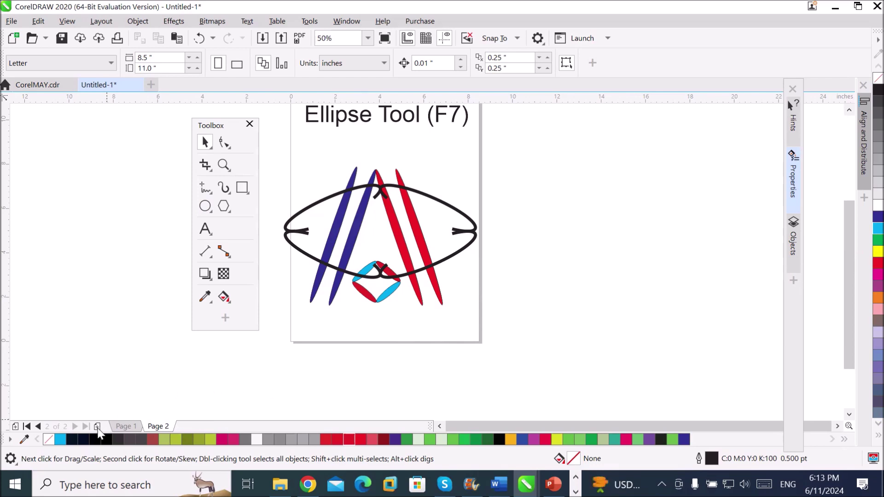
- Bring up the Layout > Insert Page dialog and close it without changes
{"action": "left_click", "coordinate": [102, 21]}
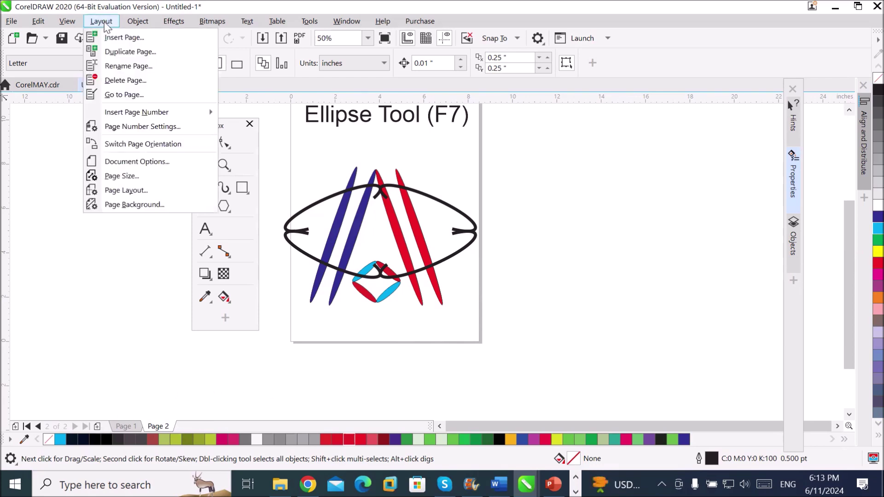
{"action": "left_click", "coordinate": [121, 37]}
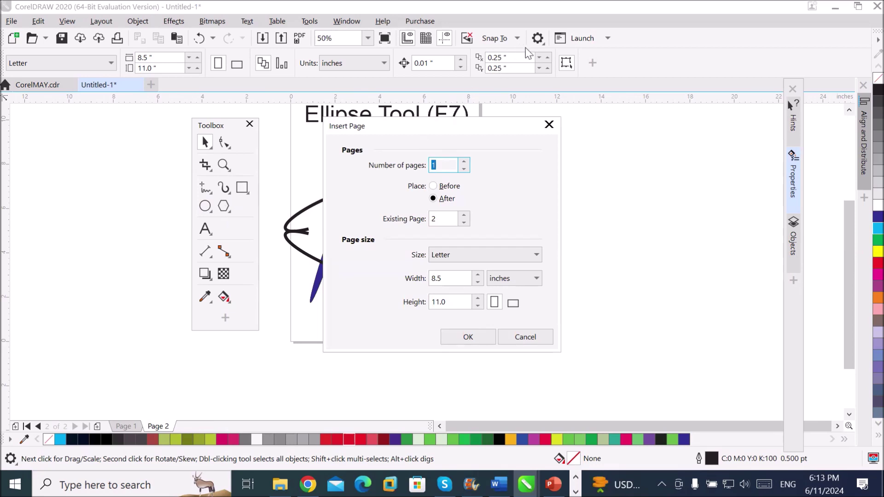
{"action": "left_click", "coordinate": [550, 123]}
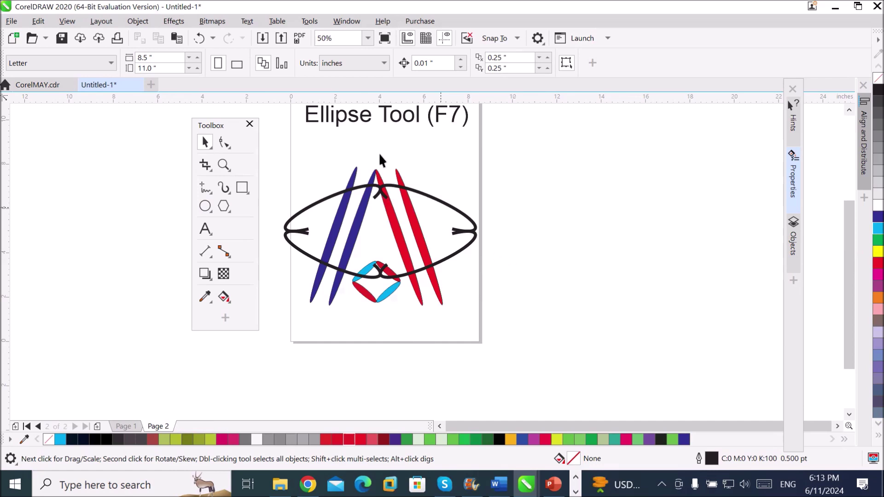
- Add four blank pages so the document reaches six pages
{"action": "left_click", "coordinate": [98, 427]}
{"action": "left_click", "coordinate": [98, 427]}
{"action": "left_click", "coordinate": [98, 427]}
{"action": "left_click", "coordinate": [97, 427]}
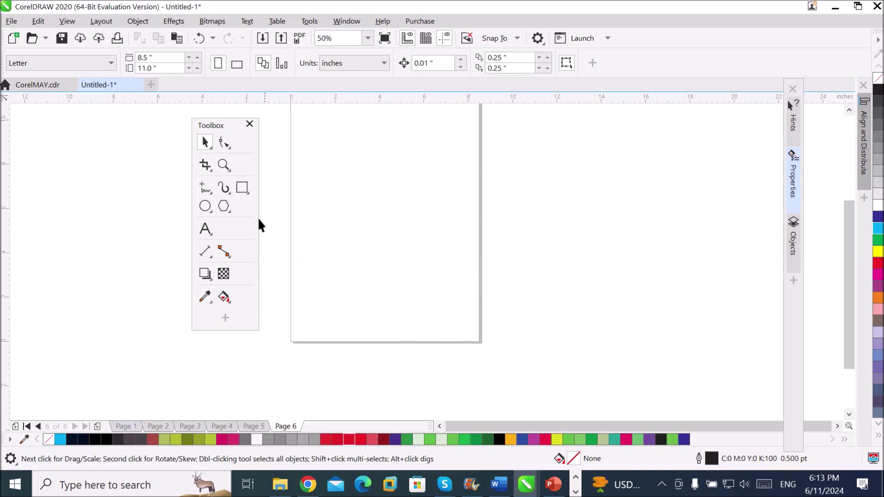
{"action": "left_click", "coordinate": [98, 24]}
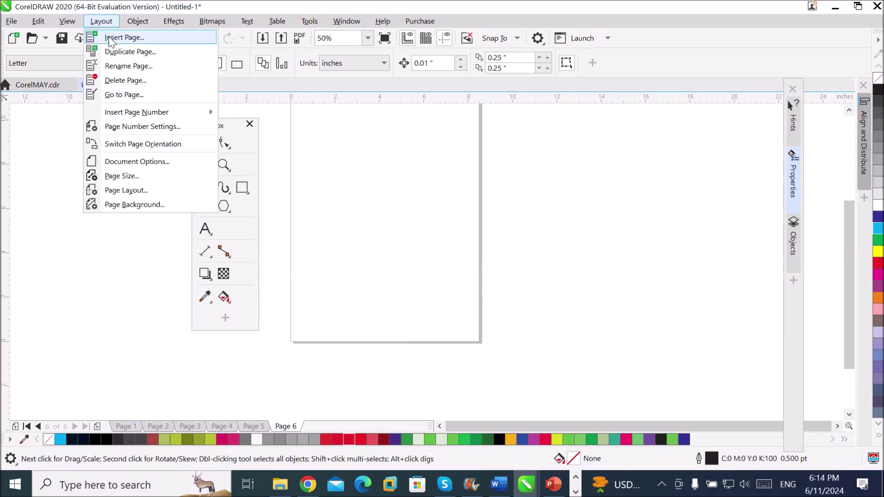
- In the Insert Page dialog, set the number of pages to insert to 10
{"action": "left_click", "coordinate": [112, 39]}
{"action": "left_click", "coordinate": [451, 164]}
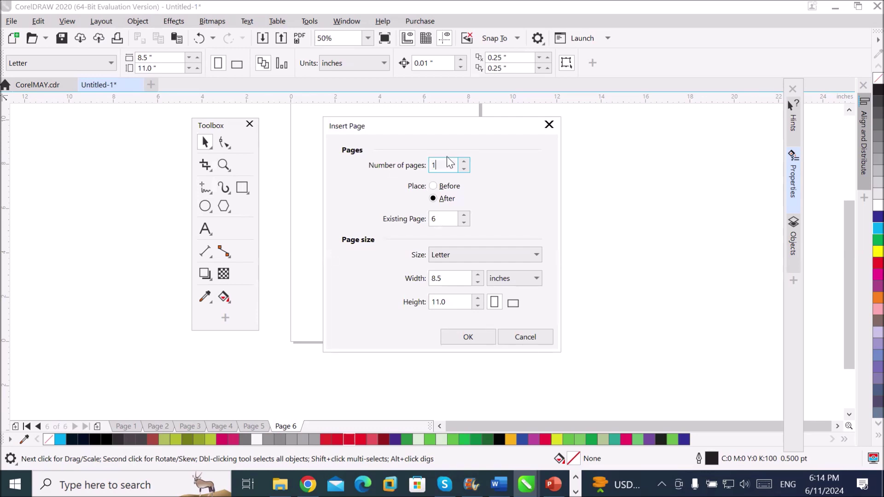
{"action": "left_click", "coordinate": [464, 162]}
{"action": "left_click", "coordinate": [464, 161]}
{"action": "left_click", "coordinate": [465, 161]}
{"action": "left_click", "coordinate": [465, 161]}
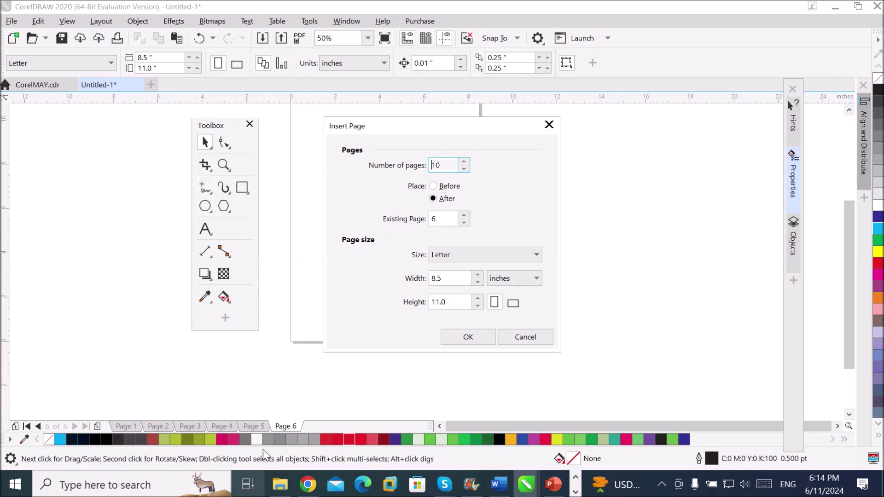
- Set the new pages to go before existing page 1
{"action": "left_click", "coordinate": [451, 186]}
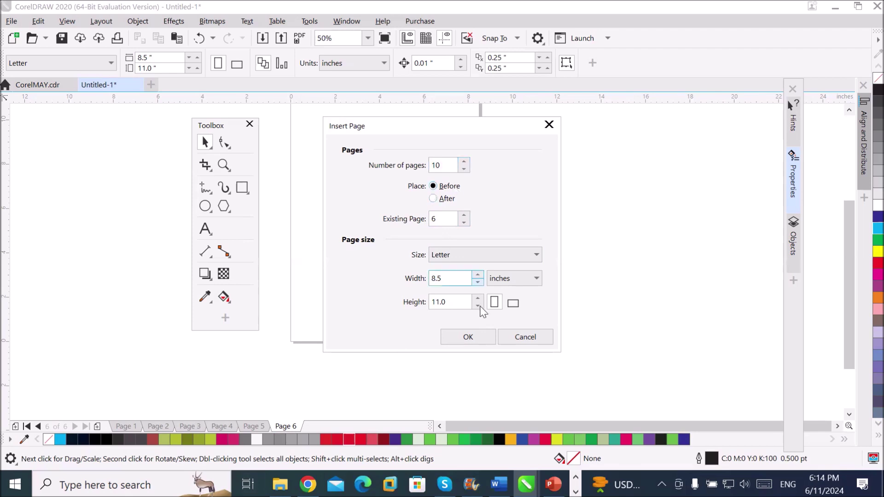
{"action": "left_click", "coordinate": [465, 223]}
{"action": "double_click", "coordinate": [465, 223]}
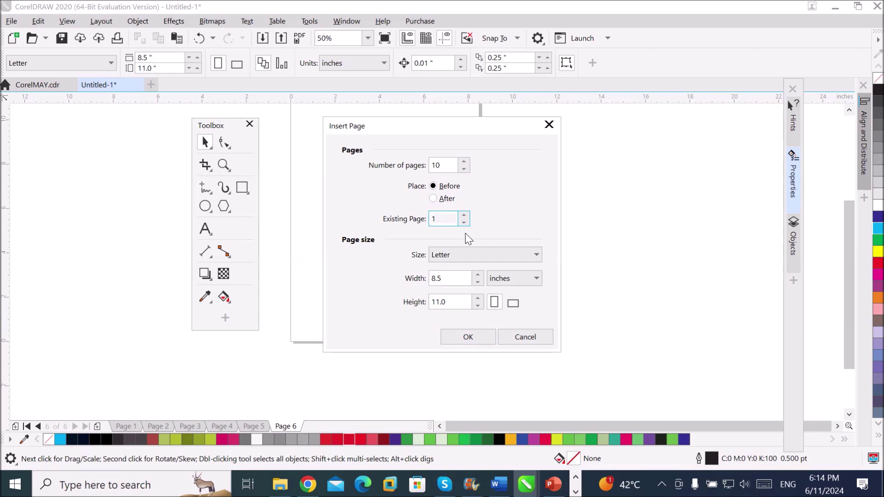
{"action": "left_click", "coordinate": [440, 198]}
{"action": "left_click", "coordinate": [464, 215]}
{"action": "left_click", "coordinate": [445, 186]}
{"action": "left_click", "coordinate": [464, 223]}
{"action": "left_click", "coordinate": [464, 224]}
{"action": "left_click", "coordinate": [464, 223]}
- Choose Business Card size (3.5 × 2.0 in) and insert the 10 pages before page 1
{"action": "left_click", "coordinate": [537, 256]}
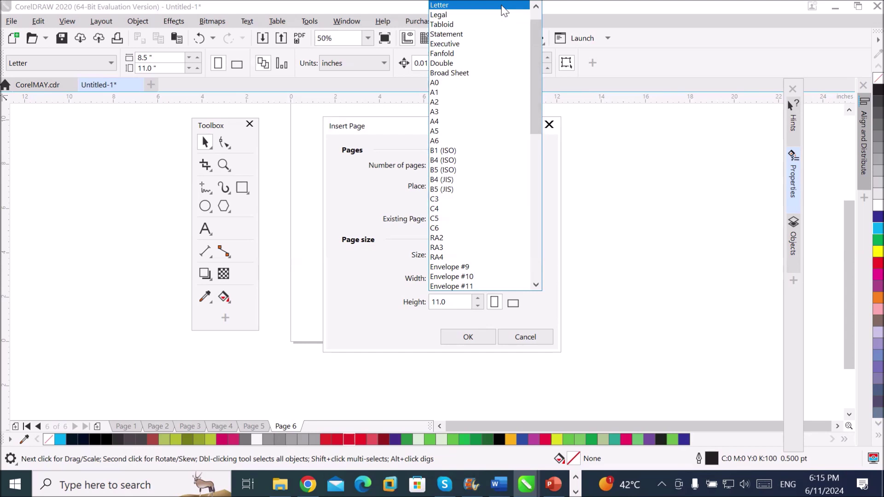
{"action": "scroll", "coordinate": [492, 46], "scroll_direction": "up", "scroll_amount": 1}
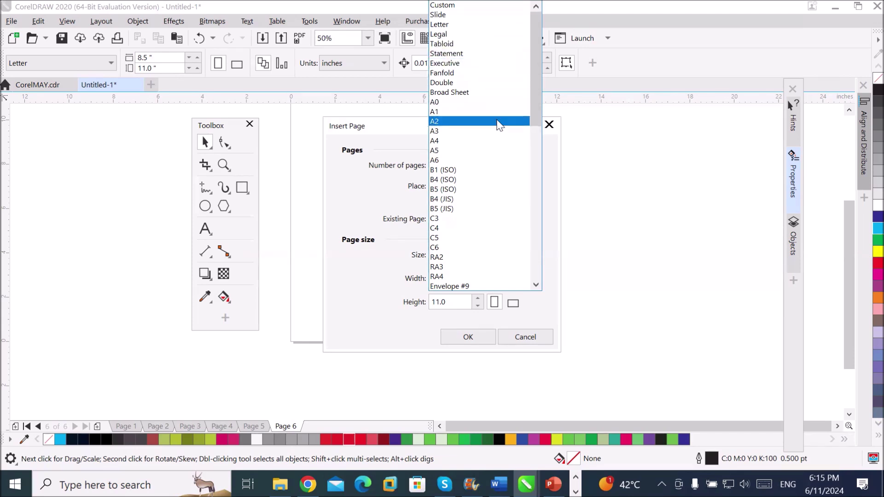
{"action": "scroll", "coordinate": [499, 134], "scroll_direction": "down", "scroll_amount": 3}
{"action": "scroll", "coordinate": [502, 138], "scroll_direction": "down", "scroll_amount": 2}
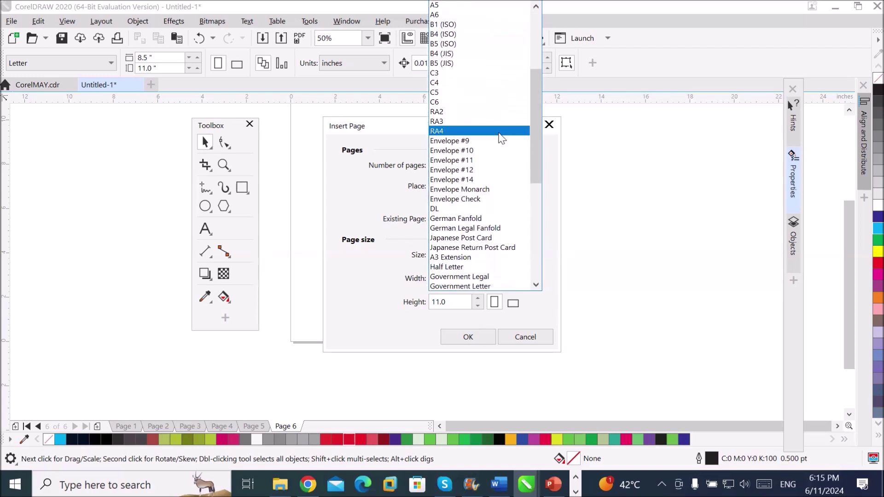
{"action": "scroll", "coordinate": [502, 137], "scroll_direction": "down", "scroll_amount": 3}
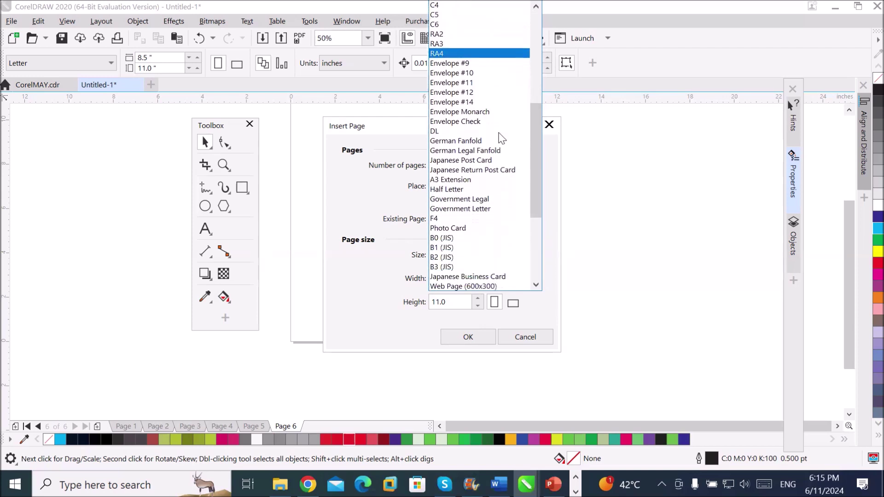
{"action": "scroll", "coordinate": [502, 138], "scroll_direction": "down", "scroll_amount": 2}
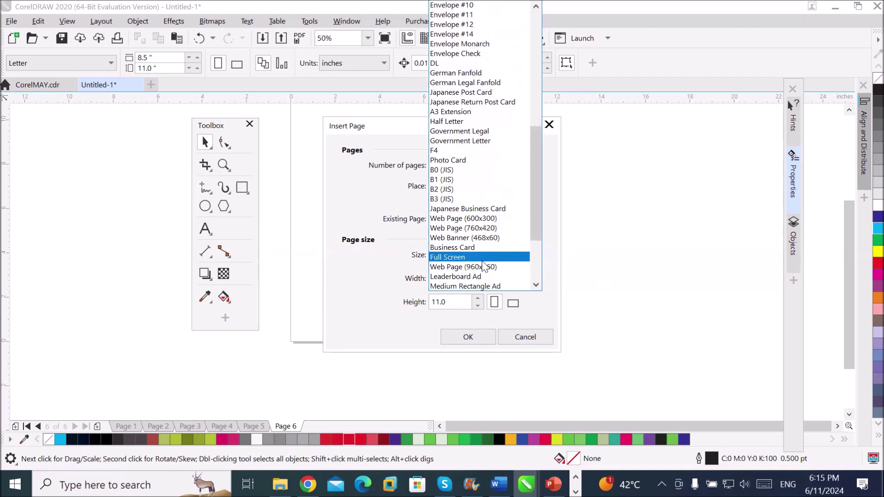
{"action": "left_click", "coordinate": [486, 249]}
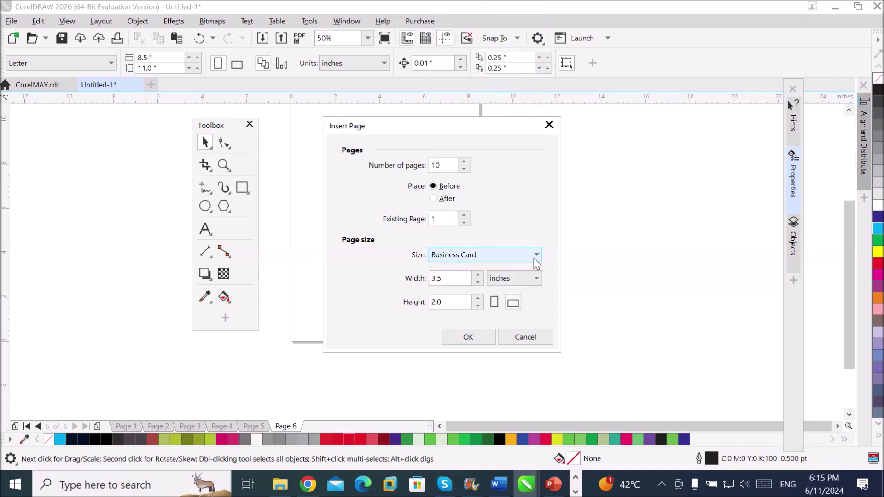
{"action": "left_click_drag", "start_coordinate": [462, 276], "coordinate": [386, 272]}
{"action": "left_click_drag", "start_coordinate": [443, 302], "coordinate": [423, 304]}
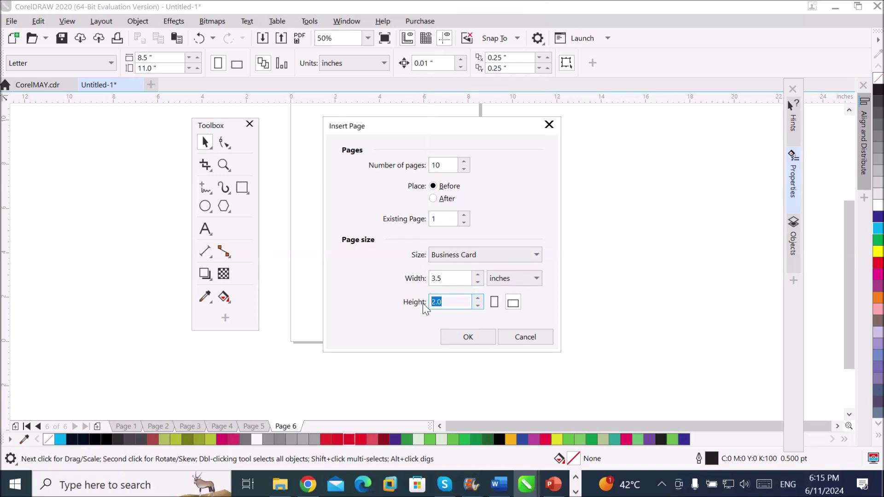
{"action": "left_click_drag", "start_coordinate": [452, 162], "coordinate": [409, 169]}
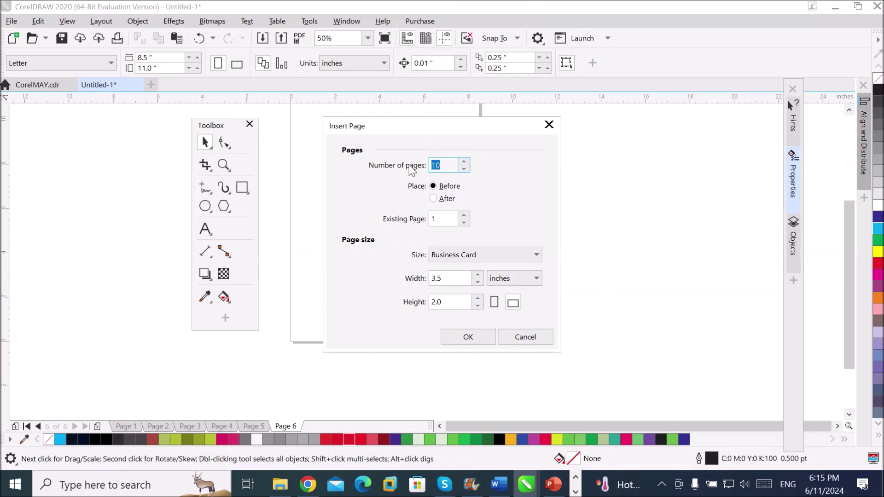
{"action": "left_click", "coordinate": [468, 337]}
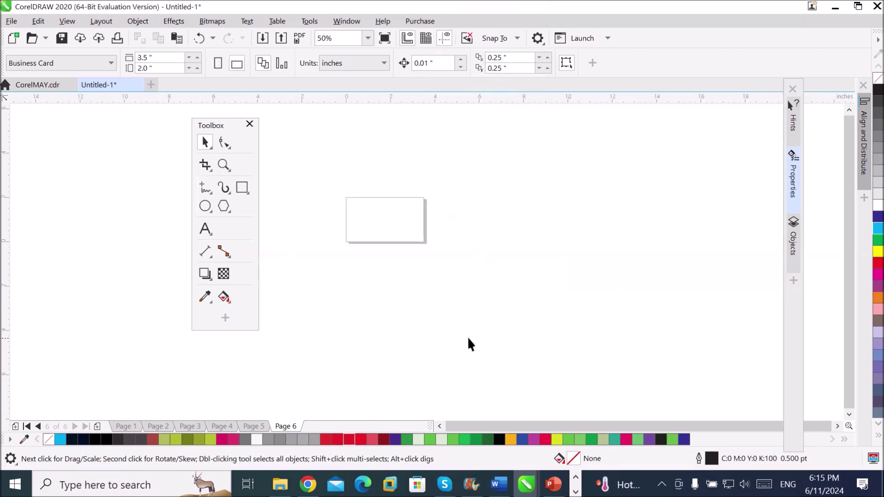
- Jump to the last page, Page 16, and show the Objects docker's page list
{"action": "scroll", "coordinate": [402, 236], "scroll_direction": "up", "scroll_amount": 1}
{"action": "scroll", "coordinate": [402, 235], "scroll_direction": "up", "scroll_amount": 1}
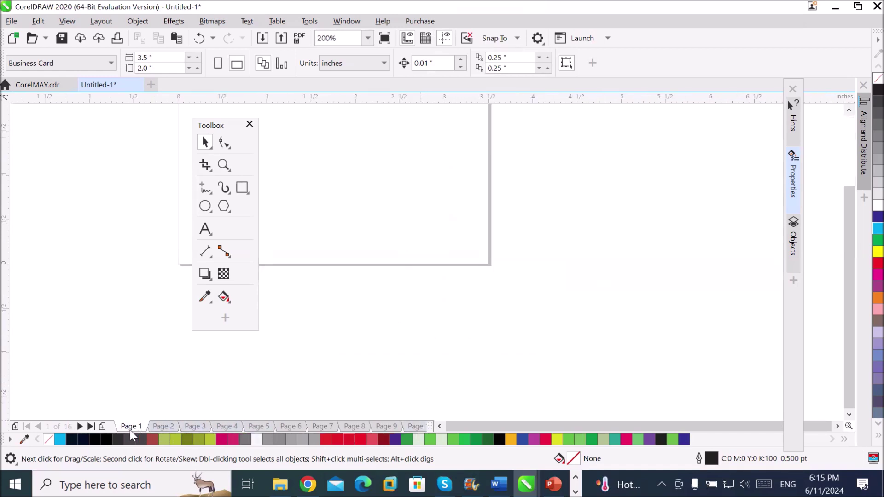
{"action": "left_click", "coordinate": [91, 427]}
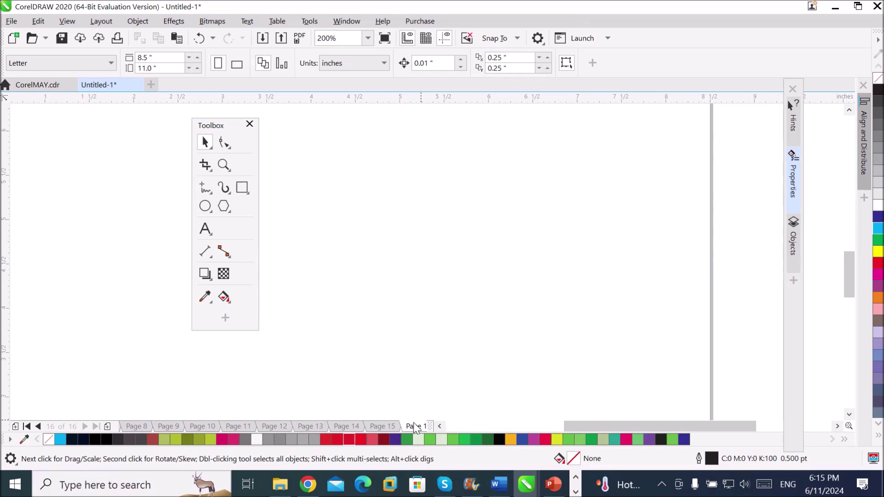
{"action": "left_click", "coordinate": [795, 247]}
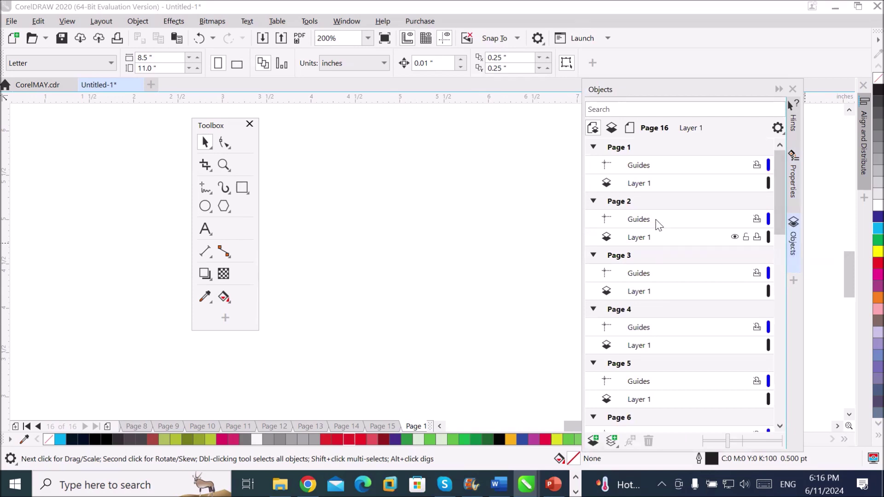
- Collapse the layer lists of Pages 1–16, then return to Page 1
{"action": "left_click", "coordinate": [594, 147]}
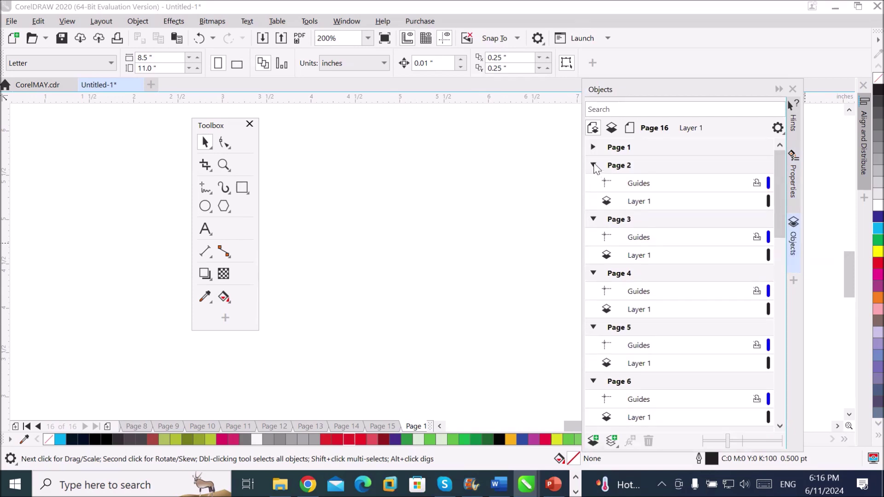
{"action": "left_click", "coordinate": [593, 165]}
{"action": "left_click", "coordinate": [594, 183]}
{"action": "left_click", "coordinate": [593, 201]}
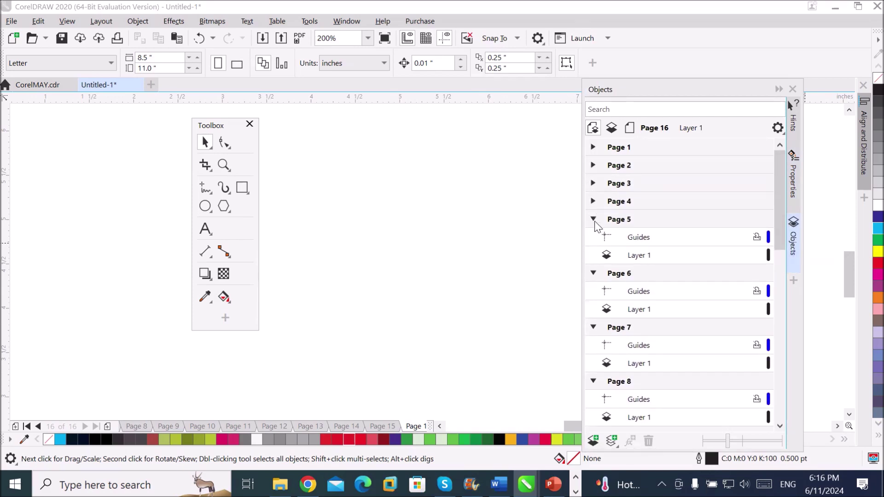
{"action": "left_click", "coordinate": [593, 219]}
{"action": "left_click", "coordinate": [594, 238]}
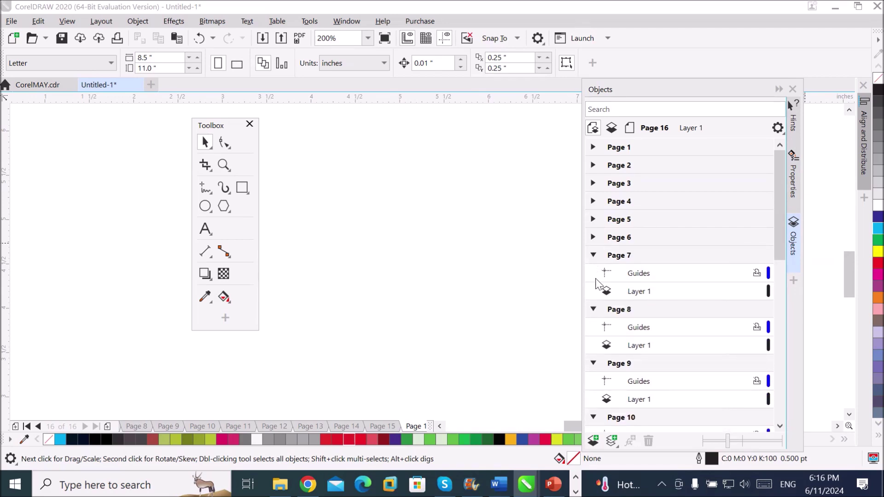
{"action": "left_click", "coordinate": [594, 255]}
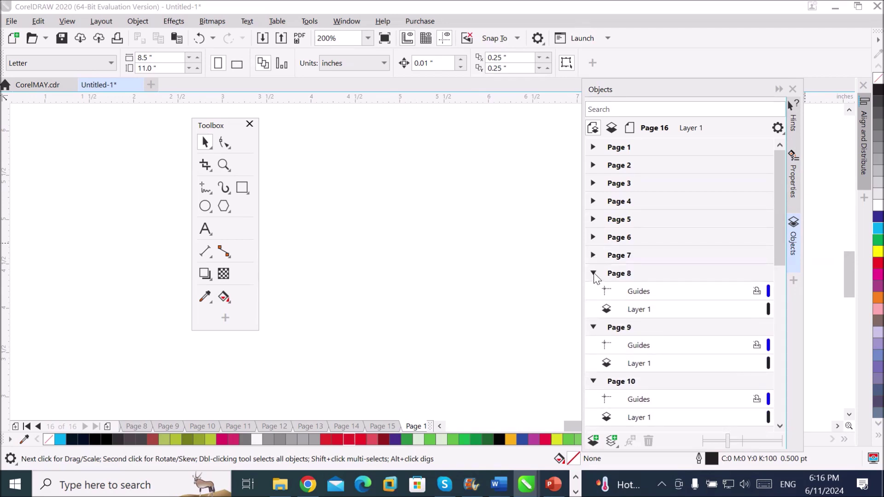
{"action": "left_click", "coordinate": [594, 274]}
{"action": "left_click", "coordinate": [594, 292]}
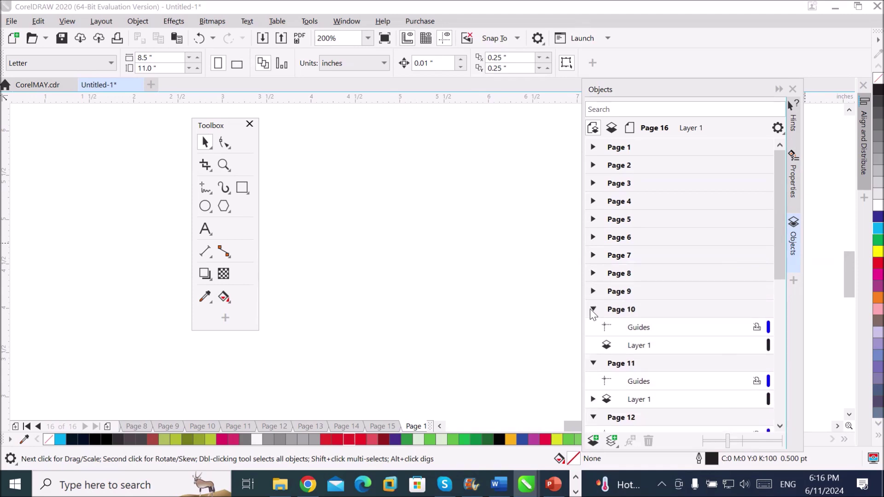
{"action": "left_click", "coordinate": [593, 310]}
{"action": "left_click", "coordinate": [594, 328]}
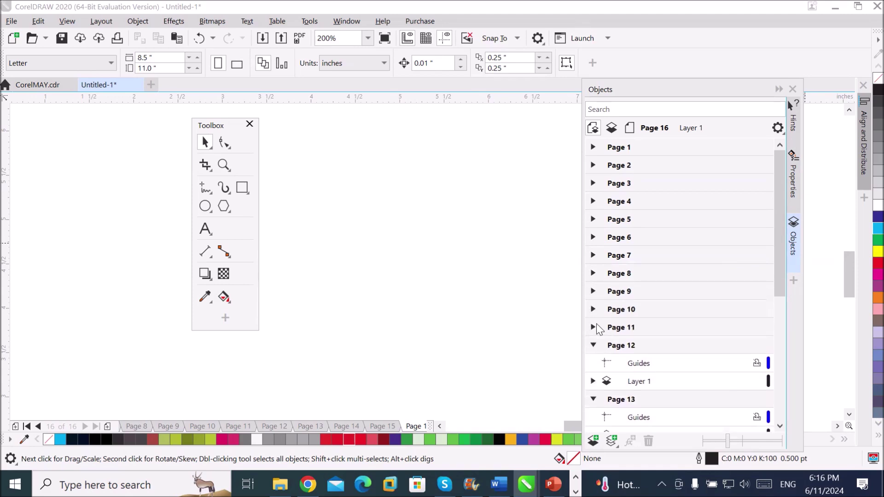
{"action": "left_click", "coordinate": [594, 346]}
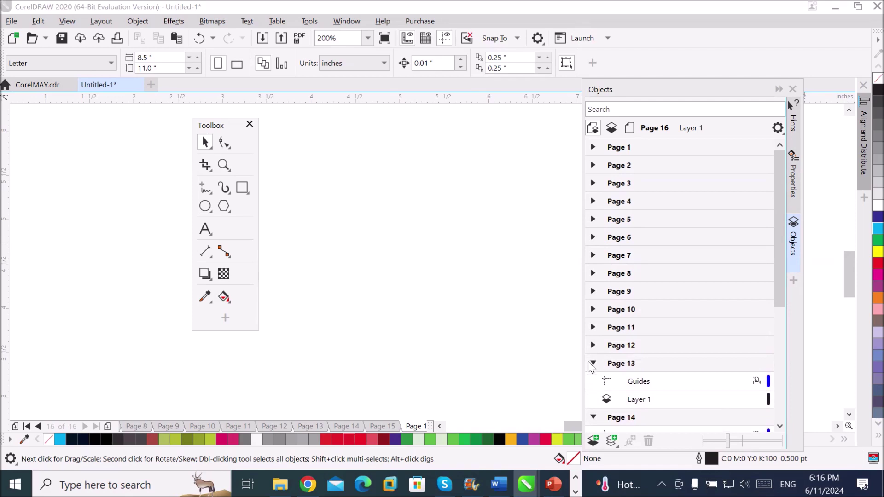
{"action": "left_click", "coordinate": [593, 364]}
{"action": "left_click", "coordinate": [593, 382]}
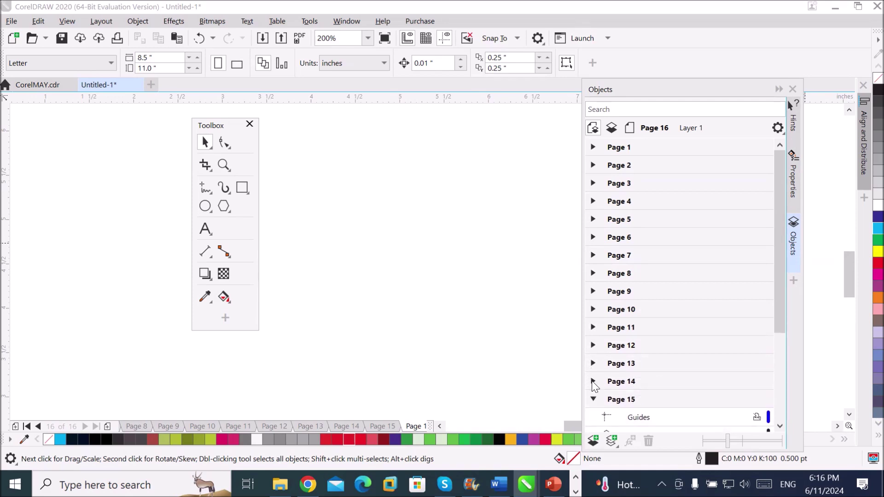
{"action": "left_click", "coordinate": [594, 400]}
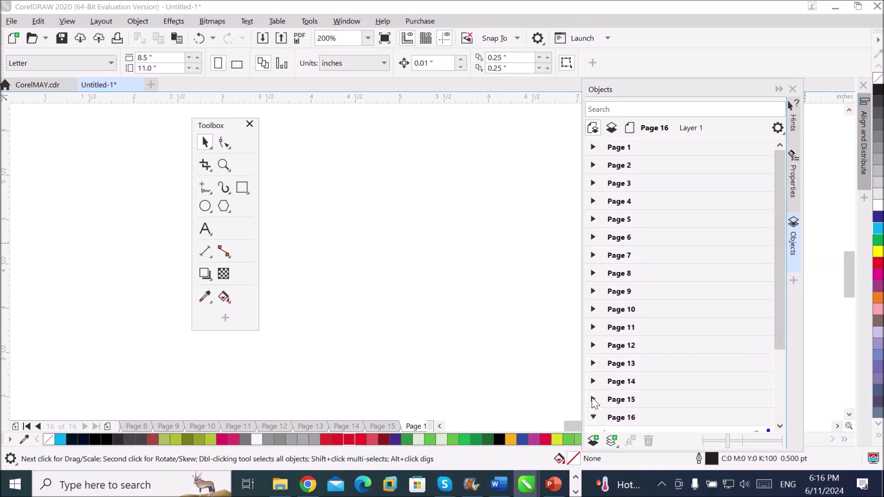
{"action": "left_click", "coordinate": [780, 426]}
{"action": "left_click", "coordinate": [780, 426]}
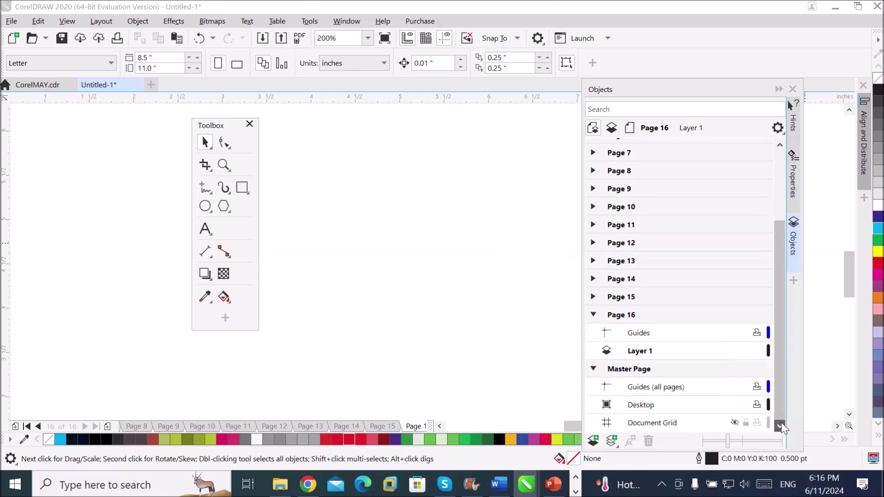
{"action": "left_click", "coordinate": [593, 315]}
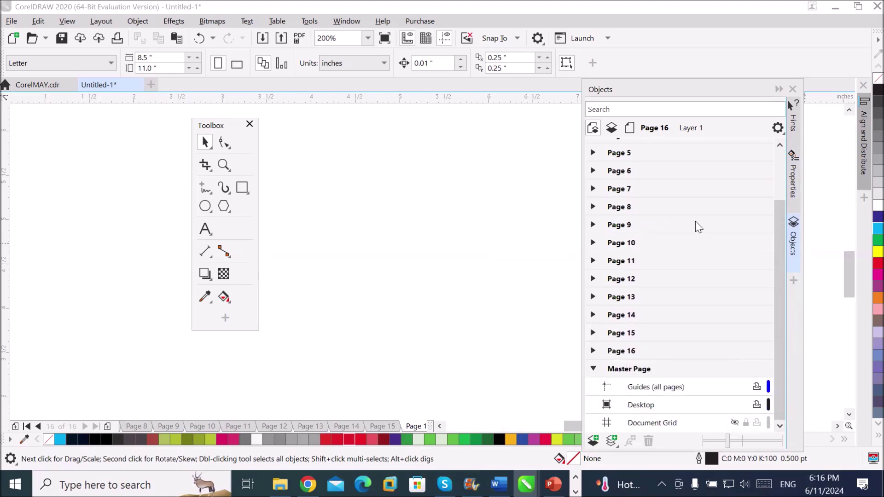
{"action": "left_click_drag", "start_coordinate": [777, 237], "coordinate": [789, 174]}
{"action": "left_click", "coordinate": [615, 152]}
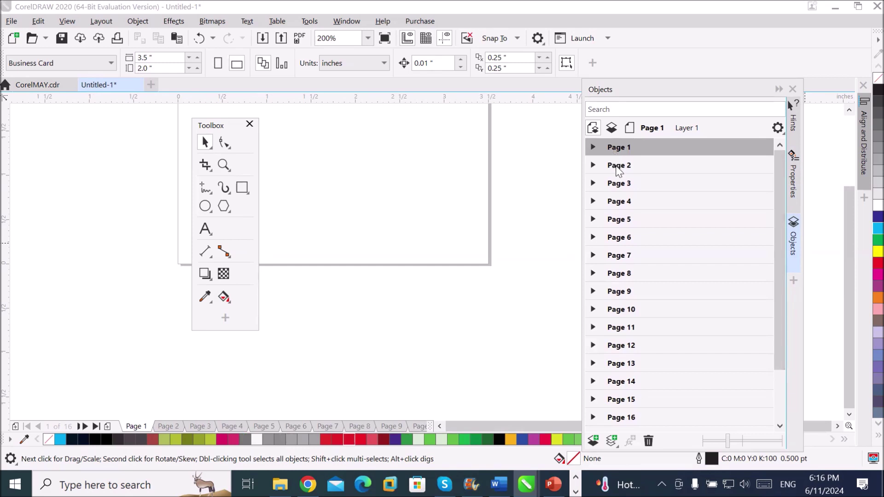
- Move through Pages 2 and 11 to Page 12, the ellipse-and-stroke logo page
{"action": "left_click", "coordinate": [619, 170]}
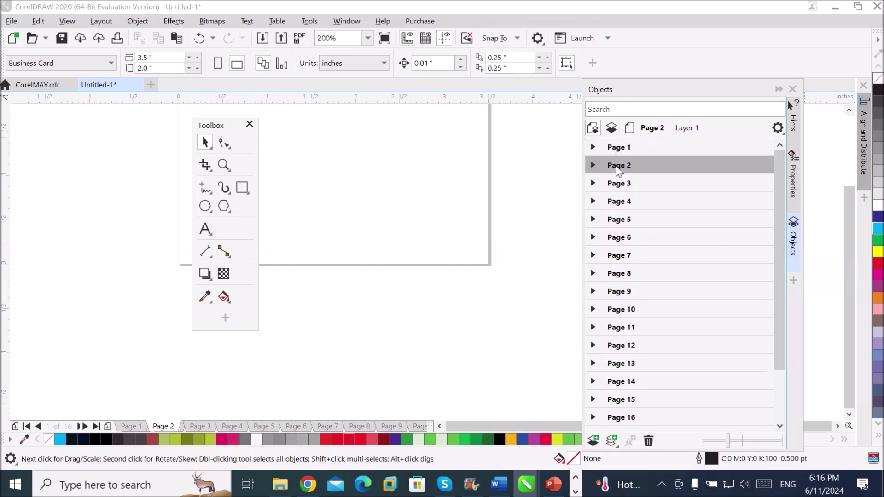
{"action": "left_click", "coordinate": [850, 112]}
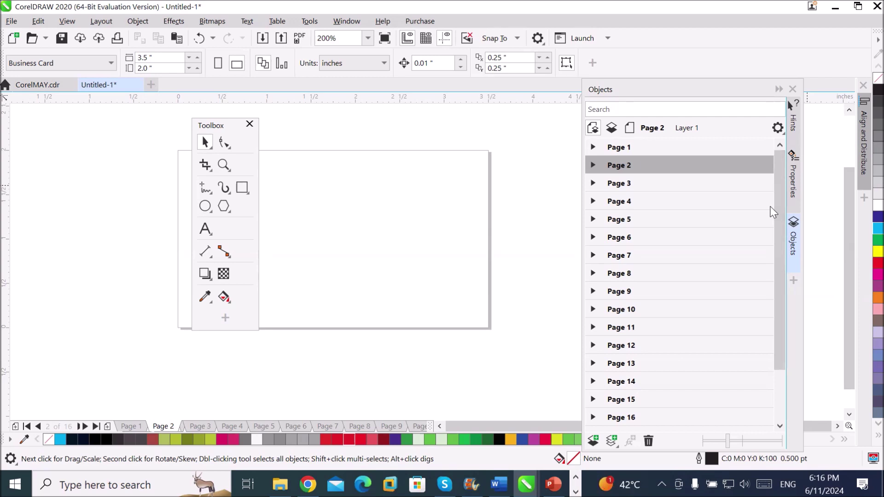
{"action": "left_click", "coordinate": [622, 329]}
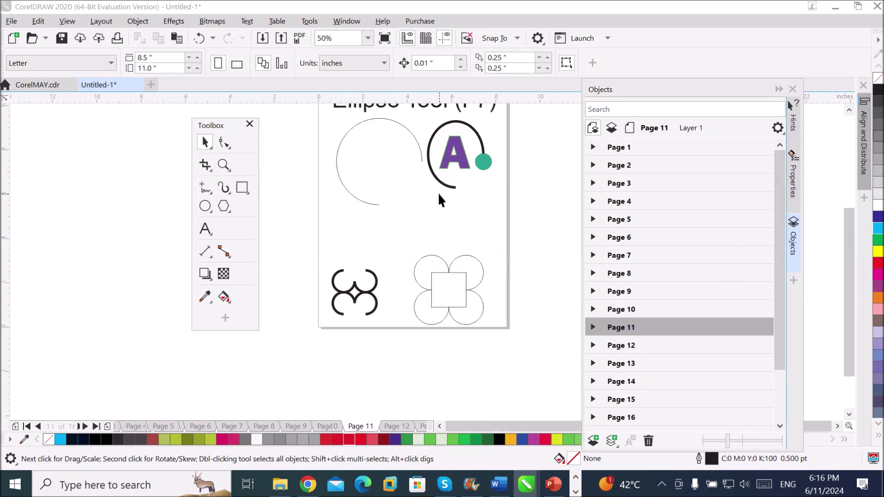
{"action": "left_click", "coordinate": [630, 349]}
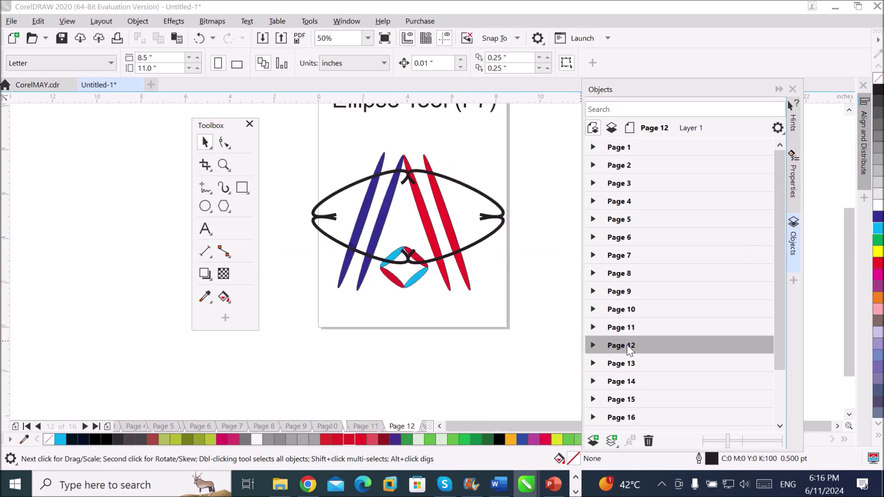
- Insert one Letter-size page after Page 12
{"action": "left_click", "coordinate": [105, 21]}
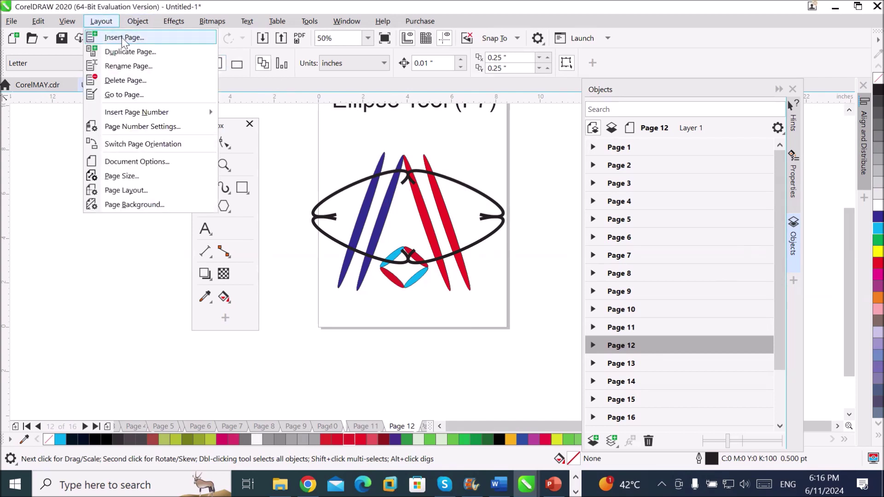
{"action": "left_click", "coordinate": [123, 37]}
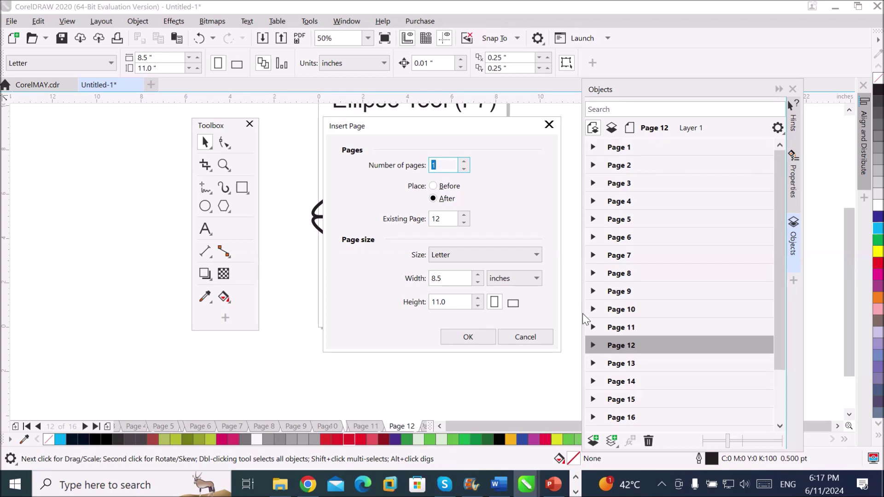
{"action": "left_click", "coordinate": [478, 337]}
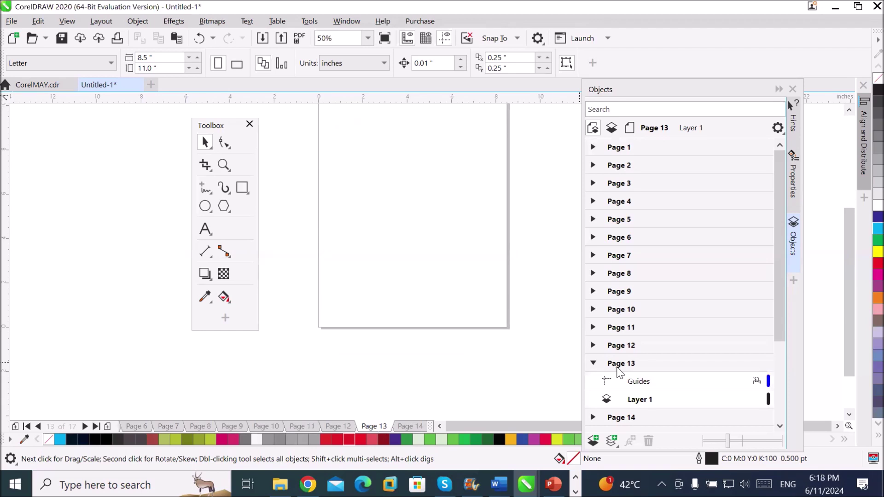
- Expand and then collapse the layer lists of Pages 13–17
{"action": "scroll", "coordinate": [613, 371], "scroll_direction": "down", "scroll_amount": 3}
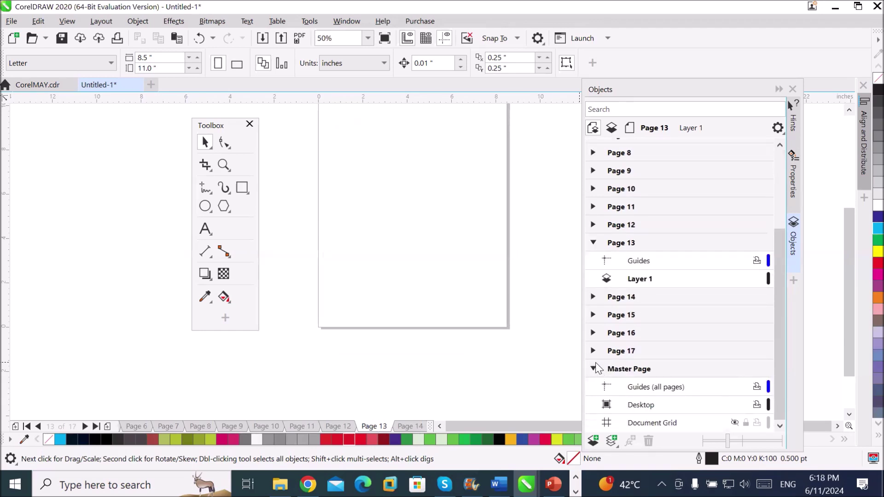
{"action": "left_click", "coordinate": [594, 352]}
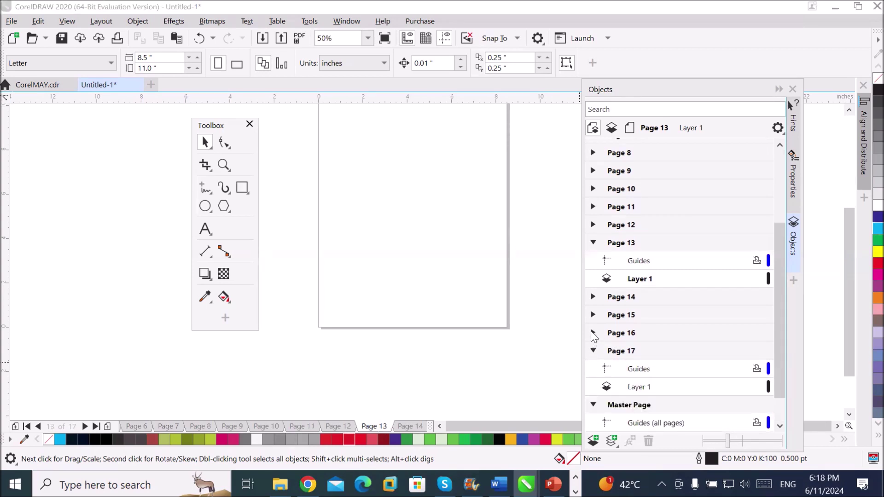
{"action": "left_click", "coordinate": [594, 333]}
{"action": "left_click", "coordinate": [593, 315]}
{"action": "left_click", "coordinate": [594, 297]}
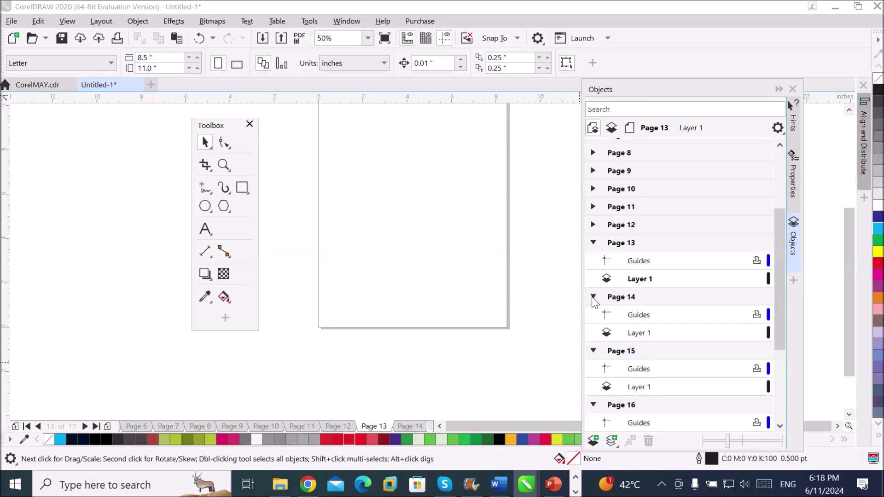
{"action": "left_click", "coordinate": [593, 242]}
{"action": "left_click", "coordinate": [593, 260]}
{"action": "left_click", "coordinate": [594, 279]}
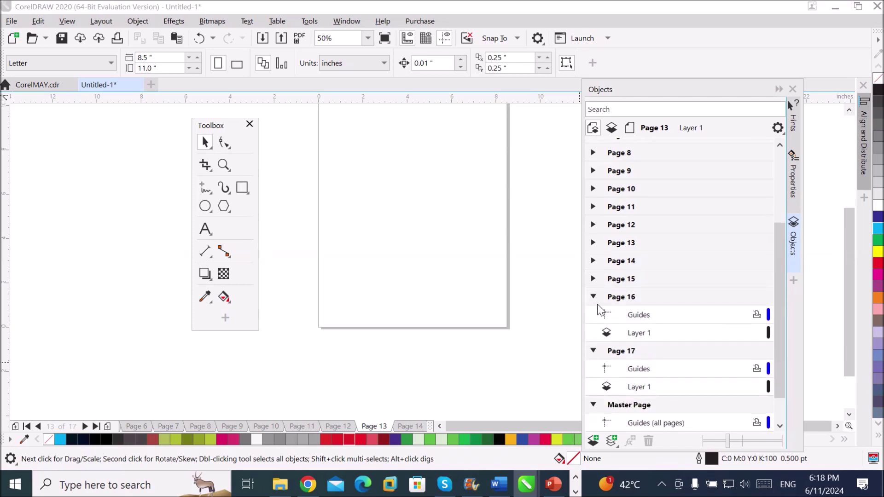
{"action": "left_click", "coordinate": [593, 298]}
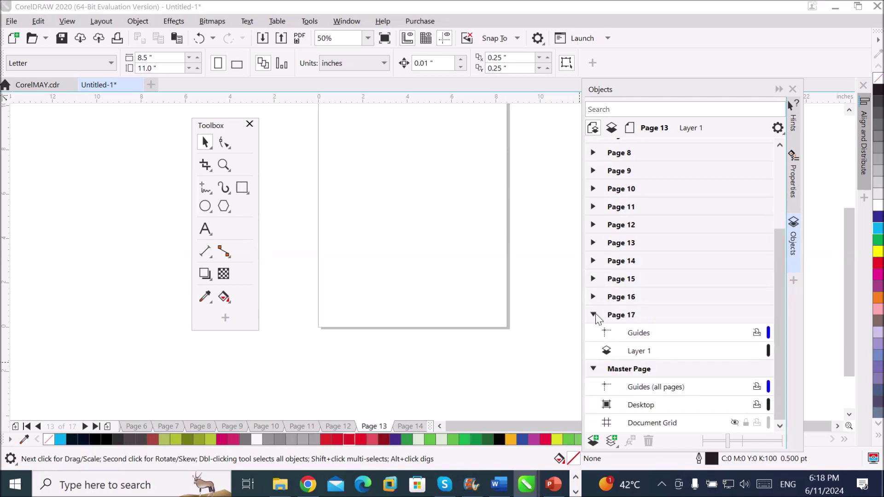
{"action": "left_click", "coordinate": [594, 315]}
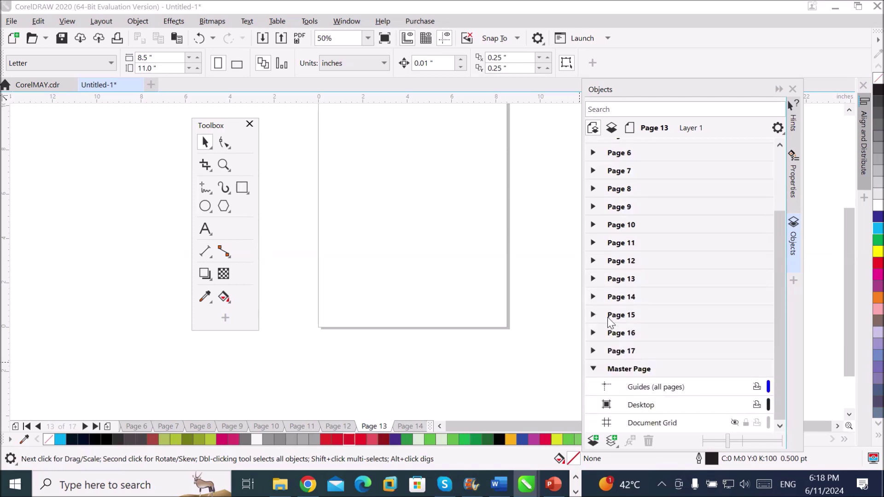
- Browse Pages 17, 11 and 10, then return to Page 12's ellipse drawing
{"action": "left_click", "coordinate": [624, 353]}
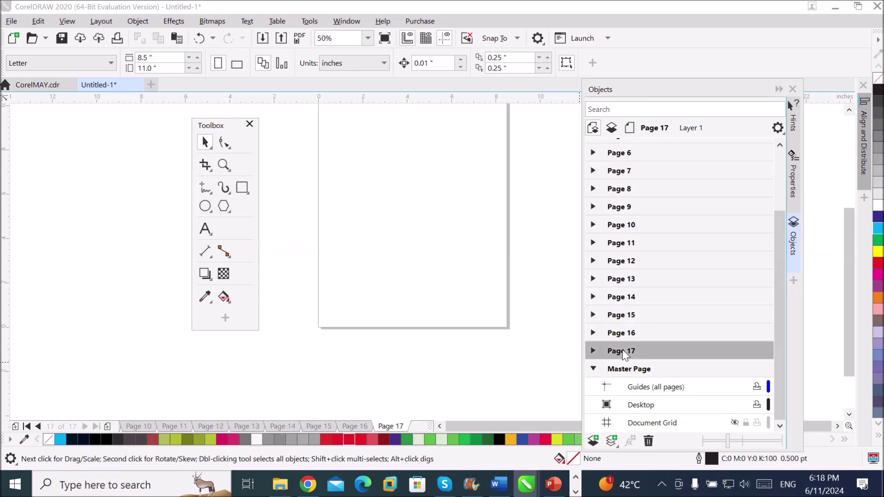
{"action": "left_click", "coordinate": [627, 244]}
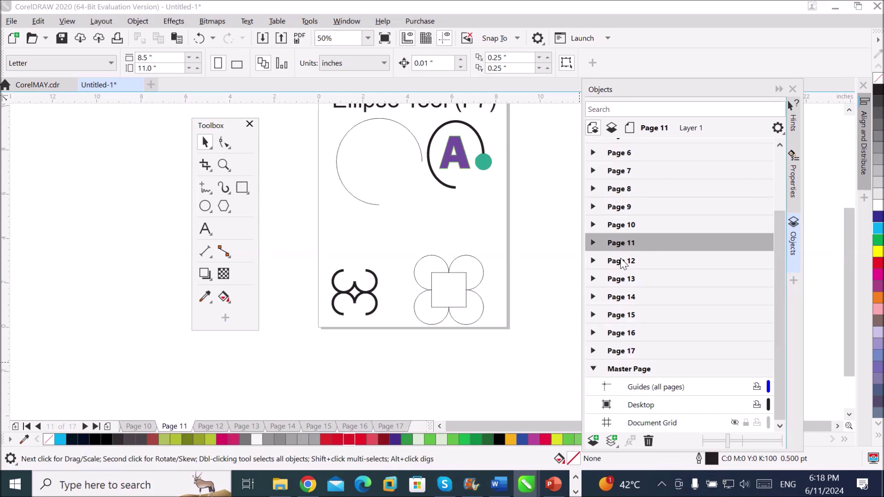
{"action": "left_click", "coordinate": [623, 264]}
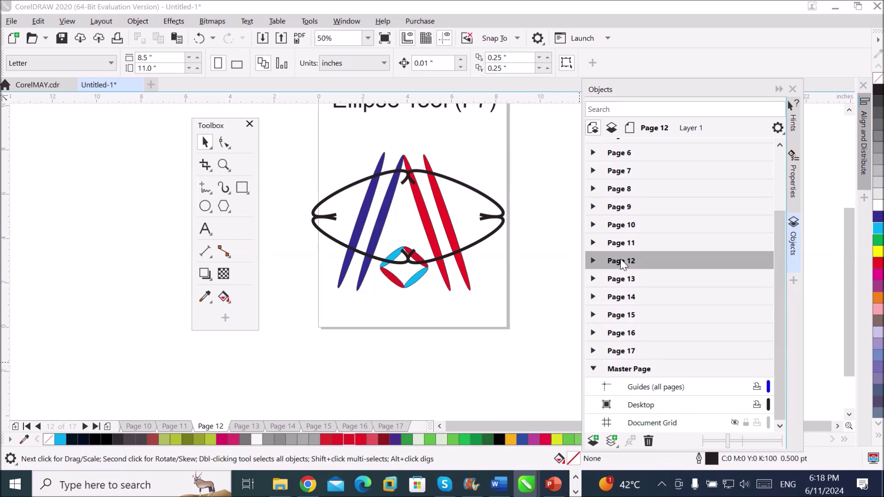
{"action": "left_click", "coordinate": [623, 244]}
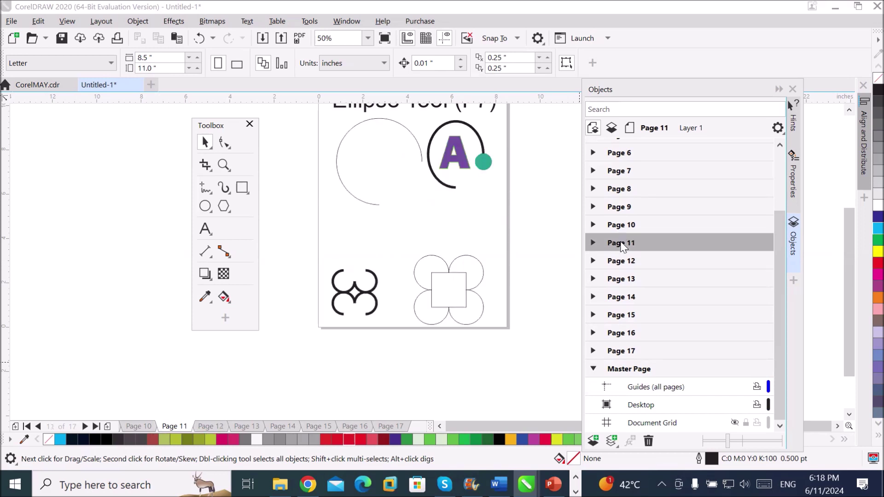
{"action": "left_click_drag", "start_coordinate": [622, 244], "coordinate": [628, 148]}
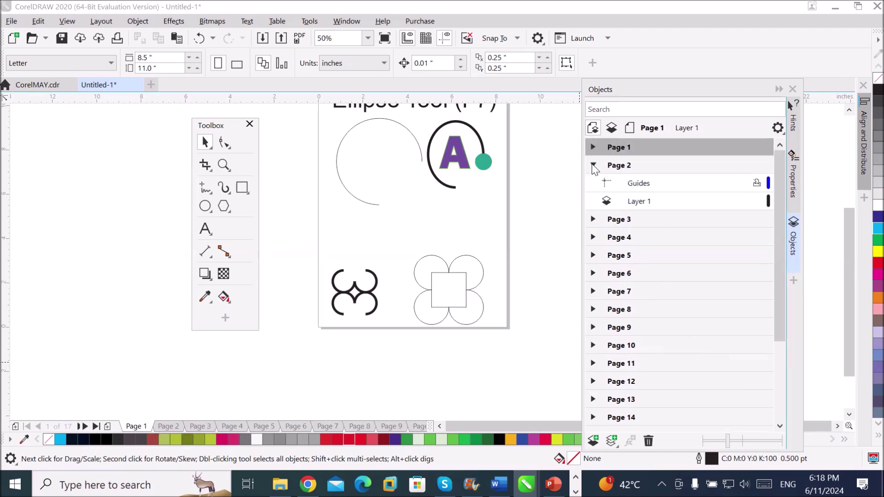
{"action": "left_click", "coordinate": [593, 166]}
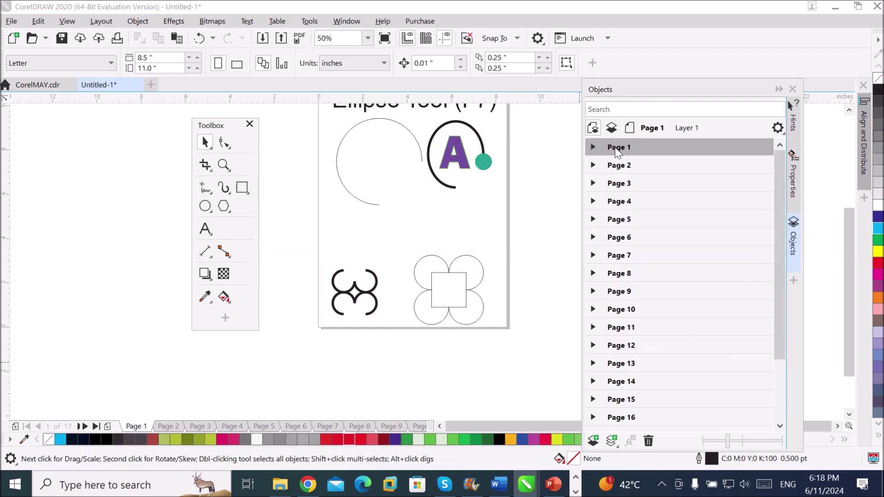
{"action": "left_click", "coordinate": [624, 310]}
{"action": "left_click", "coordinate": [621, 330]}
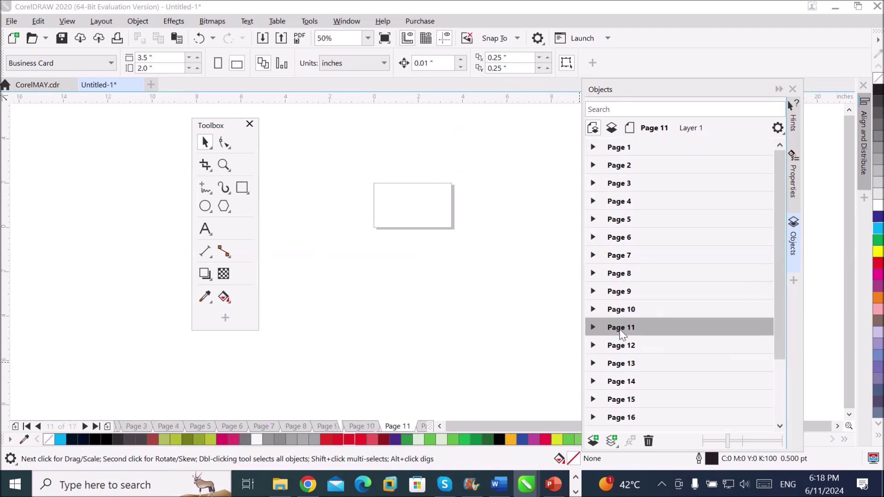
{"action": "left_click", "coordinate": [622, 346]}
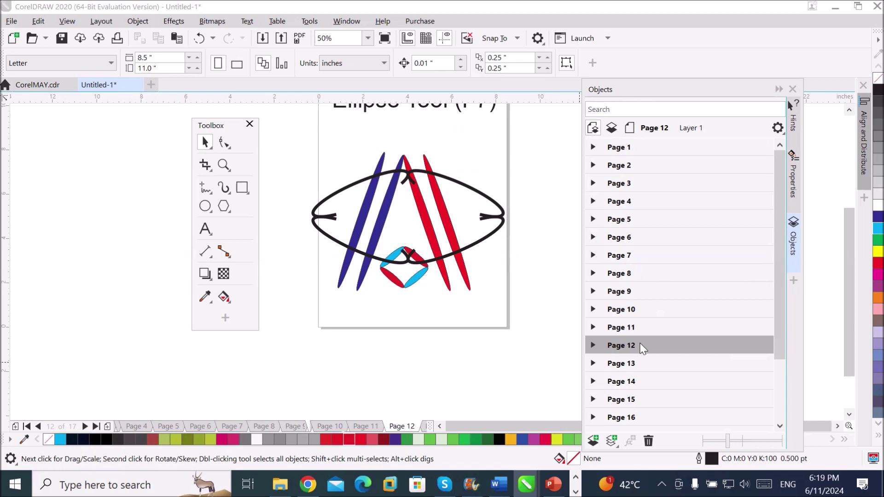
- Drag the ellipse-drawing page up to become Page 2, then check Pages 1 and 3
{"action": "left_click_drag", "start_coordinate": [641, 343], "coordinate": [645, 155]}
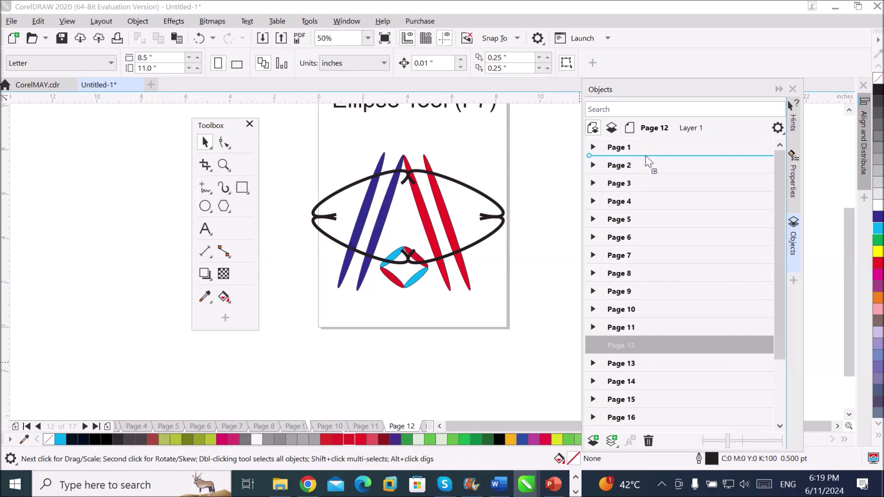
{"action": "left_click_drag", "start_coordinate": [649, 161], "coordinate": [649, 162]}
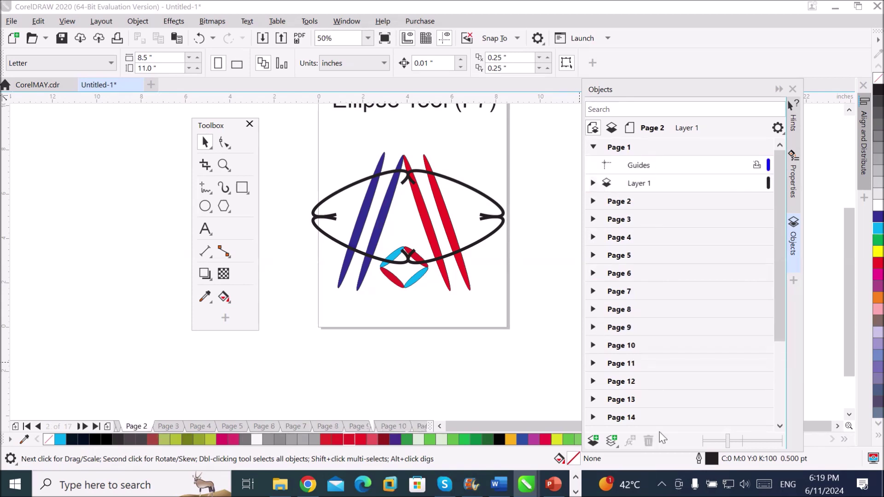
{"action": "left_click", "coordinate": [614, 205]}
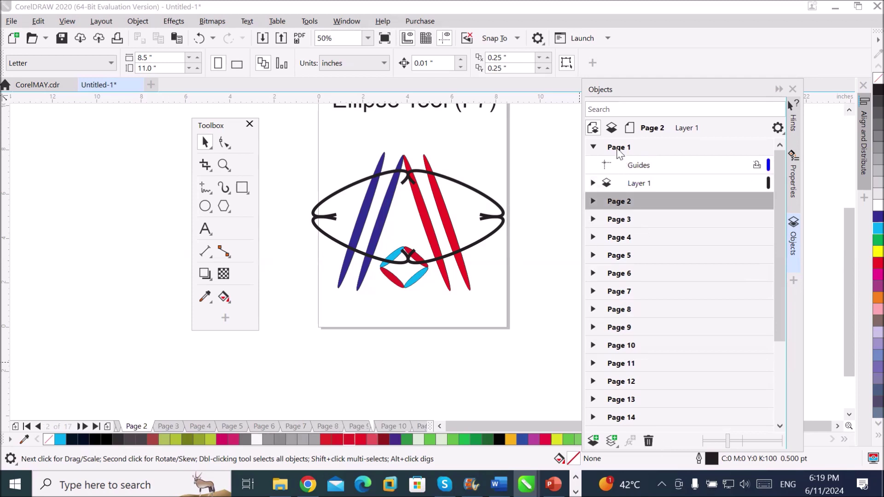
{"action": "left_click", "coordinate": [617, 148]}
{"action": "left_click", "coordinate": [616, 203]}
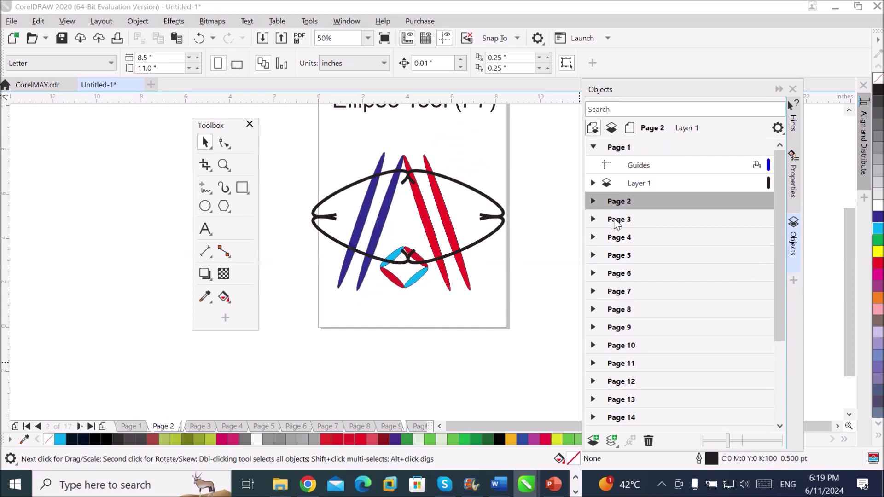
{"action": "left_click", "coordinate": [607, 221]}
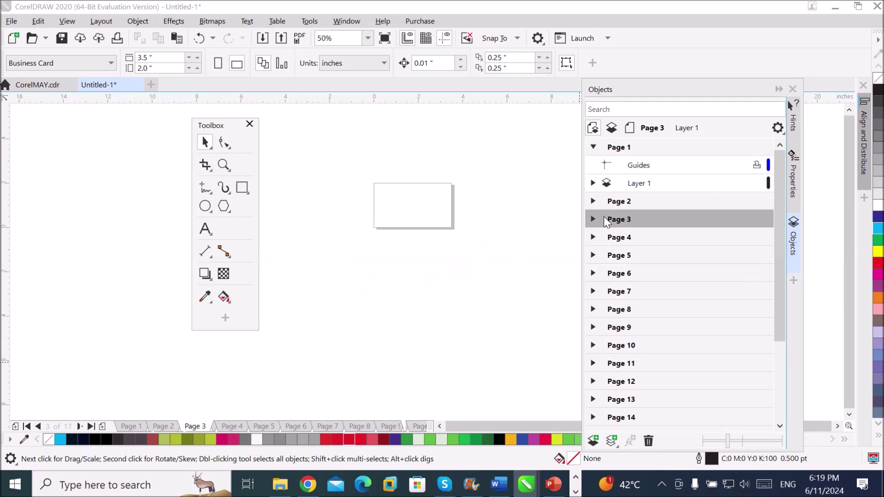
- Pass through Pages 1 and 3, collapsing Page 1, then go to blank Page 17
{"action": "left_click", "coordinate": [618, 148]}
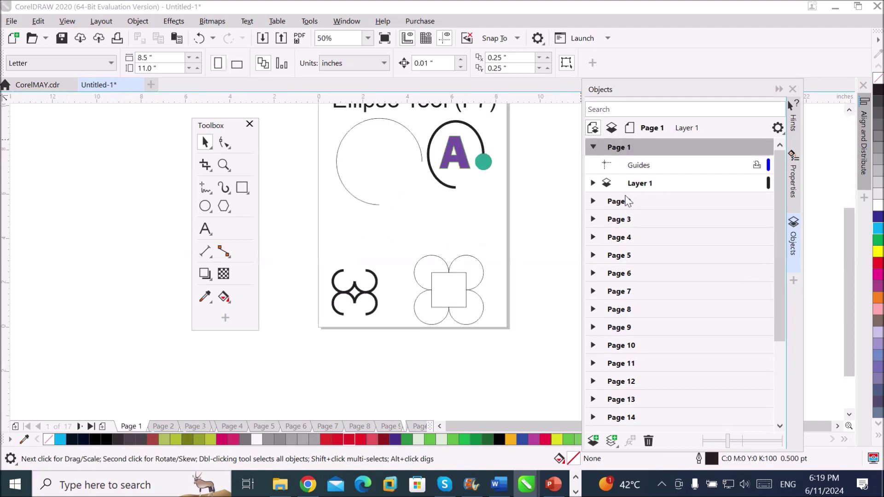
{"action": "left_click", "coordinate": [593, 151]}
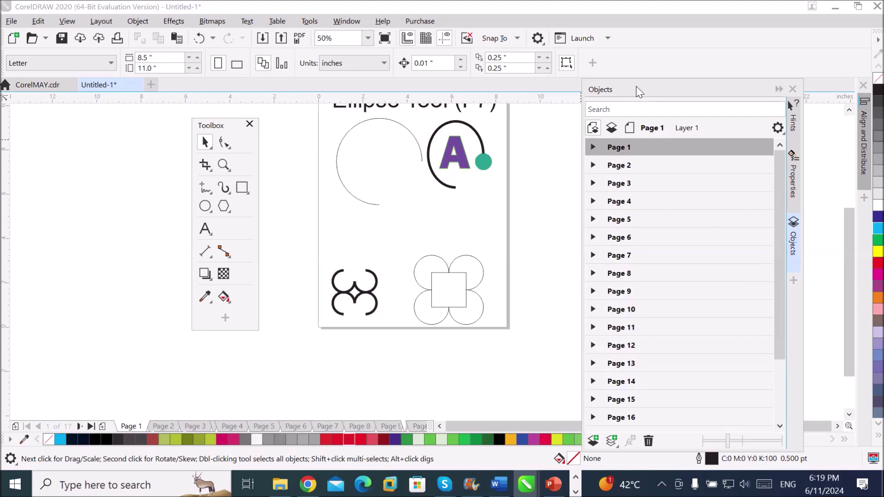
{"action": "left_click", "coordinate": [619, 183]}
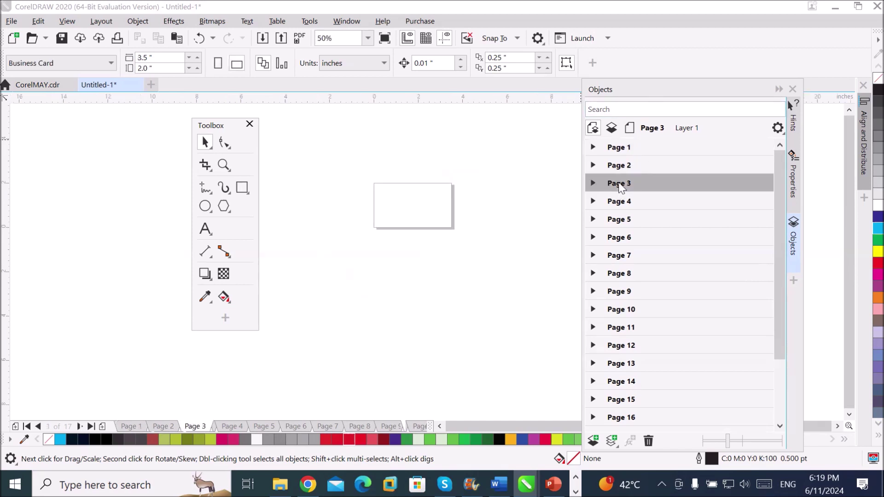
{"action": "left_click_drag", "start_coordinate": [777, 245], "coordinate": [781, 342]}
{"action": "left_click", "coordinate": [620, 352]}
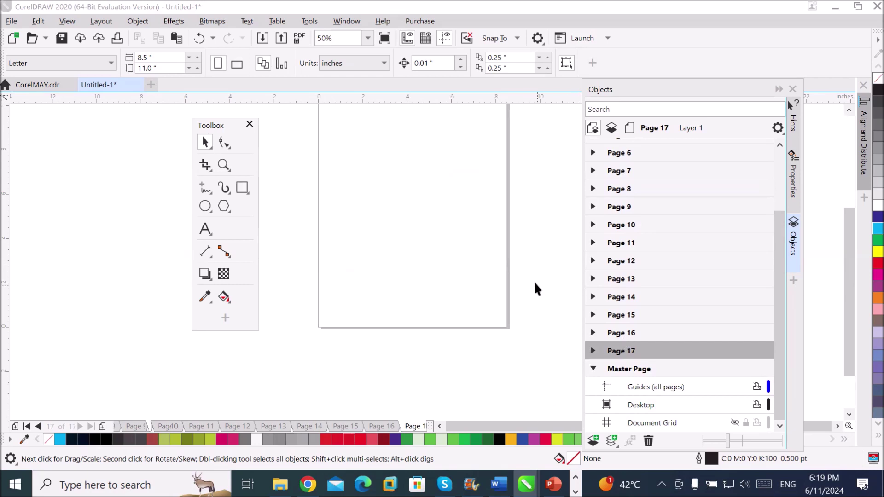
- Delete Page 17 and close the Windows news panel
{"action": "scroll", "coordinate": [526, 270], "scroll_direction": "down", "scroll_amount": 1}
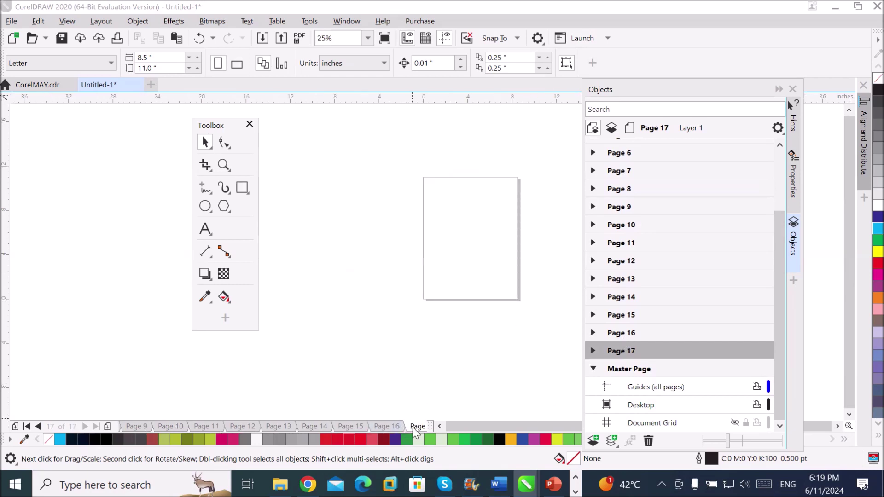
{"action": "right_click", "coordinate": [632, 357]}
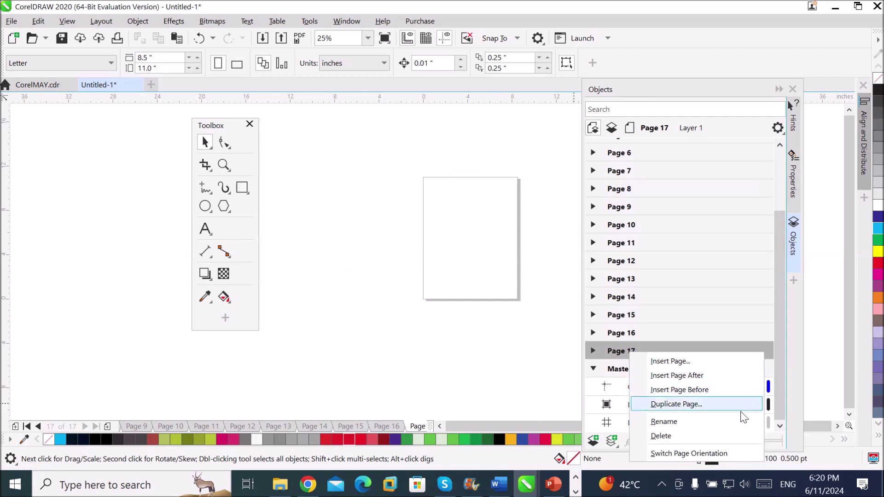
{"action": "left_click", "coordinate": [714, 438]}
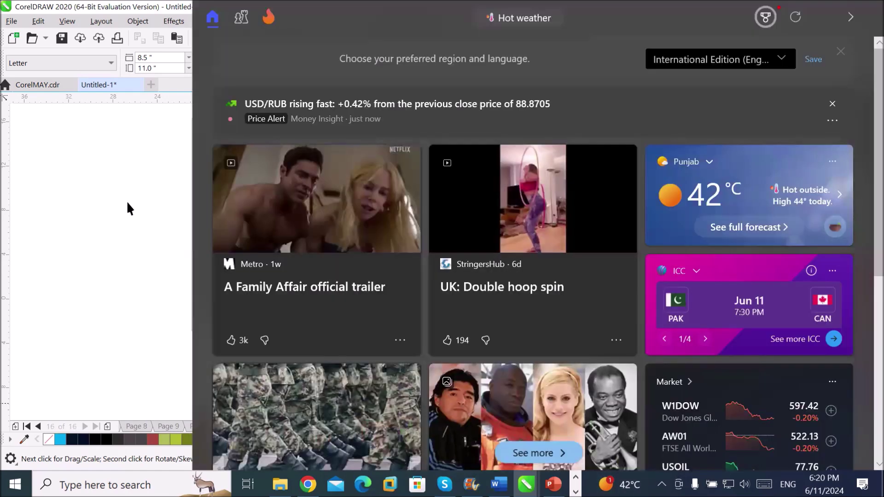
{"action": "left_click", "coordinate": [118, 211]}
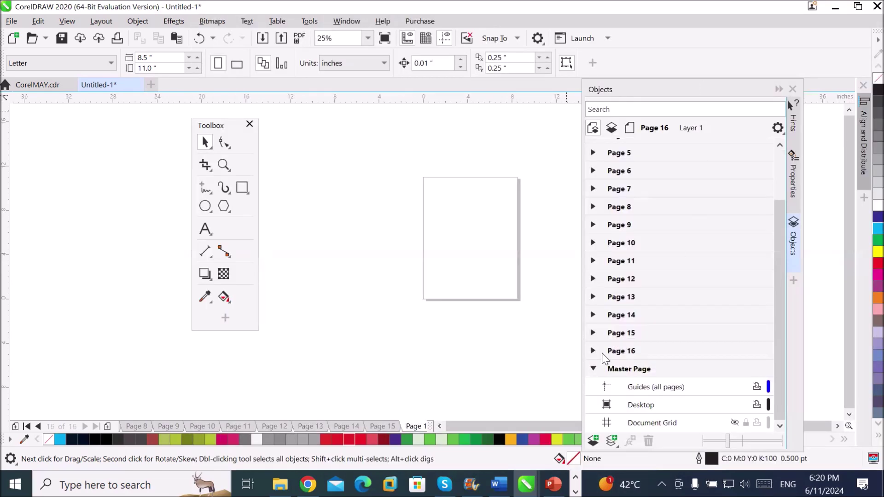
- Bring up Page 16's page actions and dismiss them without deleting
{"action": "left_click", "coordinate": [623, 352]}
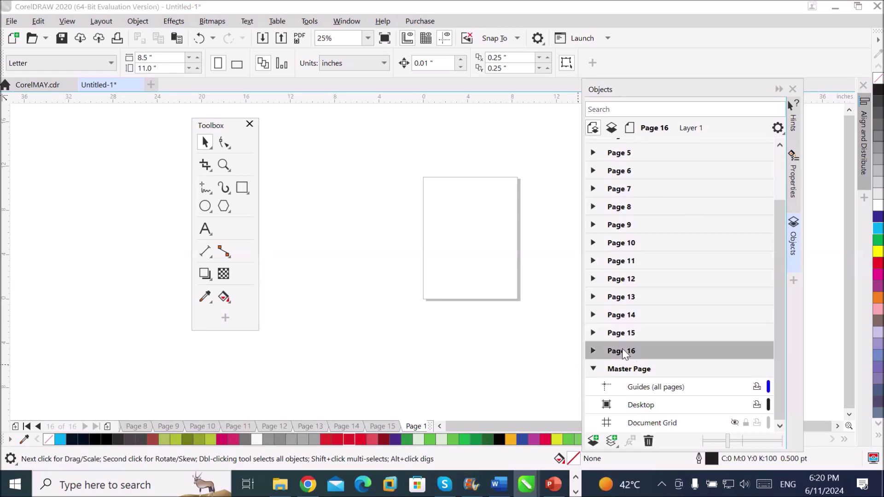
{"action": "right_click", "coordinate": [624, 354]}
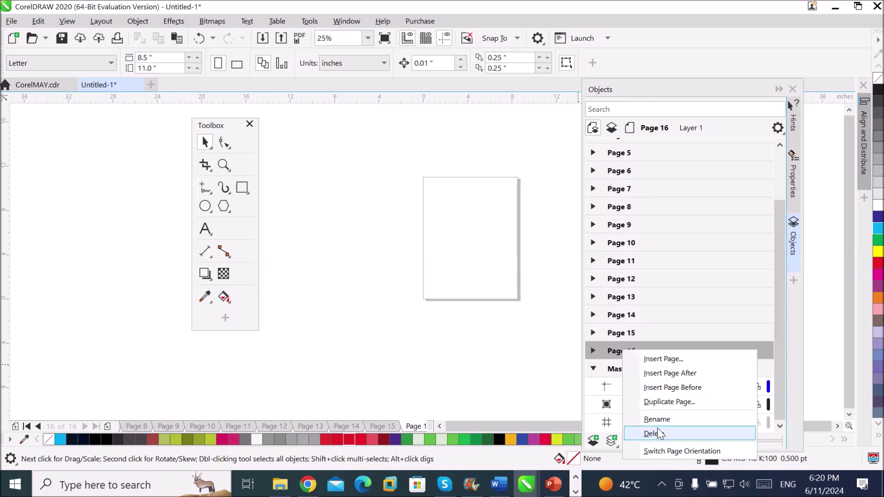
{"action": "left_click", "coordinate": [435, 397]}
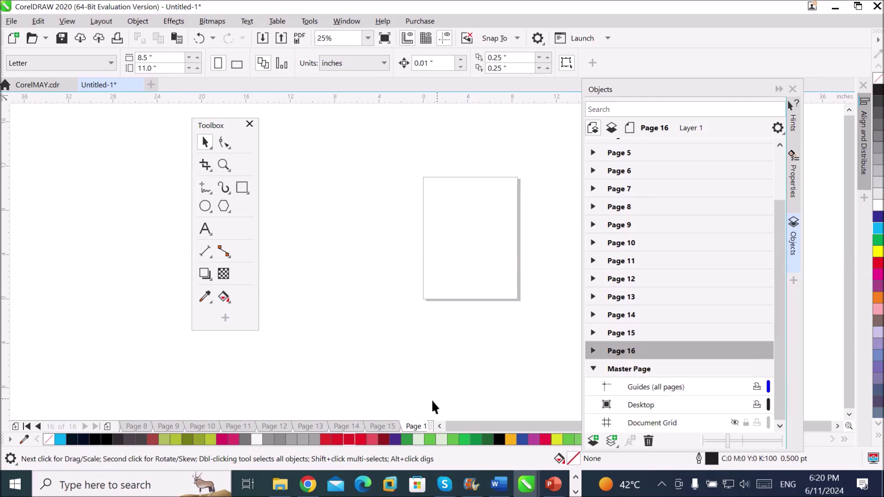
{"action": "right_click", "coordinate": [411, 428]}
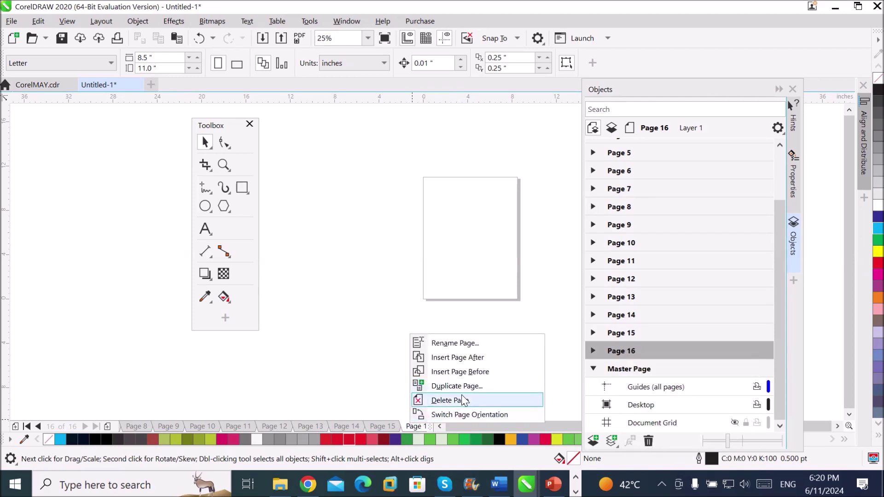
{"action": "left_click", "coordinate": [358, 360]}
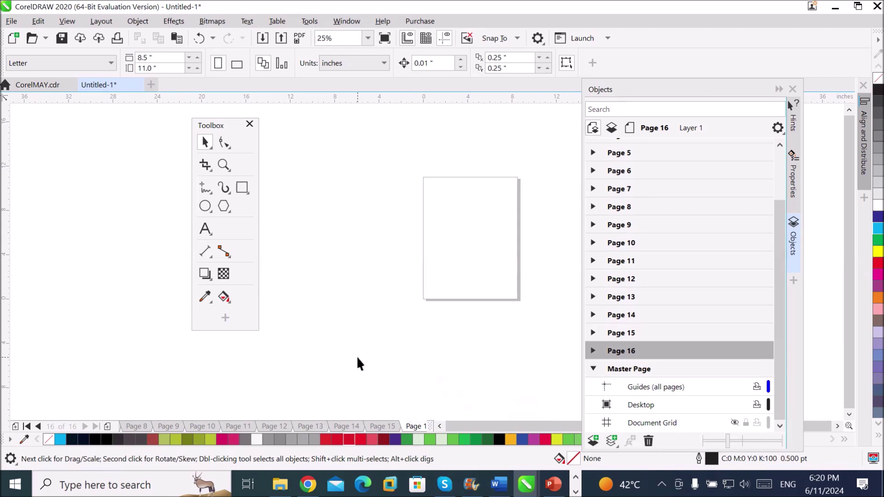
{"action": "left_click", "coordinate": [99, 24]}
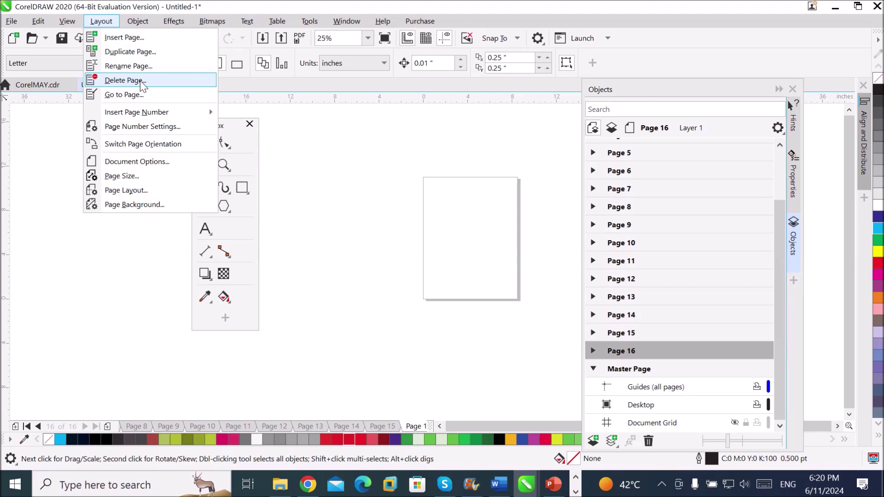
{"action": "left_click", "coordinate": [140, 81]}
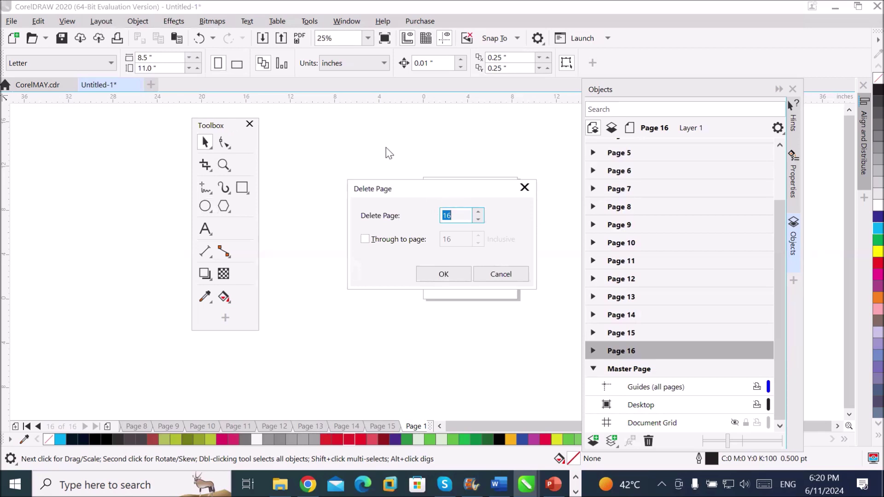
{"action": "left_click_drag", "start_coordinate": [430, 184], "coordinate": [381, 140]}
{"action": "left_click", "coordinate": [421, 171]}
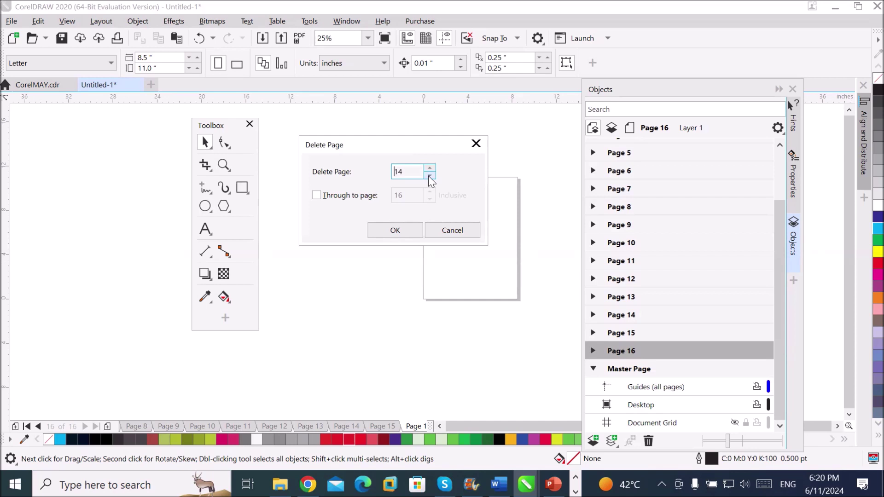
{"action": "scroll", "coordinate": [428, 176], "scroll_direction": "down", "scroll_amount": 5}
{"action": "scroll", "coordinate": [429, 176], "scroll_direction": "down", "scroll_amount": 1}
{"action": "left_click", "coordinate": [327, 196]}
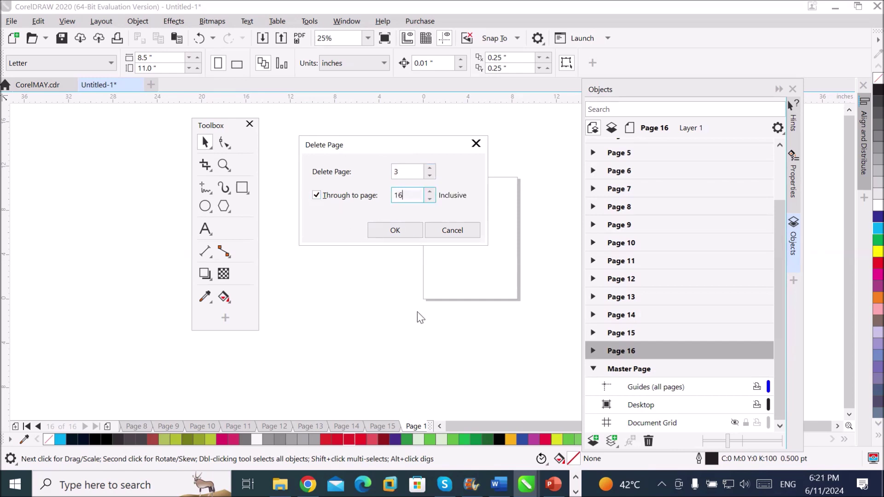
{"action": "left_click", "coordinate": [396, 230]}
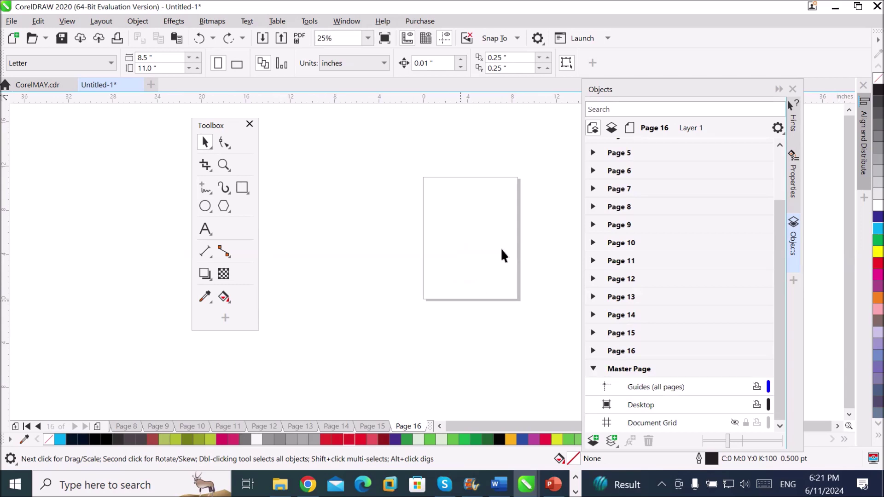
- Go through the page list and select Page 3, the business-card page
{"action": "left_click_drag", "start_coordinate": [778, 253], "coordinate": [786, 177]}
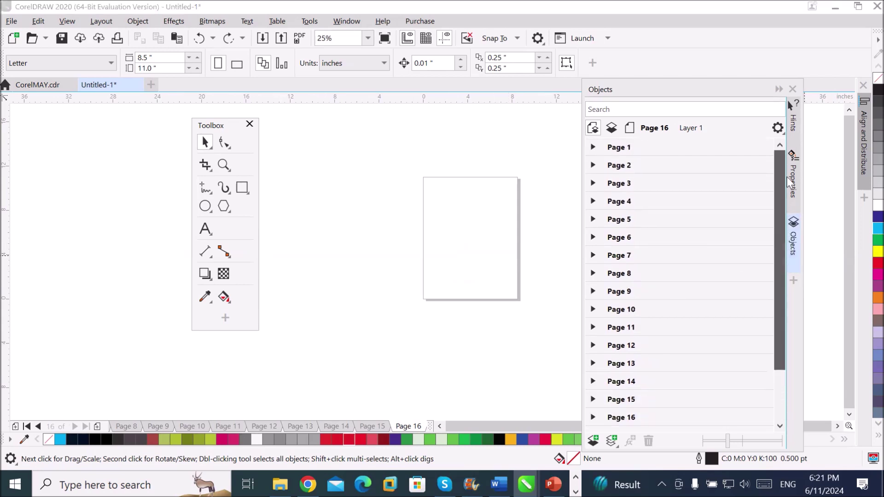
{"action": "left_click", "coordinate": [614, 151]}
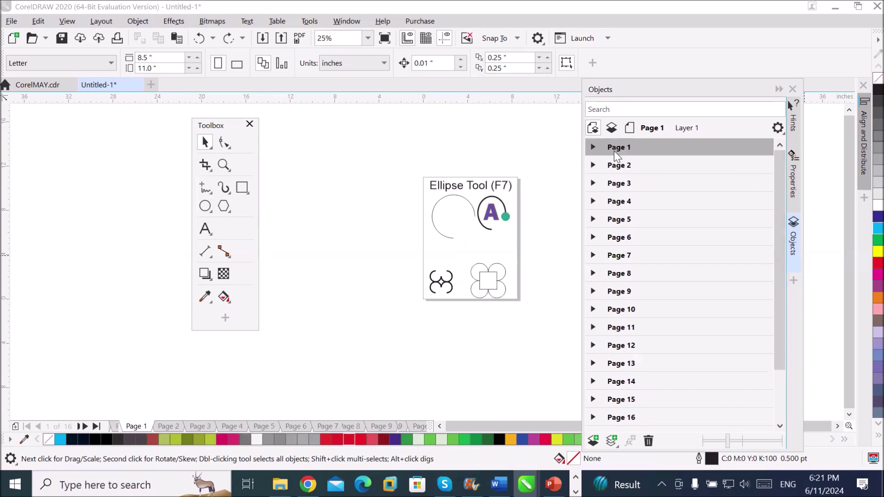
{"action": "left_click", "coordinate": [619, 170]}
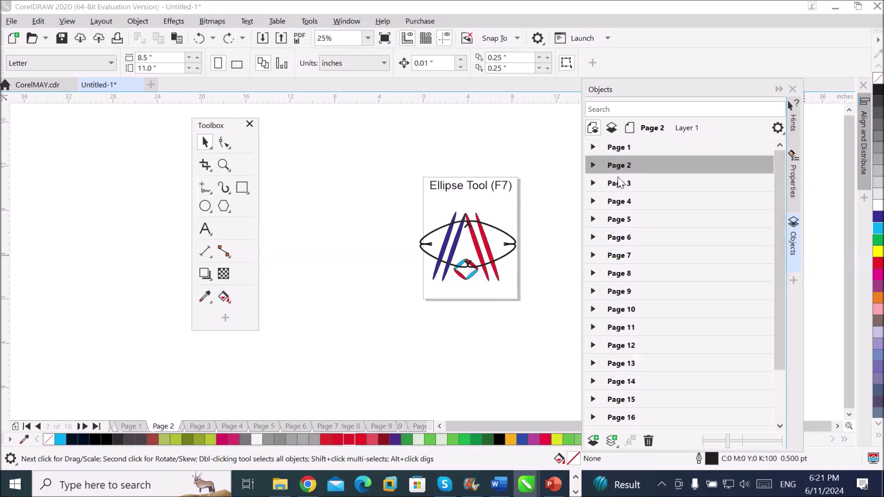
{"action": "left_click", "coordinate": [618, 185]}
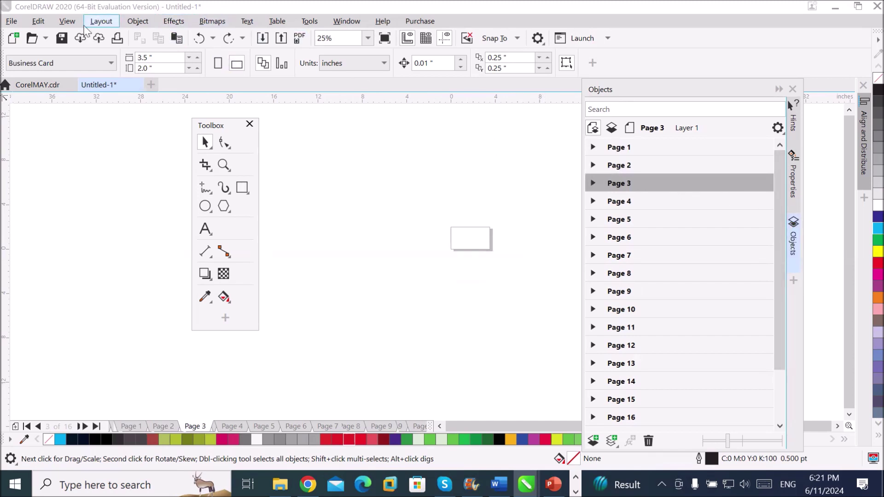
- Delete pages 3 through 16 using Delete Page with Through to page set to 16
{"action": "left_click", "coordinate": [101, 22]}
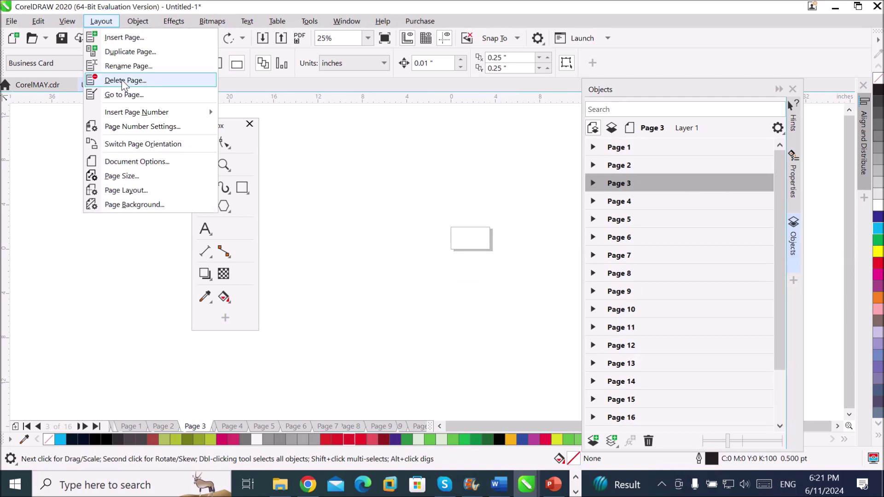
{"action": "left_click", "coordinate": [124, 81]}
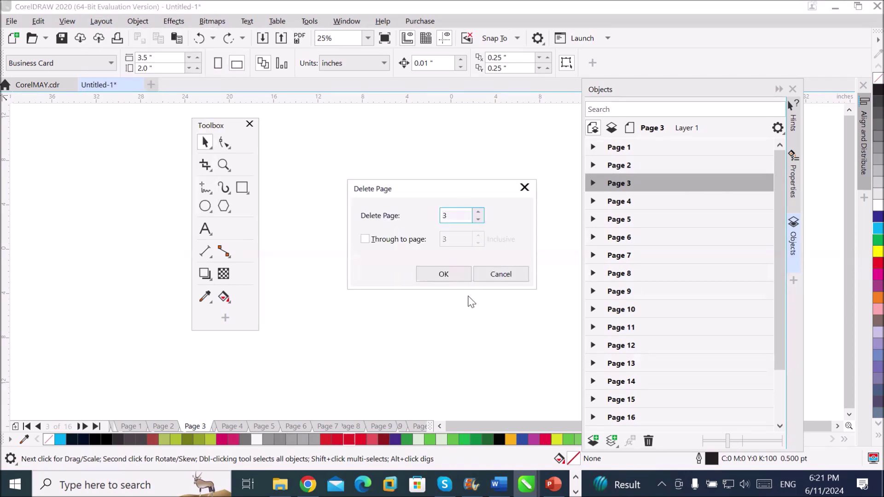
{"action": "left_click", "coordinate": [365, 239]}
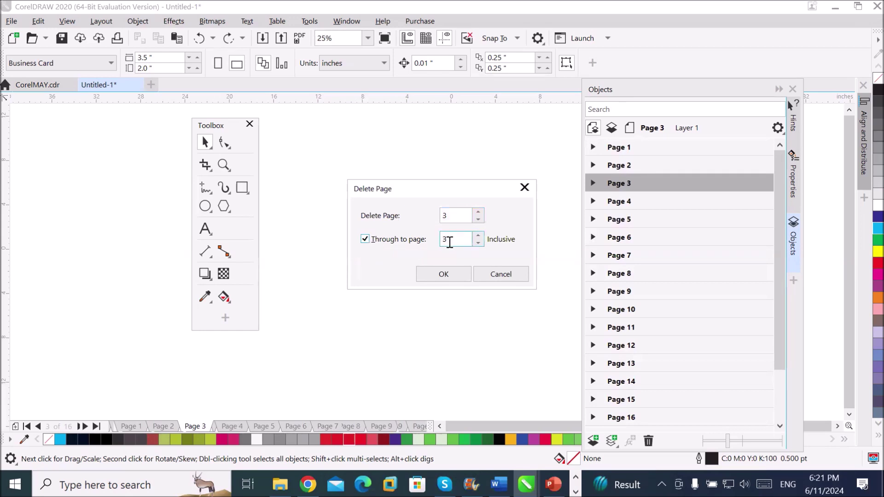
{"action": "left_click", "coordinate": [479, 235]}
{"action": "left_click", "coordinate": [479, 236]}
{"action": "left_click", "coordinate": [479, 236]}
{"action": "left_click", "coordinate": [478, 236]}
{"action": "left_click", "coordinate": [479, 236]}
{"action": "left_click", "coordinate": [479, 236]}
{"action": "left_click", "coordinate": [479, 236]}
{"action": "left_click", "coordinate": [479, 236]}
{"action": "left_click", "coordinate": [479, 236]}
{"action": "left_click", "coordinate": [479, 237]}
{"action": "left_click", "coordinate": [479, 236]}
{"action": "left_click", "coordinate": [447, 273]}
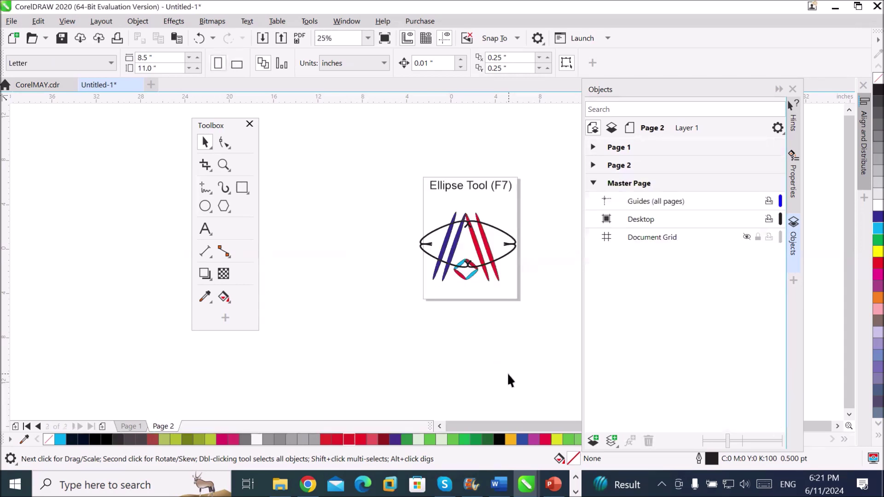
{"action": "left_click", "coordinate": [133, 430]}
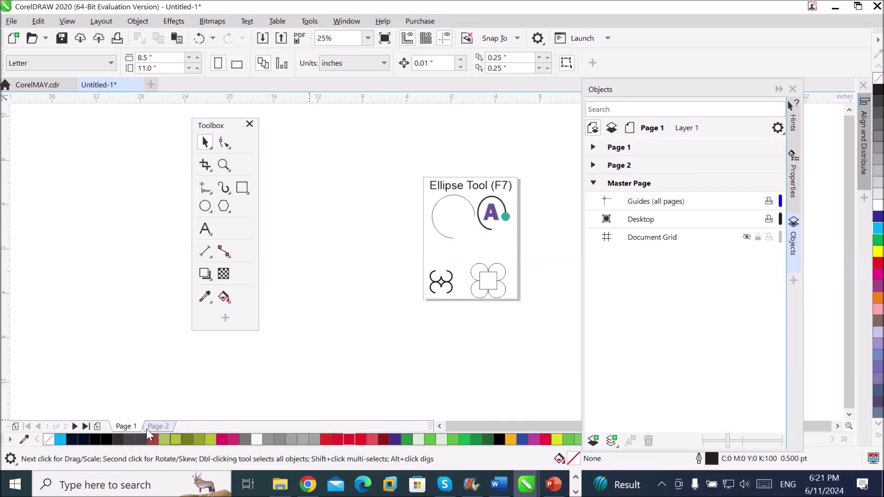
{"action": "left_click", "coordinate": [154, 427]}
{"action": "scroll", "coordinate": [554, 211], "scroll_direction": "up", "scroll_amount": 1}
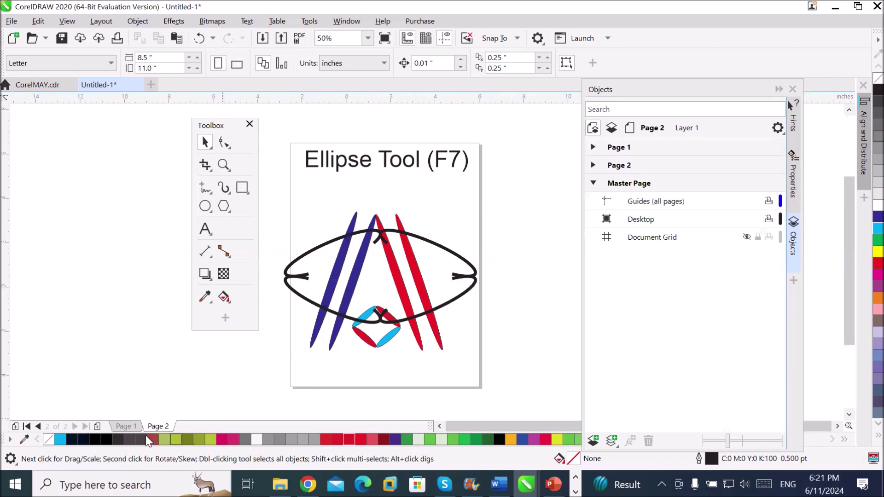
{"action": "right_click", "coordinate": [166, 425]}
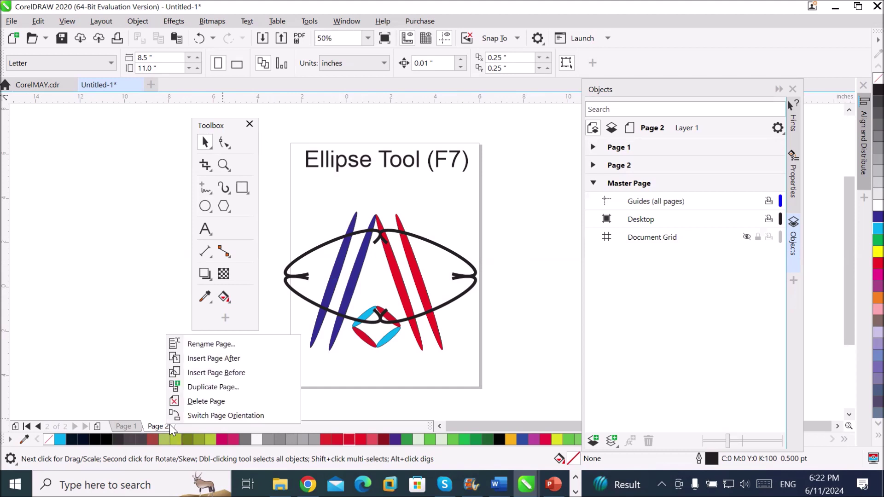
{"action": "left_click", "coordinate": [101, 22]}
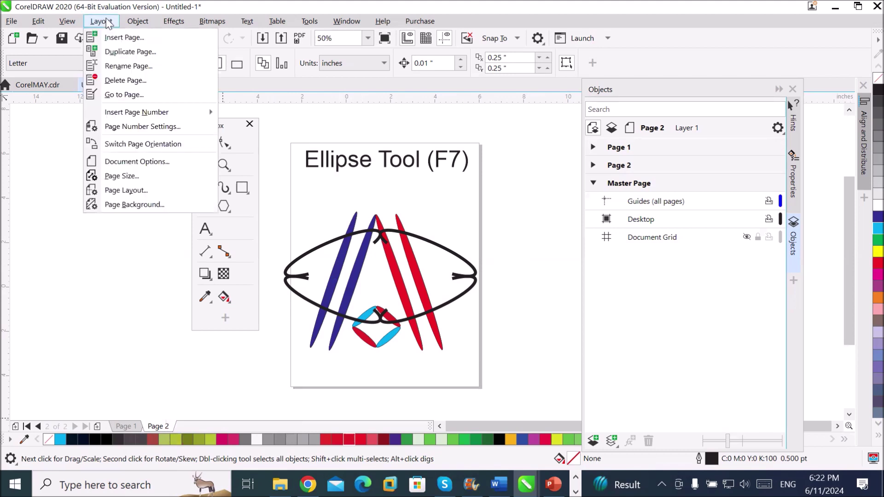
{"action": "left_click", "coordinate": [621, 167]}
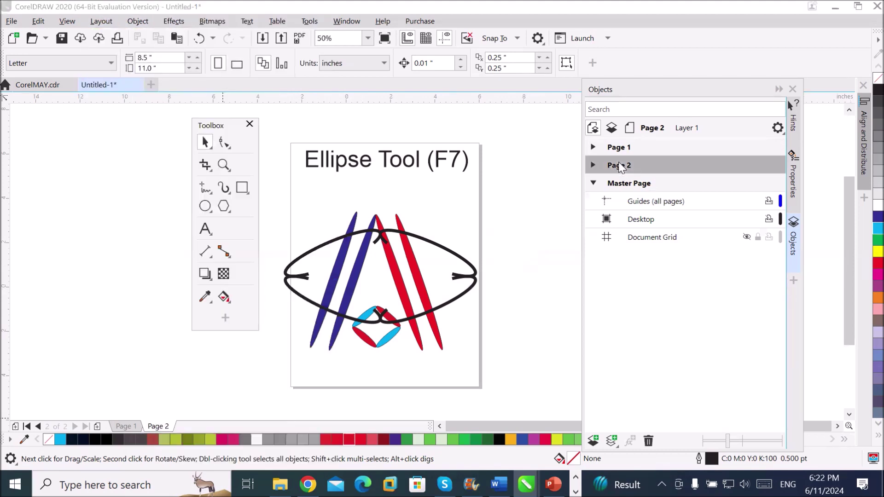
{"action": "right_click", "coordinate": [621, 167]}
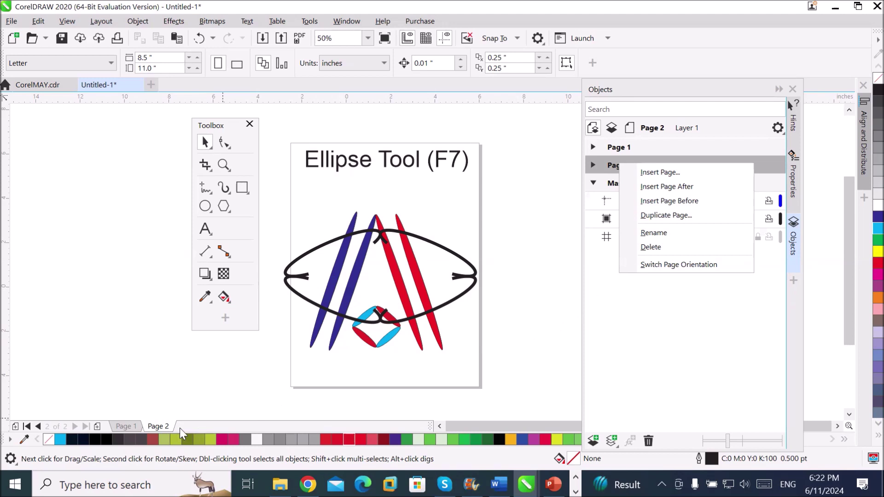
{"action": "left_click", "coordinate": [262, 389]}
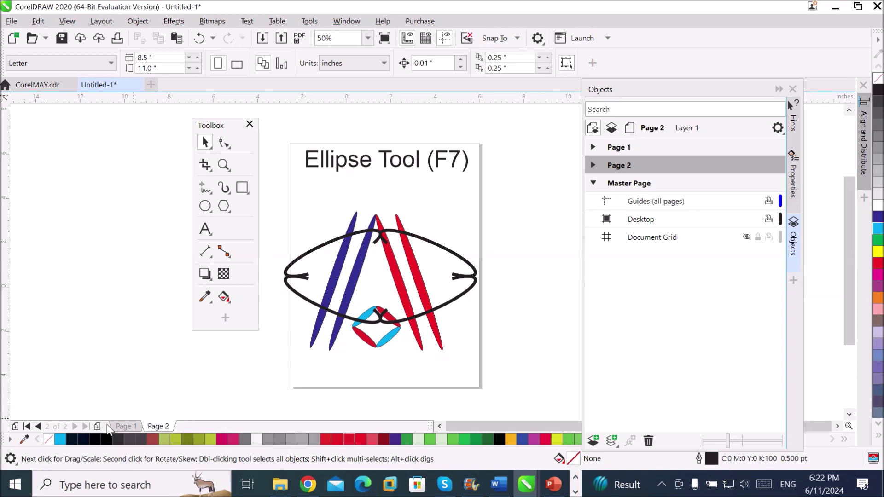
- Bring up the Duplicate Page dialog for Page 2 from the Layout menu
{"action": "right_click", "coordinate": [154, 427]}
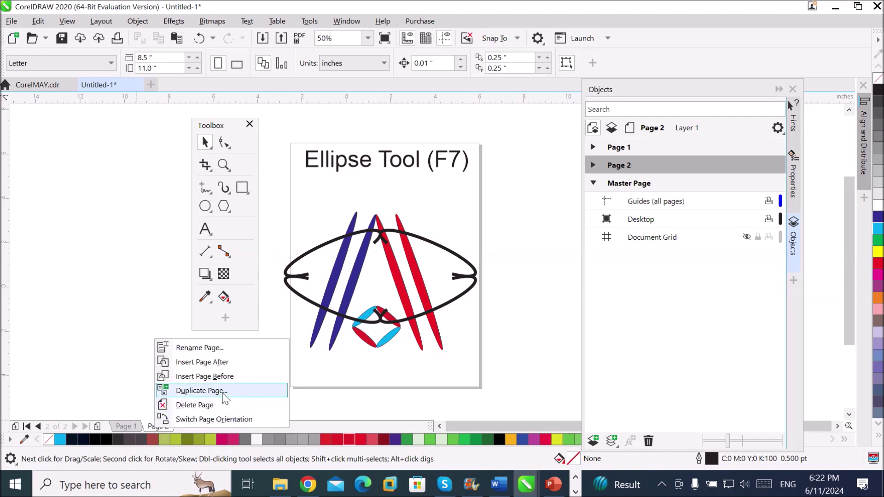
{"action": "right_click", "coordinate": [628, 168]}
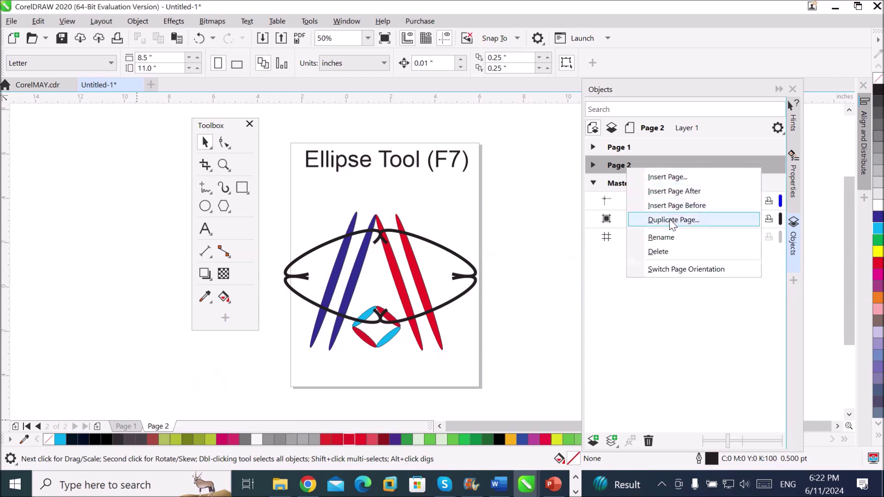
{"action": "left_click", "coordinate": [105, 23]}
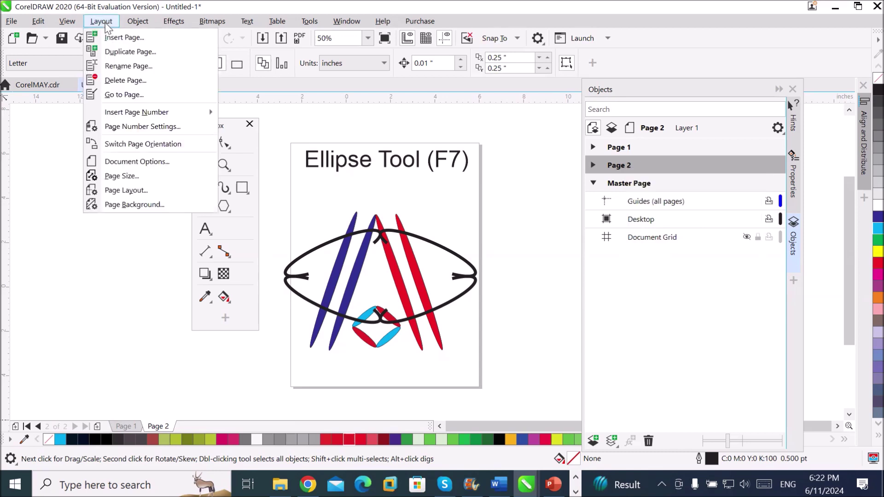
{"action": "left_click", "coordinate": [147, 57]}
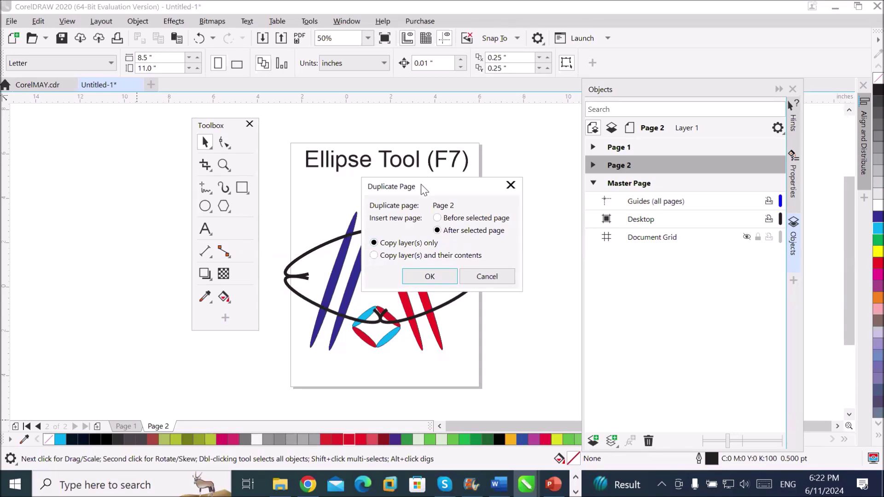
- Duplicate Page 2 as Page 3 after it, copying layers and their contents
{"action": "left_click_drag", "start_coordinate": [420, 184], "coordinate": [420, 133]}
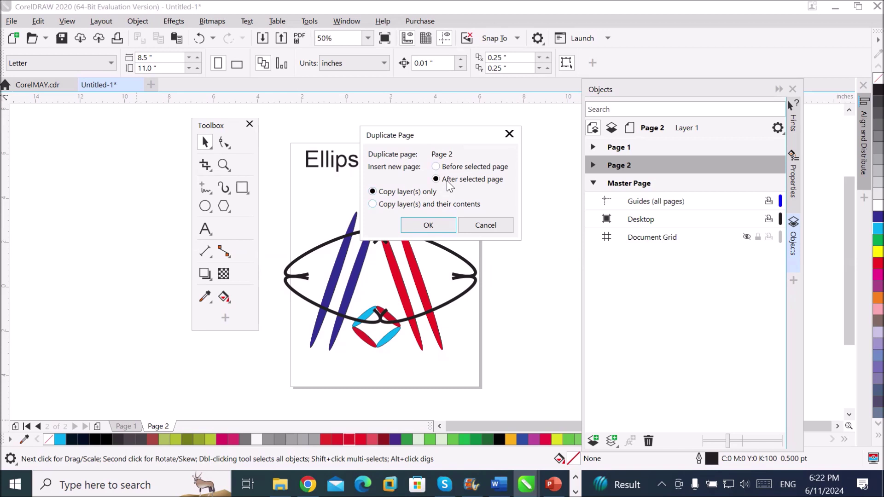
{"action": "left_click", "coordinate": [455, 172]}
{"action": "left_click", "coordinate": [454, 180]}
{"action": "left_click", "coordinate": [409, 205]}
{"action": "left_click", "coordinate": [417, 195]}
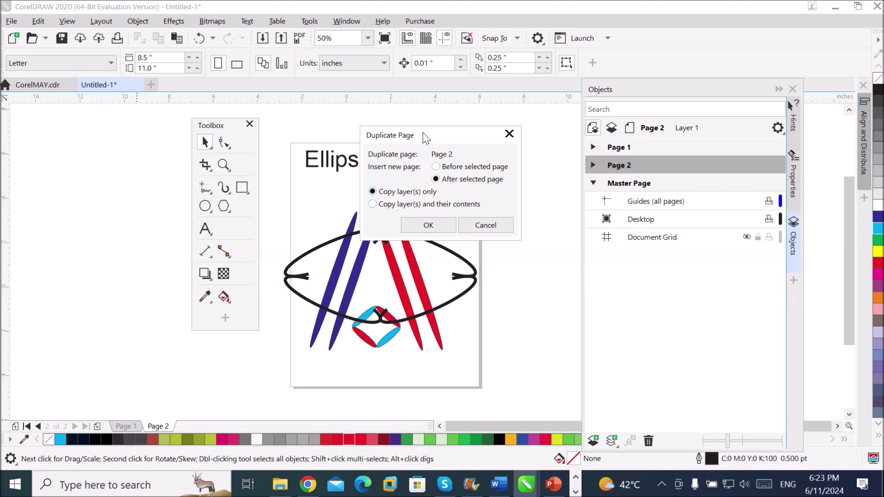
{"action": "left_click_drag", "start_coordinate": [401, 135], "coordinate": [188, 119]}
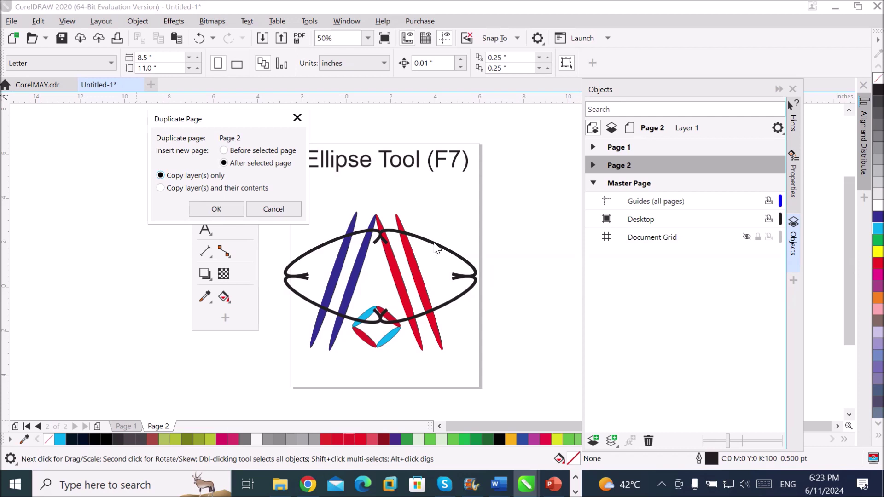
{"action": "left_click", "coordinate": [233, 190]}
{"action": "left_click", "coordinate": [198, 177]}
{"action": "left_click", "coordinate": [247, 187]}
{"action": "left_click", "coordinate": [237, 207]}
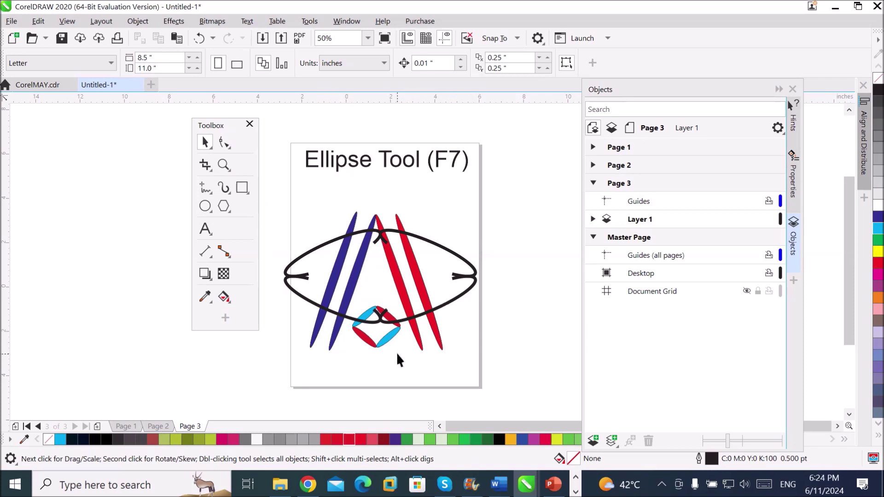
- Select the four black ellipse arcs and rotate them about 90° to stand upright
{"action": "left_click", "coordinate": [435, 249]}
{"action": "left_click", "coordinate": [431, 305]}
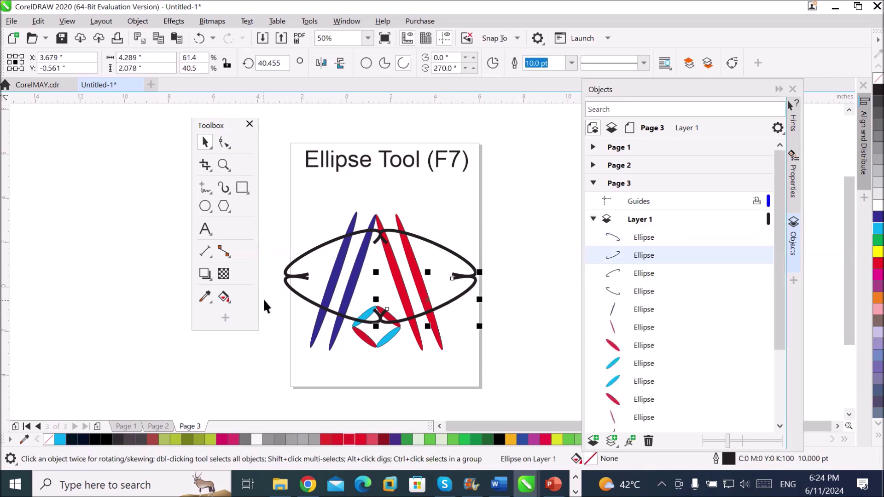
{"action": "left_click", "coordinate": [304, 298]}
{"action": "left_click", "coordinate": [319, 249], "text": "shift"}
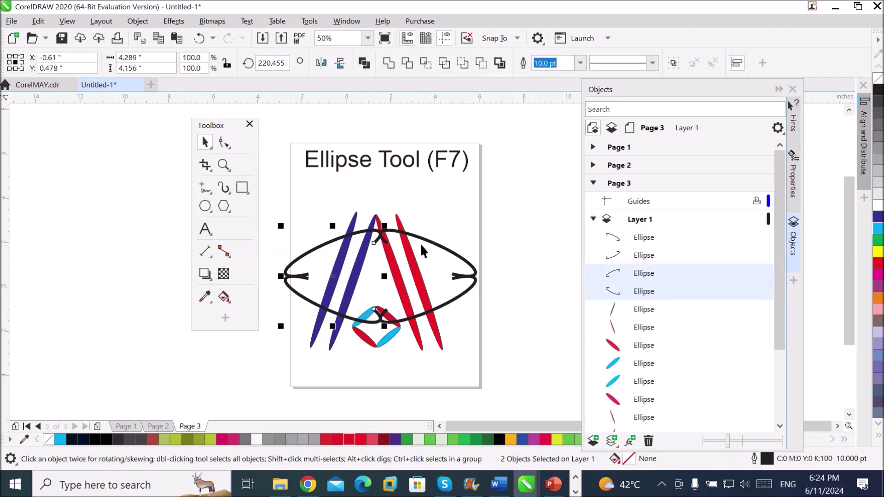
{"action": "left_click", "coordinate": [419, 242], "text": "shift"}
{"action": "left_click", "coordinate": [456, 295], "text": "shift"}
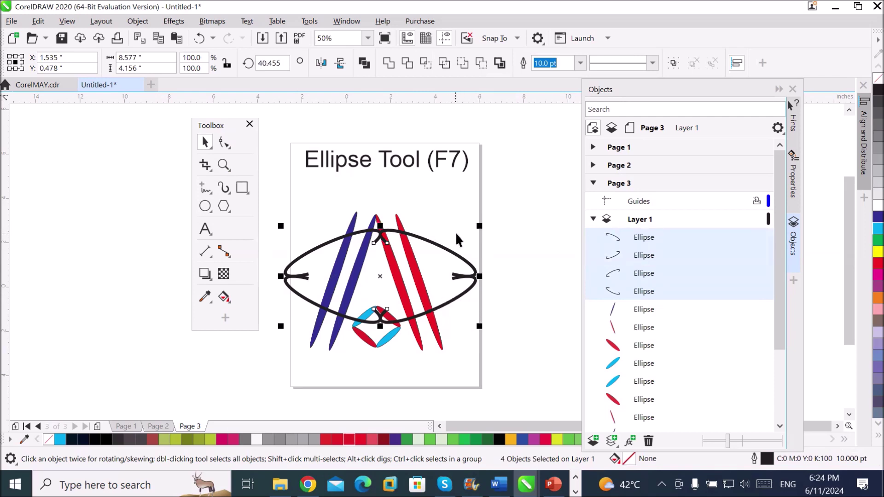
{"action": "left_click", "coordinate": [474, 254]}
{"action": "left_click_drag", "start_coordinate": [485, 233], "coordinate": [414, 348]}
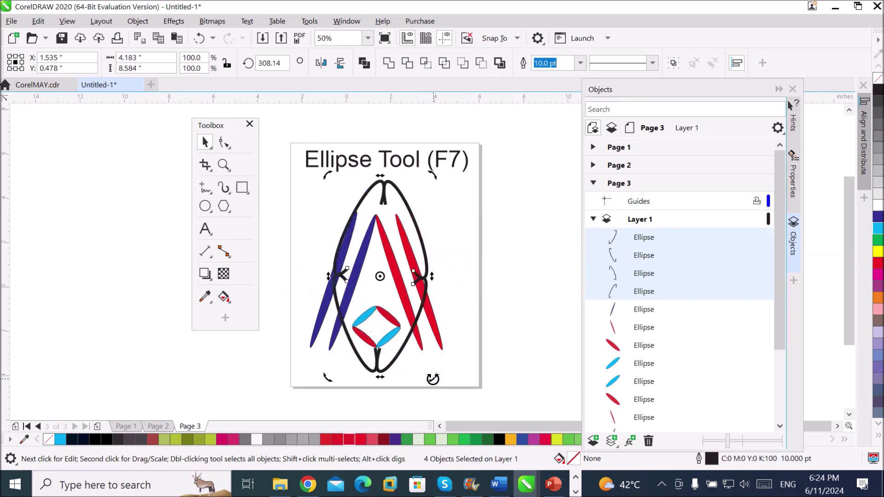
- Stretch the arc frame wider to the left and right around the strokes
{"action": "left_click", "coordinate": [333, 275]}
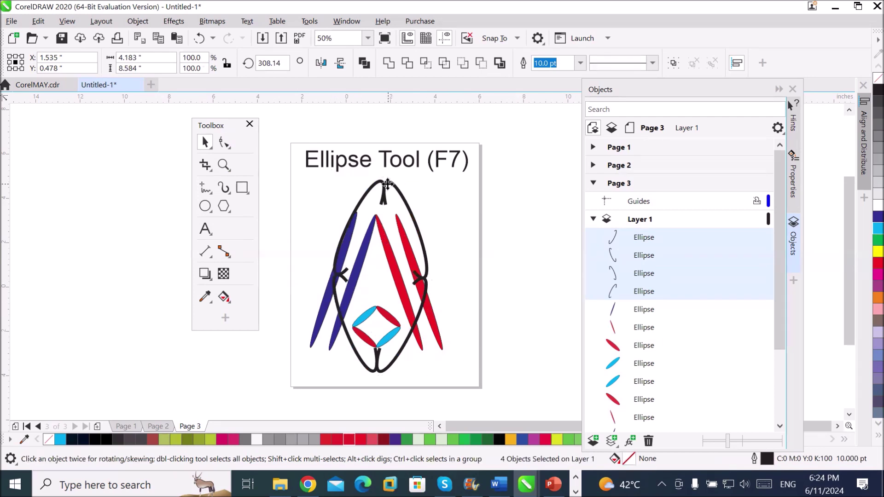
{"action": "left_click_drag", "start_coordinate": [331, 277], "coordinate": [307, 279]}
{"action": "left_click_drag", "start_coordinate": [427, 279], "coordinate": [460, 279]}
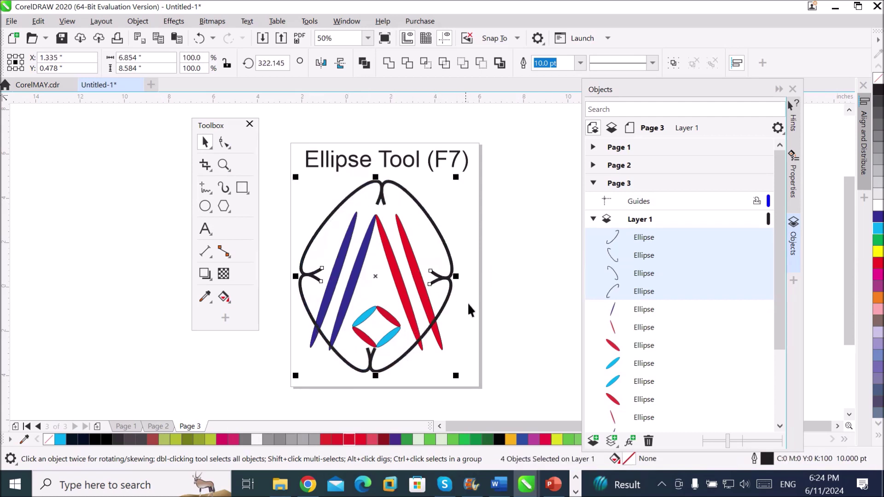
{"action": "left_click", "coordinate": [440, 361]}
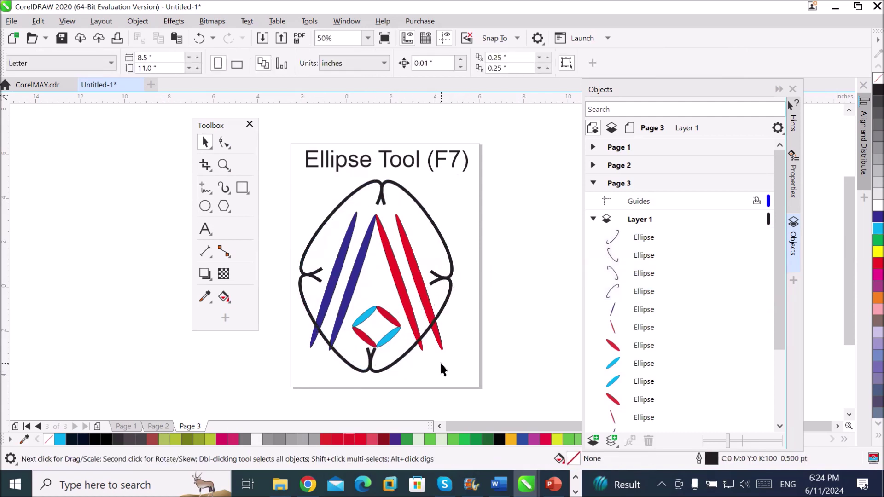
{"action": "left_click", "coordinate": [159, 426]}
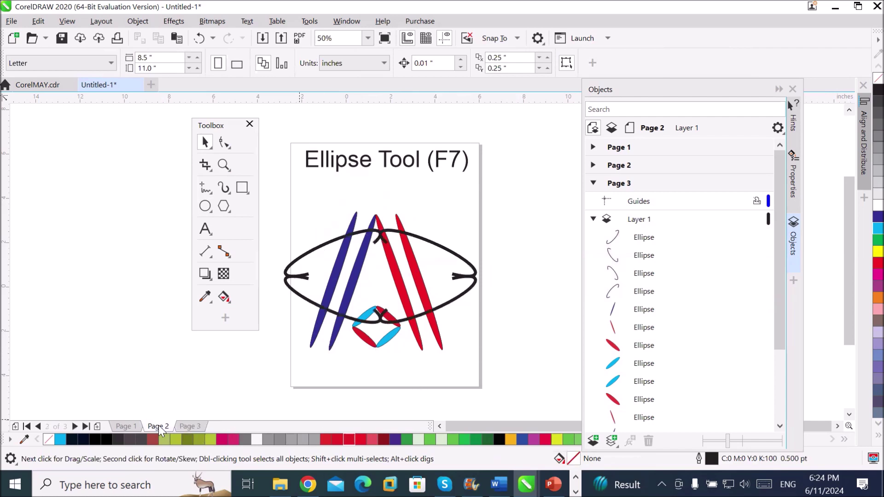
{"action": "left_click", "coordinate": [184, 427]}
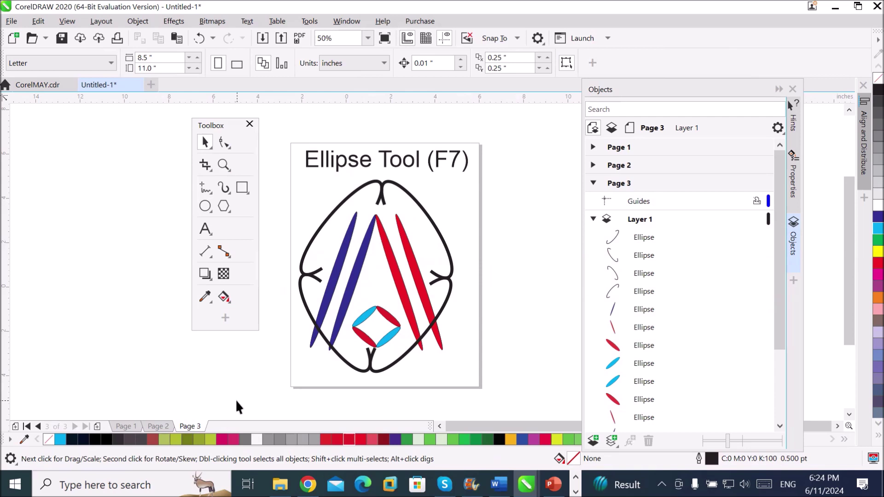
{"action": "left_click", "coordinate": [153, 427]}
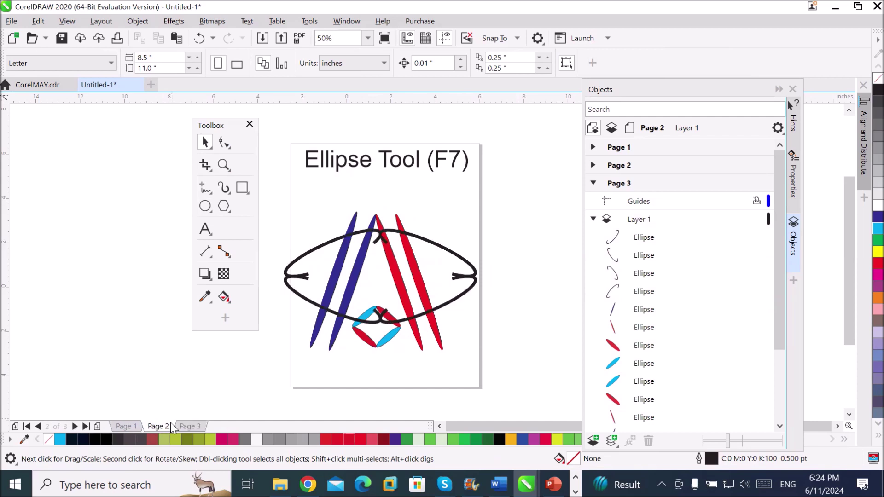
{"action": "left_click", "coordinate": [192, 426]}
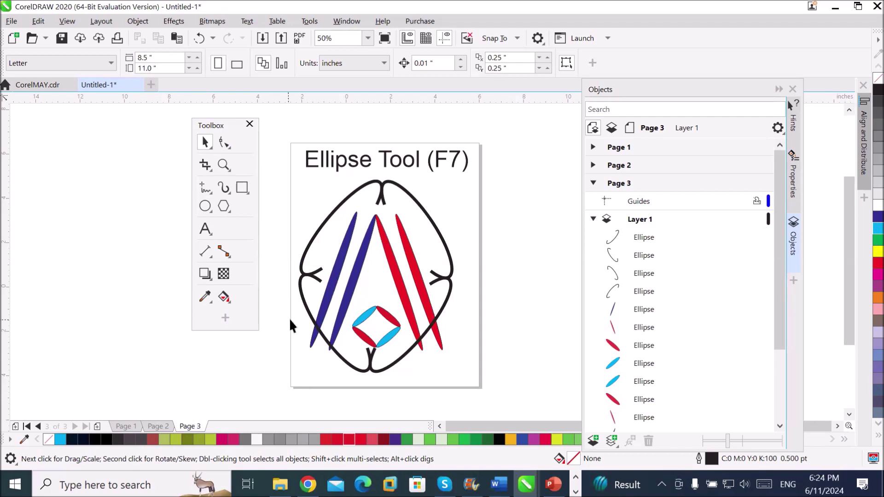
- Give the left and right outer arcs a red outline
{"action": "left_click", "coordinate": [302, 308]}
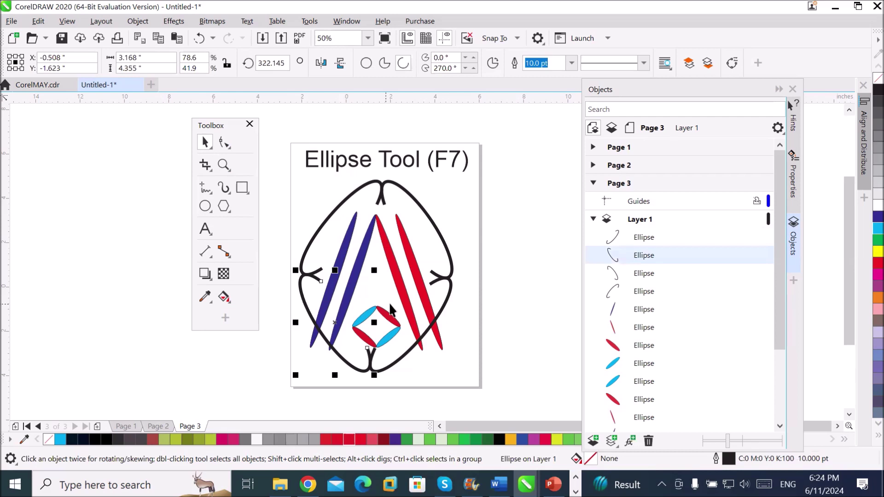
{"action": "left_click", "coordinate": [437, 223], "text": "shift"}
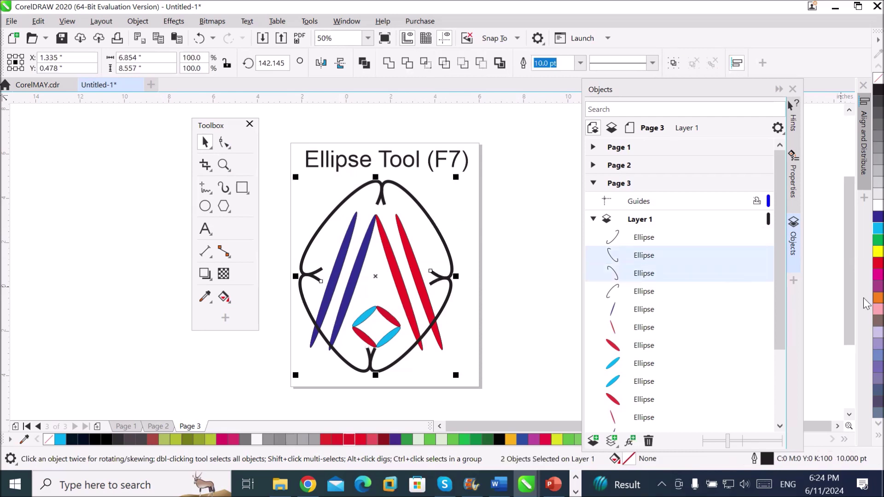
{"action": "right_click", "coordinate": [878, 262]}
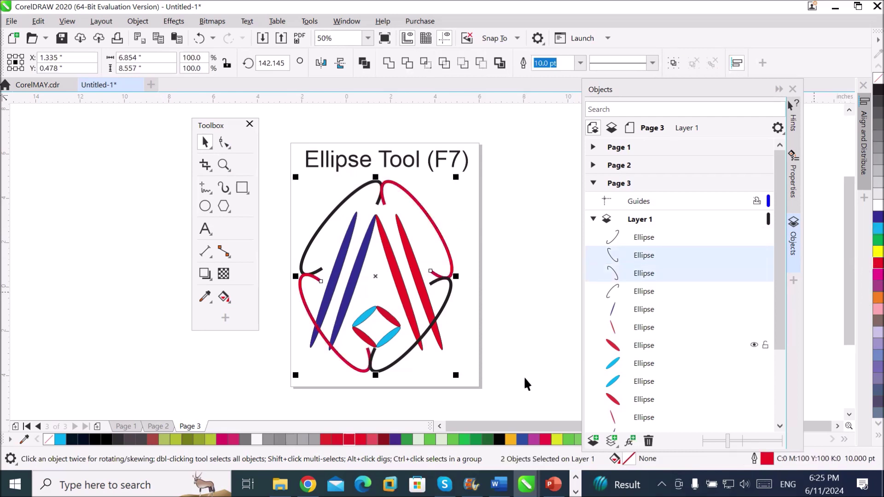
- Give the two remaining black arcs a dark blue dotted outline
{"action": "left_click", "coordinate": [420, 353]}
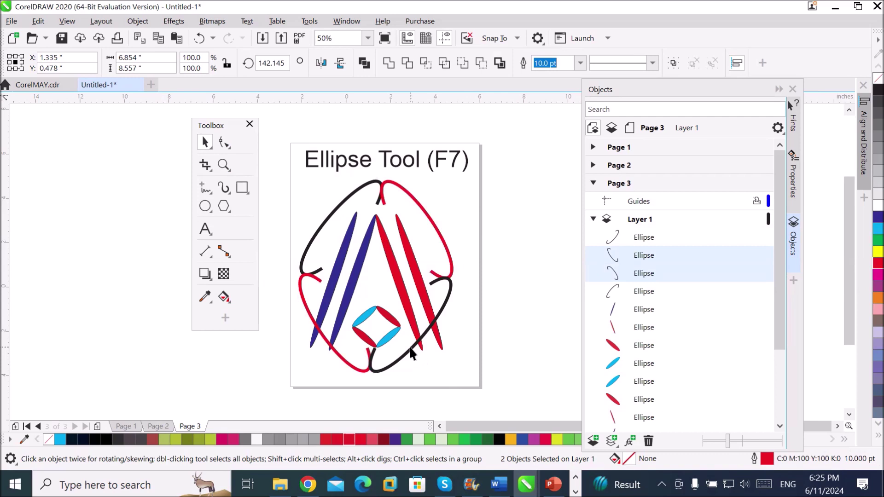
{"action": "left_click", "coordinate": [324, 223], "text": "shift"}
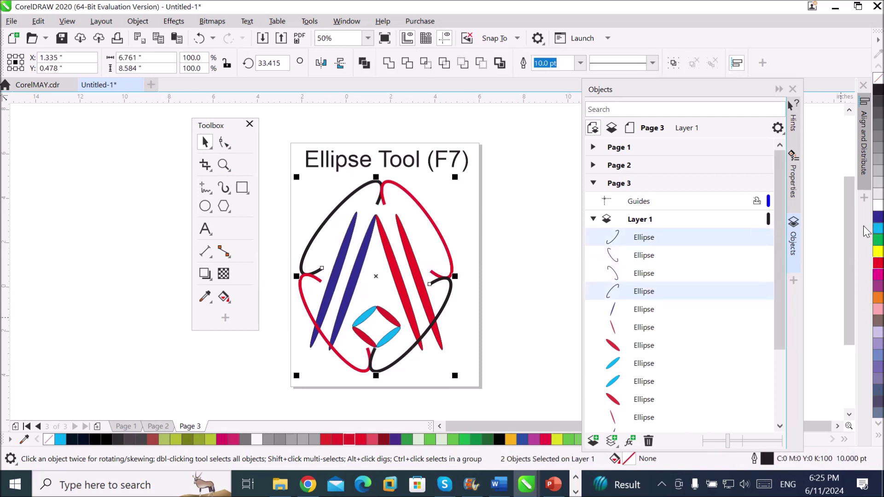
{"action": "right_click", "coordinate": [879, 216]}
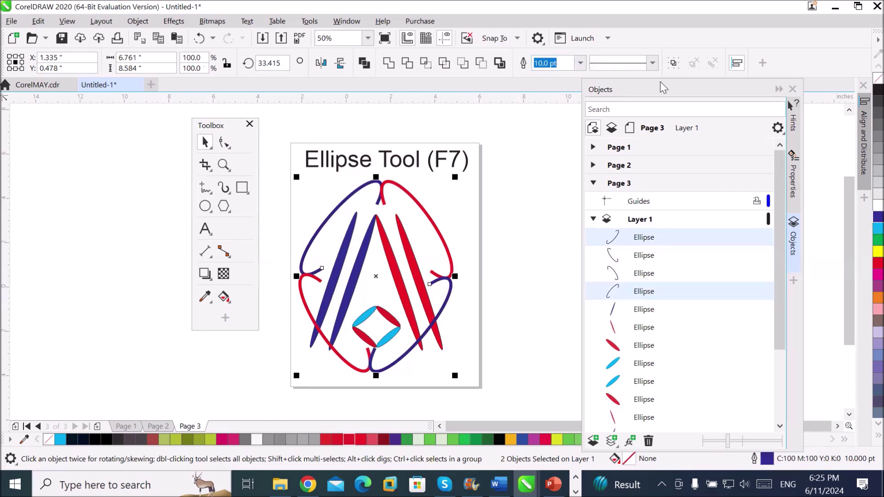
{"action": "left_click", "coordinate": [652, 64]}
{"action": "left_click", "coordinate": [651, 173]}
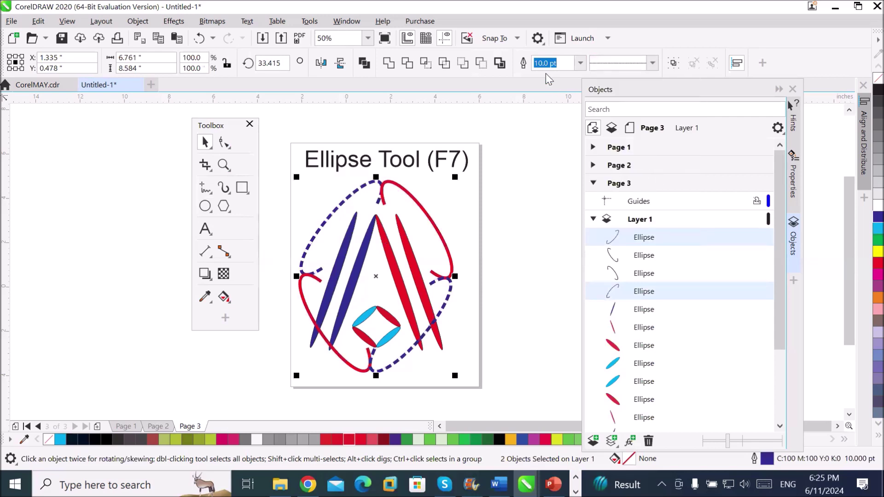
- Thicken the dashed blue arcs' outlines to 24.0 pt, then compare with Page 2
{"action": "left_click", "coordinate": [580, 63]}
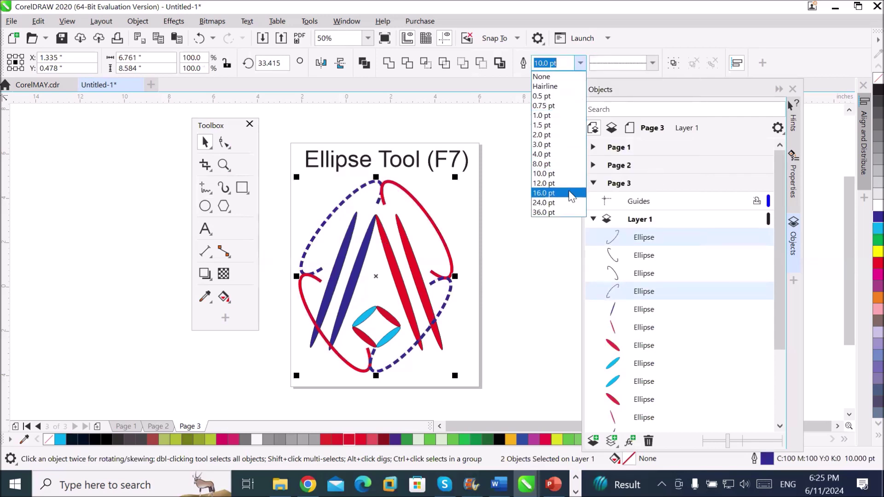
{"action": "left_click", "coordinate": [569, 191]}
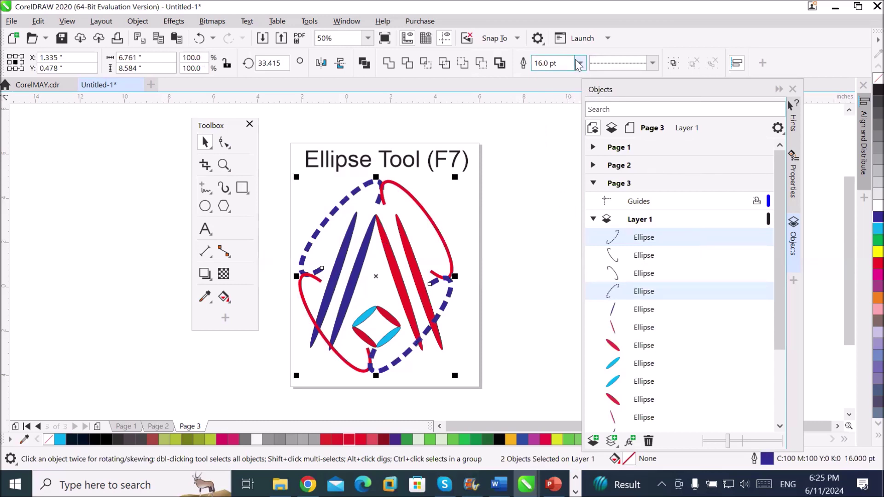
{"action": "left_click", "coordinate": [580, 64]}
{"action": "left_click", "coordinate": [553, 202]}
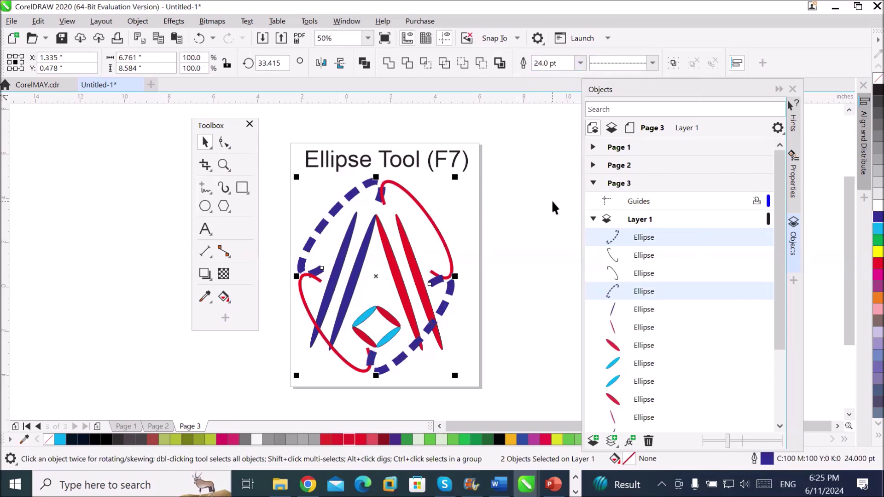
{"action": "left_click", "coordinate": [462, 351]}
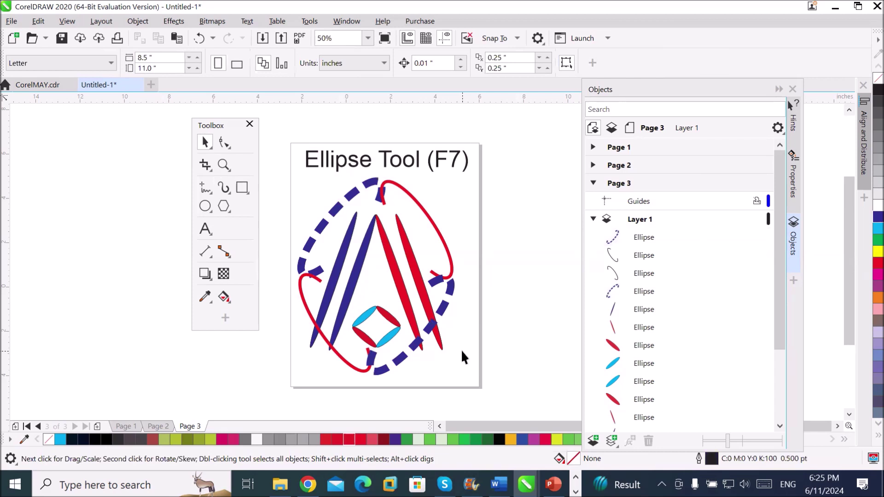
{"action": "left_click", "coordinate": [150, 428]}
{"action": "left_click", "coordinate": [190, 427]}
- Make a vertically mirrored copy of the two blue and two red strokes
{"action": "left_click", "coordinate": [341, 272]}
{"action": "left_click", "coordinate": [366, 263], "text": "shift"}
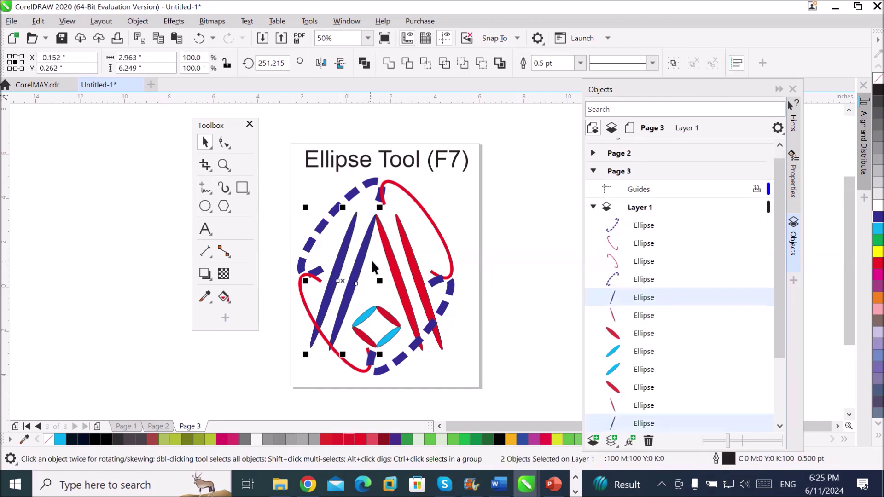
{"action": "left_click", "coordinate": [394, 271], "text": "shift"}
{"action": "left_click", "coordinate": [412, 263], "text": "shift"}
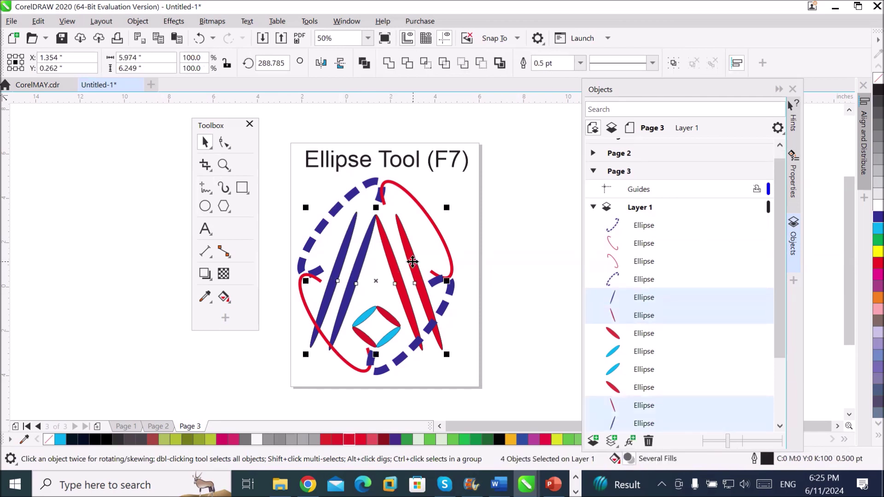
{"action": "scroll", "coordinate": [409, 240], "scroll_direction": "down", "scroll_amount": 1}
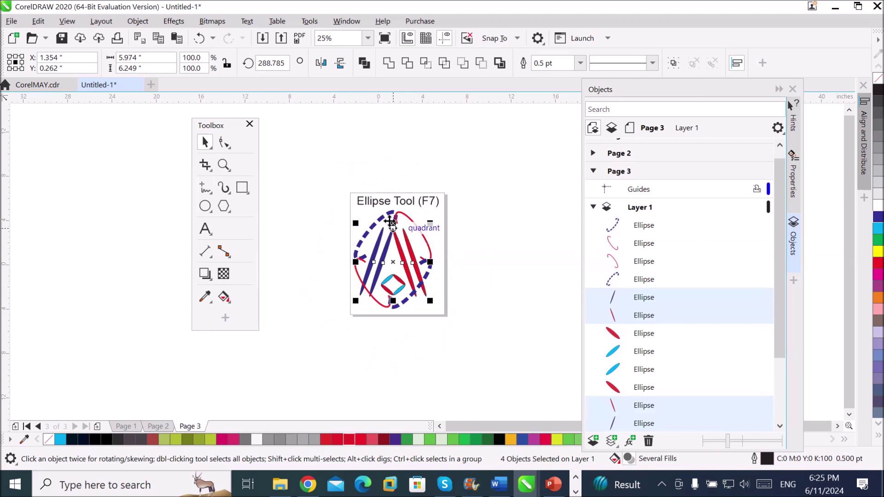
{"action": "left_click_drag", "start_coordinate": [392, 223], "coordinate": [390, 345]}
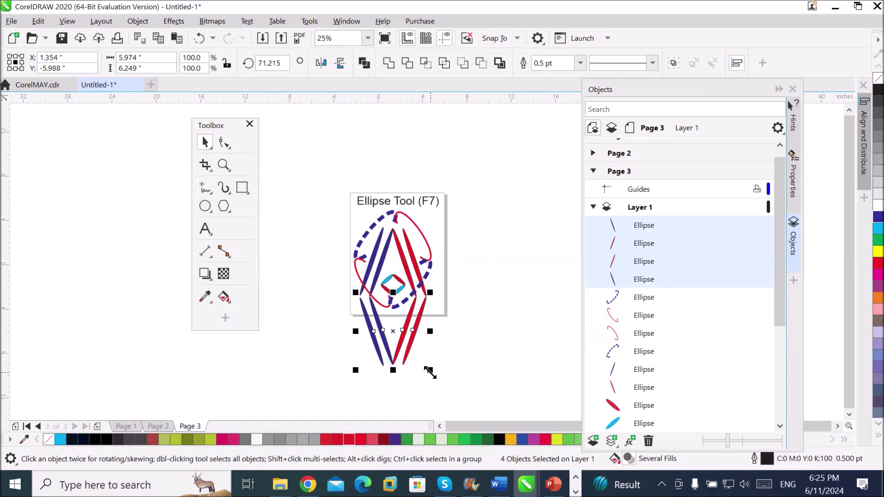
{"action": "left_click", "coordinate": [430, 210]}
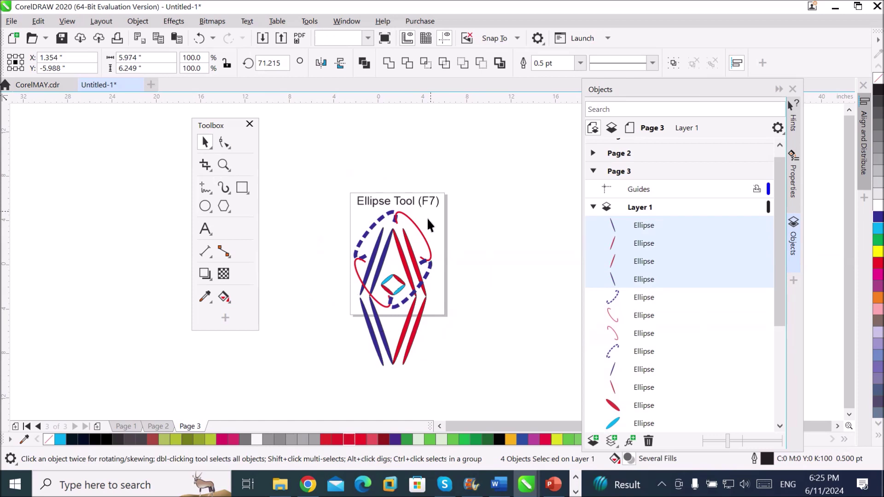
- Select all eight strokes and move them up to close the diamond
{"action": "left_click", "coordinate": [412, 251]}
{"action": "left_click", "coordinate": [416, 249], "text": "shift"}
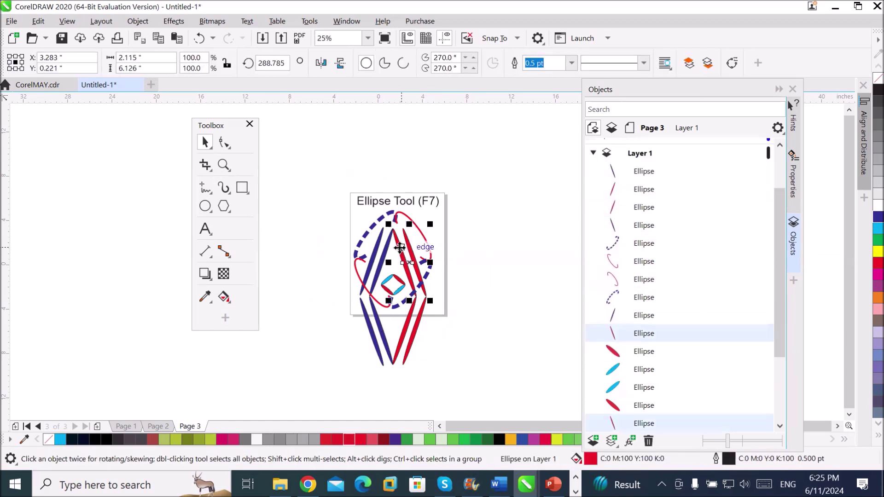
{"action": "left_click", "coordinate": [386, 252], "text": "shift"}
{"action": "left_click", "coordinate": [372, 257], "text": "shift"}
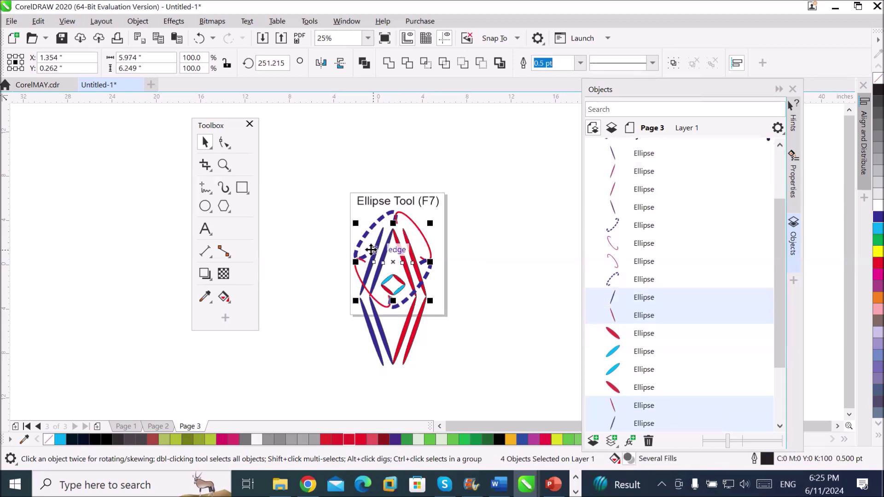
{"action": "left_click", "coordinate": [369, 320], "text": "shift"}
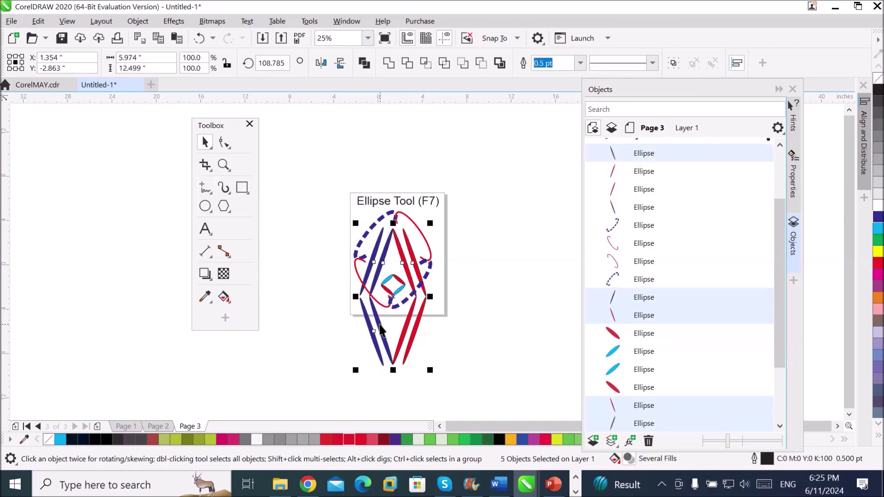
{"action": "left_click", "coordinate": [378, 325], "text": "shift"}
{"action": "left_click", "coordinate": [402, 335], "text": "shift"}
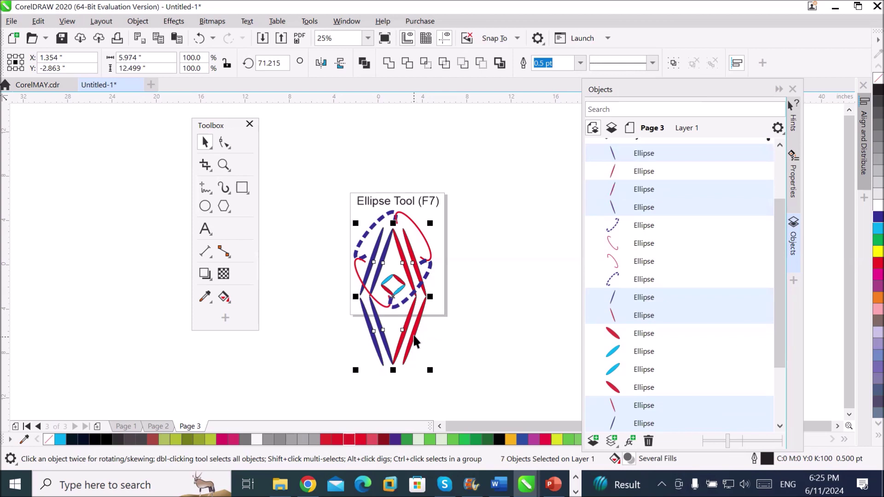
{"action": "left_click", "coordinate": [412, 335], "text": "shift"}
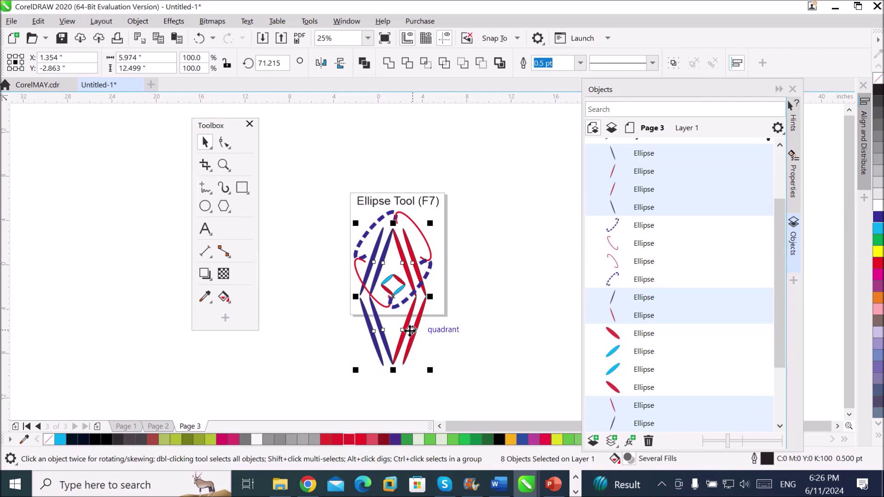
{"action": "mouse_move", "coordinate": [354, 369]}
{"action": "left_mouse_down"}
{"action": "mouse_move", "coordinate": [389, 318]}
{"action": "mouse_move", "coordinate": [374, 370]}
{"action": "left_mouse_up"}
{"action": "left_click_drag", "start_coordinate": [397, 325], "coordinate": [397, 291]}
{"action": "left_click", "coordinate": [422, 352]}
{"action": "scroll", "coordinate": [397, 344], "scroll_direction": "up", "scroll_amount": 1}
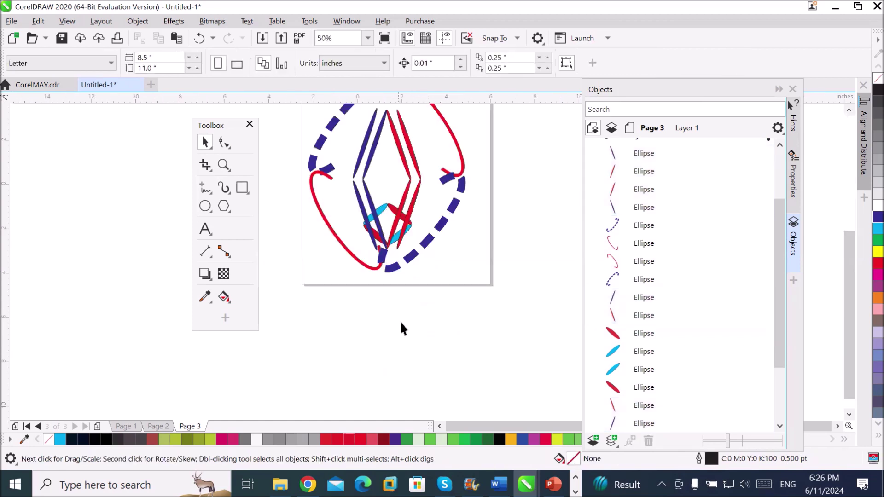
- Select the two cyan and two red small pieces and move them up into the centre
{"action": "left_click", "coordinate": [381, 213]}
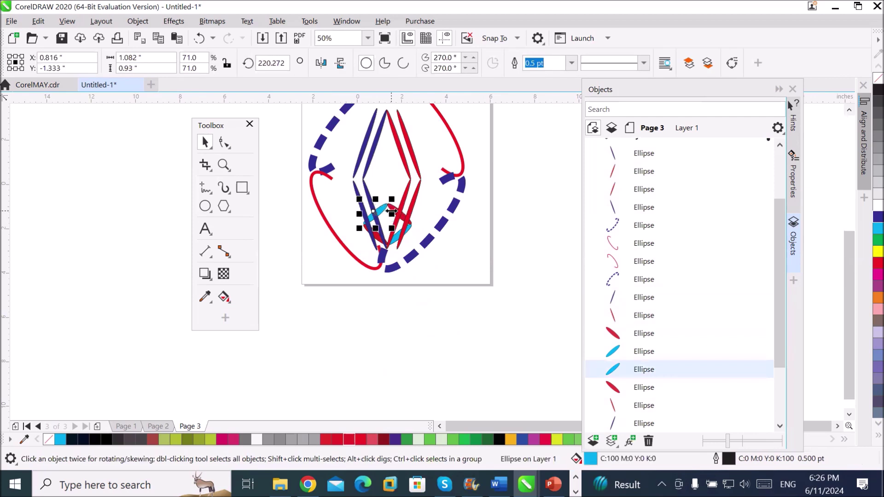
{"action": "left_click", "coordinate": [403, 223], "text": "shift"}
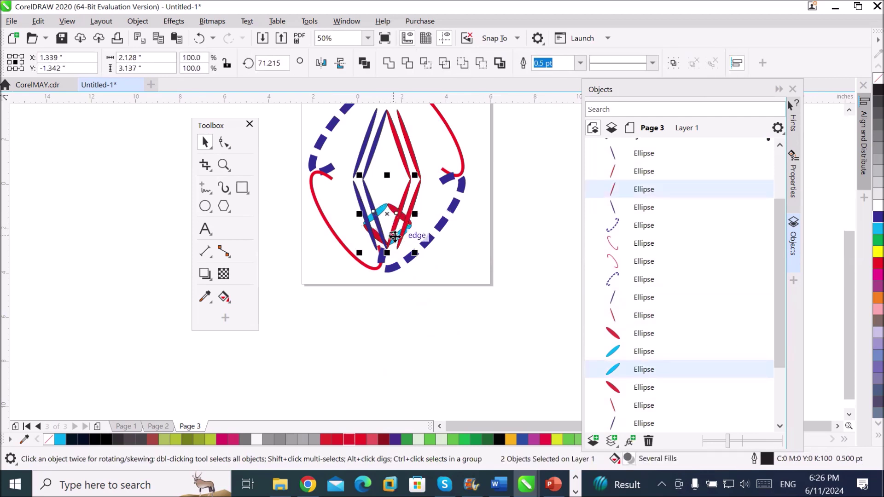
{"action": "left_click", "coordinate": [395, 237], "text": "shift"}
{"action": "left_click", "coordinate": [376, 235], "text": "shift"}
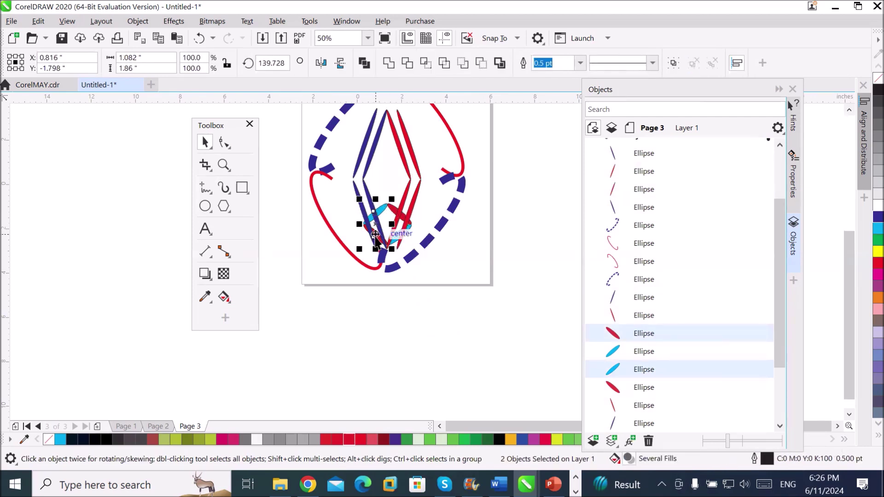
{"action": "scroll", "coordinate": [656, 372], "scroll_direction": "down", "scroll_amount": 1}
{"action": "scroll", "coordinate": [656, 372], "scroll_direction": "down", "scroll_amount": 3}
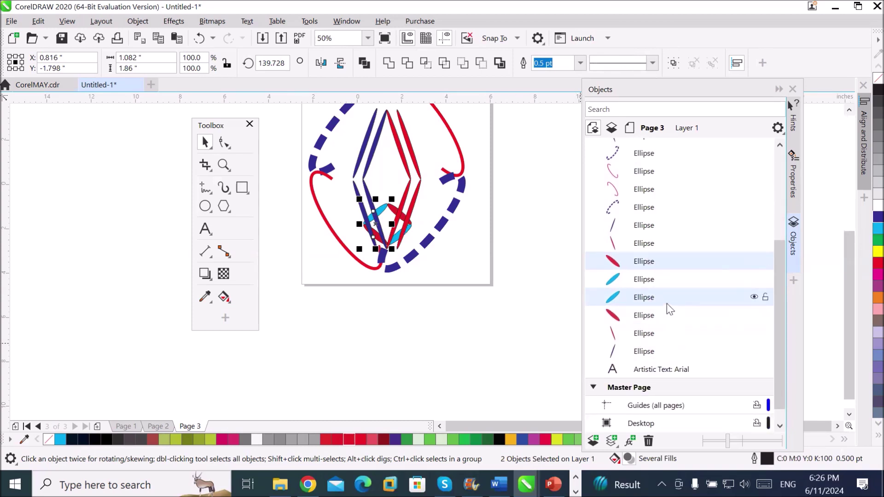
{"action": "left_click", "coordinate": [645, 279], "text": "ctrl"}
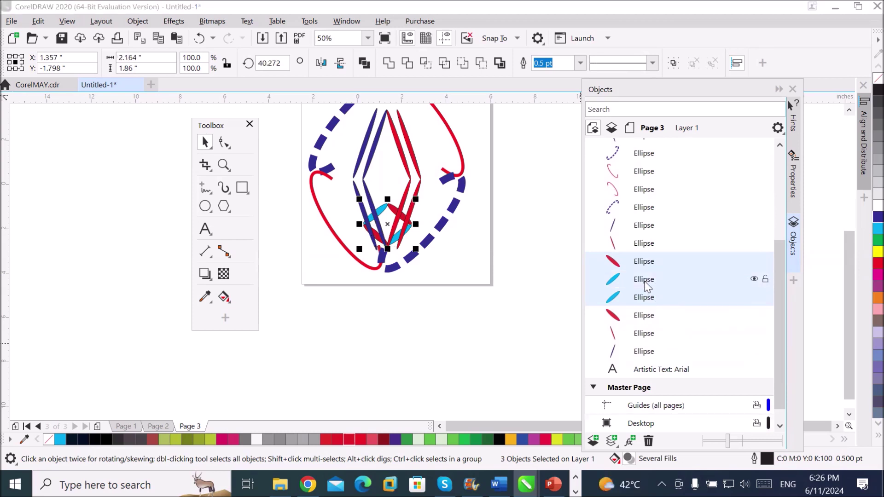
{"action": "left_click", "coordinate": [642, 316], "text": "ctrl"}
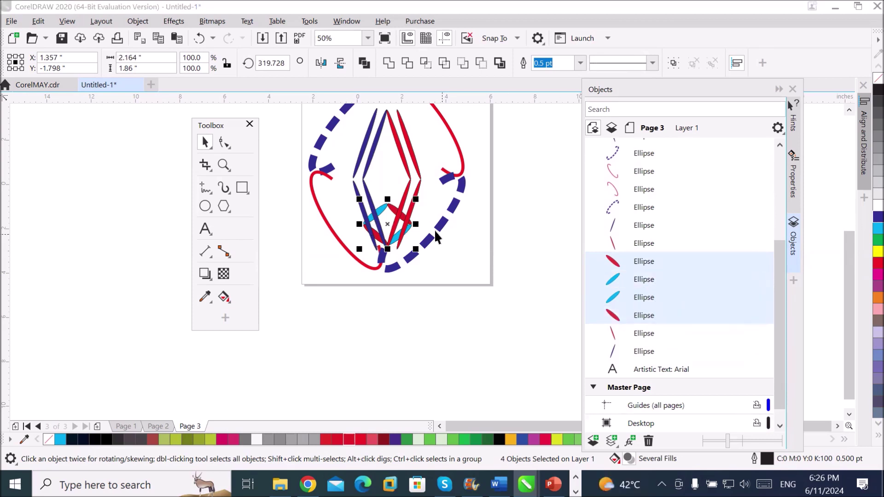
{"action": "left_click_drag", "start_coordinate": [390, 209], "coordinate": [392, 168]}
{"action": "left_click", "coordinate": [438, 305]}
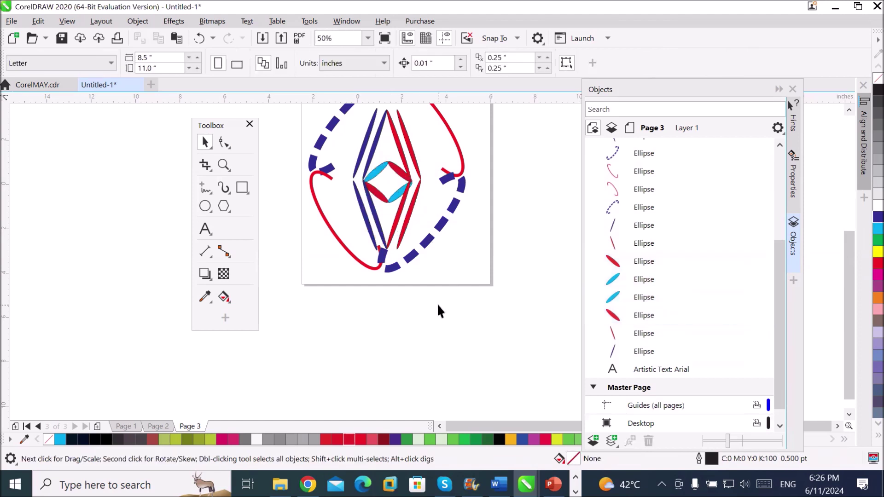
- Compare the Page 3 design with Page 2's drawing
{"action": "scroll", "coordinate": [438, 302], "scroll_direction": "down", "scroll_amount": 1}
{"action": "scroll", "coordinate": [500, 264], "scroll_direction": "up", "scroll_amount": 1}
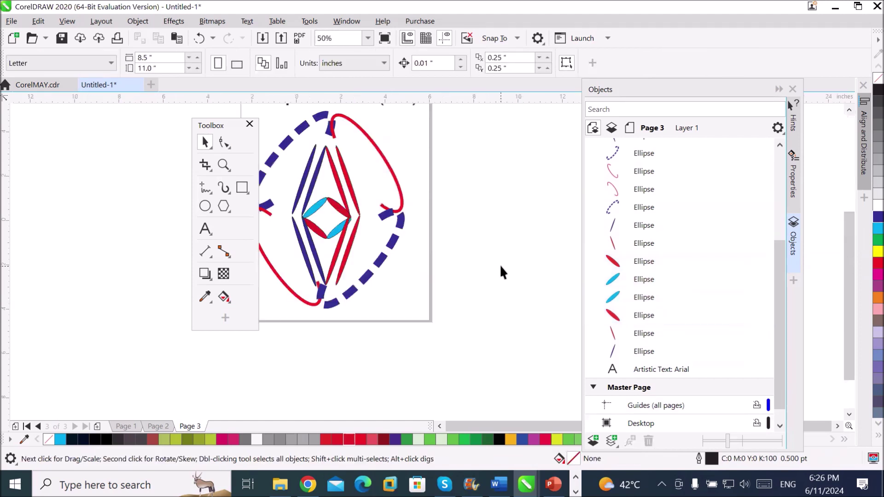
{"action": "left_click", "coordinate": [157, 427]}
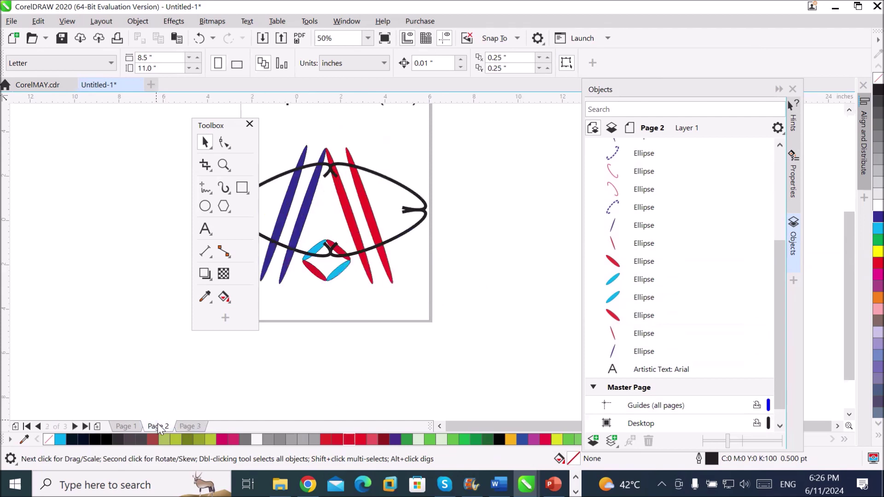
{"action": "left_click_drag", "start_coordinate": [213, 129], "coordinate": [164, 130]}
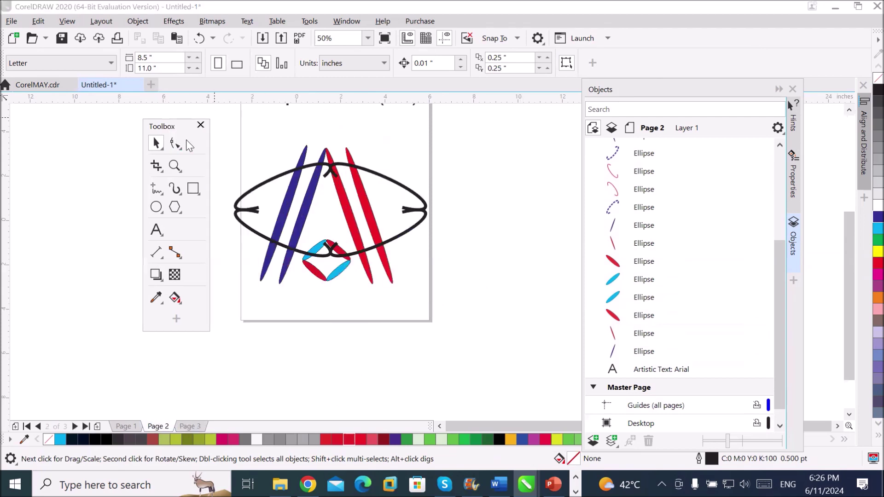
{"action": "left_click", "coordinate": [189, 426]}
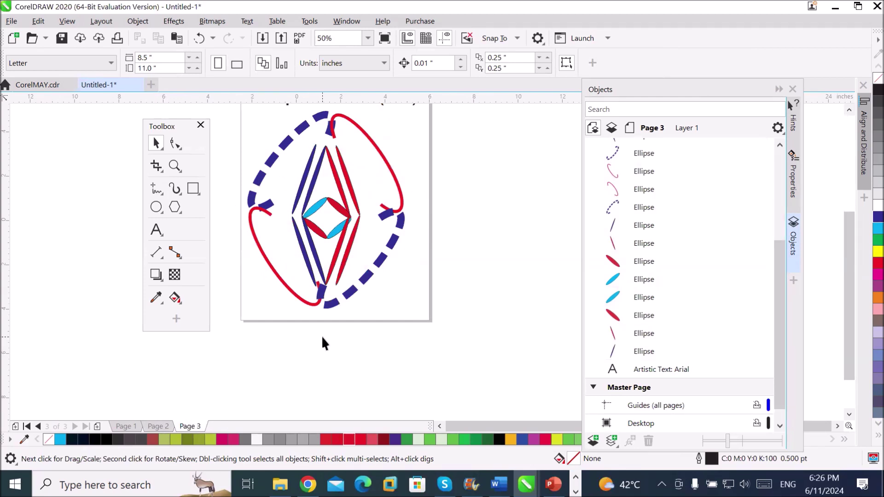
- Switch between Page 2 and Page 3 to compare, ending on Page 2's ellipse drawing
{"action": "scroll", "coordinate": [324, 333], "scroll_direction": "down", "scroll_amount": 1}
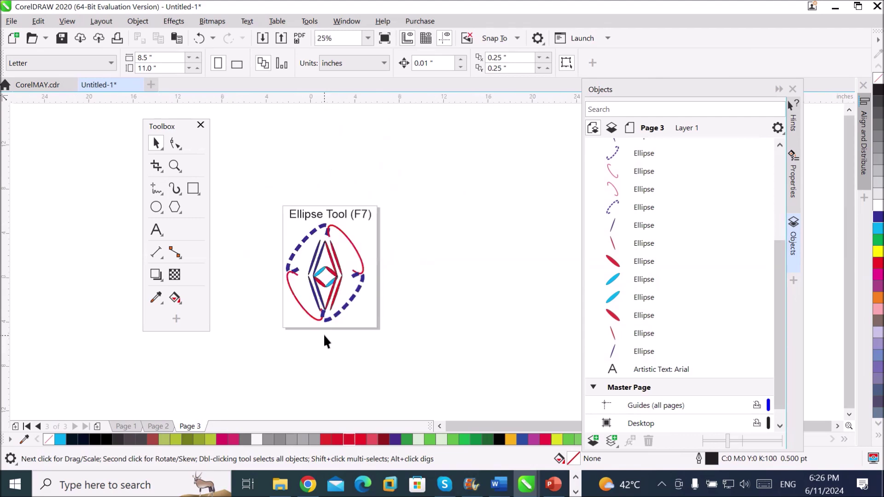
{"action": "scroll", "coordinate": [336, 231], "scroll_direction": "up", "scroll_amount": 1}
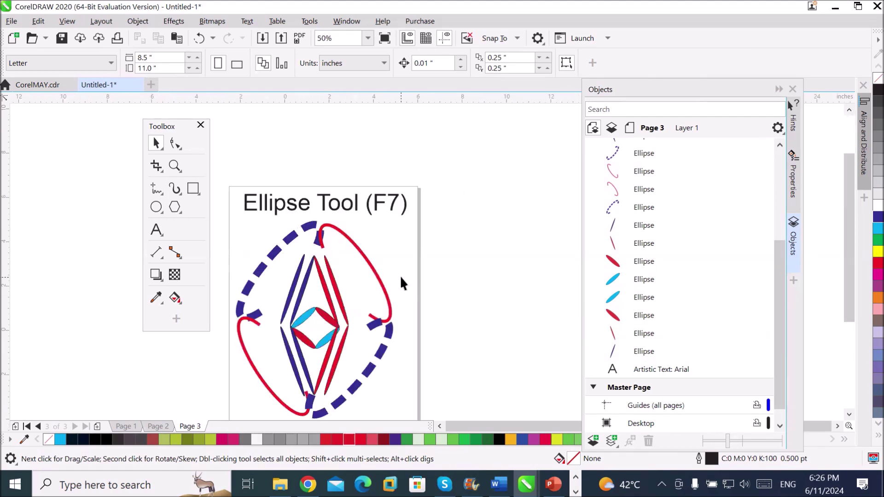
{"action": "left_click", "coordinate": [165, 430]}
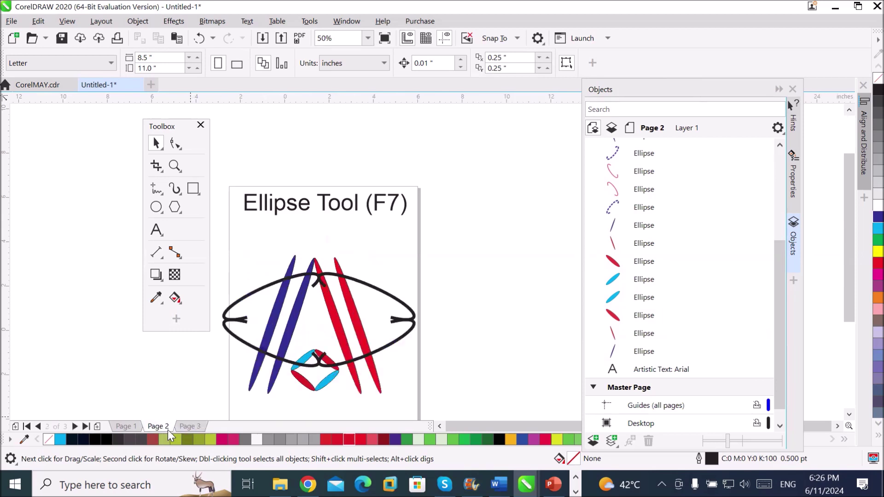
{"action": "left_click", "coordinate": [196, 426]}
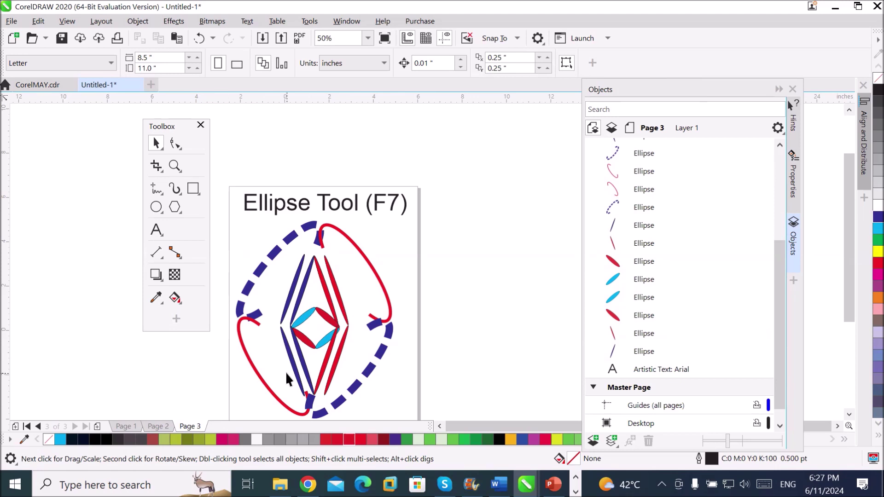
{"action": "right_click", "coordinate": [191, 427]}
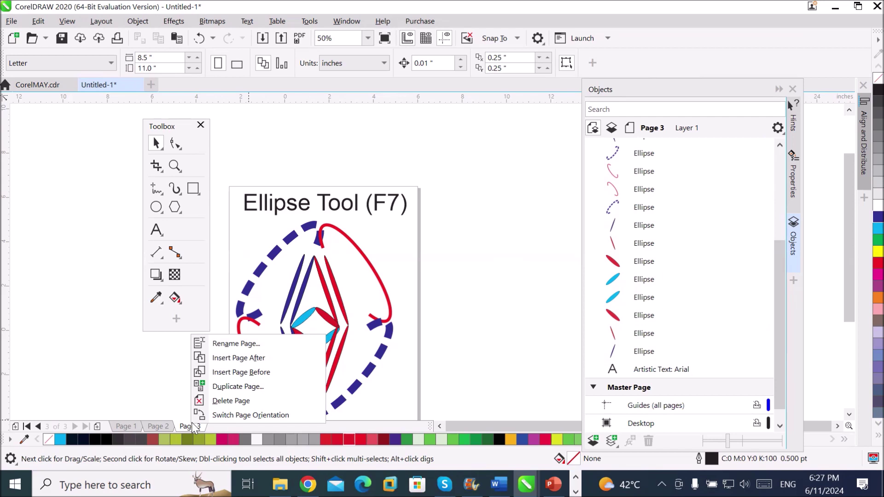
{"action": "left_click", "coordinate": [390, 379]}
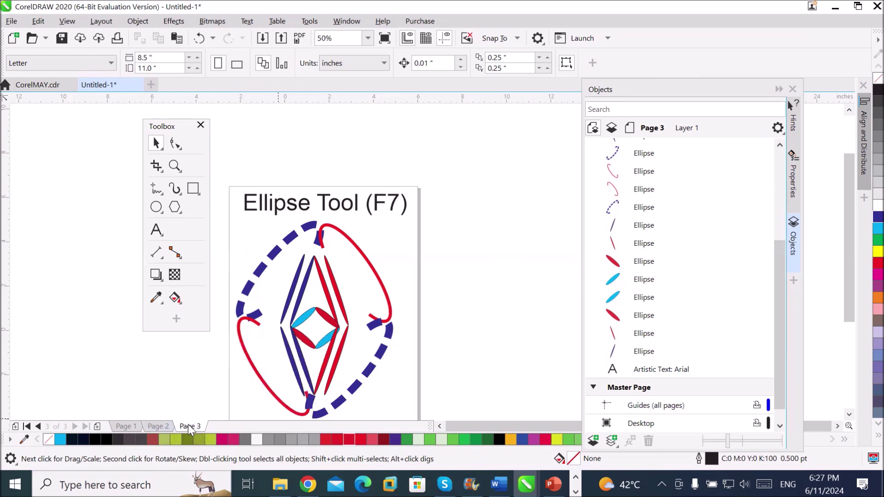
{"action": "left_click", "coordinate": [156, 426]}
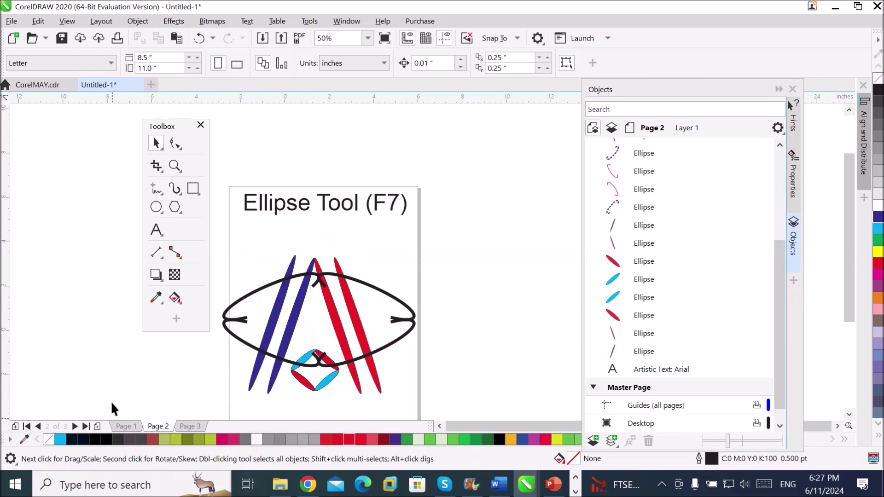
- Check Page 1 and Page 3, ending back on Page 1's circle and A logo
{"action": "left_click", "coordinate": [126, 426]}
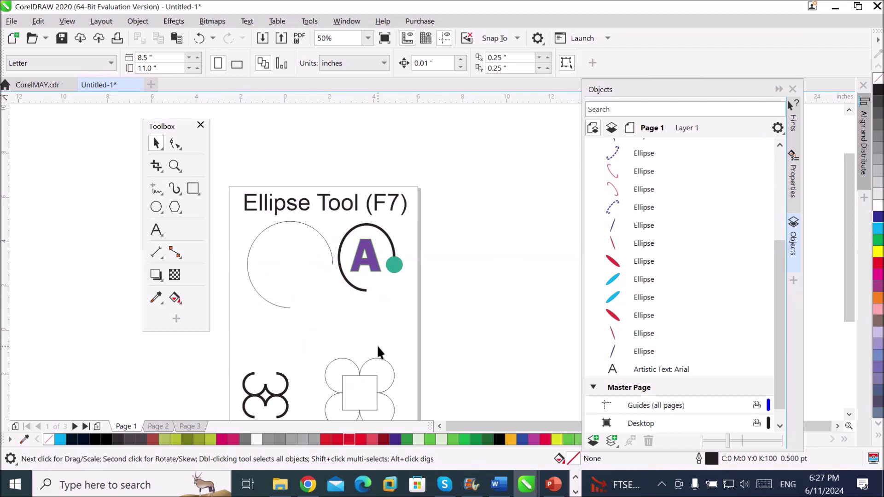
{"action": "left_click", "coordinate": [191, 426]}
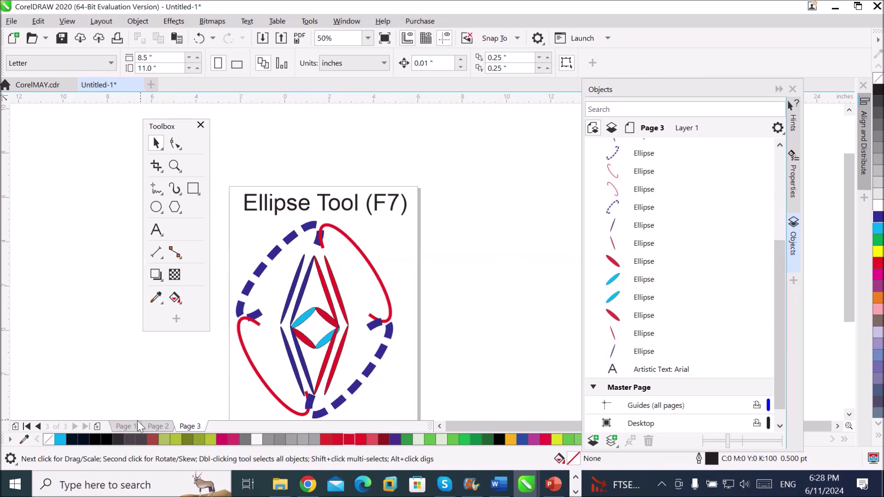
{"action": "left_click", "coordinate": [124, 427]}
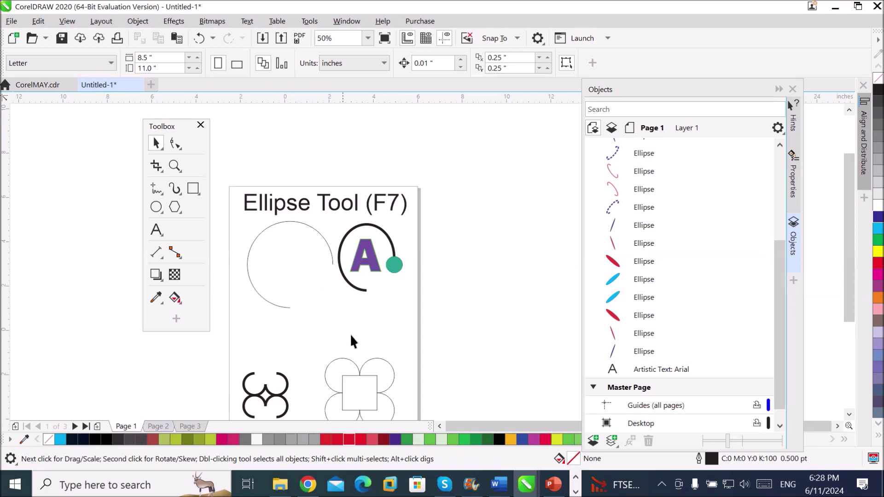
{"action": "left_click", "coordinate": [850, 416]}
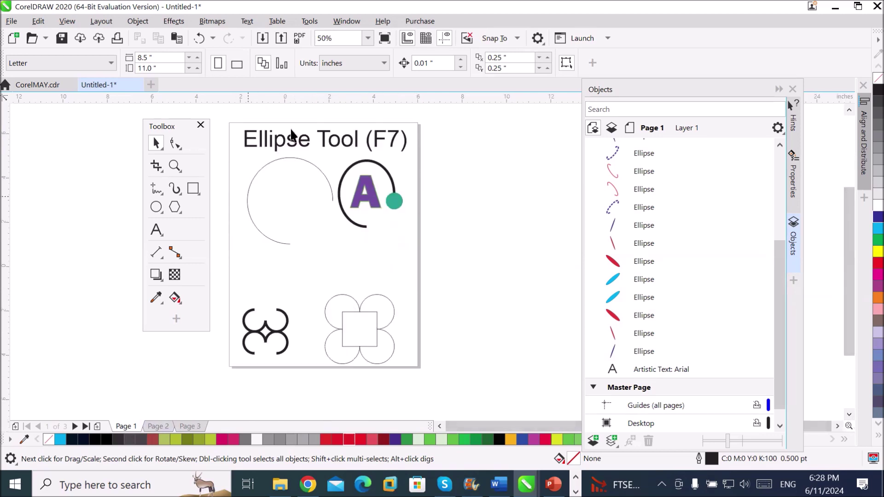
- Rename the Page 1 tab to 'Practice of Ellipse' using Rename Page
{"action": "right_click", "coordinate": [129, 427]}
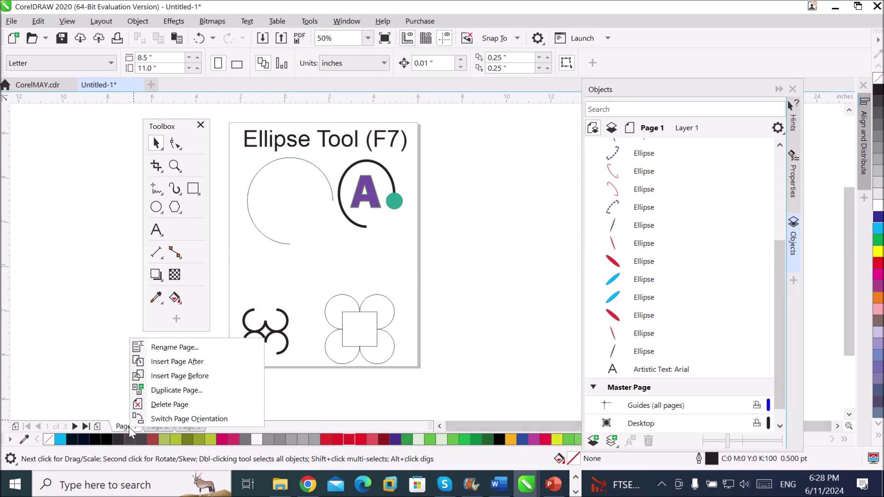
{"action": "left_click", "coordinate": [181, 348]}
{"action": "type", "text": "Practice "}
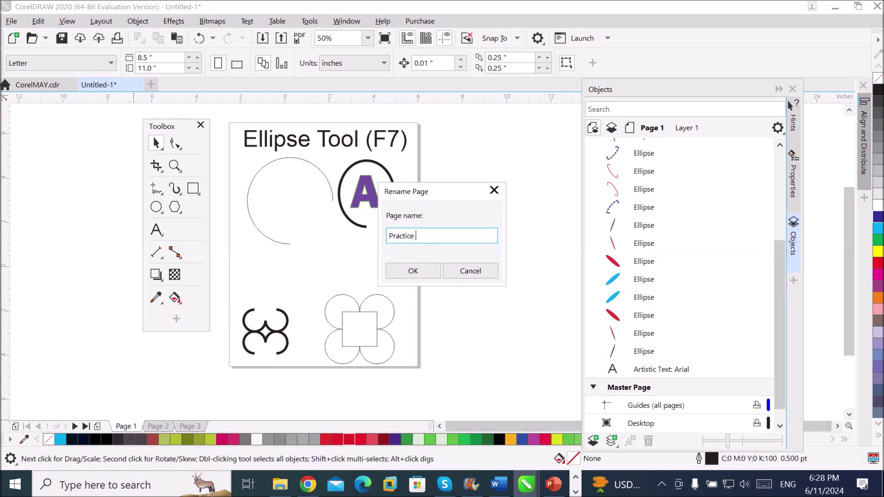
{"action": "type", "text": "of Ellipse"}
{"action": "key", "text": "Return"}
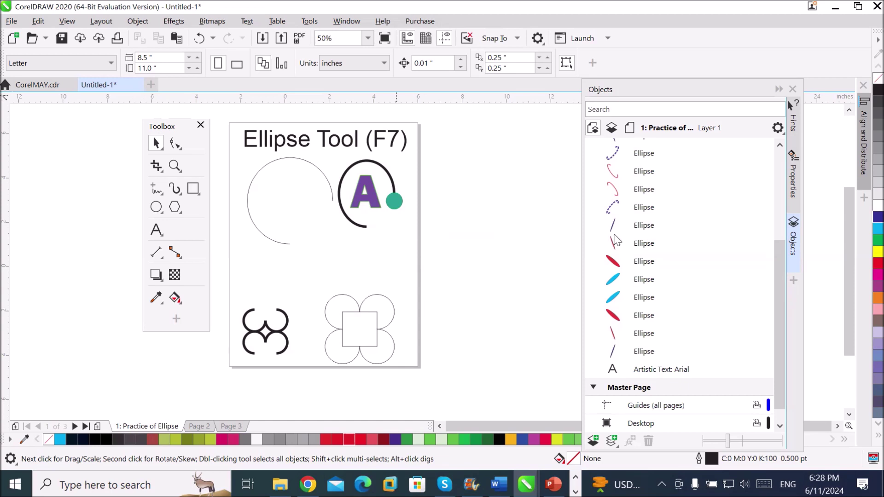
- Collapse Page 3 in the Objects page tree and bring up the Page 2 ellipse drawing
{"action": "left_click_drag", "start_coordinate": [783, 261], "coordinate": [772, 161]}
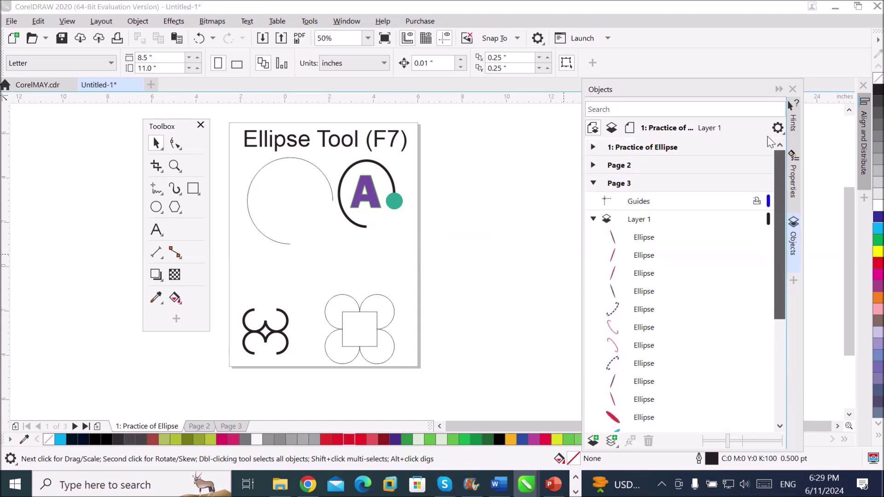
{"action": "left_click", "coordinate": [623, 153]}
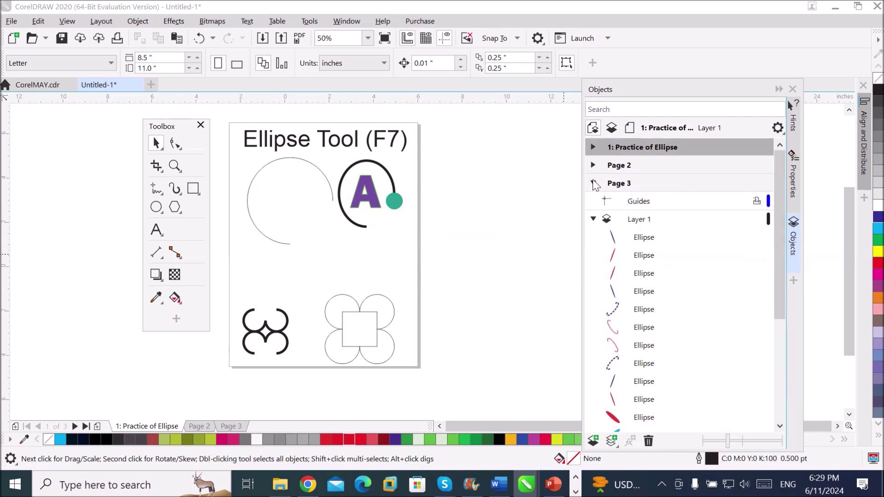
{"action": "left_click", "coordinate": [593, 183]}
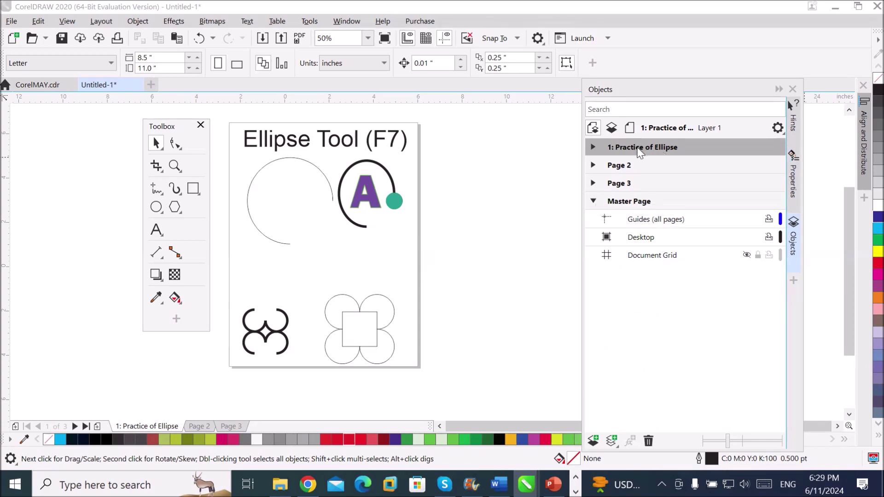
{"action": "left_click", "coordinate": [621, 167]}
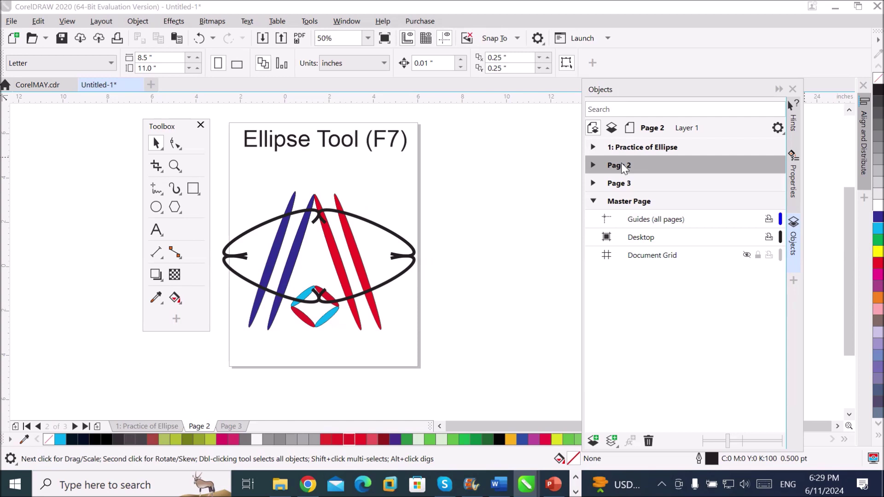
- Rename Page 2 to 'Letter A logo' via Layout > Rename Page, then go to Page 3
{"action": "left_click", "coordinate": [100, 24]}
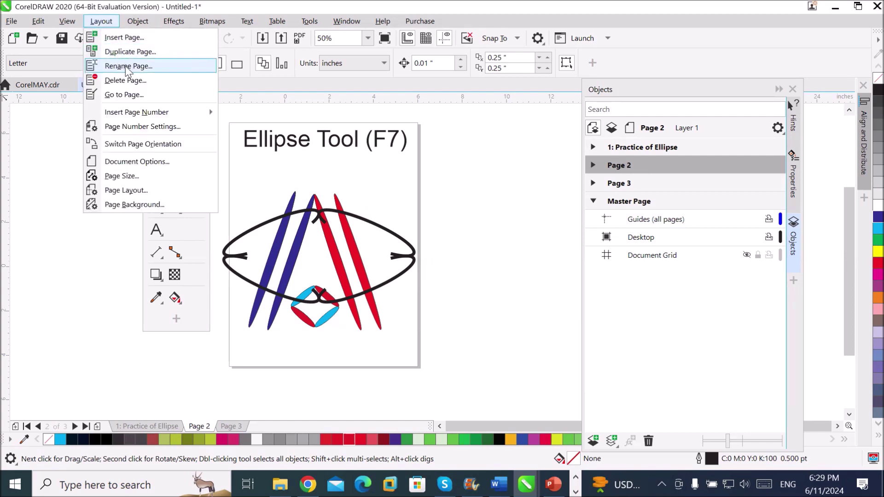
{"action": "left_click", "coordinate": [128, 67]}
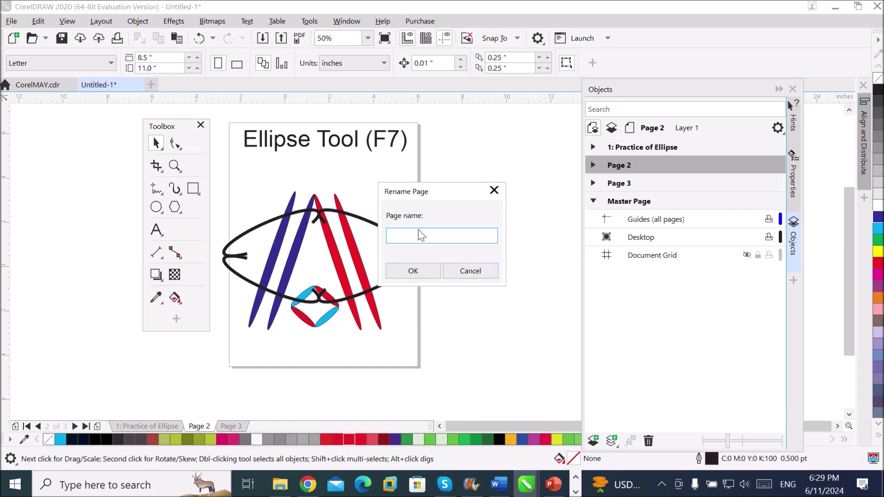
{"action": "type", "text": "Lett"}
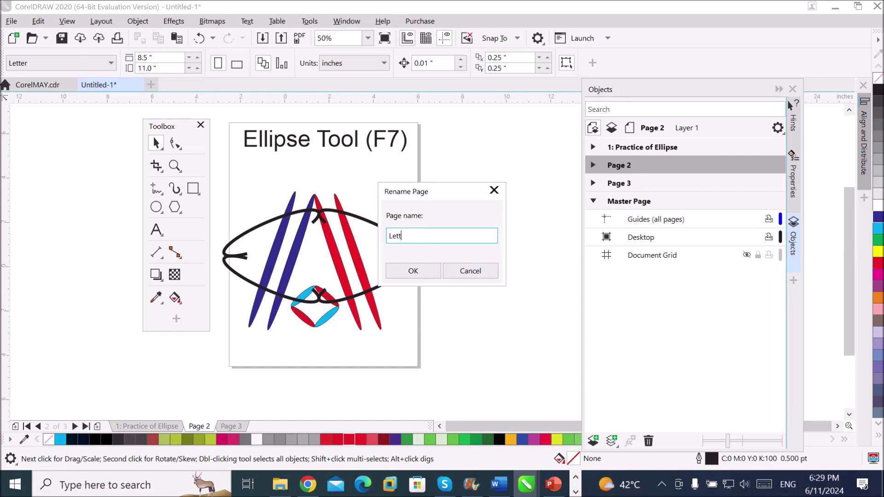
{"action": "type", "text": "er A logo"}
{"action": "key", "text": "Return"}
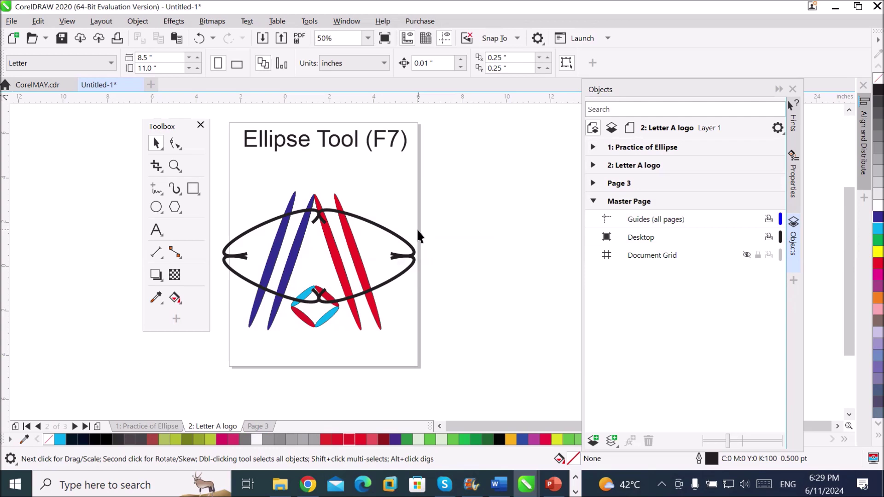
{"action": "left_click", "coordinate": [622, 184]}
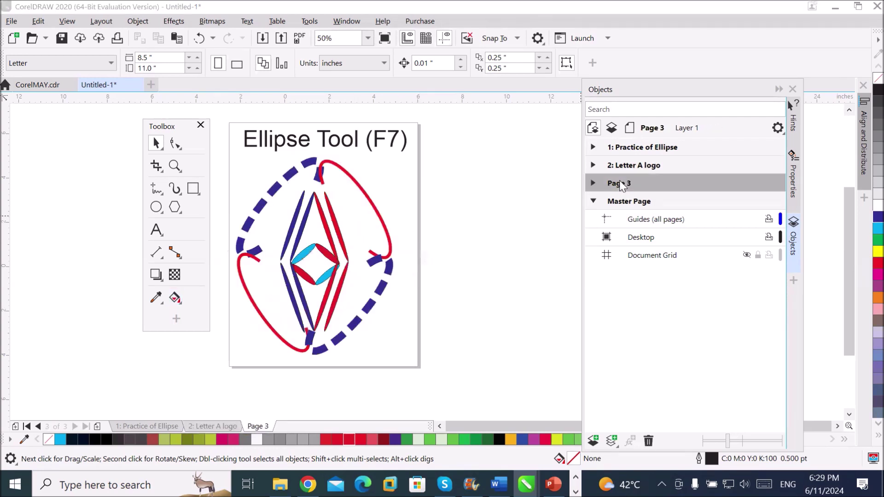
- Rename Page 3 to 'Letter A logo with Strokes' from its entry in the Objects docker
{"action": "left_click", "coordinate": [224, 427]}
{"action": "left_click", "coordinate": [255, 425]}
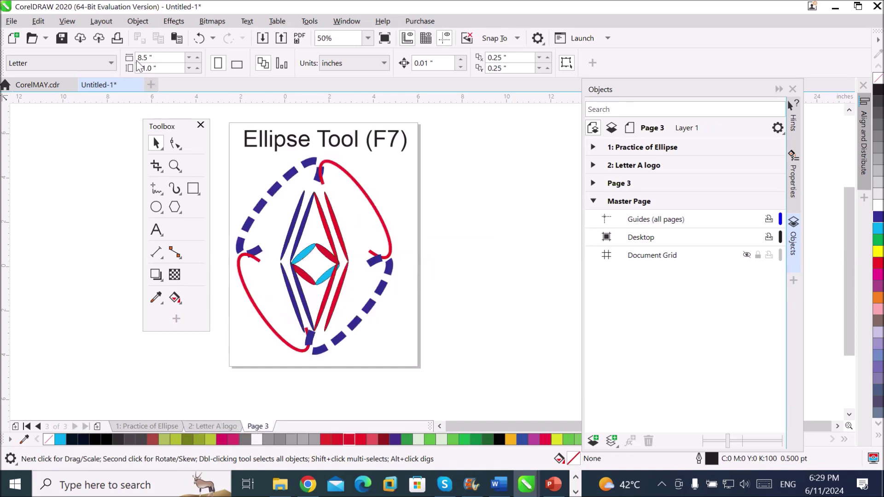
{"action": "left_click", "coordinate": [99, 22]}
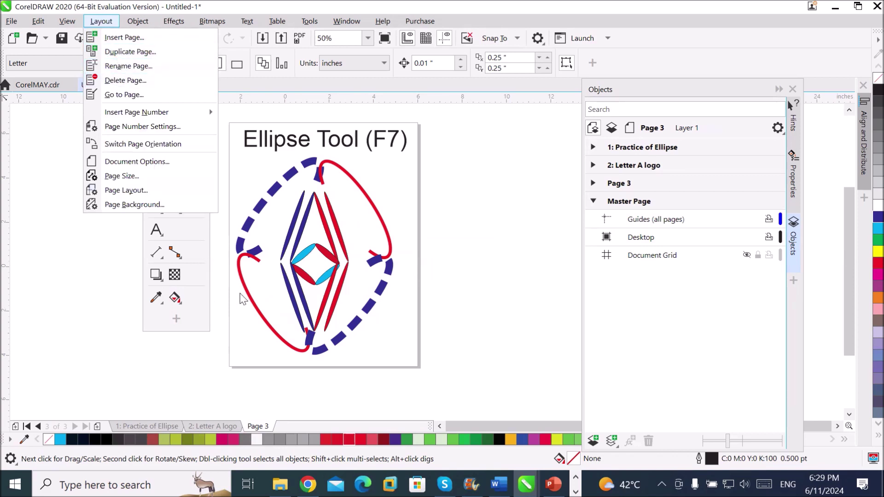
{"action": "right_click", "coordinate": [265, 427]}
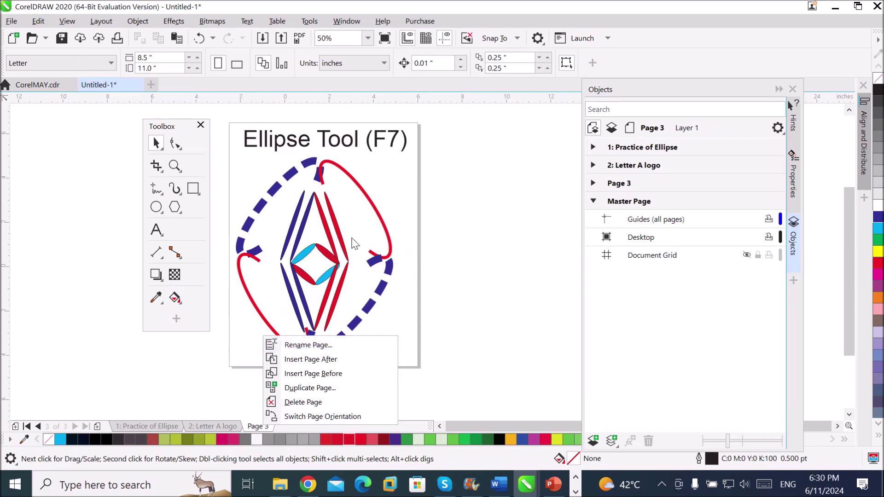
{"action": "left_click", "coordinate": [633, 184]}
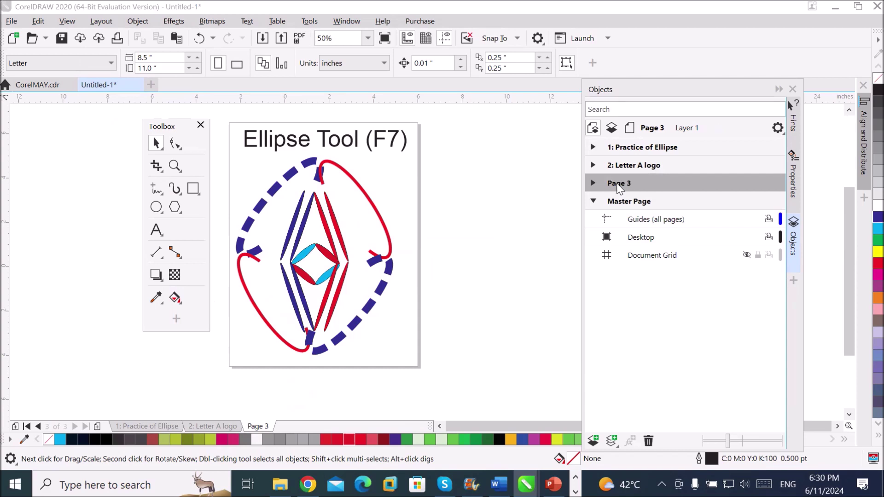
{"action": "right_click", "coordinate": [619, 189]}
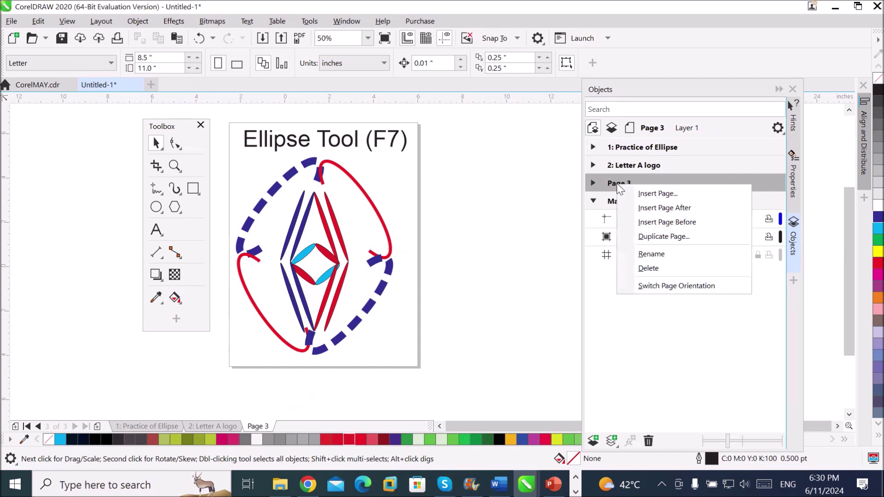
{"action": "left_click", "coordinate": [653, 255]}
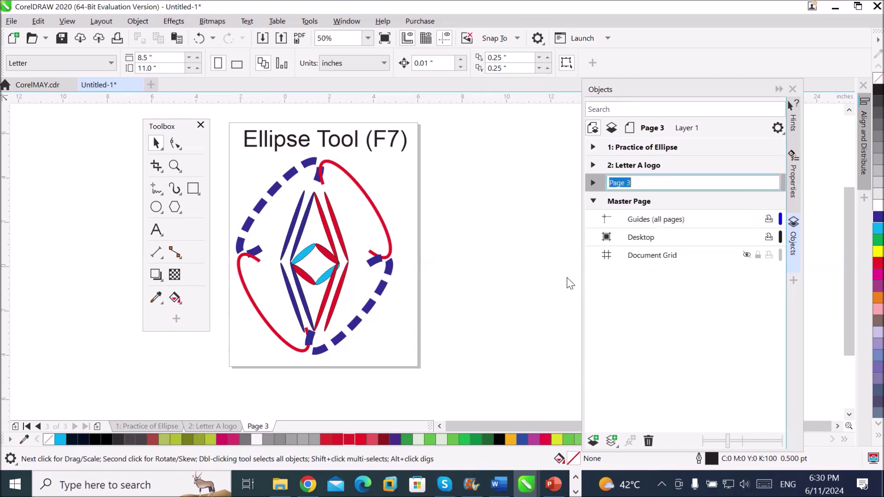
{"action": "type", "text": "Letter A logo with "}
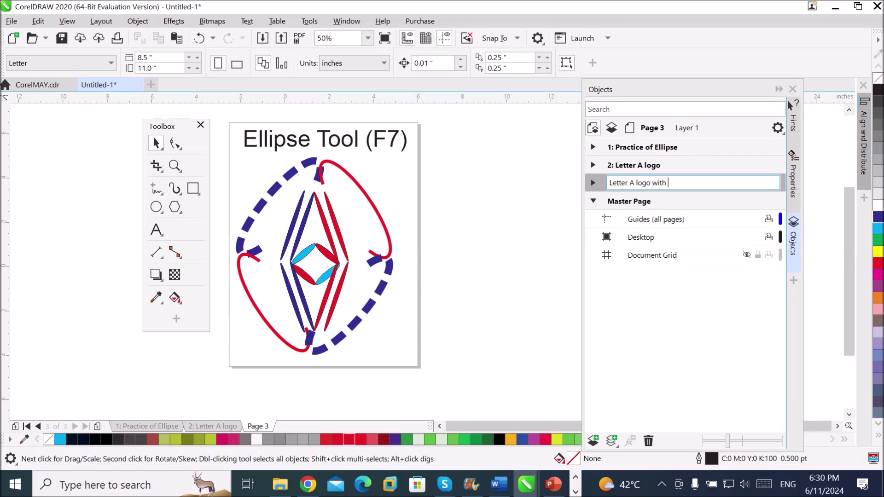
{"action": "type", "text": "Strokes"}
{"action": "key", "text": "Return"}
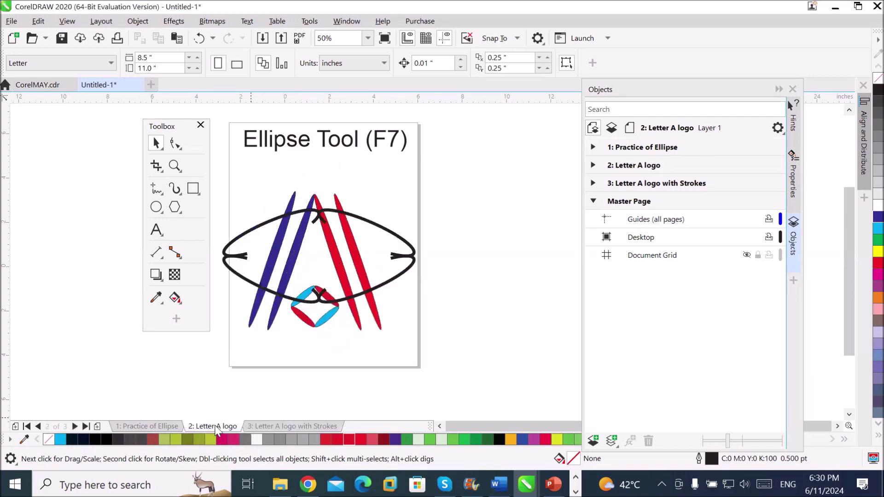
- Review the three named pages, ending on 'Letter A logo with Strokes' with the Layout menu open
{"action": "left_click", "coordinate": [142, 429]}
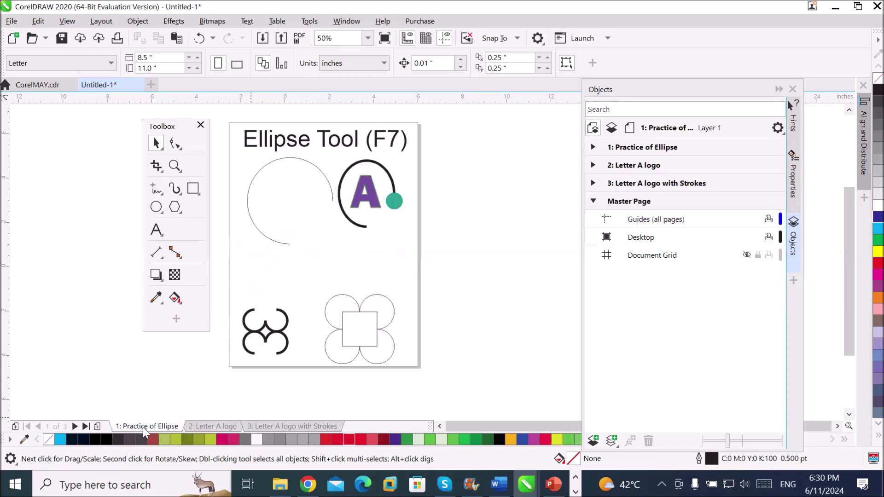
{"action": "left_click", "coordinate": [278, 425]}
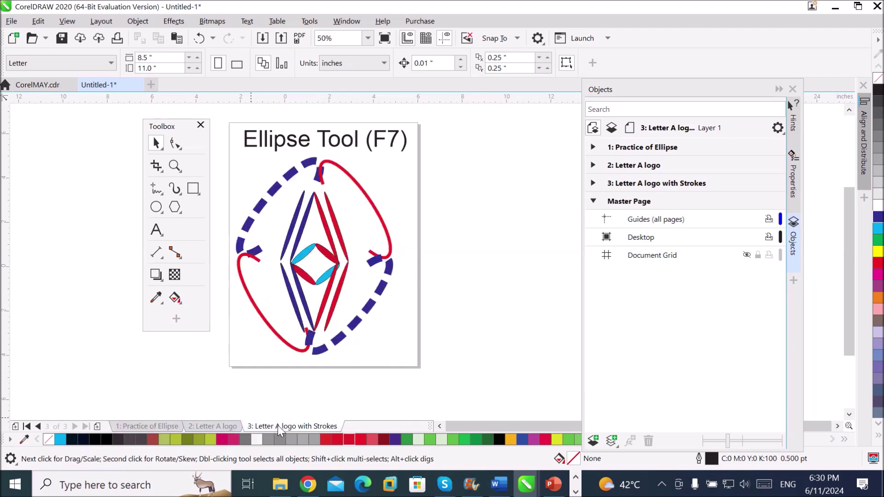
{"action": "left_click", "coordinate": [624, 153]}
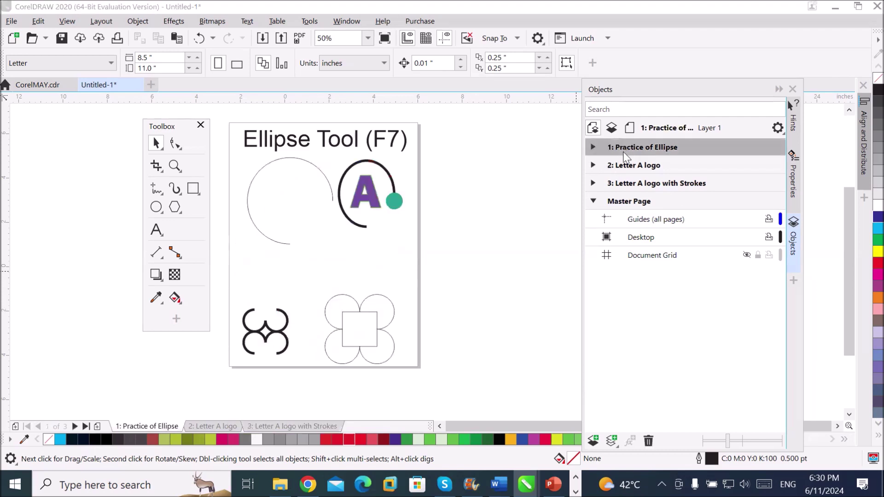
{"action": "left_click", "coordinate": [625, 166]}
{"action": "left_click", "coordinate": [626, 182]}
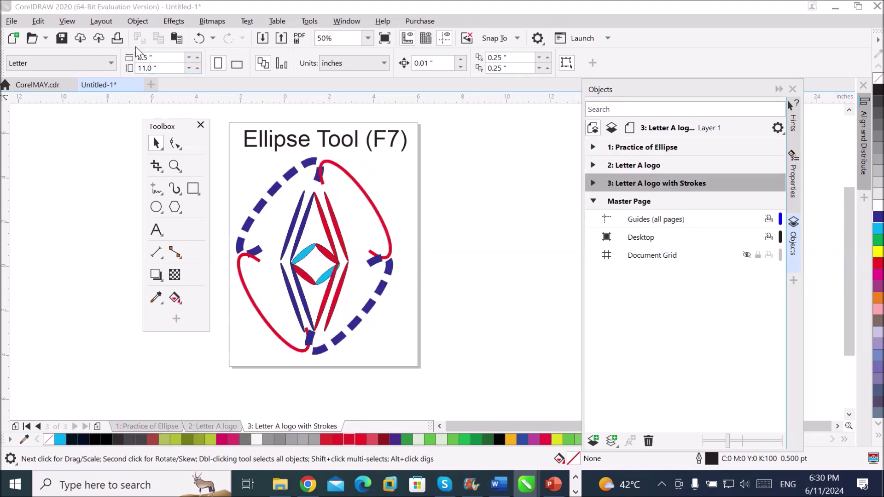
{"action": "left_click", "coordinate": [109, 24]}
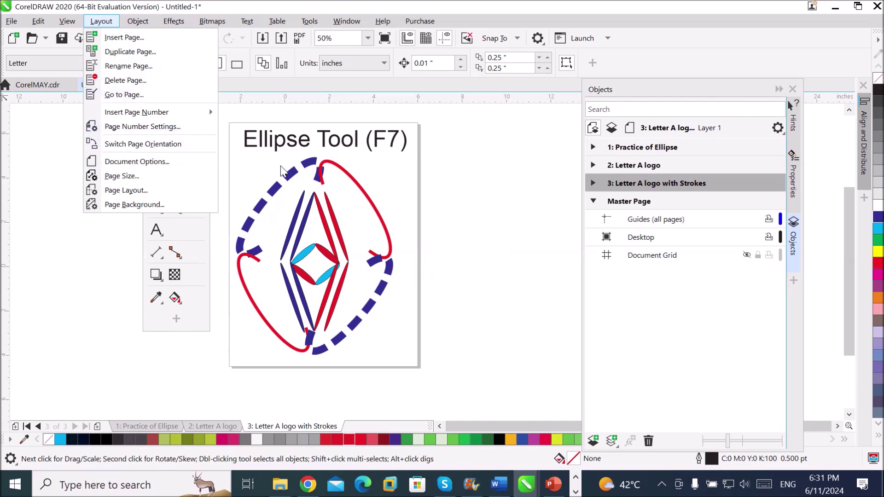
- Insert 100 new pages after page 3 using Layout > Insert Page
{"action": "left_click", "coordinate": [404, 202]}
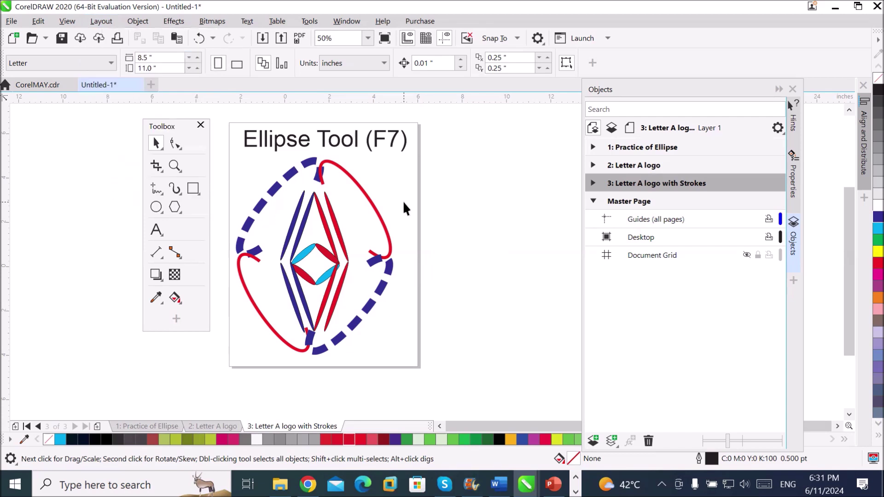
{"action": "left_click", "coordinate": [101, 22]}
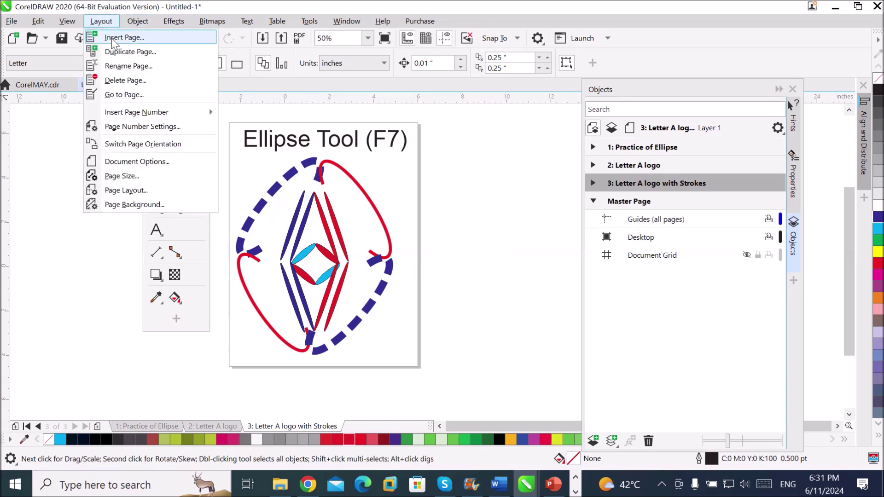
{"action": "left_click", "coordinate": [111, 38]}
{"action": "left_click", "coordinate": [445, 166]}
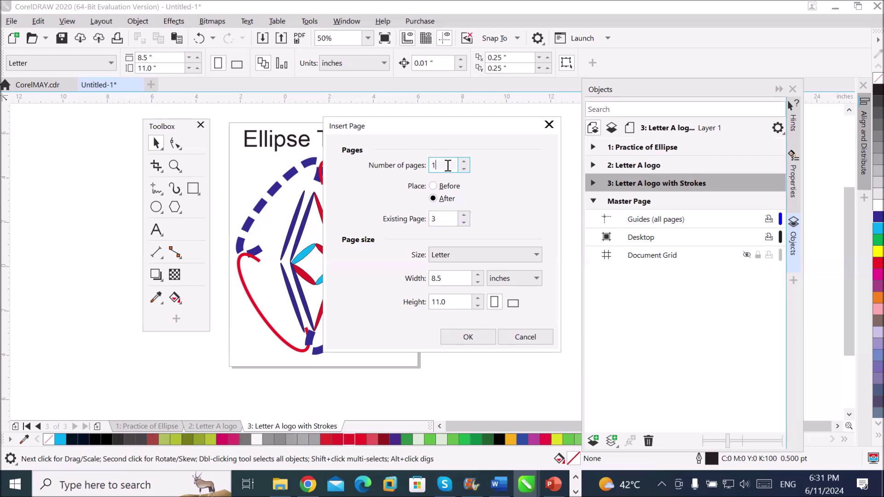
{"action": "type", "text": "00"}
{"action": "left_click", "coordinate": [444, 219]}
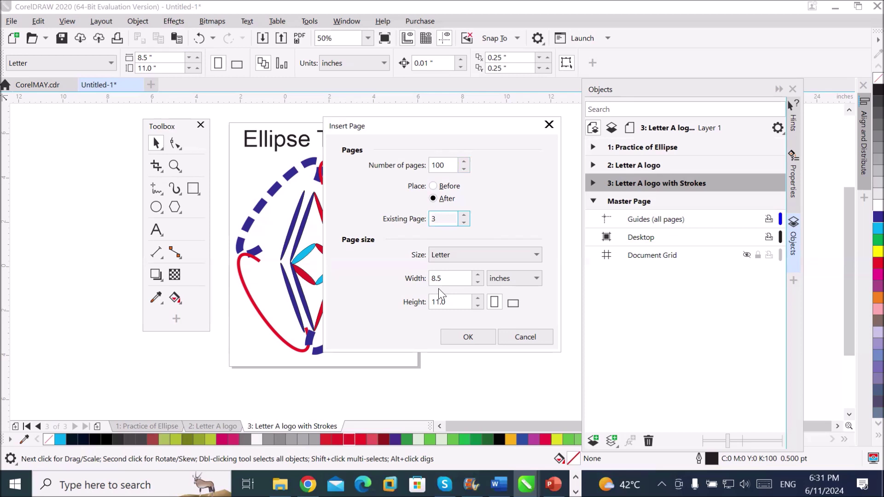
{"action": "left_click", "coordinate": [467, 337]}
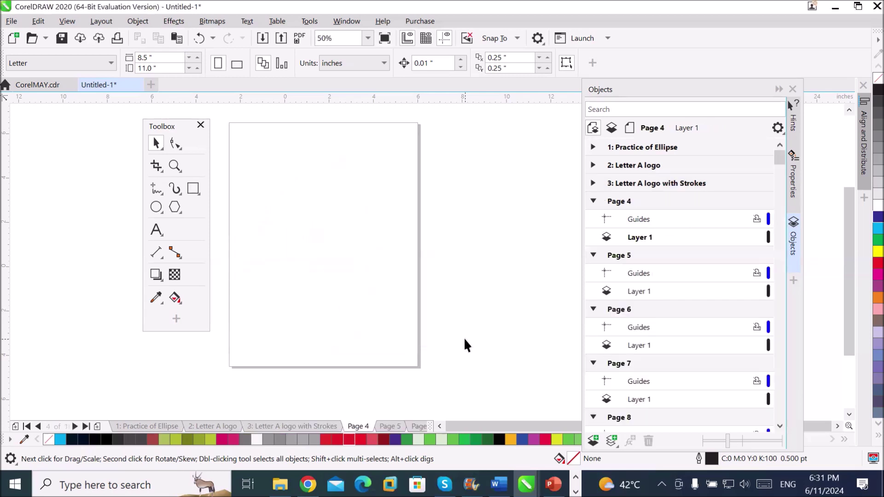
- Collapse the Page 4 through Page 12 entries in the Objects docker
{"action": "left_click", "coordinate": [594, 201]}
{"action": "left_click", "coordinate": [593, 219]}
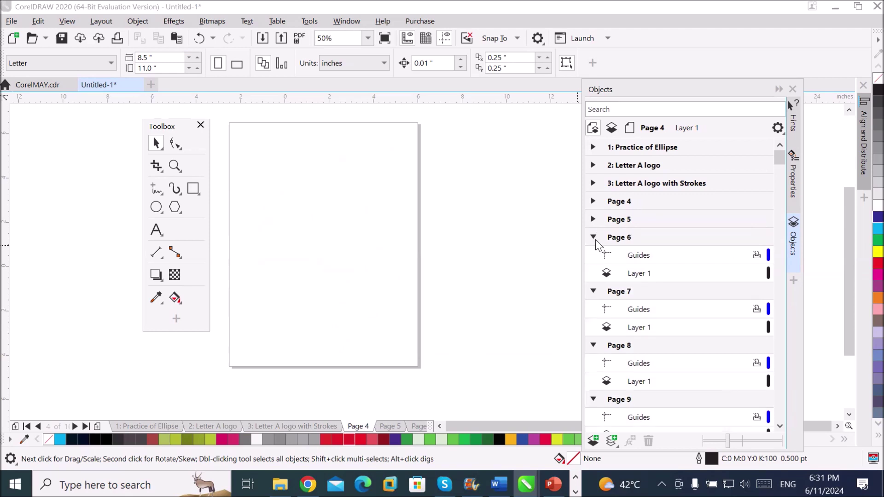
{"action": "left_click", "coordinate": [594, 238]}
{"action": "left_click", "coordinate": [594, 255]}
{"action": "left_click", "coordinate": [594, 274]}
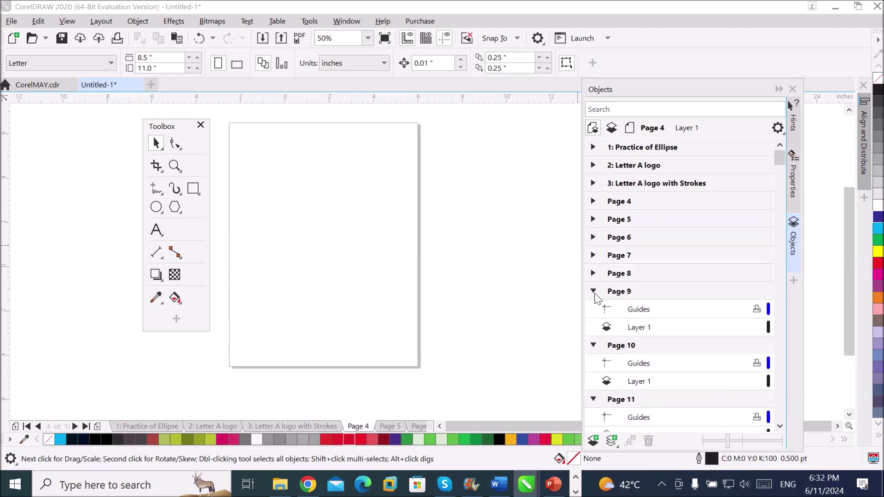
{"action": "left_click", "coordinate": [593, 291]}
{"action": "left_click", "coordinate": [593, 310]}
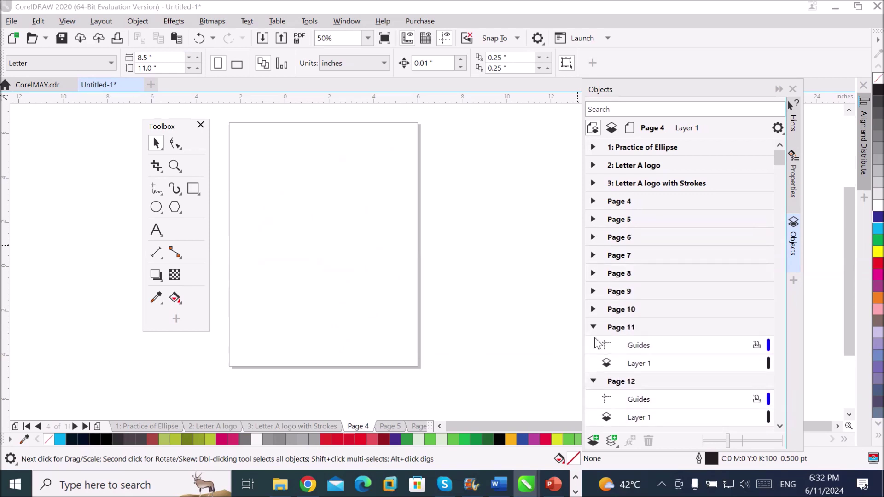
{"action": "left_click", "coordinate": [593, 328]}
{"action": "left_click", "coordinate": [594, 346]}
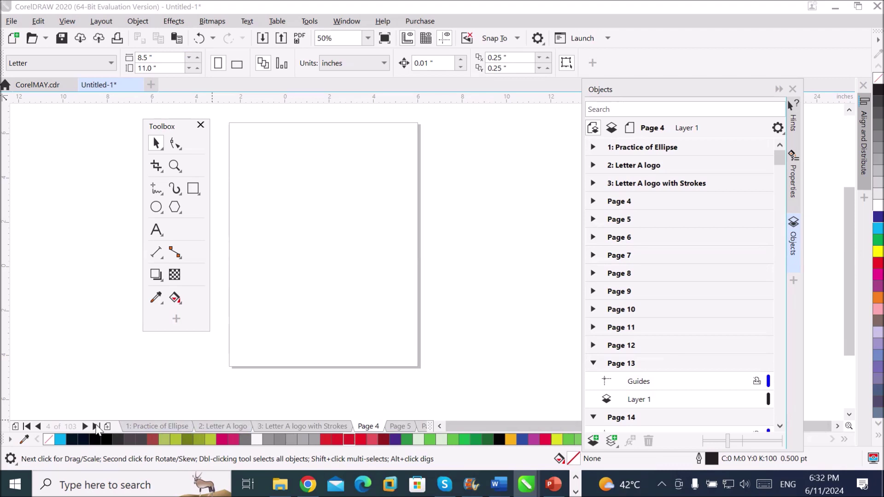
- Jump to the last page 103, back to page 1, then step forward to page 9
{"action": "left_click", "coordinate": [96, 427]}
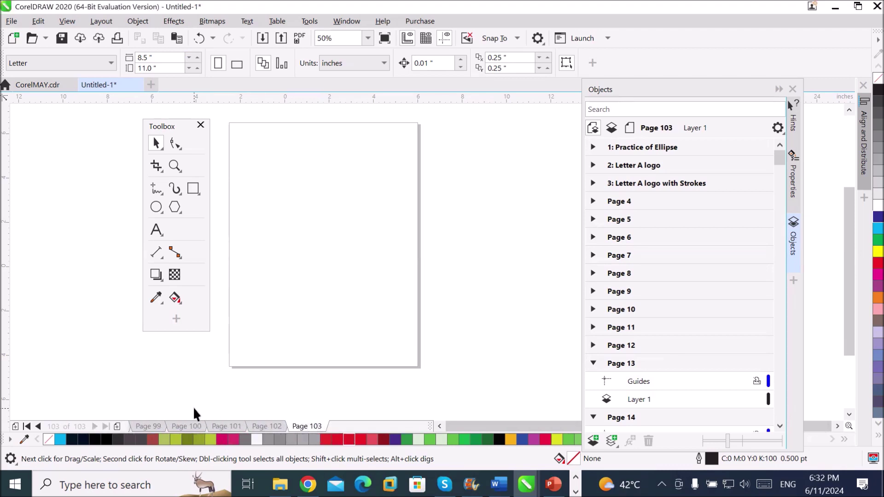
{"action": "left_click", "coordinate": [27, 427]}
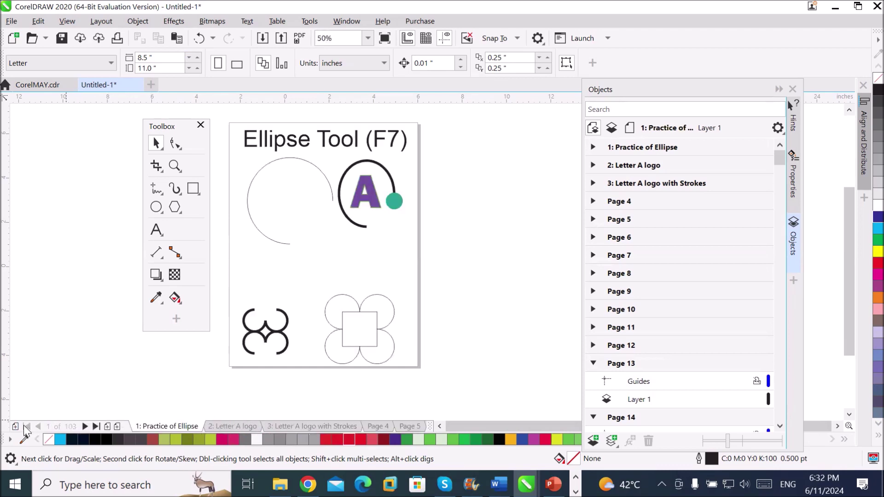
{"action": "left_click", "coordinate": [85, 427]}
{"action": "left_click", "coordinate": [85, 427]}
{"action": "left_click", "coordinate": [85, 427]}
{"action": "left_click", "coordinate": [84, 427]}
{"action": "left_click", "coordinate": [85, 427]}
{"action": "left_click", "coordinate": [84, 426]}
{"action": "left_click", "coordinate": [85, 427]}
{"action": "left_click", "coordinate": [85, 427]}
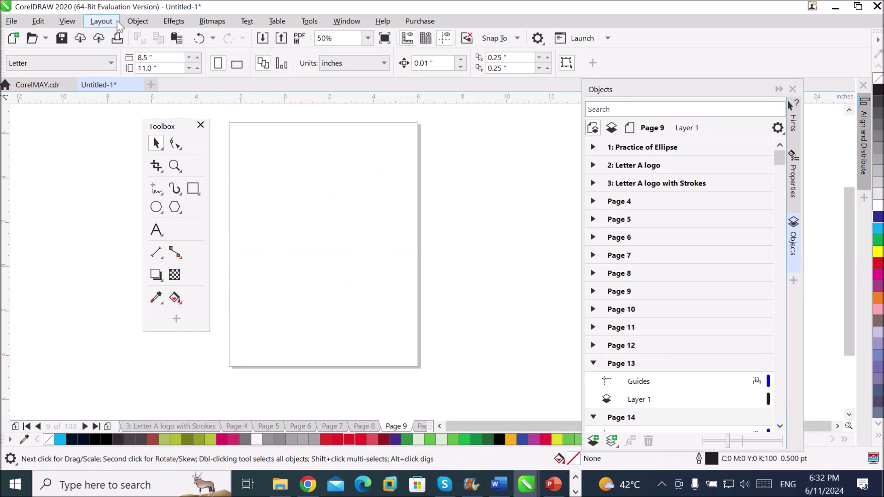
- Go to page 90 by entering 90 in the Go To Page dialog
{"action": "left_click", "coordinate": [88, 23]}
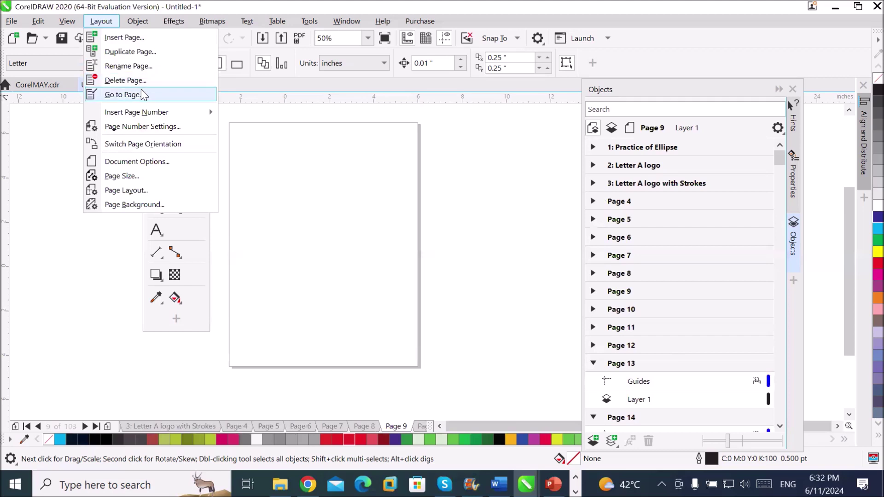
{"action": "left_click", "coordinate": [154, 95]}
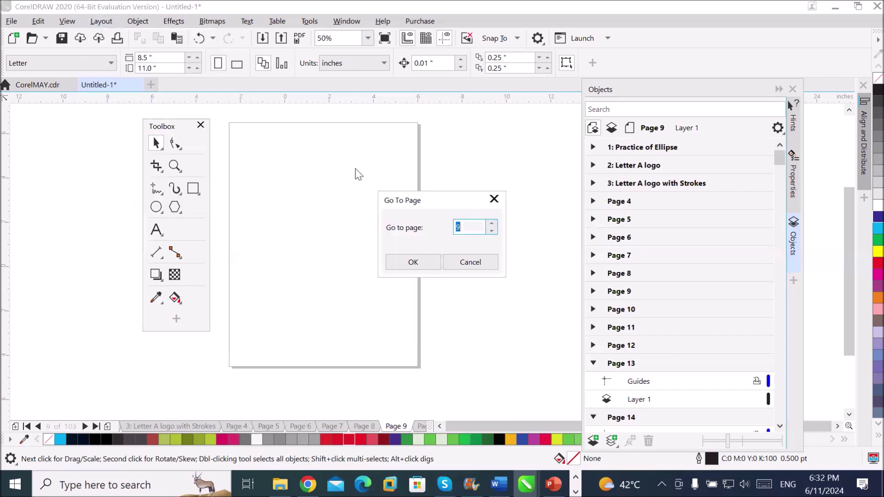
{"action": "left_click", "coordinate": [468, 227]}
{"action": "type", "text": "0"}
{"action": "left_click", "coordinate": [419, 259]}
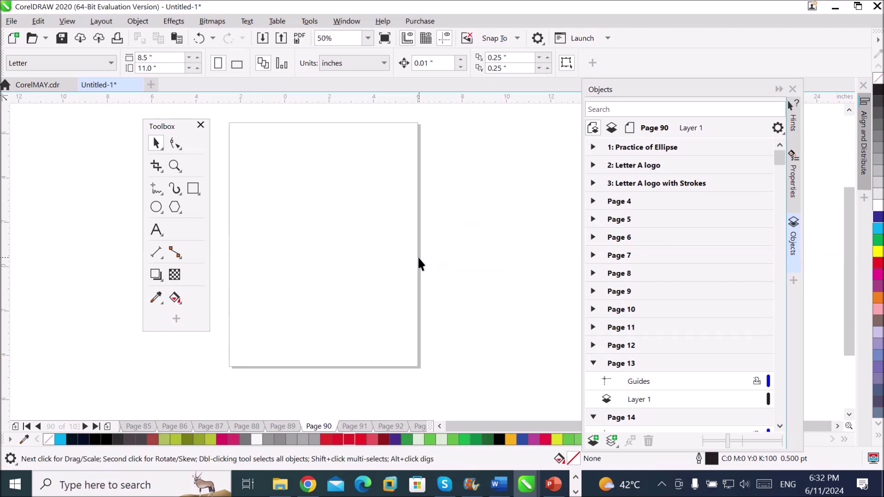
- Open the Layout menu while blank page 90 is showing
{"action": "left_click", "coordinate": [101, 21]}
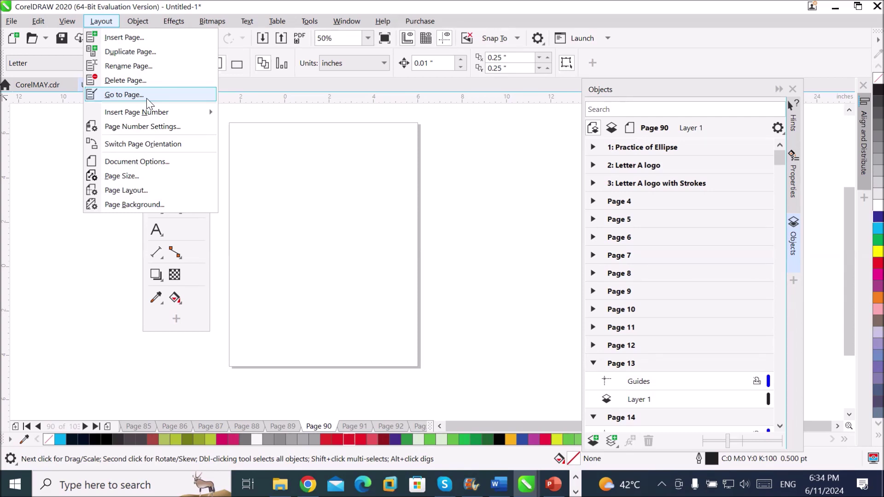
- Draw a tall ellipse on page 90 and convert it into an open arc
{"action": "left_click", "coordinate": [253, 182]}
{"action": "left_click", "coordinate": [159, 207]}
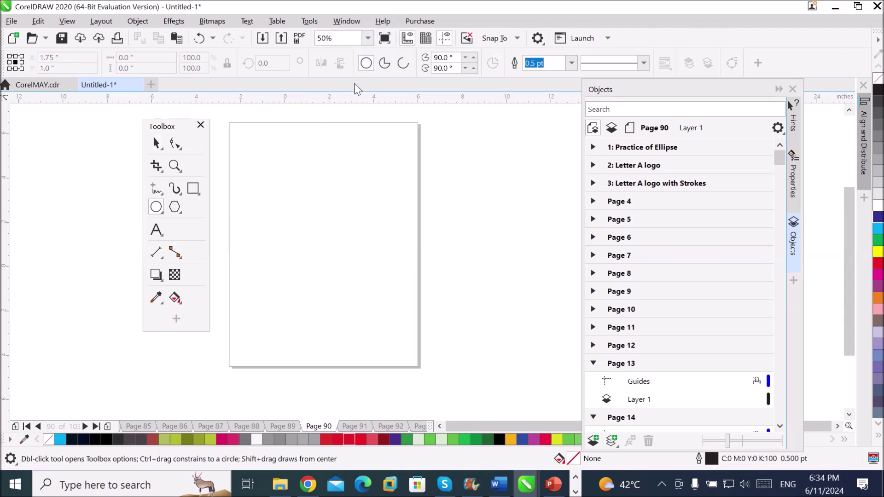
{"action": "left_click", "coordinate": [367, 63]}
{"action": "left_click_drag", "start_coordinate": [277, 161], "coordinate": [381, 317]}
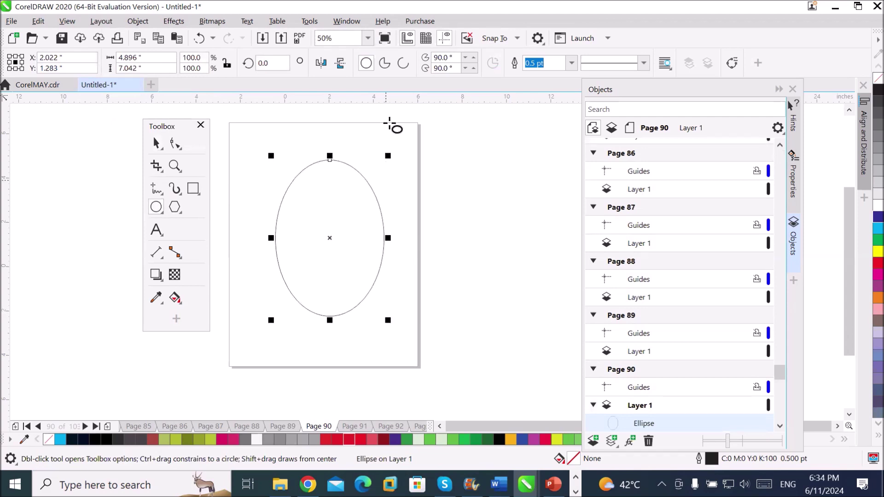
{"action": "left_click", "coordinate": [385, 65]}
{"action": "left_click", "coordinate": [404, 64]}
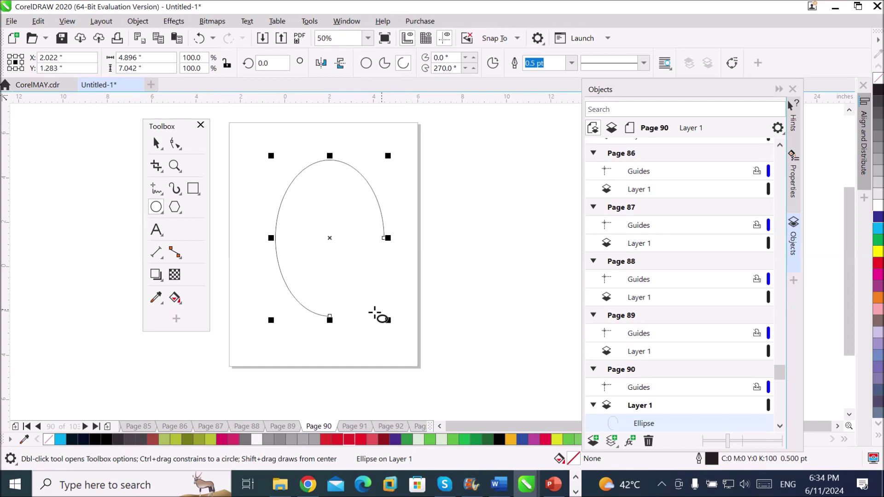
- Nudge the arc's end angle up and give it a 10 pt outline
{"action": "scroll", "coordinate": [369, 311], "scroll_direction": "up", "scroll_amount": 1}
{"action": "scroll", "coordinate": [368, 311], "scroll_direction": "down", "scroll_amount": 1}
{"action": "scroll", "coordinate": [369, 311], "scroll_direction": "up", "scroll_amount": 1}
{"action": "scroll", "coordinate": [368, 311], "scroll_direction": "down", "scroll_amount": 1}
{"action": "left_click", "coordinate": [474, 68]}
{"action": "left_click", "coordinate": [474, 69]}
{"action": "left_click", "coordinate": [574, 63]}
{"action": "left_click", "coordinate": [553, 171]}
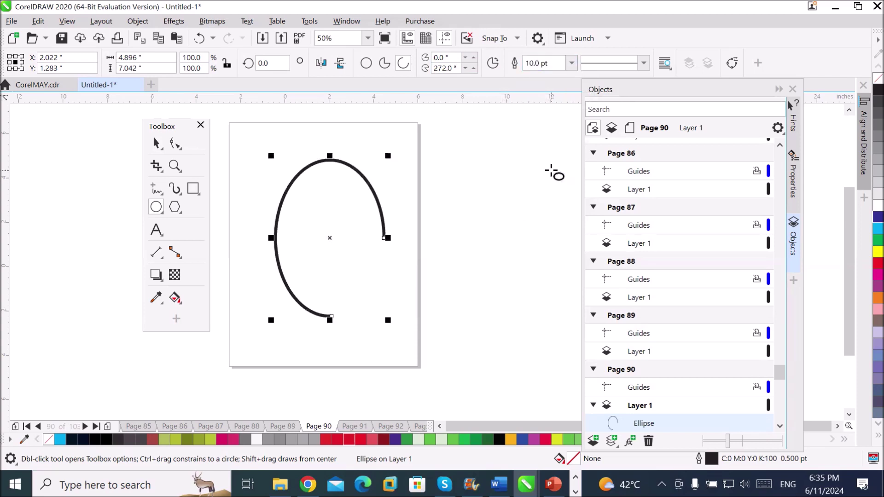
- Raise the arc's end angle step by step to 304°
{"action": "left_click", "coordinate": [473, 67]}
{"action": "left_click", "coordinate": [473, 68]}
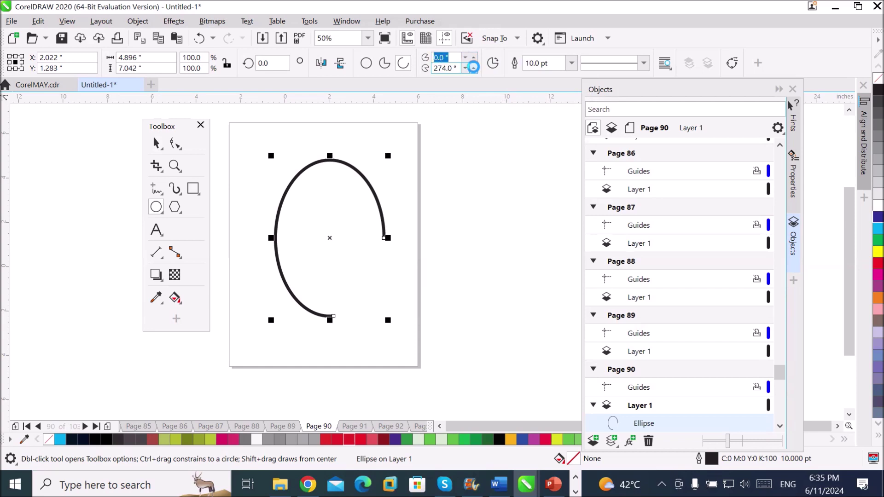
{"action": "left_click", "coordinate": [473, 68]}
{"action": "left_click", "coordinate": [474, 68]}
{"action": "left_click", "coordinate": [474, 68]}
{"action": "left_click", "coordinate": [474, 68]}
{"action": "left_click", "coordinate": [474, 68]}
{"action": "left_click", "coordinate": [473, 68]}
{"action": "left_click", "coordinate": [474, 68]}
{"action": "left_click", "coordinate": [474, 68]}
{"action": "left_click", "coordinate": [474, 68]}
{"action": "left_click", "coordinate": [474, 68]}
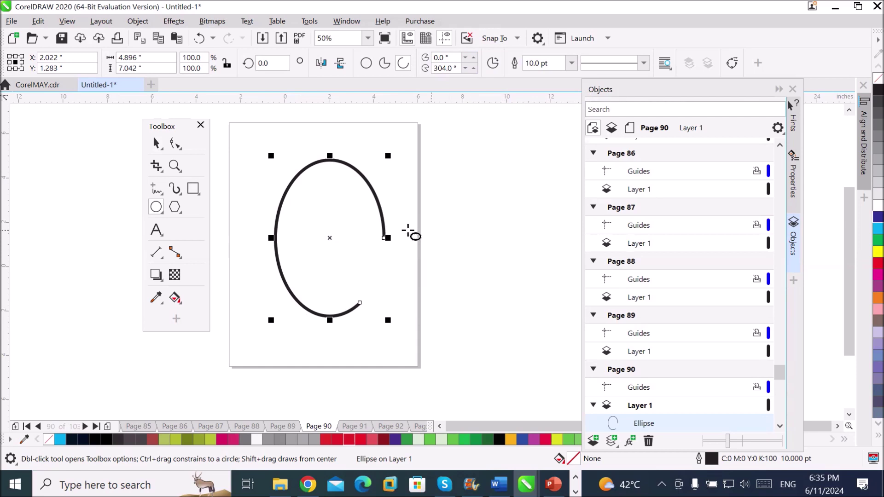
{"action": "left_click", "coordinate": [157, 229]}
{"action": "left_click", "coordinate": [297, 240]}
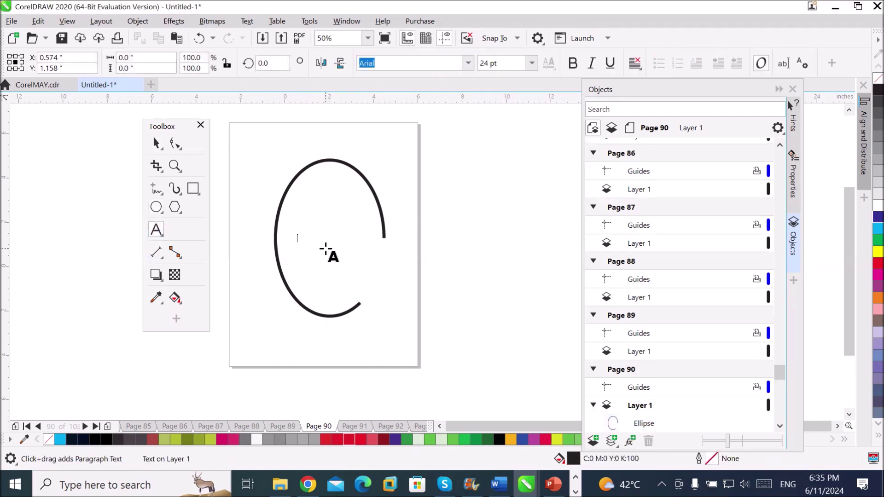
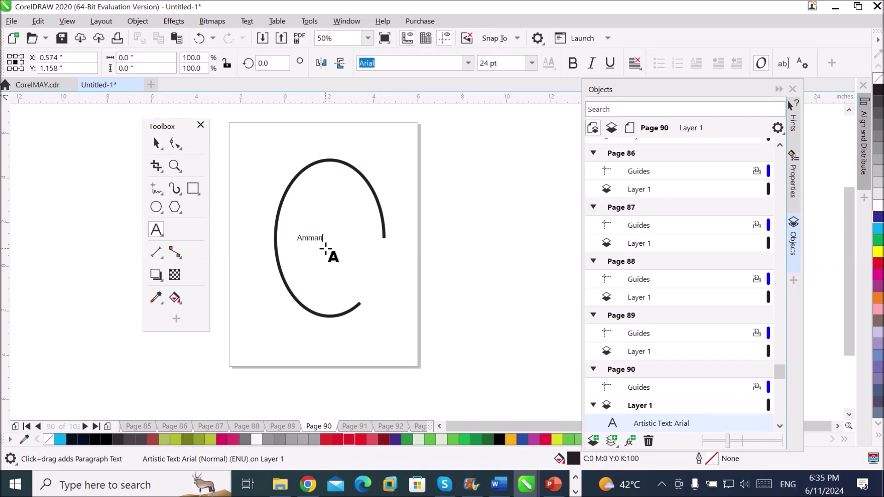
{"action": "key", "text": "Escape"}
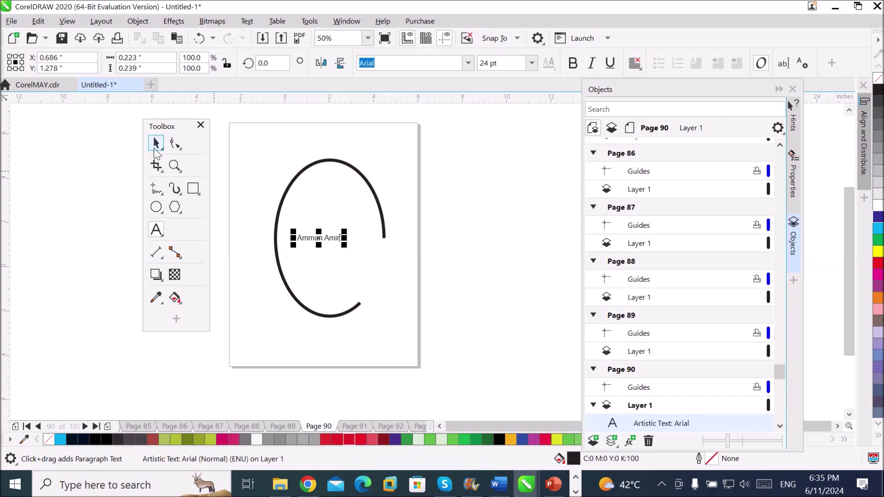
{"action": "left_click_drag", "start_coordinate": [344, 244], "coordinate": [412, 274]}
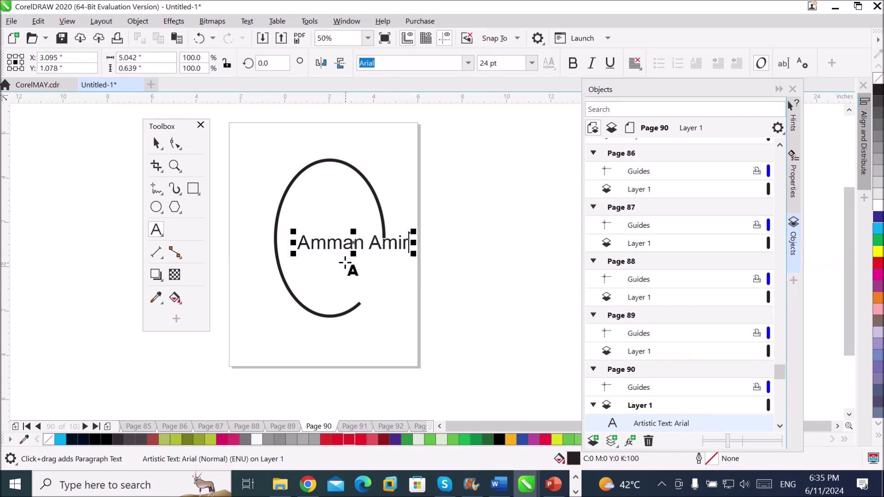
{"action": "left_click", "coordinate": [156, 144]}
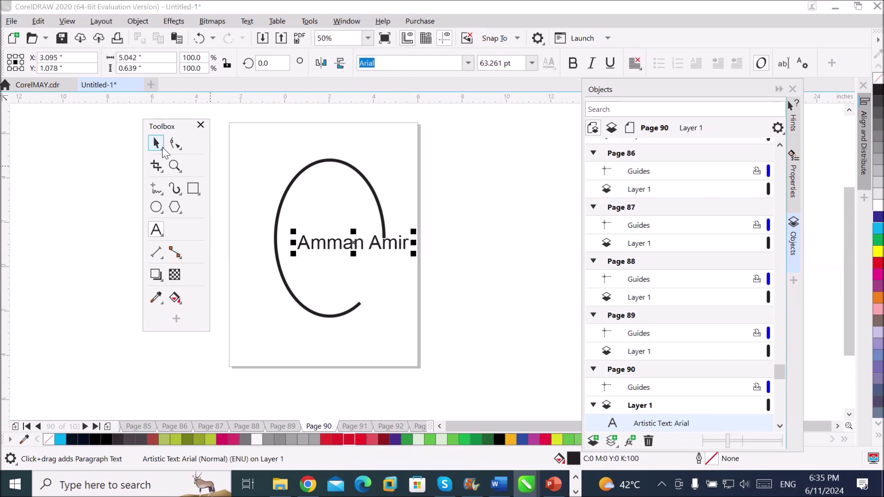
{"action": "left_click_drag", "start_coordinate": [340, 243], "coordinate": [330, 237]}
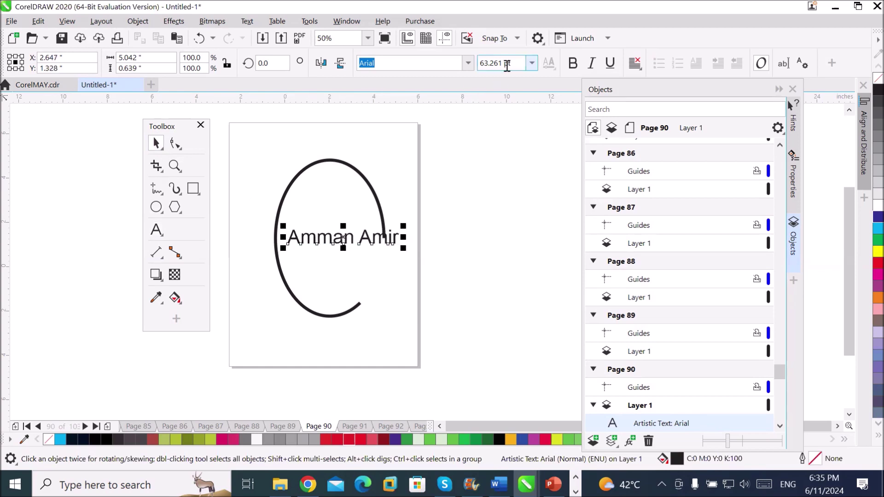
- Apply the Baby Angella font, enlarge the text and move it across the ellipse
{"action": "left_click", "coordinate": [468, 63]}
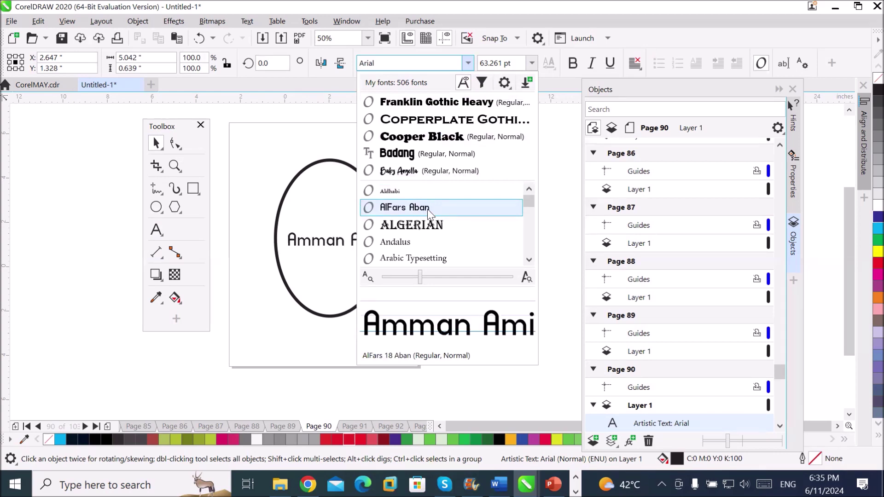
{"action": "scroll", "coordinate": [427, 209], "scroll_direction": "down", "scroll_amount": 3}
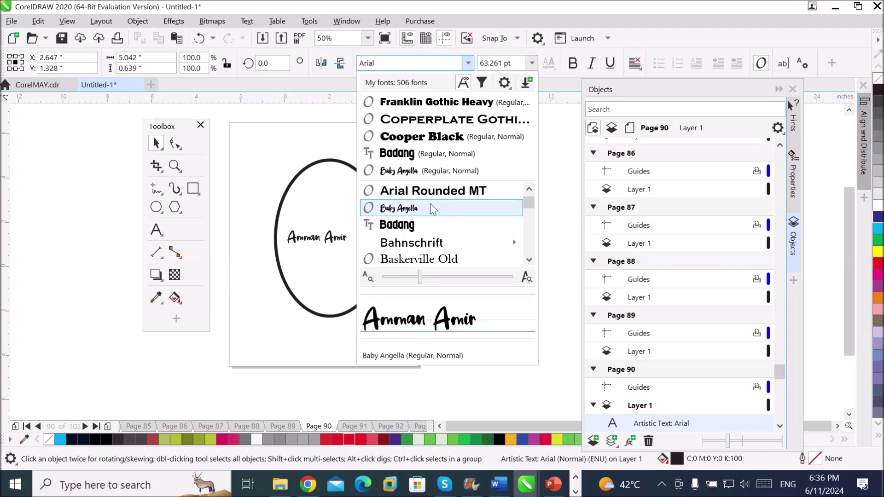
{"action": "left_click", "coordinate": [432, 208]}
{"action": "left_click_drag", "start_coordinate": [348, 248], "coordinate": [435, 289]}
{"action": "left_click_drag", "start_coordinate": [399, 253], "coordinate": [394, 239]}
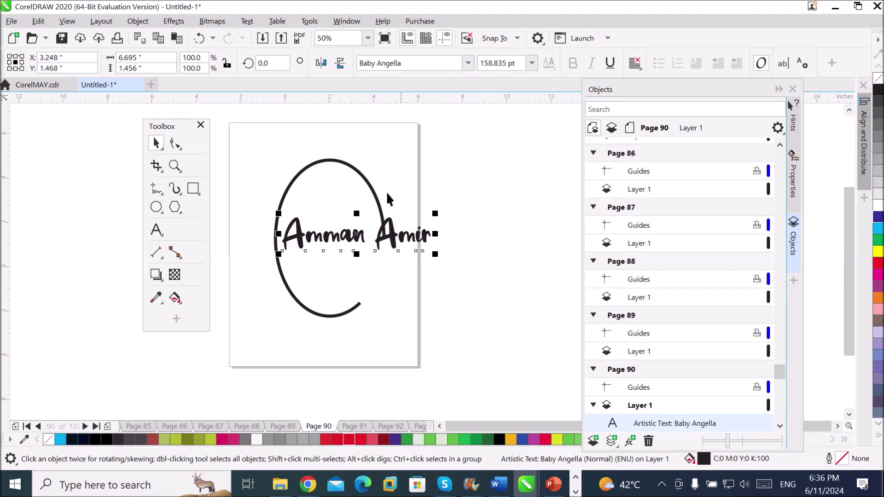
{"action": "left_click", "coordinate": [363, 180]}
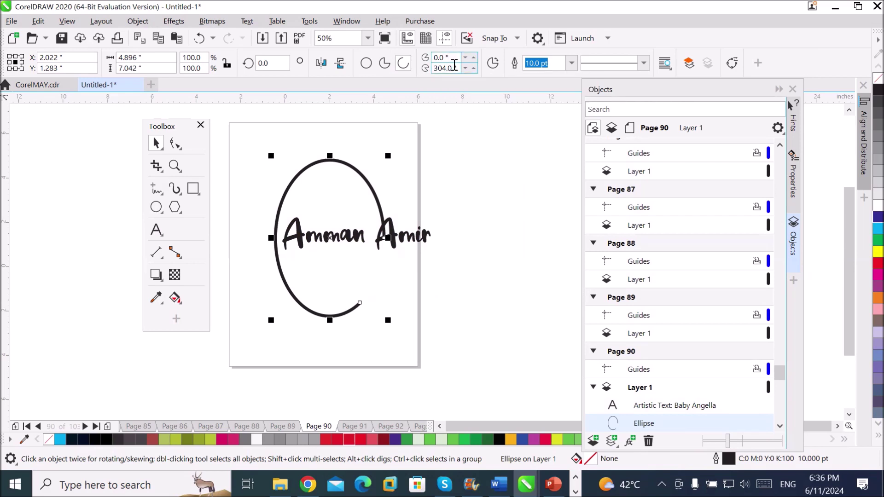
- Set the arc to run from 20° to 343° and stretch the ellipse wider into a circle
{"action": "left_click", "coordinate": [474, 68]}
{"action": "left_click_drag", "start_coordinate": [474, 69], "coordinate": [474, 68]}
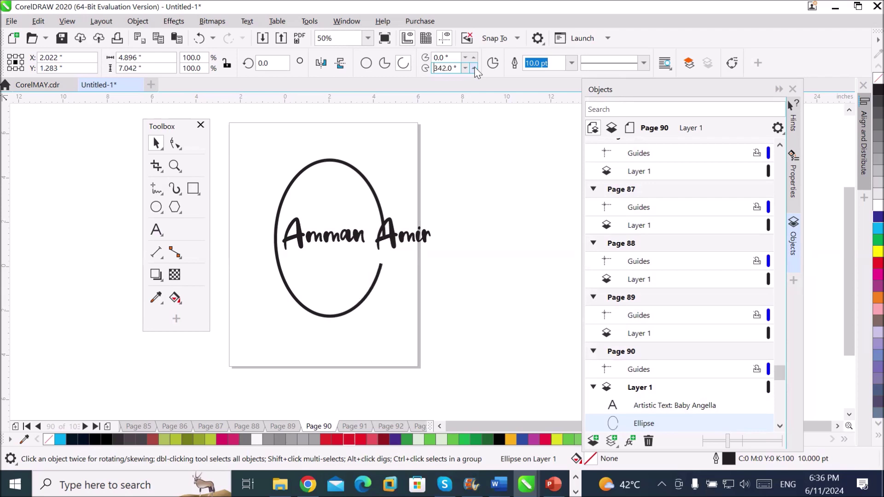
{"action": "left_click", "coordinate": [474, 68]}
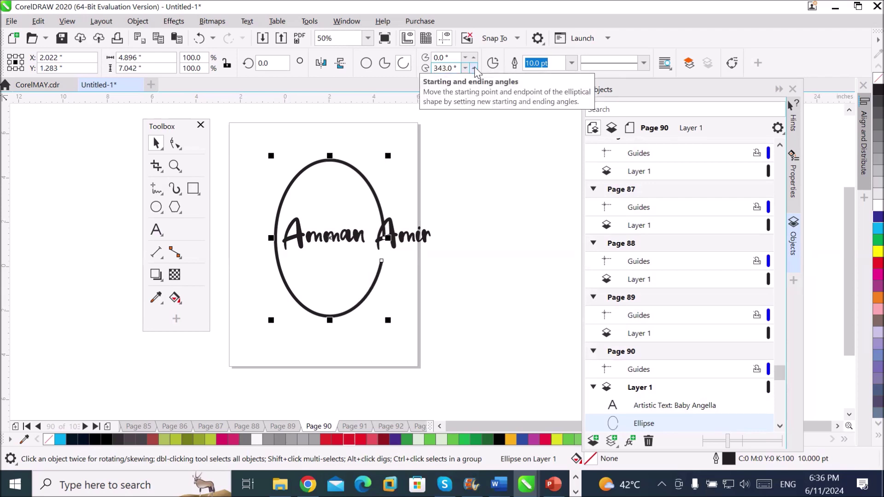
{"action": "left_click_drag", "start_coordinate": [473, 57], "coordinate": [474, 57]}
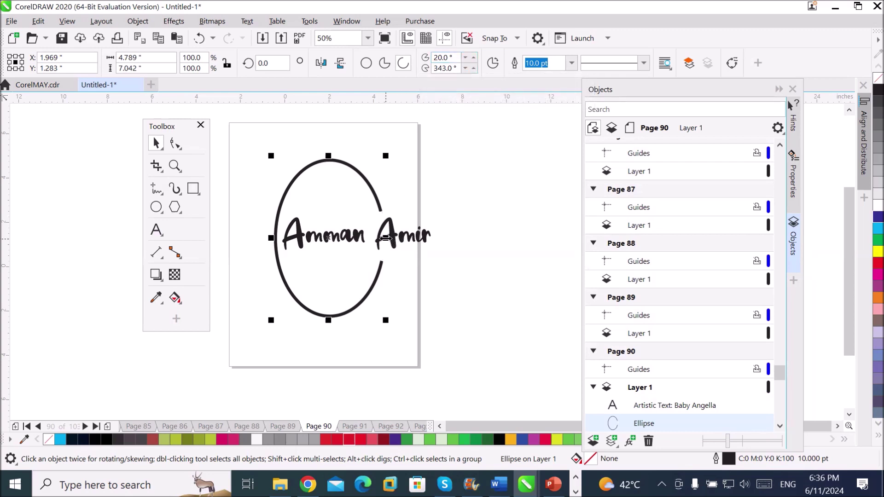
{"action": "left_click_drag", "start_coordinate": [386, 238], "coordinate": [428, 238]}
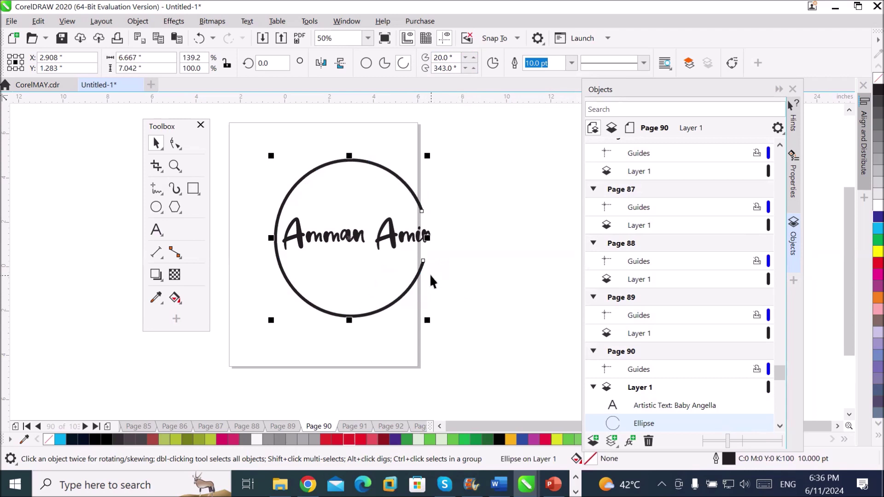
- Move the circle and script text together up and to the left
{"action": "left_click_drag", "start_coordinate": [249, 149], "coordinate": [452, 333]}
{"action": "left_click_drag", "start_coordinate": [389, 300], "coordinate": [361, 291]}
{"action": "left_click", "coordinate": [359, 348]}
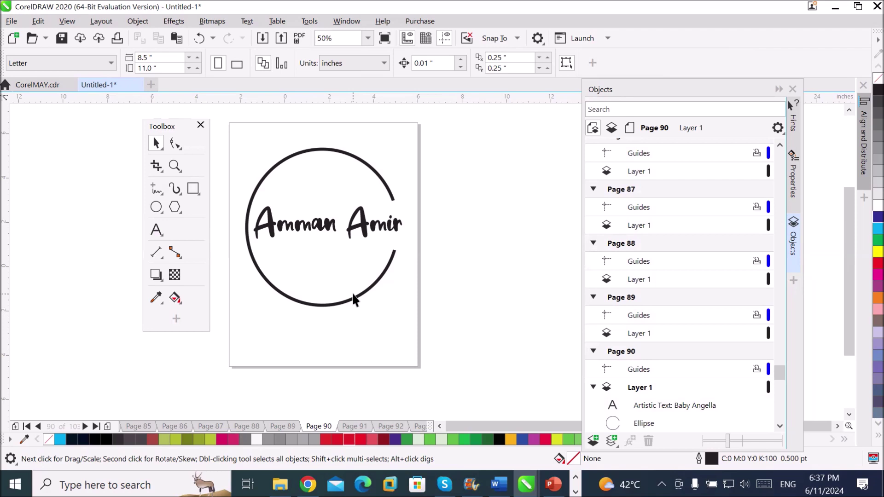
- Toggle the arc's direction and keep the large arc wrapped around the text
{"action": "left_click", "coordinate": [339, 154]}
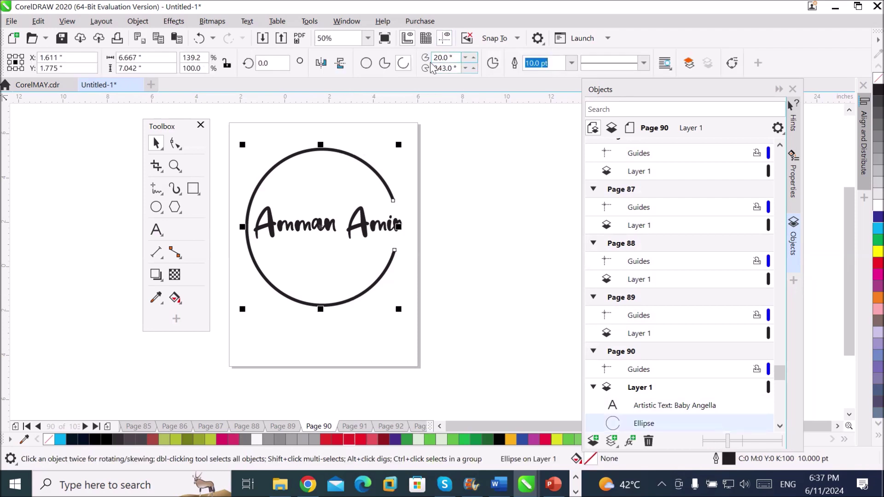
{"action": "left_click", "coordinate": [492, 66]}
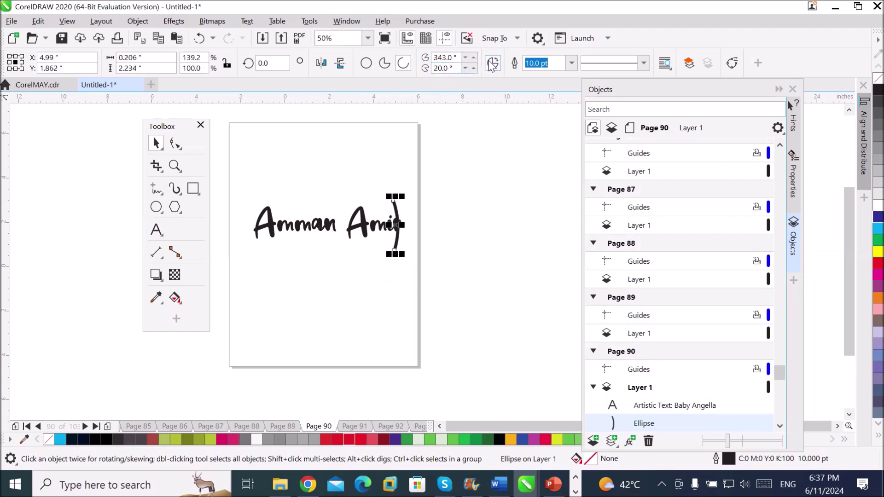
{"action": "left_click", "coordinate": [492, 65]}
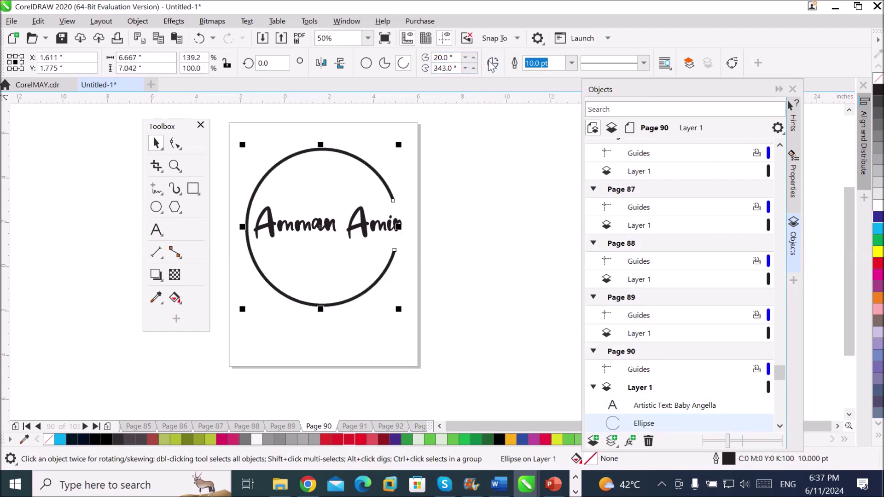
{"action": "left_click", "coordinate": [493, 66]}
{"action": "left_click", "coordinate": [492, 66]}
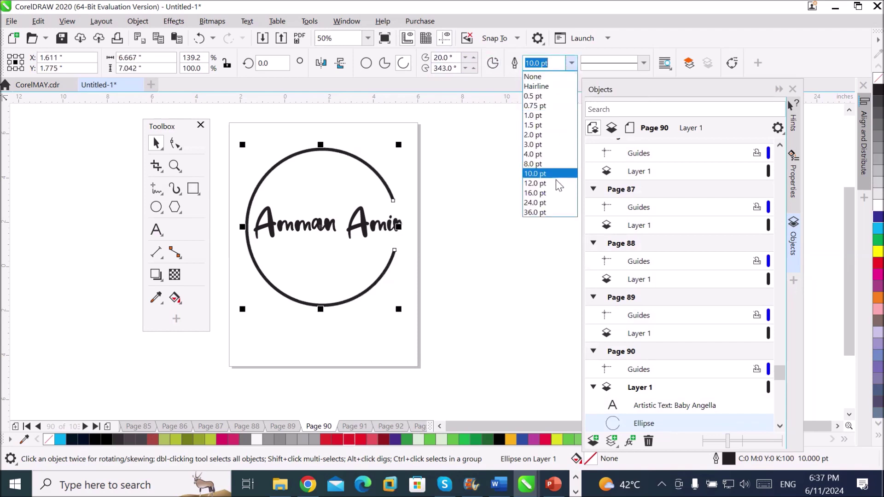
- Give the arc a 36.0 pt red outline
{"action": "left_click", "coordinate": [552, 212]}
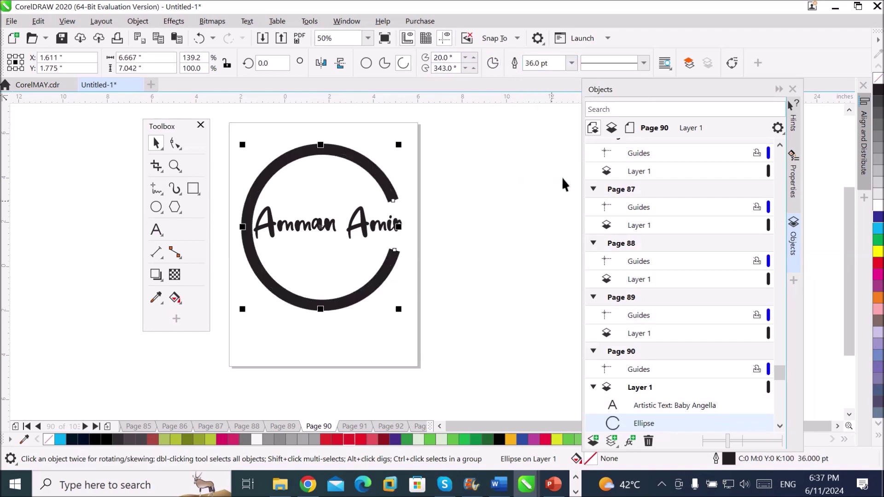
{"action": "right_click", "coordinate": [864, 267]}
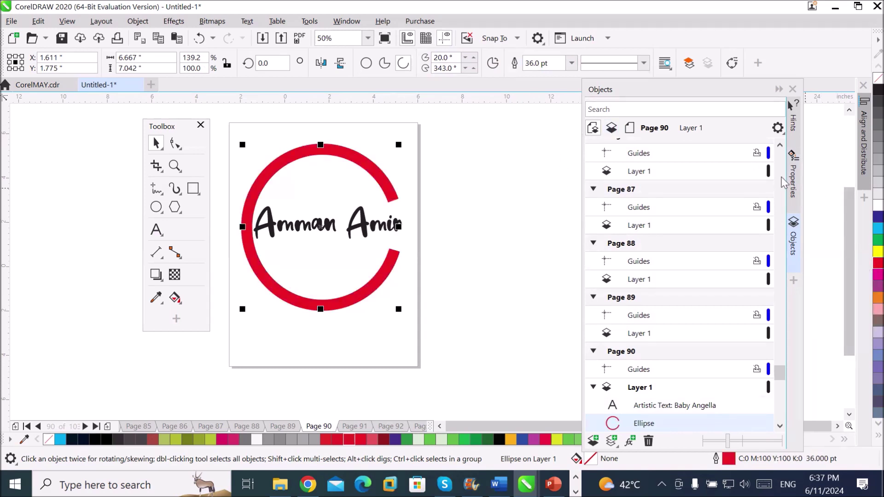
{"action": "left_click", "coordinate": [795, 189]}
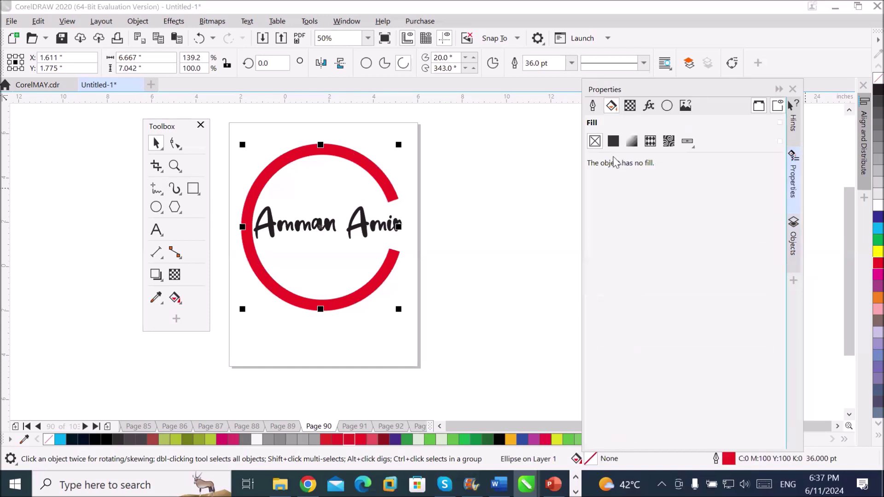
- Give the arc outline a bar-shaped start arrowhead and a triangular end arrowhead
{"action": "left_click", "coordinate": [593, 106]}
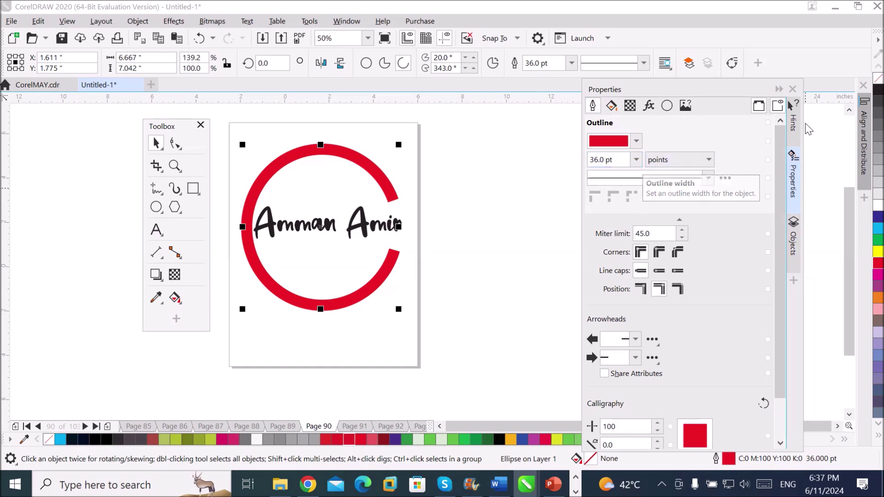
{"action": "left_click", "coordinate": [636, 340]}
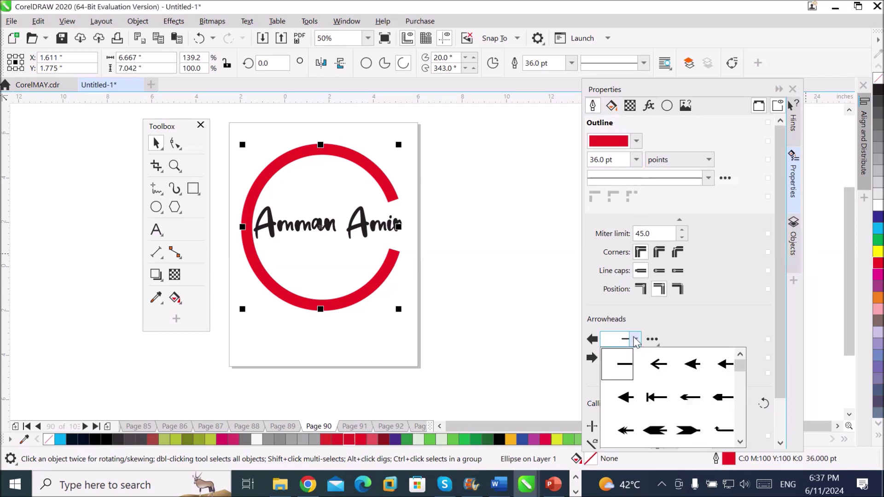
{"action": "left_click", "coordinate": [740, 442]}
{"action": "left_click", "coordinate": [737, 443]}
{"action": "left_click", "coordinate": [737, 443]}
{"action": "left_click", "coordinate": [736, 443]}
{"action": "left_click", "coordinate": [736, 443]}
{"action": "left_click", "coordinate": [736, 443]}
{"action": "left_click", "coordinate": [736, 443]}
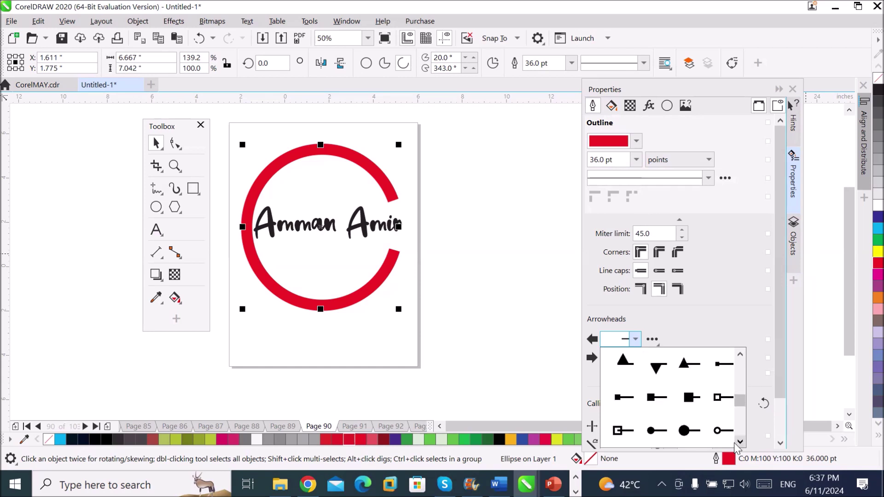
{"action": "left_click", "coordinate": [736, 443]}
{"action": "left_click", "coordinate": [734, 443]}
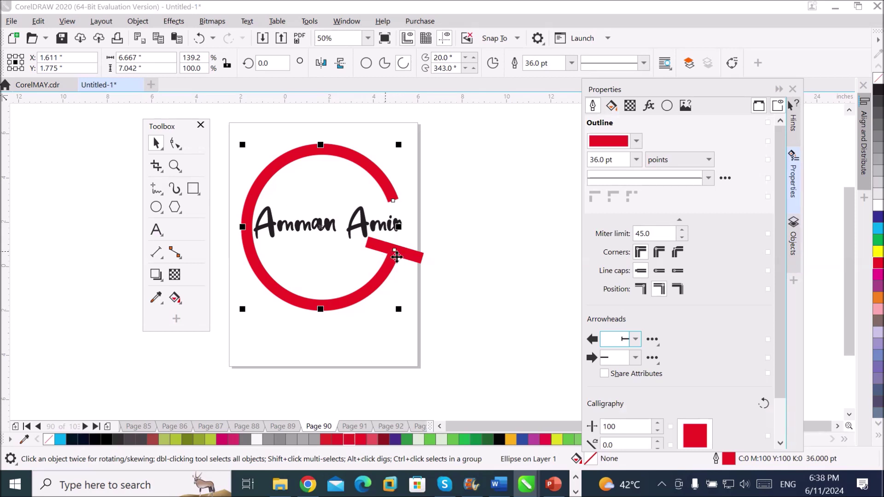
{"action": "left_click", "coordinate": [635, 358]}
{"action": "left_click", "coordinate": [671, 384]}
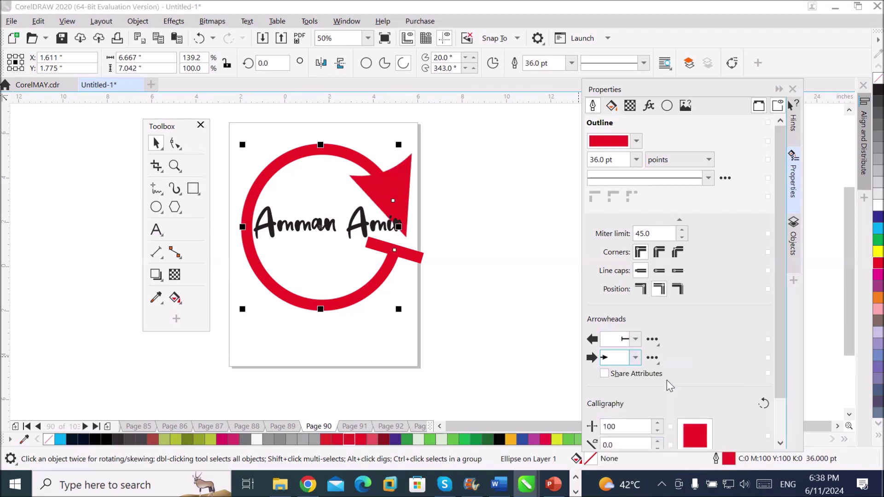
- Float the Properties docker and reset the shape to a 0°–270° arc
{"action": "double_click", "coordinate": [643, 90]}
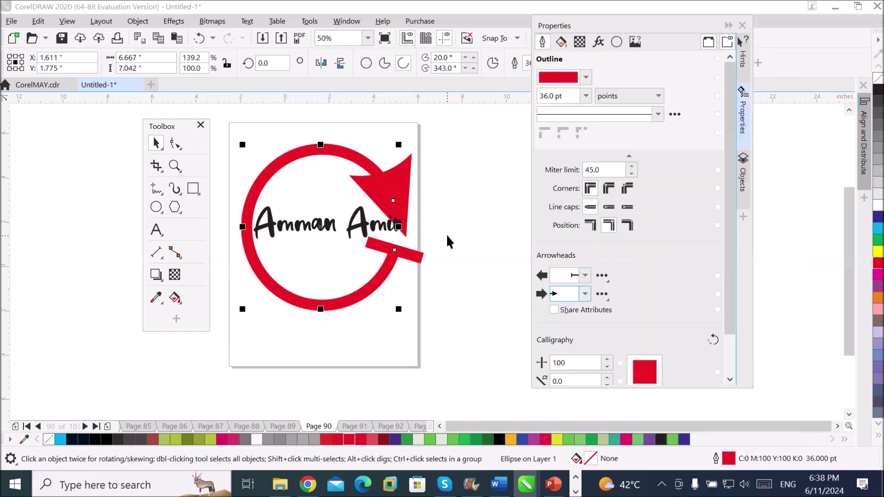
{"action": "left_click", "coordinate": [367, 63]}
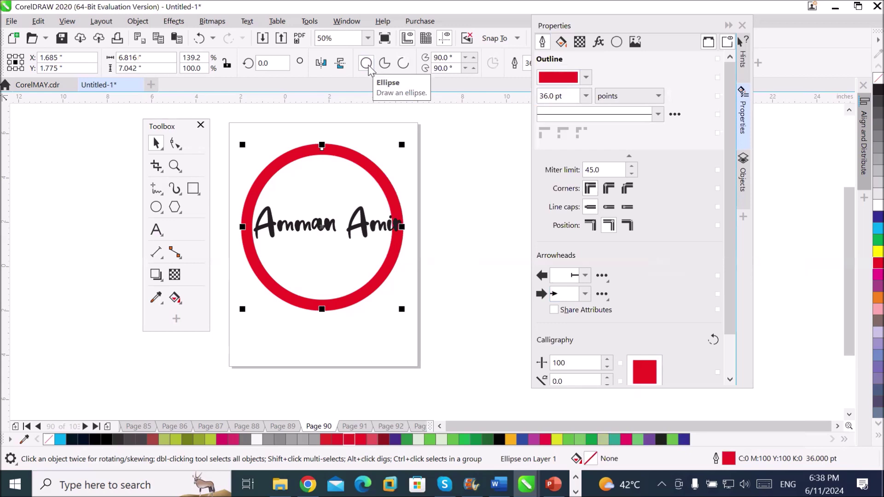
{"action": "left_click", "coordinate": [403, 63]}
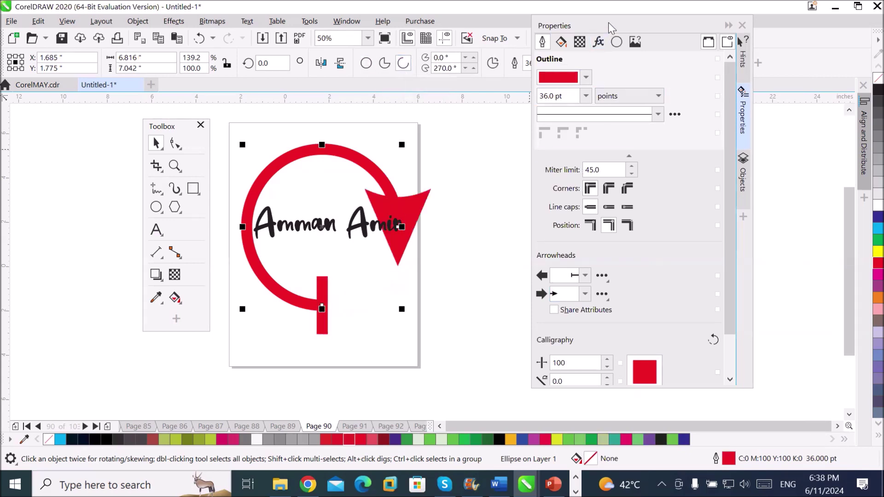
{"action": "left_click_drag", "start_coordinate": [612, 25], "coordinate": [606, 11]}
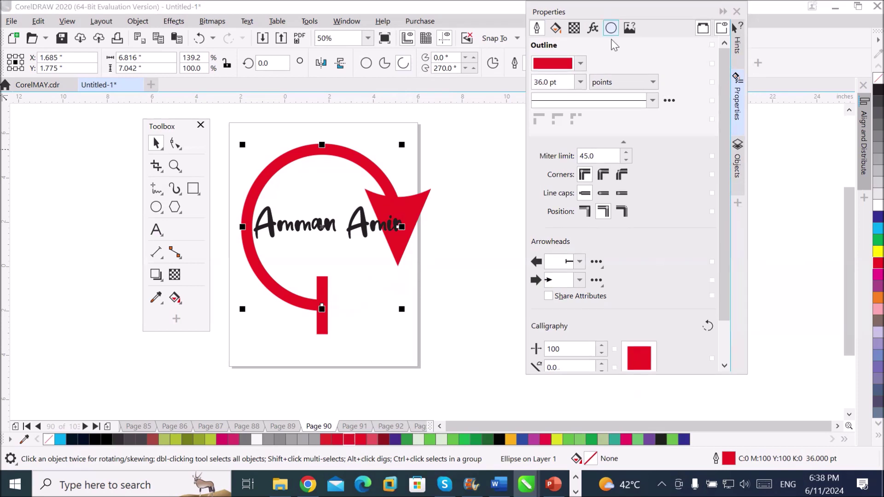
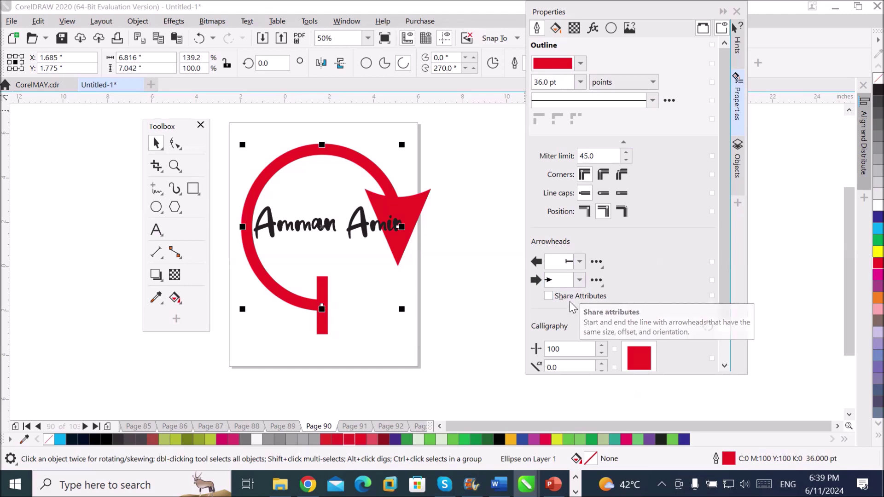
- Leave Share Attributes unchecked and cap the red arc's start with an open-circle arrowhead
{"action": "left_click", "coordinate": [570, 299]}
{"action": "left_click", "coordinate": [570, 297]}
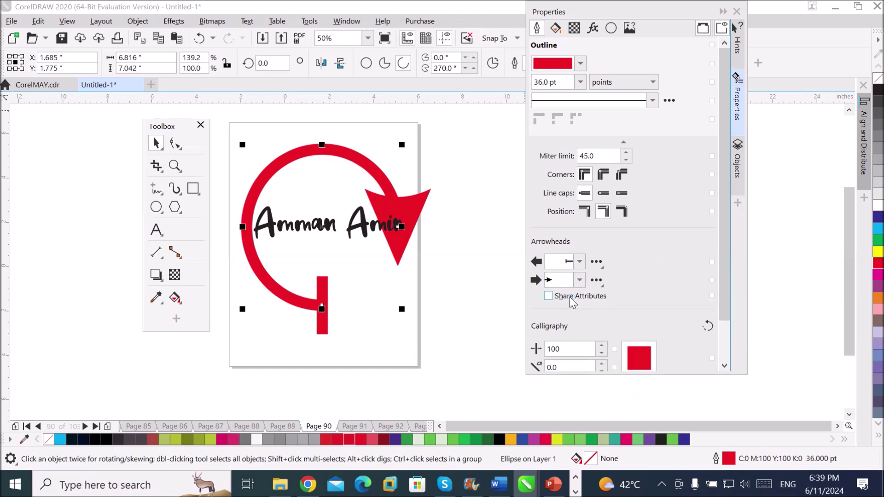
{"action": "left_click", "coordinate": [572, 299]}
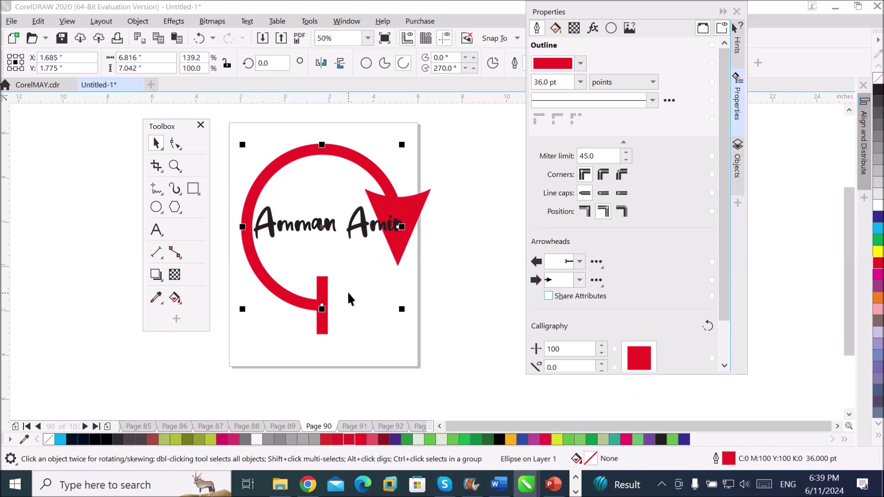
{"action": "left_click", "coordinate": [579, 262]}
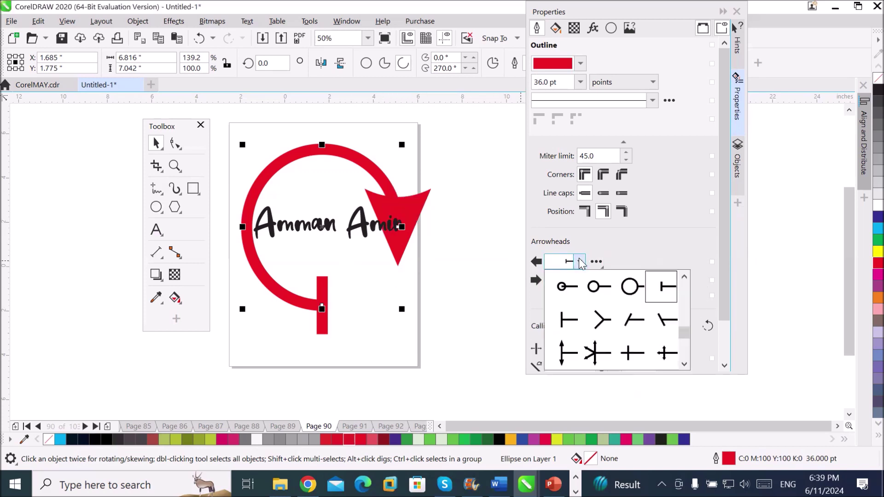
{"action": "left_click", "coordinate": [593, 286]}
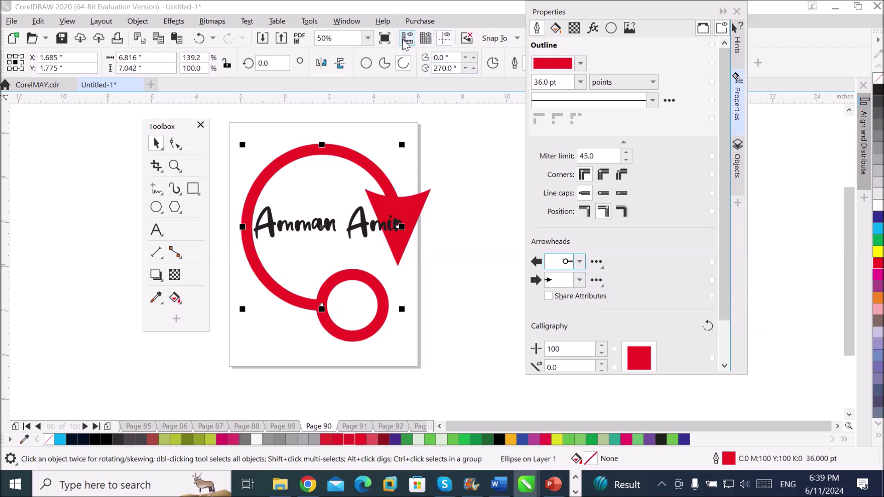
- Raise the red arc's starting angle to 37°
{"action": "left_click", "coordinate": [475, 57]}
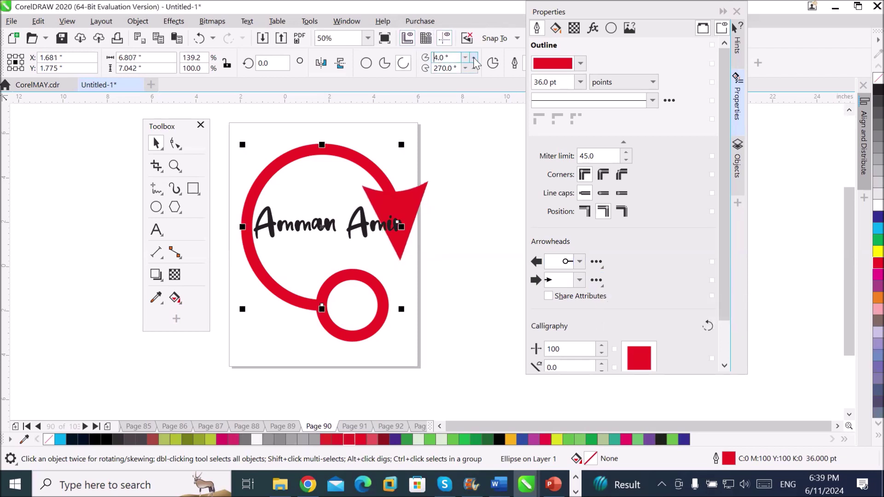
{"action": "left_click", "coordinate": [474, 57]}
{"action": "left_click", "coordinate": [475, 57]}
{"action": "left_click", "coordinate": [474, 57]}
{"action": "left_click", "coordinate": [475, 57]}
{"action": "left_click", "coordinate": [474, 57]}
{"action": "left_click", "coordinate": [474, 57]}
{"action": "left_click", "coordinate": [474, 57]}
{"action": "left_click", "coordinate": [474, 57]}
{"action": "left_click", "coordinate": [475, 57]}
{"action": "left_click", "coordinate": [475, 57]}
{"action": "left_click", "coordinate": [474, 57]}
{"action": "left_click", "coordinate": [474, 57]}
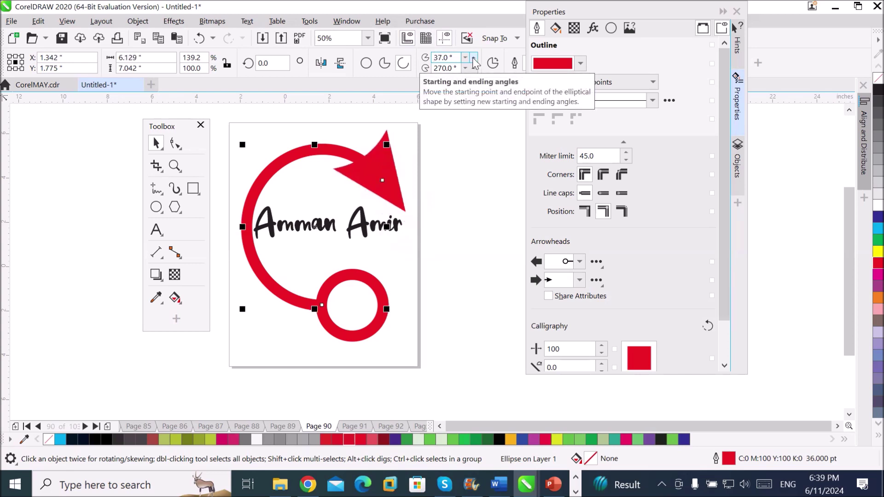
- Raise the red arc's ending angle to 293°
{"action": "left_click", "coordinate": [473, 68]}
{"action": "left_click", "coordinate": [474, 68]}
{"action": "left_click", "coordinate": [473, 69]}
{"action": "left_click", "coordinate": [474, 69]}
{"action": "left_click", "coordinate": [473, 68]}
{"action": "left_click", "coordinate": [474, 68]}
{"action": "left_click", "coordinate": [474, 68]}
{"action": "left_click", "coordinate": [473, 68]}
{"action": "left_click", "coordinate": [473, 68]}
{"action": "left_click", "coordinate": [473, 68]}
{"action": "left_click", "coordinate": [474, 69]}
{"action": "left_click", "coordinate": [473, 68]}
{"action": "left_click", "coordinate": [474, 68]}
{"action": "left_click", "coordinate": [474, 68]}
{"action": "left_click", "coordinate": [474, 68]}
{"action": "left_click", "coordinate": [473, 68]}
{"action": "left_click", "coordinate": [474, 68]}
{"action": "left_click", "coordinate": [474, 68]}
{"action": "left_click", "coordinate": [473, 68]}
{"action": "left_click", "coordinate": [474, 68]}
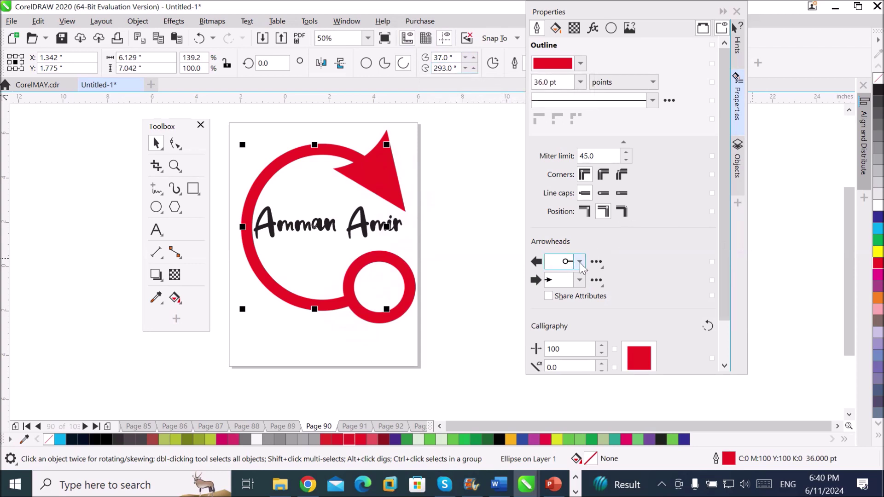
- Swap the arc's start and end arrowheads, then swap them back
{"action": "left_click", "coordinate": [596, 263]}
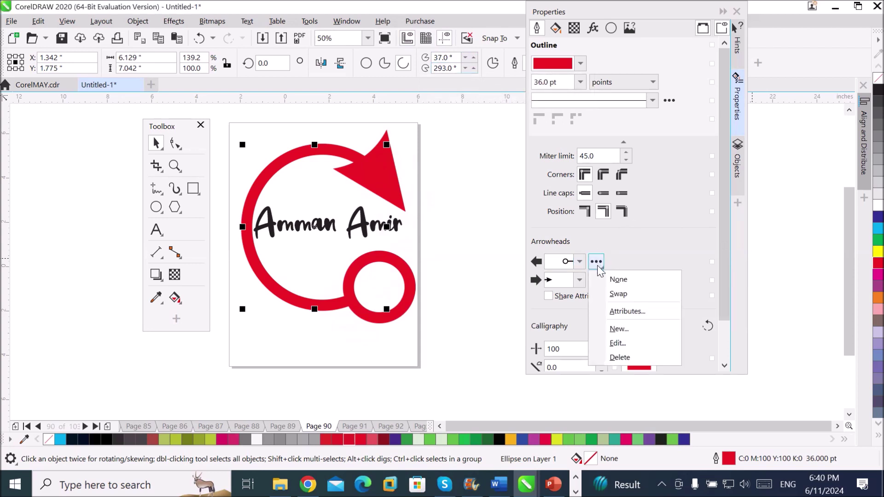
{"action": "left_click", "coordinate": [615, 294]}
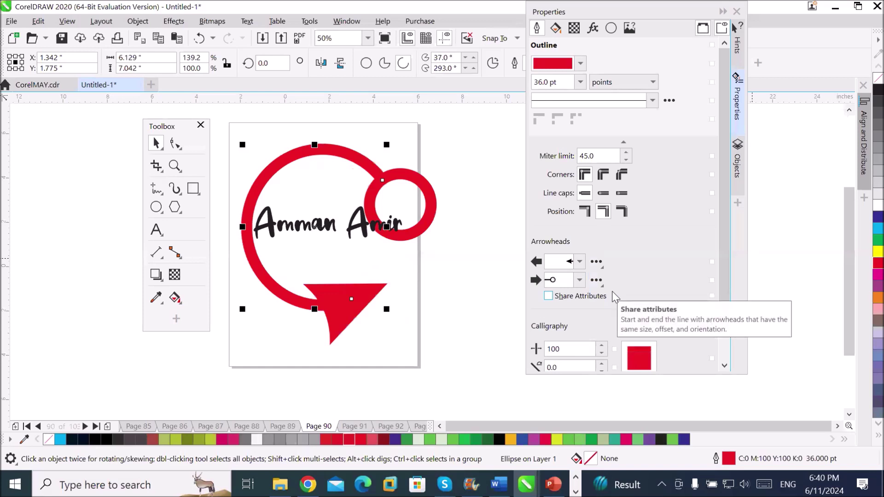
{"action": "left_click", "coordinate": [597, 262]}
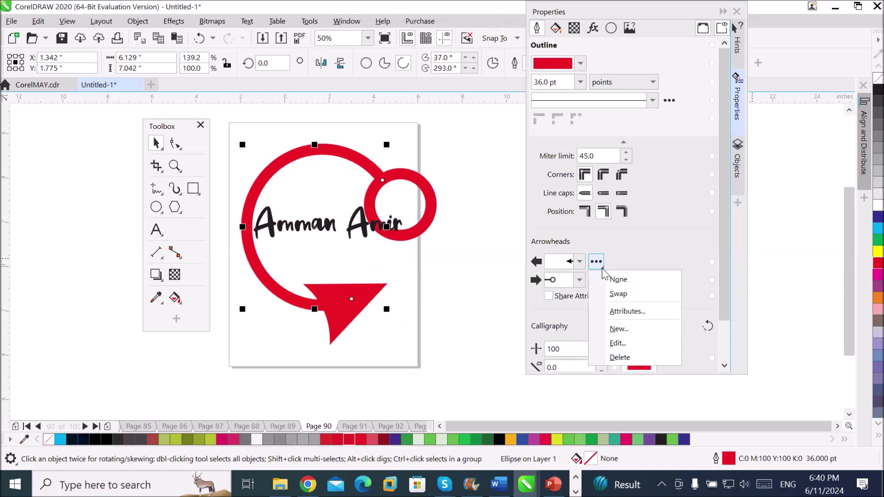
{"action": "left_click", "coordinate": [622, 296]}
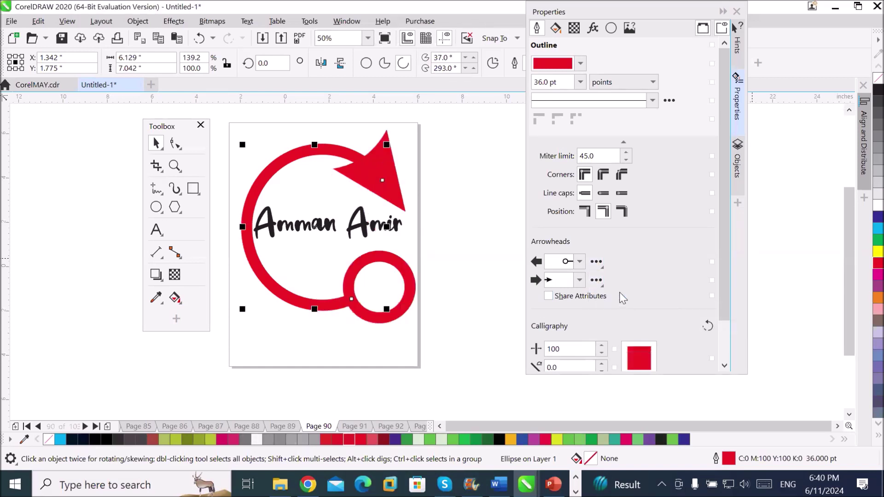
- Set the start arrowhead to None, removing the ring from the arc's tail
{"action": "left_click", "coordinate": [598, 284]}
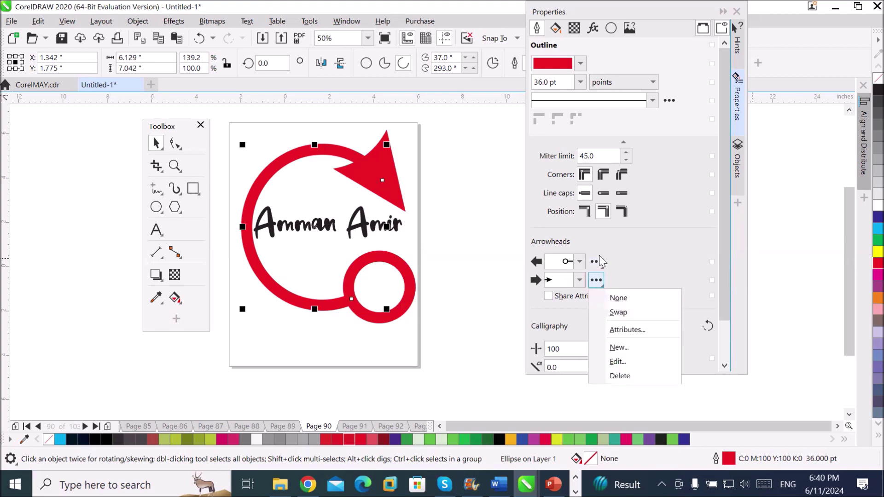
{"action": "left_click", "coordinate": [597, 262]}
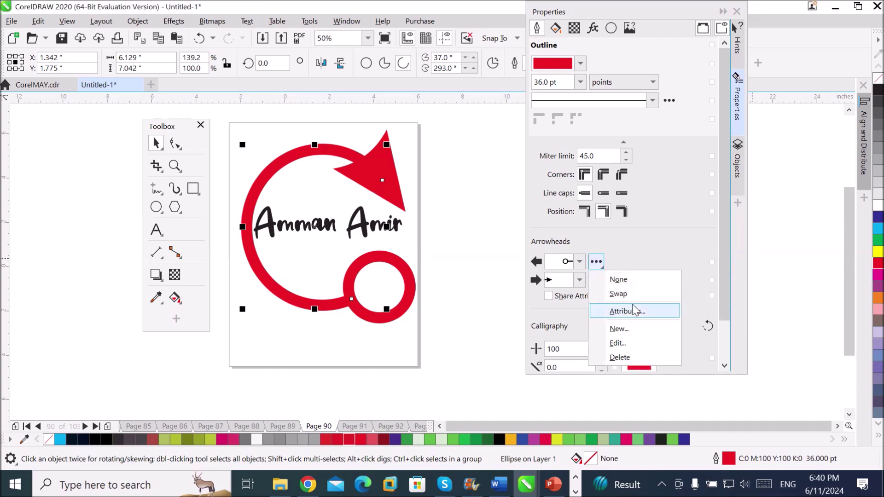
{"action": "left_click", "coordinate": [618, 280]}
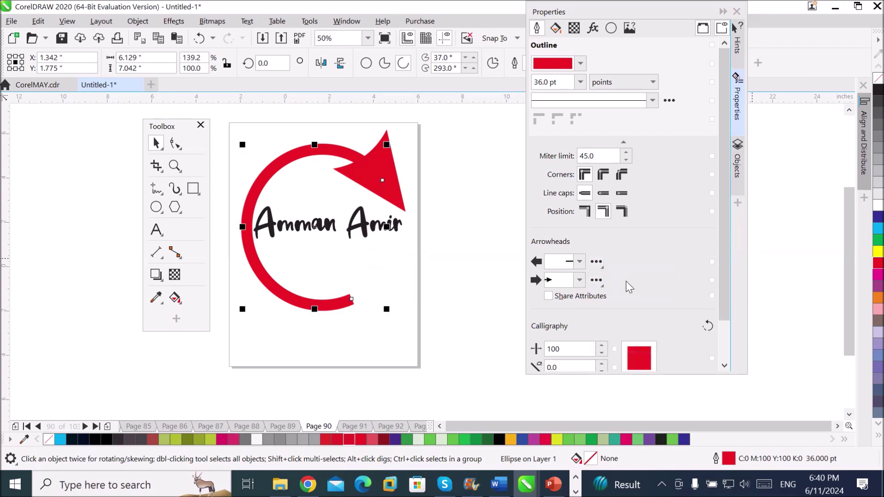
{"action": "left_click", "coordinate": [580, 262]}
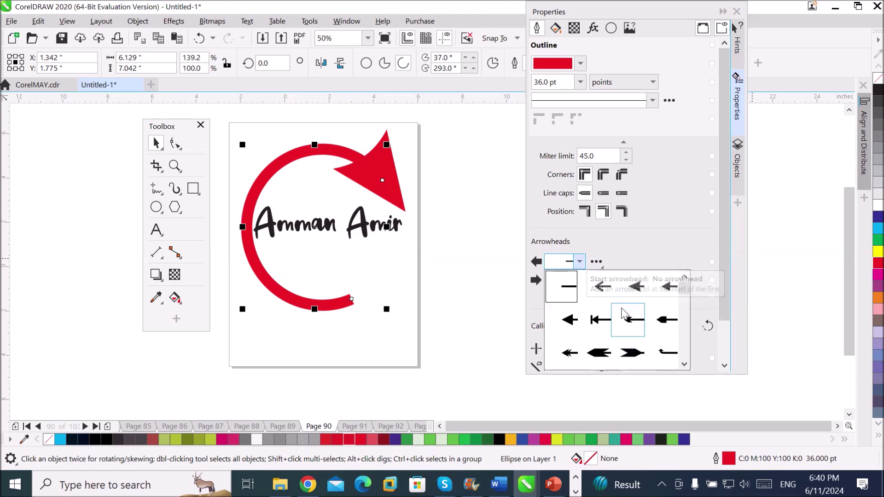
- Give the arc's tail the multi-bar arrowhead from the start arrowhead list
{"action": "left_click_drag", "start_coordinate": [680, 291], "coordinate": [683, 306]}
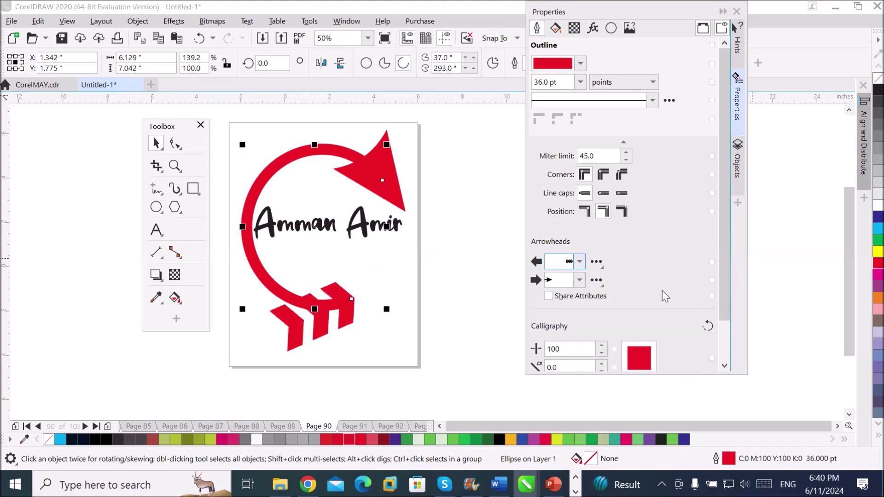
{"action": "left_click", "coordinate": [580, 263]}
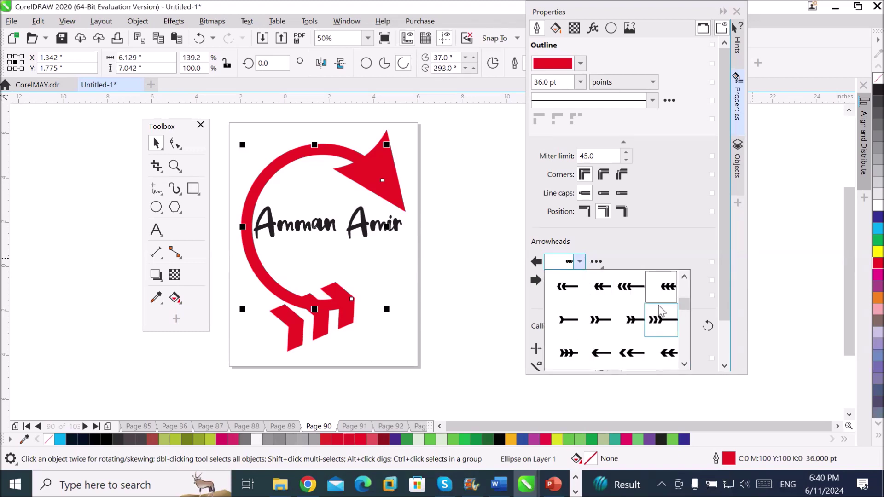
{"action": "left_click_drag", "start_coordinate": [680, 305], "coordinate": [682, 342]}
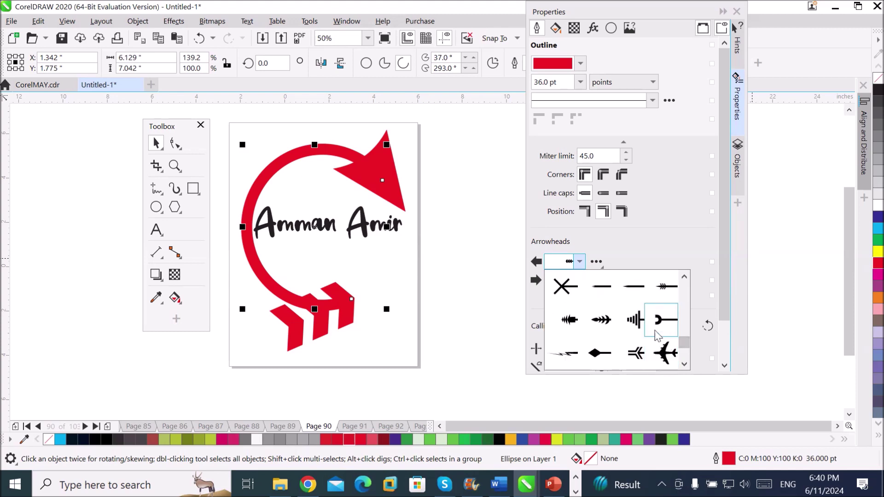
{"action": "left_click", "coordinate": [636, 320]}
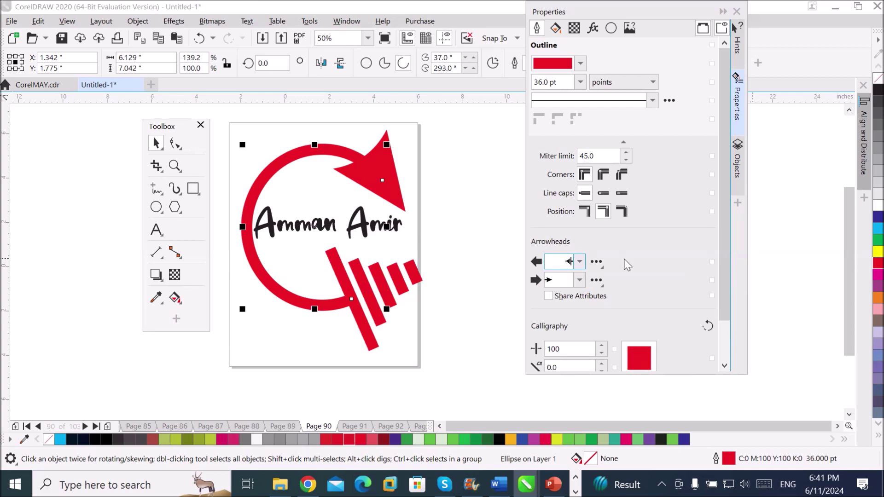
- Review the start arrowhead styles without changing them and bring up the start arrowhead options
{"action": "left_click", "coordinate": [596, 261]}
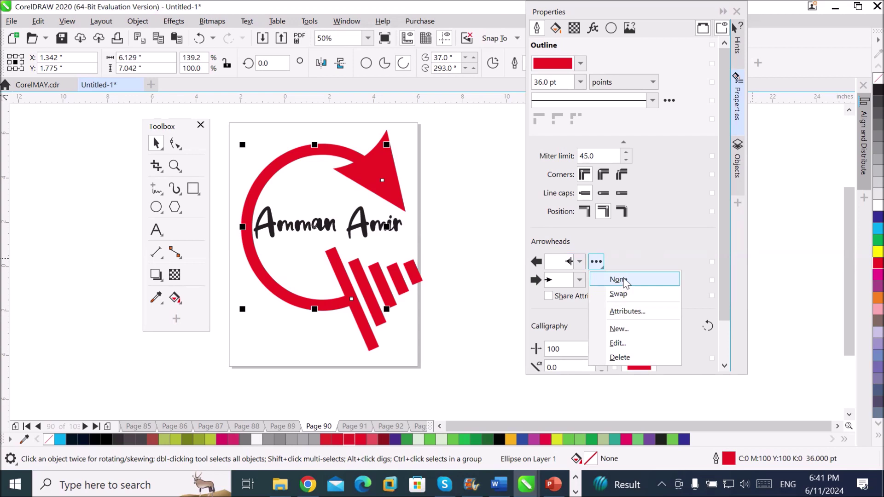
{"action": "left_click", "coordinate": [579, 261]}
{"action": "left_click", "coordinate": [579, 262]}
{"action": "left_click", "coordinate": [581, 265]}
{"action": "left_click", "coordinate": [596, 261]}
{"action": "left_click", "coordinate": [579, 264]}
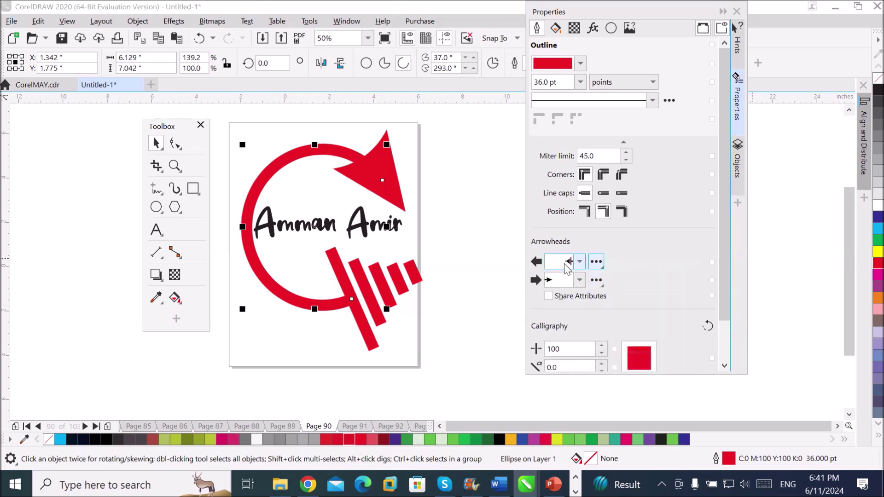
{"action": "left_click", "coordinate": [580, 264]}
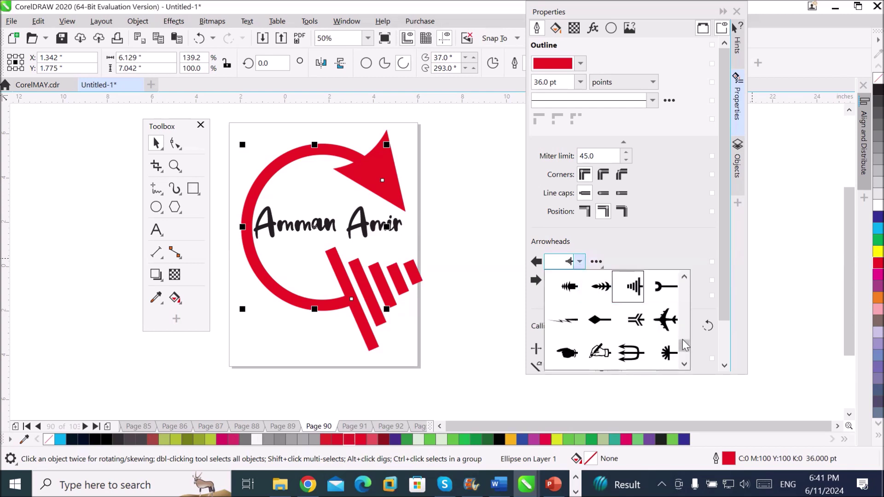
{"action": "left_click_drag", "start_coordinate": [684, 344], "coordinate": [687, 283]}
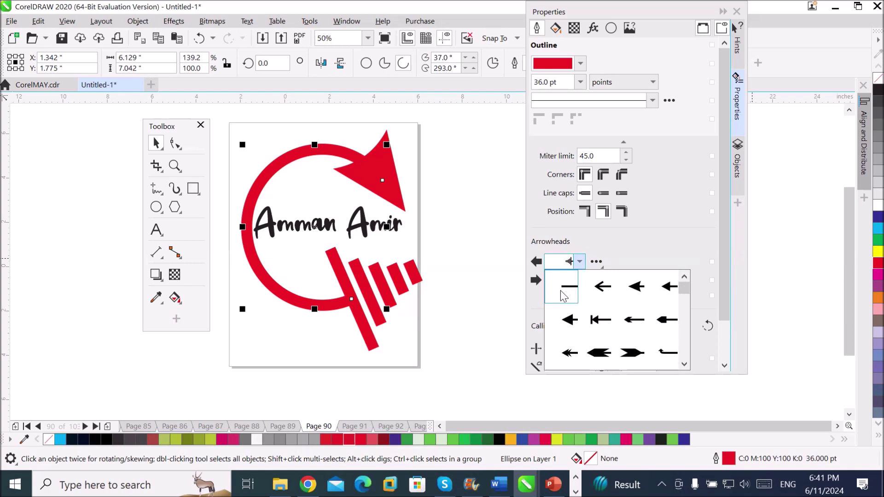
{"action": "left_click", "coordinate": [577, 265]}
{"action": "left_click", "coordinate": [597, 262]}
{"action": "left_click", "coordinate": [597, 261]}
{"action": "left_click", "coordinate": [598, 261]}
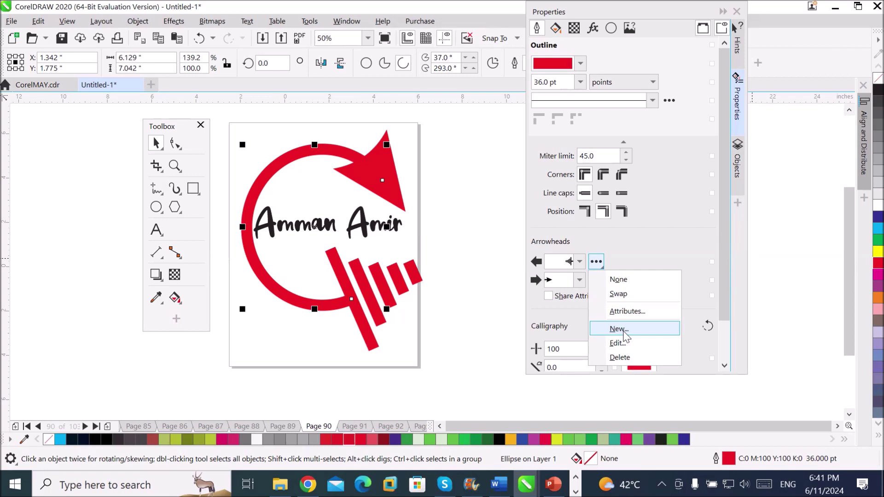
- In Arrowhead Attributes for the tail, nudge the length down and the width up slightly
{"action": "left_click", "coordinate": [624, 346]}
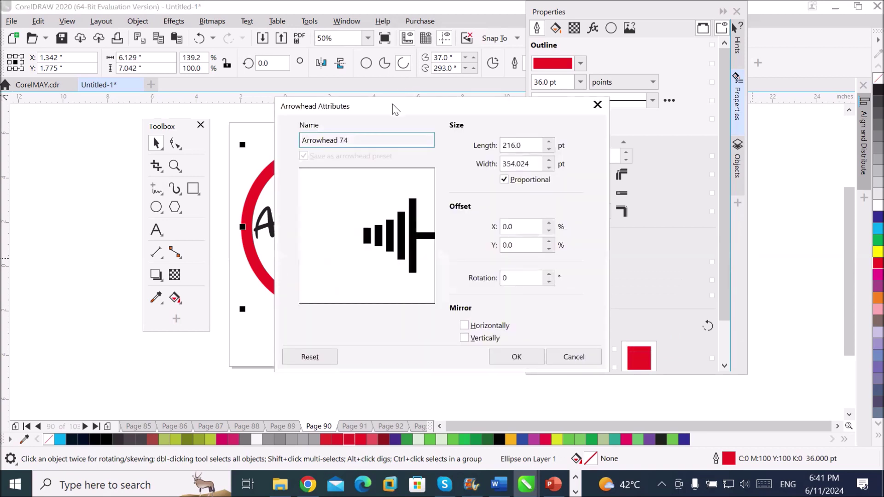
{"action": "left_click_drag", "start_coordinate": [393, 110], "coordinate": [579, 110]}
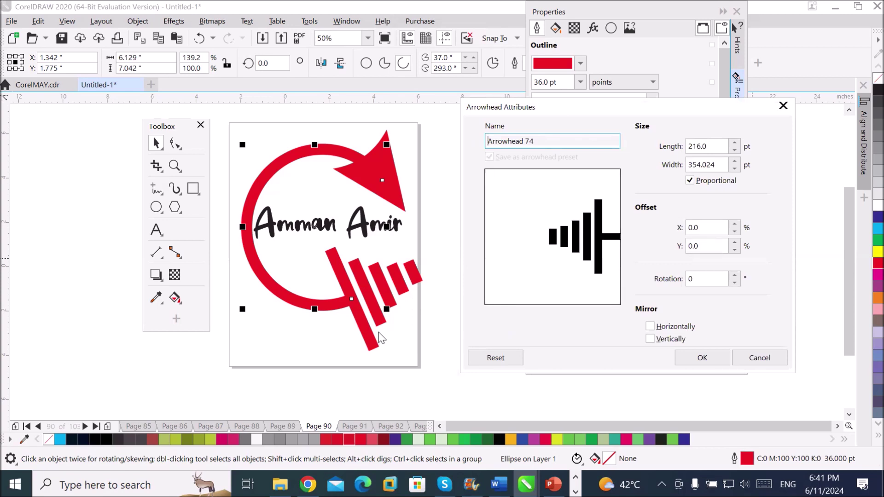
{"action": "left_click", "coordinate": [736, 151]}
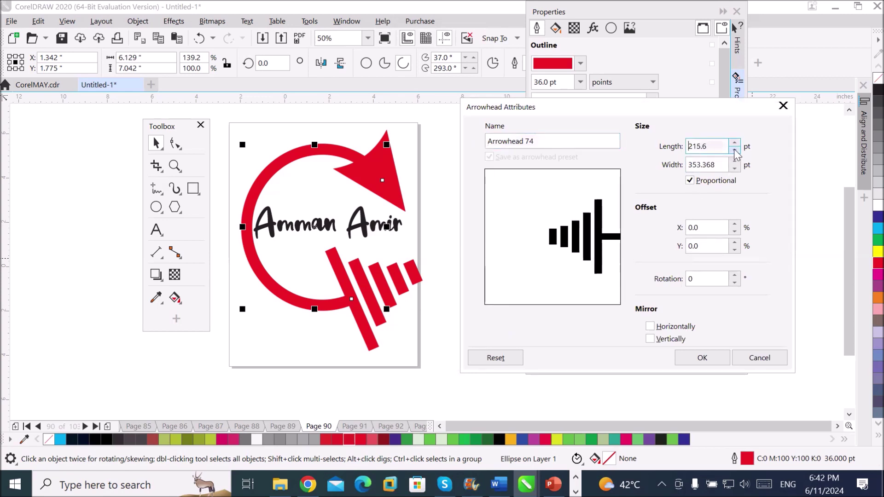
{"action": "left_click", "coordinate": [735, 151]}
{"action": "left_click", "coordinate": [736, 151]}
{"action": "left_click", "coordinate": [736, 151]}
{"action": "left_click", "coordinate": [735, 151]}
{"action": "left_click", "coordinate": [735, 150]}
{"action": "left_click", "coordinate": [736, 151]}
{"action": "left_click", "coordinate": [735, 161]}
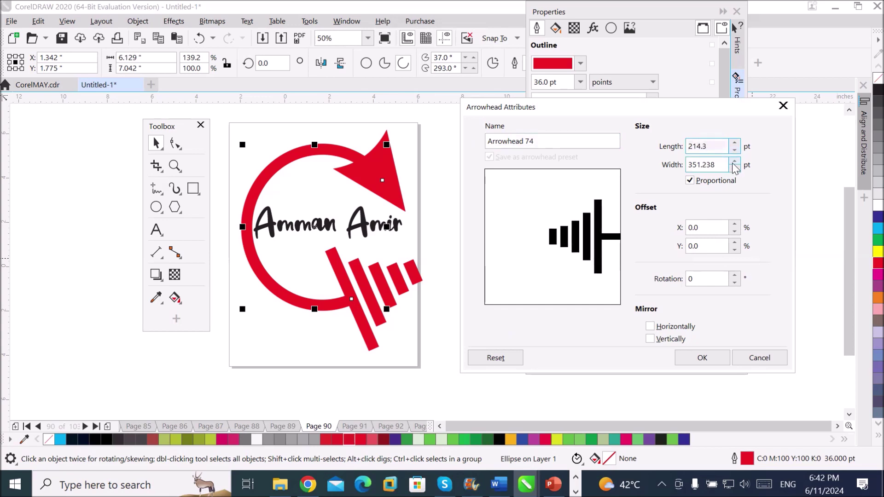
{"action": "left_click", "coordinate": [735, 162]}
{"action": "left_click", "coordinate": [735, 162]}
{"action": "left_click", "coordinate": [735, 161]}
{"action": "left_click", "coordinate": [735, 161]}
{"action": "left_click", "coordinate": [735, 161]}
{"action": "left_click", "coordinate": [735, 161]}
{"action": "left_click", "coordinate": [735, 161]}
{"action": "left_click", "coordinate": [735, 161]}
{"action": "left_click", "coordinate": [735, 161]}
- Raise the tail arrowhead's offset to 80%
{"action": "left_click", "coordinate": [736, 225]}
{"action": "left_click", "coordinate": [736, 225]}
{"action": "left_click", "coordinate": [736, 224]}
{"action": "left_click", "coordinate": [736, 225]}
{"action": "left_click", "coordinate": [735, 225]}
{"action": "left_click", "coordinate": [736, 225]}
{"action": "double_click", "coordinate": [735, 224]}
{"action": "left_click", "coordinate": [736, 225]}
{"action": "double_click", "coordinate": [736, 225]}
{"action": "left_click", "coordinate": [735, 225]}
{"action": "double_click", "coordinate": [736, 224]}
{"action": "left_click", "coordinate": [736, 225]}
{"action": "double_click", "coordinate": [735, 224]}
{"action": "left_click", "coordinate": [735, 225]}
{"action": "double_click", "coordinate": [735, 225]}
{"action": "double_click", "coordinate": [736, 225]}
{"action": "left_click", "coordinate": [735, 225]}
{"action": "double_click", "coordinate": [736, 225]}
{"action": "left_click", "coordinate": [735, 225]}
{"action": "double_click", "coordinate": [736, 225]}
{"action": "triple_click", "coordinate": [736, 224]}
{"action": "triple_click", "coordinate": [736, 224]}
{"action": "triple_click", "coordinate": [736, 225]}
{"action": "double_click", "coordinate": [735, 225]}
{"action": "triple_click", "coordinate": [736, 225]}
{"action": "double_click", "coordinate": [735, 225]}
{"action": "double_click", "coordinate": [735, 225]}
{"action": "triple_click", "coordinate": [735, 225]}
{"action": "double_click", "coordinate": [736, 225]}
{"action": "triple_click", "coordinate": [735, 225]}
{"action": "double_click", "coordinate": [735, 225]}
{"action": "double_click", "coordinate": [736, 225]}
{"action": "double_click", "coordinate": [736, 225]}
{"action": "double_click", "coordinate": [736, 224]}
{"action": "double_click", "coordinate": [735, 224]}
{"action": "triple_click", "coordinate": [736, 225]}
{"action": "double_click", "coordinate": [736, 225]}
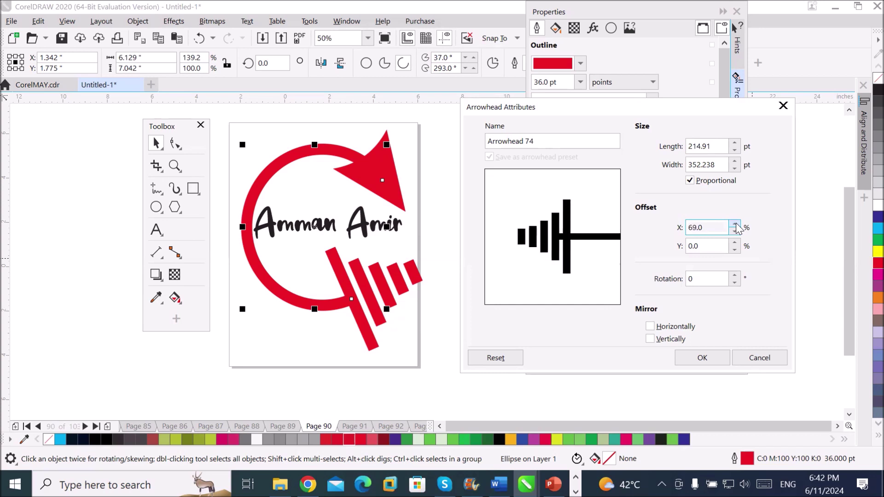
{"action": "double_click", "coordinate": [735, 225]}
{"action": "double_click", "coordinate": [735, 224]}
{"action": "triple_click", "coordinate": [735, 225]}
{"action": "left_click", "coordinate": [736, 224]}
{"action": "left_click", "coordinate": [736, 225]}
{"action": "double_click", "coordinate": [736, 224]}
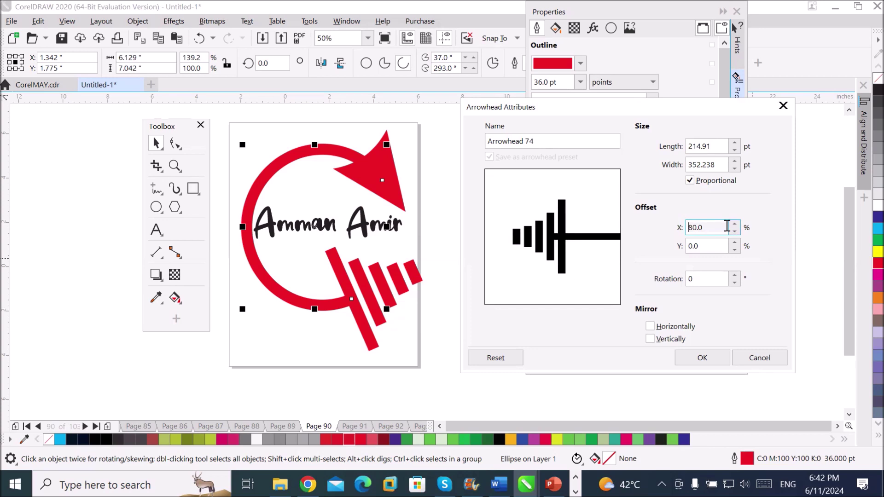
- Set the arrowhead length to 100 and width to 110 with Proportional on
{"action": "left_click", "coordinate": [714, 144]}
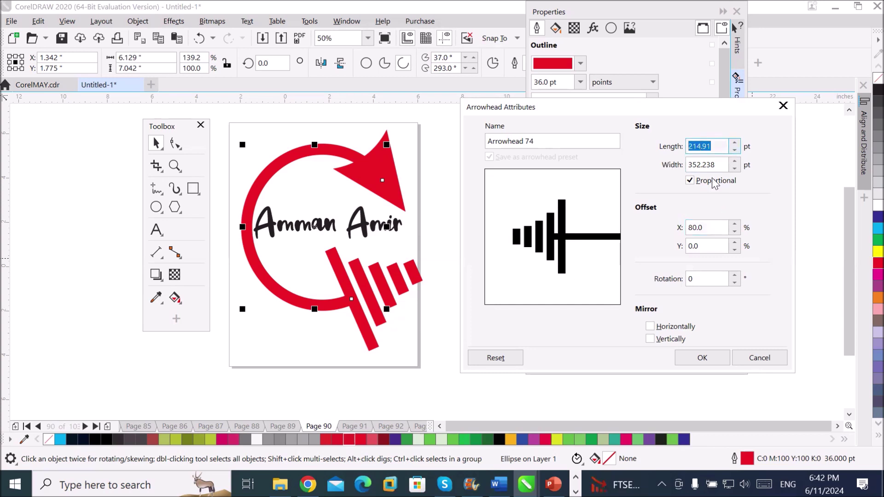
{"action": "left_click", "coordinate": [725, 164]}
{"action": "left_click_drag", "start_coordinate": [725, 164], "coordinate": [647, 161]}
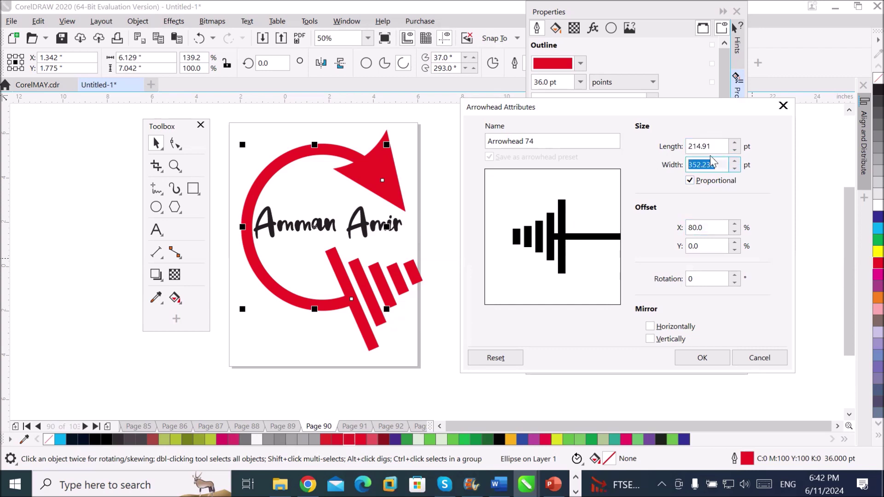
{"action": "left_click_drag", "start_coordinate": [721, 146], "coordinate": [649, 144]}
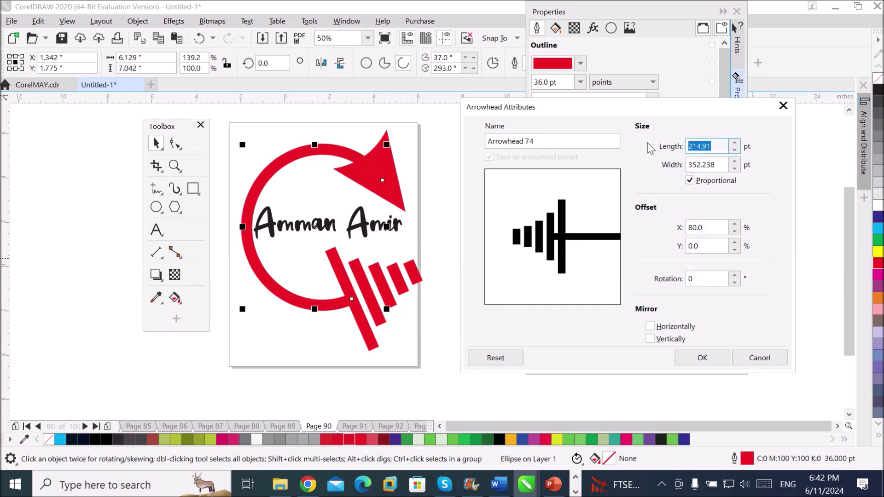
{"action": "type", "text": "100"}
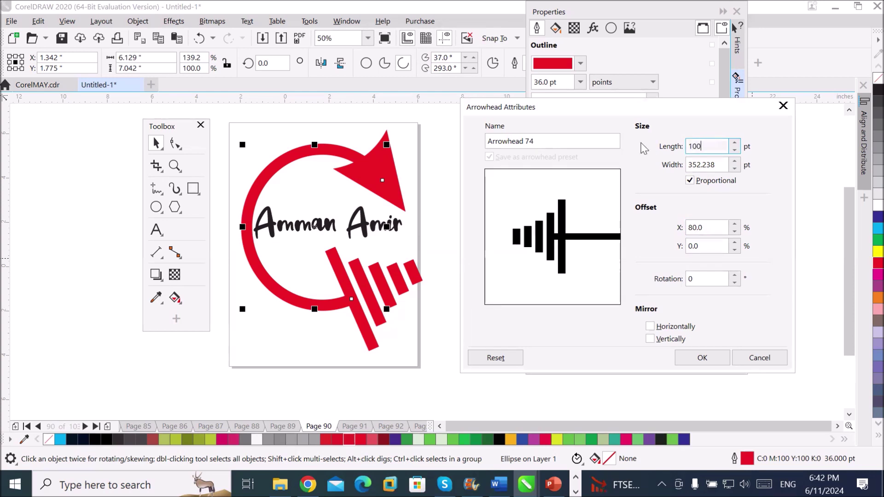
{"action": "left_click", "coordinate": [719, 164]}
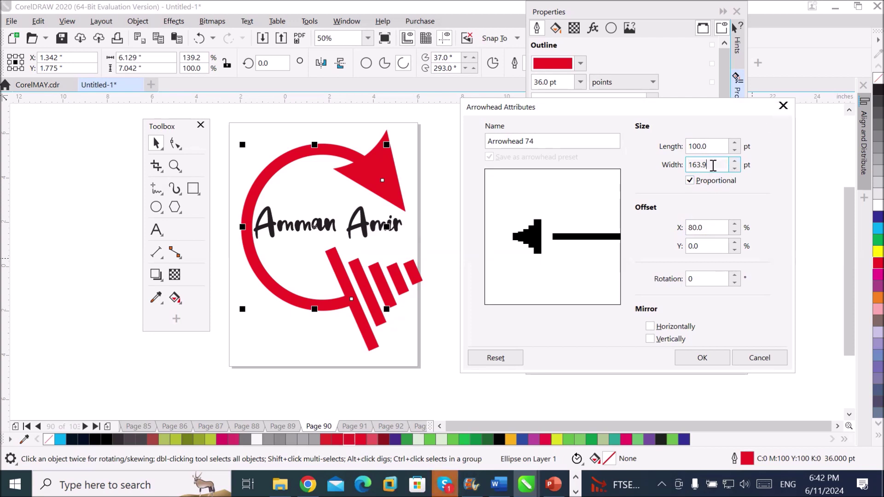
{"action": "double_click", "coordinate": [713, 165]}
{"action": "type", "text": "110"}
{"action": "key", "text": "Return"}
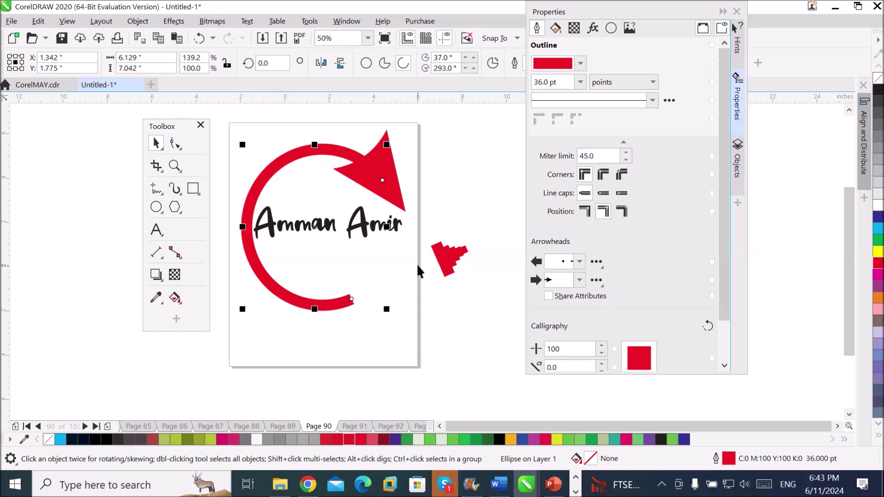
- Open the stepped arrowhead's attributes for editing, moving the dialog clear of the logo
{"action": "left_click", "coordinate": [597, 262]}
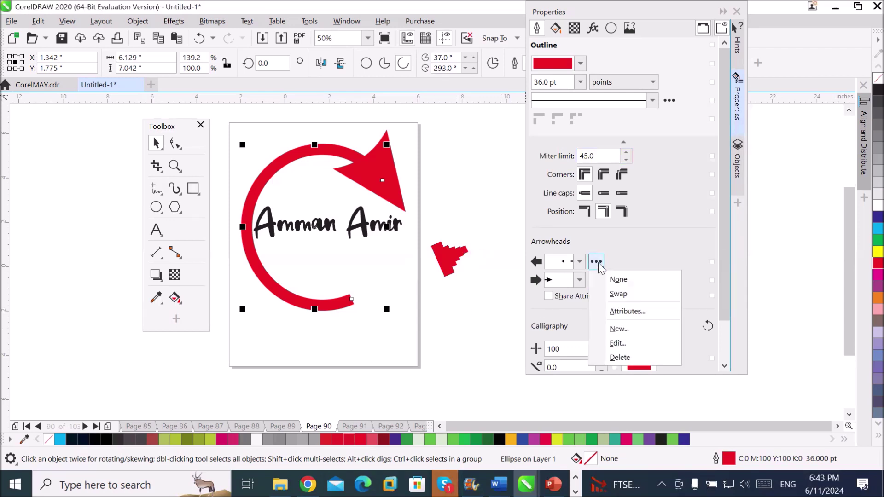
{"action": "left_click", "coordinate": [618, 343]}
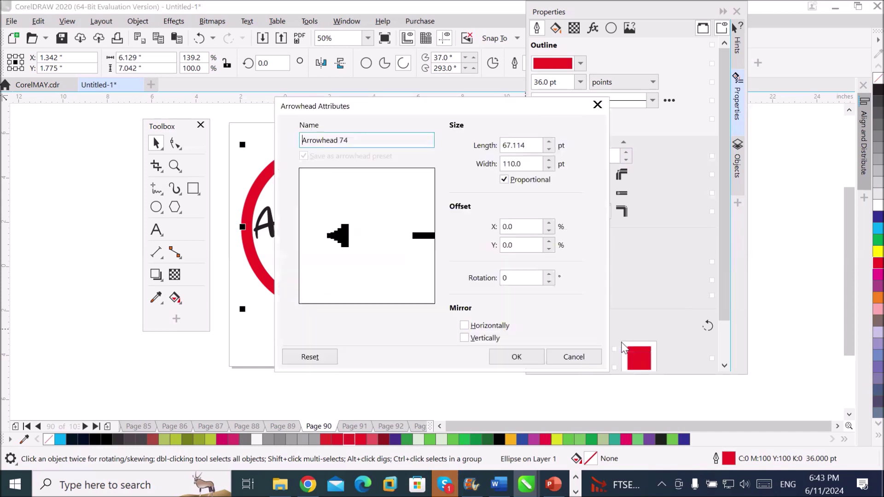
{"action": "left_click_drag", "start_coordinate": [441, 106], "coordinate": [637, 79]}
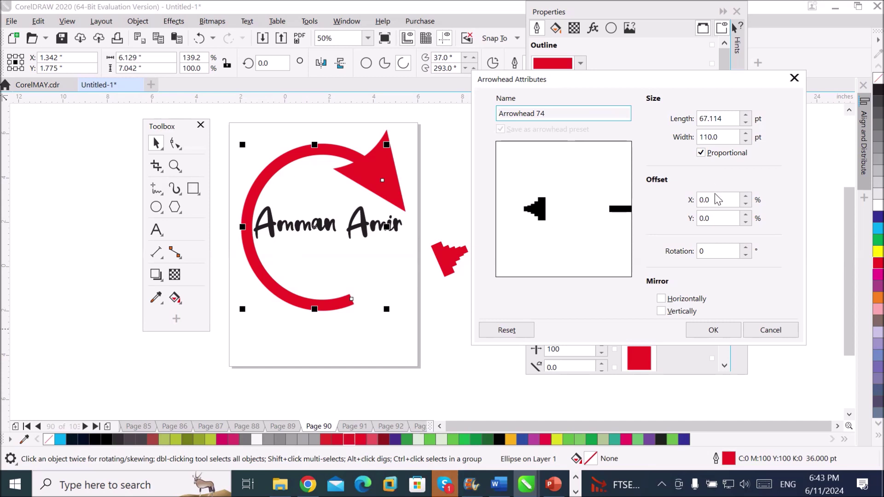
- Try different offsets, settling the arrowhead's vertical offset at -2%
{"action": "left_click", "coordinate": [746, 203]}
{"action": "left_click", "coordinate": [746, 204]}
{"action": "left_click", "coordinate": [746, 203]}
{"action": "left_click", "coordinate": [746, 204]}
{"action": "left_click", "coordinate": [746, 204]}
{"action": "left_click", "coordinate": [746, 203]}
{"action": "left_click", "coordinate": [747, 204]}
{"action": "left_click", "coordinate": [746, 204]}
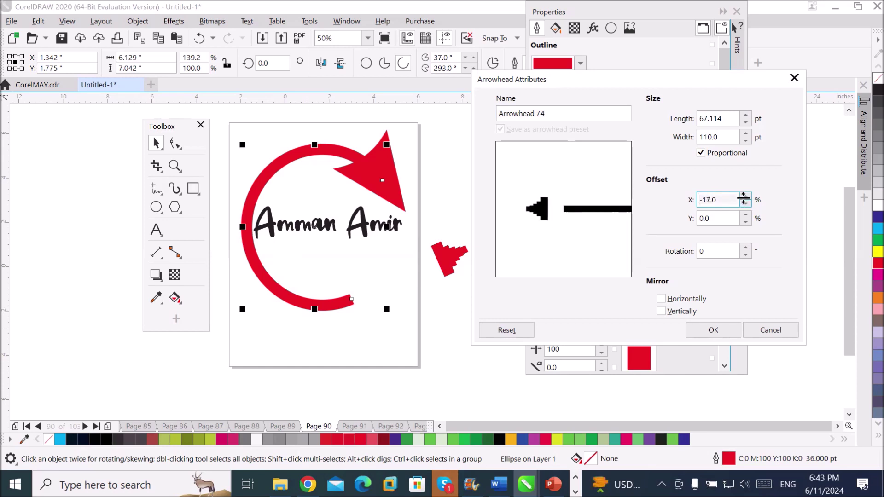
{"action": "left_click", "coordinate": [746, 204]}
{"action": "left_click", "coordinate": [746, 204]}
{"action": "left_click", "coordinate": [746, 203]}
{"action": "left_click", "coordinate": [746, 215]}
{"action": "left_click", "coordinate": [746, 216]}
{"action": "left_click", "coordinate": [746, 215]}
{"action": "left_click", "coordinate": [746, 216]}
{"action": "left_click", "coordinate": [746, 215]}
{"action": "left_click", "coordinate": [746, 215]}
{"action": "left_click", "coordinate": [746, 215]}
{"action": "left_click", "coordinate": [746, 215]}
{"action": "left_click", "coordinate": [746, 215]}
{"action": "left_click", "coordinate": [746, 215]}
{"action": "left_click", "coordinate": [747, 215]}
{"action": "left_click", "coordinate": [746, 215]}
{"action": "left_click", "coordinate": [746, 222]}
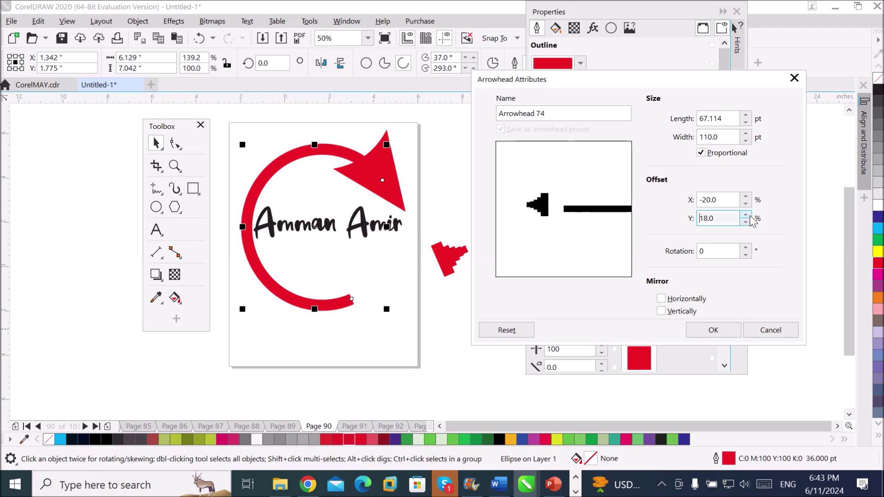
{"action": "left_click", "coordinate": [746, 215]}
{"action": "left_click_drag", "start_coordinate": [746, 215], "coordinate": [746, 215]}
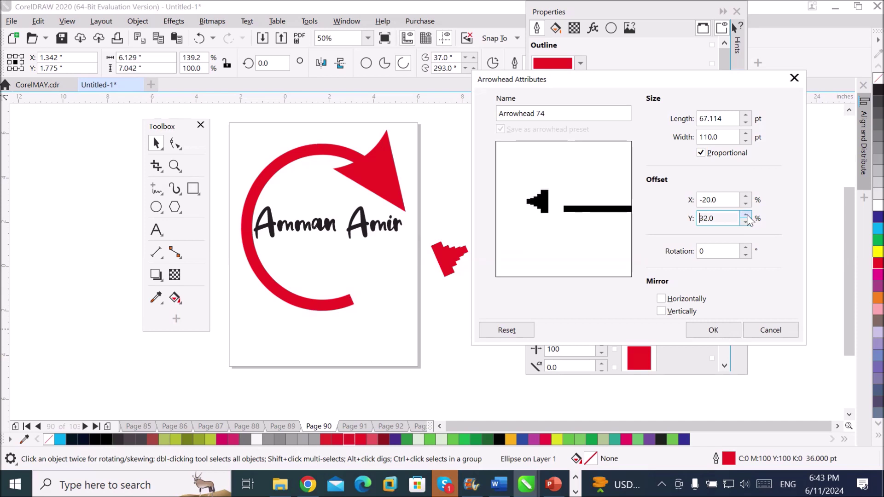
{"action": "left_click", "coordinate": [746, 222]}
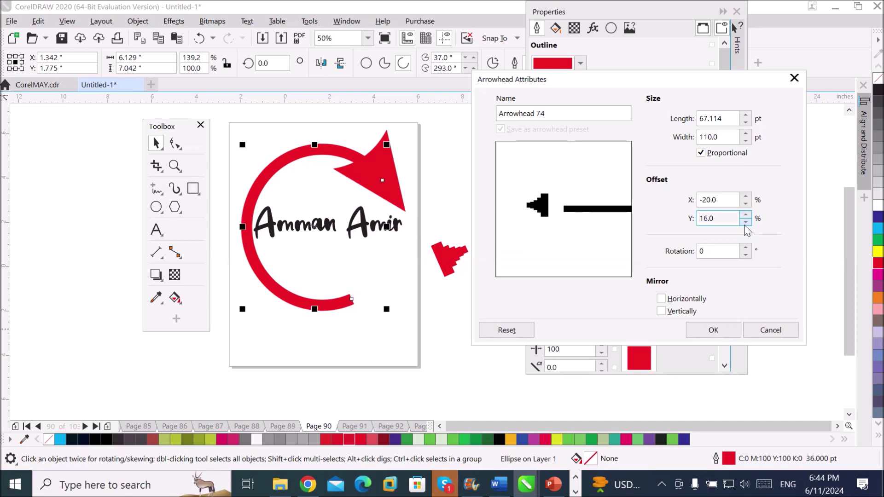
{"action": "left_click", "coordinate": [745, 223]}
{"action": "left_click", "coordinate": [745, 223]}
{"action": "left_click", "coordinate": [745, 223]}
{"action": "left_click", "coordinate": [745, 223]}
{"action": "left_click", "coordinate": [746, 223]}
{"action": "left_click", "coordinate": [746, 223]}
{"action": "left_click", "coordinate": [745, 223]}
{"action": "left_click", "coordinate": [746, 223]}
- Push the arrowhead's horizontal offset down to -126%
{"action": "left_click", "coordinate": [745, 197]}
{"action": "left_click", "coordinate": [745, 196]}
{"action": "left_click", "coordinate": [746, 196]}
{"action": "left_click", "coordinate": [746, 196]}
{"action": "left_click", "coordinate": [745, 196]}
{"action": "left_click", "coordinate": [746, 197]}
{"action": "left_click", "coordinate": [746, 196]}
{"action": "left_click", "coordinate": [746, 197]}
{"action": "left_click", "coordinate": [746, 196]}
{"action": "left_click", "coordinate": [745, 196]}
{"action": "left_click", "coordinate": [746, 197]}
{"action": "left_click", "coordinate": [746, 197]}
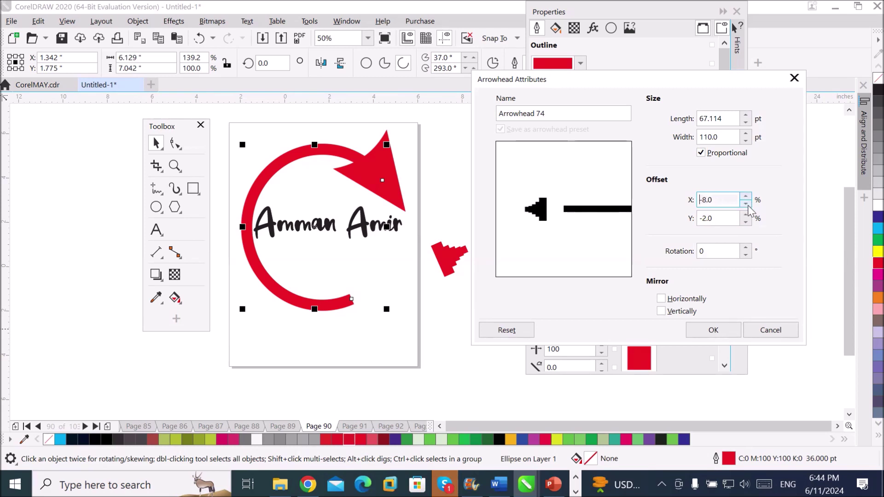
{"action": "left_click", "coordinate": [746, 205]}
{"action": "left_click", "coordinate": [747, 204]}
{"action": "left_click", "coordinate": [746, 205]}
{"action": "left_click", "coordinate": [747, 205]}
{"action": "left_click", "coordinate": [746, 204]}
{"action": "left_click", "coordinate": [747, 205]}
{"action": "left_click", "coordinate": [746, 205]}
{"action": "left_click", "coordinate": [747, 205]}
{"action": "left_click", "coordinate": [747, 205]}
{"action": "left_click", "coordinate": [746, 205]}
{"action": "left_click", "coordinate": [746, 205]}
{"action": "left_click", "coordinate": [746, 205]}
{"action": "left_click", "coordinate": [747, 204]}
{"action": "left_click", "coordinate": [747, 205]}
{"action": "left_click", "coordinate": [746, 204]}
{"action": "left_click", "coordinate": [747, 205]}
{"action": "left_click", "coordinate": [746, 204]}
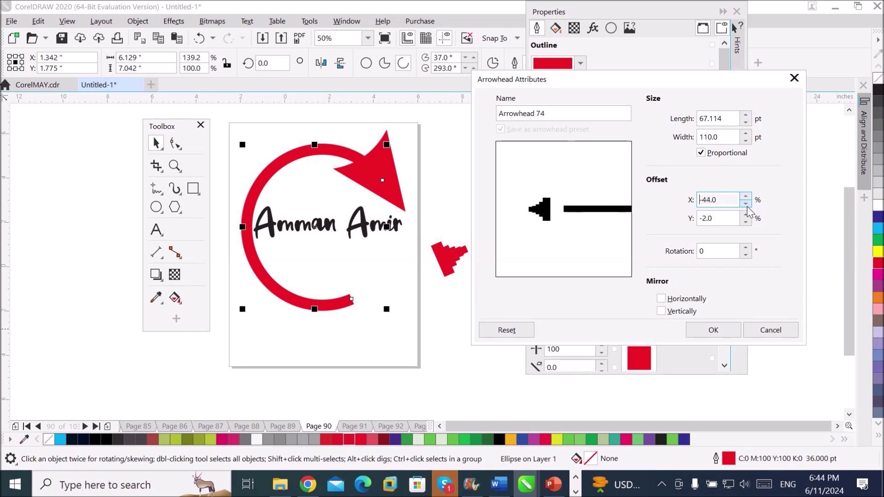
{"action": "left_click", "coordinate": [747, 204]}
{"action": "left_click", "coordinate": [747, 204]}
{"action": "left_click", "coordinate": [747, 204]}
{"action": "left_click", "coordinate": [747, 205]}
{"action": "left_click", "coordinate": [747, 205]}
{"action": "left_click", "coordinate": [746, 204]}
{"action": "left_click", "coordinate": [746, 204]}
{"action": "left_click", "coordinate": [747, 204]}
{"action": "left_click", "coordinate": [747, 205]}
{"action": "left_click", "coordinate": [746, 204]}
{"action": "left_click", "coordinate": [747, 204]}
{"action": "left_click", "coordinate": [746, 204]}
{"action": "left_click", "coordinate": [747, 205]}
{"action": "left_click", "coordinate": [746, 205]}
{"action": "left_click", "coordinate": [746, 205]}
{"action": "left_click", "coordinate": [746, 205]}
{"action": "left_click", "coordinate": [746, 205]}
{"action": "left_click", "coordinate": [746, 204]}
{"action": "left_click", "coordinate": [746, 204]}
{"action": "left_click", "coordinate": [747, 205]}
{"action": "left_click", "coordinate": [746, 205]}
{"action": "left_click", "coordinate": [746, 204]}
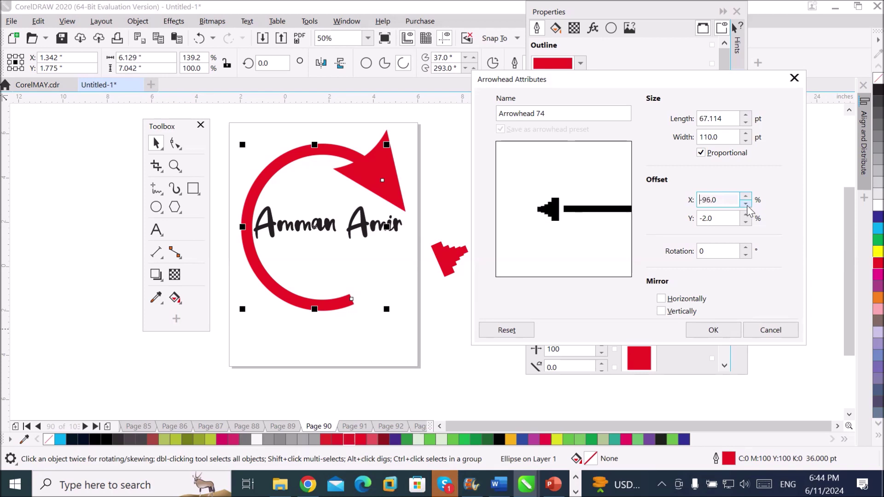
{"action": "left_click", "coordinate": [746, 205]}
{"action": "left_click", "coordinate": [746, 205]}
{"action": "left_click", "coordinate": [746, 205]}
{"action": "left_click", "coordinate": [747, 204]}
{"action": "left_click", "coordinate": [747, 204]}
{"action": "left_click", "coordinate": [747, 204]}
{"action": "left_click", "coordinate": [746, 205]}
{"action": "left_click", "coordinate": [747, 205]}
{"action": "left_click", "coordinate": [747, 205]}
{"action": "left_click", "coordinate": [747, 205]}
{"action": "left_click", "coordinate": [747, 205]}
{"action": "left_click", "coordinate": [746, 205]}
{"action": "left_click", "coordinate": [746, 205]}
{"action": "left_click", "coordinate": [746, 204]}
{"action": "left_click", "coordinate": [746, 205]}
{"action": "left_click", "coordinate": [746, 205]}
{"action": "left_click", "coordinate": [746, 205]}
{"action": "left_click", "coordinate": [746, 205]}
{"action": "left_click", "coordinate": [746, 204]}
{"action": "left_click", "coordinate": [746, 204]}
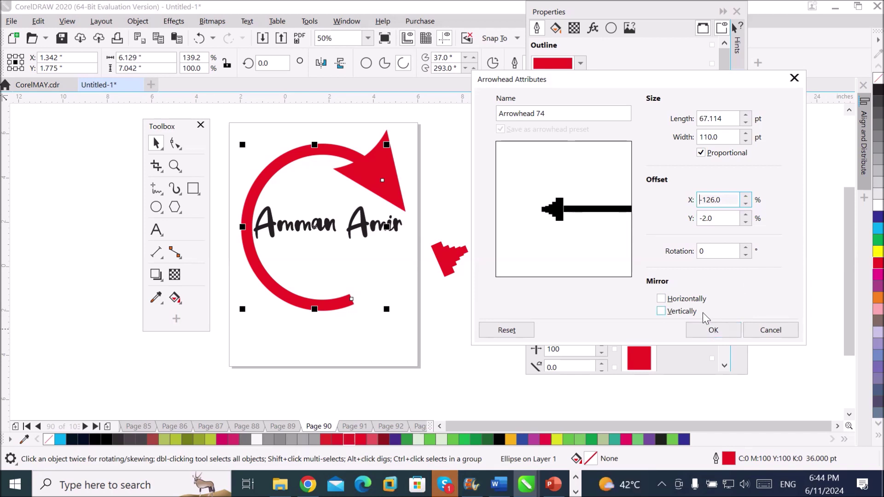
- Leave Mirror Horizontally off after testing it, and apply the new offsets
{"action": "left_click", "coordinate": [662, 299]}
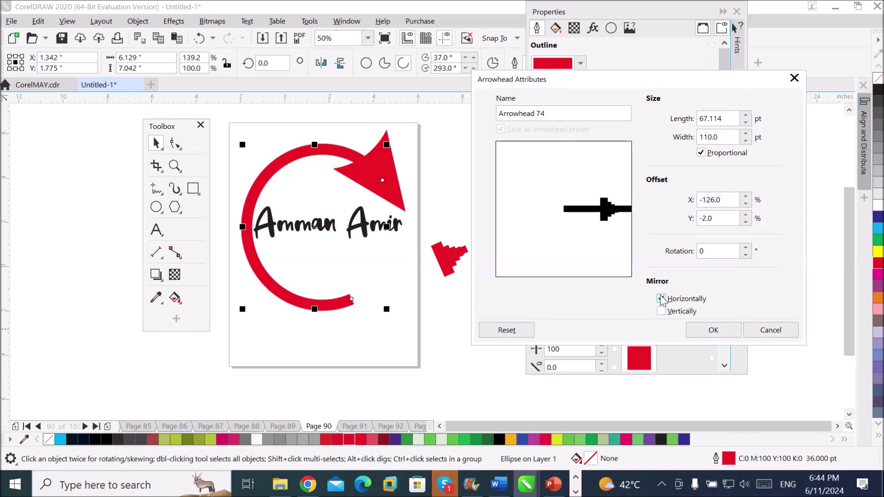
{"action": "left_click", "coordinate": [662, 299]}
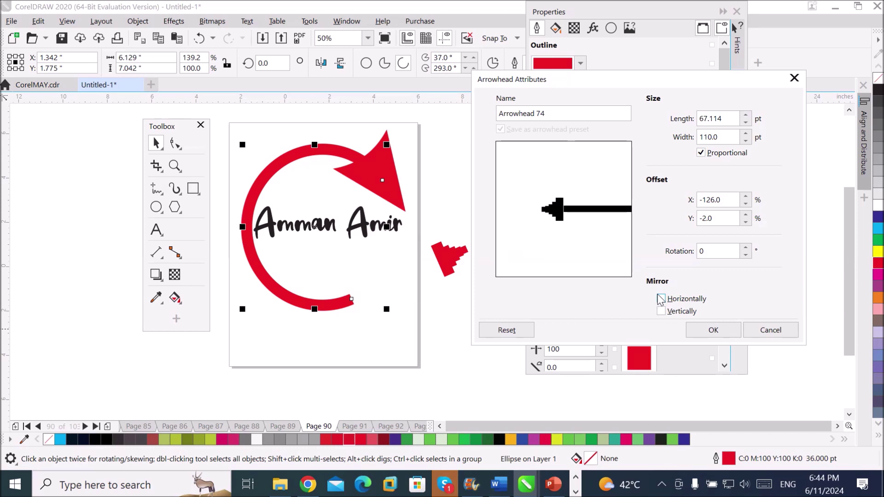
{"action": "left_click", "coordinate": [662, 299]}
{"action": "left_click", "coordinate": [661, 299]}
{"action": "left_click", "coordinate": [708, 330]}
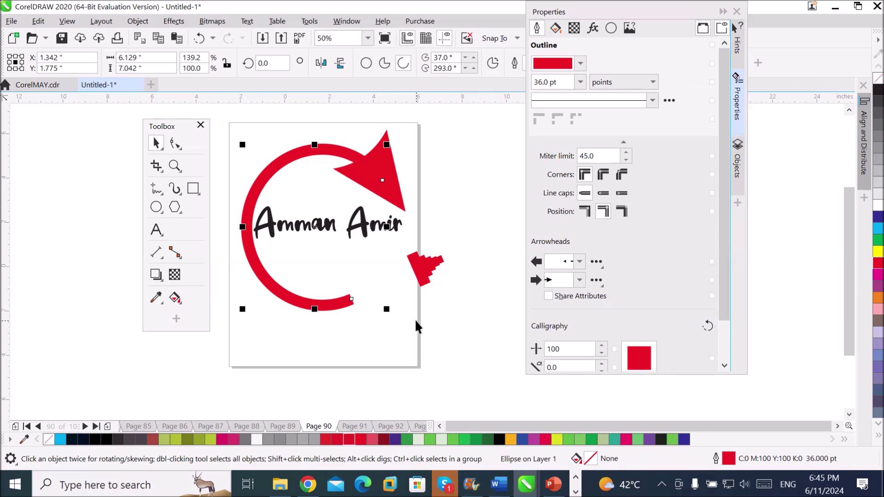
{"action": "left_click", "coordinate": [596, 262]}
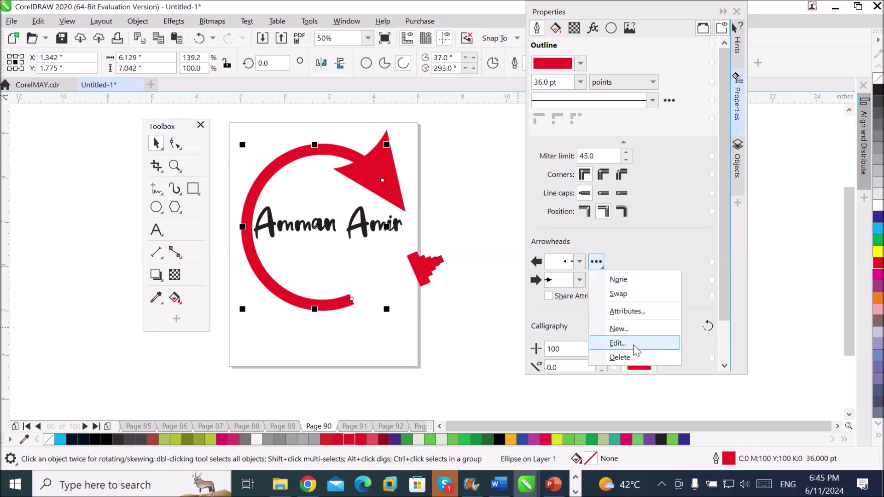
- Change the stepped arrowhead's Offset X to 1%, apply it, and reopen Arrowhead Attributes
{"action": "left_click", "coordinate": [634, 346]}
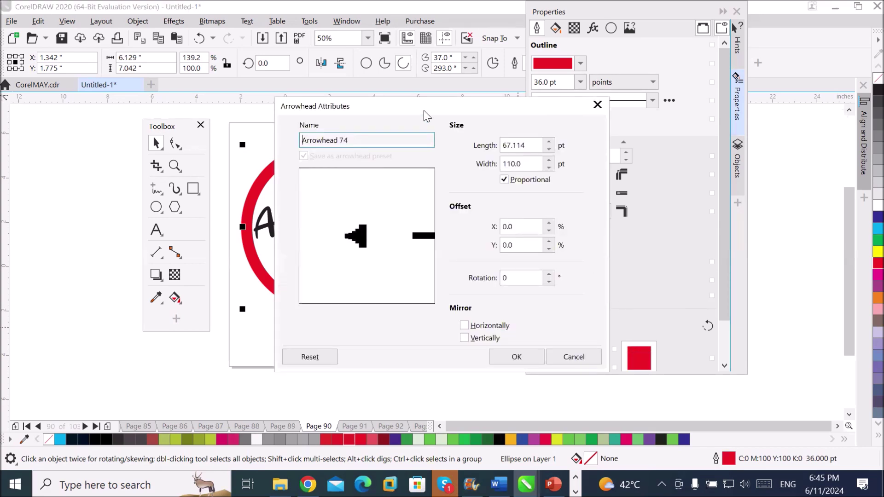
{"action": "left_click_drag", "start_coordinate": [424, 110], "coordinate": [589, 133]}
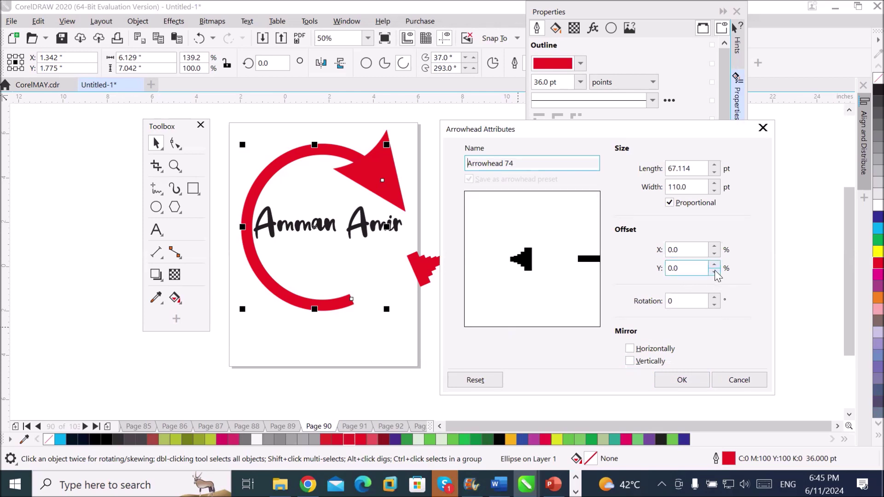
{"action": "left_click", "coordinate": [714, 246]}
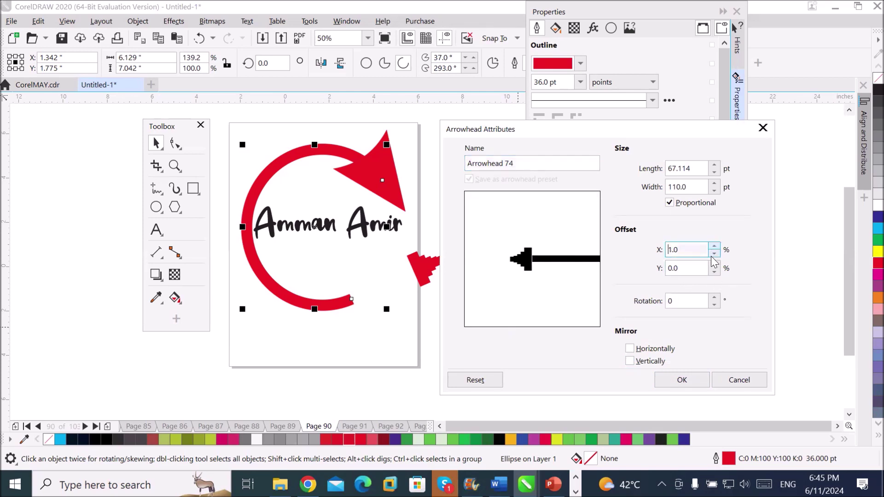
{"action": "left_click", "coordinate": [663, 380]}
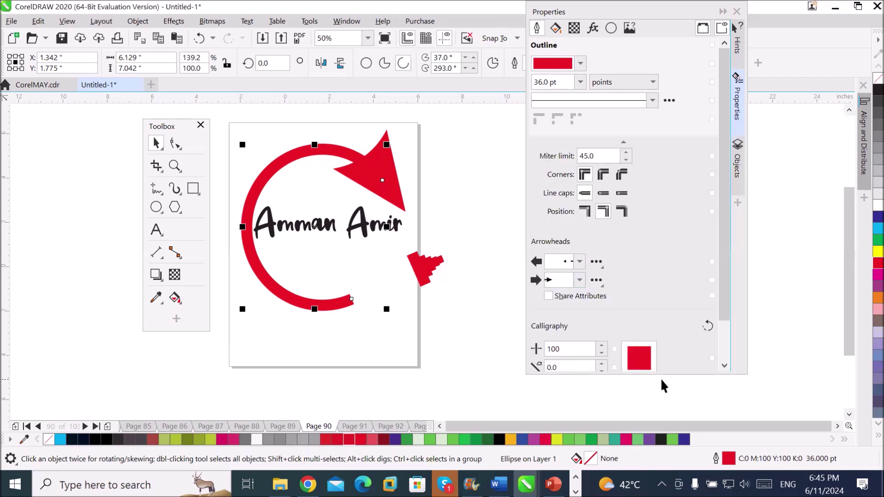
{"action": "left_click", "coordinate": [597, 261]}
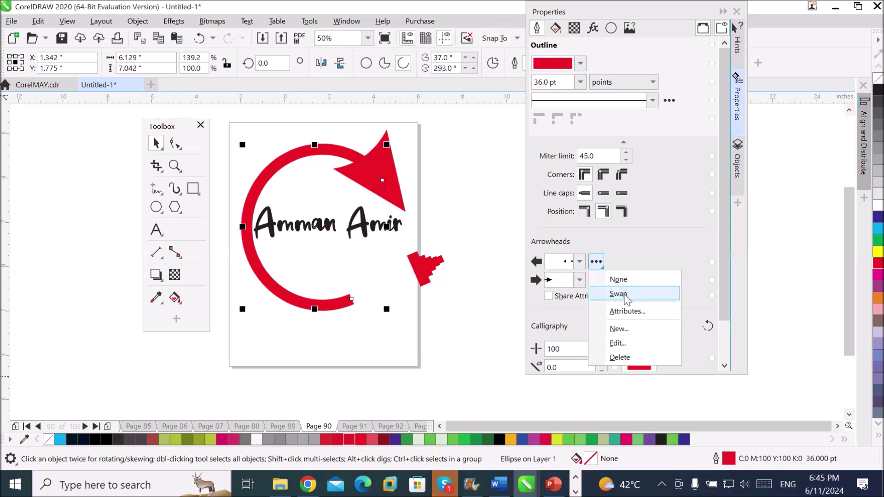
{"action": "left_click", "coordinate": [630, 344]}
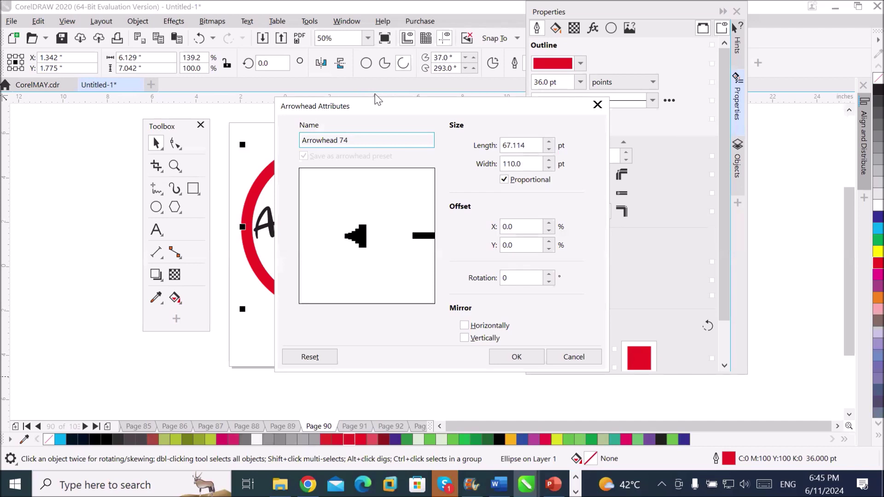
{"action": "left_click_drag", "start_coordinate": [380, 104], "coordinate": [536, 103]}
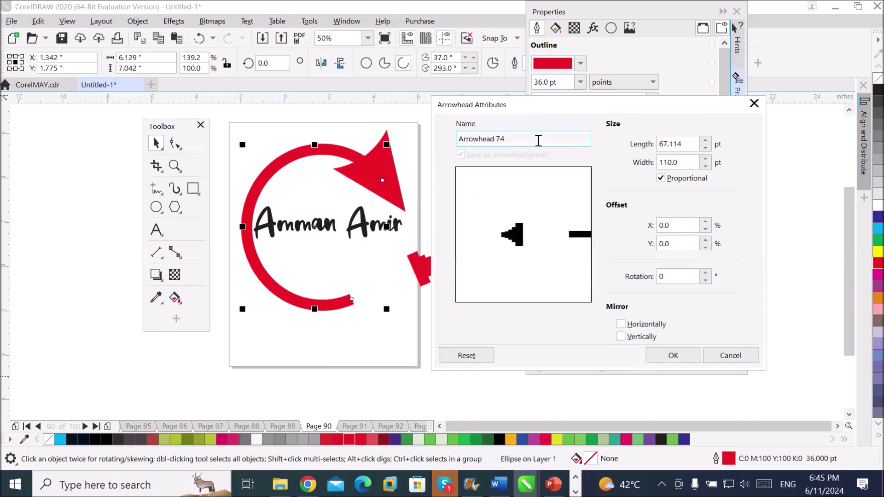
{"action": "triple_click", "coordinate": [538, 140]}
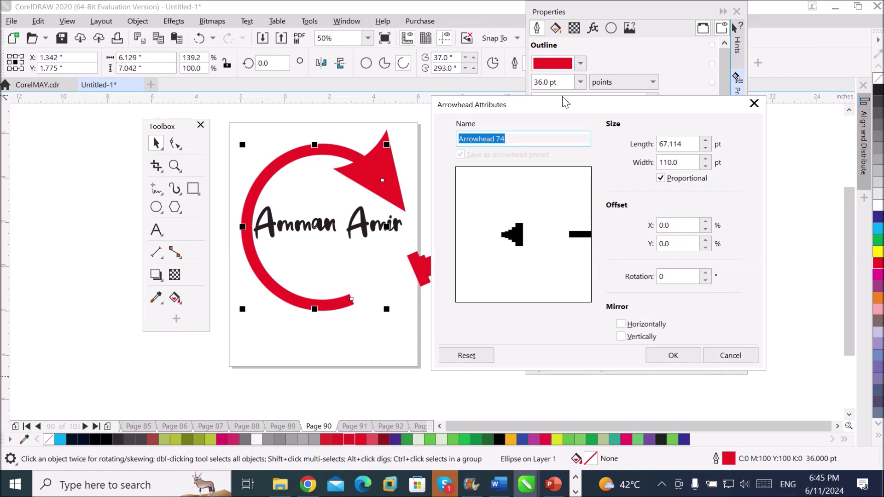
{"action": "left_click_drag", "start_coordinate": [561, 105], "coordinate": [590, 105]}
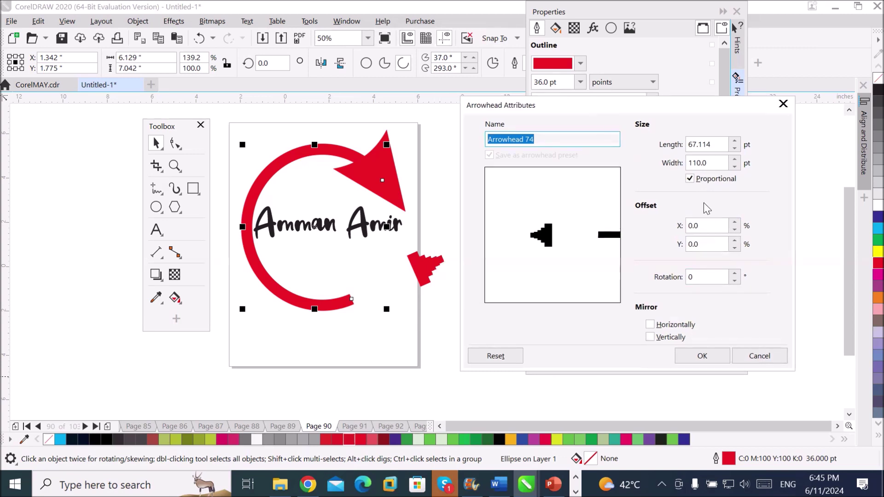
{"action": "left_click", "coordinate": [732, 273]}
{"action": "left_click", "coordinate": [735, 274]}
{"action": "left_click", "coordinate": [735, 275]}
{"action": "left_click", "coordinate": [735, 275]}
{"action": "left_click", "coordinate": [735, 275]}
{"action": "left_click", "coordinate": [735, 274]}
{"action": "left_click", "coordinate": [735, 275]}
{"action": "left_click", "coordinate": [735, 275]}
{"action": "left_click", "coordinate": [735, 275]}
{"action": "left_click", "coordinate": [735, 274]}
{"action": "left_click", "coordinate": [736, 275]}
{"action": "left_click", "coordinate": [735, 275]}
{"action": "left_click", "coordinate": [736, 280]}
{"action": "left_click", "coordinate": [735, 280]}
{"action": "left_click", "coordinate": [735, 280]}
{"action": "left_click", "coordinate": [736, 280]}
{"action": "left_click", "coordinate": [735, 280]}
{"action": "left_click", "coordinate": [735, 280]}
{"action": "left_click", "coordinate": [735, 280]}
{"action": "left_click", "coordinate": [736, 280]}
{"action": "left_click", "coordinate": [736, 280]}
{"action": "left_click", "coordinate": [736, 280]}
{"action": "left_click", "coordinate": [735, 280]}
{"action": "left_click", "coordinate": [735, 280]}
{"action": "left_click", "coordinate": [735, 280]}
{"action": "left_click", "coordinate": [735, 280]}
{"action": "left_click", "coordinate": [735, 280]}
{"action": "left_click", "coordinate": [735, 280]}
{"action": "left_click", "coordinate": [735, 280]}
{"action": "left_click", "coordinate": [735, 281]}
{"action": "left_click", "coordinate": [735, 281]}
{"action": "left_click", "coordinate": [734, 280]}
{"action": "left_click", "coordinate": [735, 280]}
{"action": "left_click", "coordinate": [734, 280]}
{"action": "left_click", "coordinate": [734, 280]}
{"action": "left_click", "coordinate": [735, 280]}
{"action": "left_click", "coordinate": [734, 280]}
{"action": "left_click", "coordinate": [734, 280]}
{"action": "left_click", "coordinate": [735, 280]}
{"action": "left_click", "coordinate": [735, 280]}
{"action": "left_click", "coordinate": [734, 280]}
{"action": "left_click", "coordinate": [734, 280]}
{"action": "left_click", "coordinate": [735, 280]}
{"action": "left_click", "coordinate": [735, 280]}
{"action": "left_click", "coordinate": [734, 280]}
{"action": "left_click", "coordinate": [735, 280]}
{"action": "left_click", "coordinate": [735, 281]}
{"action": "left_click", "coordinate": [735, 280]}
{"action": "left_click", "coordinate": [735, 280]}
{"action": "left_click", "coordinate": [735, 280]}
{"action": "left_click", "coordinate": [734, 280]}
{"action": "left_click", "coordinate": [734, 280]}
{"action": "left_click", "coordinate": [735, 280]}
{"action": "left_click", "coordinate": [734, 280]}
{"action": "left_click", "coordinate": [735, 280]}
{"action": "left_click", "coordinate": [735, 280]}
{"action": "left_click", "coordinate": [735, 280]}
{"action": "left_click", "coordinate": [735, 280]}
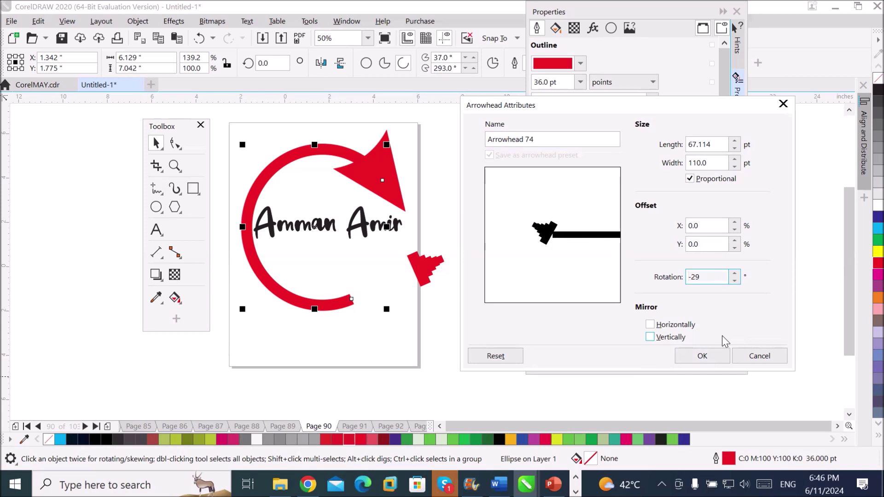
{"action": "left_click", "coordinate": [488, 357]}
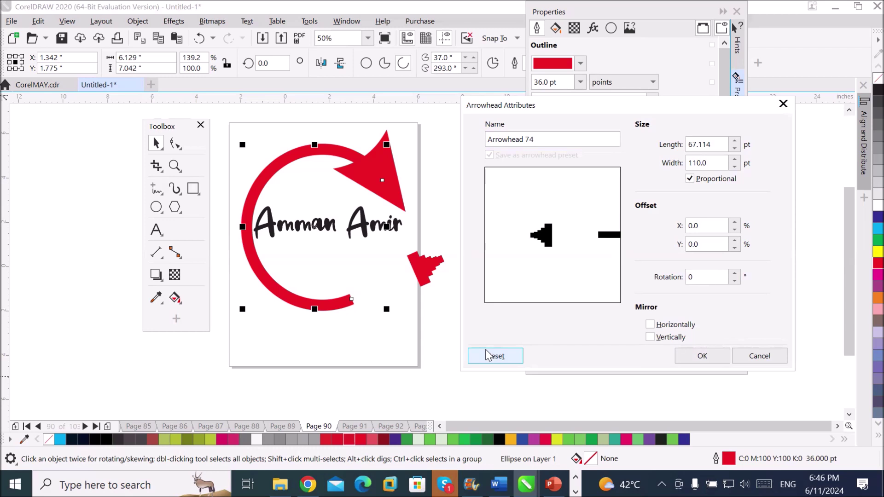
- With Proportional off, set the arrowhead length and width to 100 pt, then relink them
{"action": "left_click", "coordinate": [719, 143]}
{"action": "left_click", "coordinate": [719, 143]}
{"action": "left_click_drag", "start_coordinate": [723, 144], "coordinate": [665, 148]}
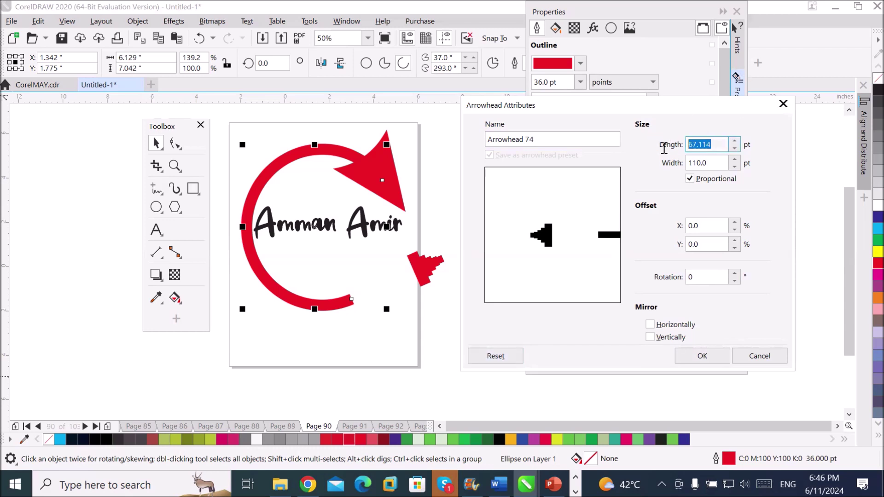
{"action": "left_click", "coordinate": [690, 179]}
{"action": "left_click_drag", "start_coordinate": [721, 144], "coordinate": [640, 150]}
{"action": "type", "text": "100"}
{"action": "left_click_drag", "start_coordinate": [716, 163], "coordinate": [676, 175]}
{"action": "type", "text": "100"}
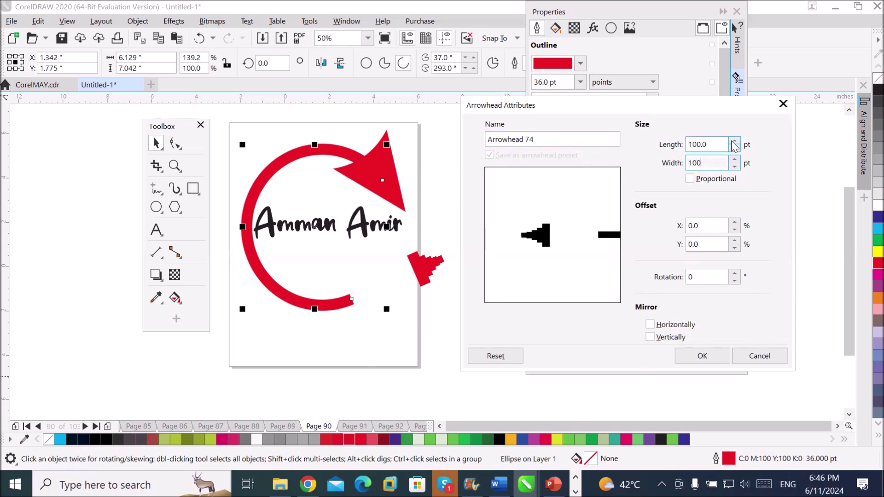
{"action": "left_click", "coordinate": [715, 145]}
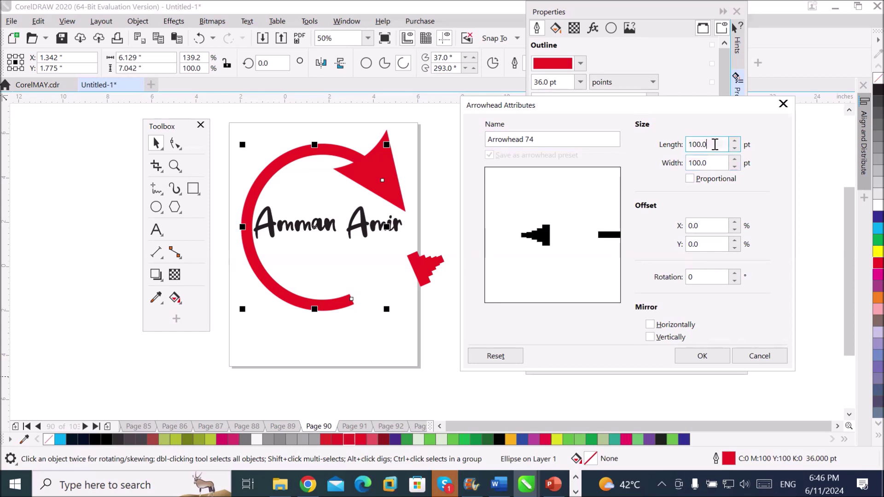
{"action": "left_click", "coordinate": [689, 180]}
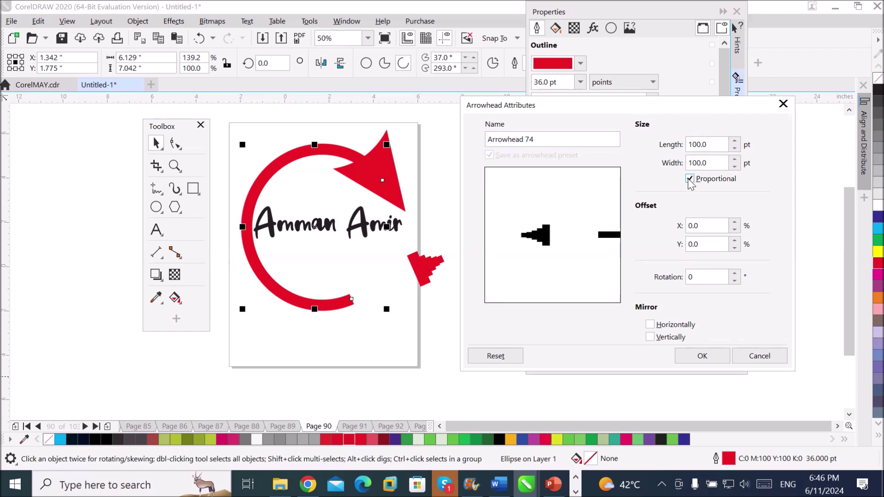
- Grow the arrowhead's length and width together to 102 pt
{"action": "left_click", "coordinate": [699, 144]}
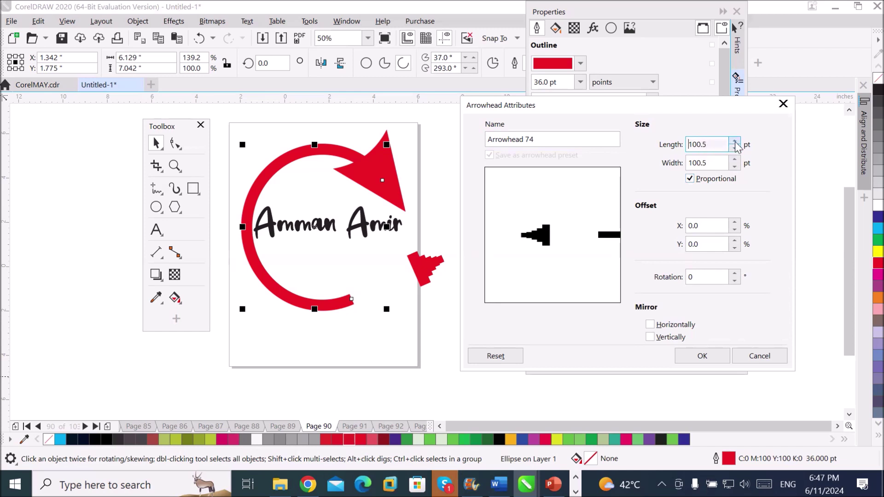
{"action": "left_click", "coordinate": [735, 142]}
{"action": "left_click", "coordinate": [735, 142]}
{"action": "left_click", "coordinate": [735, 142]}
{"action": "left_click", "coordinate": [735, 142]}
{"action": "left_click", "coordinate": [735, 142]}
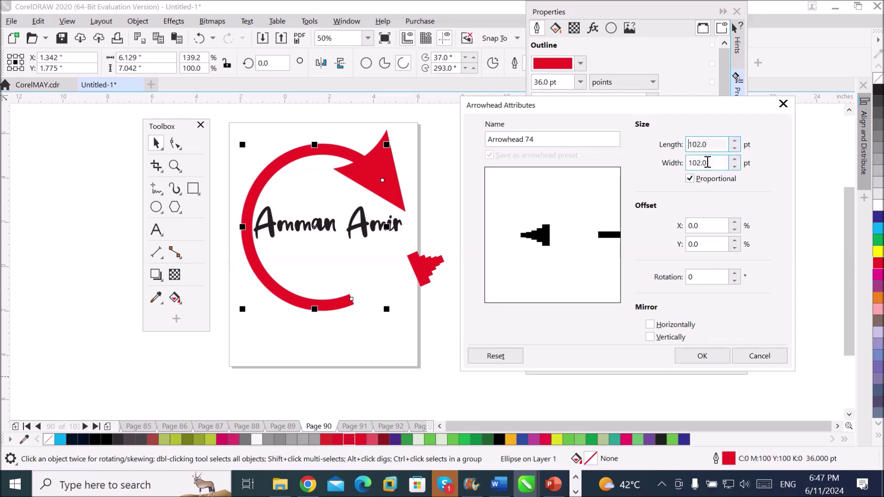
- Unlink the proportions and lengthen the arrowhead to about 107 pt
{"action": "left_click", "coordinate": [690, 178]}
{"action": "left_click", "coordinate": [735, 141]}
{"action": "left_click", "coordinate": [735, 141]}
{"action": "left_click", "coordinate": [734, 141]}
{"action": "left_click", "coordinate": [734, 142]}
{"action": "left_click", "coordinate": [734, 142]}
{"action": "left_click", "coordinate": [735, 141]}
{"action": "left_click", "coordinate": [735, 142]}
{"action": "left_click", "coordinate": [735, 142]}
{"action": "left_click", "coordinate": [735, 141]}
{"action": "left_click", "coordinate": [735, 142]}
{"action": "left_click", "coordinate": [735, 142]}
{"action": "left_click", "coordinate": [735, 142]}
{"action": "left_click", "coordinate": [734, 142]}
{"action": "left_click", "coordinate": [735, 142]}
{"action": "left_click", "coordinate": [735, 142]}
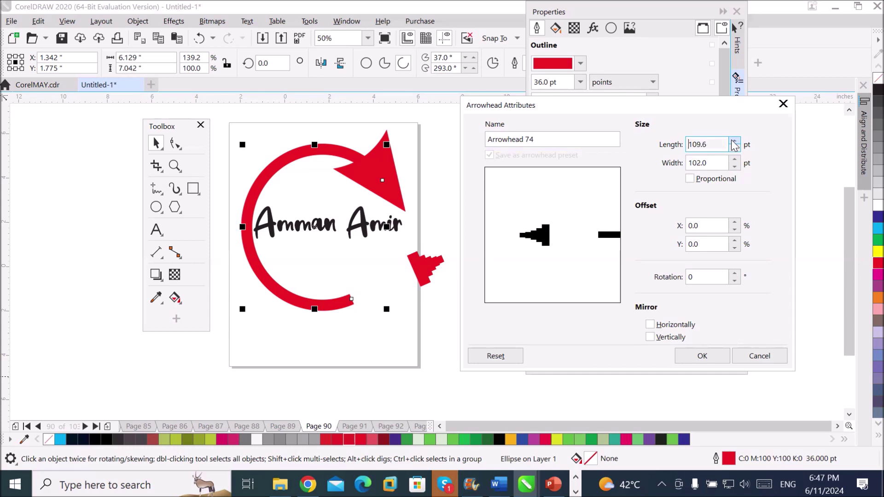
{"action": "left_click", "coordinate": [735, 142]}
- Set the arrowhead length to 200.7 pt and width to 104 pt, and apply
{"action": "left_click_drag", "start_coordinate": [700, 145], "coordinate": [667, 142]}
{"action": "key", "text": "BackSpace"}
{"action": "type", "text": "200.7"}
{"action": "left_click", "coordinate": [719, 163]}
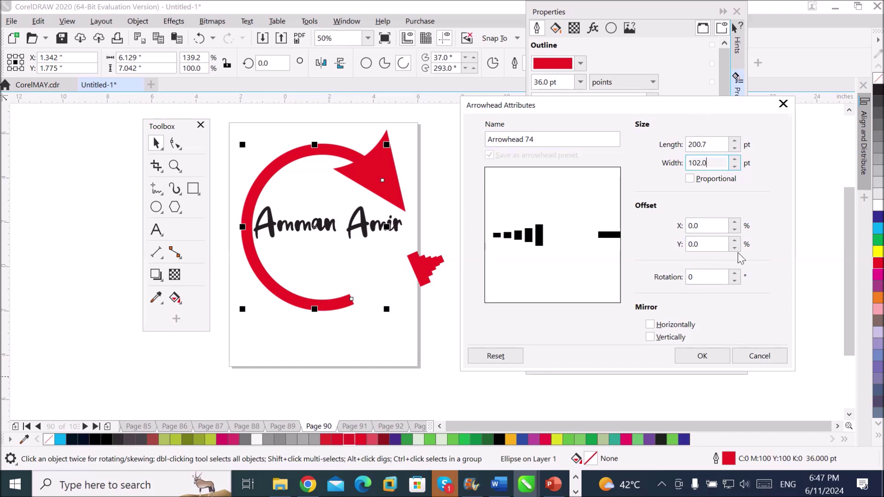
{"action": "left_click", "coordinate": [736, 158]}
{"action": "left_click", "coordinate": [734, 160]}
{"action": "left_click", "coordinate": [735, 160]}
{"action": "left_click", "coordinate": [727, 229]}
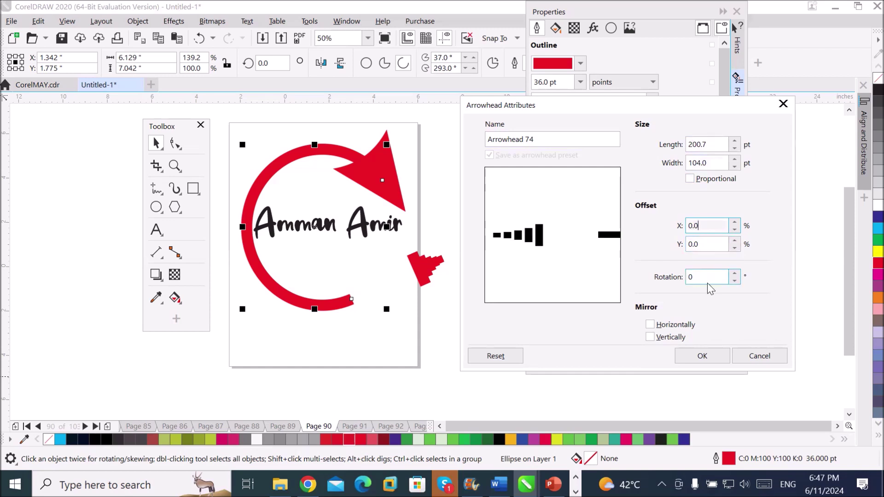
{"action": "left_click", "coordinate": [702, 357]}
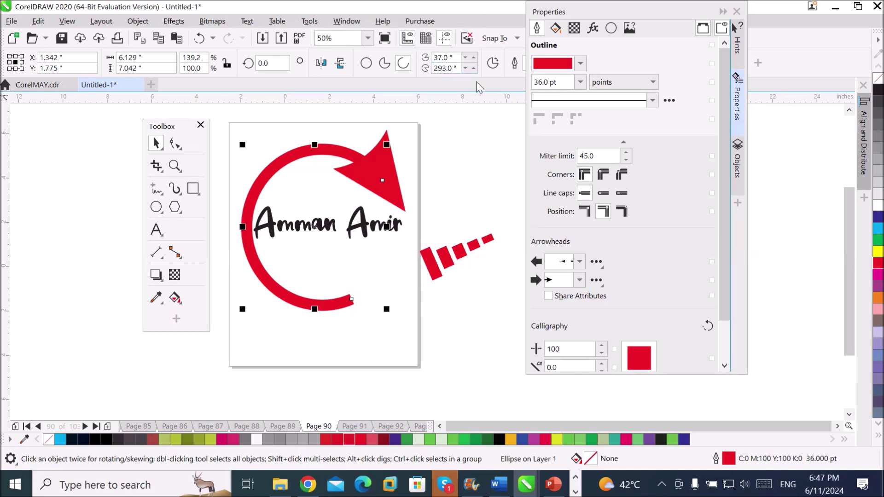
- Lower the red arc's ending angle from 293° to 261° on the property bar
{"action": "left_click_drag", "start_coordinate": [473, 69], "coordinate": [474, 69]}
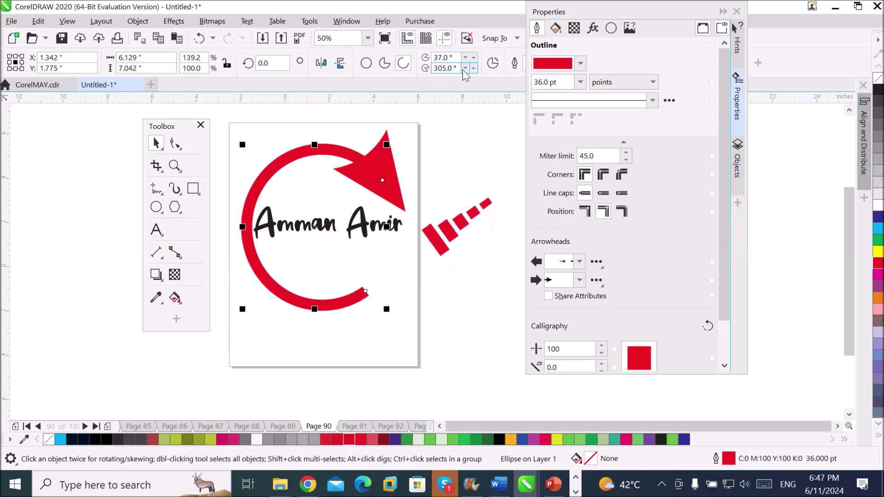
{"action": "left_click_drag", "start_coordinate": [464, 70], "coordinate": [470, 70]}
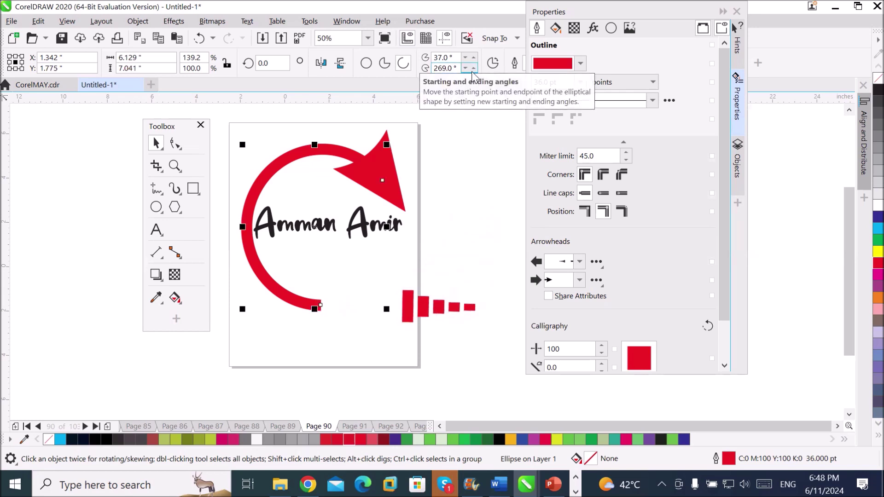
{"action": "left_click", "coordinate": [471, 70]}
{"action": "left_click", "coordinate": [472, 70]}
{"action": "left_click_drag", "start_coordinate": [464, 70], "coordinate": [466, 70]}
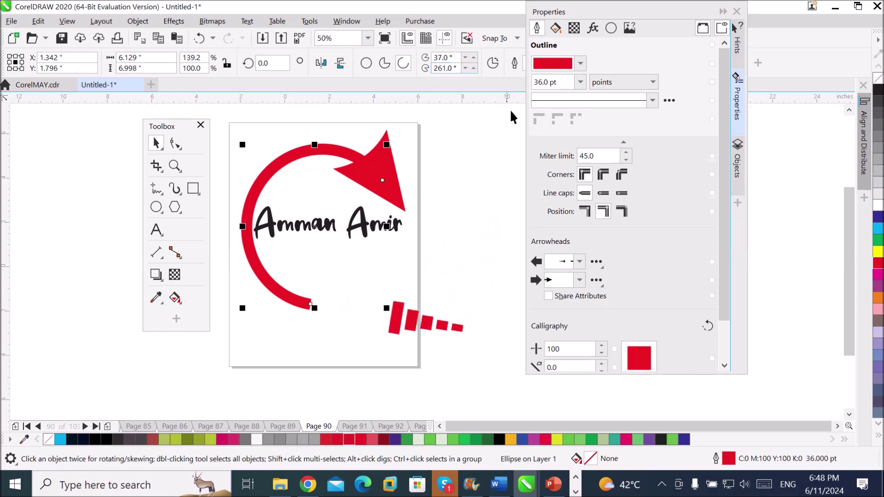
- Give the arc a hand-holding-a-pen start arrowhead and swap the two arrowhead ends
{"action": "left_click", "coordinate": [601, 263]}
{"action": "left_click", "coordinate": [601, 264]}
{"action": "left_click", "coordinate": [578, 262]}
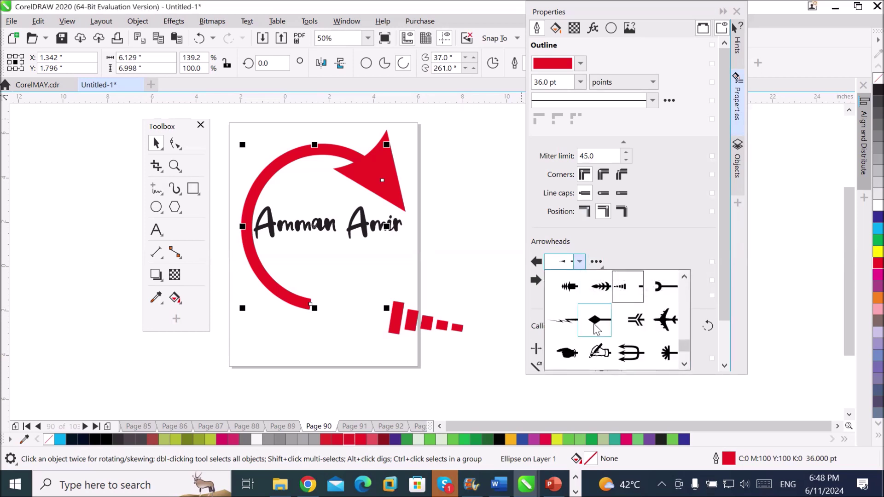
{"action": "left_click", "coordinate": [601, 352]}
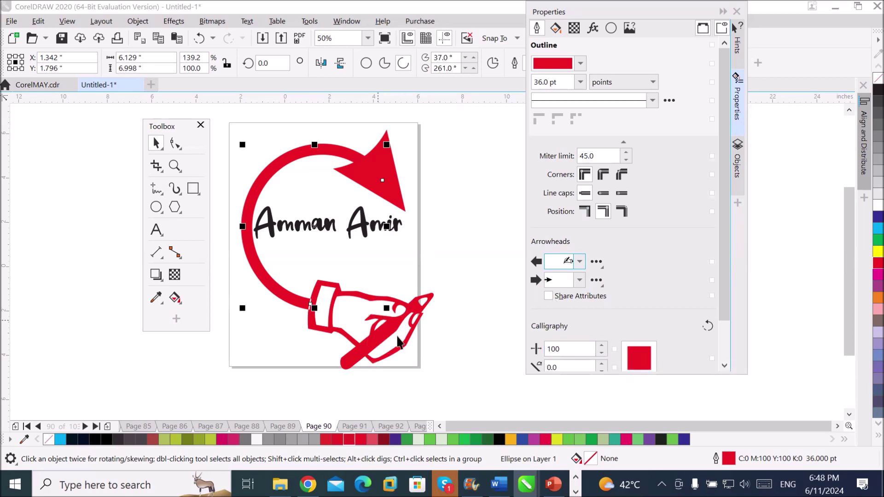
{"action": "left_click", "coordinate": [597, 262]}
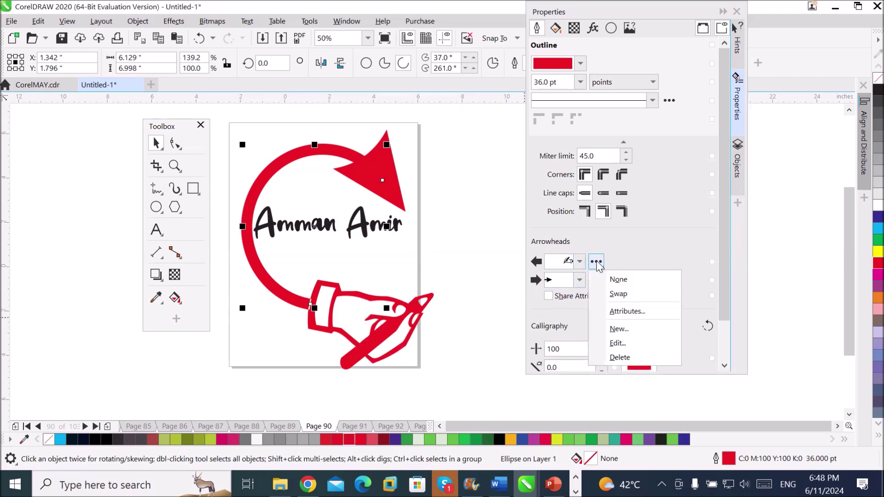
{"action": "left_click", "coordinate": [618, 295]}
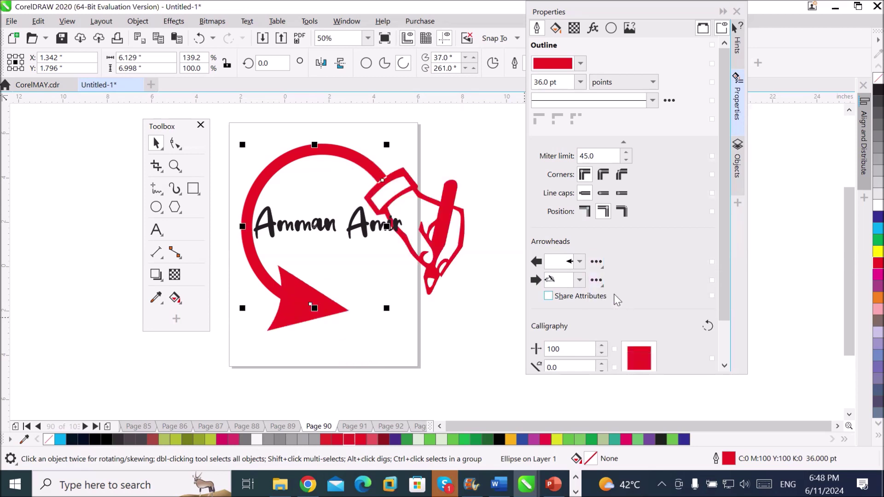
- View the triangular Arrowhead 2 attributes (252 × 216 pt) and cancel without changes
{"action": "left_click", "coordinate": [596, 262]}
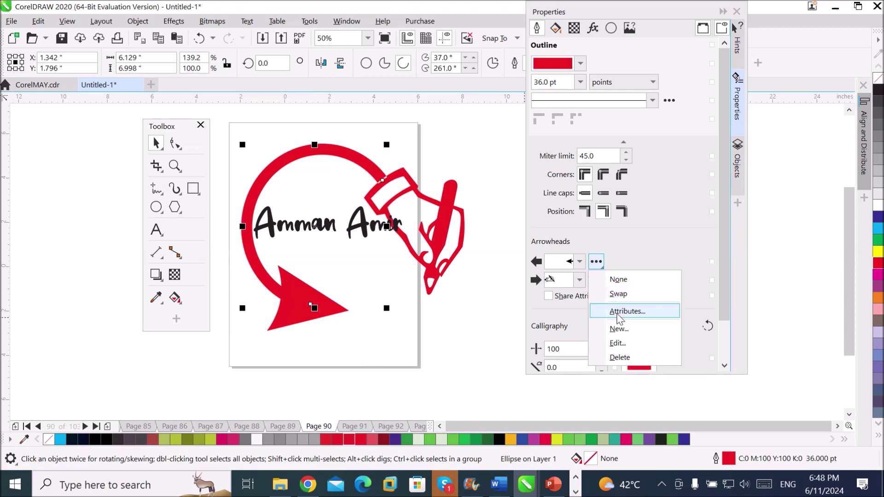
{"action": "left_click", "coordinate": [639, 330]}
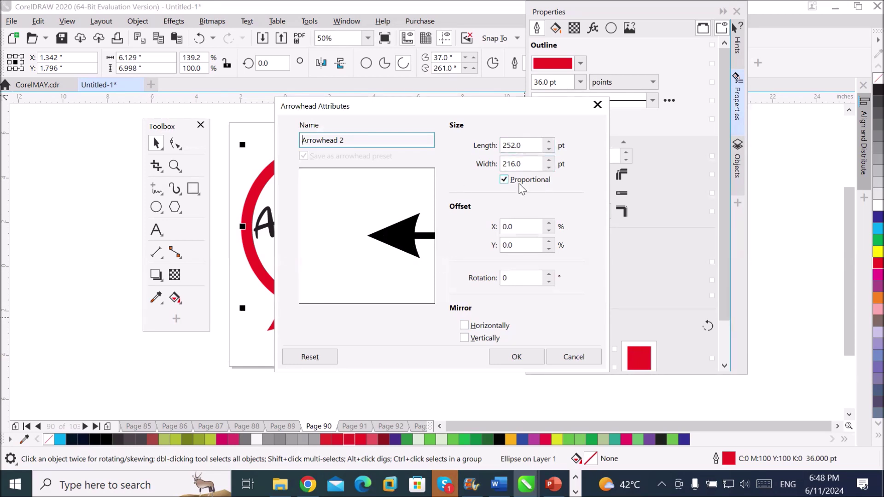
{"action": "left_click", "coordinate": [574, 357]}
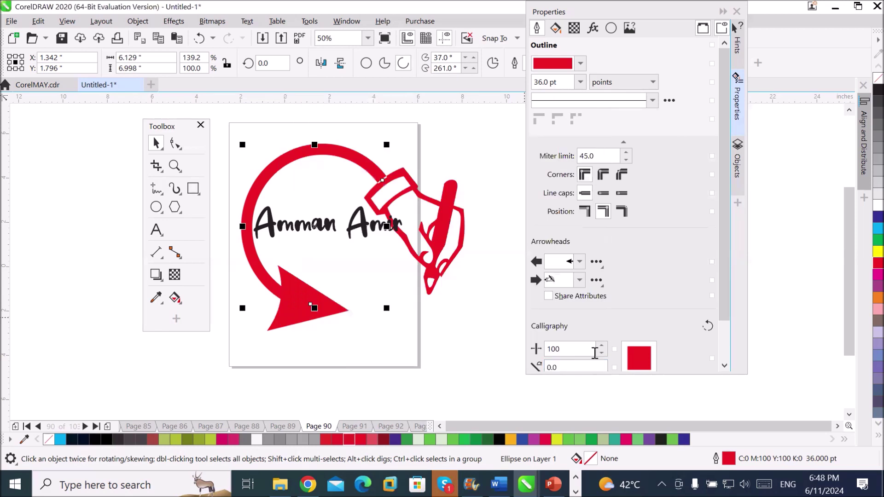
- Close the arrowhead style list and pick Freehand from the Toolbox's line-tool flyout
{"action": "left_click", "coordinate": [580, 261]}
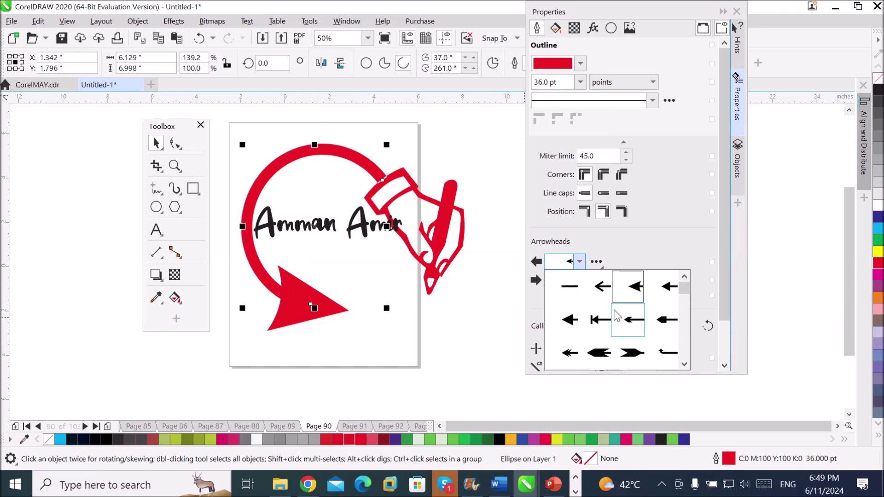
{"action": "left_click", "coordinate": [157, 196]}
{"action": "left_click", "coordinate": [157, 196]}
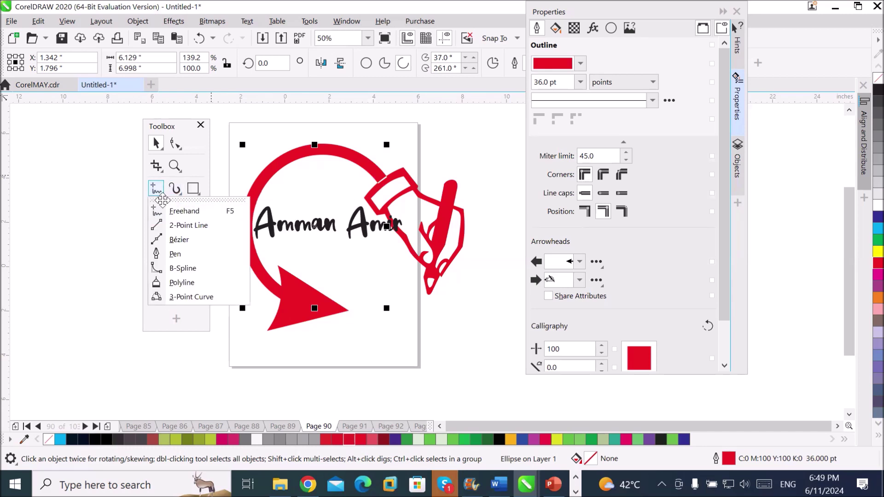
{"action": "left_click", "coordinate": [184, 211]}
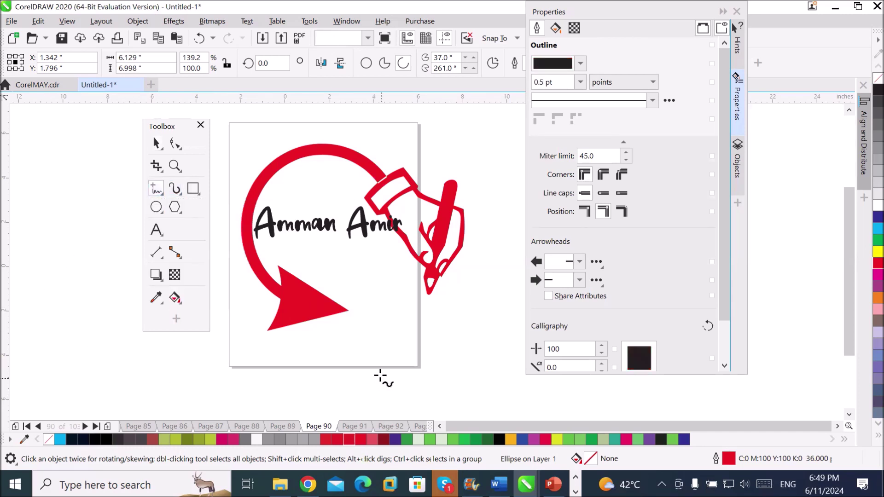
- Draw a wavy freehand line along the page bottom and make it 10 pt thick
{"action": "mouse_move", "coordinate": [85, 347]}
{"action": "left_mouse_down"}
{"action": "mouse_move", "coordinate": [135, 388]}
{"action": "mouse_move", "coordinate": [192, 375]}
{"action": "mouse_move", "coordinate": [238, 404]}
{"action": "mouse_move", "coordinate": [359, 387]}
{"action": "mouse_move", "coordinate": [413, 364]}
{"action": "mouse_move", "coordinate": [434, 338]}
{"action": "left_mouse_up"}
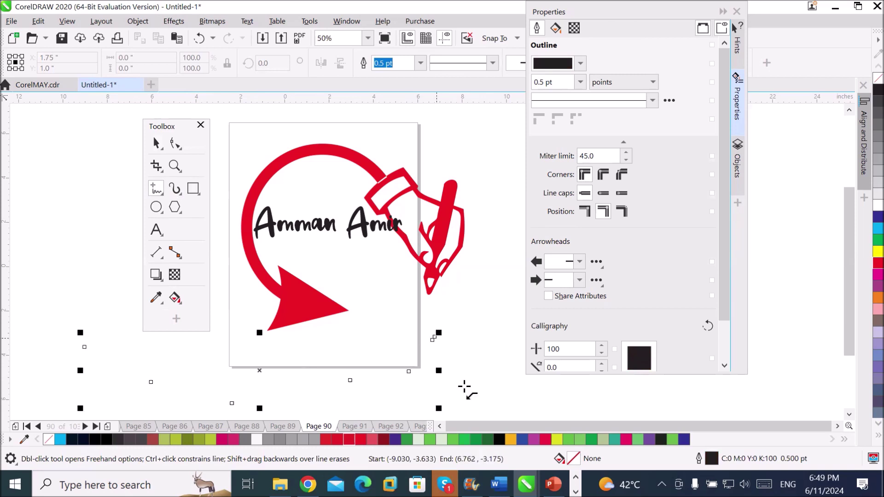
{"action": "left_click", "coordinate": [420, 63]}
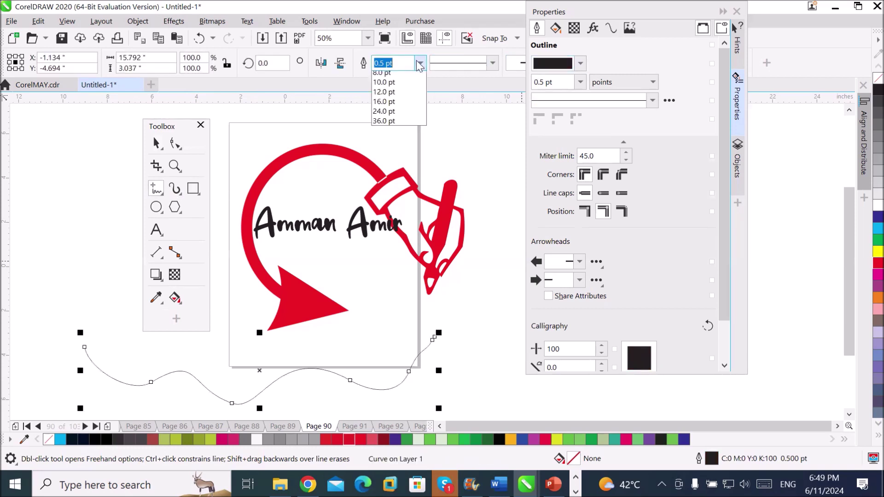
{"action": "left_click", "coordinate": [392, 158]}
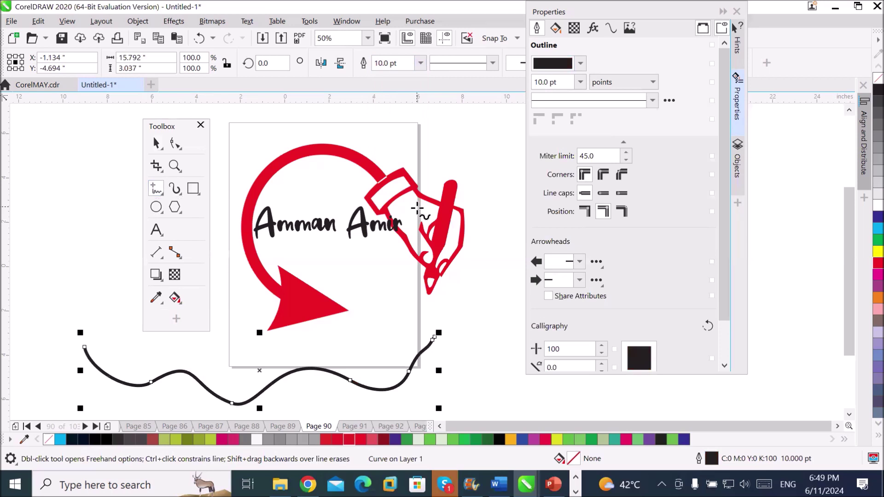
- Put an arrowhead on the line's start and a new arrowhead style on its right end
{"action": "left_click", "coordinate": [580, 261]}
{"action": "left_click", "coordinate": [601, 286]}
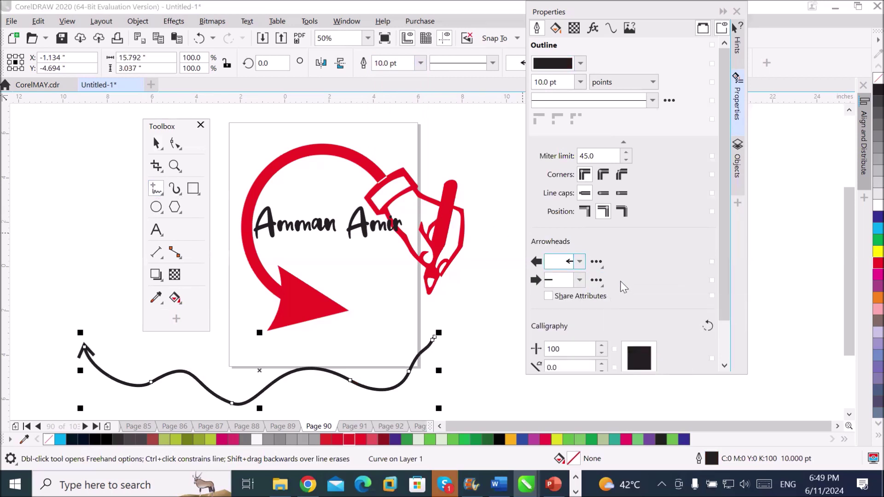
{"action": "left_click", "coordinate": [580, 280]}
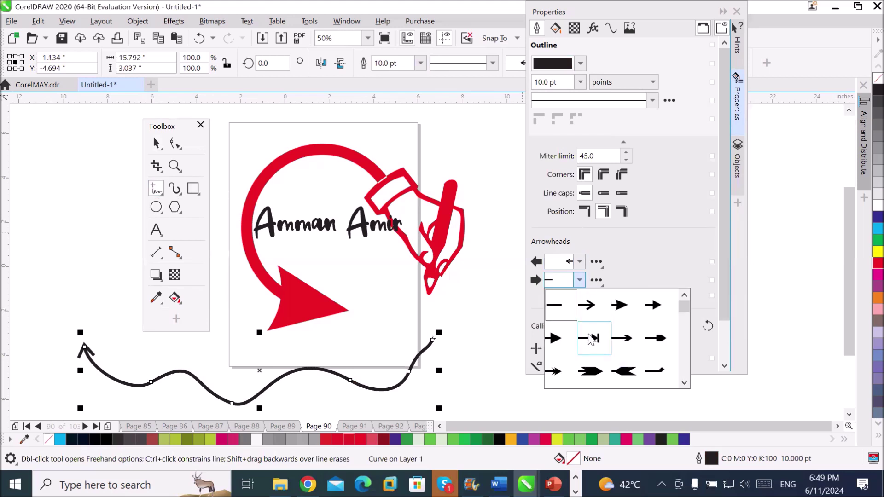
{"action": "scroll", "coordinate": [689, 346], "scroll_direction": "down", "scroll_amount": 3}
{"action": "scroll", "coordinate": [689, 347], "scroll_direction": "down", "scroll_amount": 4}
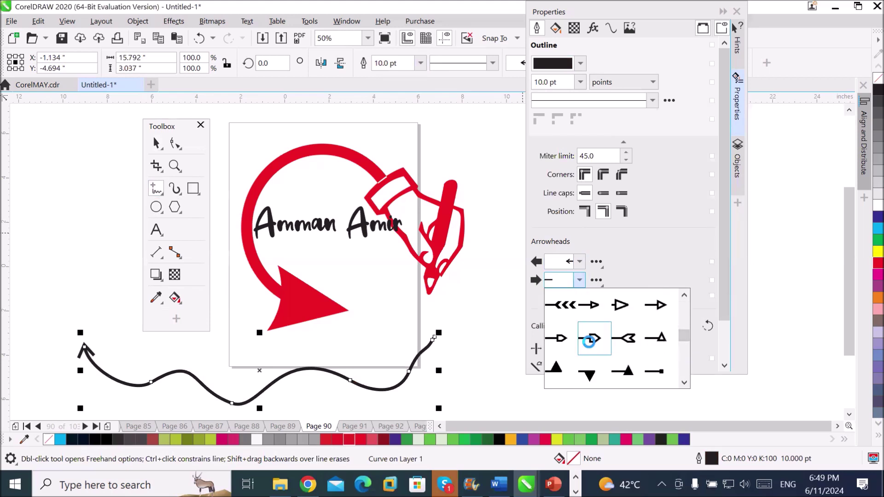
{"action": "left_click", "coordinate": [589, 341]}
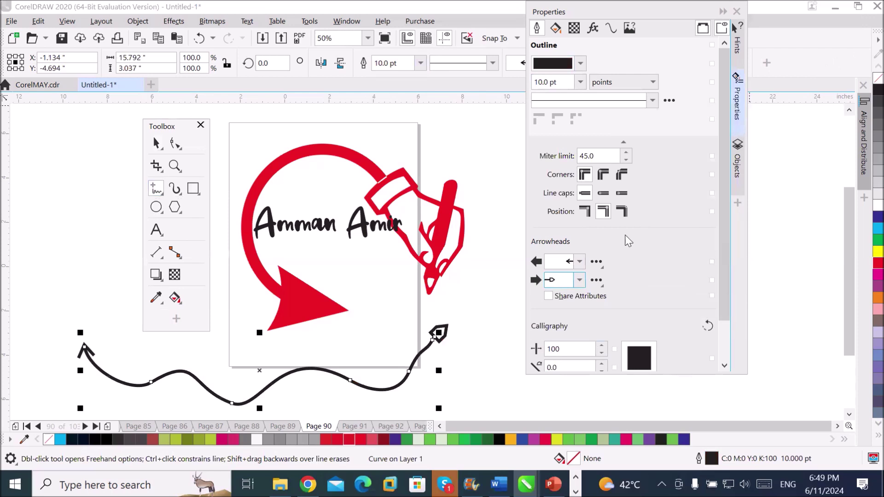
- Inspect the start arrowhead's Attributes settings, then cancel, leaving it unchanged
{"action": "left_click", "coordinate": [597, 262]}
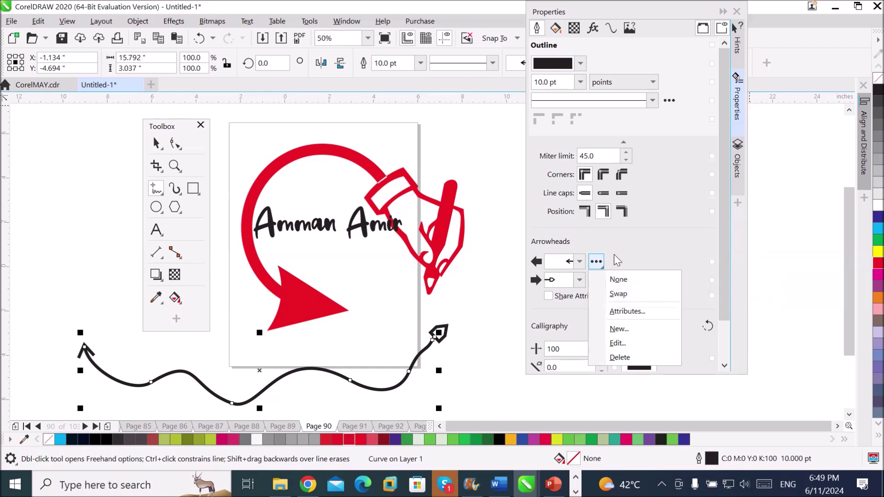
{"action": "left_click", "coordinate": [617, 261]}
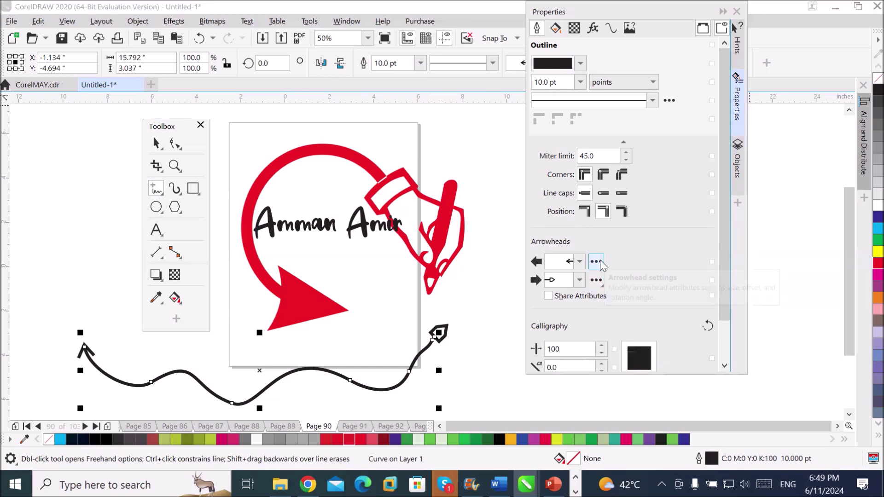
{"action": "left_click", "coordinate": [596, 262]}
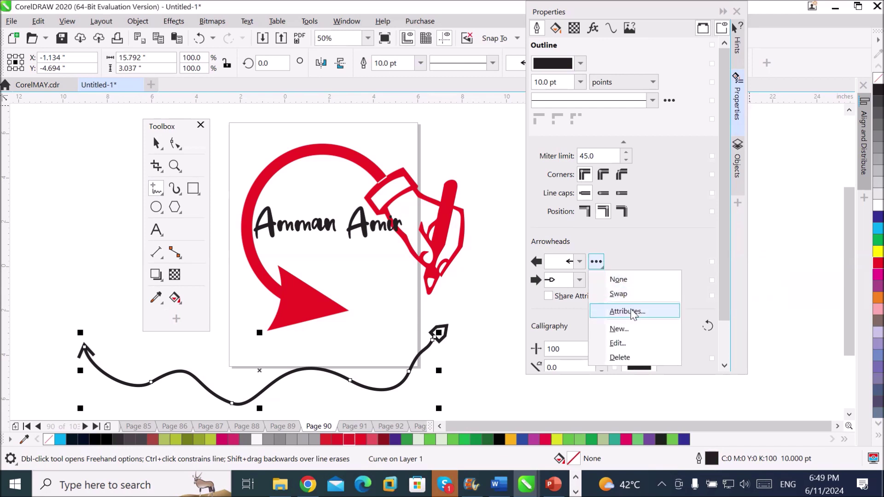
{"action": "left_click", "coordinate": [628, 311]}
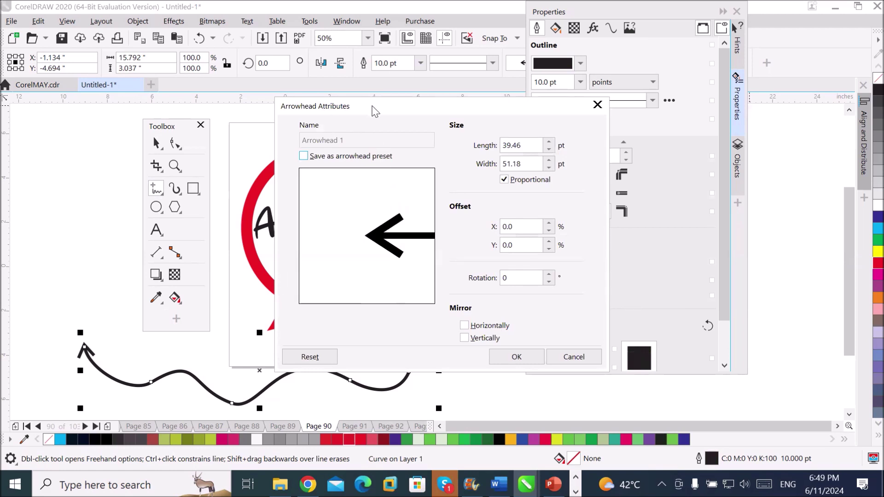
{"action": "left_click_drag", "start_coordinate": [376, 111], "coordinate": [504, 127]}
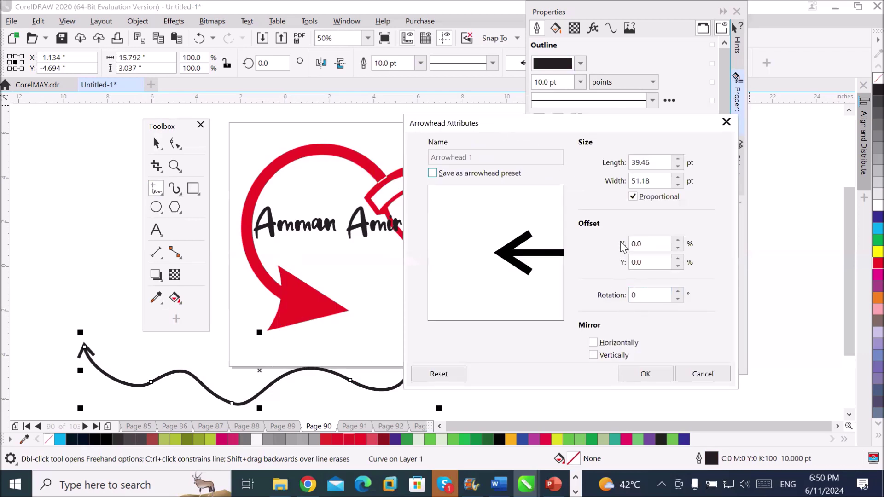
{"action": "left_click", "coordinate": [639, 262]}
{"action": "left_click", "coordinate": [695, 376]}
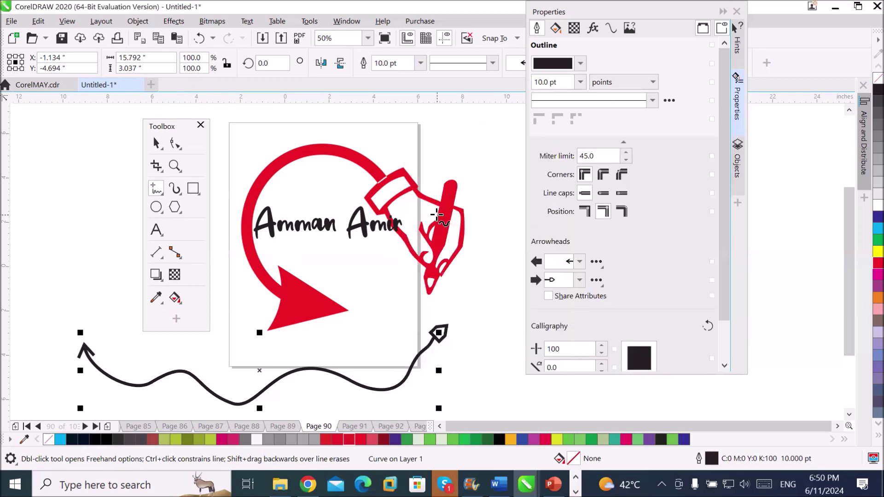
{"action": "key", "text": "space"}
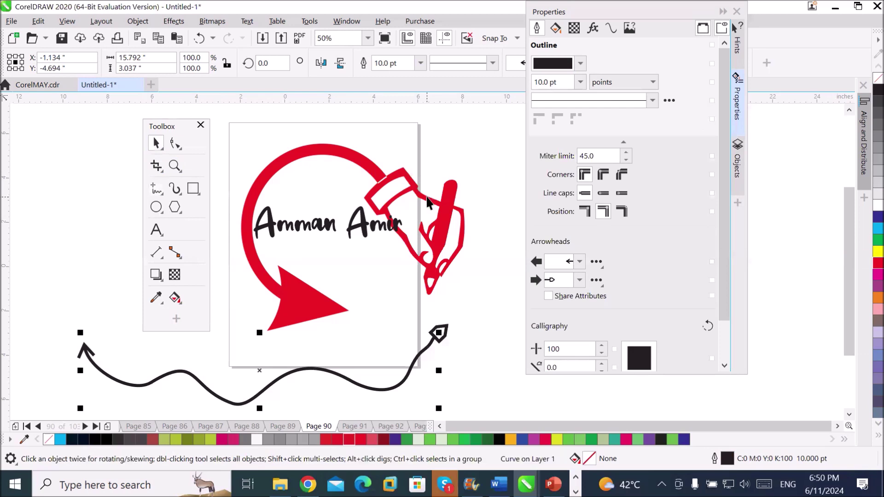
- Deselect the curve, go to Page 86 and draw a 6.208 × 9.083 inch rectangle nearly filling it
{"action": "left_click", "coordinate": [428, 202]}
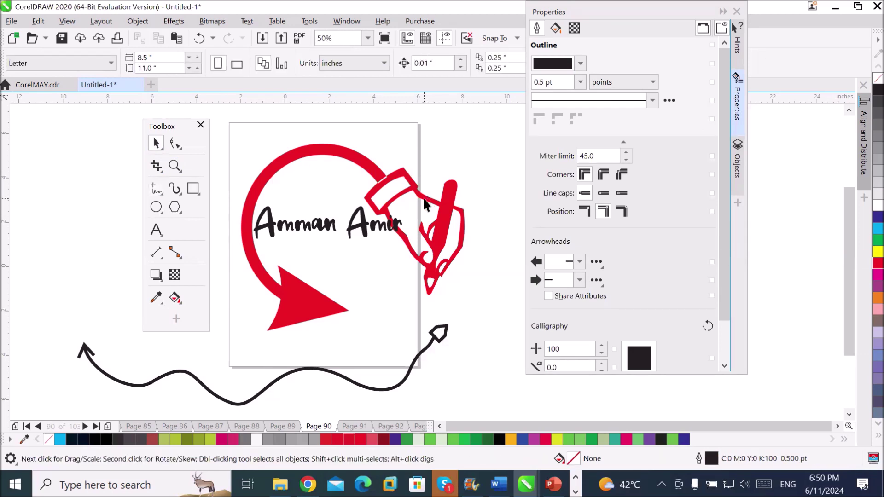
{"action": "scroll", "coordinate": [426, 189], "scroll_direction": "down", "scroll_amount": 2}
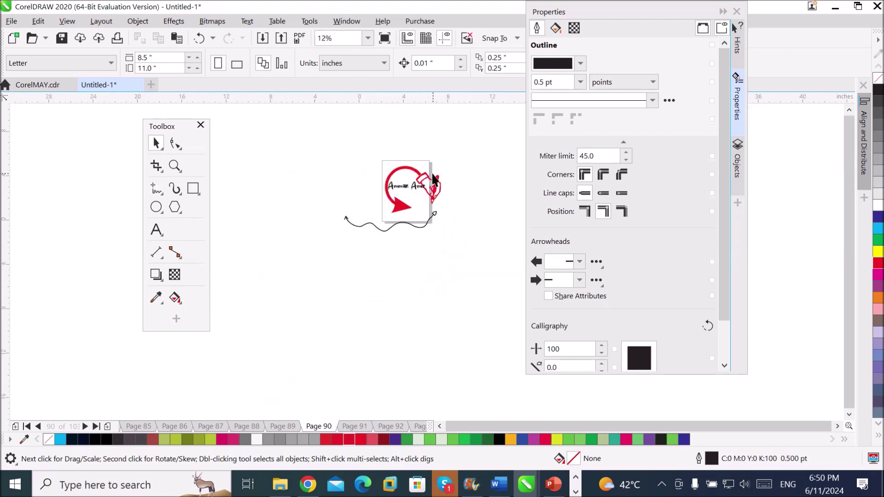
{"action": "left_click", "coordinate": [175, 425]}
{"action": "left_click", "coordinate": [193, 188]}
{"action": "left_click_drag", "start_coordinate": [348, 157], "coordinate": [417, 258]}
{"action": "scroll", "coordinate": [494, 203], "scroll_direction": "up", "scroll_amount": 2}
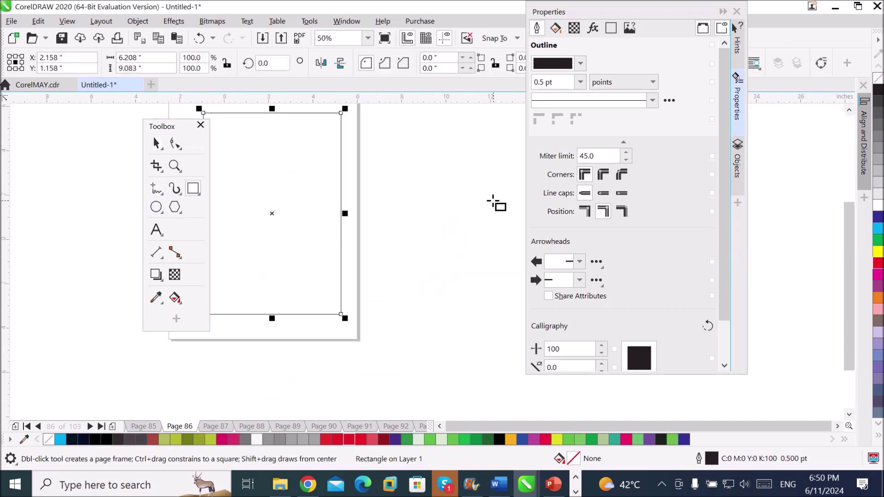
{"action": "scroll", "coordinate": [375, 174], "scroll_direction": "down", "scroll_amount": 2}
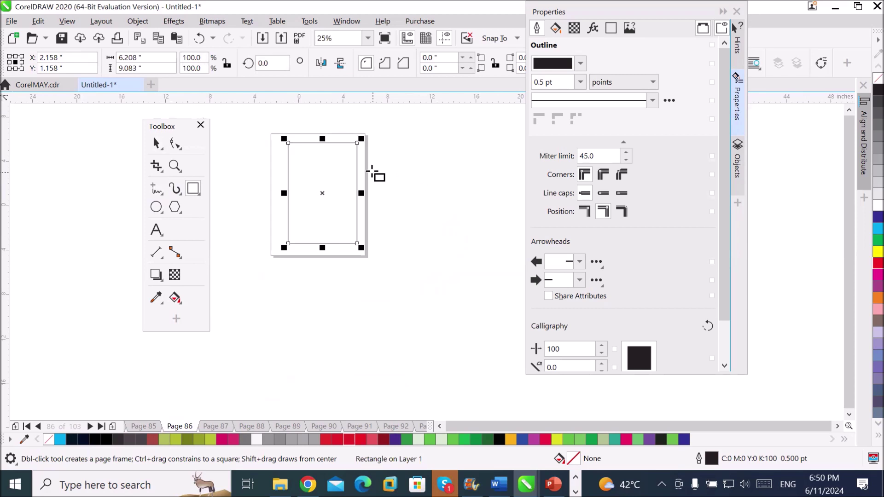
{"action": "scroll", "coordinate": [297, 131], "scroll_direction": "up", "scroll_amount": 2}
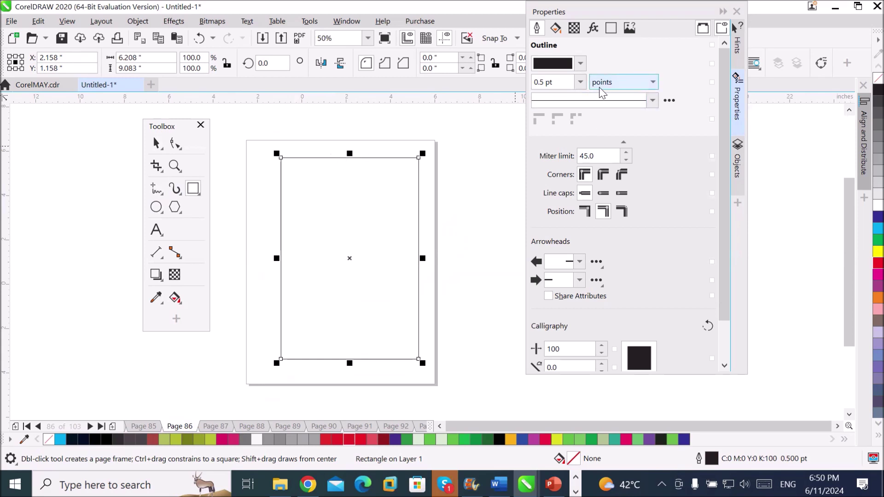
- Give the rectangle a 10.0 pt outline, an arrow start arrowhead and a trident end arrowhead
{"action": "left_click", "coordinate": [580, 82]}
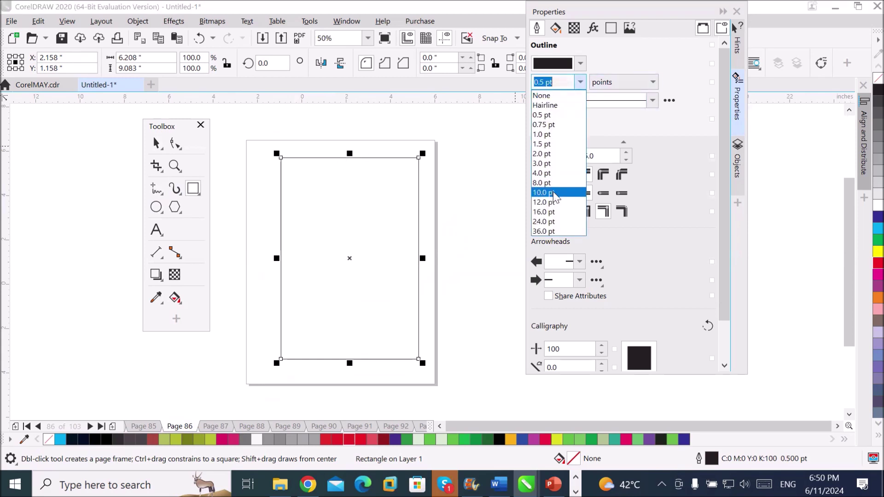
{"action": "left_click", "coordinate": [555, 194]}
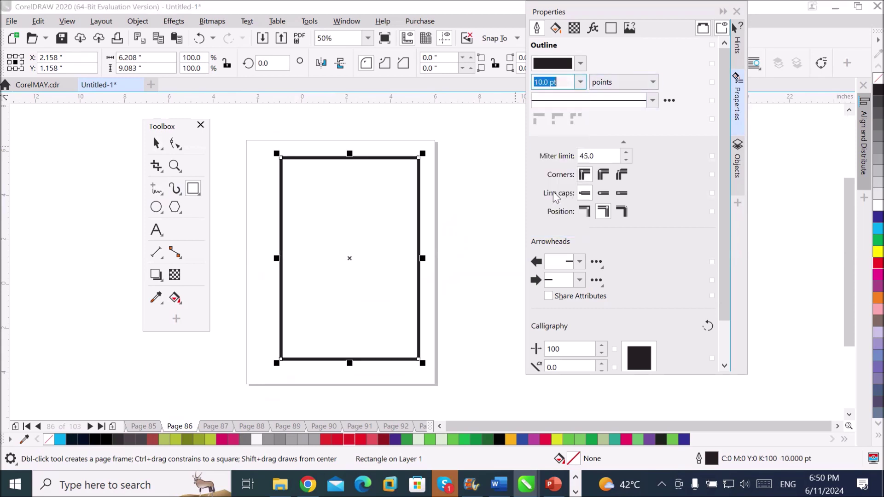
{"action": "left_click", "coordinate": [579, 262]}
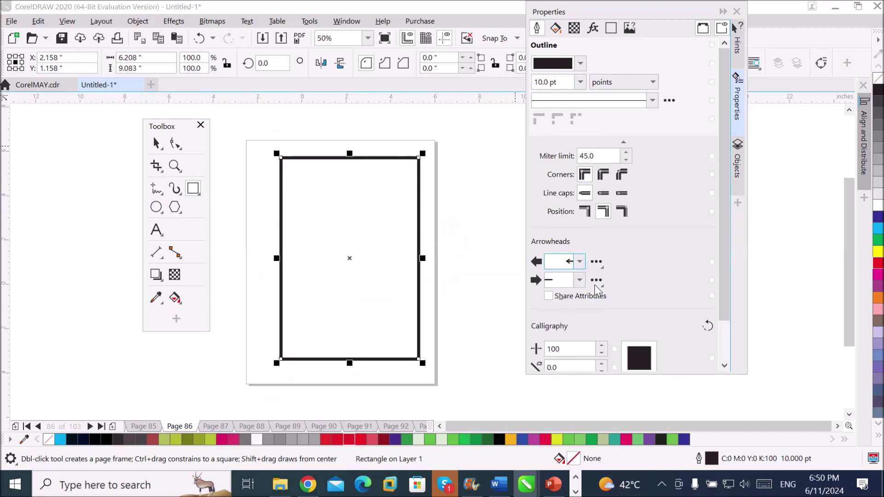
{"action": "left_click", "coordinate": [580, 280]}
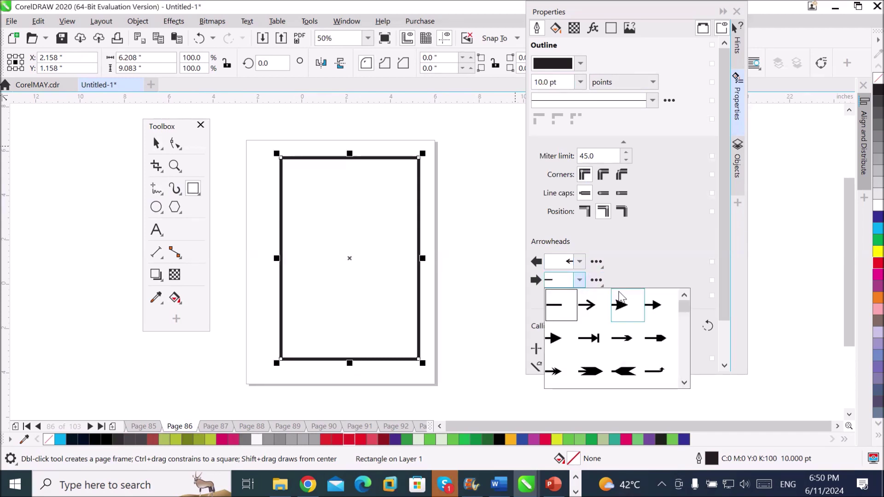
{"action": "left_click", "coordinate": [684, 364]}
{"action": "left_click", "coordinate": [683, 364]}
{"action": "left_click", "coordinate": [683, 364]}
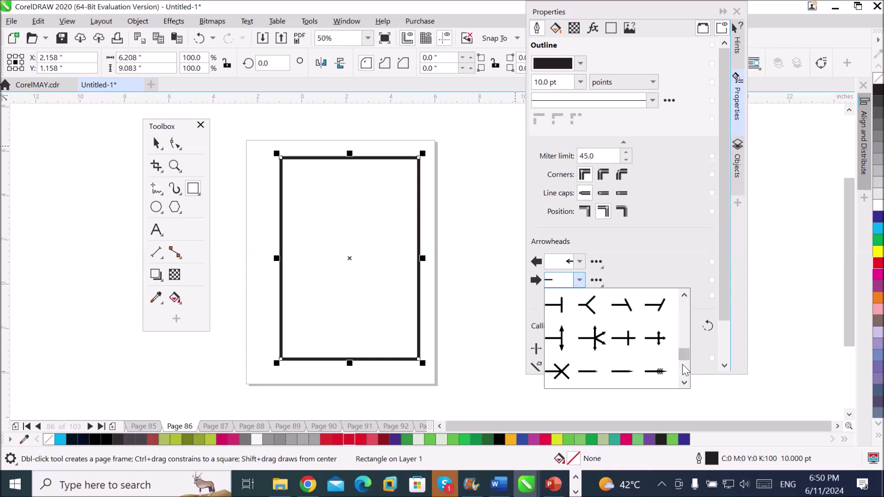
{"action": "left_click", "coordinate": [683, 364]}
{"action": "left_click", "coordinate": [624, 370]}
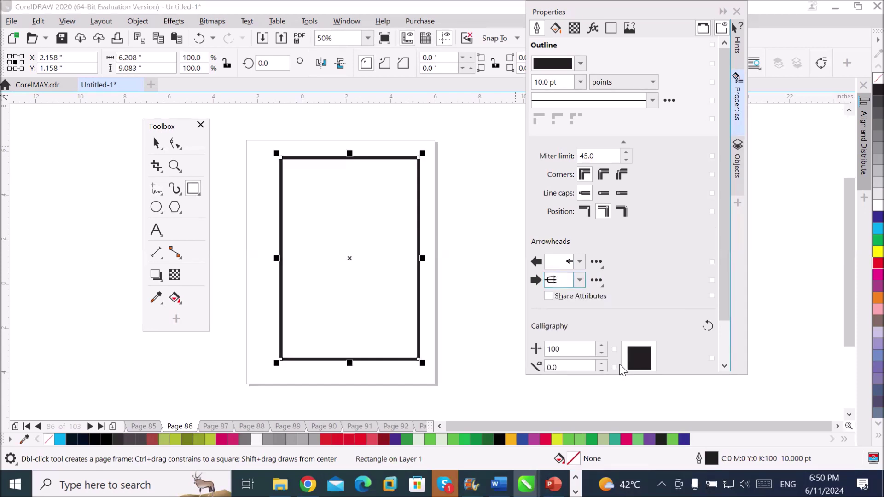
{"action": "scroll", "coordinate": [438, 326], "scroll_direction": "up", "scroll_amount": 1}
{"action": "scroll", "coordinate": [438, 327], "scroll_direction": "down", "scroll_amount": 1}
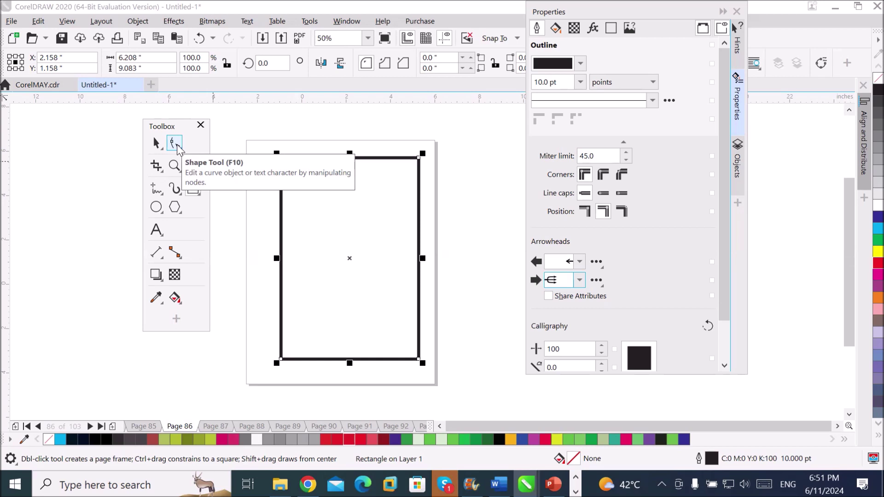
- Try rounding the top-left and top-right corners with the Shape tool, then undo it
{"action": "left_click", "coordinate": [176, 145]}
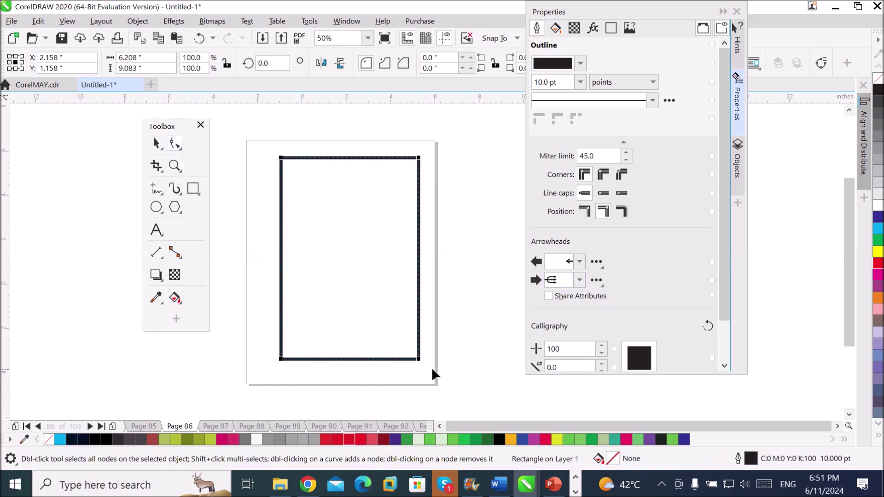
{"action": "left_click", "coordinate": [281, 158]}
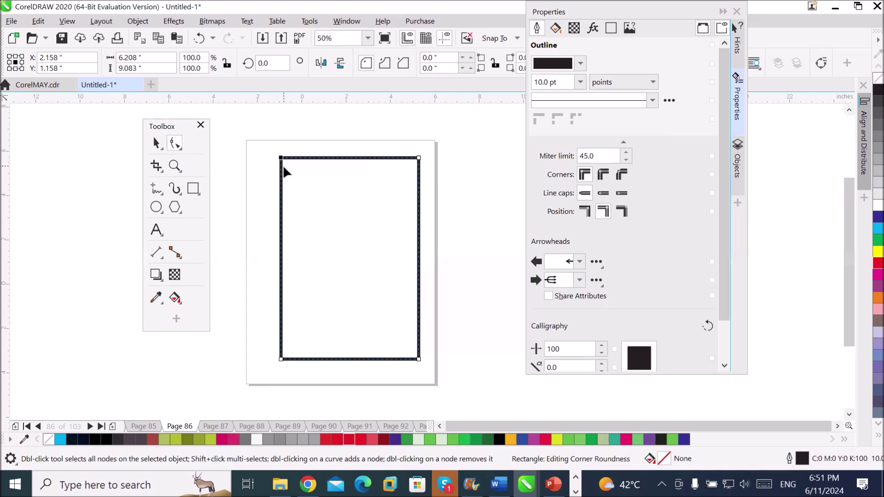
{"action": "left_click_drag", "start_coordinate": [281, 159], "coordinate": [346, 253]}
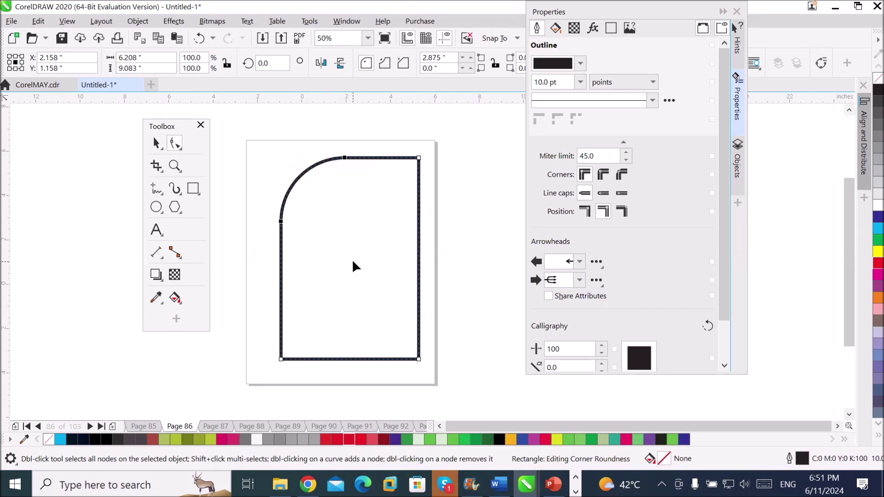
{"action": "left_click", "coordinate": [419, 159]}
{"action": "left_click_drag", "start_coordinate": [403, 185], "coordinate": [379, 240]}
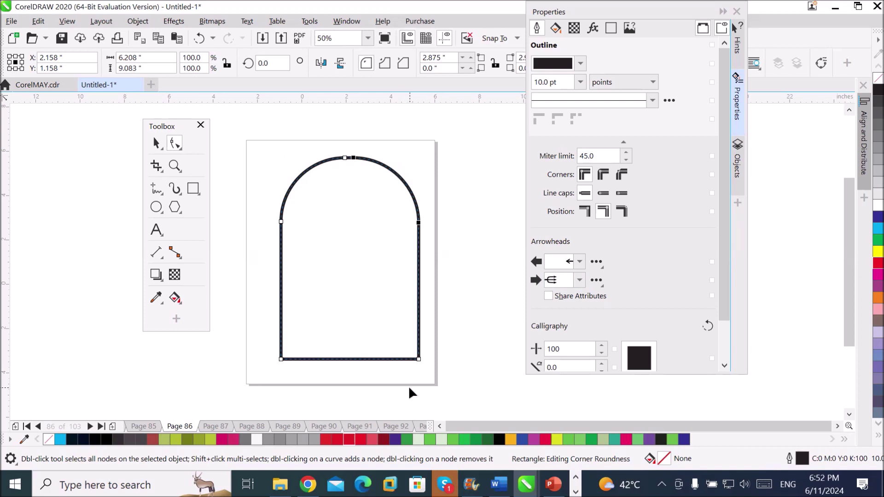
{"action": "key", "text": "ctrl+z"}
{"action": "key", "text": "ctrl+z"}
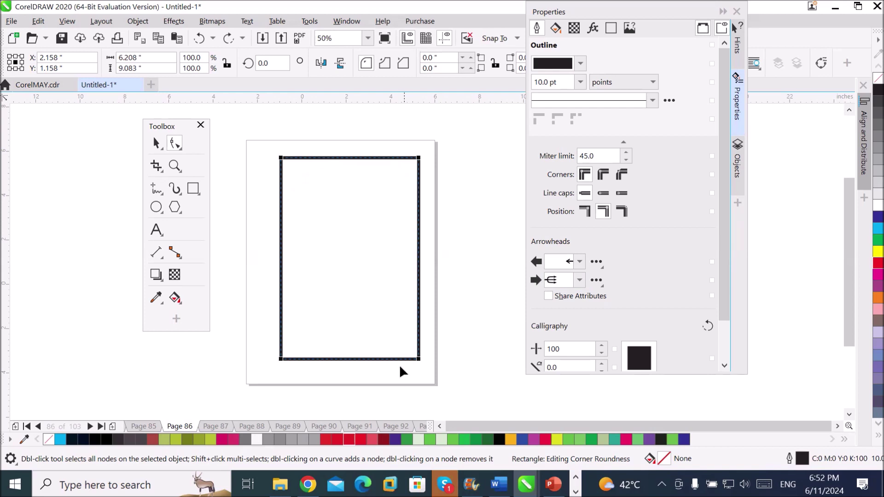
- Round the top-left and bottom-right corners to 3.104 inches, forming a leaf shape
{"action": "left_click", "coordinate": [176, 145]}
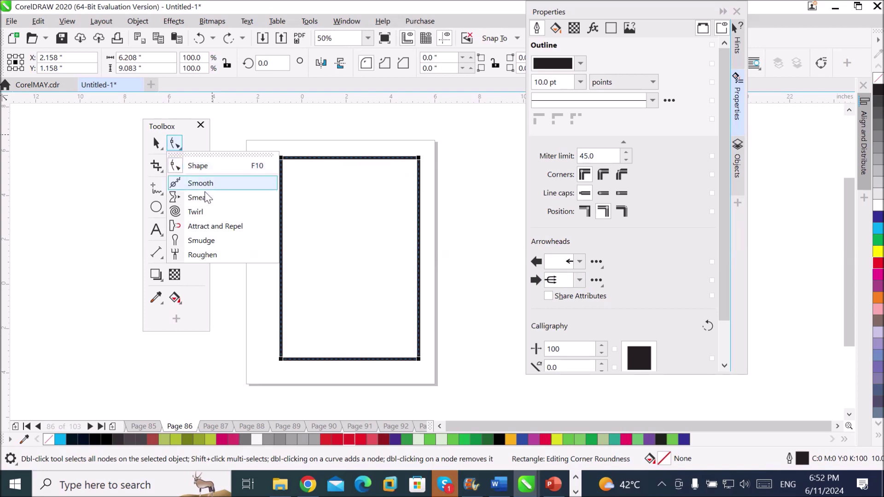
{"action": "left_click", "coordinate": [224, 166]}
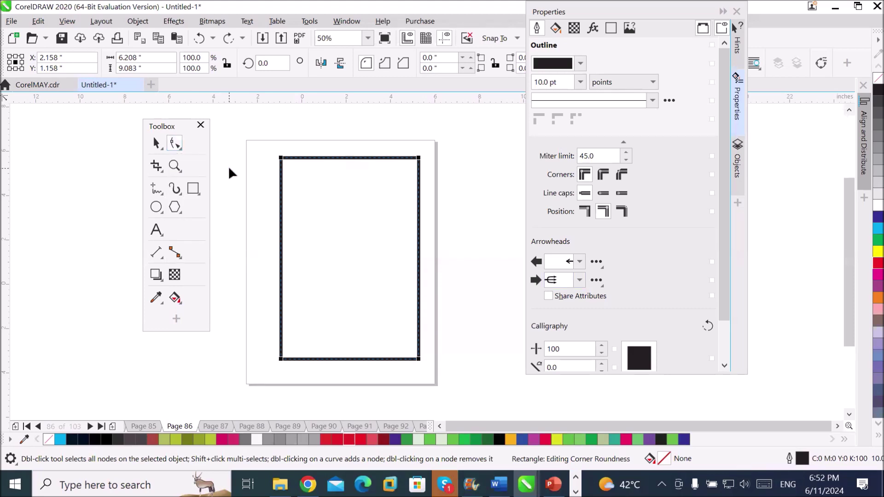
{"action": "left_click", "coordinate": [282, 159]}
{"action": "left_click_drag", "start_coordinate": [281, 158], "coordinate": [368, 256]}
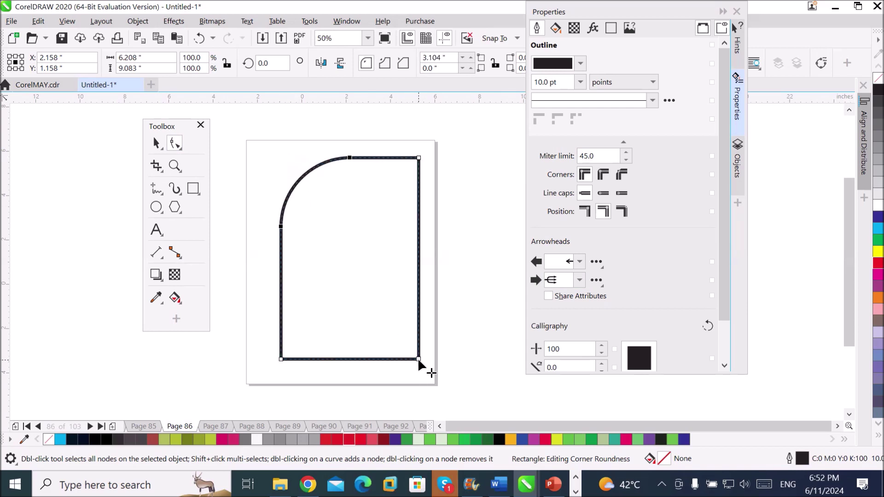
{"action": "left_click_drag", "start_coordinate": [418, 359], "coordinate": [330, 264]}
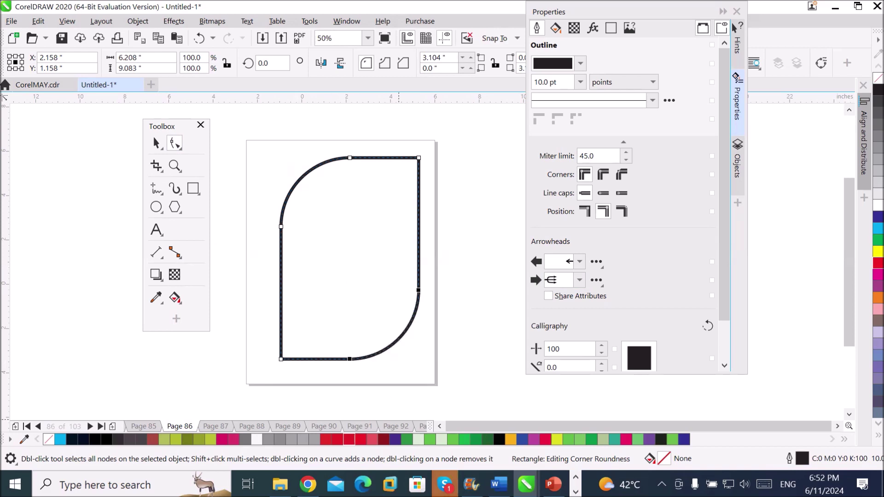
{"action": "mouse_move", "coordinate": [499, 484]}
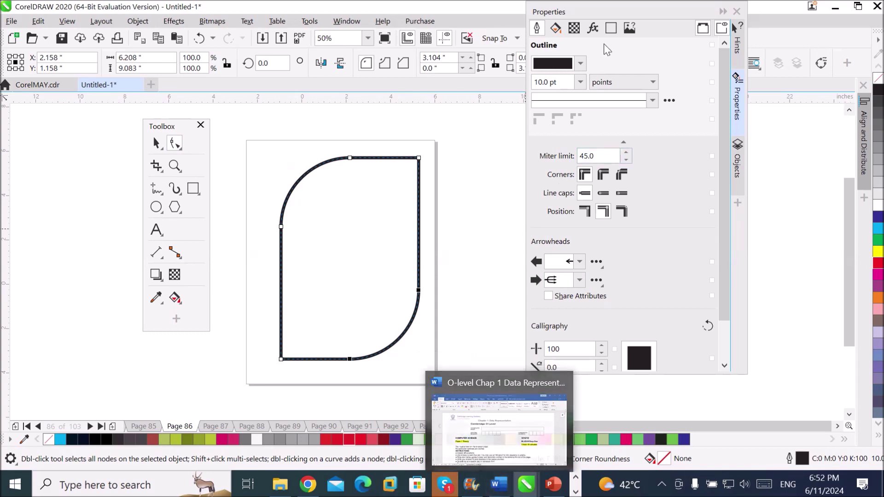
- Move the Properties docker aside and raise the top-left corner radius to 3.204 inches
{"action": "left_click_drag", "start_coordinate": [601, 6], "coordinate": [654, 89]}
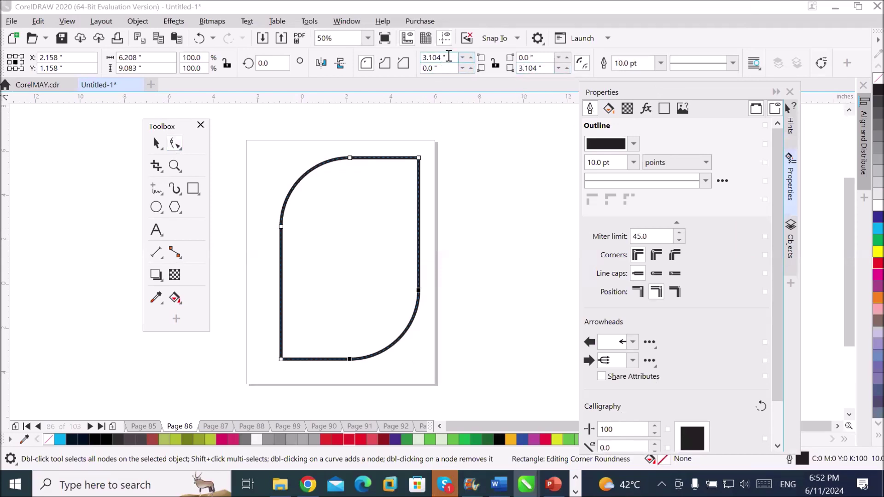
{"action": "left_click_drag", "start_coordinate": [450, 57], "coordinate": [422, 58]}
{"action": "left_click_drag", "start_coordinate": [545, 68], "coordinate": [517, 68]}
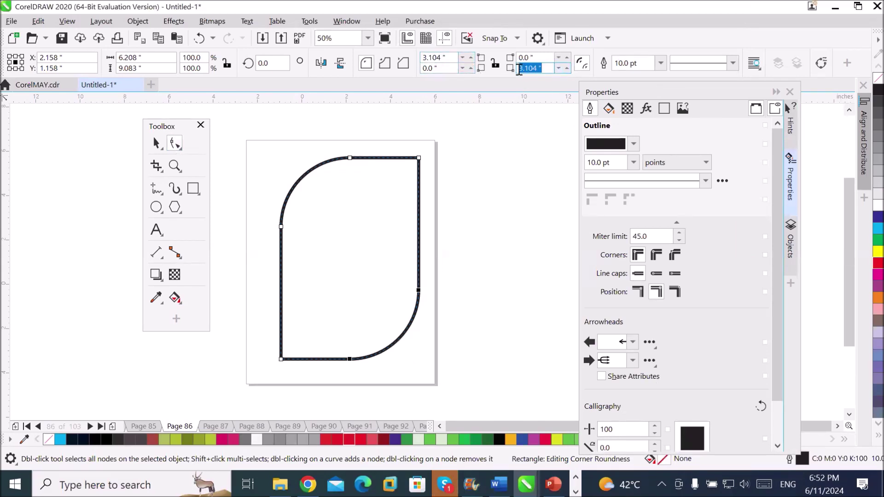
{"action": "left_click", "coordinate": [471, 57]}
{"action": "left_click", "coordinate": [470, 55]}
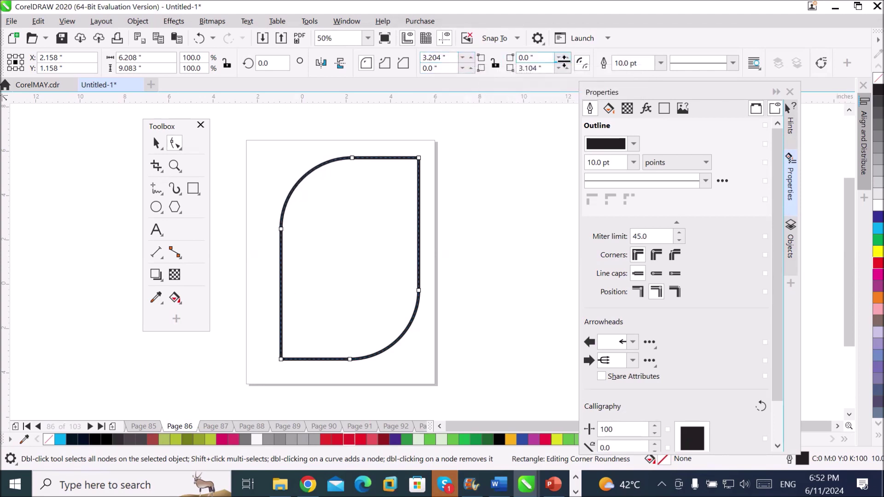
- Step the top-right corner radius up repeatedly, then bring the corner radii back to 0
{"action": "left_click", "coordinate": [567, 57]}
{"action": "left_click", "coordinate": [567, 57]}
{"action": "left_click", "coordinate": [567, 57]}
{"action": "left_click", "coordinate": [567, 57]}
{"action": "left_click", "coordinate": [567, 57]}
{"action": "left_click", "coordinate": [567, 57]}
{"action": "left_click", "coordinate": [567, 57]}
{"action": "left_click", "coordinate": [567, 57]}
{"action": "left_click", "coordinate": [567, 57]}
{"action": "left_click", "coordinate": [567, 57]}
{"action": "left_click", "coordinate": [567, 57]}
{"action": "left_click", "coordinate": [567, 58]}
{"action": "left_click", "coordinate": [567, 57]}
{"action": "left_click", "coordinate": [567, 57]}
{"action": "left_click", "coordinate": [567, 57]}
{"action": "left_click", "coordinate": [567, 57]}
{"action": "left_click", "coordinate": [567, 57]}
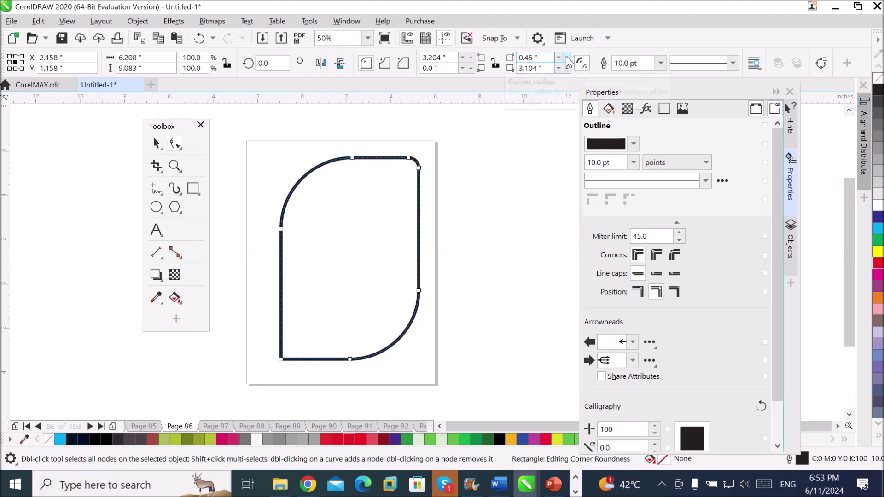
{"action": "left_click", "coordinate": [567, 57]}
{"action": "left_click", "coordinate": [567, 57]}
{"action": "left_click", "coordinate": [567, 57]}
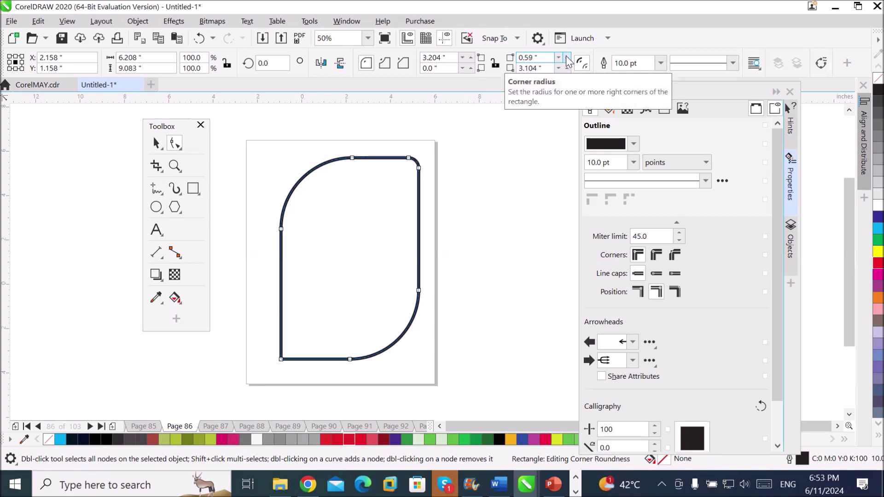
{"action": "left_click", "coordinate": [567, 57]}
{"action": "left_click_drag", "start_coordinate": [568, 61], "coordinate": [569, 63]}
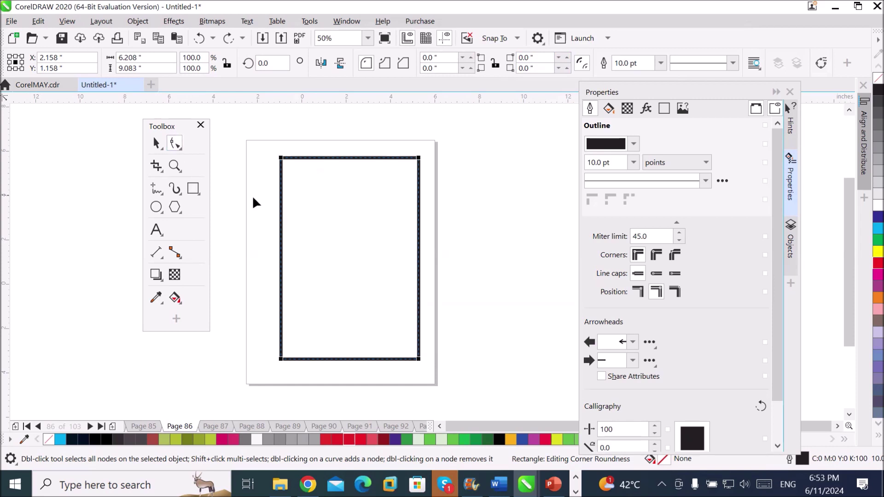
- Skew the rectangle into a parallelogram and rotate it to about 325°
{"action": "left_click", "coordinate": [156, 143]}
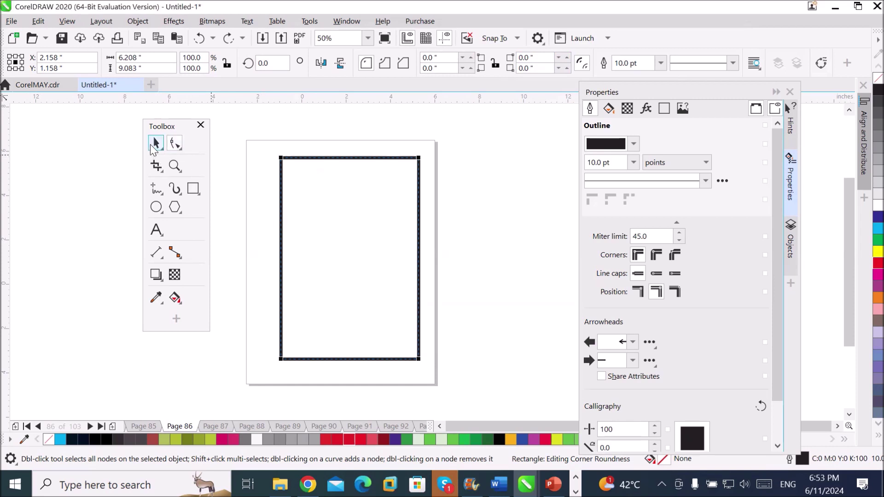
{"action": "left_click", "coordinate": [341, 162]}
{"action": "left_click_drag", "start_coordinate": [350, 154], "coordinate": [410, 164]}
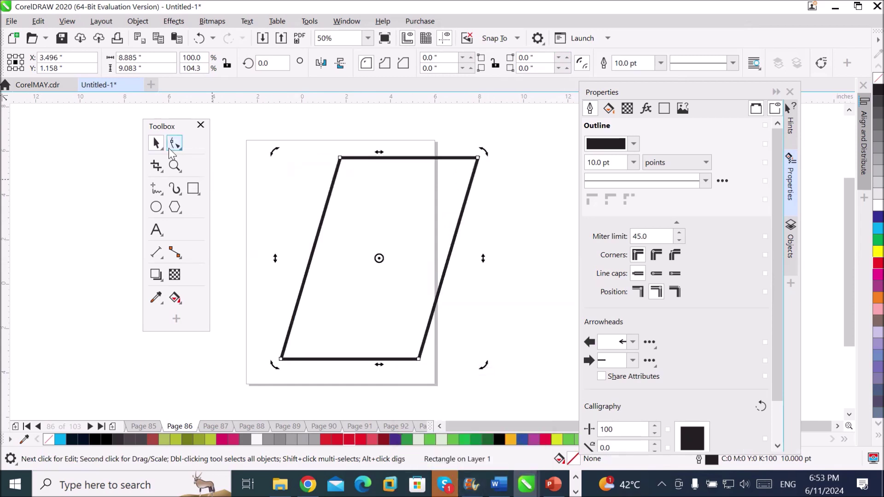
{"action": "left_click_drag", "start_coordinate": [485, 148], "coordinate": [502, 235]}
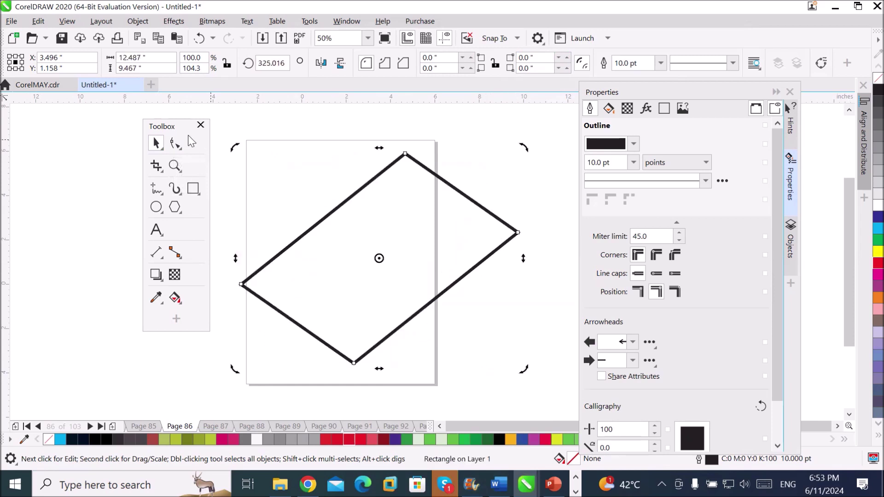
- Try rounding the diamond's top corner with the Shape tool, then undo it
{"action": "left_click", "coordinate": [176, 144]}
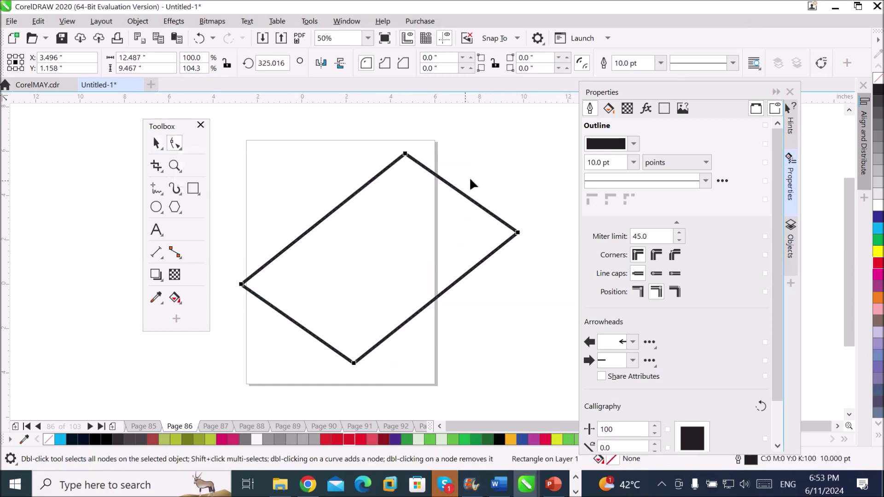
{"action": "left_click", "coordinate": [405, 154]}
{"action": "left_click_drag", "start_coordinate": [405, 155], "coordinate": [401, 281]}
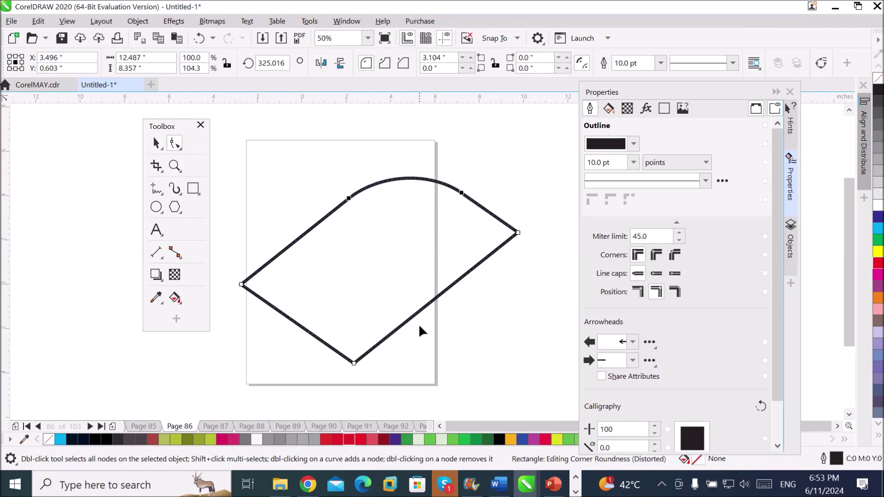
{"action": "key", "text": "ctrl+z"}
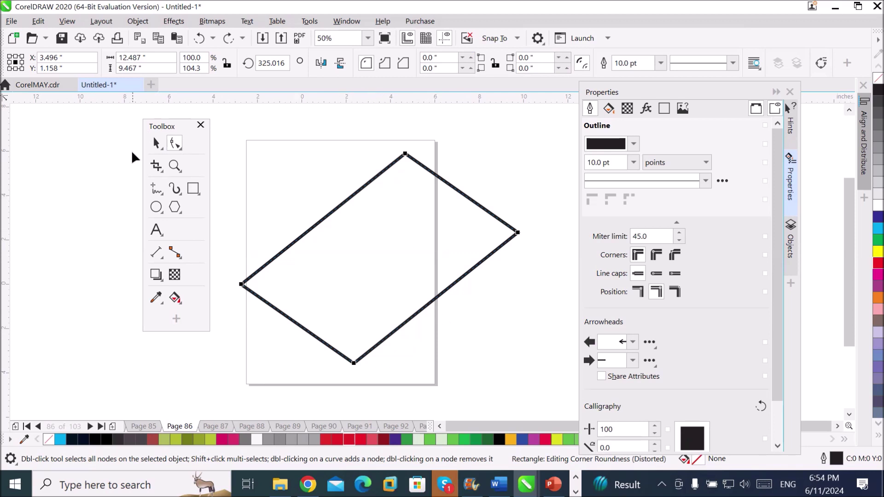
- Convert the diamond to curves from its right-click menu
{"action": "left_click", "coordinate": [156, 143]}
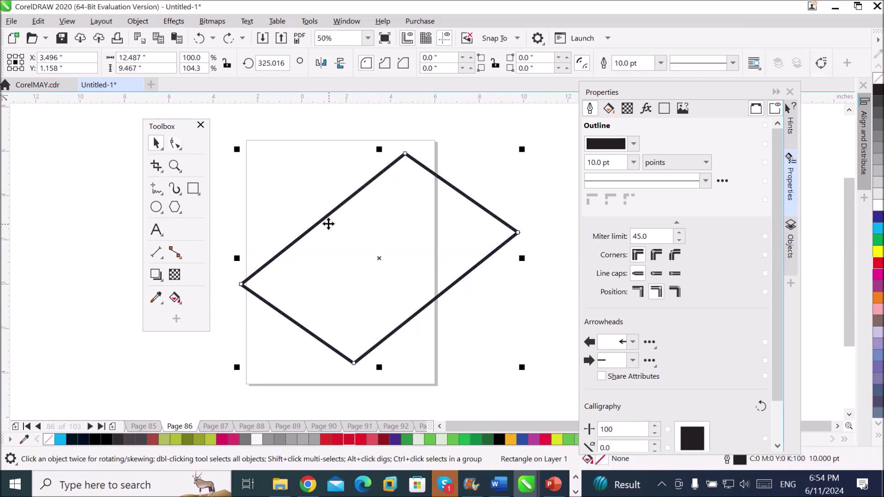
{"action": "right_click", "coordinate": [328, 224]}
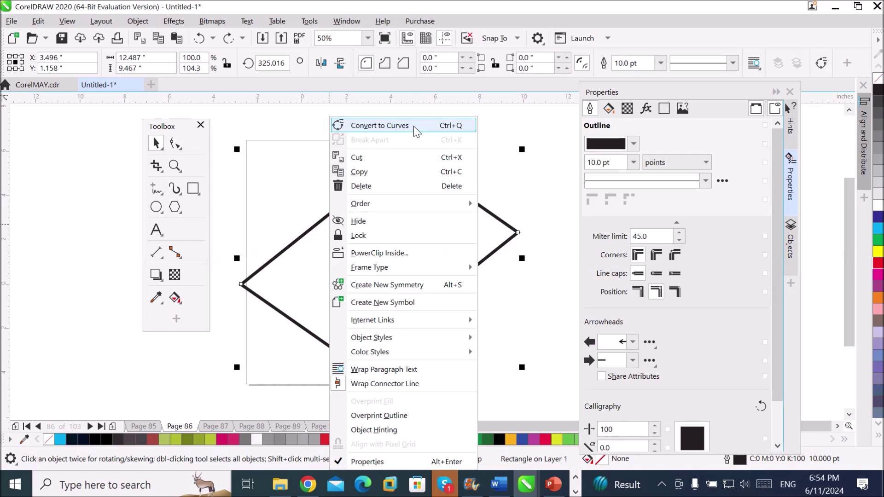
{"action": "left_click", "coordinate": [416, 130]}
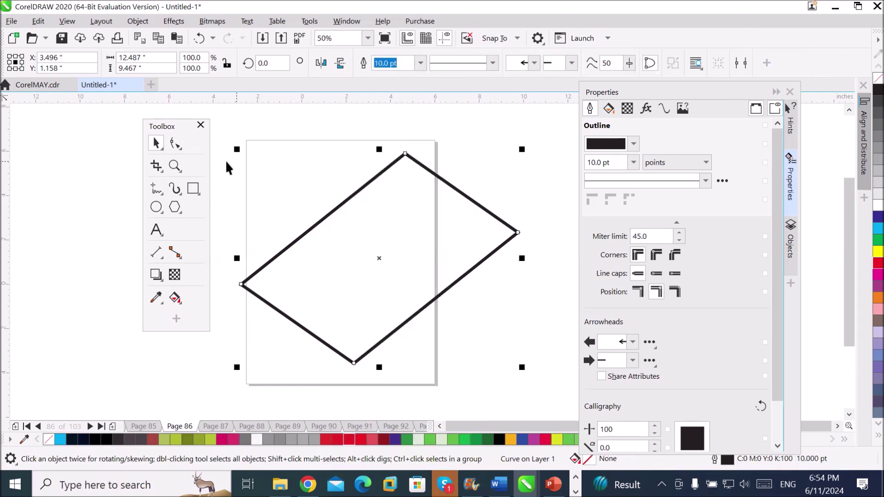
- Select each of the curve's four nodes in turn, ending on the top node
{"action": "left_click", "coordinate": [175, 144]}
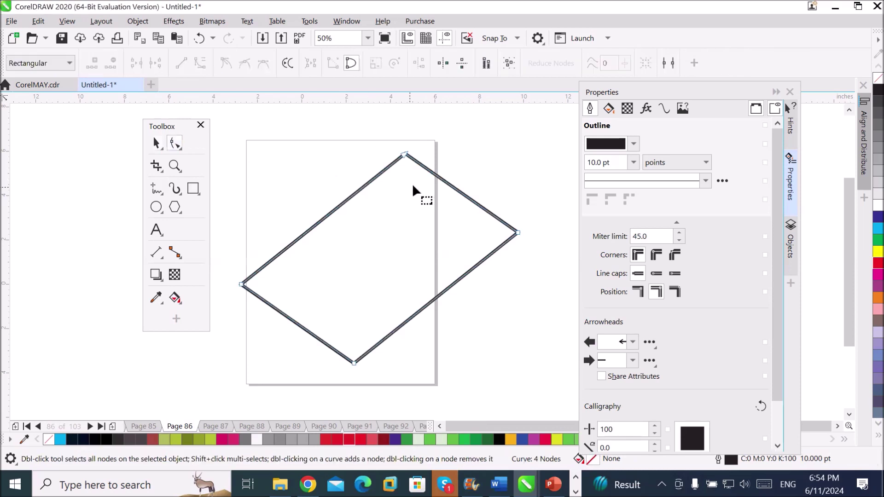
{"action": "left_click", "coordinate": [404, 155]}
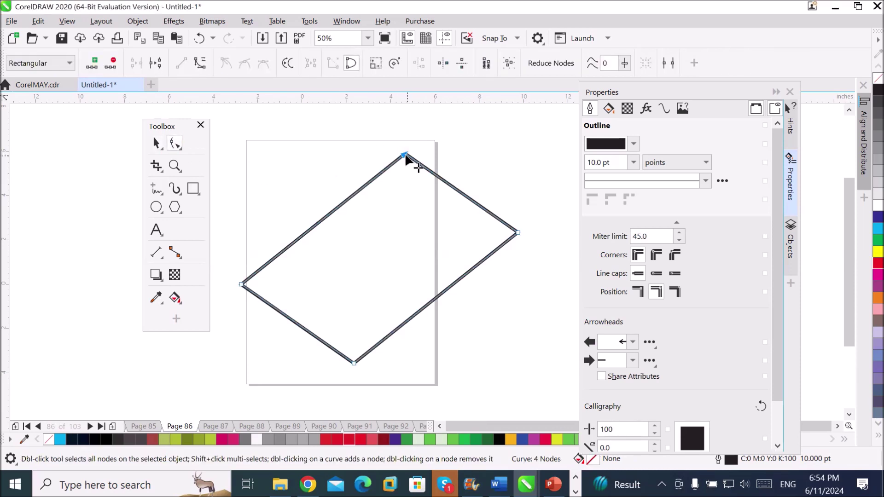
{"action": "left_click", "coordinate": [518, 232]}
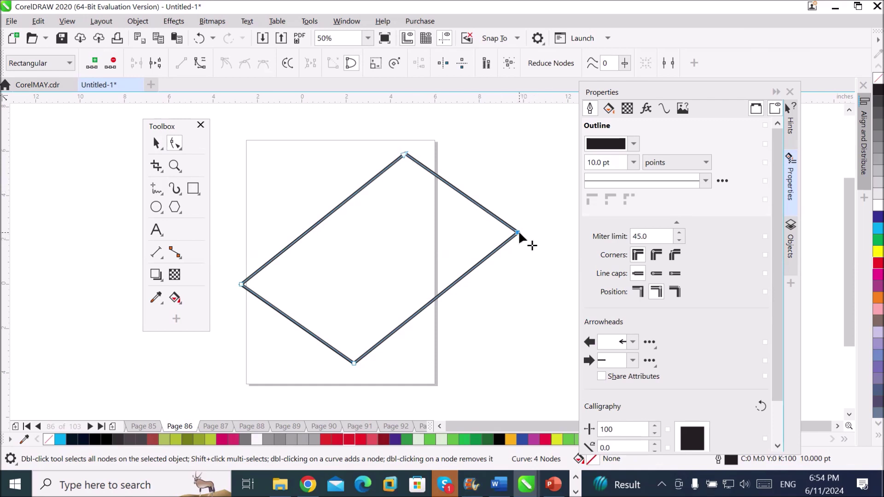
{"action": "left_click", "coordinate": [405, 155]}
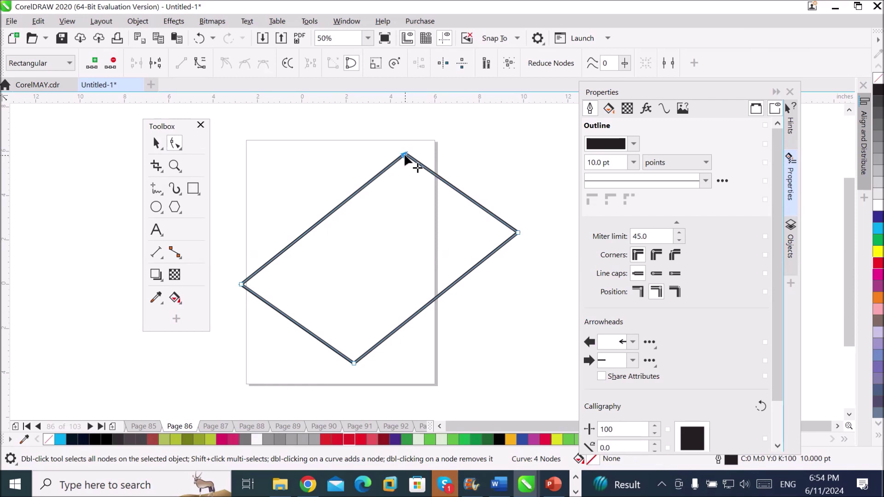
{"action": "left_click", "coordinate": [243, 285]}
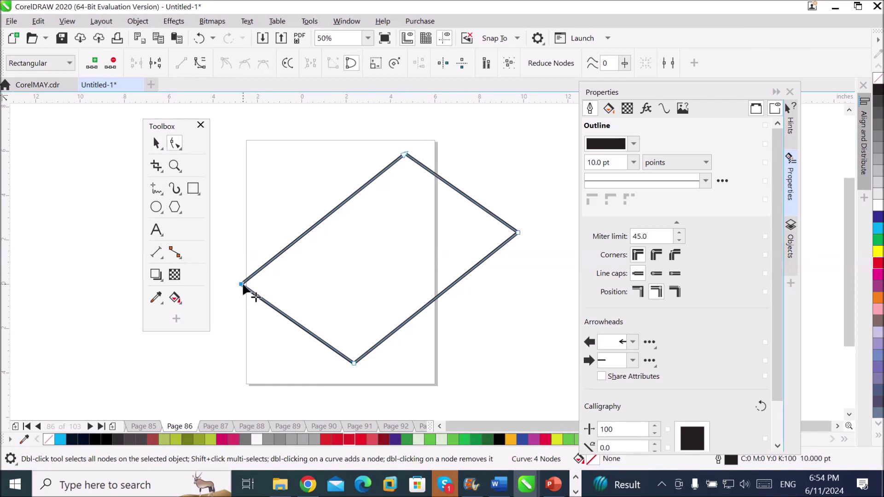
{"action": "left_click", "coordinate": [353, 363]}
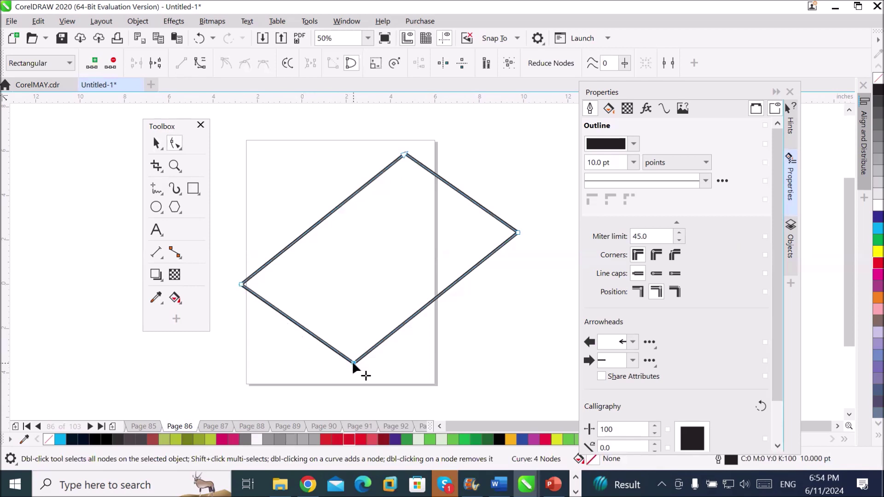
{"action": "left_click", "coordinate": [518, 232]}
{"action": "left_click", "coordinate": [404, 155]}
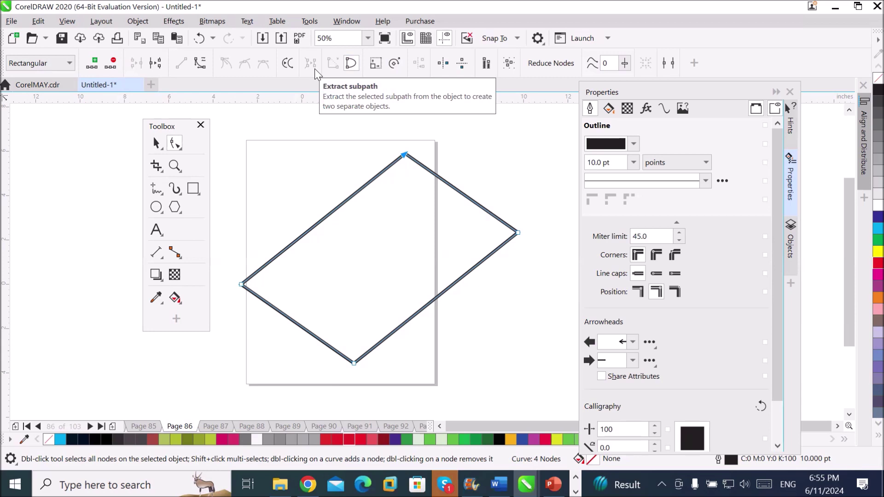
- Break the path at its top node and give the line's end a circle arrowhead
{"action": "left_click", "coordinate": [156, 62]}
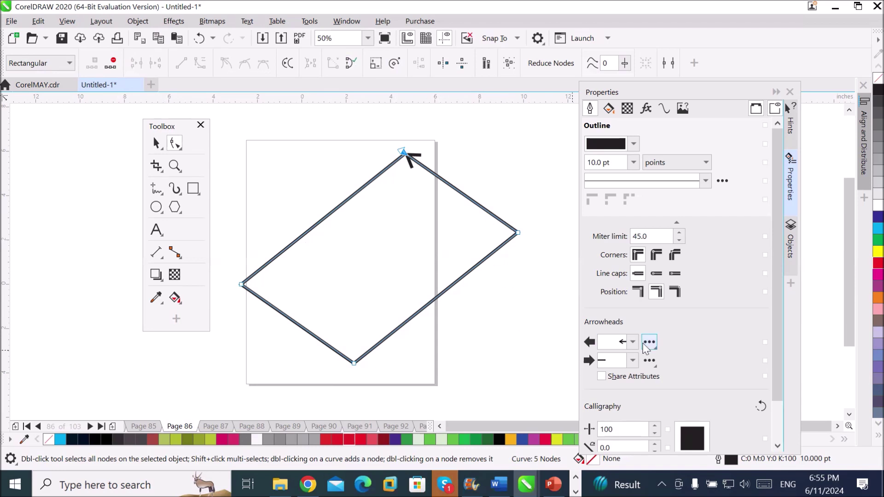
{"action": "left_click", "coordinate": [633, 361]}
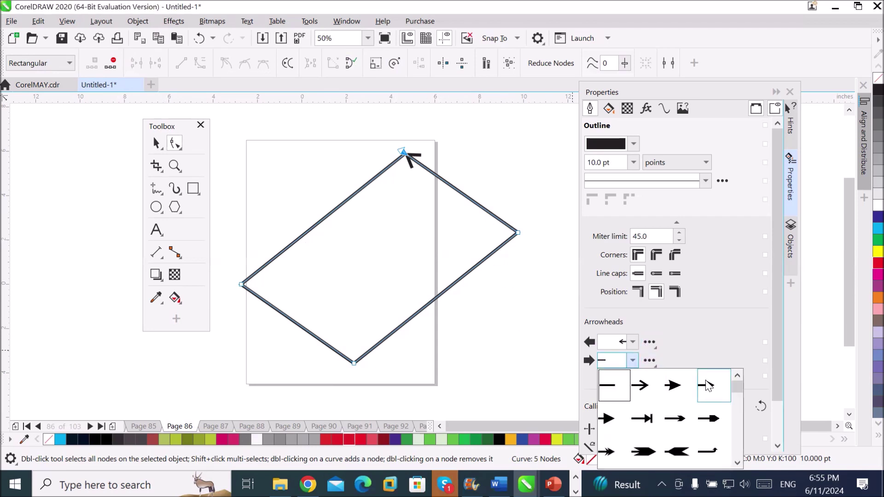
{"action": "left_click_drag", "start_coordinate": [737, 386], "coordinate": [736, 405]}
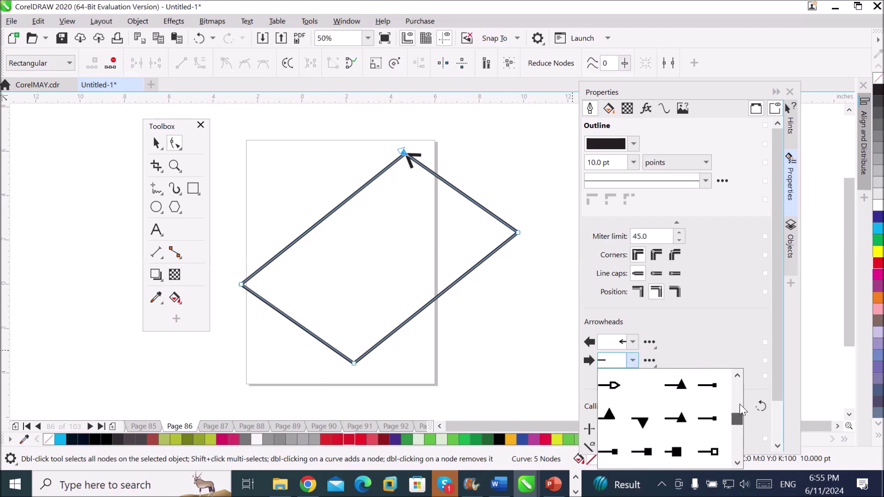
{"action": "scroll", "coordinate": [740, 404], "scroll_direction": "down", "scroll_amount": 2}
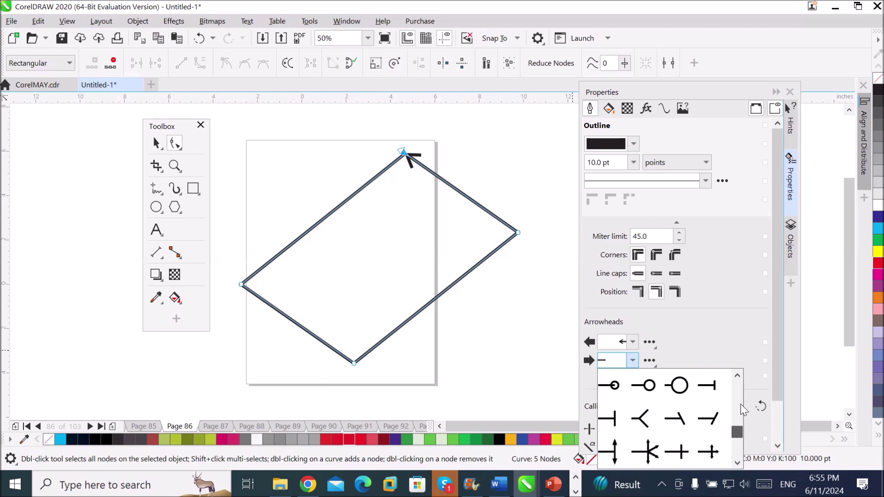
{"action": "left_click", "coordinate": [686, 391]}
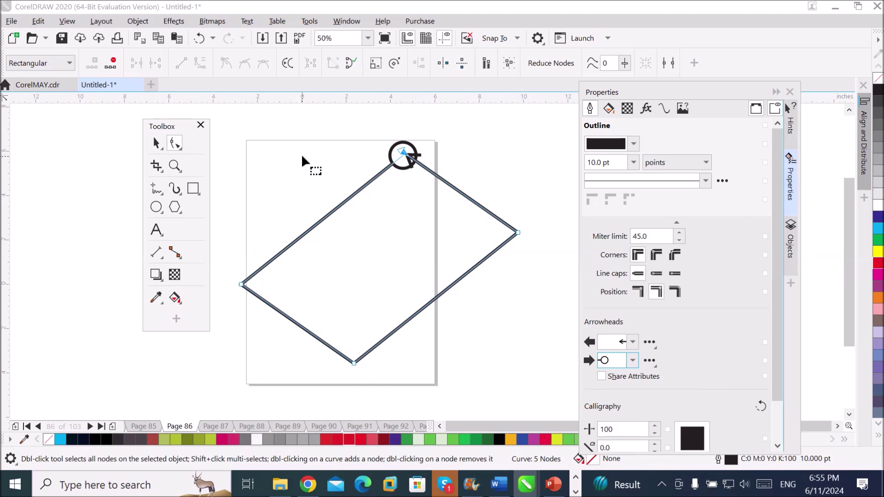
{"action": "left_click", "coordinate": [376, 173]}
- Drag the broken top node rightward to open a gap, and close the Edge window that popped up
{"action": "left_click", "coordinate": [408, 156]}
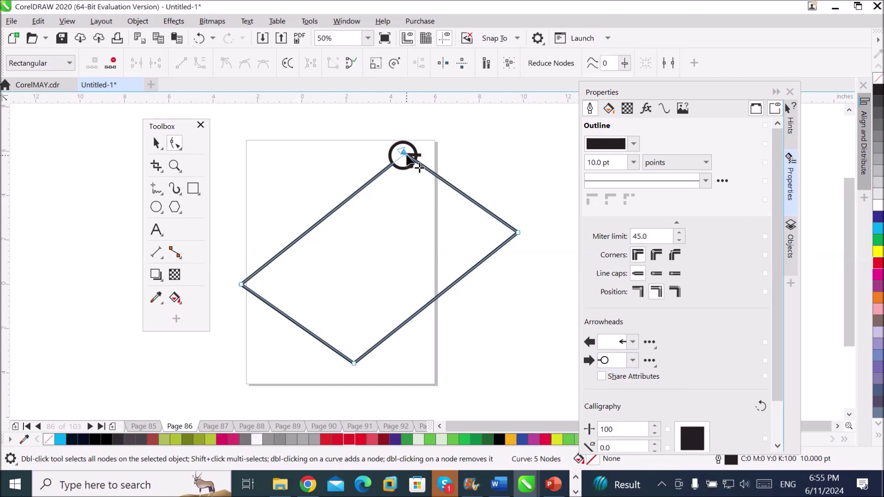
{"action": "left_click_drag", "start_coordinate": [407, 157], "coordinate": [468, 152]}
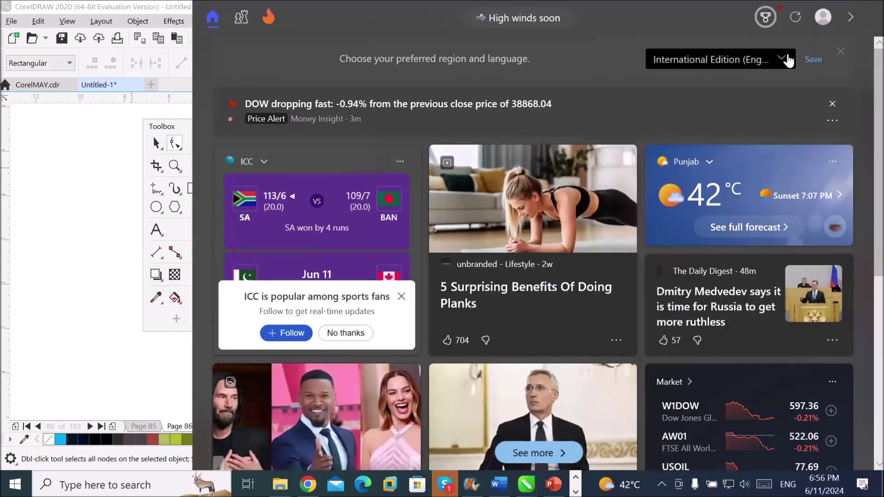
{"action": "left_click", "coordinate": [852, 16]}
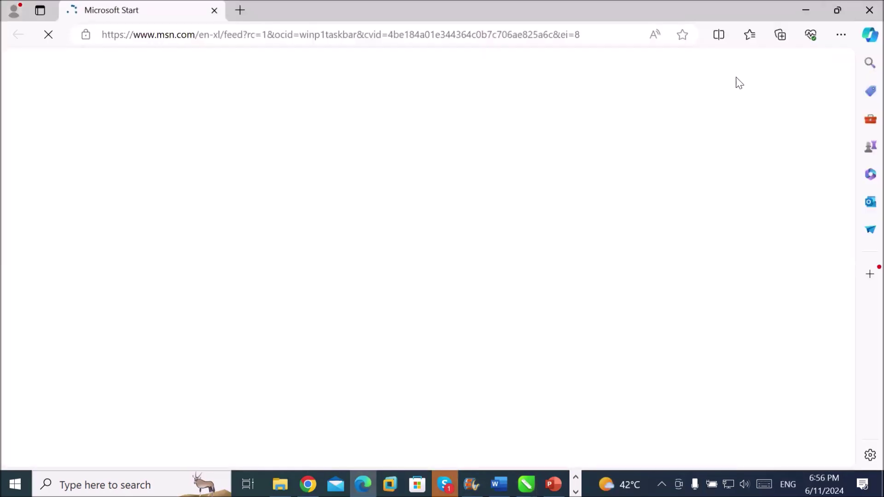
{"action": "left_click", "coordinate": [867, 11]}
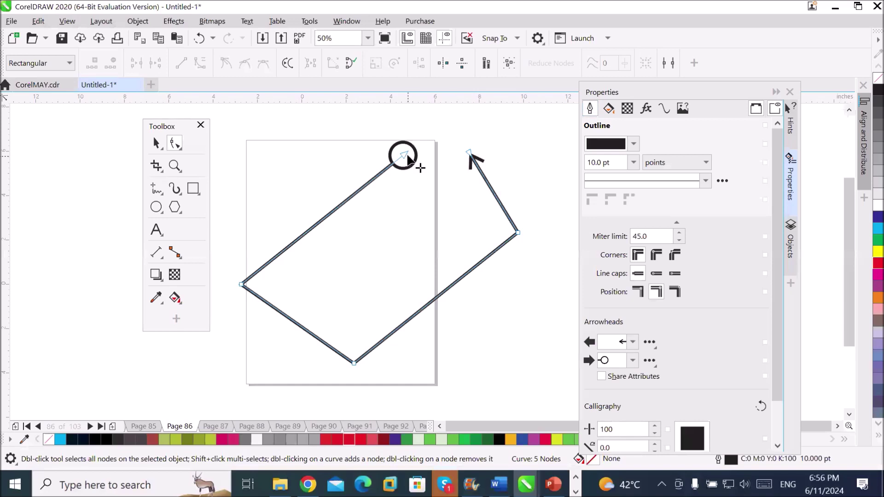
- Move the circle-tipped end to the top-left corner and the left and bottom nodes to the bottom corners
{"action": "left_click_drag", "start_coordinate": [407, 159], "coordinate": [246, 144]}
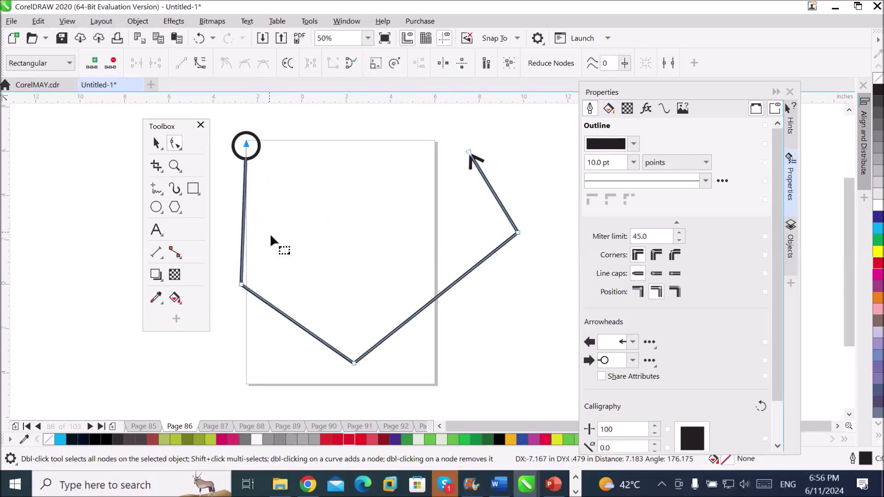
{"action": "left_click", "coordinate": [241, 284]}
{"action": "left_click_drag", "start_coordinate": [241, 286], "coordinate": [248, 382]}
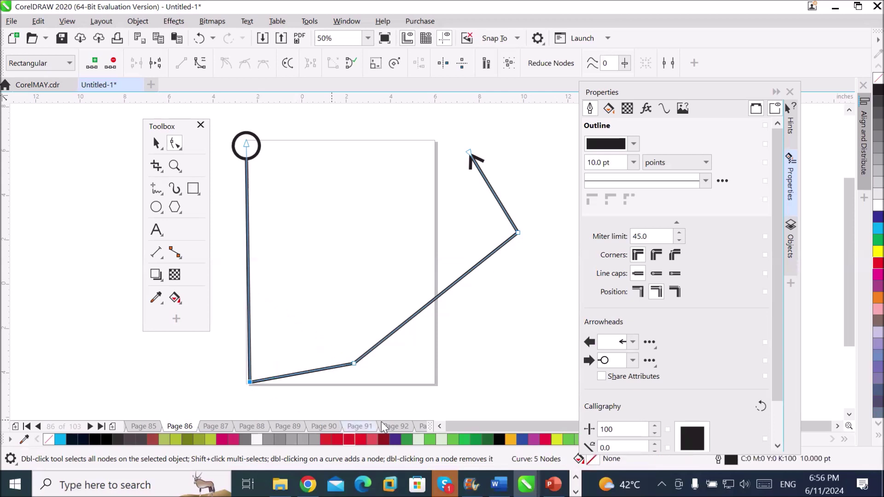
{"action": "left_click_drag", "start_coordinate": [353, 364], "coordinate": [433, 385]}
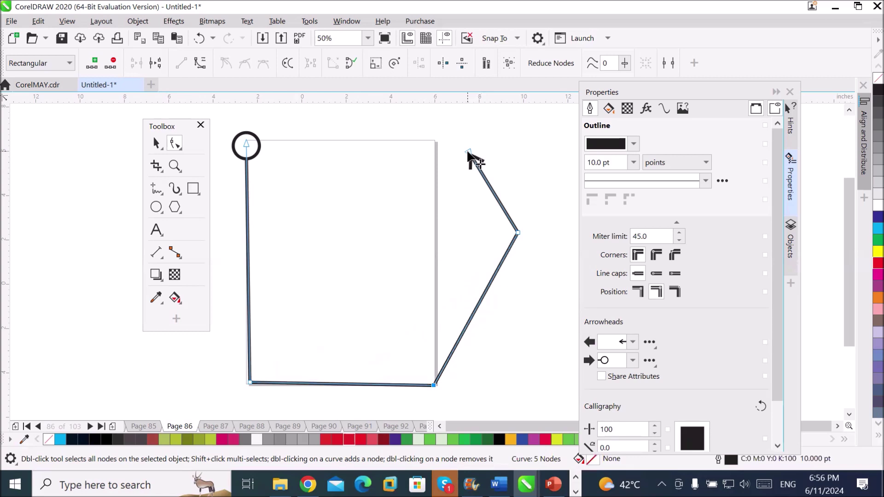
- Move the right node to the top-right corner and pull the arrow end diagonally to the bottom-left
{"action": "left_click_drag", "start_coordinate": [469, 152], "coordinate": [275, 148]}
{"action": "left_click", "coordinate": [517, 233]}
{"action": "left_click_drag", "start_coordinate": [518, 233], "coordinate": [434, 144]}
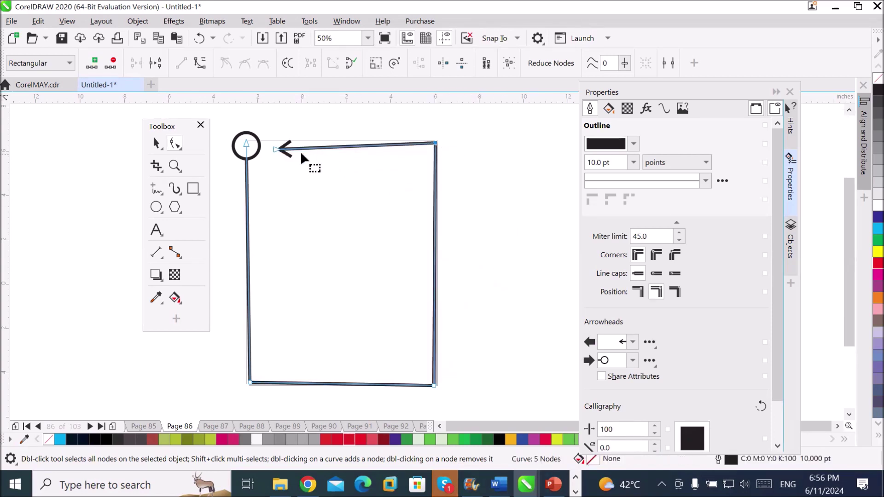
{"action": "left_click_drag", "start_coordinate": [275, 146], "coordinate": [261, 367]}
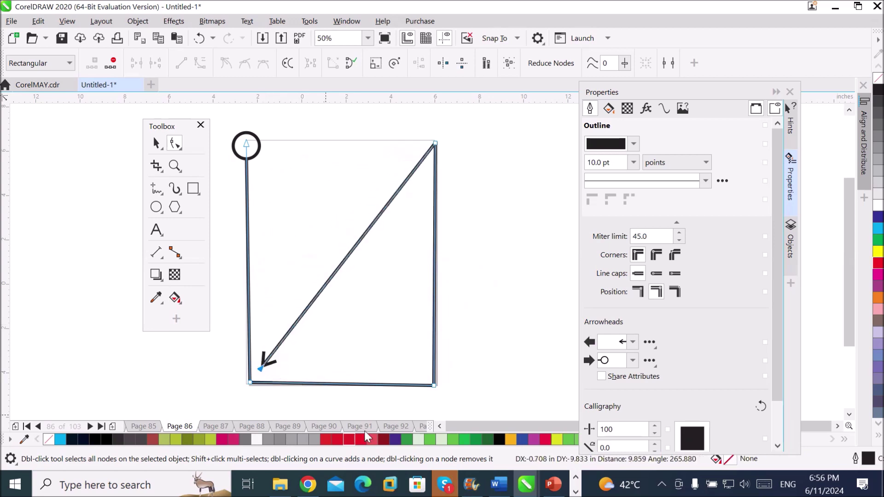
{"action": "left_click", "coordinate": [478, 243]}
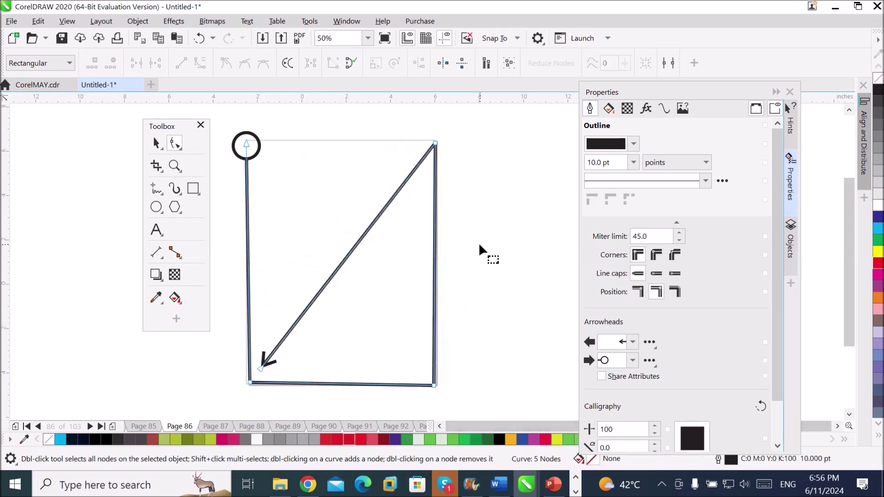
{"action": "left_click", "coordinate": [156, 143]}
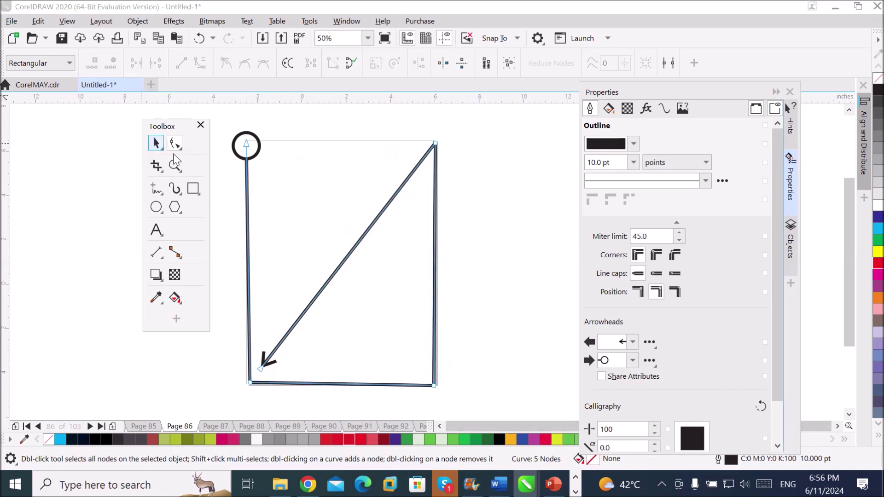
- Break the path apart at its top-right node with the Shape tool
{"action": "left_click", "coordinate": [548, 299]}
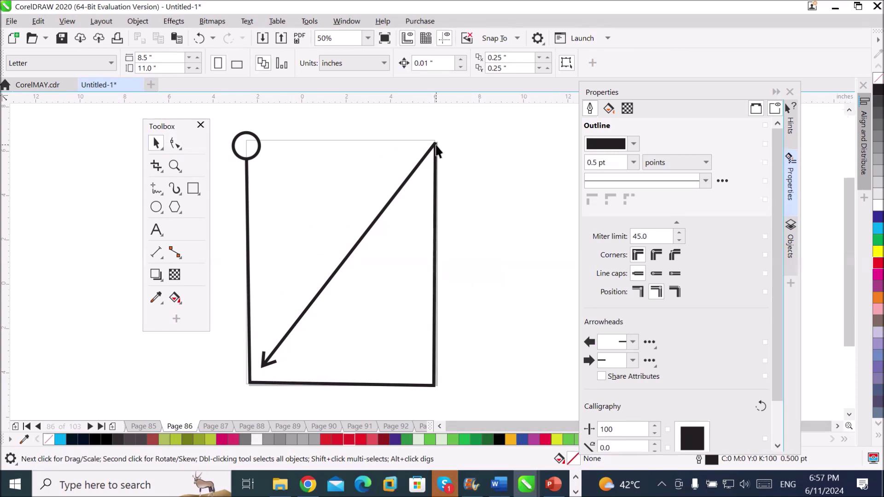
{"action": "left_click", "coordinate": [173, 142]}
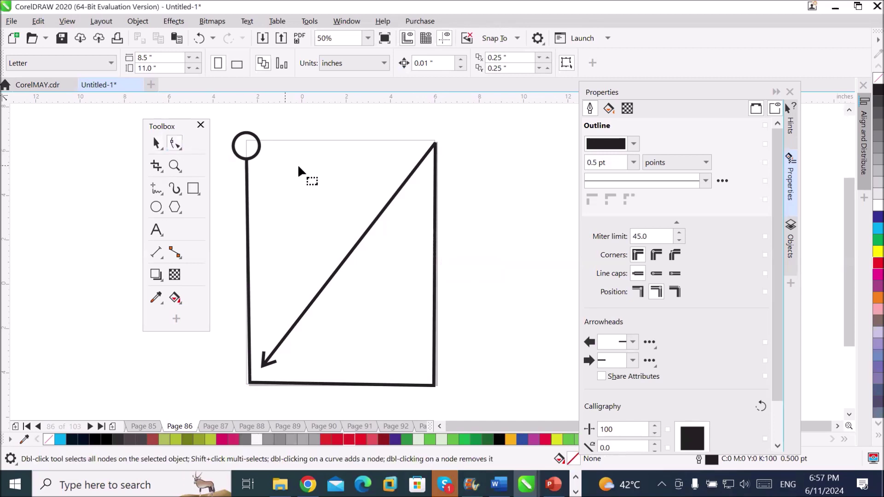
{"action": "left_click", "coordinate": [440, 161]}
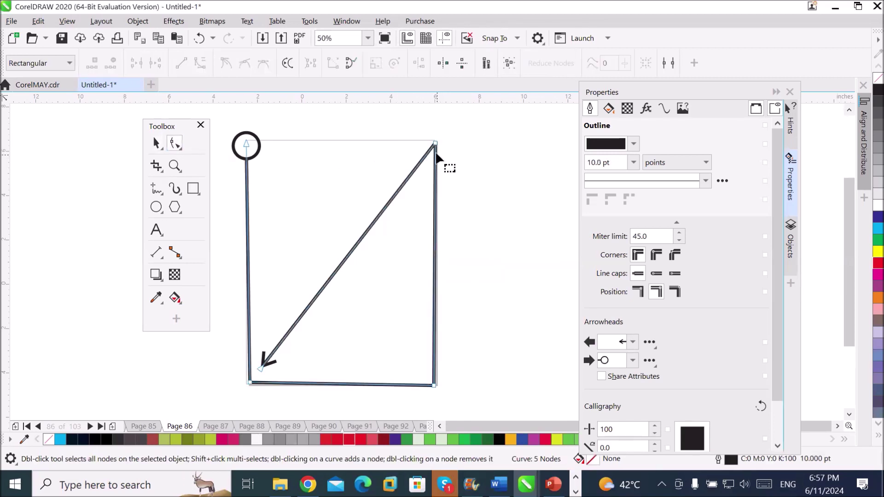
{"action": "left_click", "coordinate": [435, 144]}
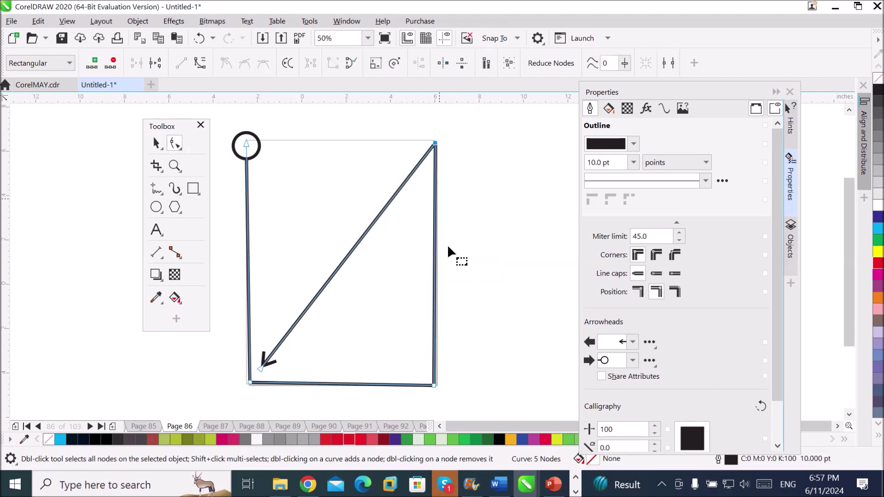
{"action": "left_click", "coordinate": [155, 63]}
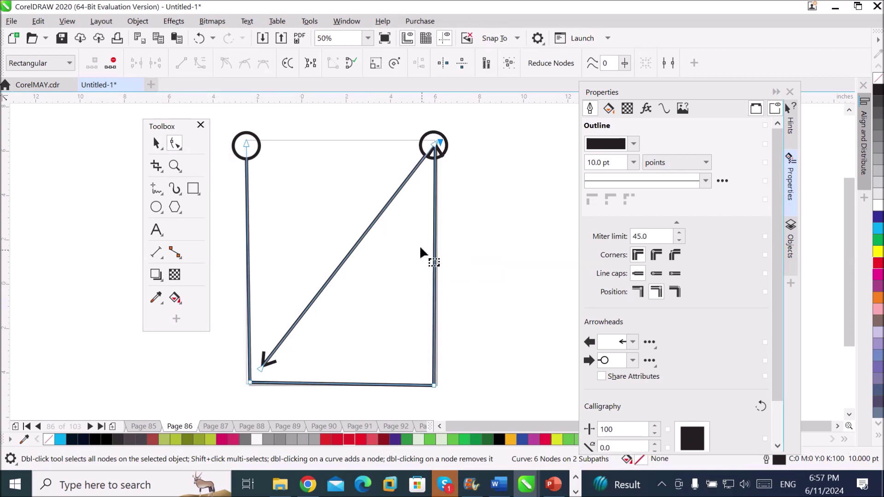
- Slide the separated diagonal line's ends left along the top and bottom edges, then delete it
{"action": "left_click", "coordinate": [434, 143]}
{"action": "left_click_drag", "start_coordinate": [436, 145], "coordinate": [375, 138]}
{"action": "left_click_drag", "start_coordinate": [372, 143], "coordinate": [372, 143]}
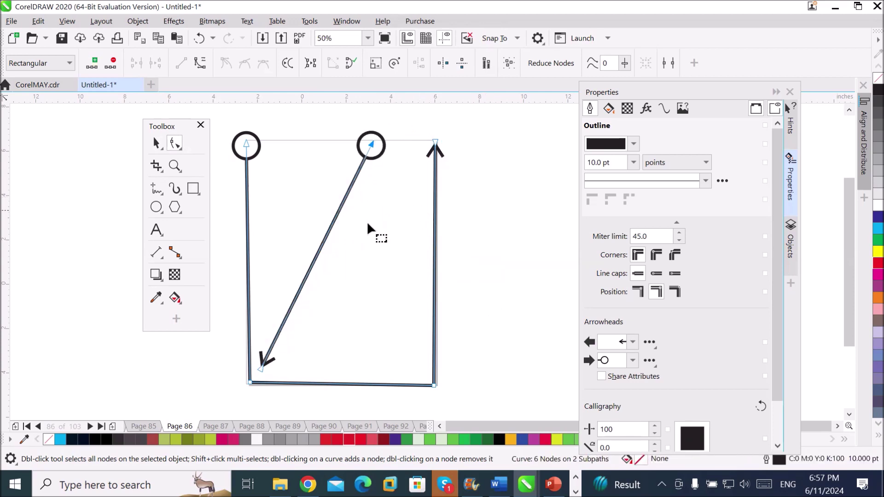
{"action": "left_click_drag", "start_coordinate": [260, 369], "coordinate": [356, 382]}
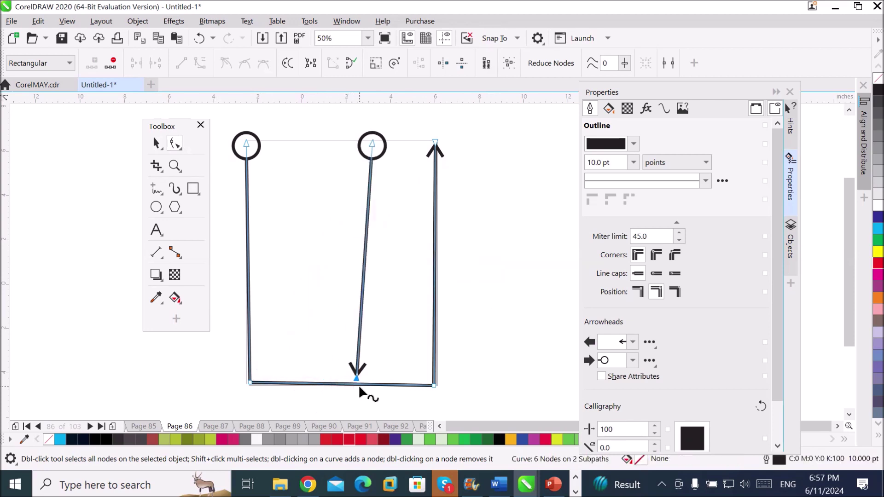
{"action": "left_click_drag", "start_coordinate": [372, 145], "coordinate": [342, 147]}
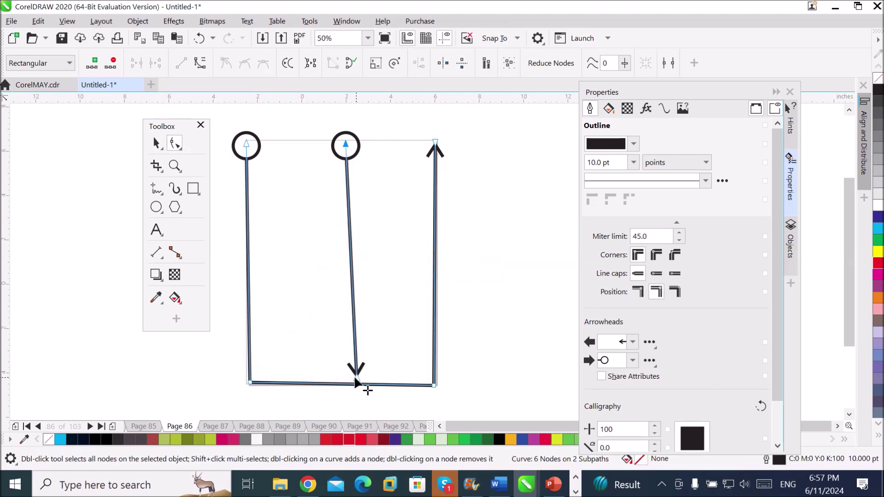
{"action": "left_click_drag", "start_coordinate": [356, 380], "coordinate": [340, 379]}
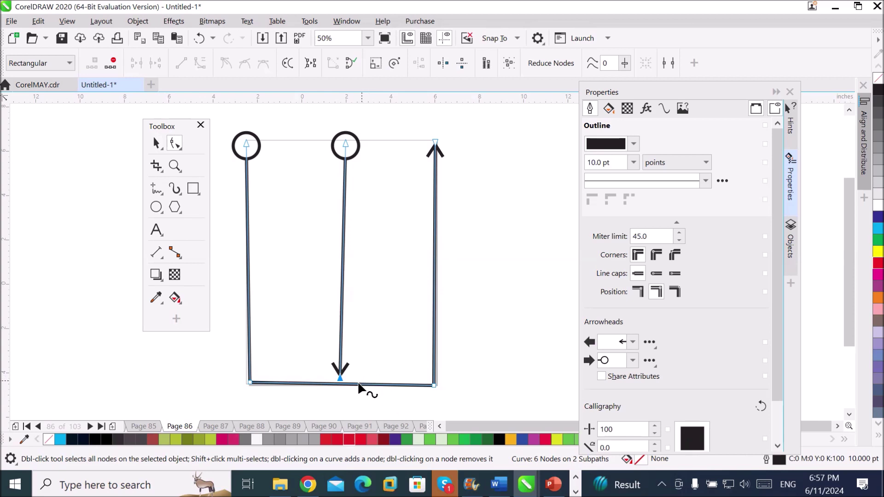
{"action": "left_click", "coordinate": [345, 144]}
{"action": "key", "text": "Delete"}
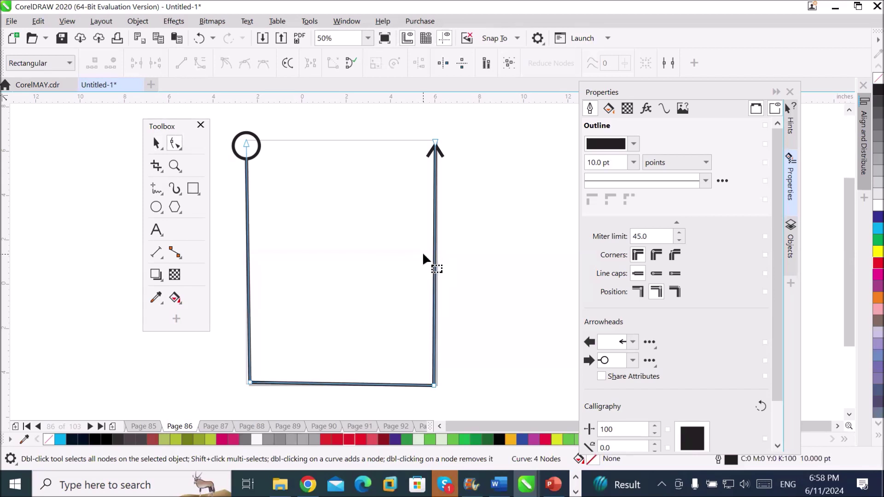
- Give the U-shaped path a dotted 24.0 pt outline and swap its start and end arrowheads
{"action": "left_click", "coordinate": [706, 181]}
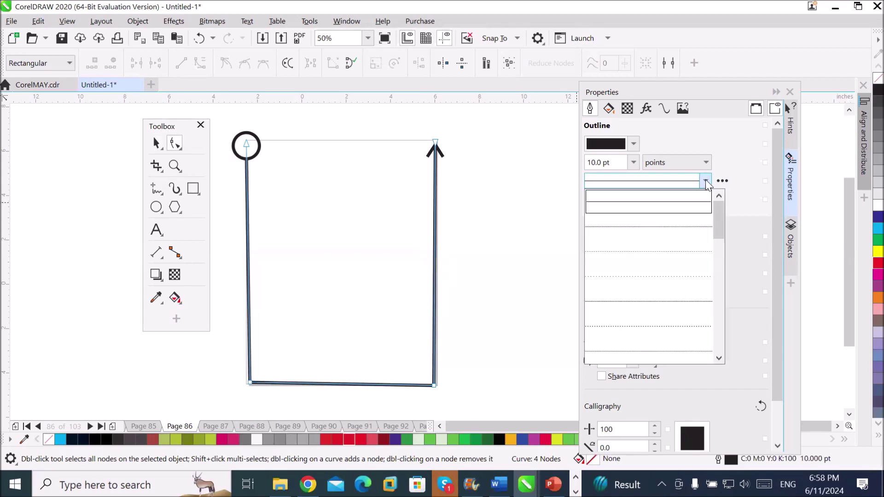
{"action": "left_click", "coordinate": [667, 254]}
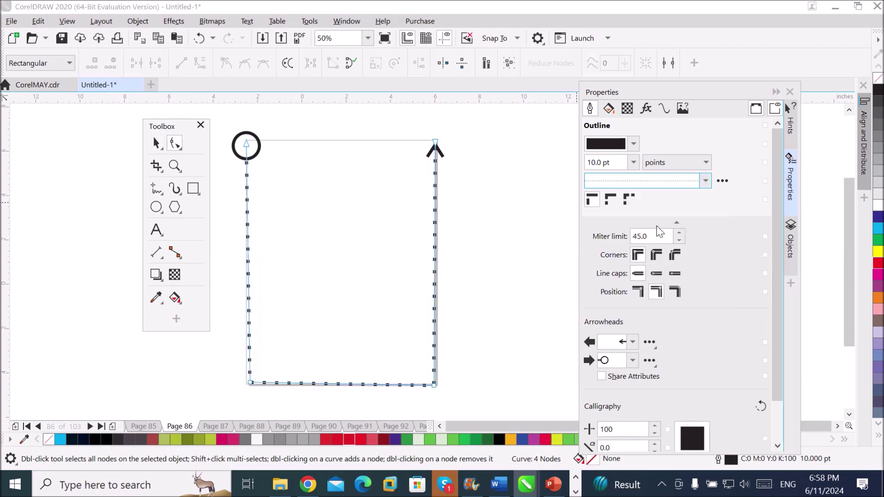
{"action": "left_click", "coordinate": [634, 162]}
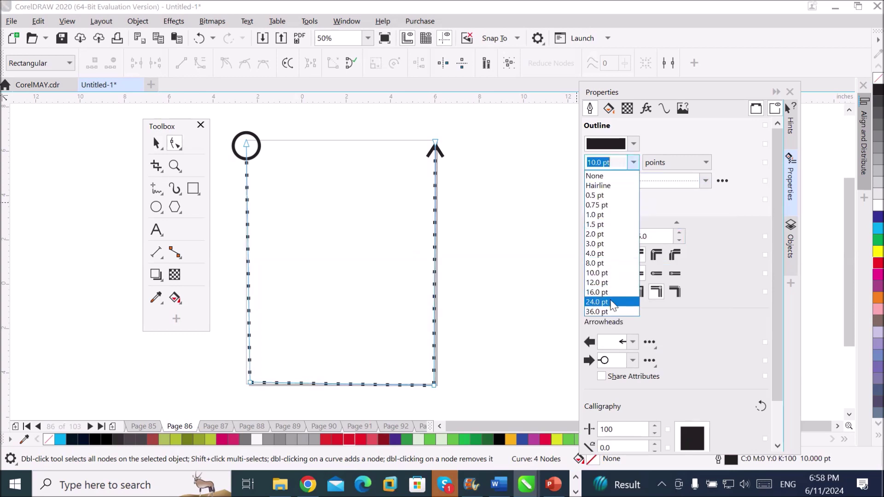
{"action": "left_click", "coordinate": [609, 305]}
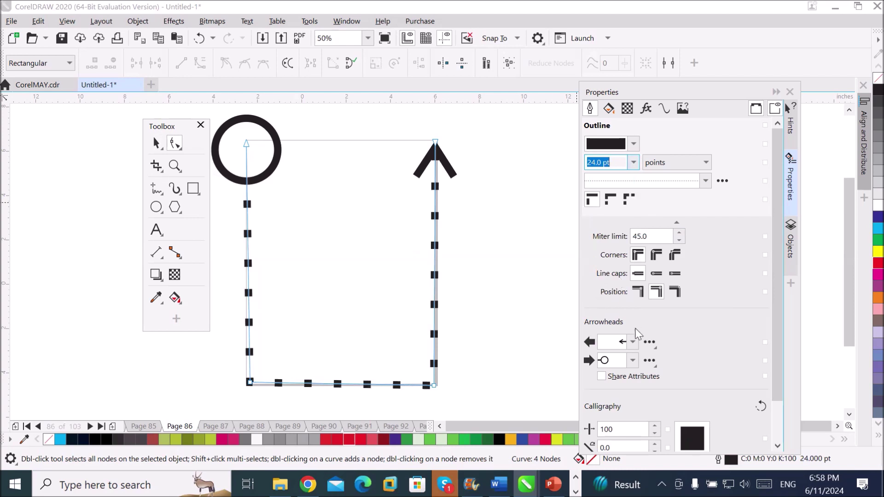
{"action": "left_click", "coordinate": [653, 345]}
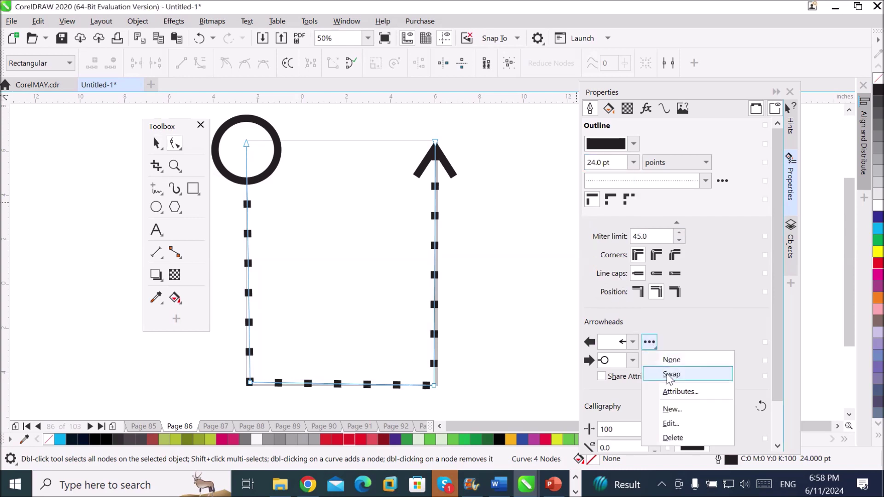
{"action": "left_click", "coordinate": [670, 375]}
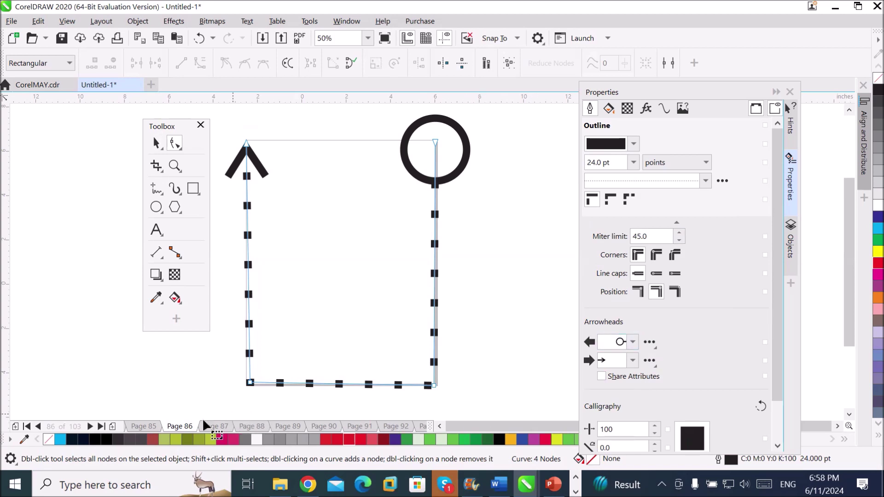
- On Page 87, draw a large 6.583-inch circle and nudge it up and left
{"action": "left_click", "coordinate": [211, 427]}
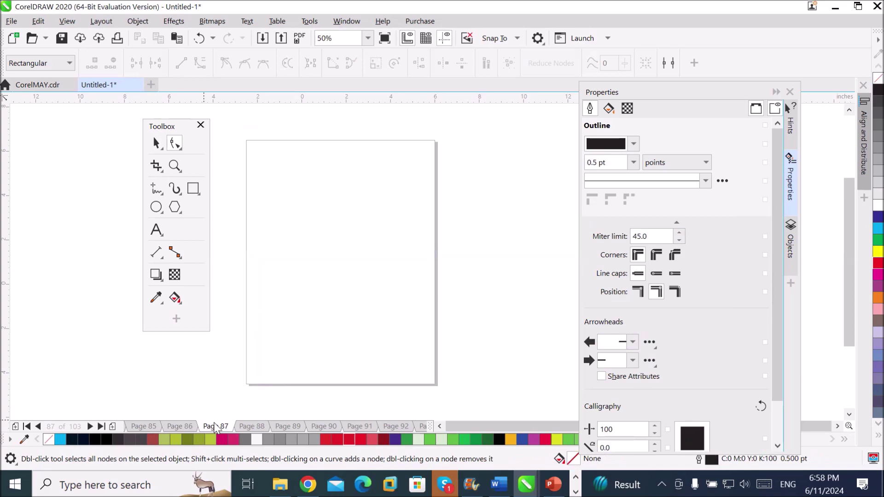
{"action": "left_click", "coordinate": [159, 208]}
{"action": "mouse_move", "coordinate": [275, 189]}
{"action": "left_mouse_down"}
{"action": "mouse_move", "coordinate": [401, 312]}
{"action": "mouse_move", "coordinate": [421, 349]}
{"action": "mouse_move", "coordinate": [405, 340]}
{"action": "mouse_move", "coordinate": [400, 349]}
{"action": "left_mouse_up"}
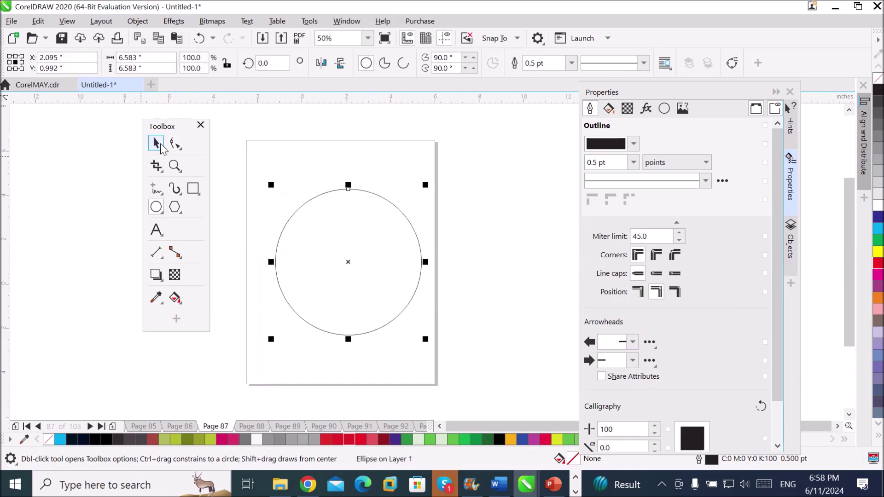
{"action": "left_click", "coordinate": [161, 147]}
{"action": "left_click_drag", "start_coordinate": [310, 199], "coordinate": [301, 191]}
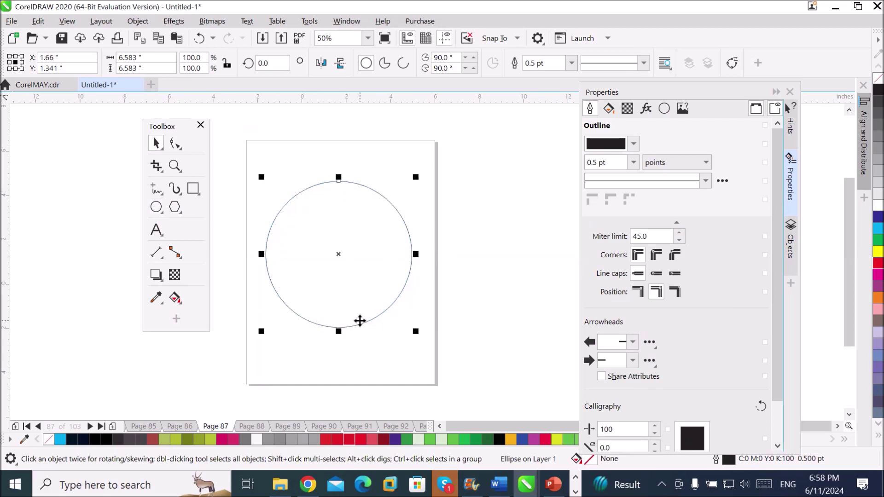
- Give the circle a 10.0 pt outline, toggling it to Arc and back to Ellipse
{"action": "left_click", "coordinate": [403, 64]}
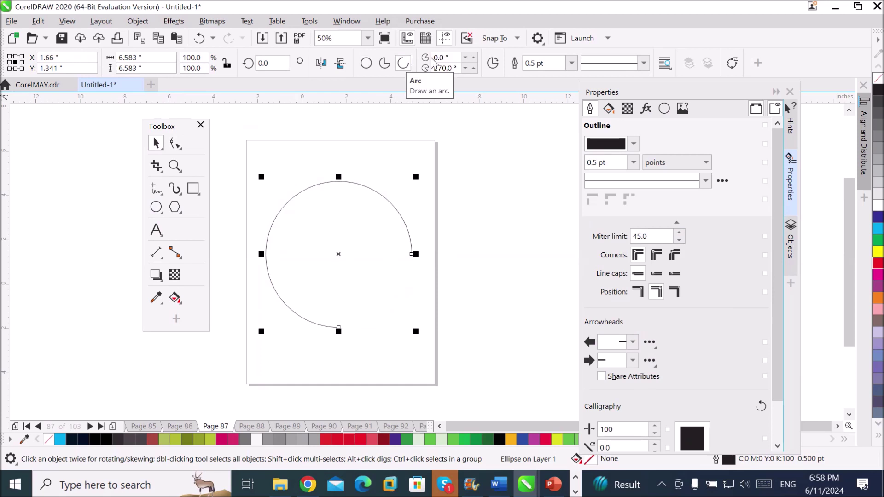
{"action": "left_click", "coordinate": [571, 64]}
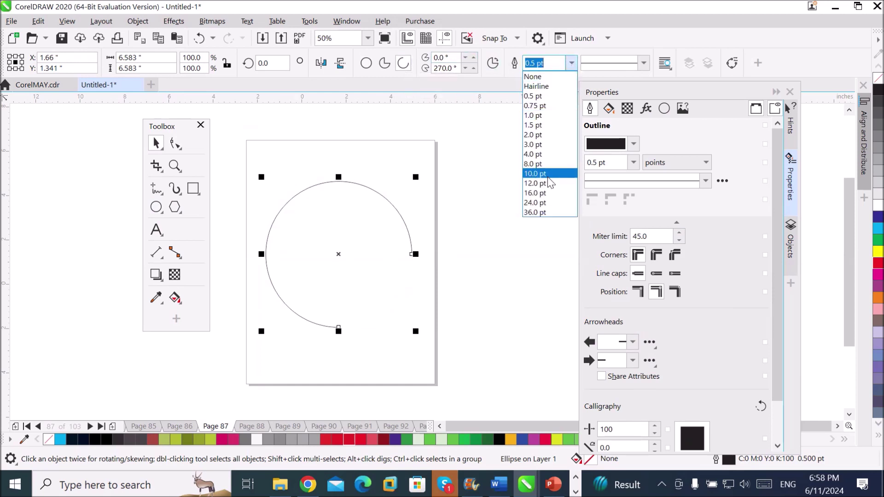
{"action": "left_click", "coordinate": [548, 175]}
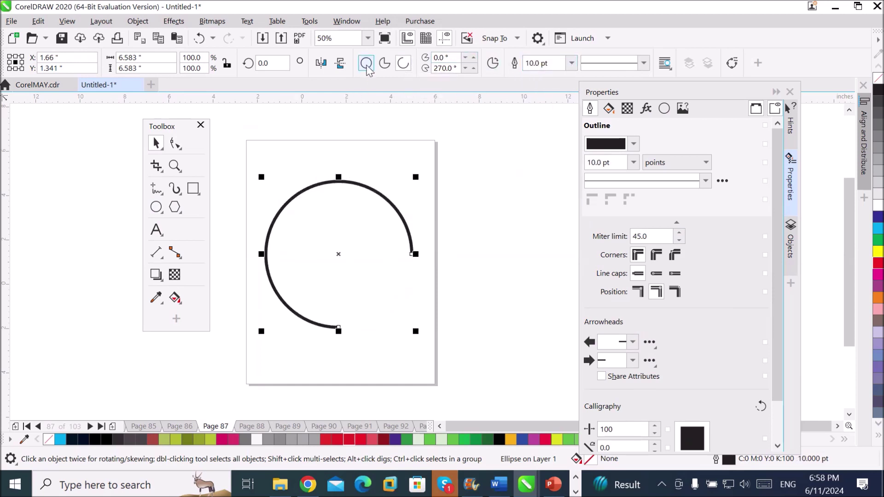
{"action": "left_click", "coordinate": [366, 64]}
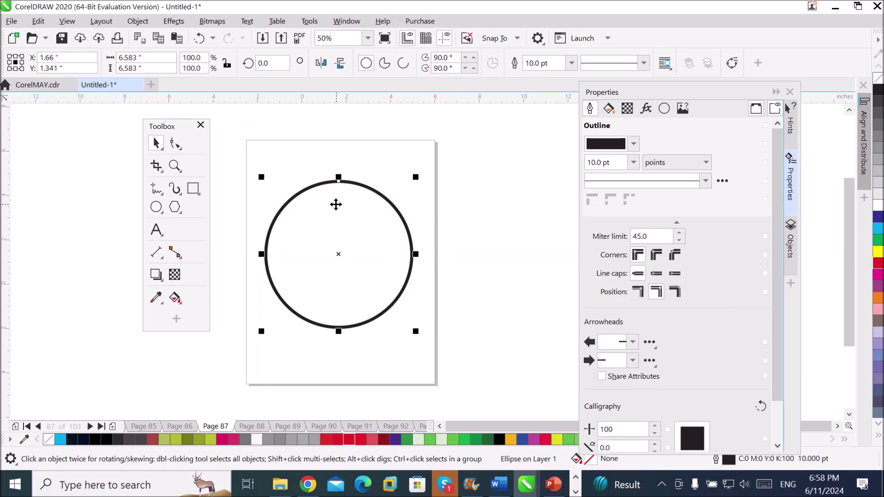
{"action": "right_click", "coordinate": [336, 207]}
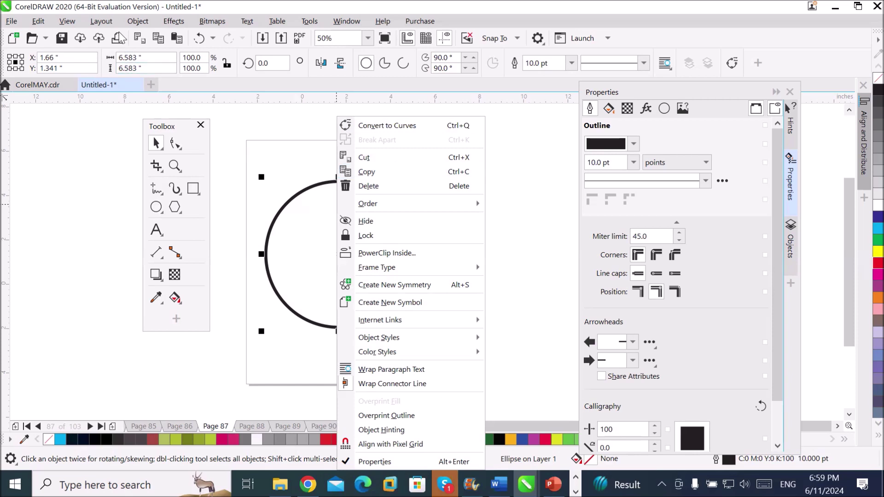
{"action": "left_click", "coordinate": [138, 24]}
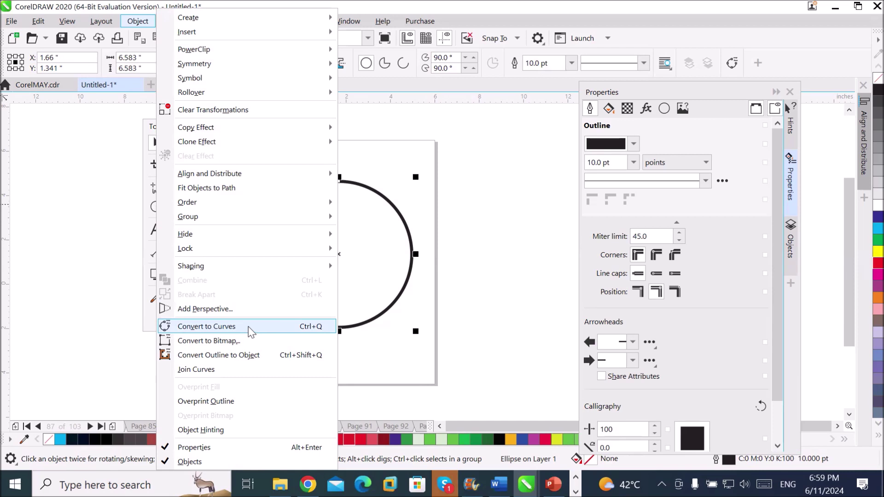
{"action": "left_click", "coordinate": [408, 138]}
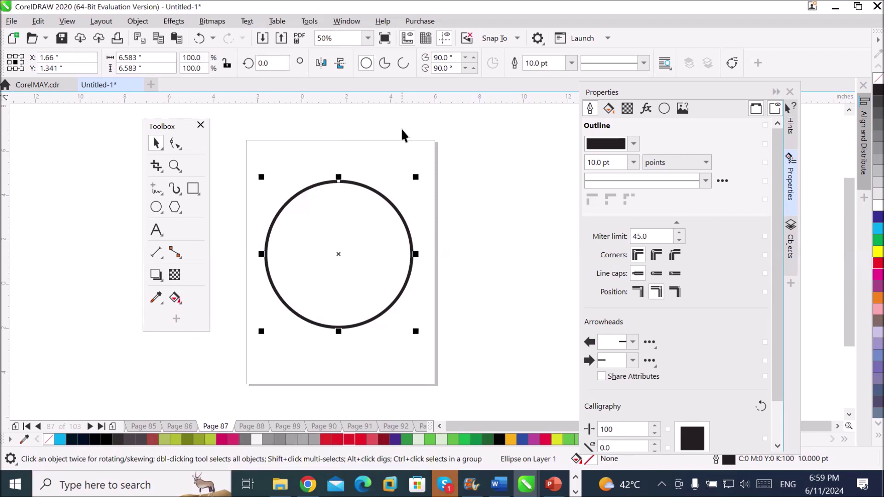
- Drag the circle's node ends to span 176.729° to 43.656°, then make it an open arc
{"action": "left_click", "coordinate": [174, 148]}
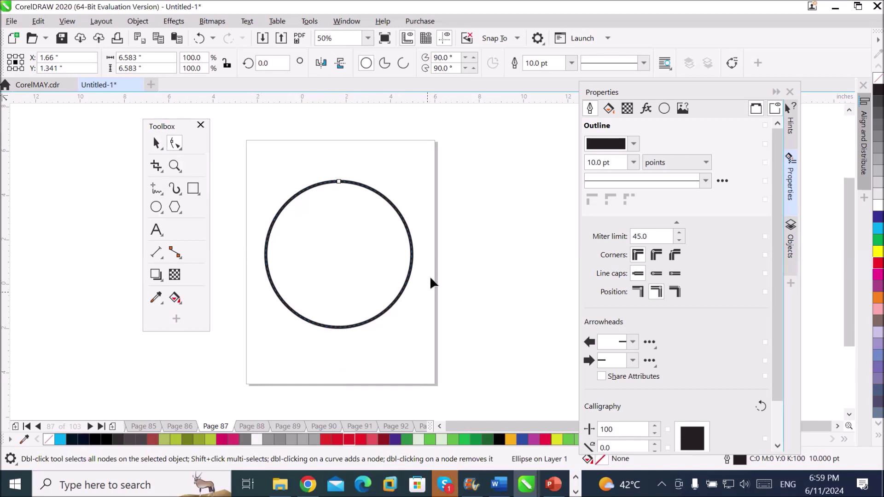
{"action": "left_click", "coordinate": [338, 180]}
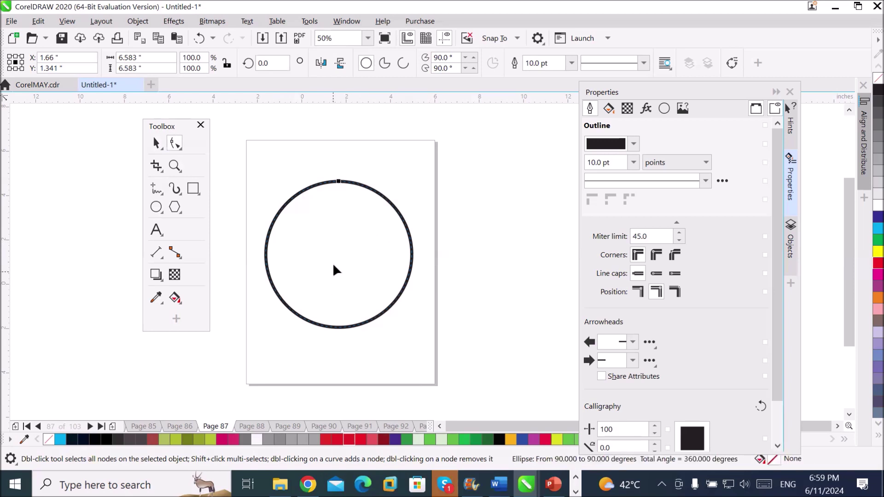
{"action": "left_click_drag", "start_coordinate": [338, 183], "coordinate": [408, 232]}
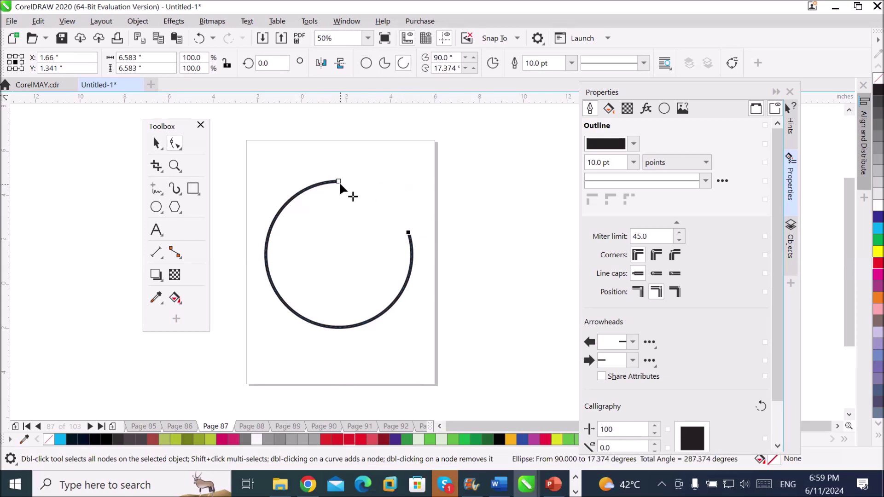
{"action": "left_click_drag", "start_coordinate": [339, 182], "coordinate": [268, 248]}
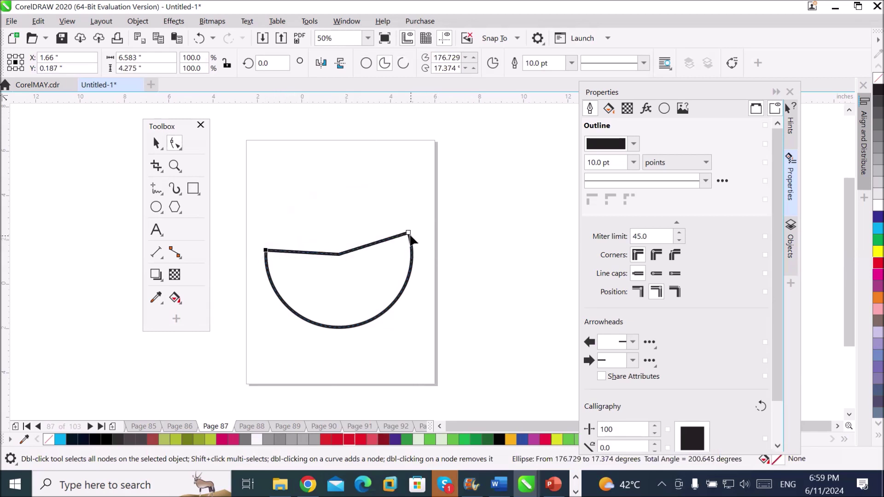
{"action": "left_click_drag", "start_coordinate": [409, 234], "coordinate": [414, 261]}
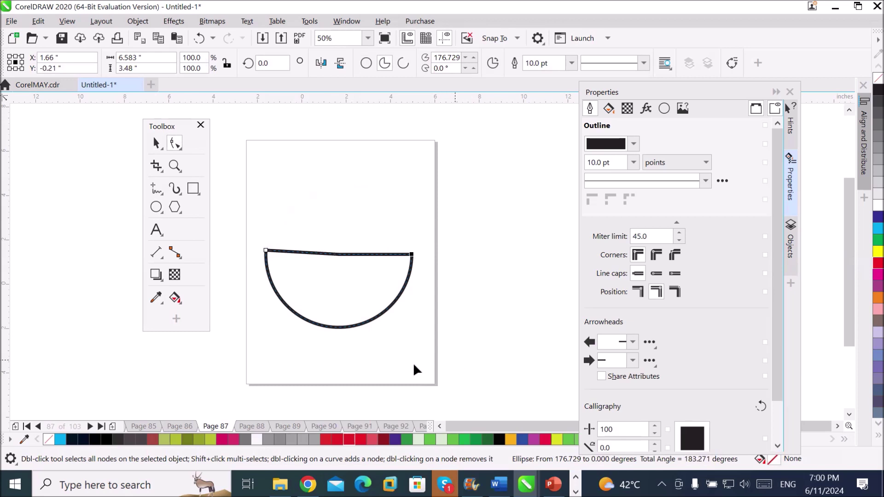
{"action": "left_click_drag", "start_coordinate": [413, 255], "coordinate": [391, 204]}
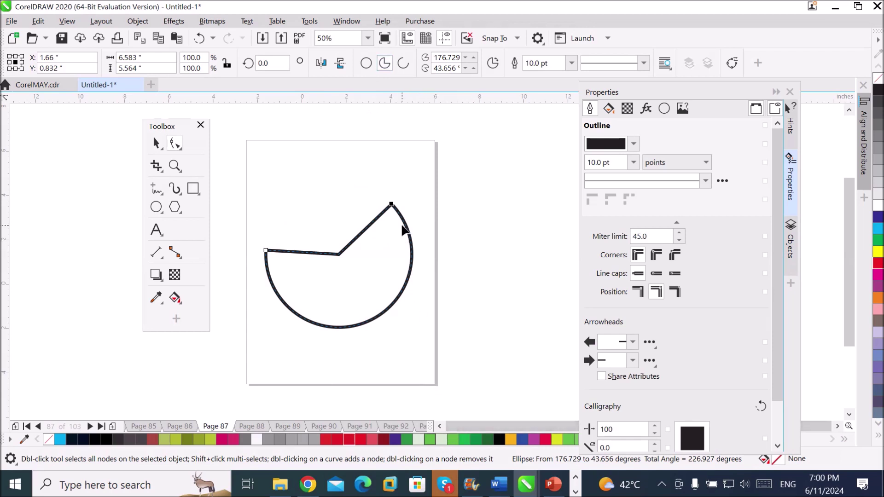
{"action": "left_click", "coordinate": [403, 63]}
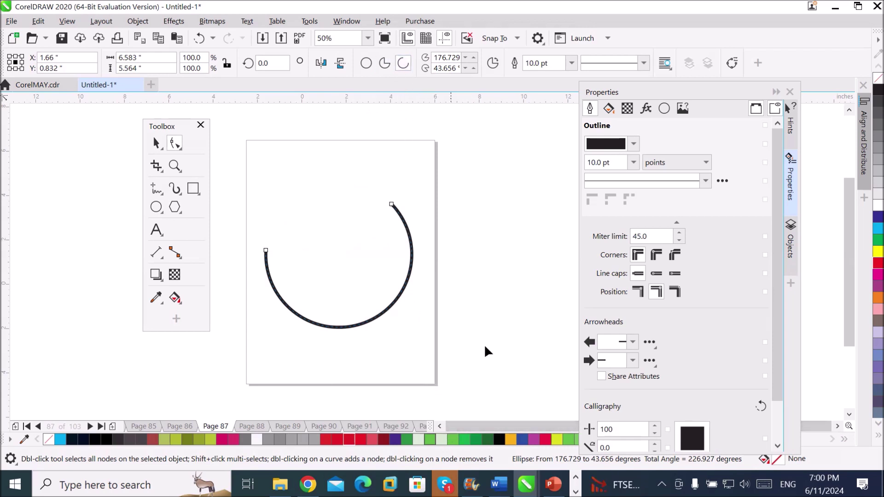
- Try the arc's angle fields and end nodes, then restore a full 360° circle from 90° to 90°
{"action": "left_click", "coordinate": [366, 63]}
{"action": "left_click", "coordinate": [403, 63]}
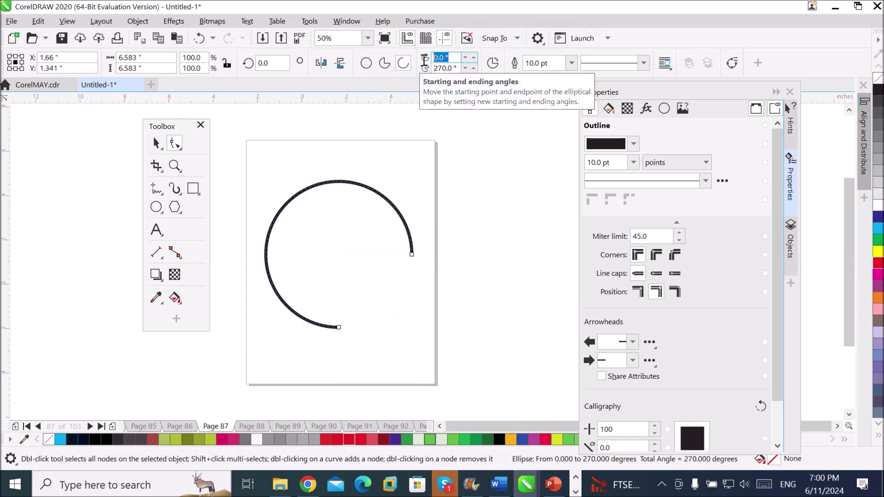
{"action": "left_click_drag", "start_coordinate": [456, 68], "coordinate": [433, 68]}
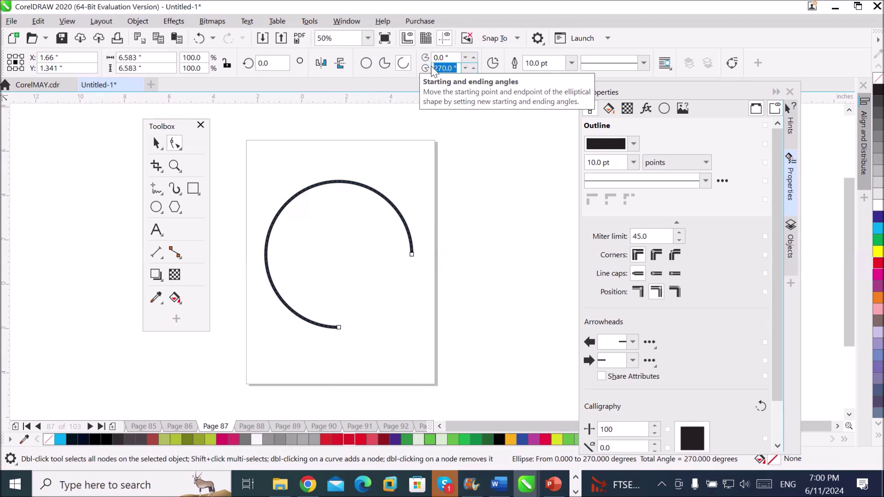
{"action": "left_click", "coordinate": [180, 145]}
{"action": "left_click_drag", "start_coordinate": [411, 253], "coordinate": [411, 217]}
{"action": "left_click_drag", "start_coordinate": [340, 327], "coordinate": [411, 272]}
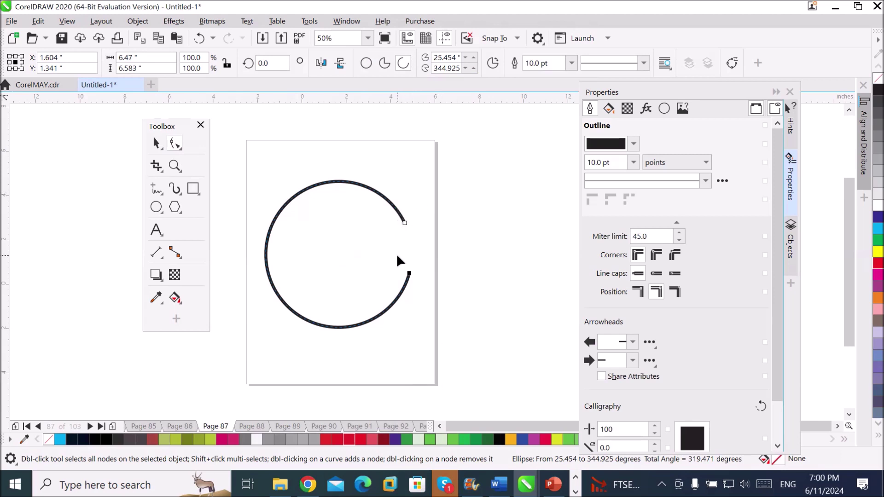
{"action": "left_click", "coordinate": [366, 62]}
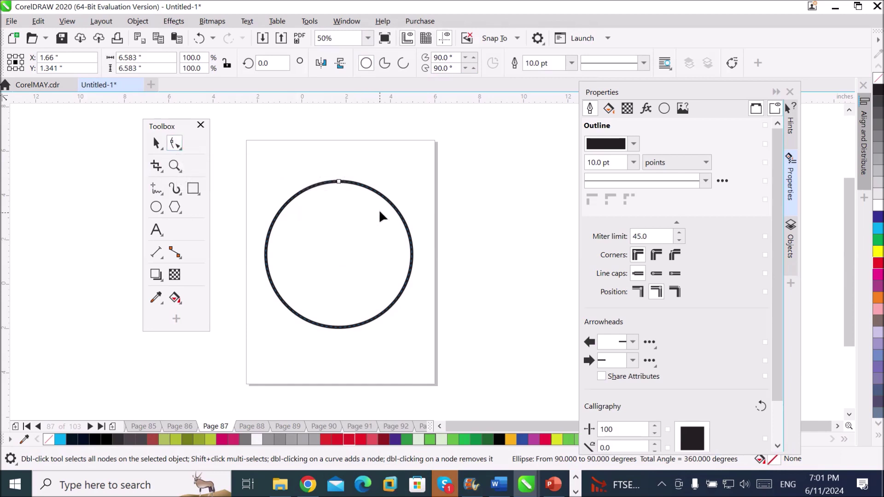
- Convert the 10 pt circle to curves, giving an editable four-node closed curve
{"action": "left_click", "coordinate": [156, 144]}
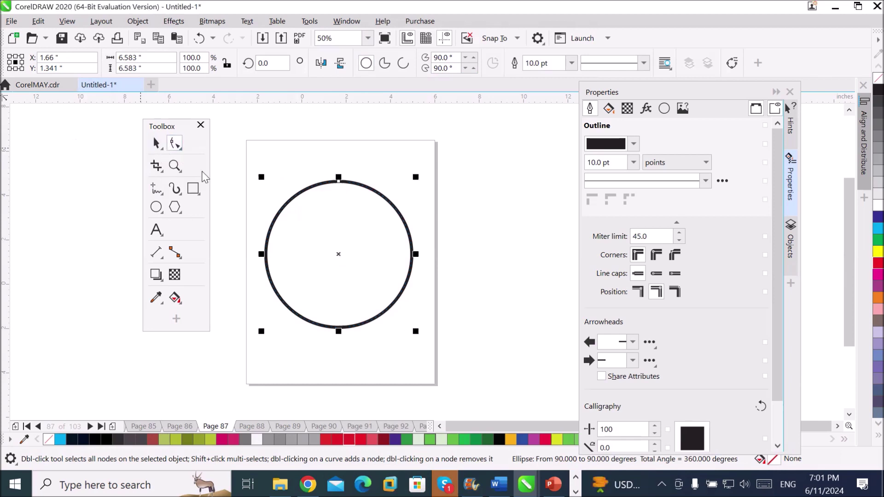
{"action": "right_click", "coordinate": [337, 220]}
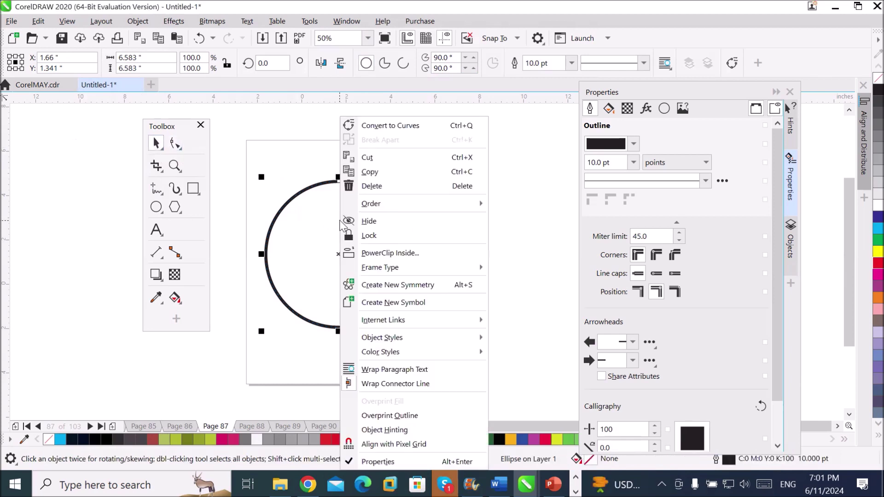
{"action": "left_click", "coordinate": [427, 126]}
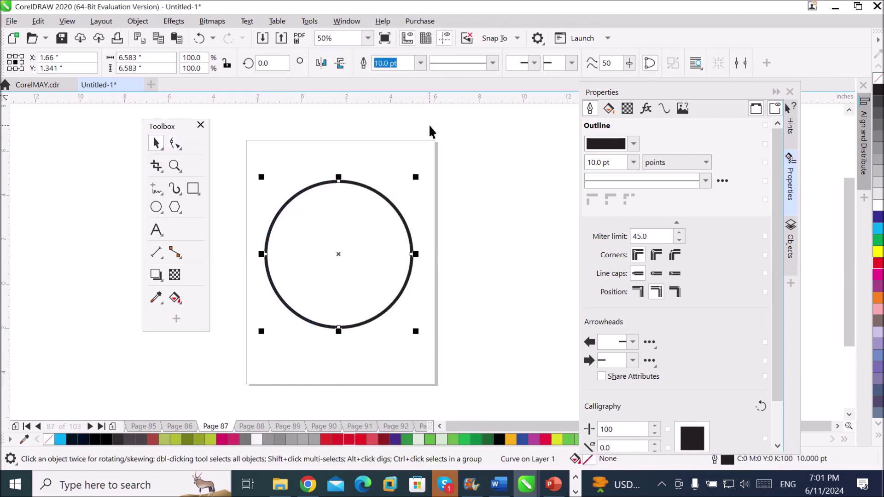
{"action": "left_click", "coordinate": [175, 144]}
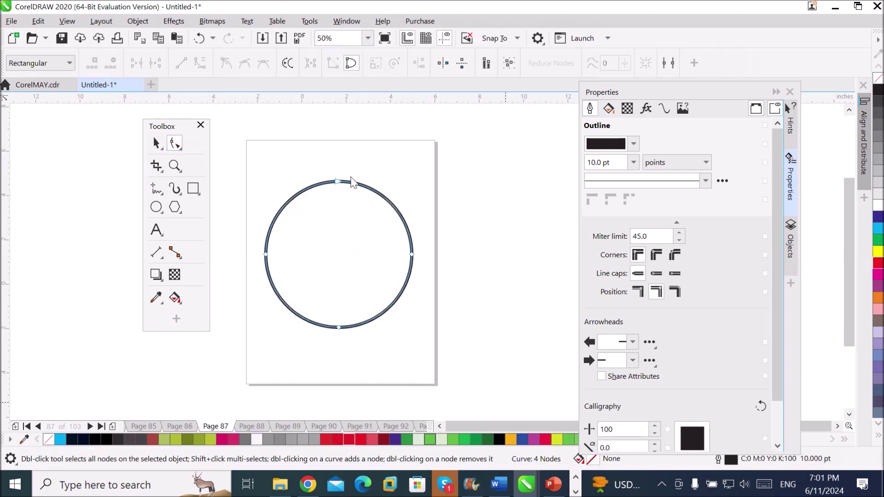
{"action": "scroll", "coordinate": [302, 207], "scroll_direction": "up", "scroll_amount": 3}
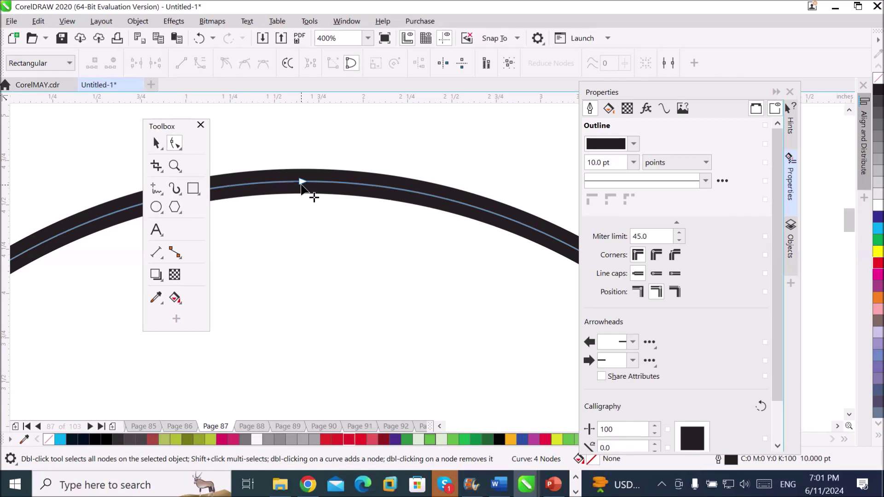
{"action": "scroll", "coordinate": [355, 197], "scroll_direction": "down", "scroll_amount": 2}
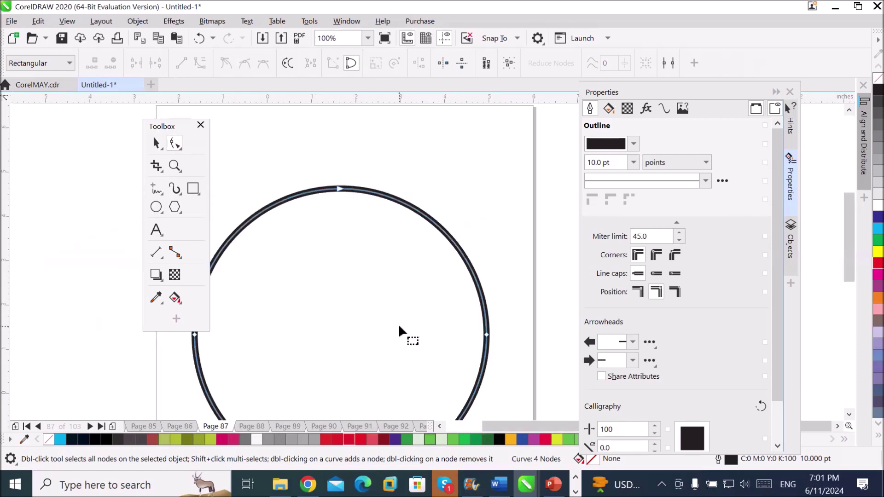
{"action": "left_click", "coordinate": [849, 415]}
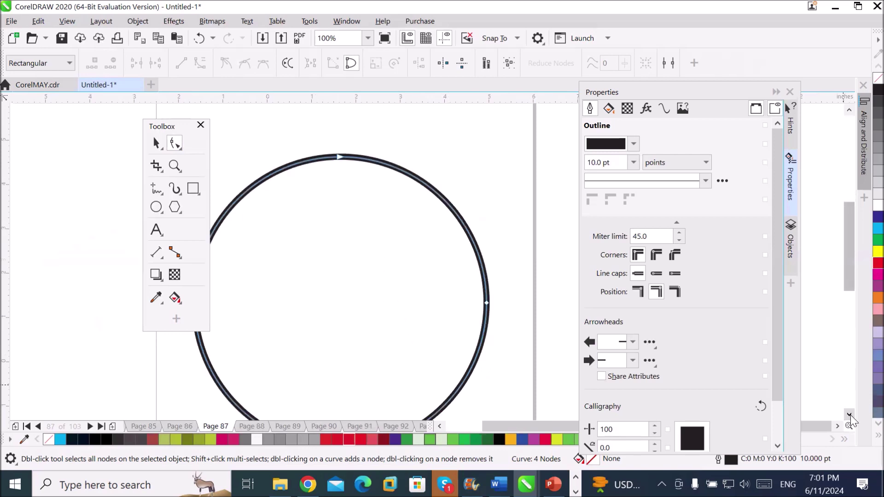
{"action": "left_click", "coordinate": [849, 415]}
{"action": "scroll", "coordinate": [593, 273], "scroll_direction": "down", "scroll_amount": 1}
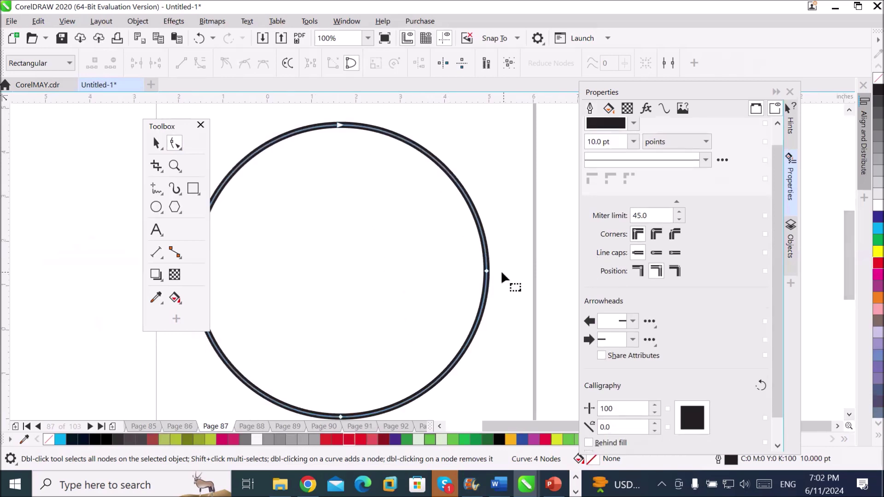
{"action": "scroll", "coordinate": [479, 277], "scroll_direction": "down", "scroll_amount": 1}
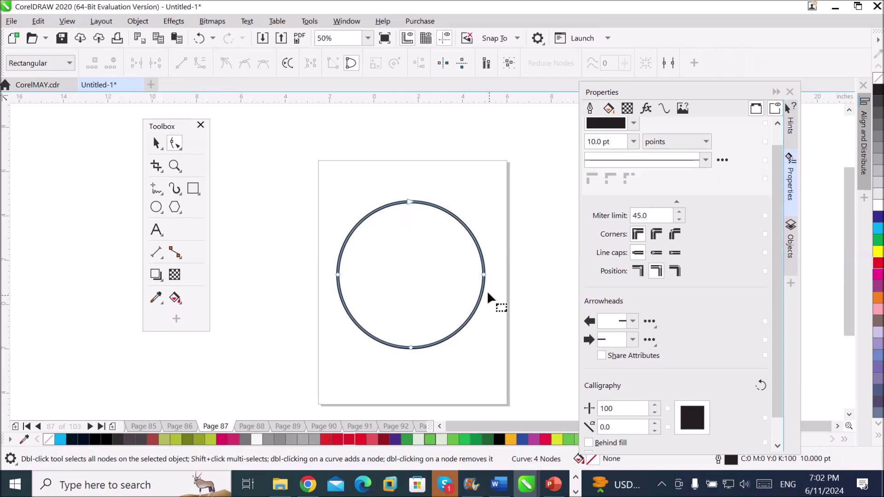
{"action": "left_click", "coordinate": [409, 203]}
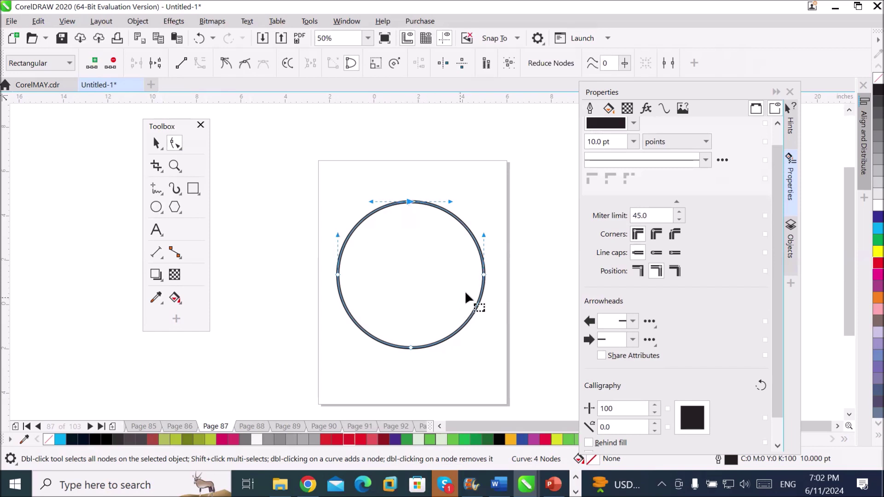
{"action": "left_click", "coordinate": [484, 276]}
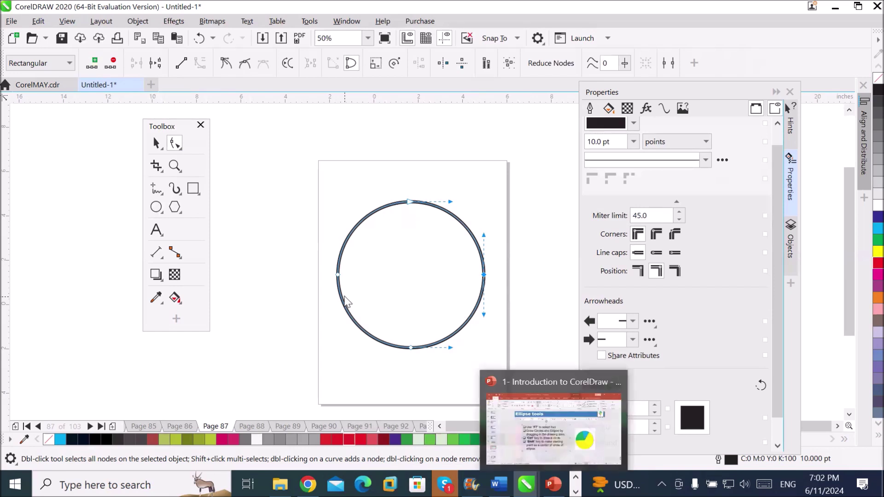
{"action": "left_click", "coordinate": [337, 275]}
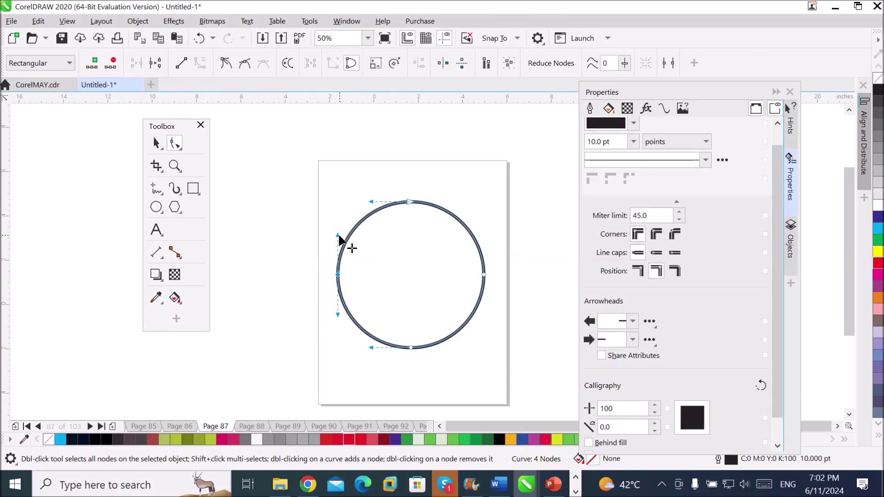
{"action": "left_click_drag", "start_coordinate": [338, 235], "coordinate": [372, 274]}
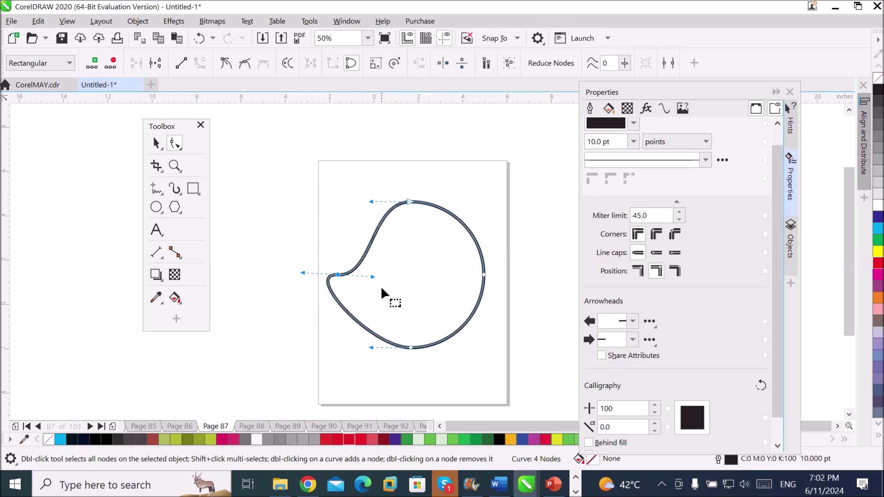
{"action": "key", "text": "ctrl+z"}
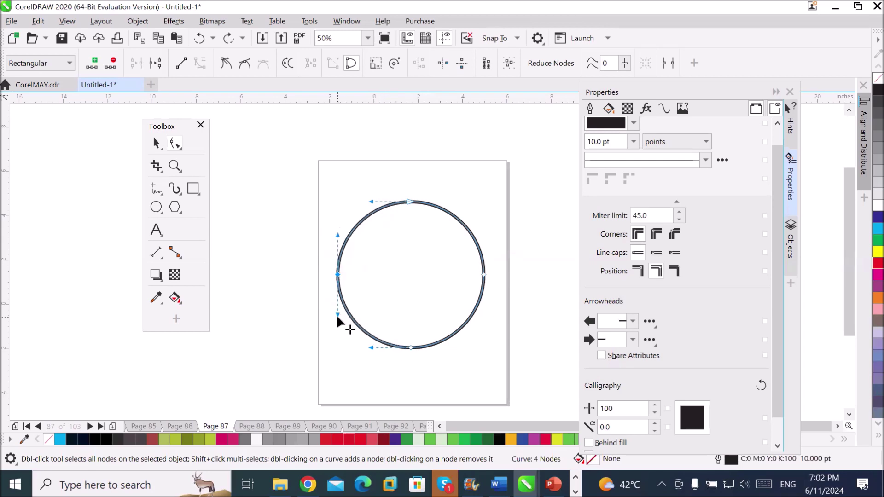
{"action": "left_click_drag", "start_coordinate": [338, 313], "coordinate": [382, 309]}
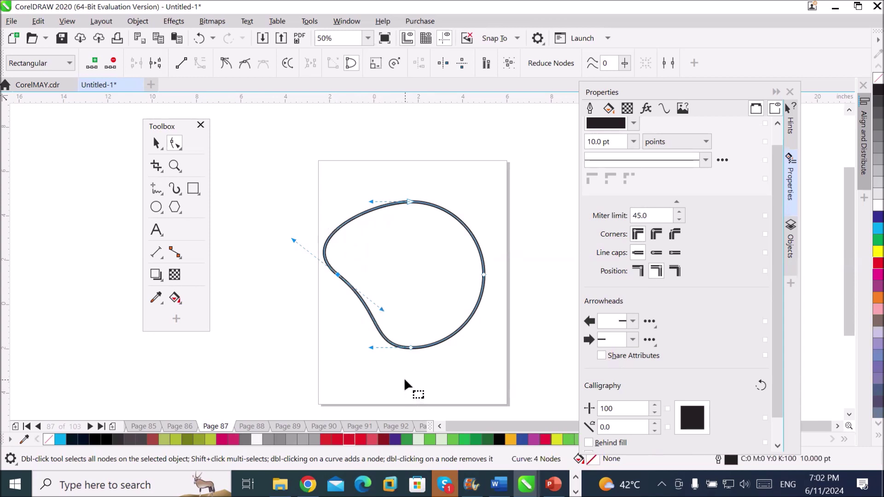
{"action": "key", "text": "ctrl+z"}
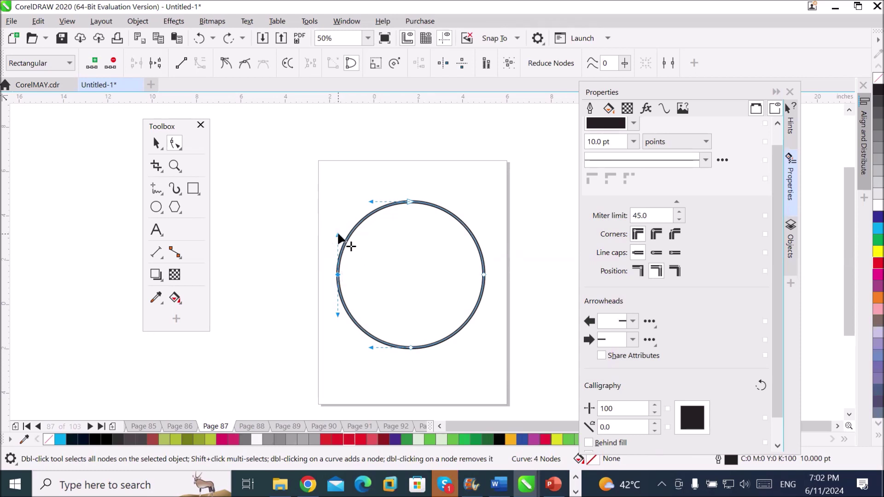
{"action": "left_click_drag", "start_coordinate": [338, 233], "coordinate": [364, 276]}
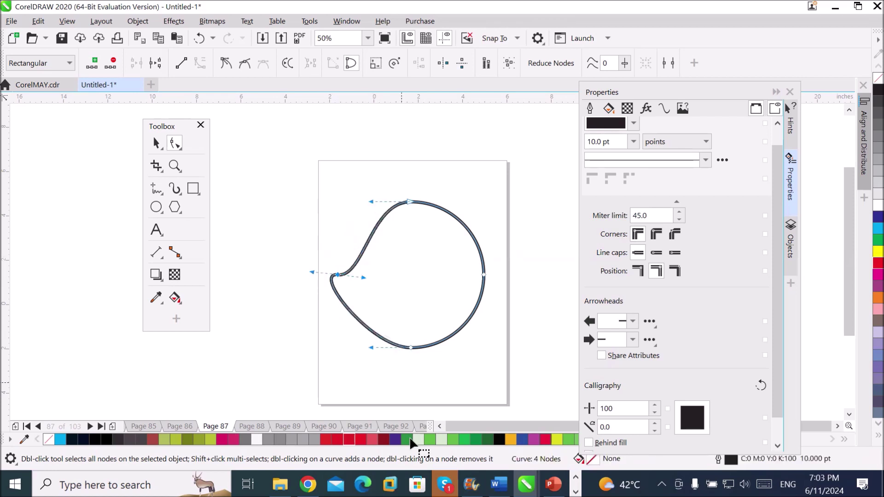
{"action": "key", "text": "ctrl+z"}
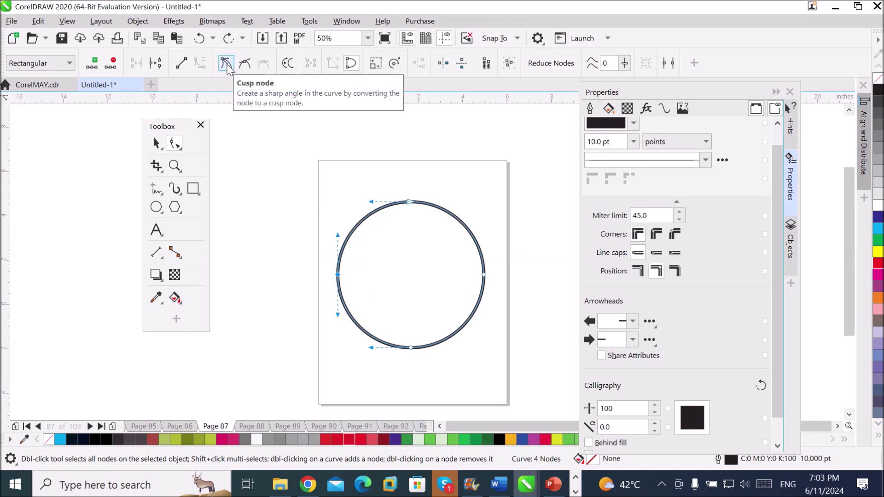
- Make the left node a cusp and pull its upper and lower curves inward into a point
{"action": "left_click", "coordinate": [226, 65]}
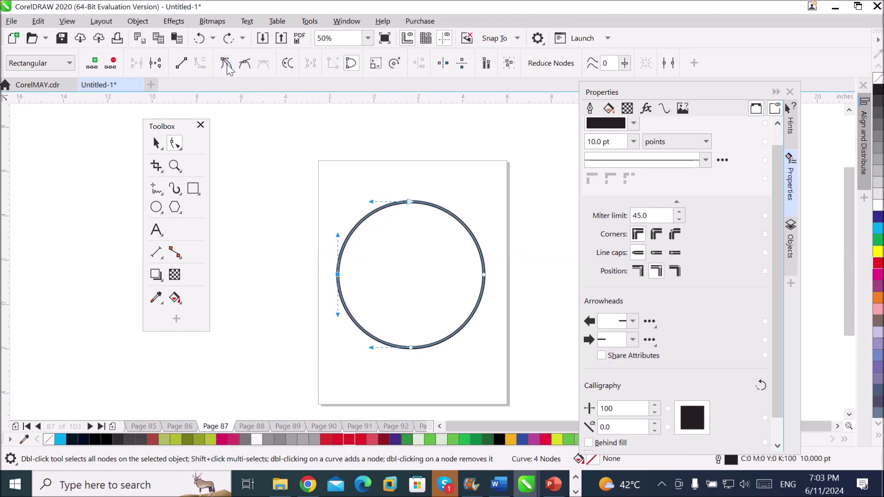
{"action": "left_click_drag", "start_coordinate": [336, 234], "coordinate": [368, 270]}
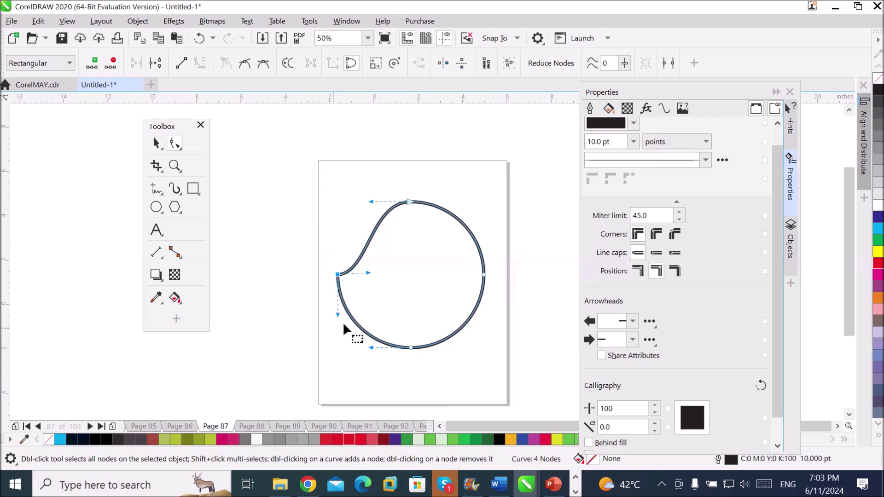
{"action": "left_click_drag", "start_coordinate": [338, 317], "coordinate": [387, 270]}
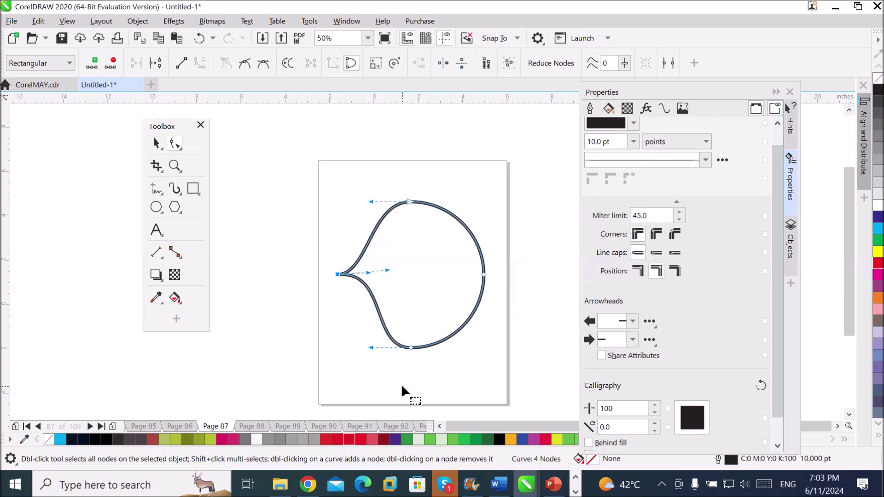
- Try stretching the right node's lower handle, then undo that change
{"action": "left_click", "coordinate": [483, 275]}
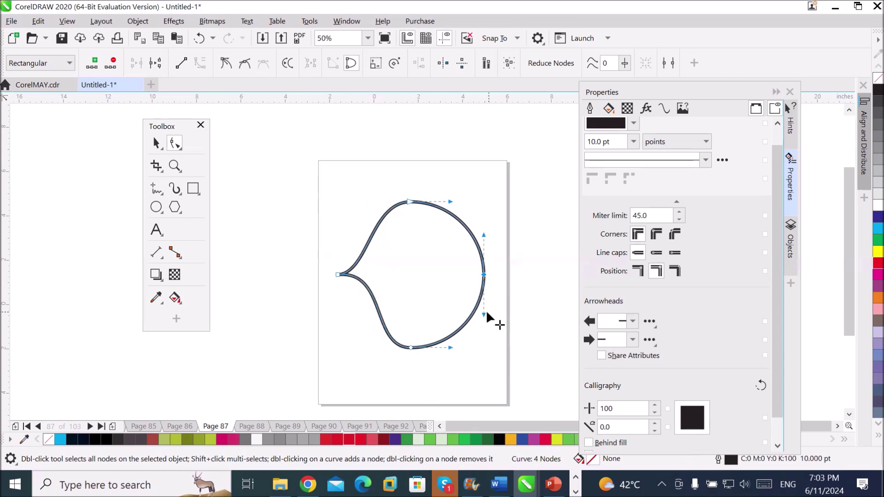
{"action": "left_click_drag", "start_coordinate": [483, 315], "coordinate": [447, 302]}
{"action": "key", "text": "ctrl+z"}
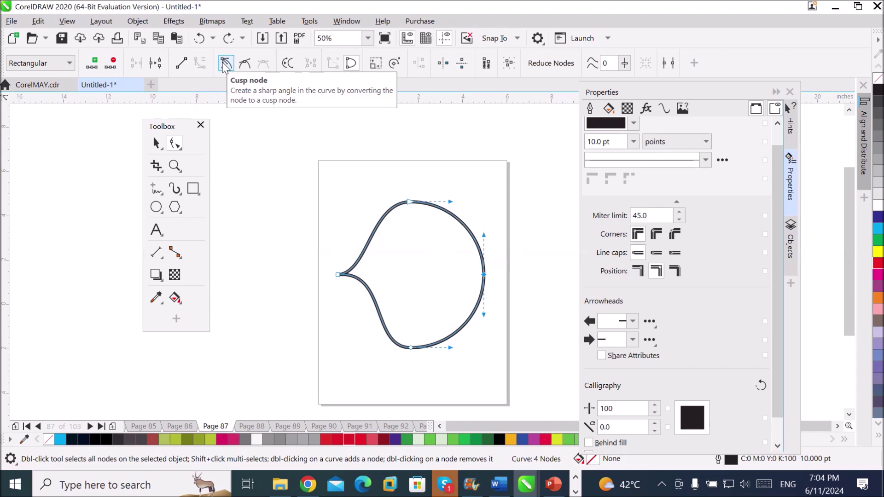
- Make the right node a cusp and bend its upper and lower curves inward
{"action": "left_click", "coordinate": [225, 65]}
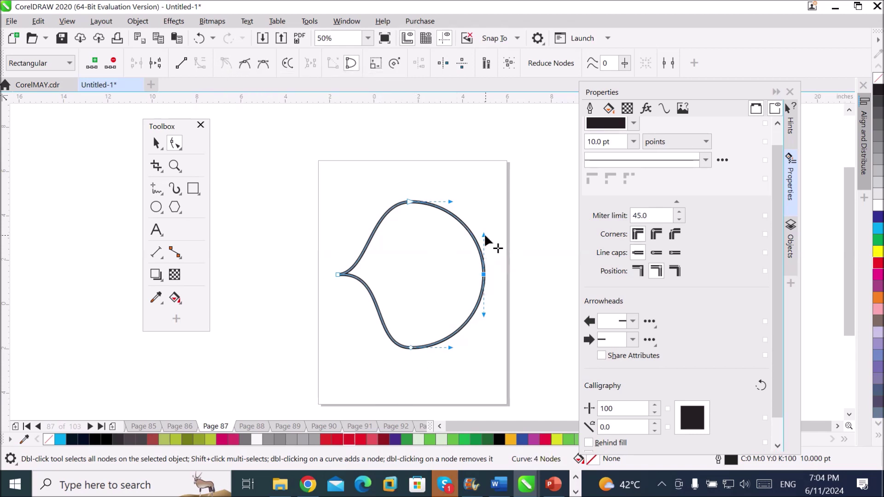
{"action": "left_click_drag", "start_coordinate": [483, 234], "coordinate": [433, 271]}
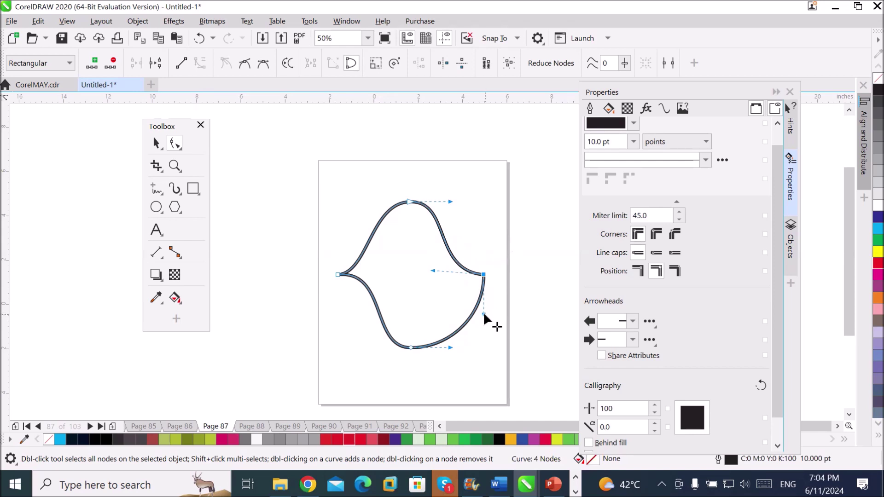
{"action": "left_click_drag", "start_coordinate": [483, 313], "coordinate": [432, 267]}
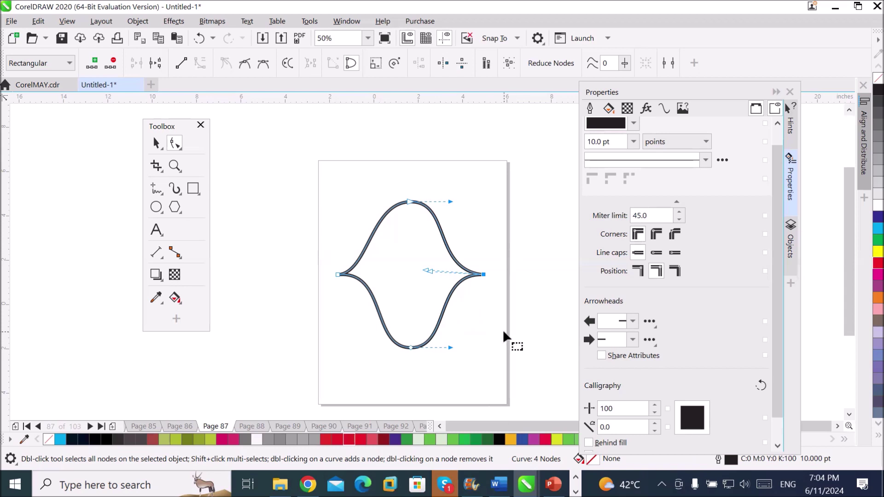
- Pinch the top and bottom nodes into sharp points, completing the four-pointed star
{"action": "left_click", "coordinate": [409, 201]}
{"action": "left_click_drag", "start_coordinate": [451, 201], "coordinate": [413, 200]}
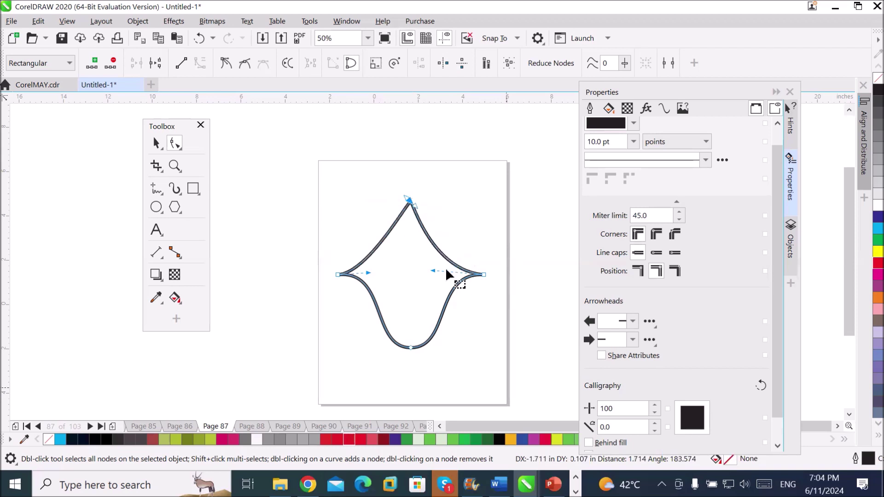
{"action": "left_click", "coordinate": [411, 347]}
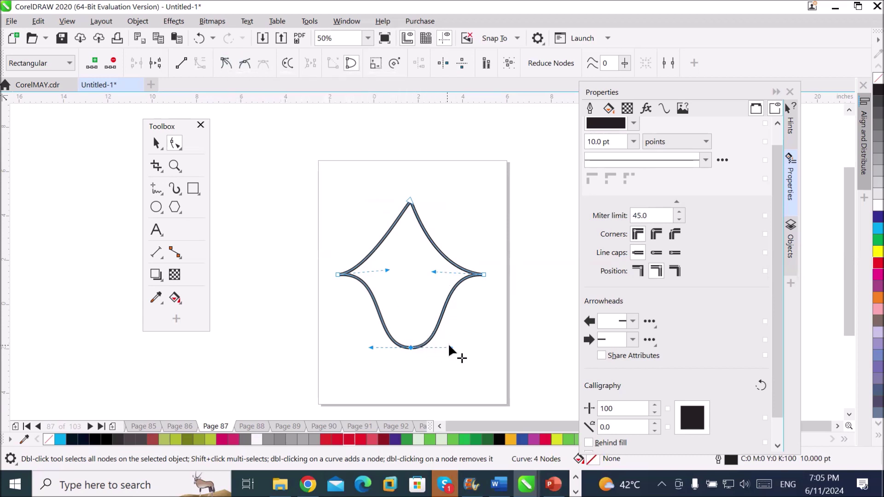
{"action": "left_click_drag", "start_coordinate": [450, 348], "coordinate": [412, 348]}
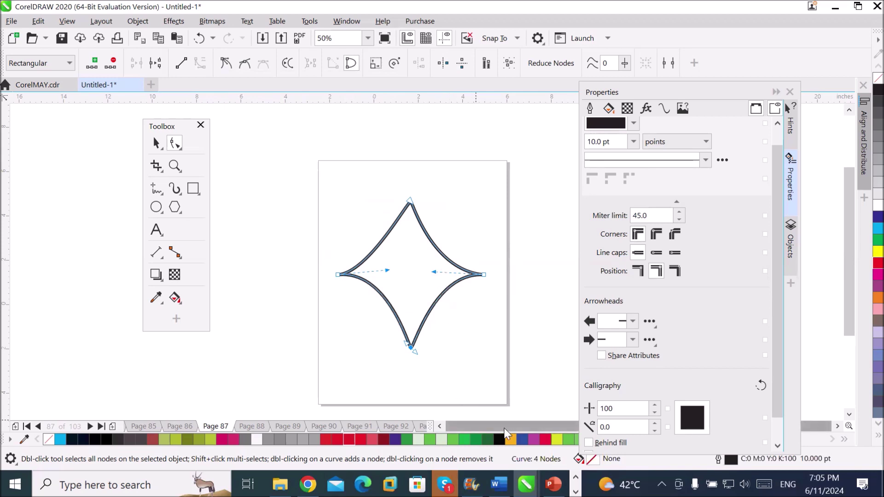
{"action": "left_click", "coordinate": [837, 426]}
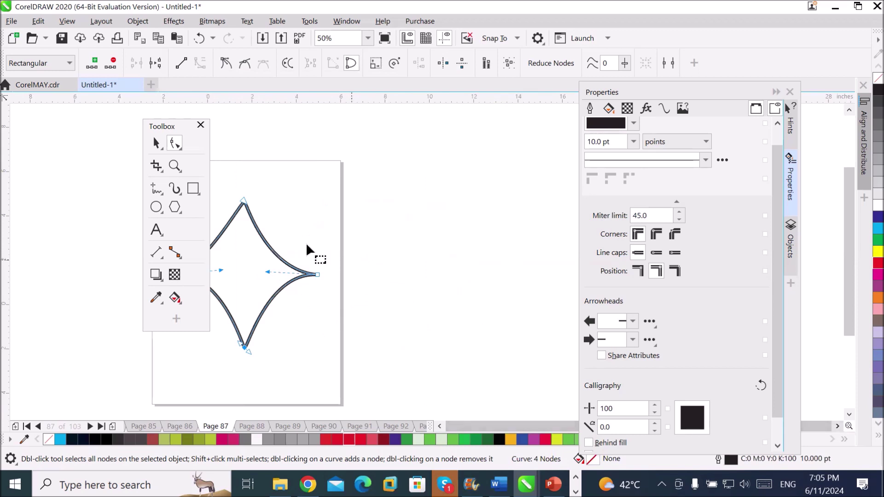
- Draw a 1.437 × 7.083 inch ellipse beside the star and convert it to curves
{"action": "left_click", "coordinate": [155, 208]}
{"action": "left_click_drag", "start_coordinate": [420, 178], "coordinate": [452, 336]}
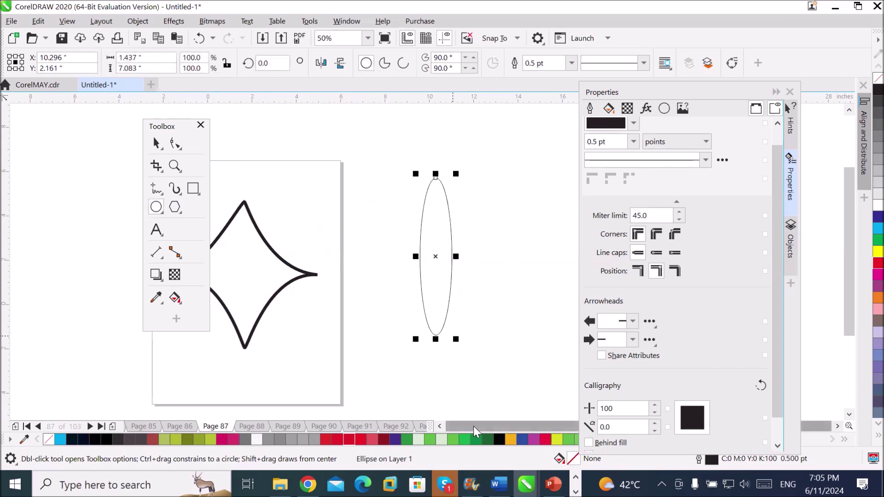
{"action": "scroll", "coordinate": [429, 332], "scroll_direction": "up", "scroll_amount": 2}
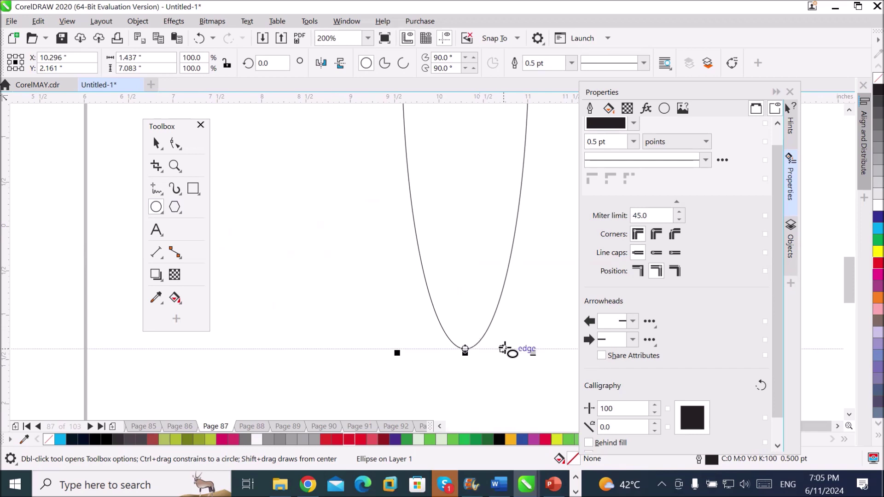
{"action": "right_click", "coordinate": [488, 262]}
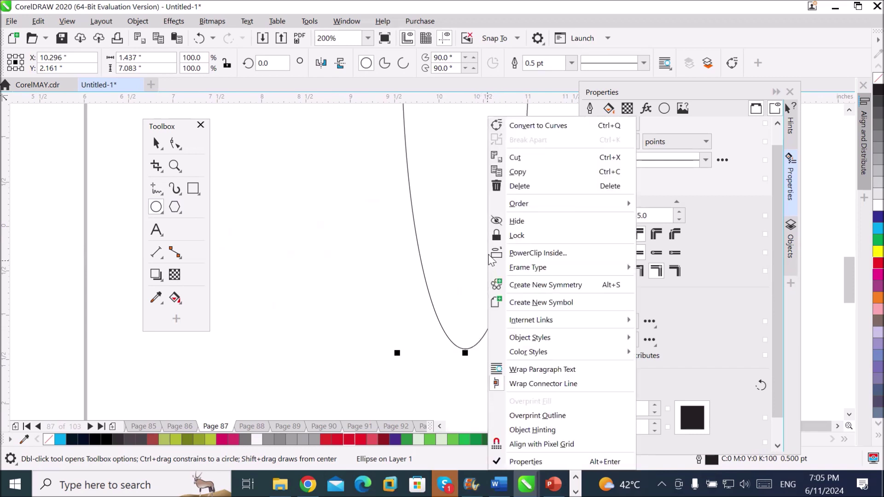
{"action": "left_click", "coordinate": [526, 127]}
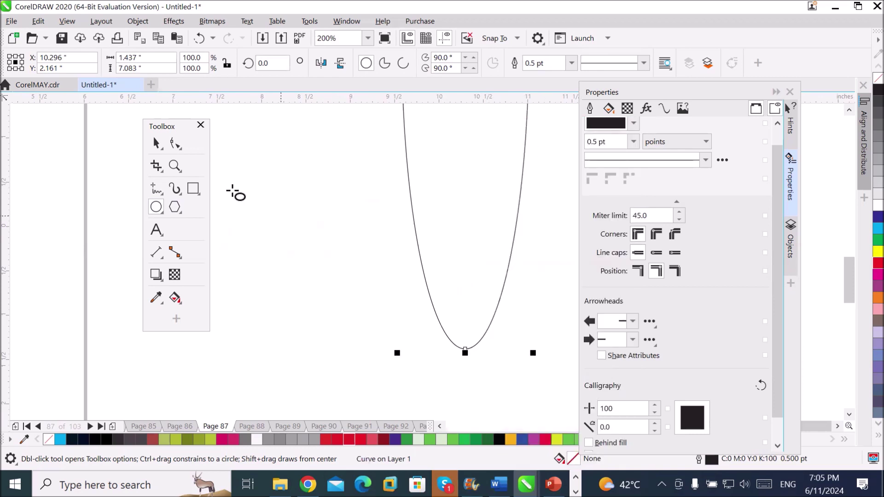
- Sharpen the ellipse's bottom and top nodes into points by dragging their handles in
{"action": "left_click", "coordinate": [175, 143]}
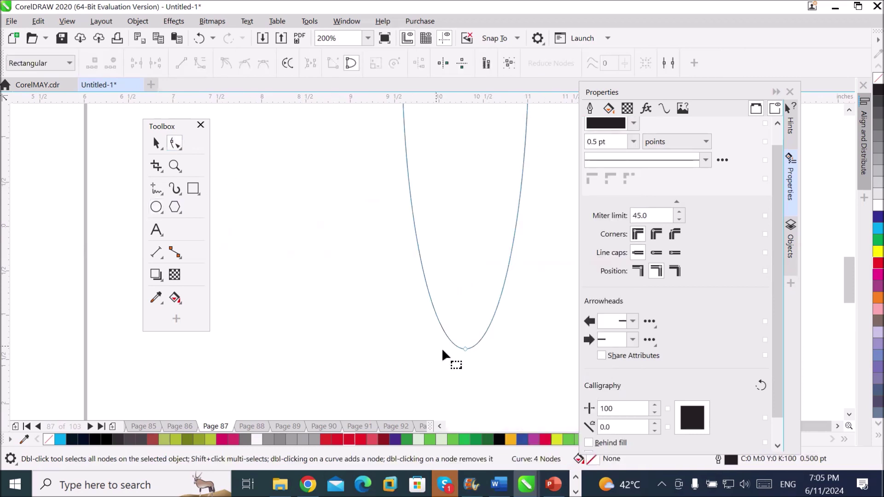
{"action": "left_click", "coordinate": [466, 349]}
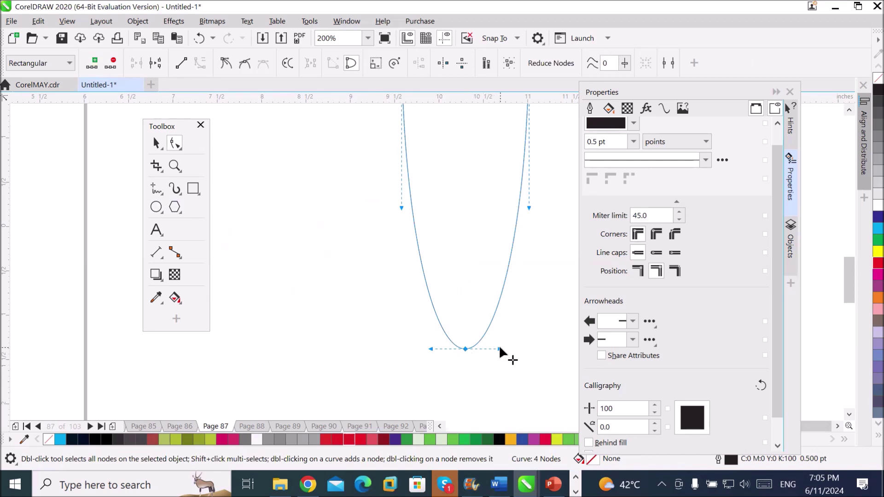
{"action": "left_click_drag", "start_coordinate": [499, 348], "coordinate": [466, 346]}
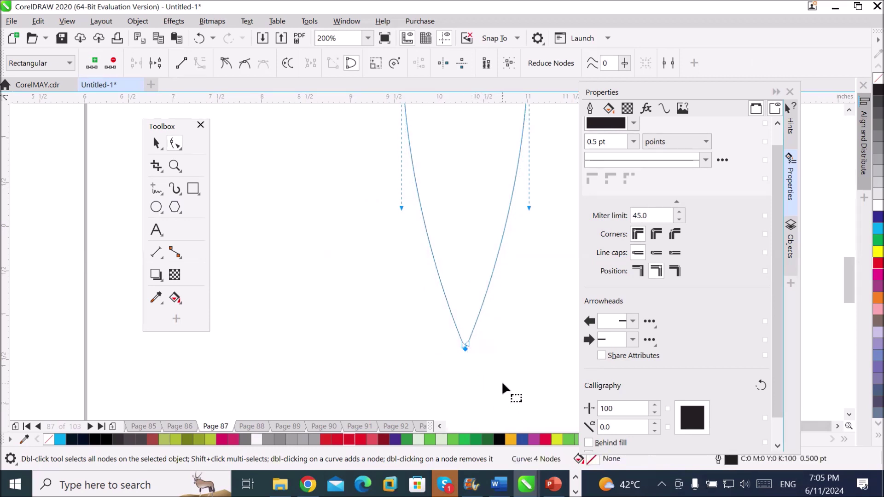
{"action": "left_click_drag", "start_coordinate": [846, 264], "coordinate": [858, 190]}
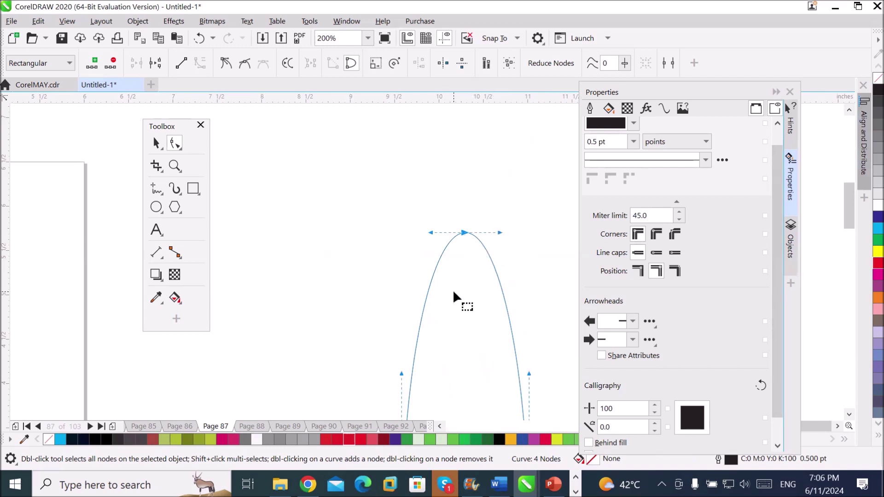
{"action": "left_click_drag", "start_coordinate": [499, 232], "coordinate": [463, 233]}
{"action": "scroll", "coordinate": [519, 331], "scroll_direction": "down", "scroll_amount": 2}
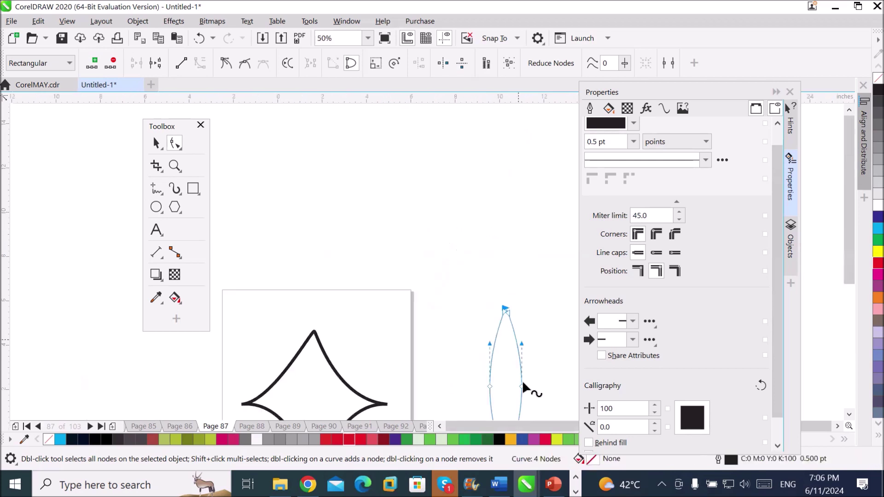
{"action": "scroll", "coordinate": [847, 422], "scroll_direction": "down", "scroll_amount": 3}
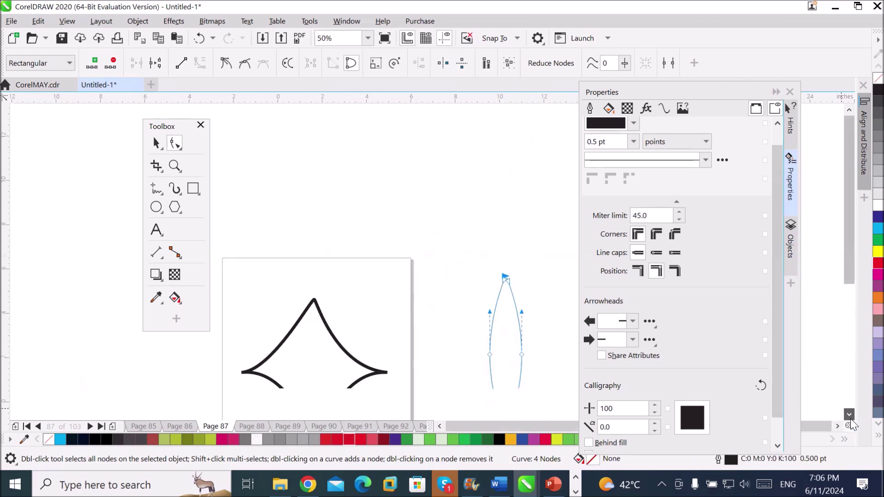
{"action": "scroll", "coordinate": [569, 276], "scroll_direction": "up", "scroll_amount": 1}
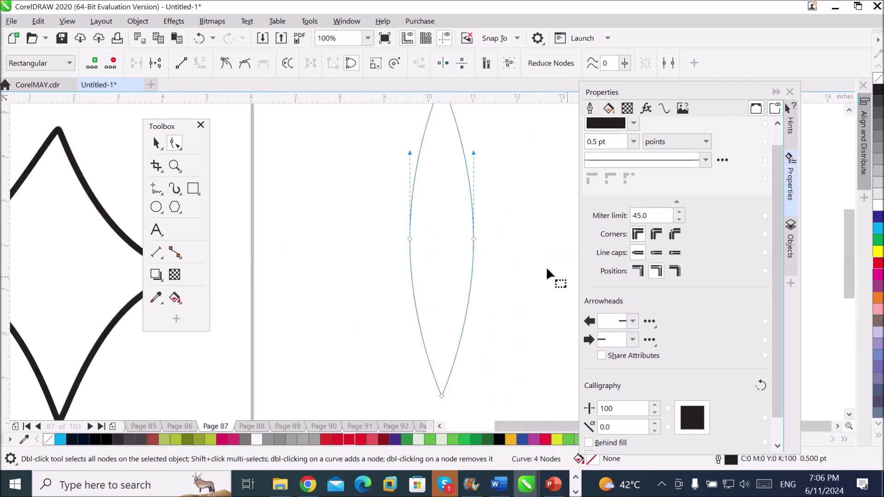
- Straighten the sides at the right and left nodes by pulling their handles inward
{"action": "left_click", "coordinate": [473, 240]}
{"action": "left_click_drag", "start_coordinate": [475, 157], "coordinate": [471, 239]}
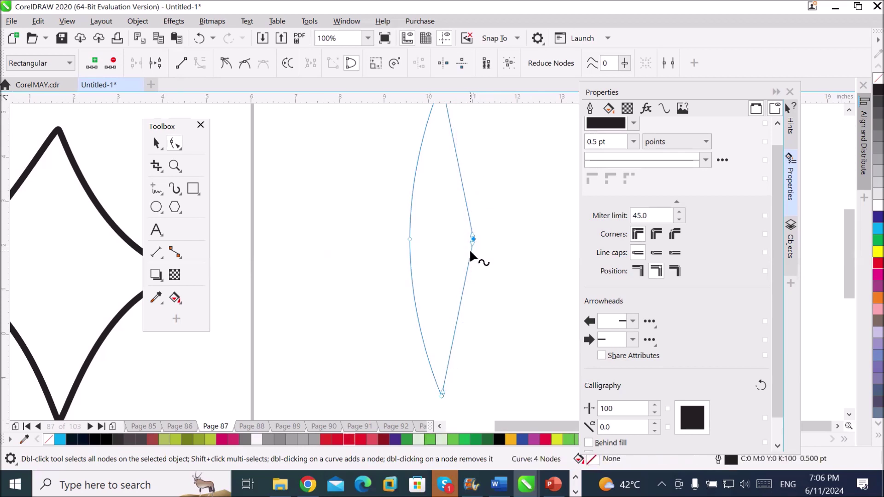
{"action": "scroll", "coordinate": [502, 170], "scroll_direction": "down", "scroll_amount": 2}
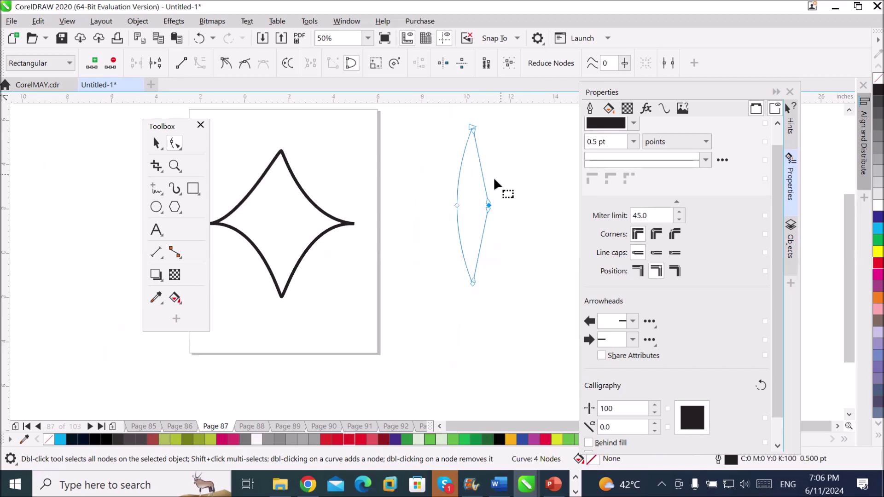
{"action": "left_click", "coordinate": [457, 205]}
{"action": "left_click_drag", "start_coordinate": [456, 247], "coordinate": [457, 208]}
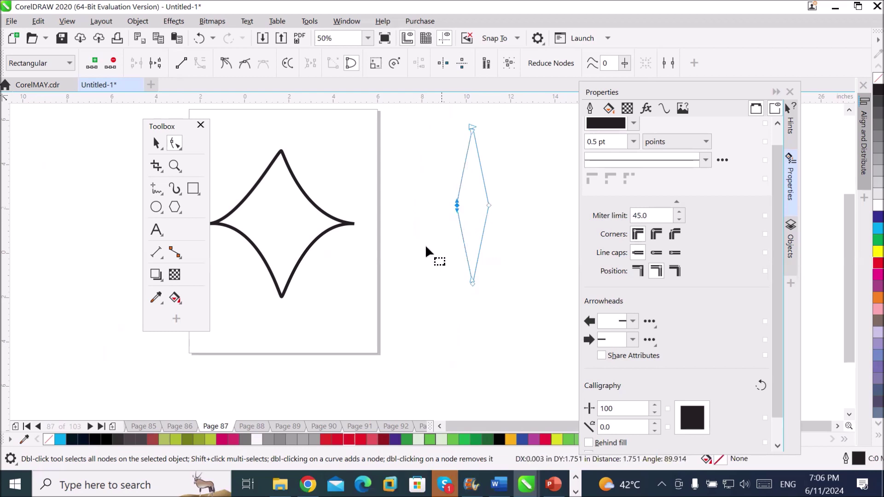
- Drag the left and right corners outward to widen the shape into a diamond
{"action": "left_click", "coordinate": [514, 196]}
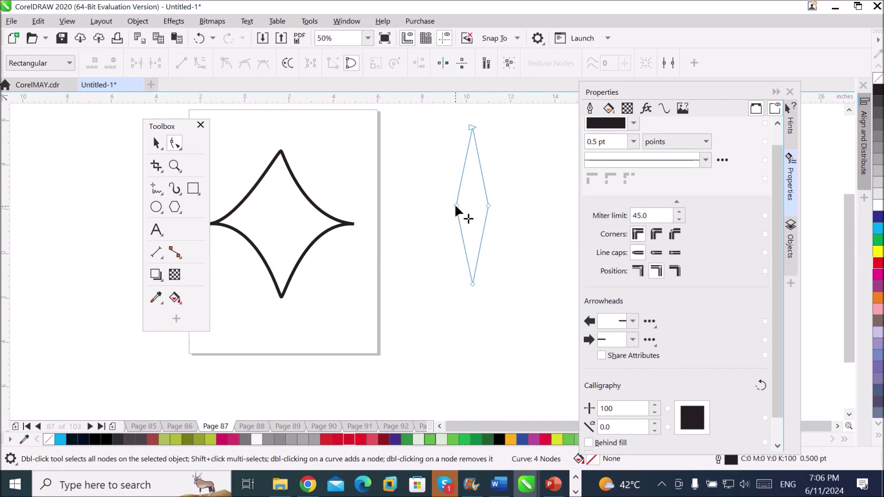
{"action": "left_click_drag", "start_coordinate": [455, 204], "coordinate": [397, 198]}
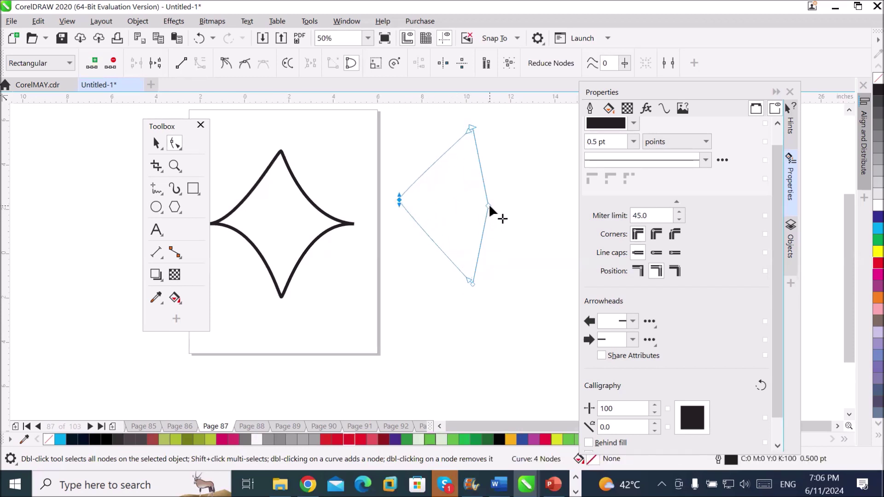
{"action": "left_click_drag", "start_coordinate": [487, 202], "coordinate": [537, 204]}
{"action": "left_click", "coordinate": [539, 310]}
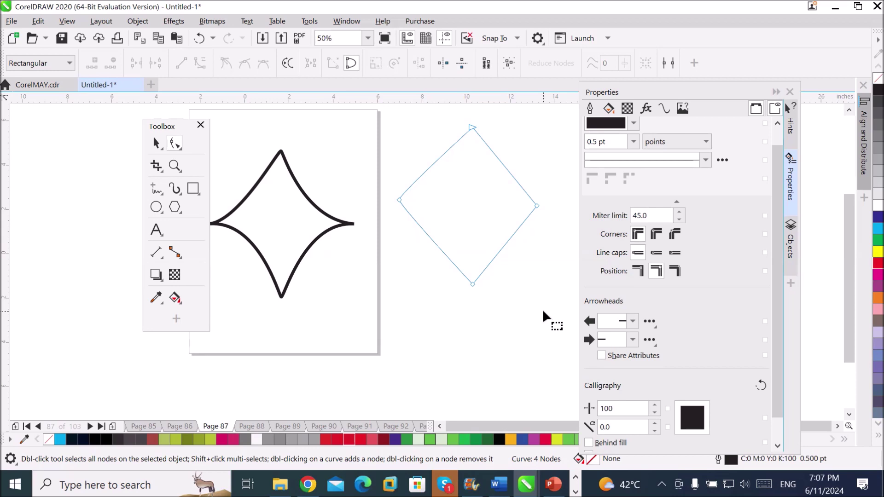
- Select the diamond's bottom corner node with the Shape tool
{"action": "left_click", "coordinate": [473, 284]}
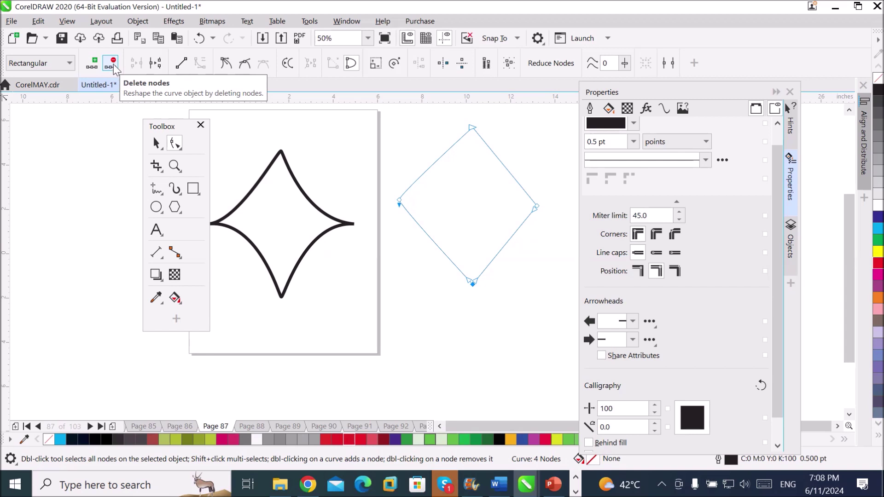
- Delete the diamond's bottom node and convert its remaining curved side to a straight line
{"action": "left_click", "coordinate": [111, 65]}
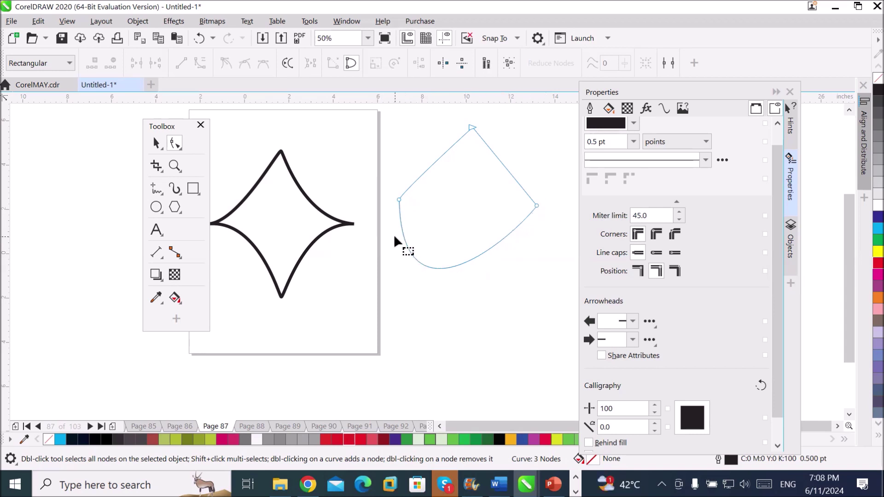
{"action": "left_click", "coordinate": [399, 198]}
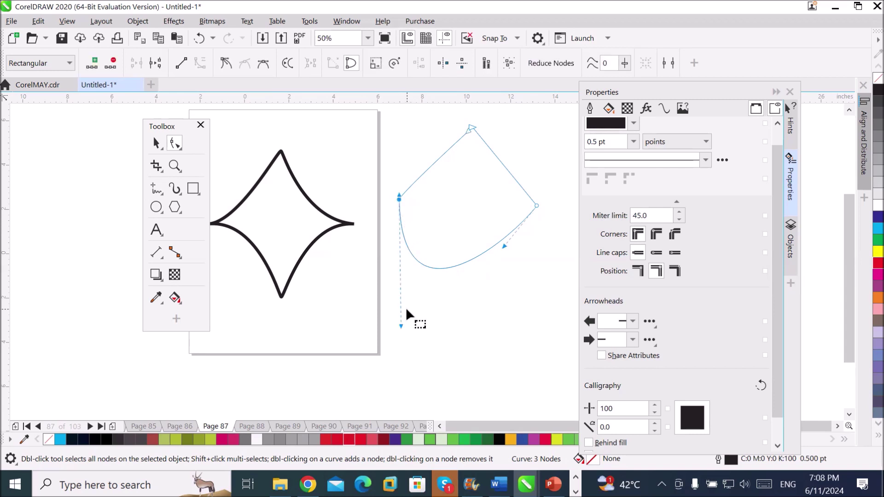
{"action": "left_click", "coordinate": [181, 63]}
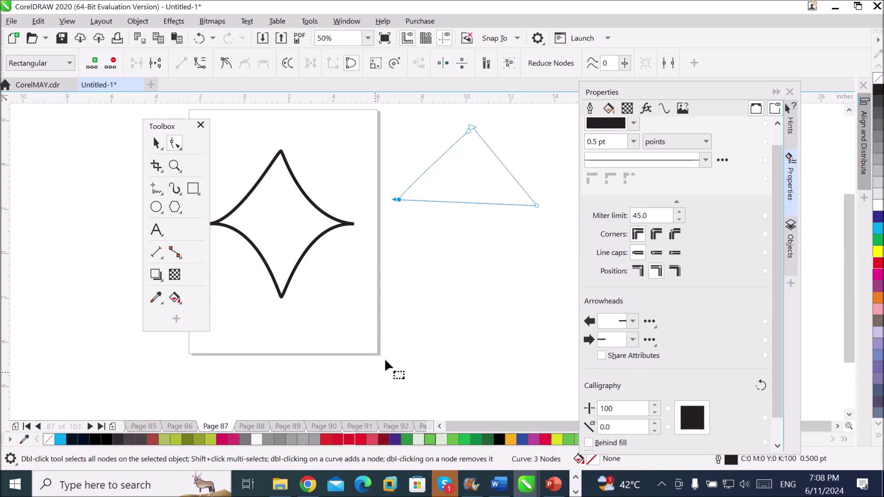
{"action": "scroll", "coordinate": [422, 332], "scroll_direction": "down", "scroll_amount": 1}
- Draw a rectangle above the page and convert it to curves
{"action": "left_click", "coordinate": [193, 188]}
{"action": "left_click_drag", "start_coordinate": [254, 127], "coordinate": [314, 210]}
{"action": "right_click", "coordinate": [304, 189]}
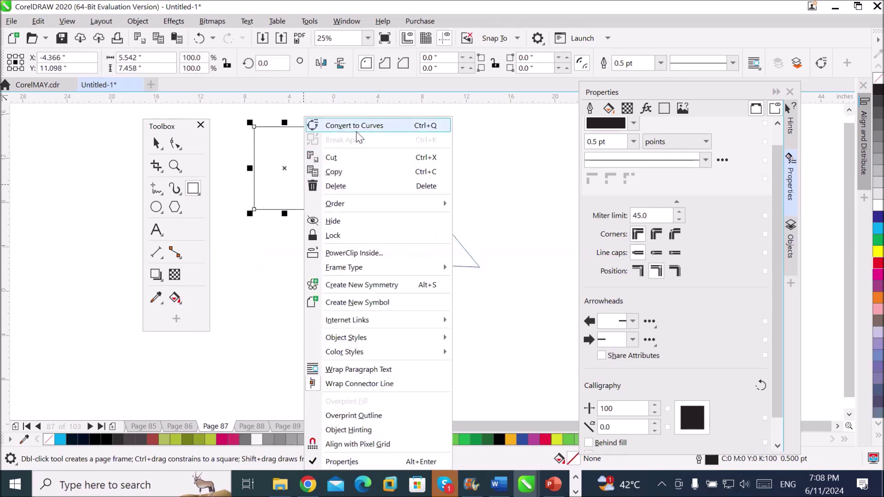
{"action": "left_click", "coordinate": [355, 126]}
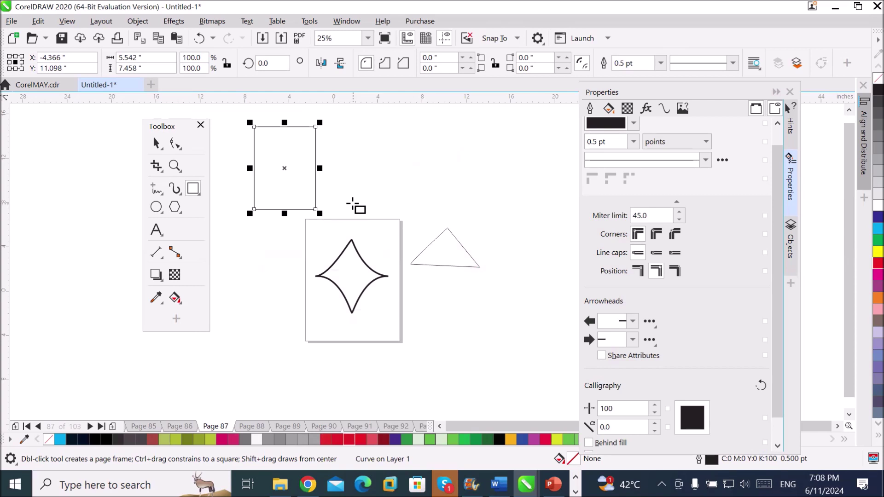
{"action": "left_click", "coordinate": [178, 145]}
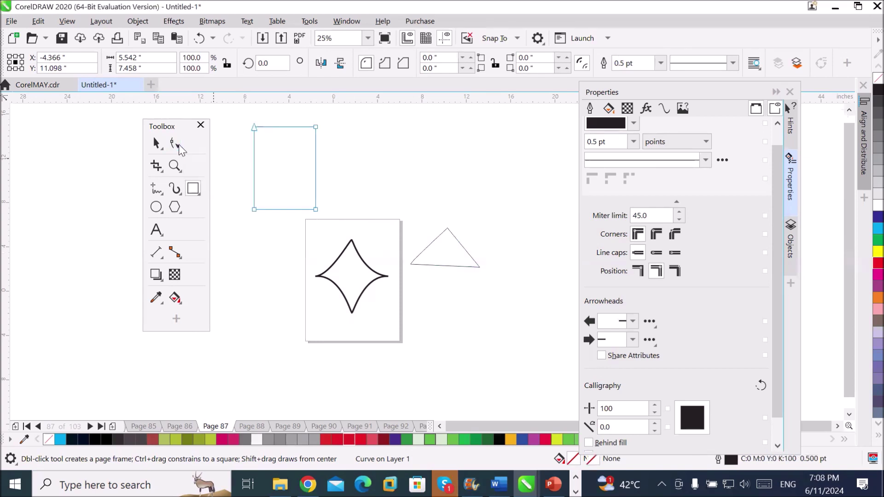
- Delete the rectangle's bottom-right node and drag the remaining nodes into a long, narrow triangle
{"action": "left_click", "coordinate": [315, 210]}
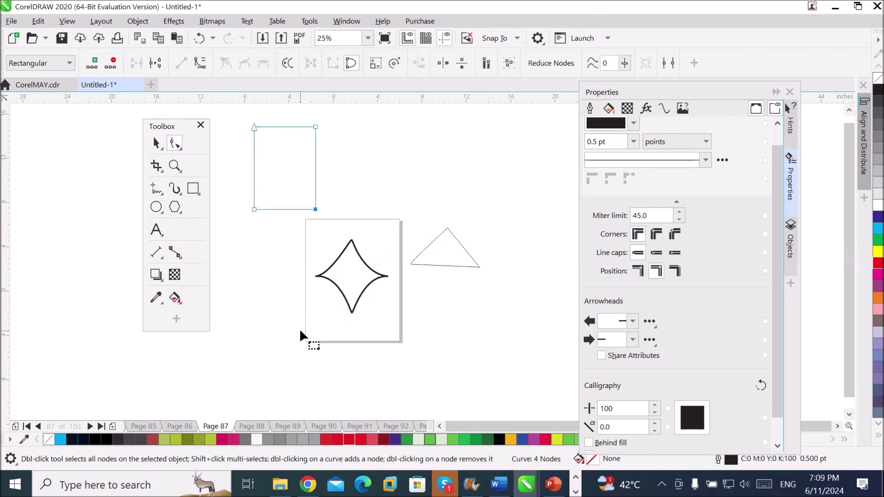
{"action": "left_click", "coordinate": [113, 64]}
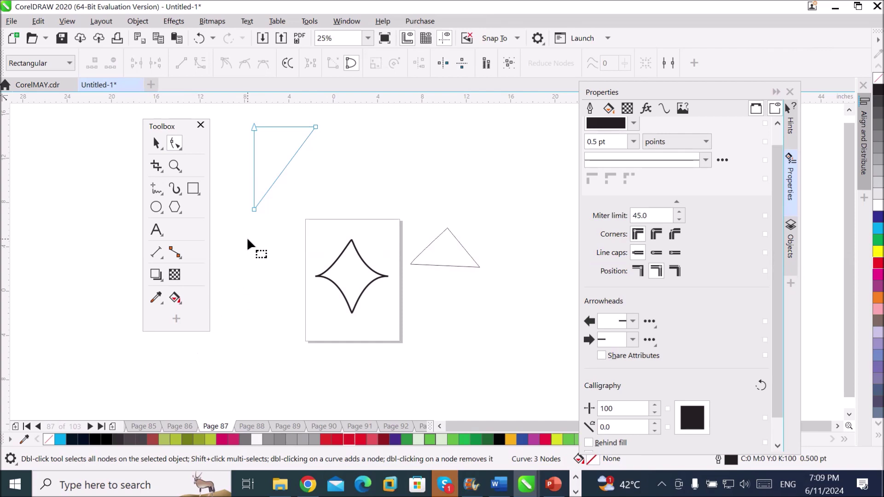
{"action": "left_click", "coordinate": [254, 209]}
{"action": "left_click_drag", "start_coordinate": [254, 209], "coordinate": [299, 175]}
{"action": "left_click_drag", "start_coordinate": [316, 126], "coordinate": [346, 131]}
{"action": "left_click_drag", "start_coordinate": [254, 125], "coordinate": [245, 170]}
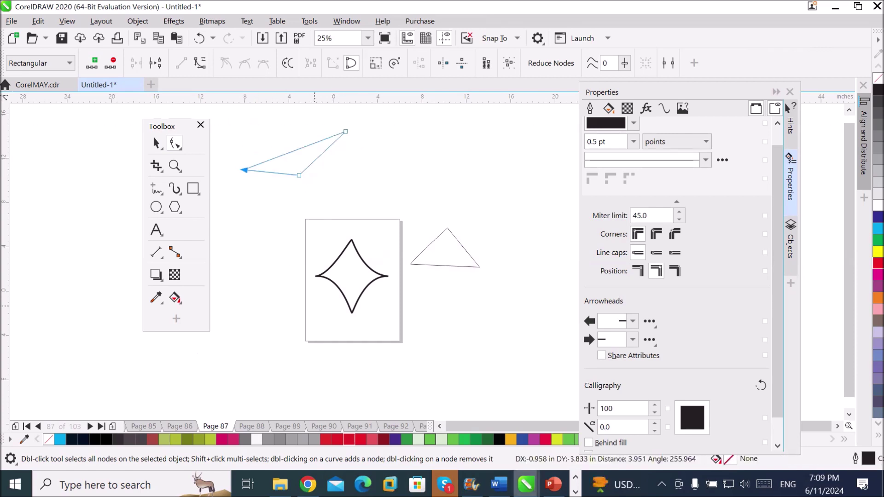
{"action": "mouse_move", "coordinate": [527, 484]}
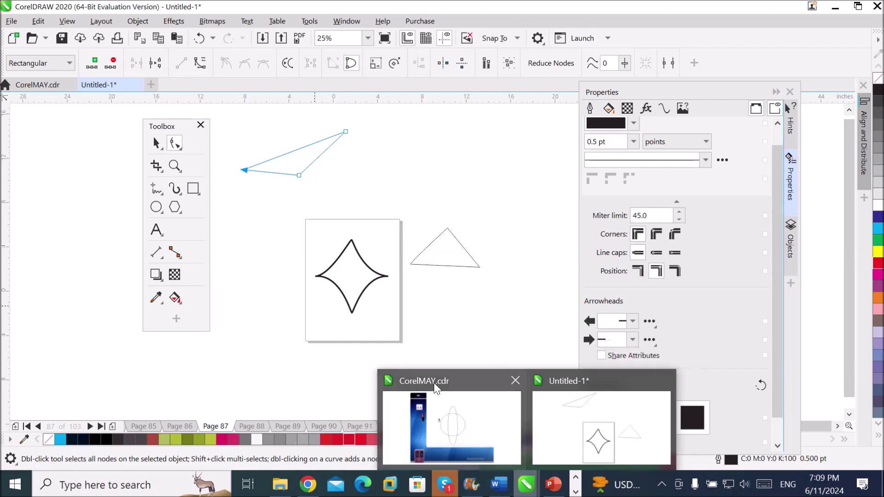
- Select the triangle's lower node, then switch to the D:\_Graphics\CorelDraw folder in File Explorer
{"action": "left_click", "coordinate": [299, 175]}
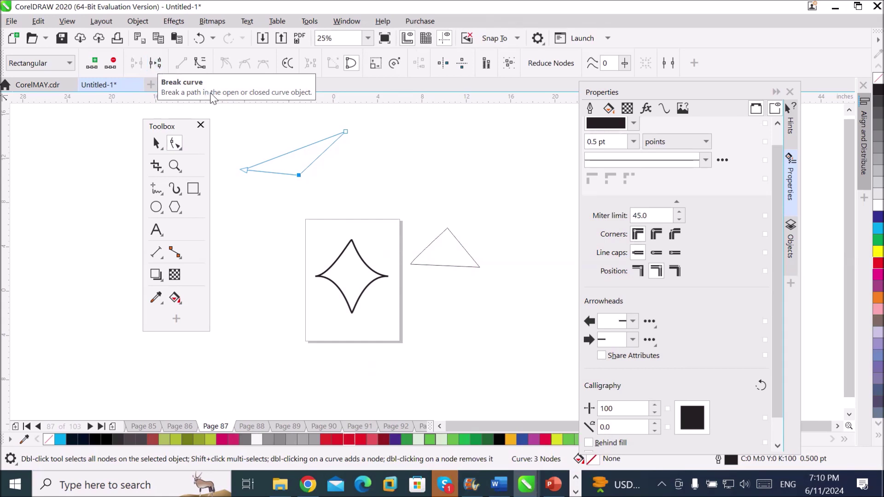
{"action": "left_click", "coordinate": [280, 485]}
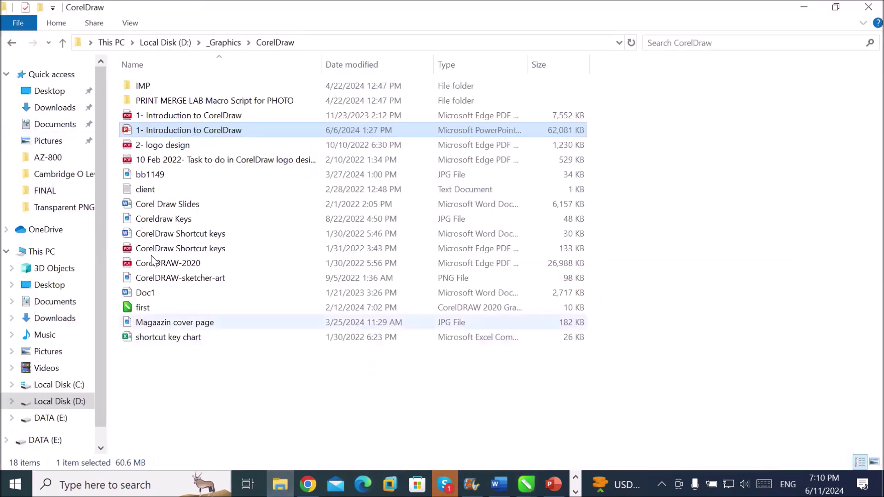
- Eject the DATA (E:) drive and go to the Draw Doraemon slide in PowerPoint
{"action": "left_click", "coordinate": [58, 416]}
{"action": "right_click", "coordinate": [58, 414]}
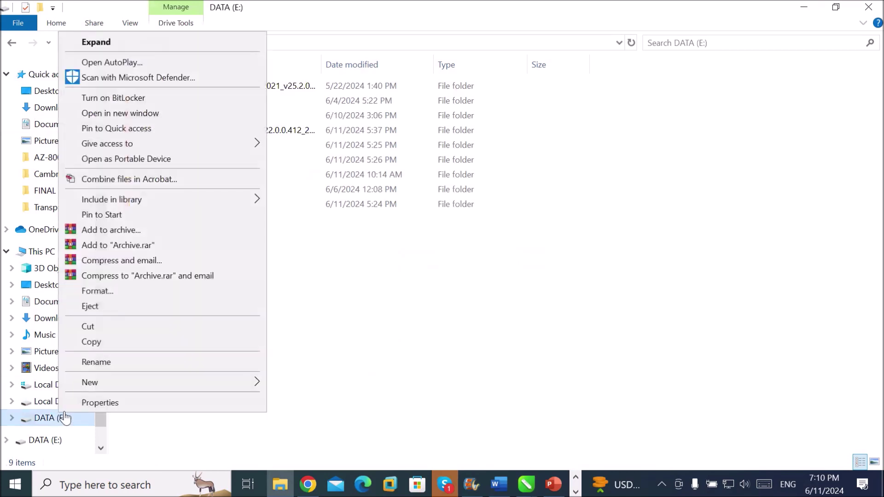
{"action": "left_click", "coordinate": [115, 307]}
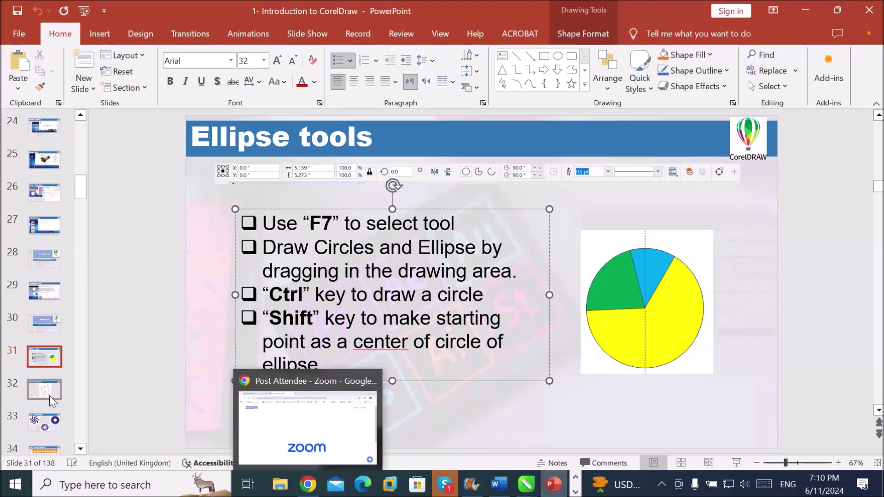
{"action": "left_click", "coordinate": [36, 388]}
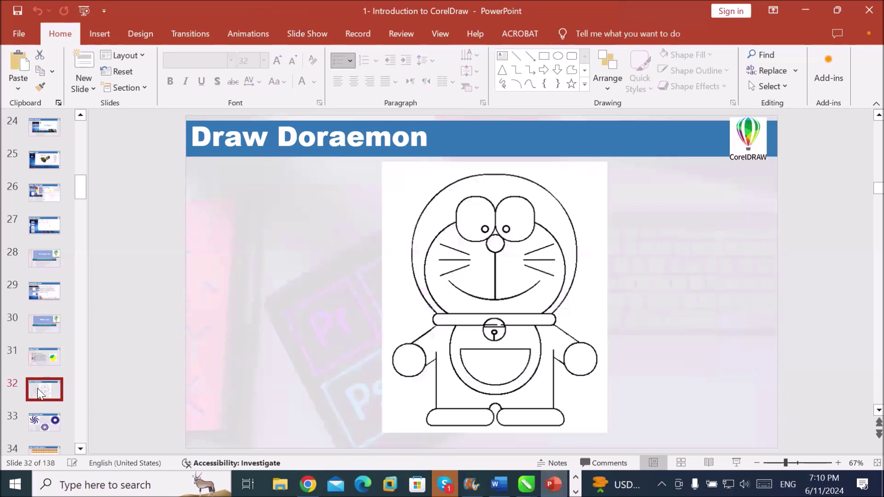
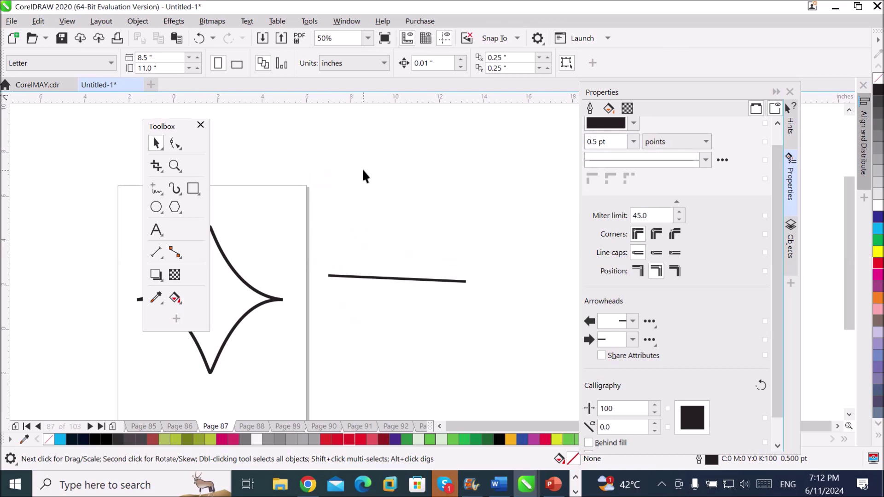
- Draw a 6.0 × 4.708 inch rectangle right of the star and convert it to curves
{"action": "left_click", "coordinate": [194, 190]}
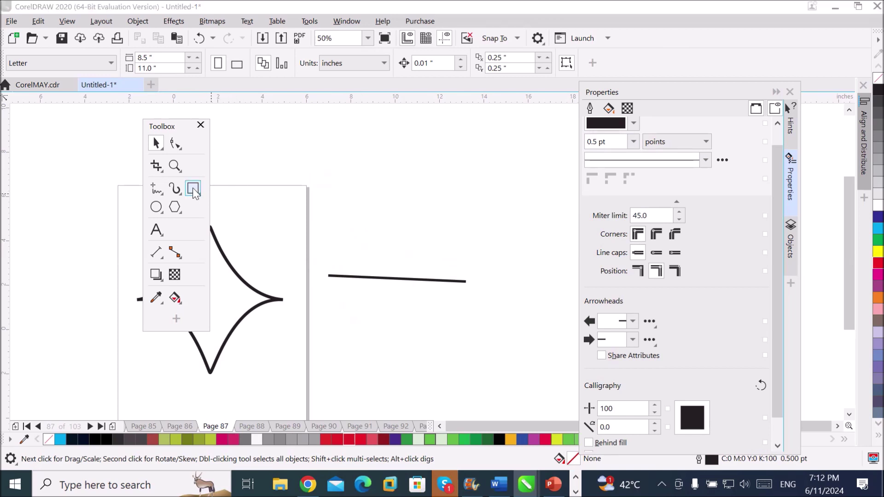
{"action": "left_click_drag", "start_coordinate": [363, 137], "coordinate": [498, 242]}
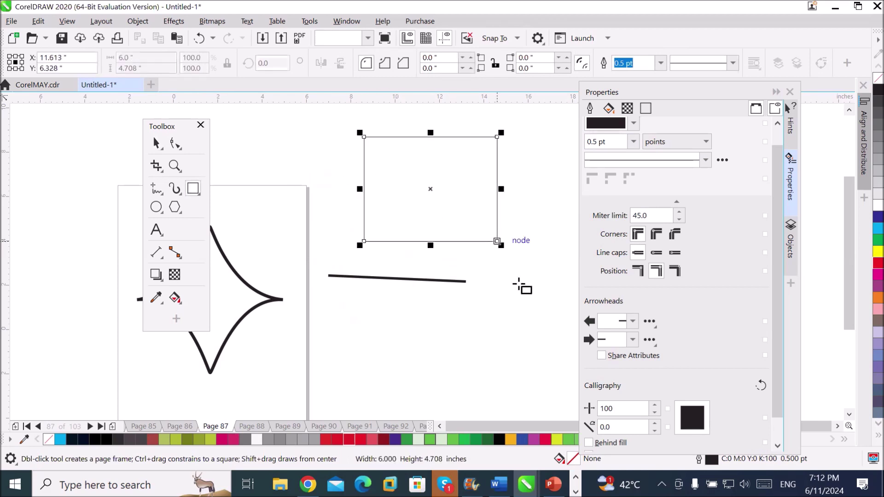
{"action": "right_click", "coordinate": [450, 183]}
{"action": "left_click", "coordinate": [503, 125]}
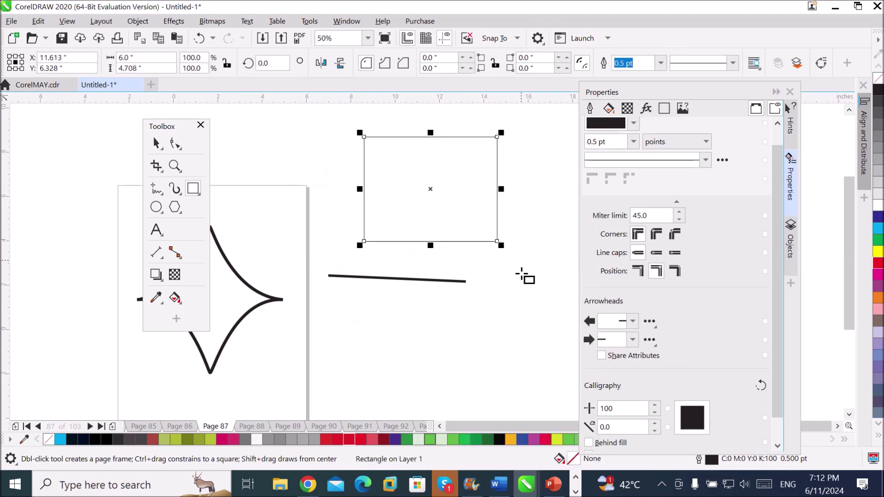
{"action": "left_click", "coordinate": [175, 144]}
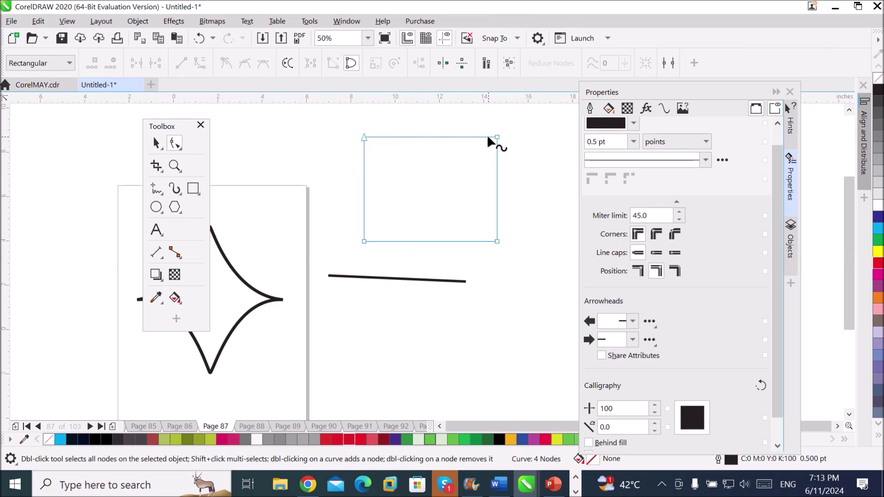
- Break the rectangle's outline apart at its bottom-right node
{"action": "left_click", "coordinate": [364, 139]}
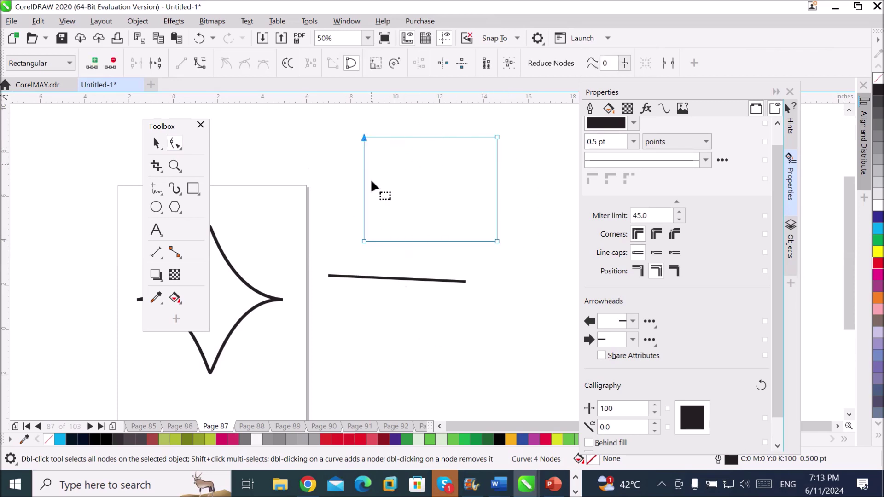
{"action": "left_click", "coordinate": [496, 242]}
{"action": "left_click", "coordinate": [155, 63]}
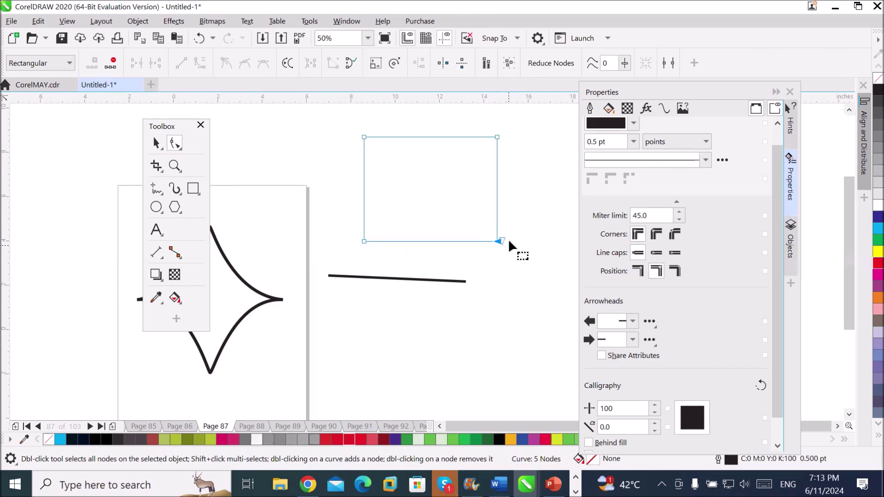
{"action": "scroll", "coordinate": [508, 237], "scroll_direction": "up", "scroll_amount": 5}
{"action": "scroll", "coordinate": [531, 233], "scroll_direction": "down", "scroll_amount": 2}
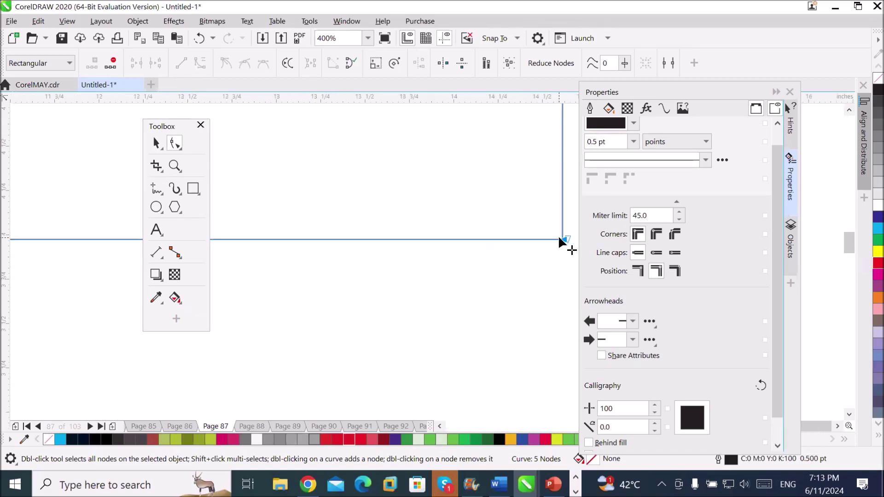
{"action": "scroll", "coordinate": [559, 238], "scroll_direction": "down", "scroll_amount": 1}
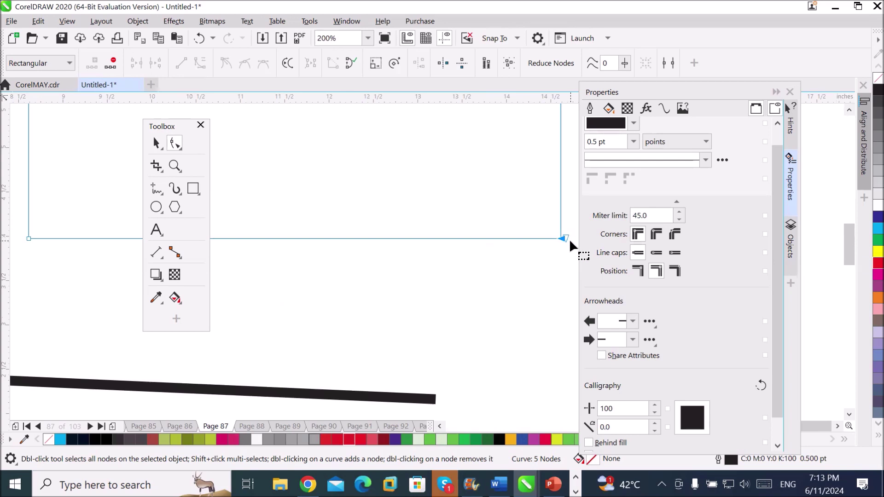
- Collapse the Properties docker and pull the right side's loose end up and outward
{"action": "left_click", "coordinate": [776, 92]}
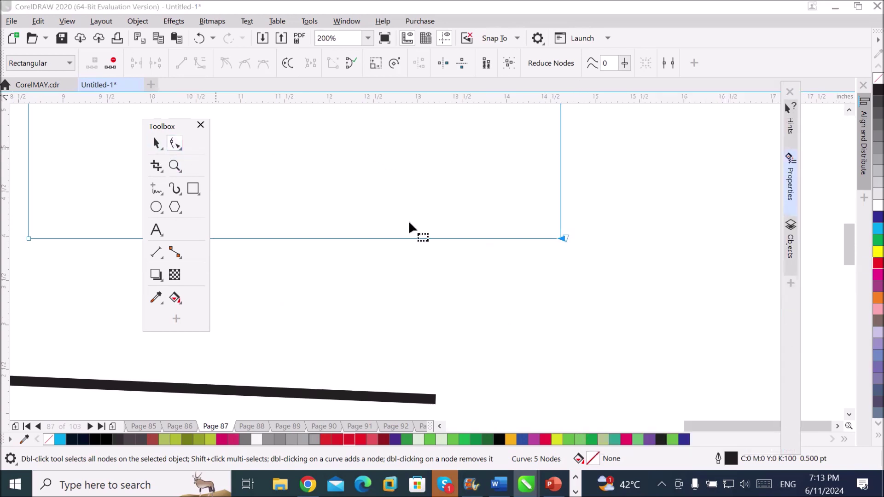
{"action": "left_click", "coordinate": [566, 237]}
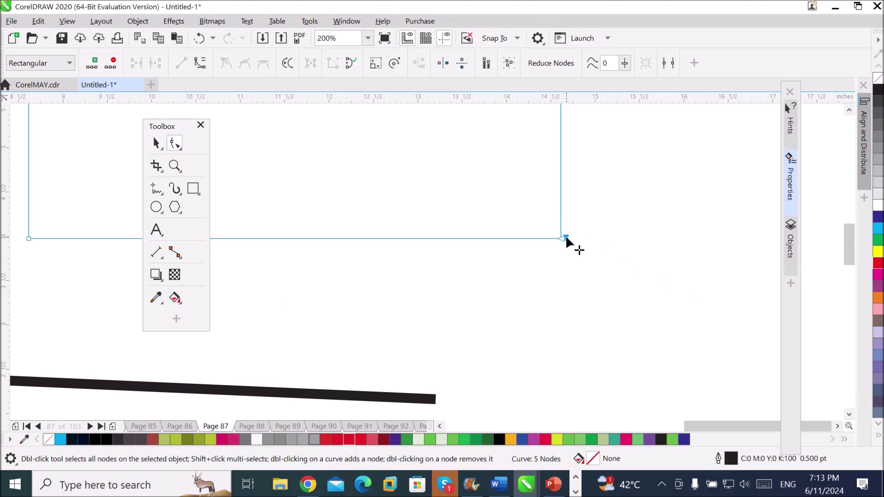
{"action": "left_click_drag", "start_coordinate": [566, 236], "coordinate": [592, 224]}
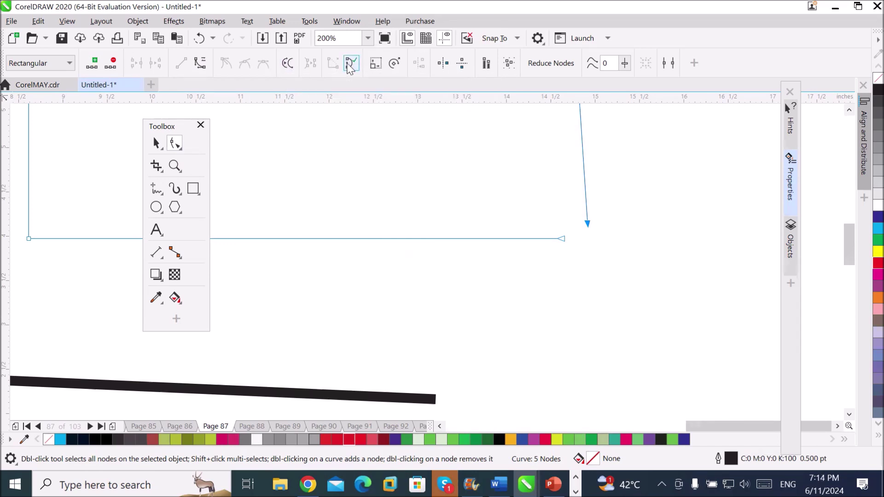
{"action": "left_click", "coordinate": [350, 65]}
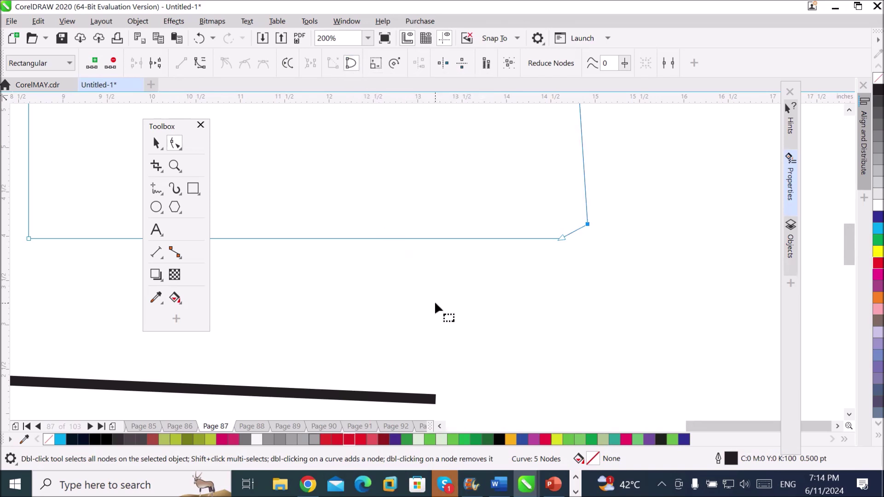
{"action": "key", "text": "ctrl+z"}
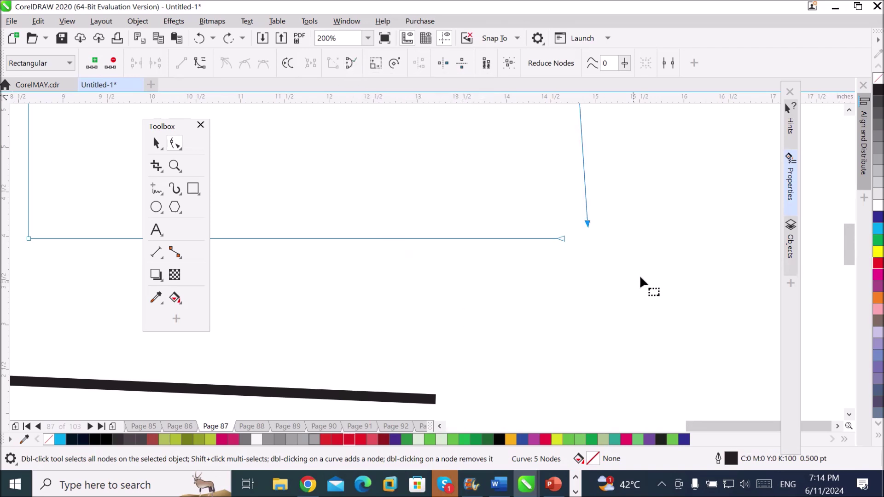
{"action": "scroll", "coordinate": [596, 194], "scroll_direction": "up", "scroll_amount": 4}
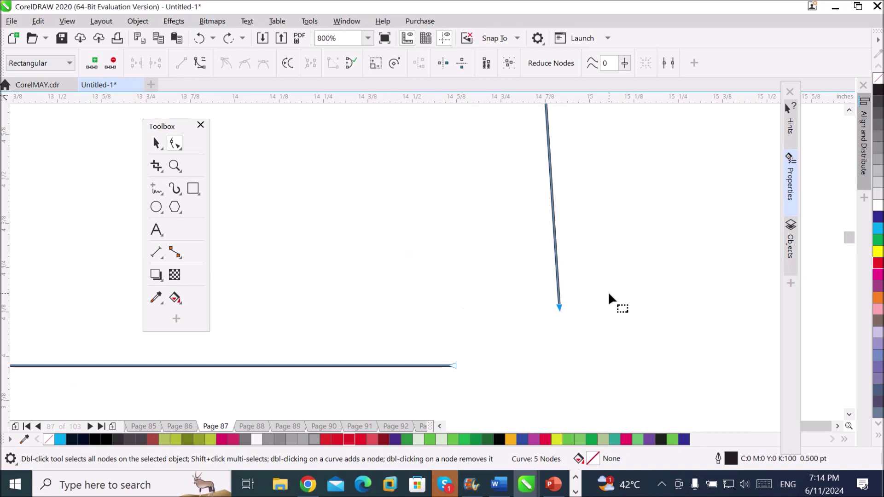
- Drag the right side's loose end back down beside the bottom edge's end, making that side vertical
{"action": "left_click_drag", "start_coordinate": [560, 306], "coordinate": [451, 361]}
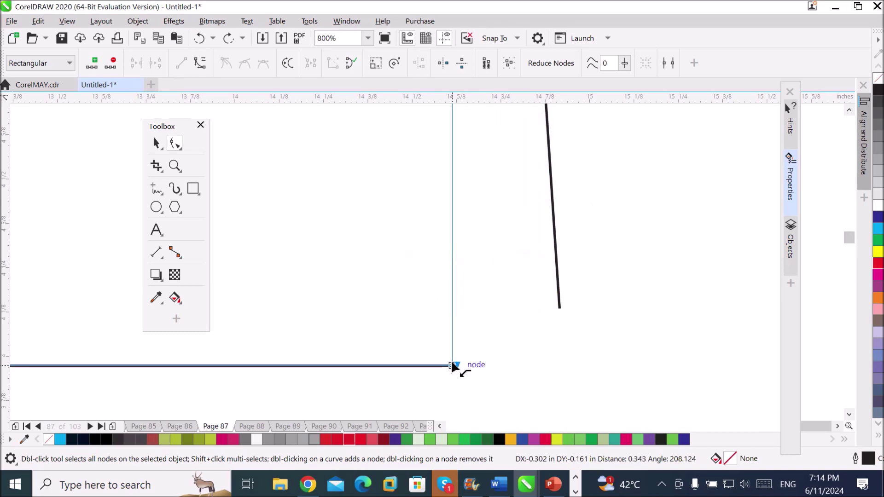
{"action": "left_click_drag", "start_coordinate": [452, 364], "coordinate": [470, 338]}
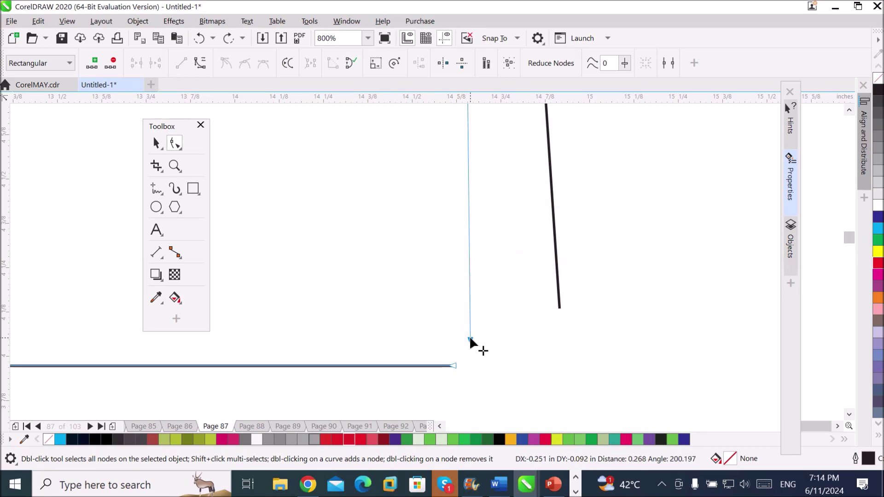
{"action": "left_click_drag", "start_coordinate": [470, 338], "coordinate": [451, 364]}
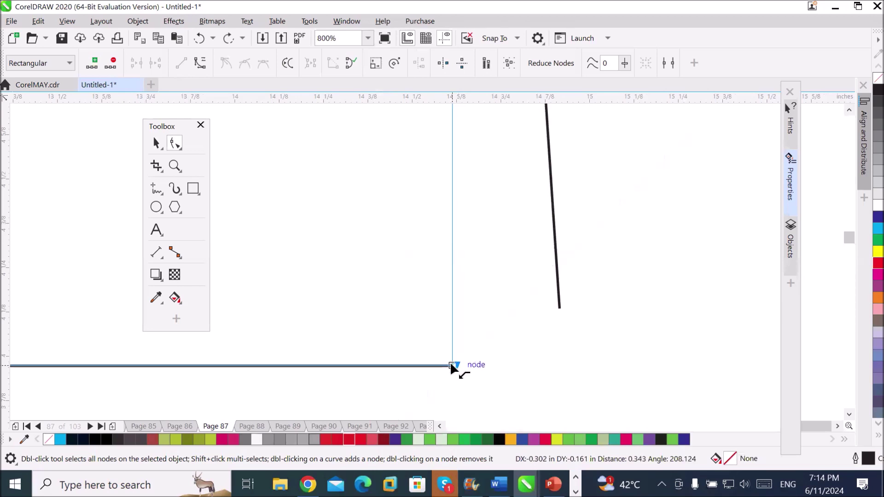
{"action": "left_click_drag", "start_coordinate": [450, 363], "coordinate": [450, 363]}
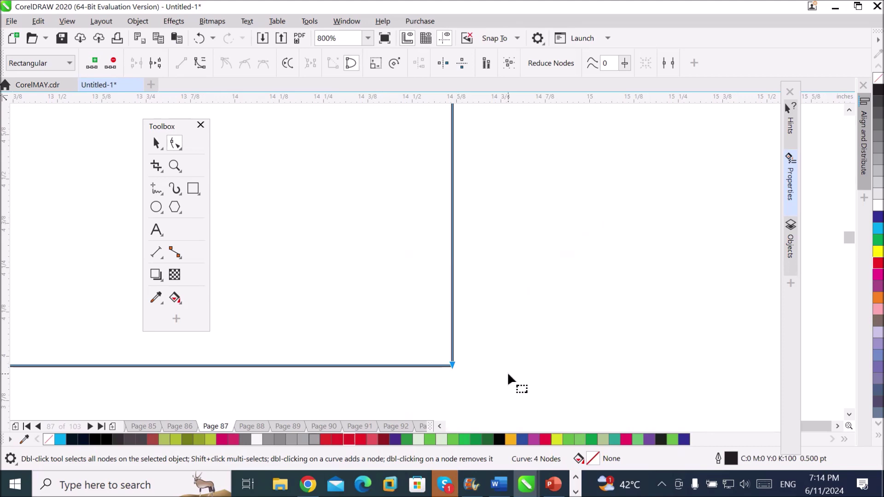
{"action": "key", "text": "ctrl+z"}
{"action": "left_click_drag", "start_coordinate": [559, 308], "coordinate": [463, 364]}
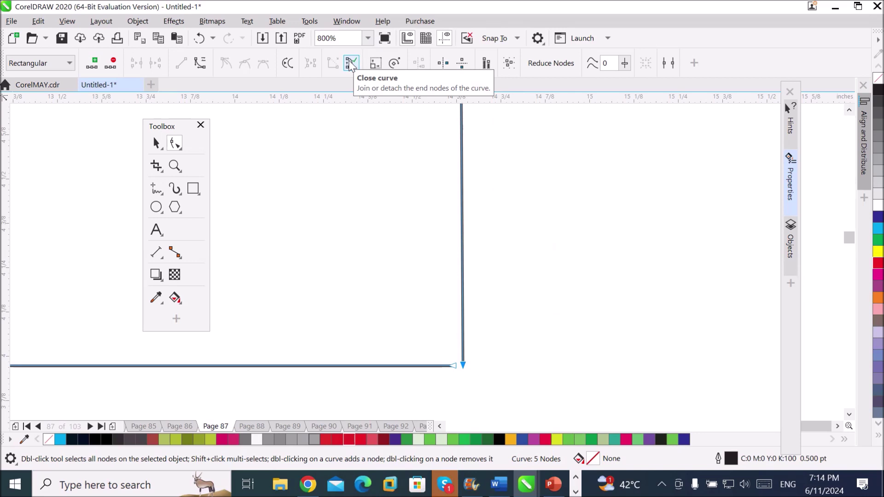
- Join the right side's end to the bottom edge's end and fill the closed shape red
{"action": "scroll", "coordinate": [466, 363], "scroll_direction": "up", "scroll_amount": 4}
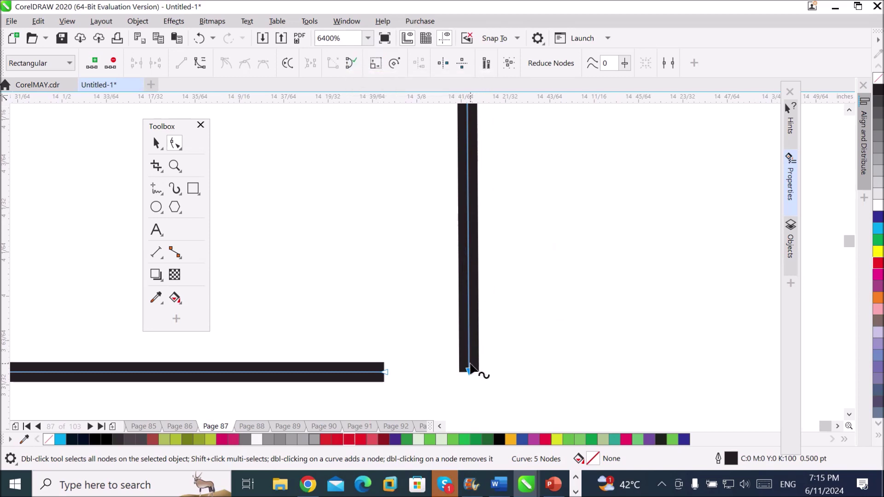
{"action": "left_click_drag", "start_coordinate": [470, 371], "coordinate": [386, 371]}
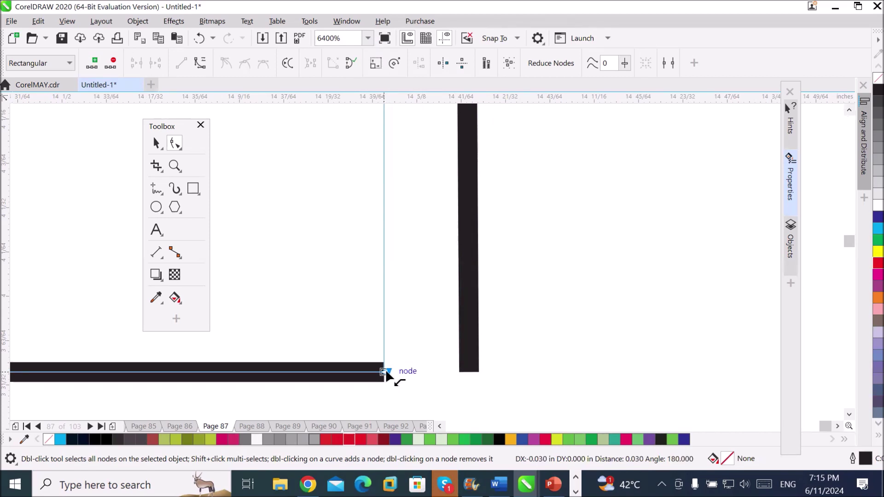
{"action": "left_click_drag", "start_coordinate": [386, 370], "coordinate": [385, 370]}
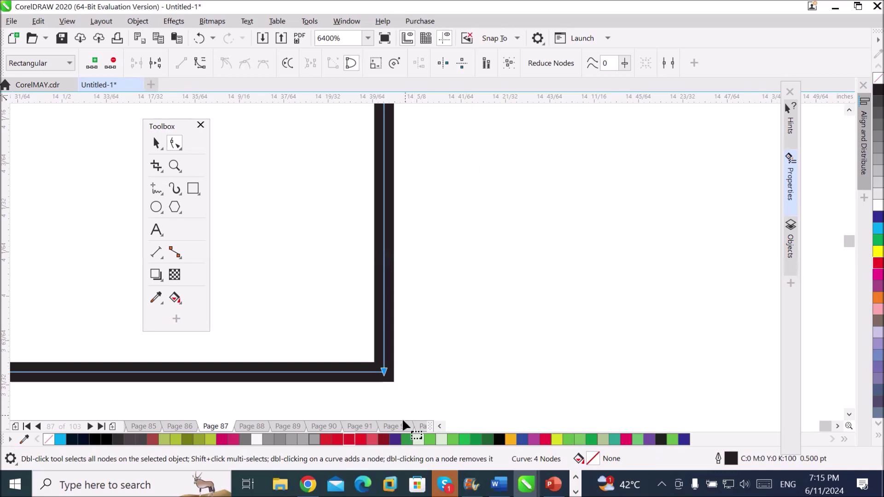
{"action": "left_click", "coordinate": [361, 440]}
{"action": "left_click", "coordinate": [361, 442]}
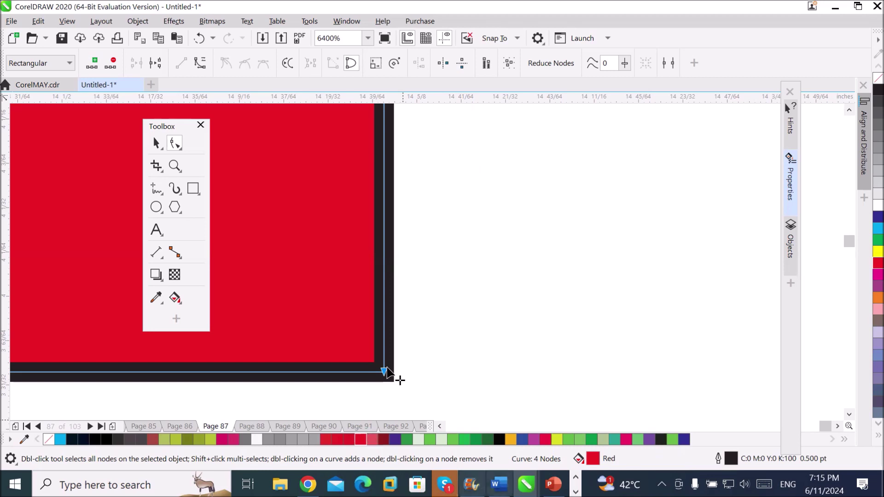
- Break the outline open again at the bottom-right corner, removing the red fill
{"action": "left_click", "coordinate": [160, 65]}
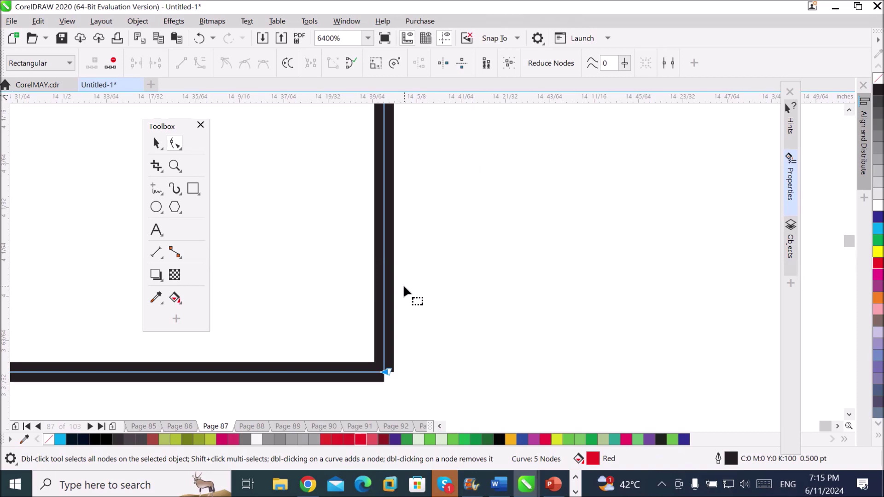
{"action": "key", "text": "ctrl+z"}
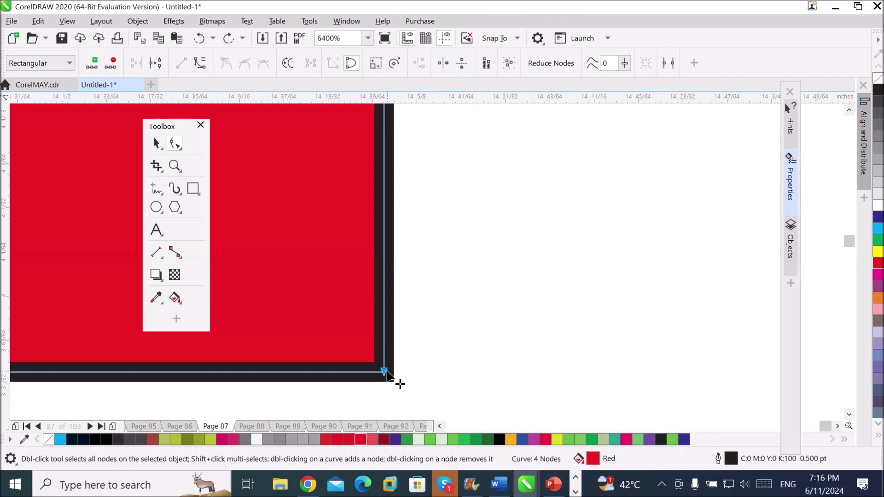
{"action": "left_click", "coordinate": [156, 63]}
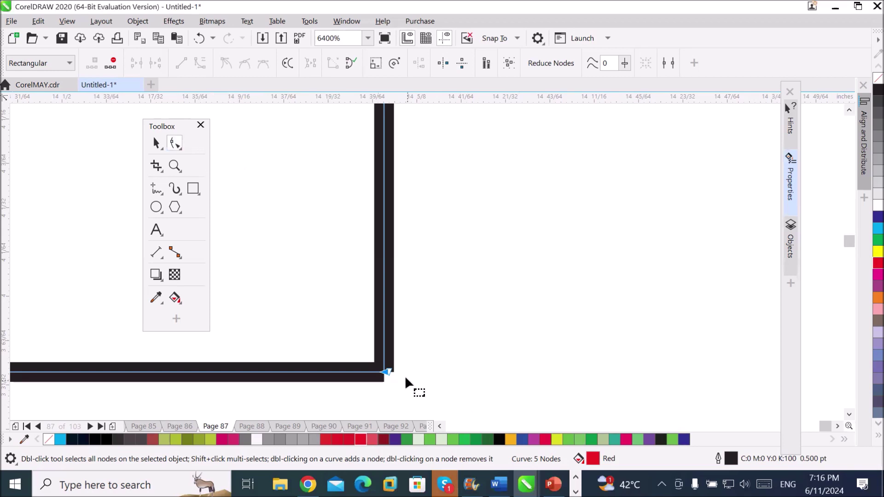
- Swing the loose end into a diagonal, extend the bottom edge rightward, and reopen outline properties
{"action": "scroll", "coordinate": [415, 369], "scroll_direction": "down", "scroll_amount": 7}
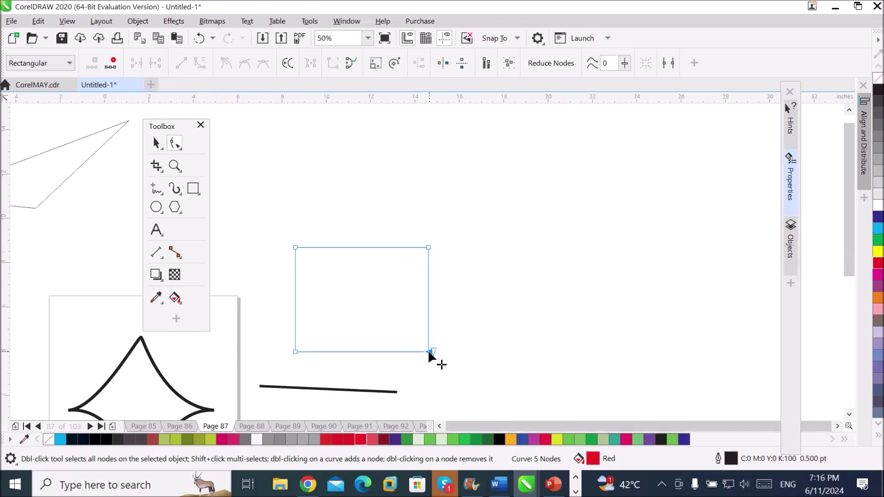
{"action": "scroll", "coordinate": [430, 366], "scroll_direction": "up", "scroll_amount": 1}
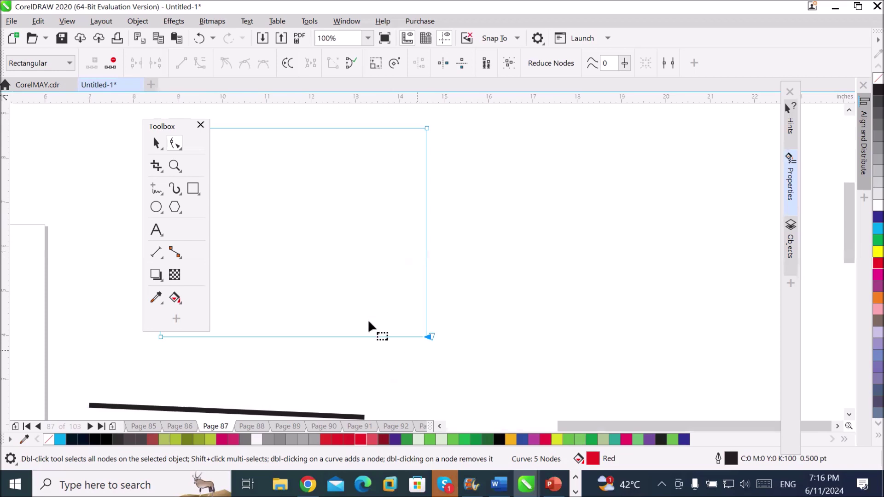
{"action": "left_click_drag", "start_coordinate": [172, 128], "coordinate": [37, 115]}
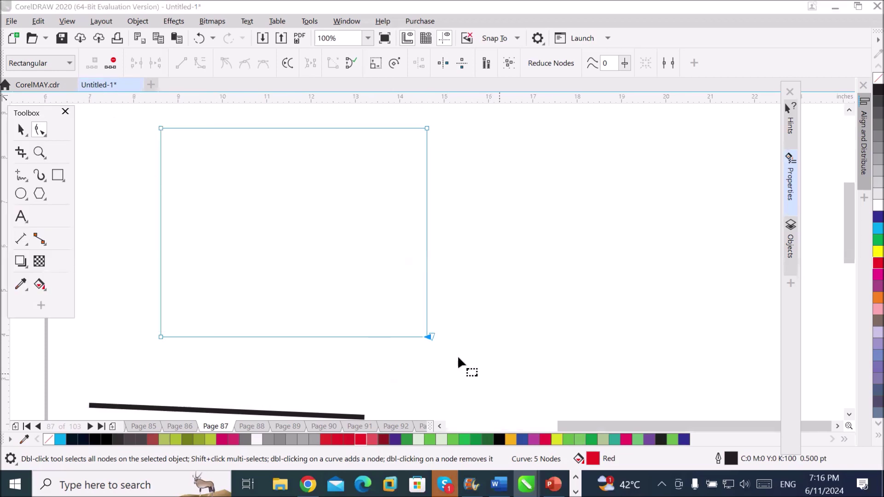
{"action": "left_click_drag", "start_coordinate": [433, 333], "coordinate": [170, 330]}
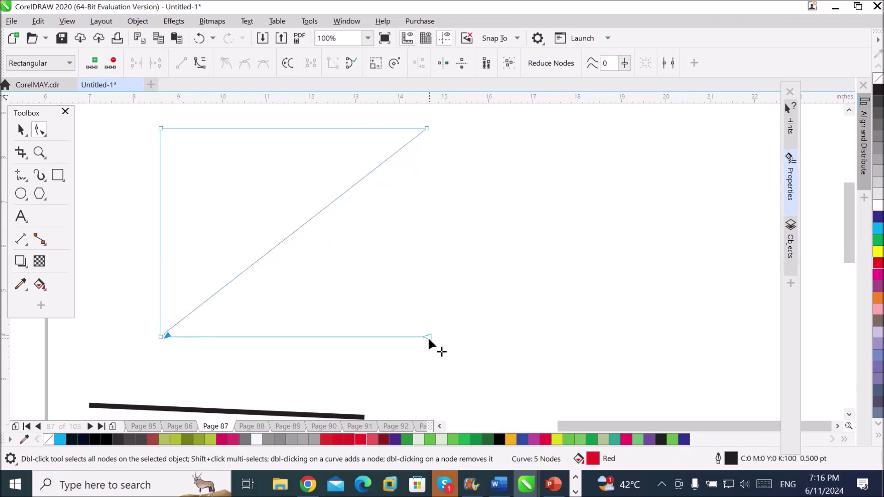
{"action": "left_click_drag", "start_coordinate": [429, 340], "coordinate": [519, 342]}
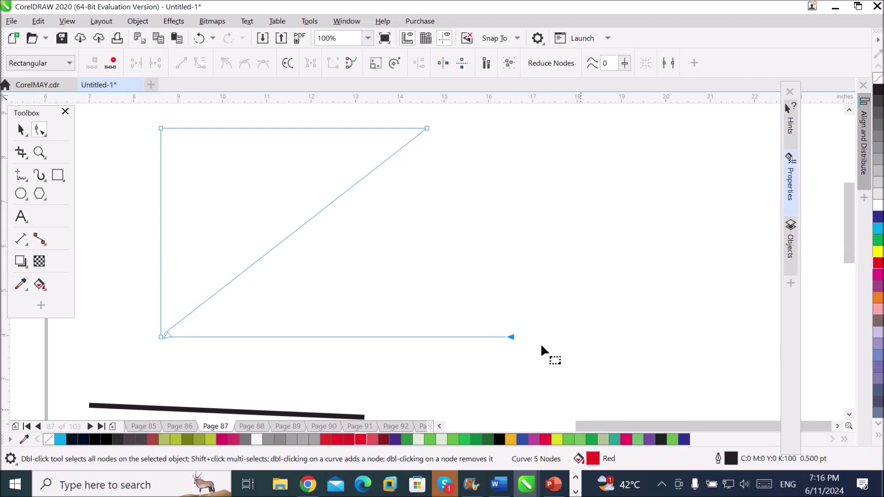
{"action": "left_click_drag", "start_coordinate": [865, 307], "coordinate": [791, 184]}
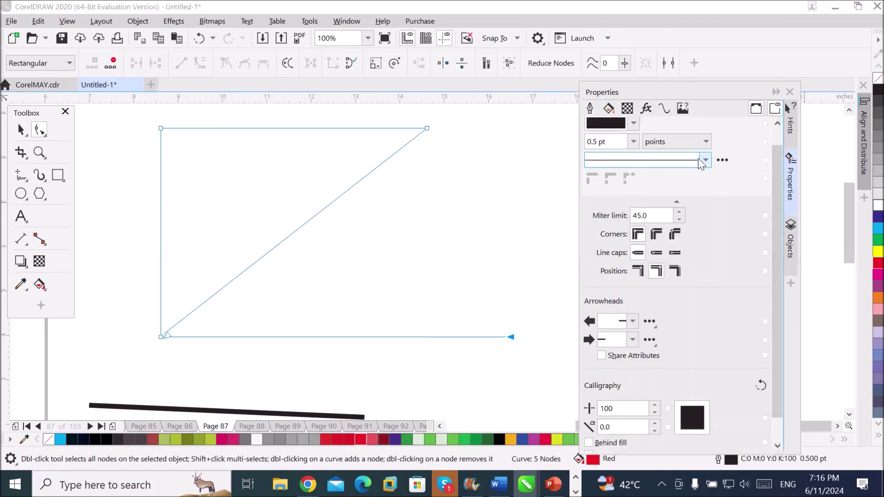
- Set the outline width to 8.0 pt and drag the end nodes into a triangle
{"action": "left_click", "coordinate": [634, 142]}
{"action": "left_click", "coordinate": [623, 242]}
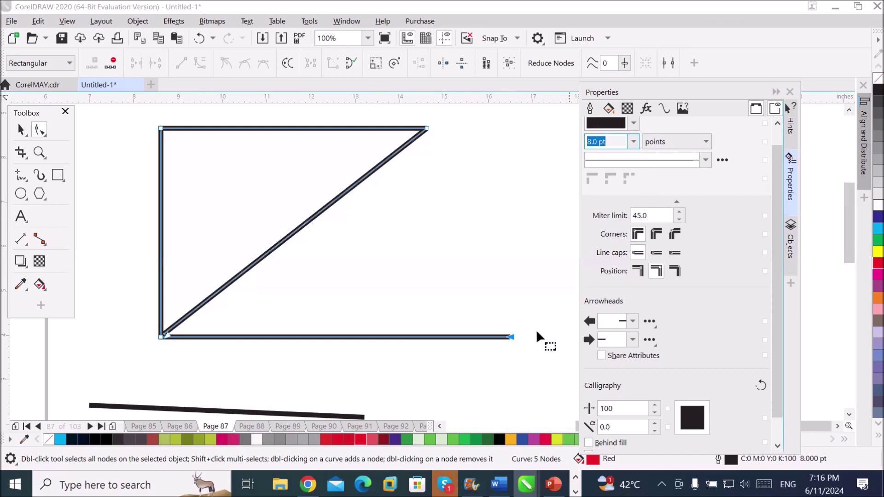
{"action": "left_click_drag", "start_coordinate": [513, 341], "coordinate": [258, 144]}
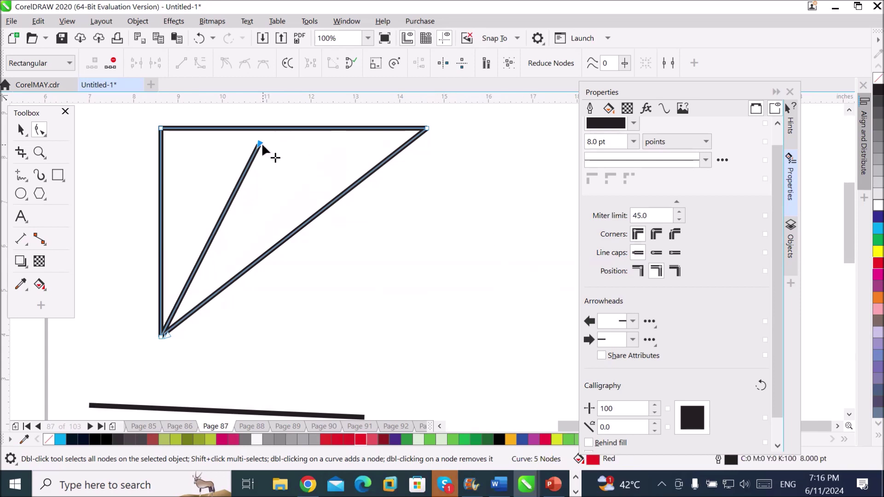
{"action": "left_click_drag", "start_coordinate": [259, 143], "coordinate": [247, 333]}
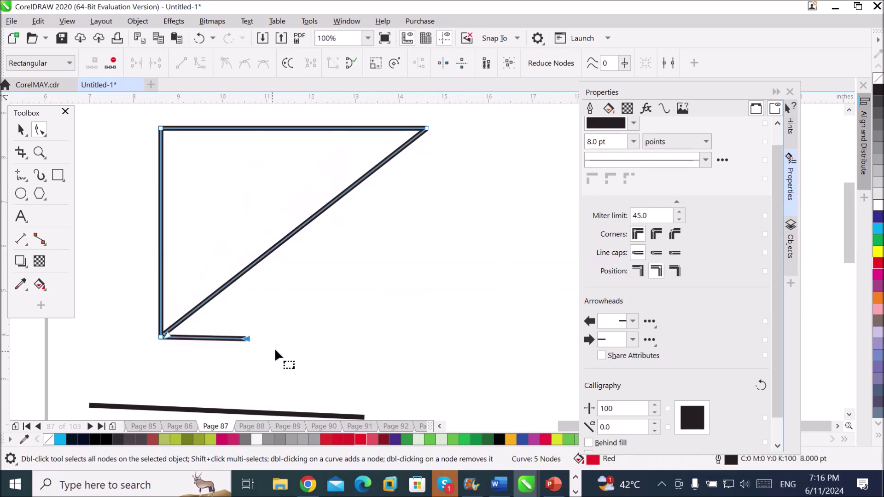
{"action": "left_click", "coordinate": [165, 335]}
{"action": "left_click_drag", "start_coordinate": [164, 336], "coordinate": [199, 230]}
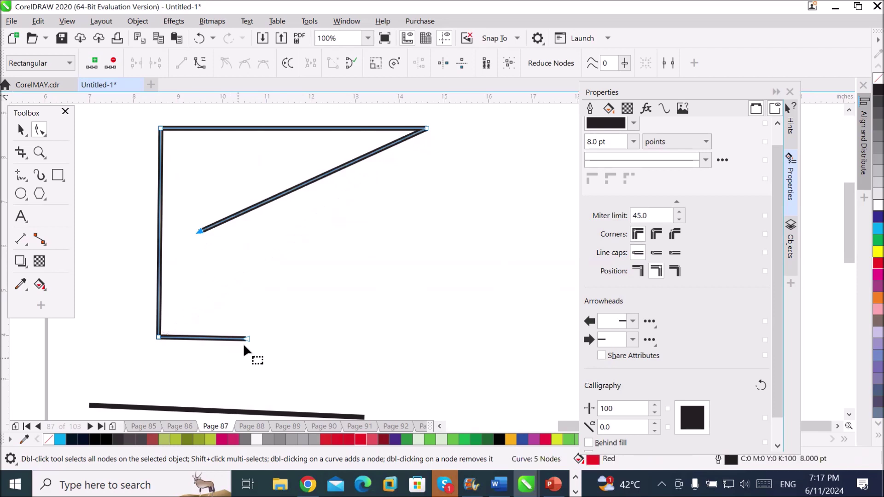
- Swing the bottom line up parallel to the diagonal and extend the inner diagonal down-left
{"action": "left_click", "coordinate": [249, 341]}
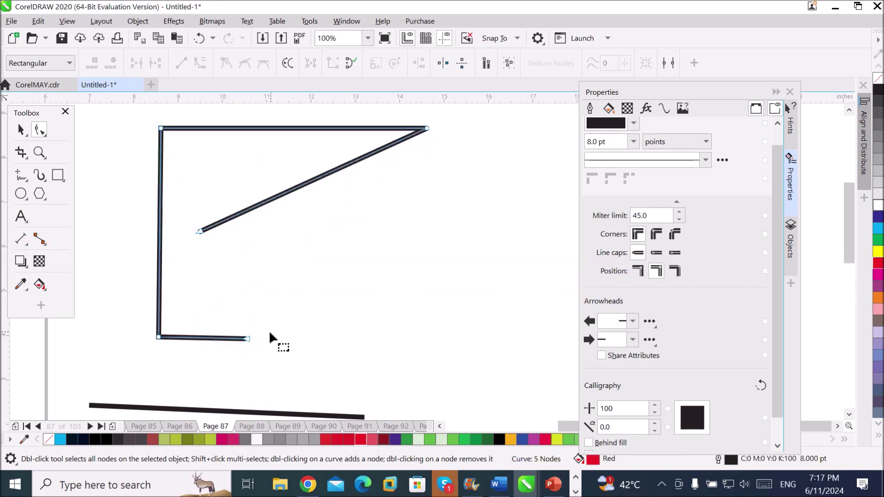
{"action": "left_click", "coordinate": [250, 339]}
{"action": "key", "text": "Delete"}
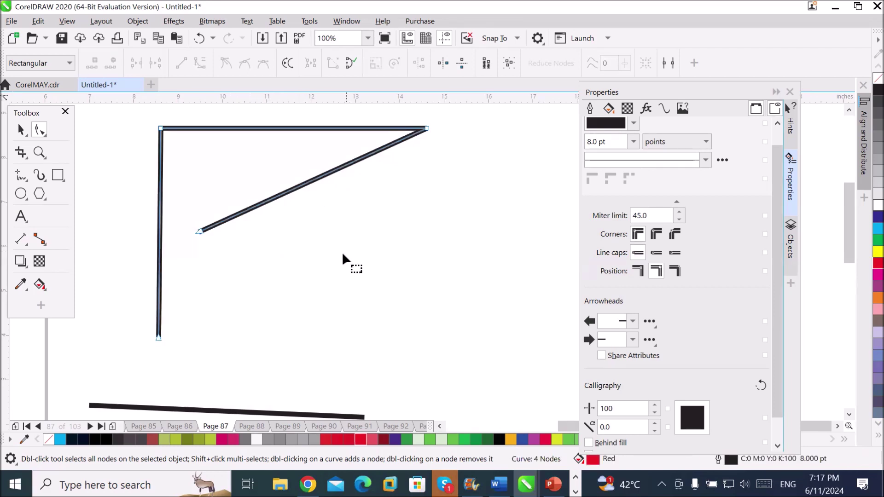
{"action": "key", "text": "ctrl+z"}
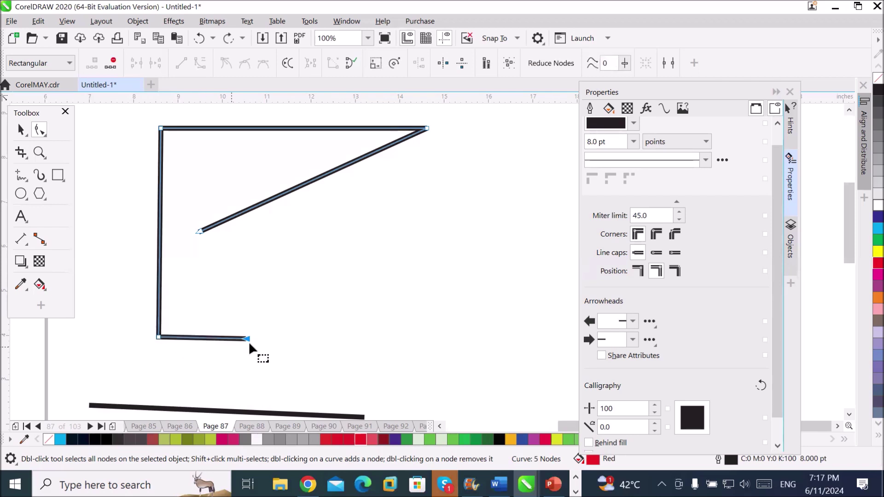
{"action": "left_click_drag", "start_coordinate": [248, 339], "coordinate": [448, 159]}
{"action": "key", "text": "Escape"}
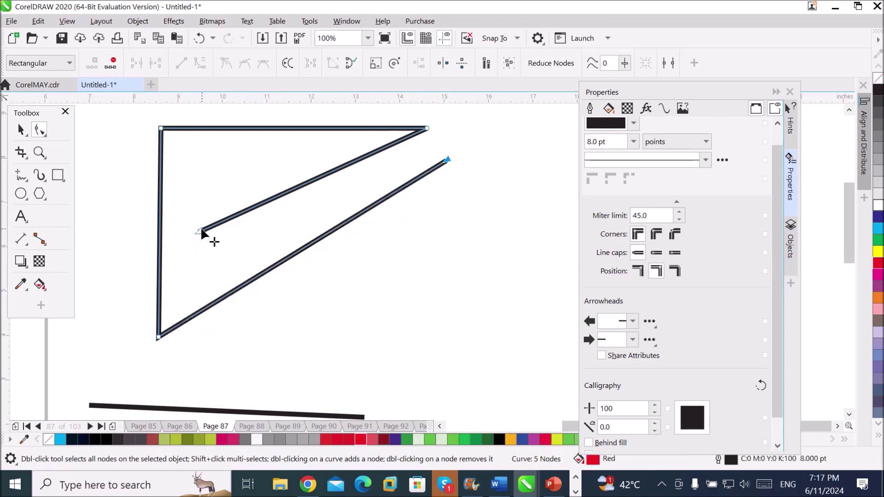
{"action": "left_click_drag", "start_coordinate": [199, 229], "coordinate": [188, 281]}
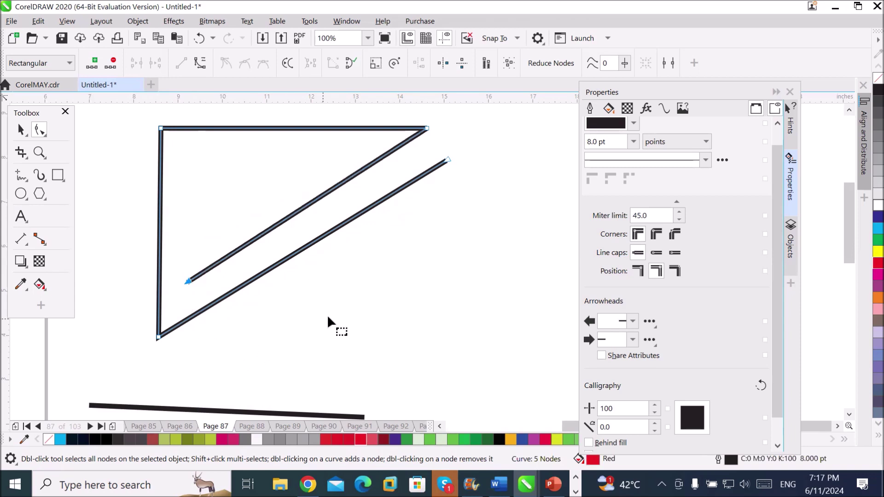
{"action": "left_click", "coordinate": [347, 311]}
{"action": "scroll", "coordinate": [432, 312], "scroll_direction": "down", "scroll_amount": 1}
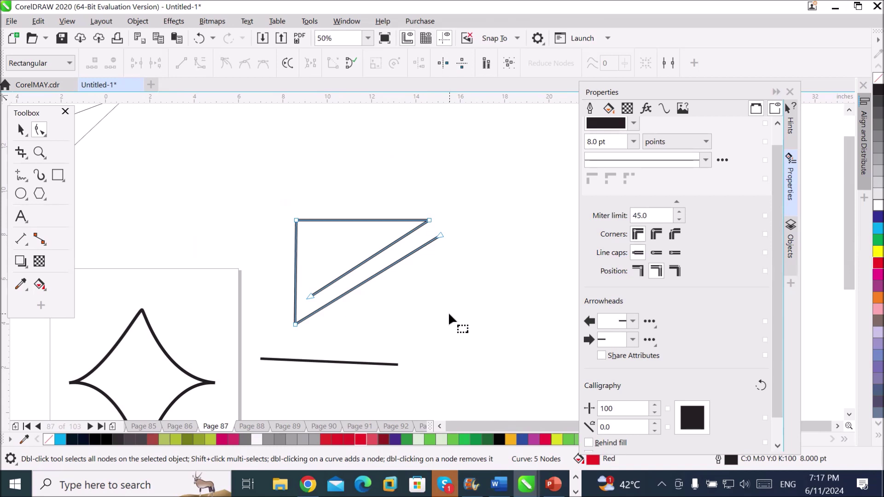
- Mirror a copy of the triangle sideways to its right
{"action": "scroll", "coordinate": [461, 177], "scroll_direction": "down", "scroll_amount": 3}
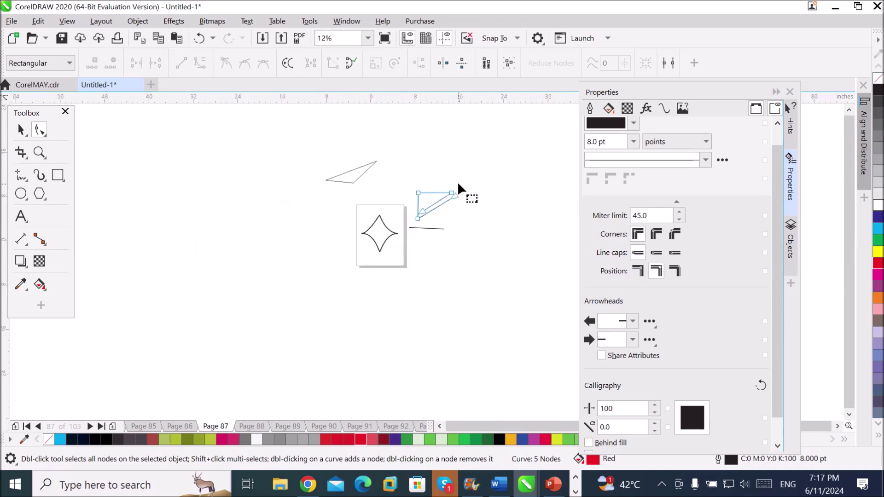
{"action": "scroll", "coordinate": [521, 184], "scroll_direction": "up", "scroll_amount": 2}
{"action": "left_click", "coordinate": [21, 130]}
{"action": "left_click", "coordinate": [328, 233]}
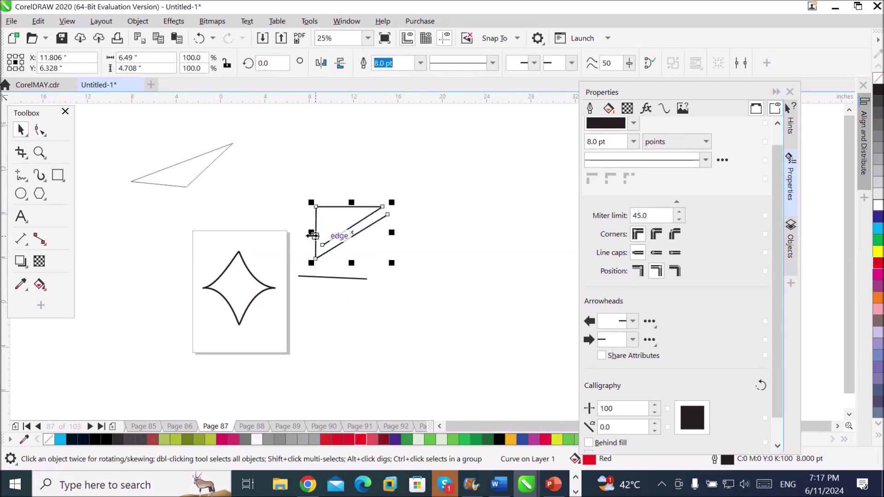
{"action": "left_click_drag", "start_coordinate": [313, 235], "coordinate": [465, 233]}
{"action": "left_click", "coordinate": [440, 300]}
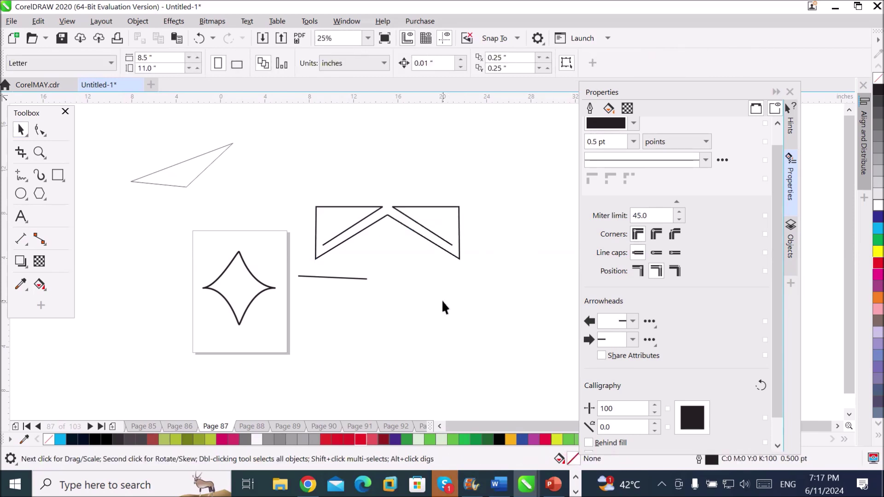
- Mirror-copy both triangles vertically to form the bow tie
{"action": "left_click_drag", "start_coordinate": [297, 191], "coordinate": [495, 276]}
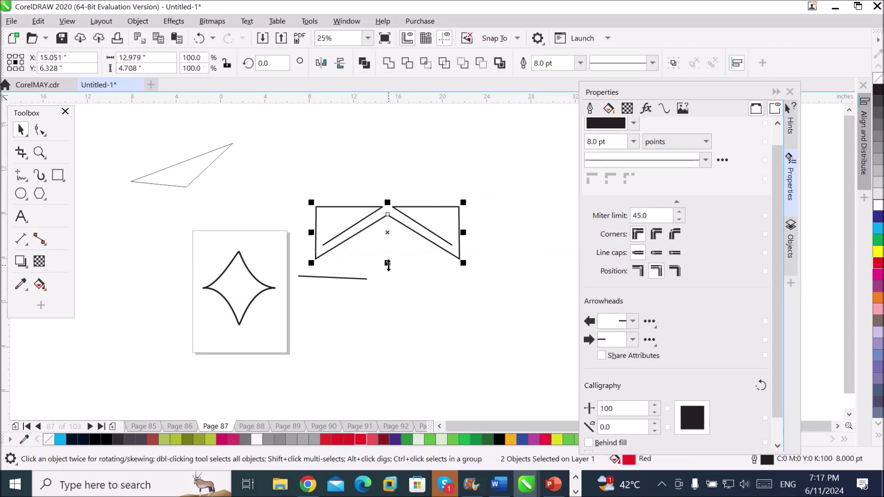
{"action": "left_click_drag", "start_coordinate": [388, 264], "coordinate": [405, 165]}
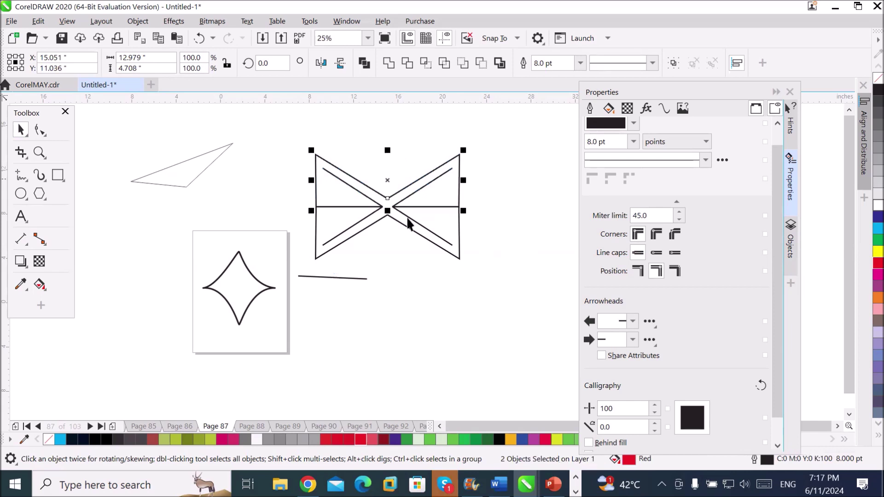
{"action": "left_click", "coordinate": [409, 296]}
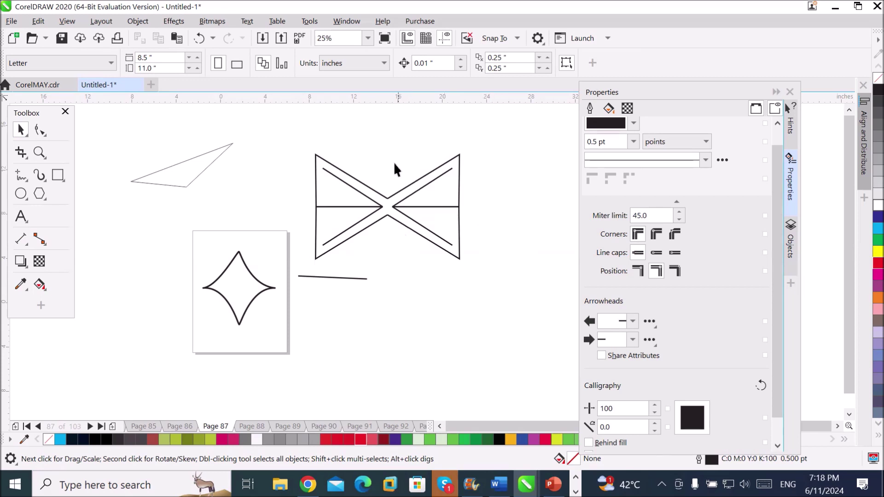
{"action": "left_click_drag", "start_coordinate": [380, 150], "coordinate": [493, 281]}
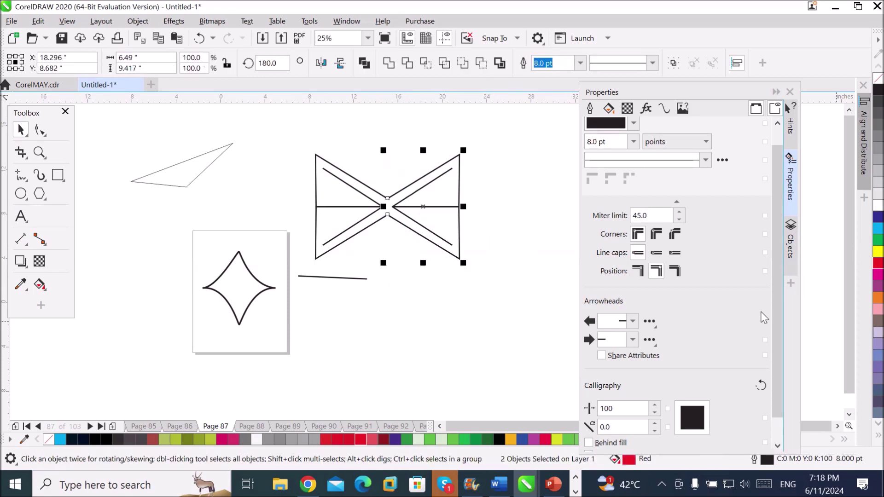
- Give the bow tie's right half a red outline and move the short line up-left
{"action": "right_click", "coordinate": [866, 266]}
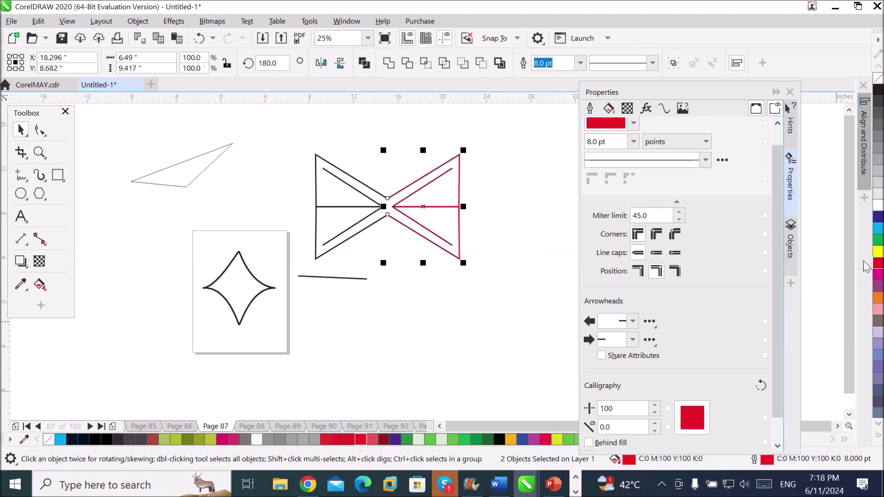
{"action": "left_click", "coordinate": [473, 323]}
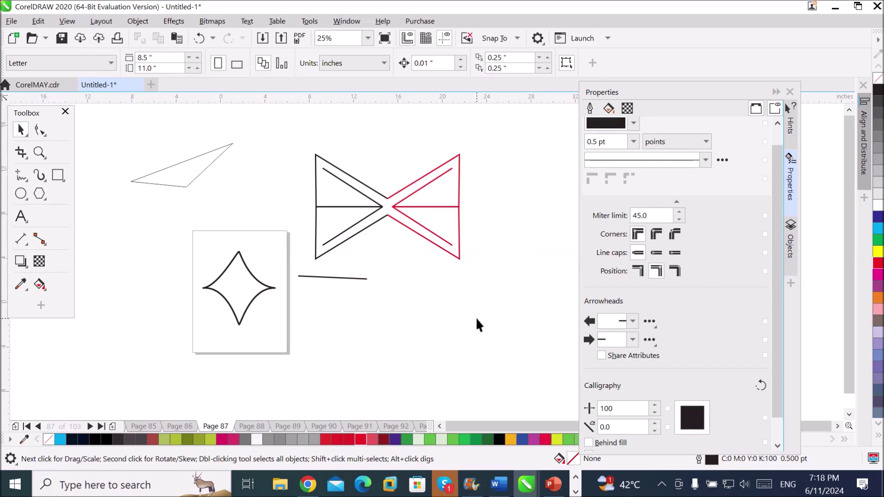
{"action": "left_click_drag", "start_coordinate": [322, 275], "coordinate": [159, 228]}
- Mirror a copy of the whole bow tie directly beneath it
{"action": "left_click_drag", "start_coordinate": [297, 133], "coordinate": [485, 282]}
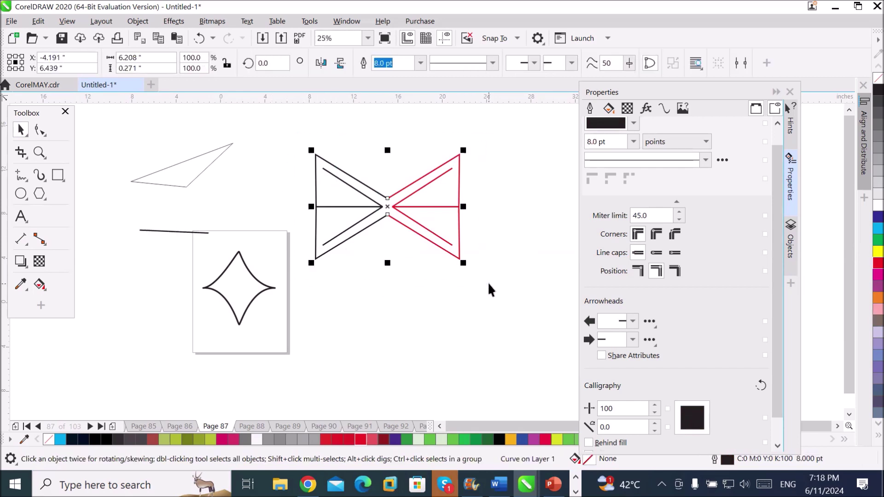
{"action": "left_click_drag", "start_coordinate": [386, 148], "coordinate": [388, 302]}
{"action": "left_click", "coordinate": [480, 280]}
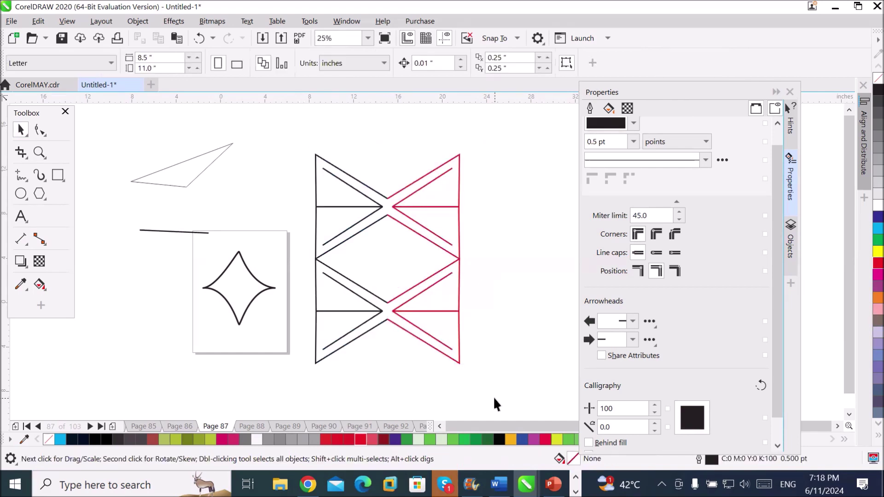
- Type the person's name in the pattern's middle and enlarge it across the bow ties
{"action": "left_click", "coordinate": [21, 216]}
{"action": "left_click", "coordinate": [348, 258]}
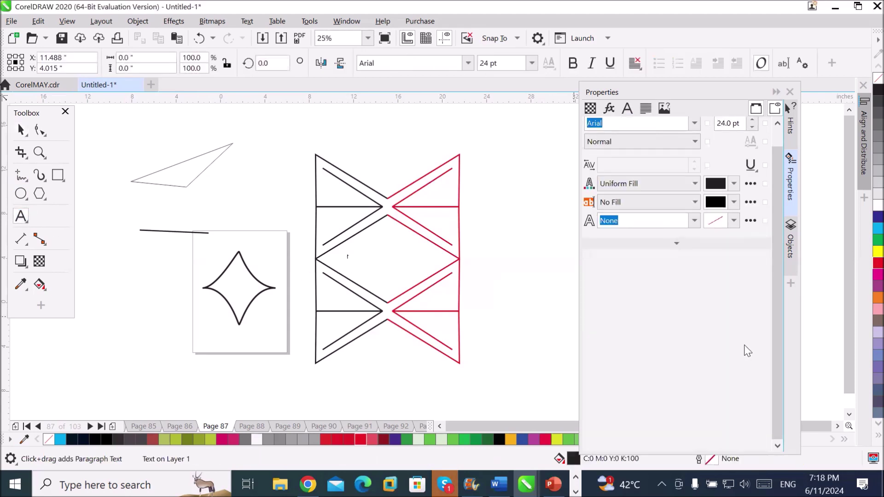
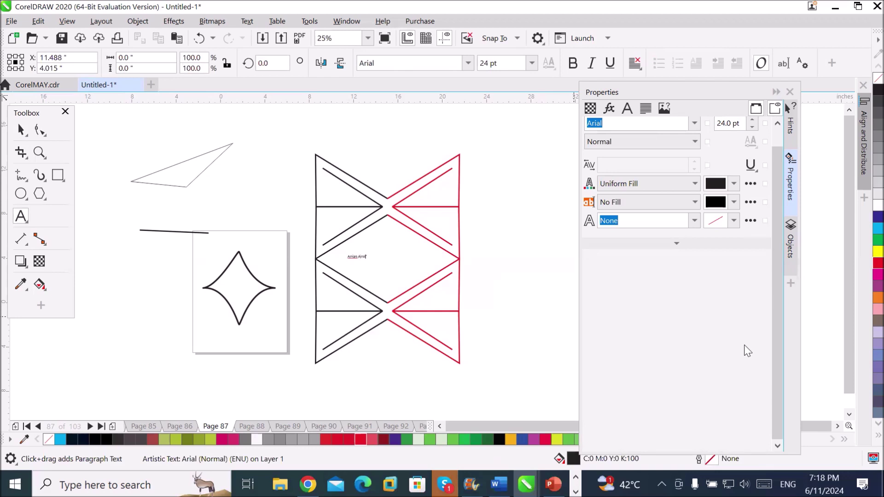
{"action": "left_click", "coordinate": [21, 130]}
{"action": "left_click_drag", "start_coordinate": [174, 168], "coordinate": [411, 265]}
{"action": "left_click", "coordinate": [485, 283]}
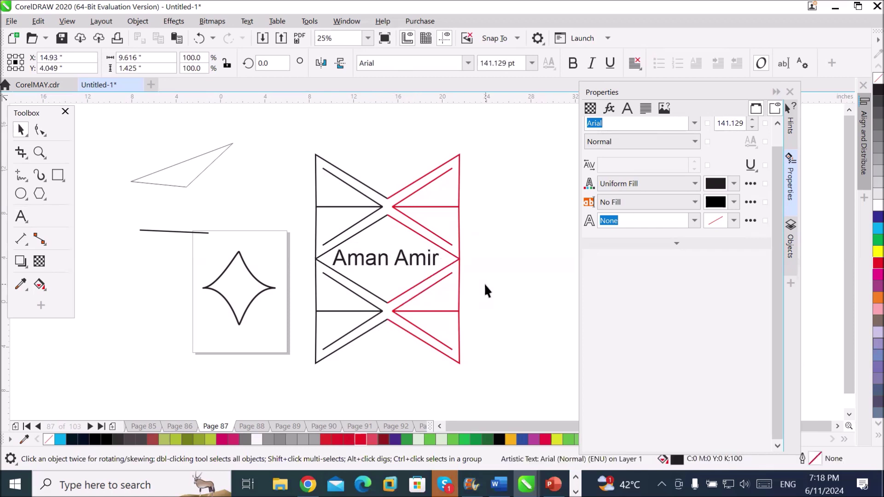
- Set the name text's font to Badang
{"action": "left_click", "coordinate": [397, 261]}
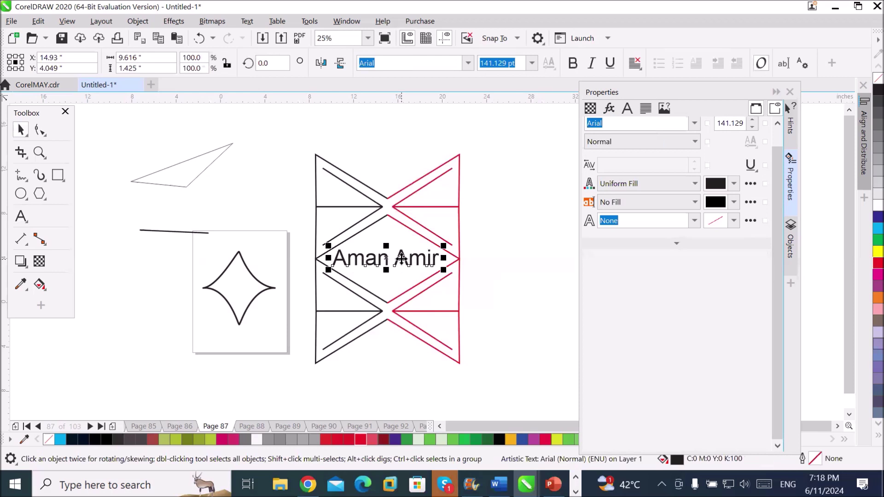
{"action": "left_click", "coordinate": [468, 63]}
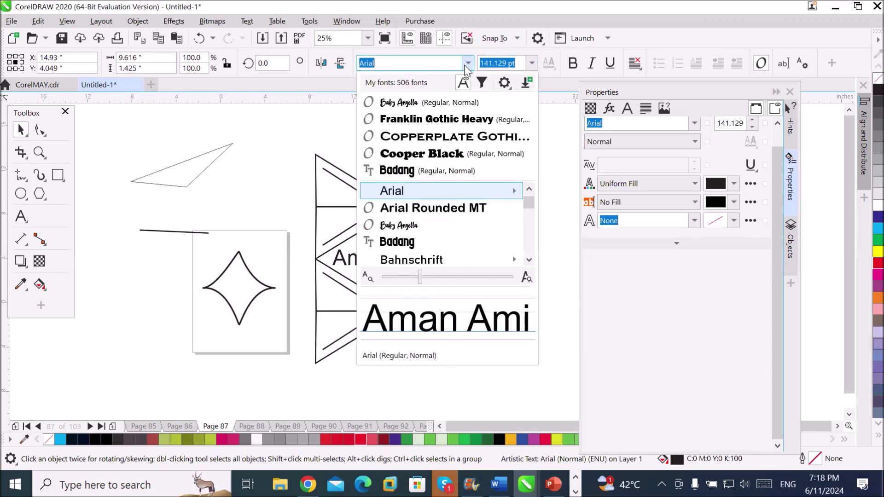
{"action": "left_click", "coordinate": [454, 179]}
{"action": "left_click", "coordinate": [506, 271]}
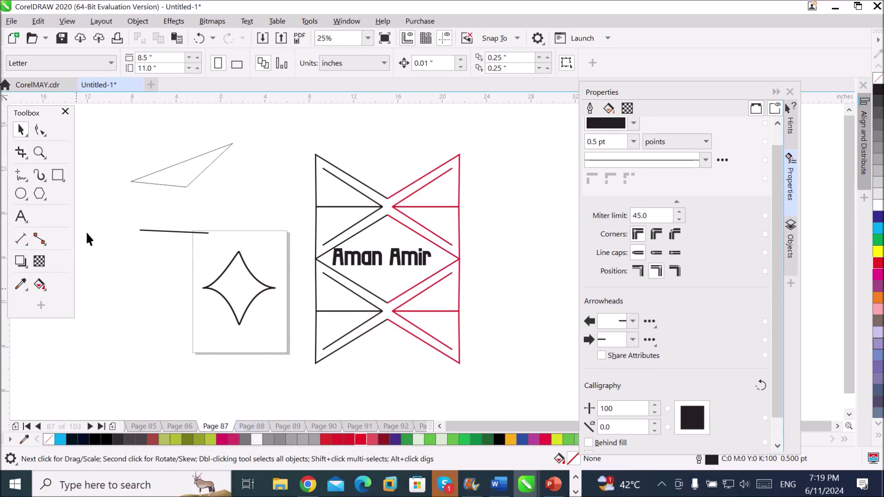
- Draw a tall ellipse on Page 88 and convert it to curves
{"action": "left_click", "coordinate": [20, 194]}
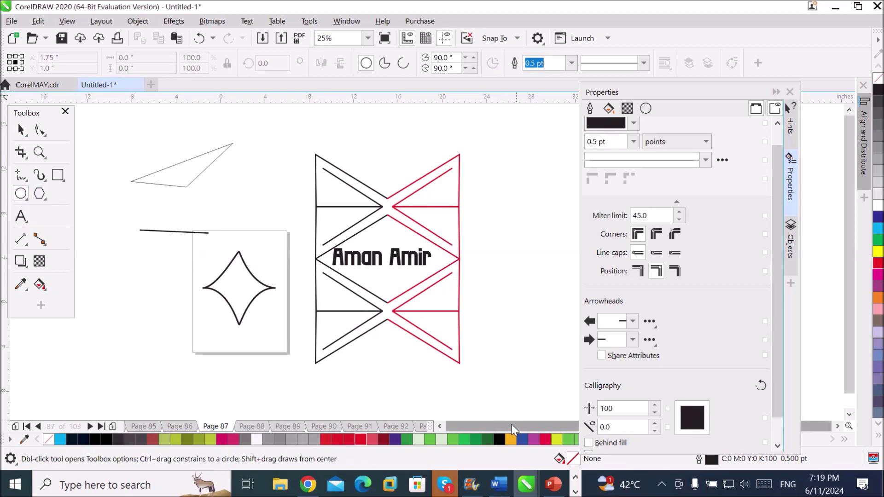
{"action": "left_click", "coordinate": [244, 430]}
{"action": "scroll", "coordinate": [204, 307], "scroll_direction": "up", "scroll_amount": 2}
{"action": "scroll", "coordinate": [203, 310], "scroll_direction": "down", "scroll_amount": 1}
{"action": "left_click_drag", "start_coordinate": [213, 189], "coordinate": [349, 362]}
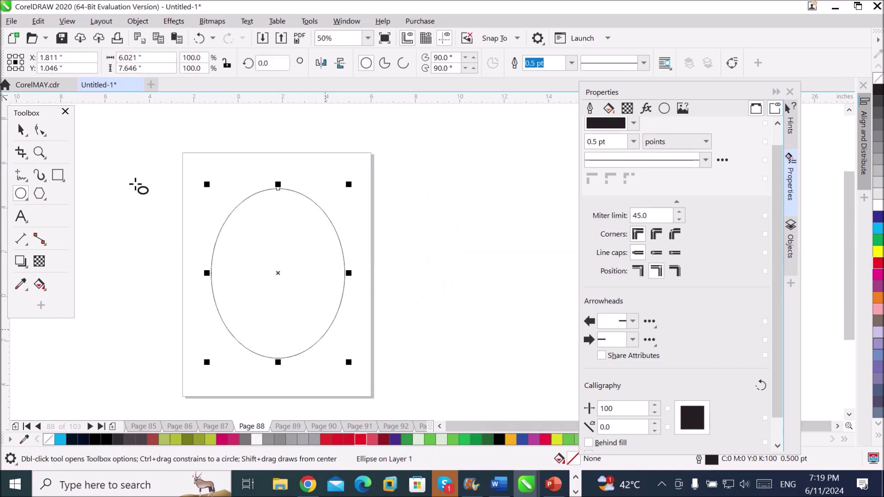
{"action": "left_click", "coordinate": [39, 130]}
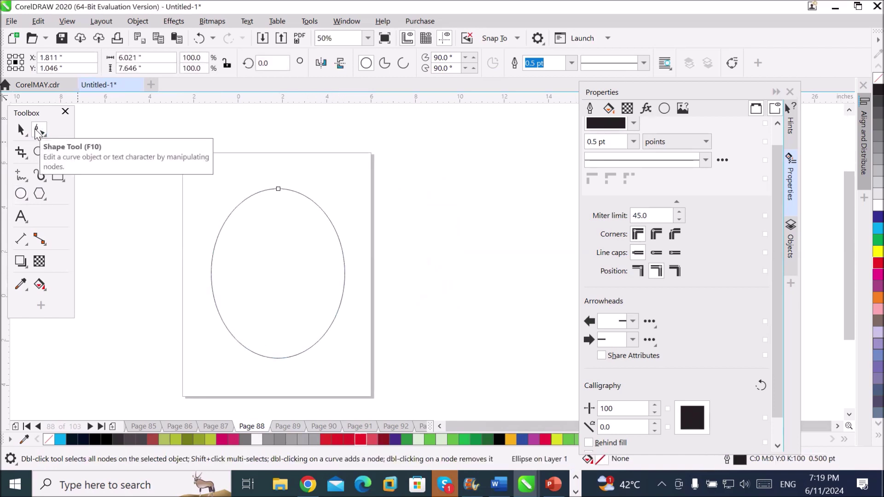
{"action": "right_click", "coordinate": [260, 223]}
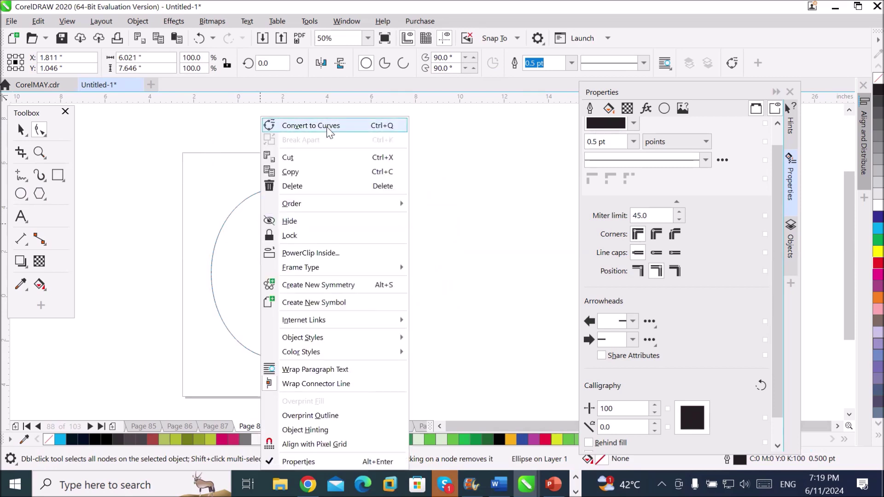
{"action": "left_click", "coordinate": [327, 130]}
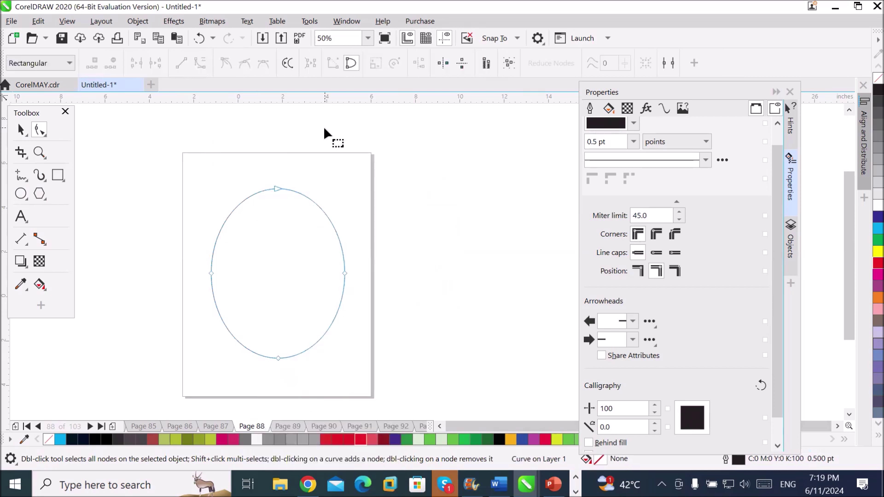
{"action": "left_click", "coordinate": [343, 262]}
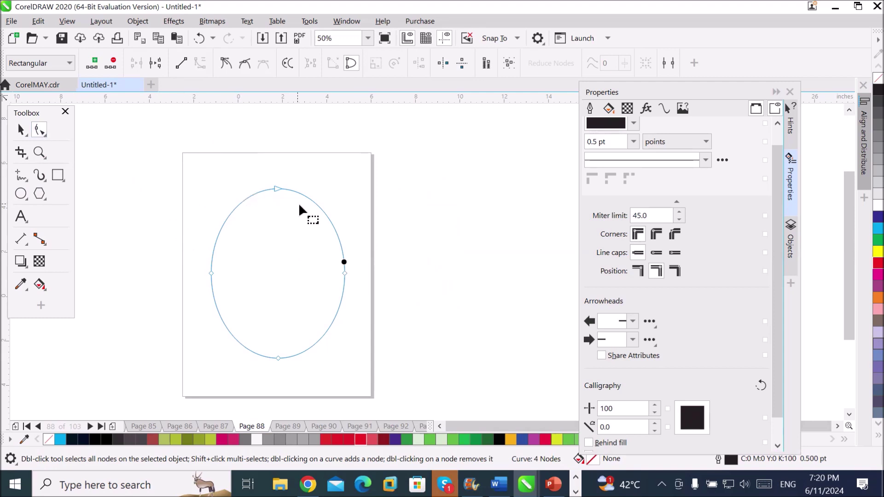
- Add two nodes on the ellipse's upper-left and upper-right arc
{"action": "left_click", "coordinate": [276, 189]}
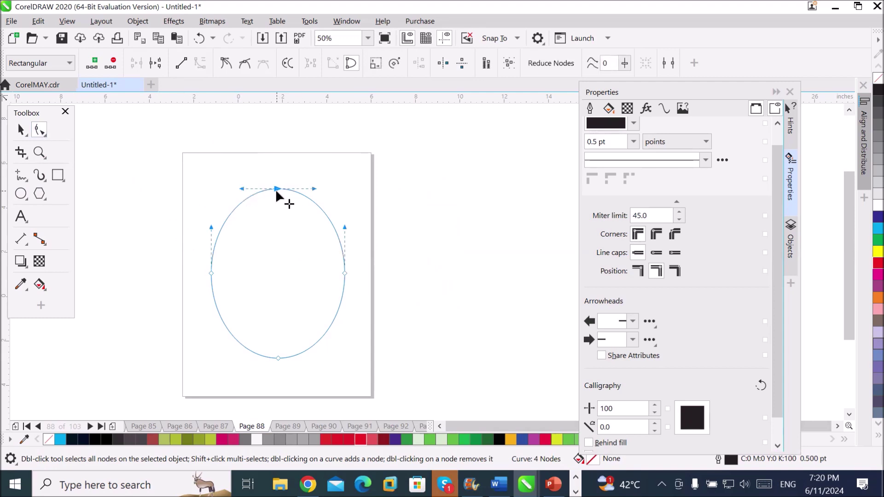
{"action": "left_click", "coordinate": [345, 273]}
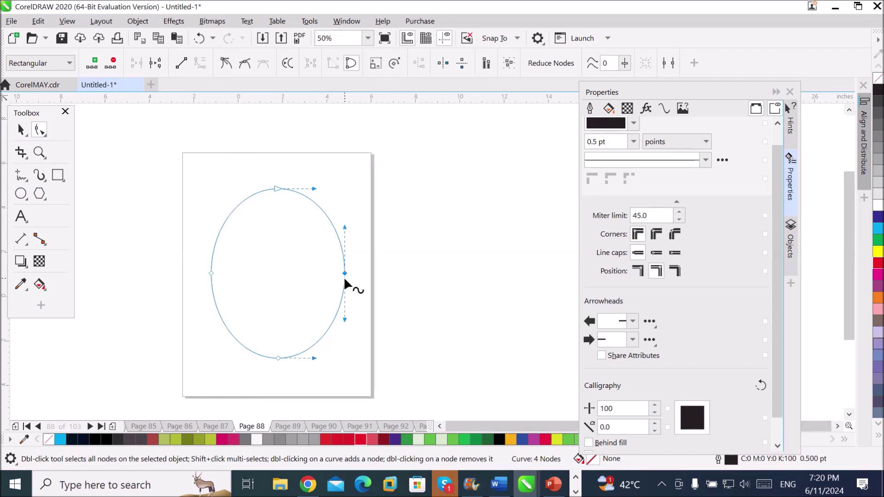
{"action": "left_click", "coordinate": [211, 269]}
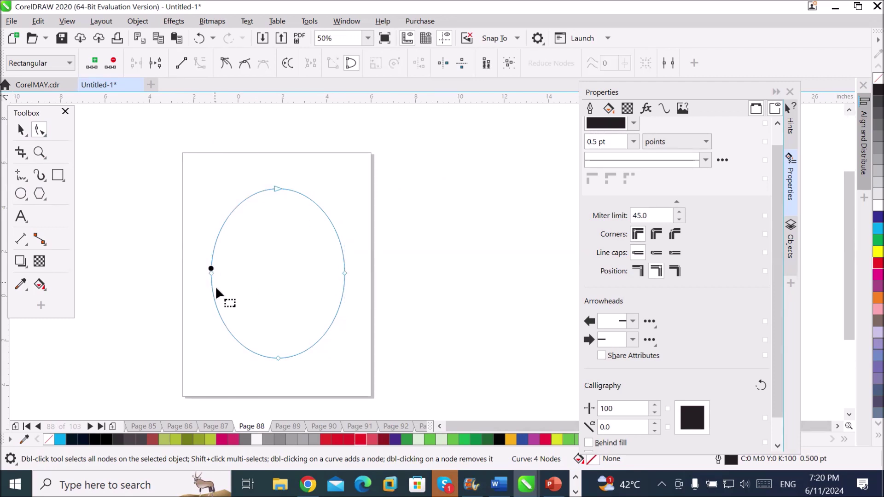
{"action": "left_click", "coordinate": [233, 212]}
{"action": "left_click", "coordinate": [93, 64]}
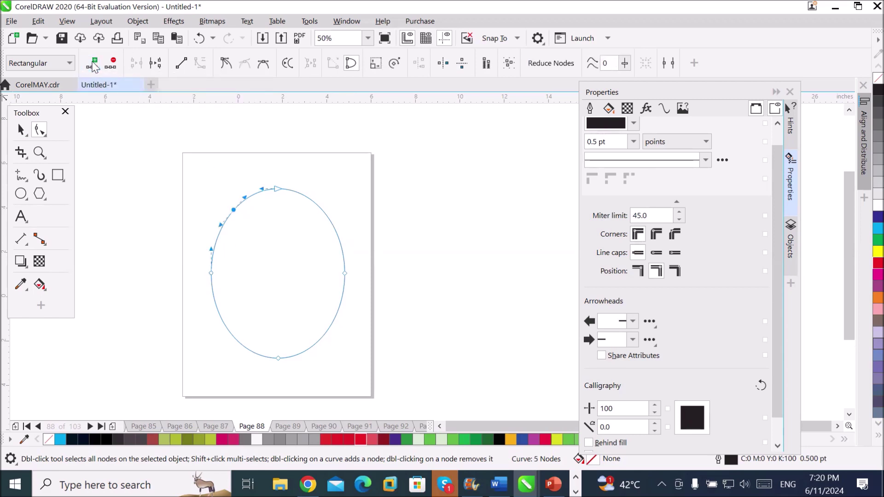
{"action": "left_click", "coordinate": [324, 211]}
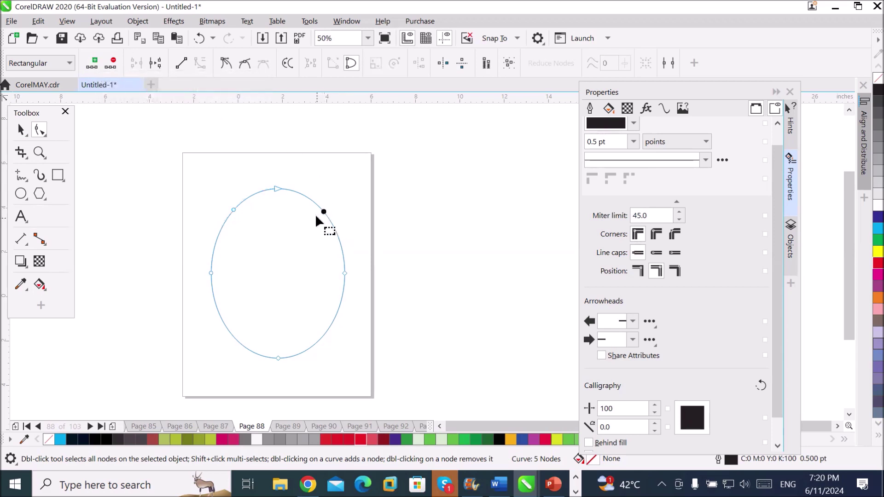
{"action": "left_click", "coordinate": [95, 65]}
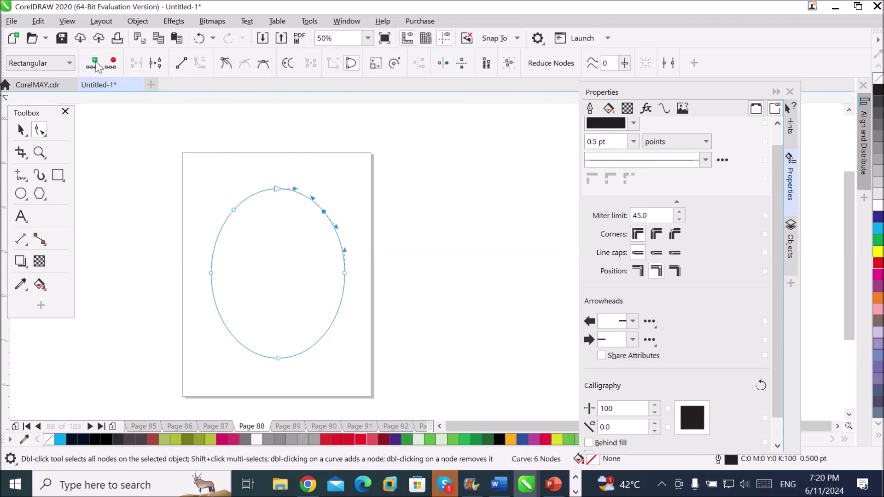
{"action": "left_click_drag", "start_coordinate": [216, 198], "coordinate": [227, 217]}
{"action": "left_click_drag", "start_coordinate": [278, 226], "coordinate": [320, 309]}
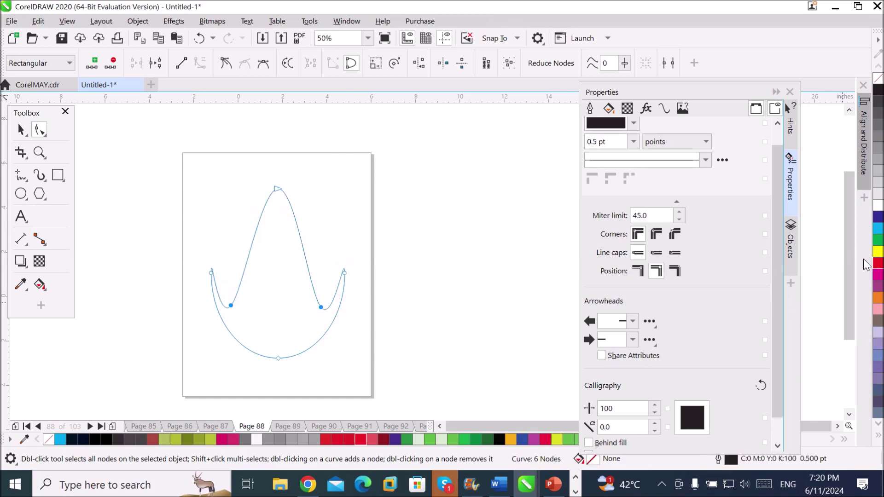
- Try a red fill on the reshaped curve, then undo back to a plain oval
{"action": "left_click", "coordinate": [878, 263]}
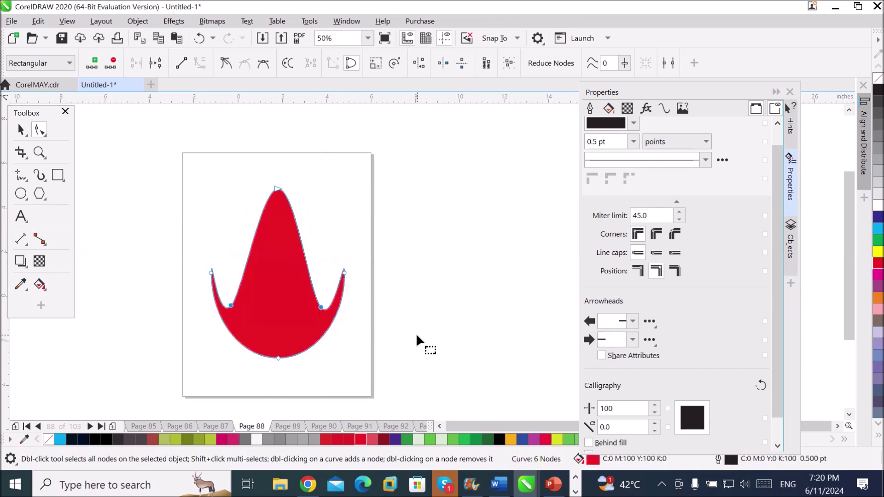
{"action": "left_click", "coordinate": [21, 129]}
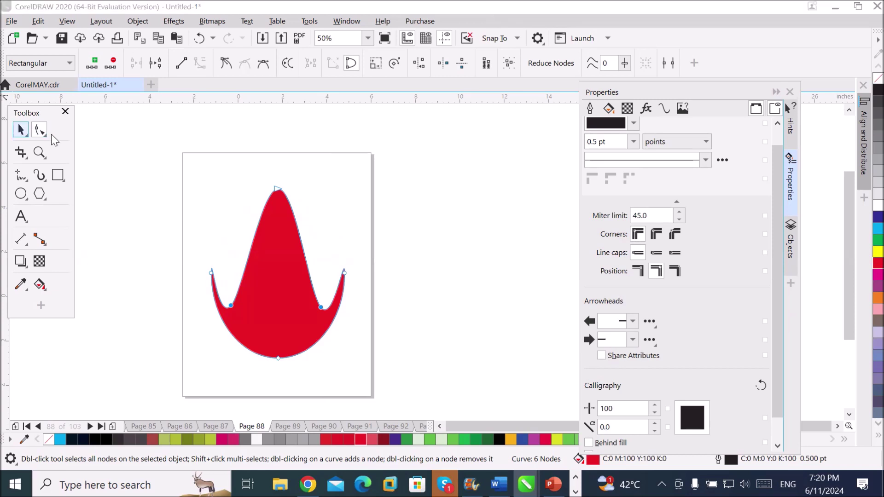
{"action": "left_click", "coordinate": [426, 231]}
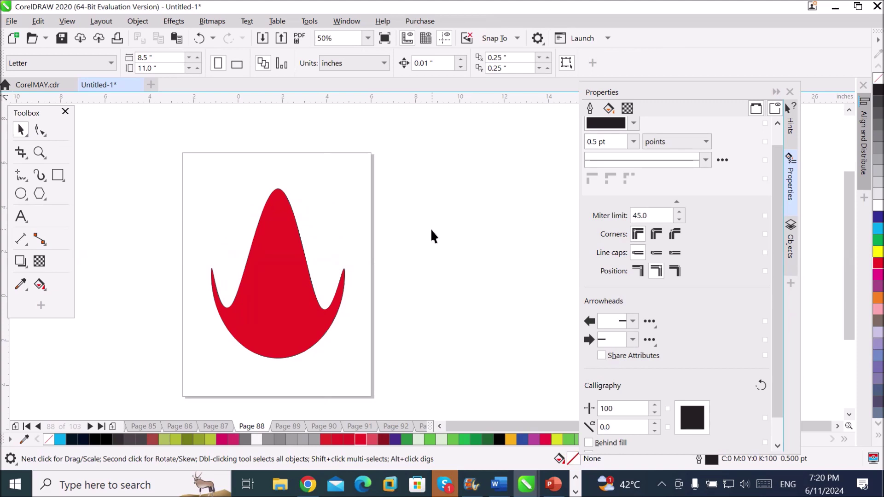
{"action": "key", "text": "ctrl+z"}
{"action": "key", "text": "ctrl+z"}
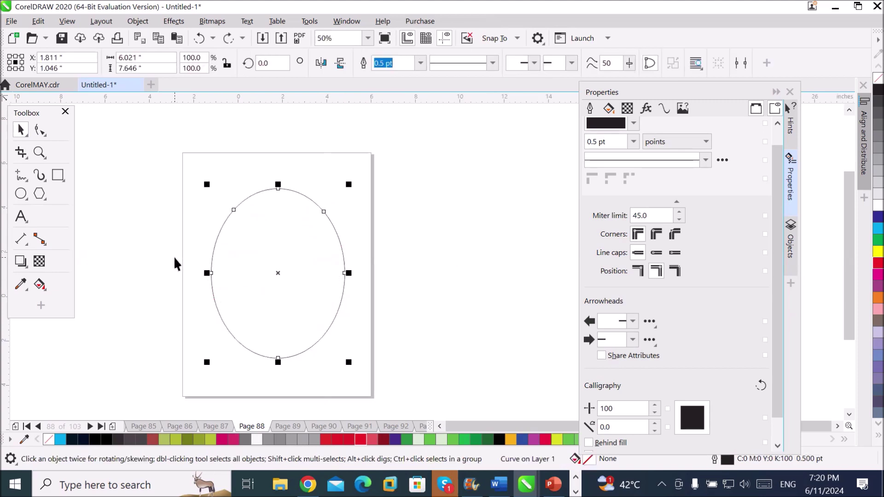
- Reshape the ellipse curve: pull its side nodes lower, stretch the top upward, and nudge the upper-left node
{"action": "left_click", "coordinate": [40, 130]}
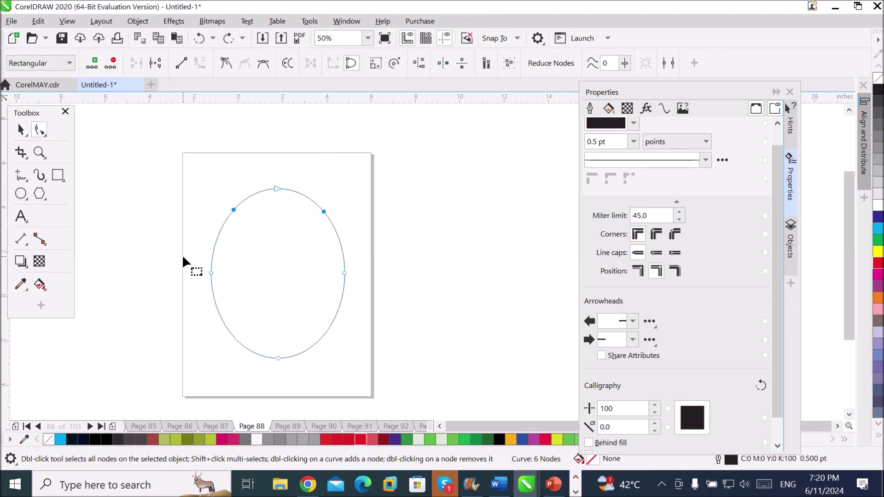
{"action": "left_click_drag", "start_coordinate": [368, 305], "coordinate": [380, 300]}
{"action": "left_click_drag", "start_coordinate": [345, 273], "coordinate": [343, 293]}
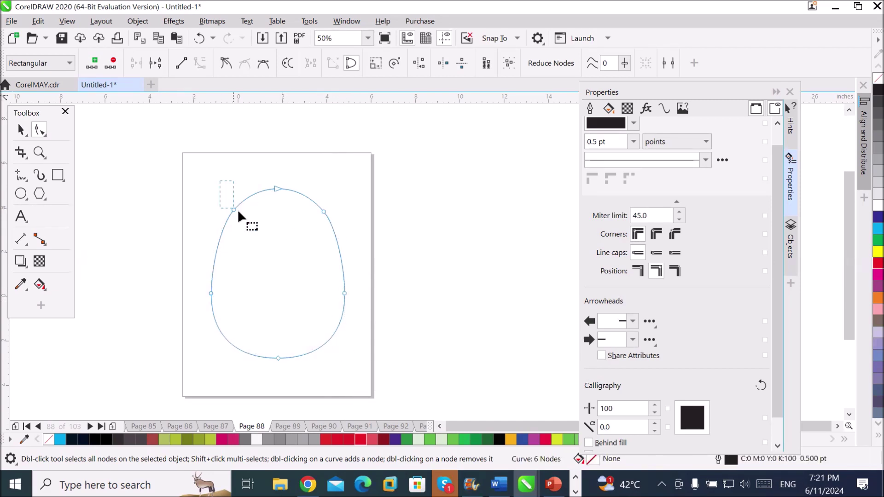
{"action": "left_click_drag", "start_coordinate": [357, 235], "coordinate": [358, 235]}
{"action": "left_click_drag", "start_coordinate": [324, 209], "coordinate": [327, 188]}
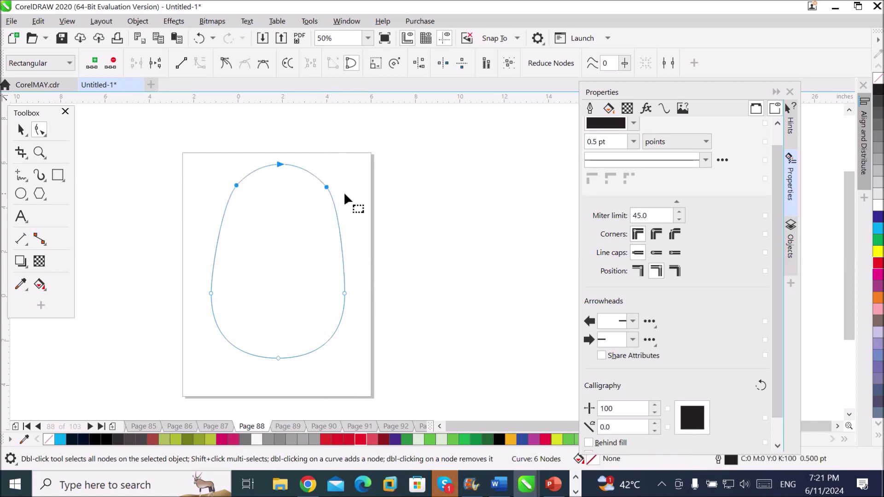
{"action": "left_click", "coordinate": [292, 161]}
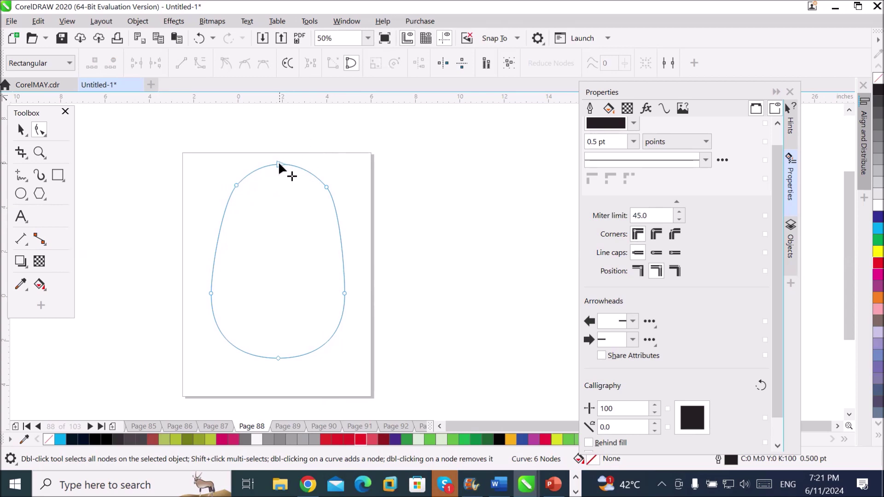
{"action": "left_click", "coordinate": [279, 163]}
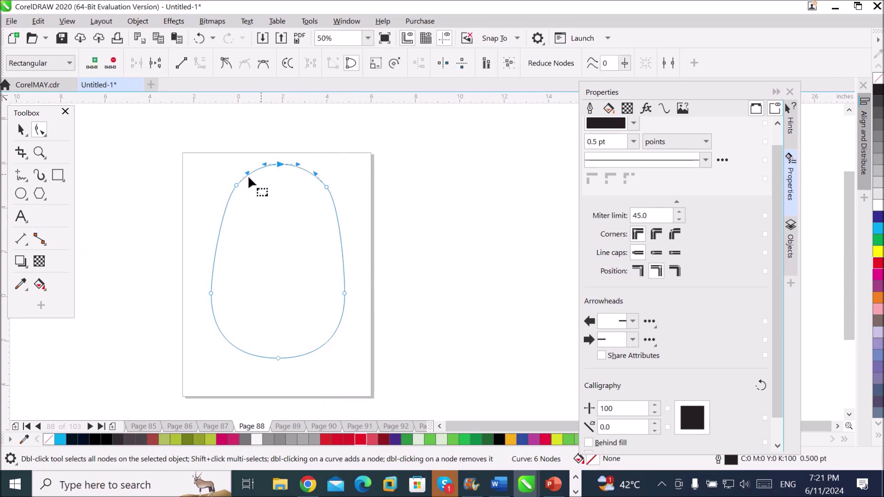
{"action": "left_click", "coordinate": [236, 185]}
{"action": "left_click_drag", "start_coordinate": [236, 185], "coordinate": [244, 189]}
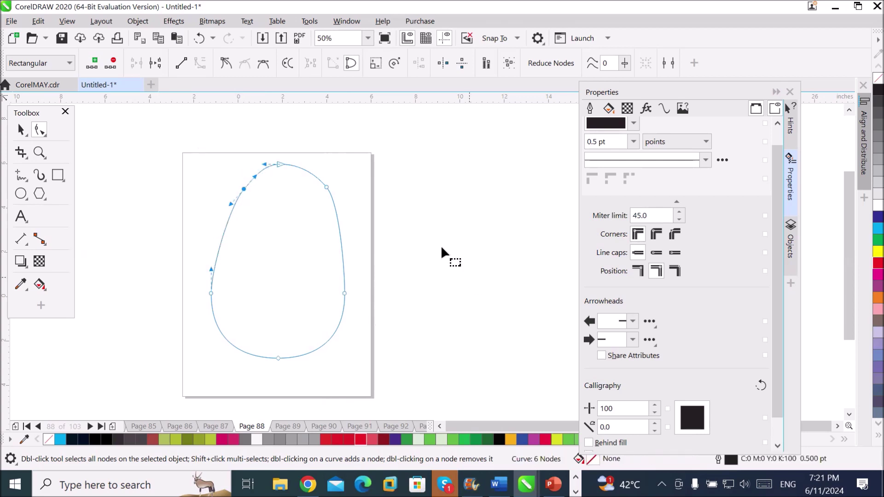
- Delete the upper-right node and top-right segment, then delete the entire curve
{"action": "double_click", "coordinate": [327, 187]}
{"action": "left_click", "coordinate": [332, 200]}
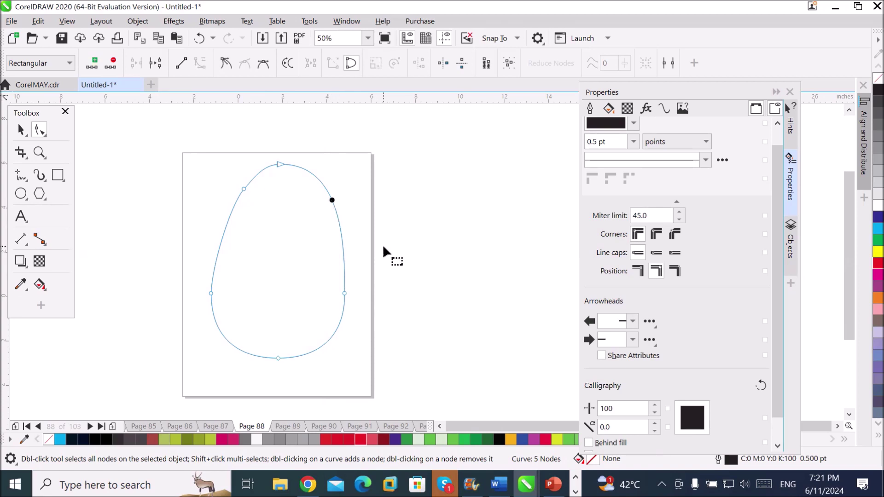
{"action": "key", "text": "Delete"}
{"action": "left_click_drag", "start_coordinate": [174, 168], "coordinate": [397, 380]}
{"action": "key", "text": "Delete"}
{"action": "left_click", "coordinate": [57, 175]}
- Draw a rectangle covering most of the page and convert it to an editable curve
{"action": "left_click_drag", "start_coordinate": [190, 174], "coordinate": [357, 351]}
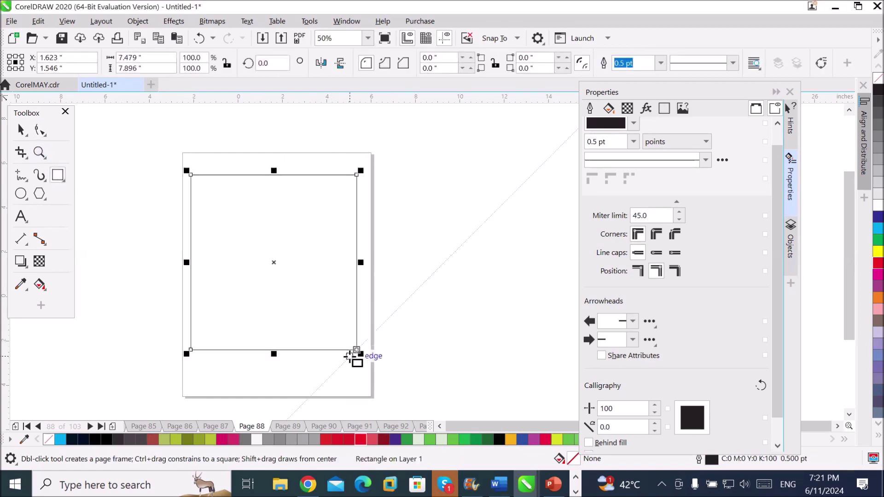
{"action": "right_click", "coordinate": [252, 212]}
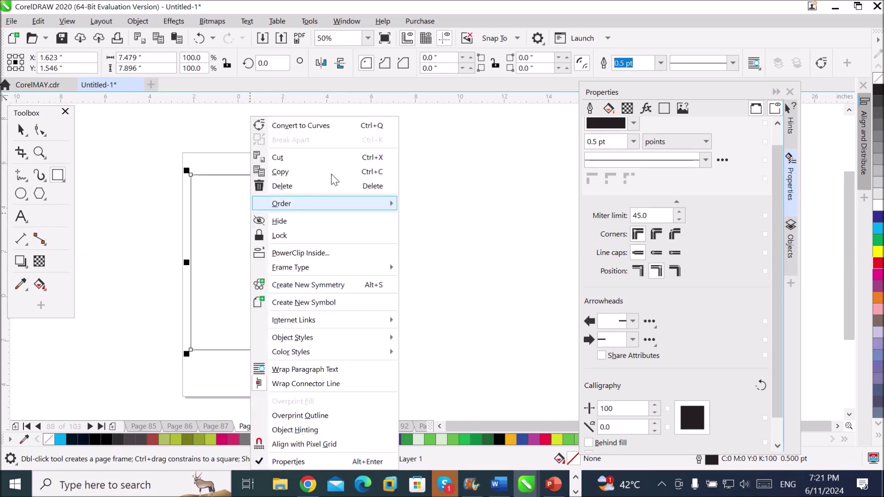
{"action": "left_click", "coordinate": [323, 126]}
{"action": "left_click", "coordinate": [40, 129]}
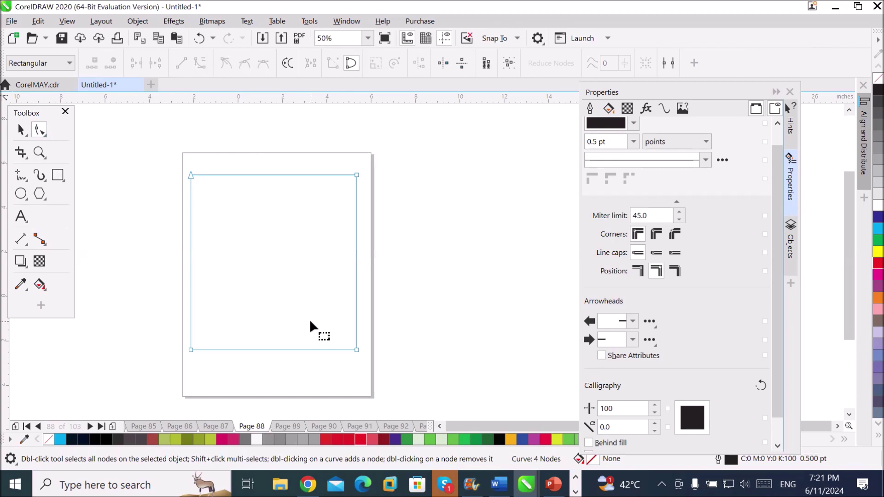
- Add three extra nodes along each of the rectangle's left and right edges
{"action": "double_click", "coordinate": [191, 253]}
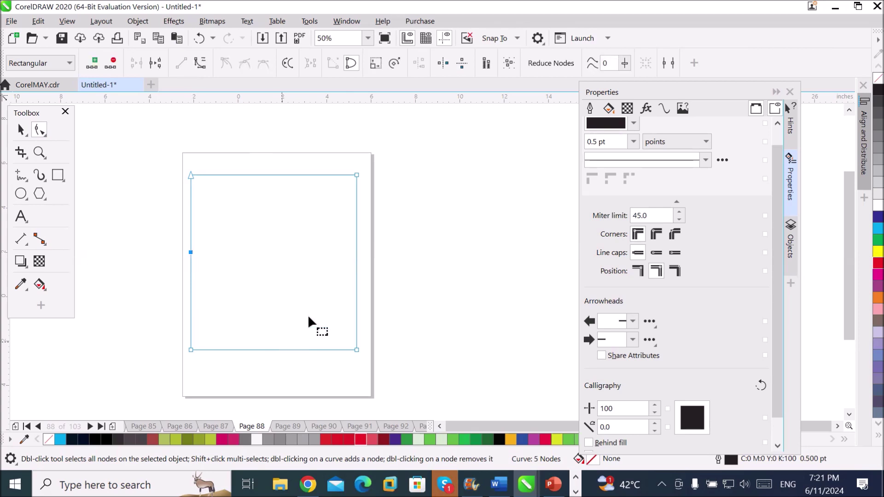
{"action": "double_click", "coordinate": [357, 252]}
{"action": "double_click", "coordinate": [190, 301]}
{"action": "double_click", "coordinate": [356, 304]}
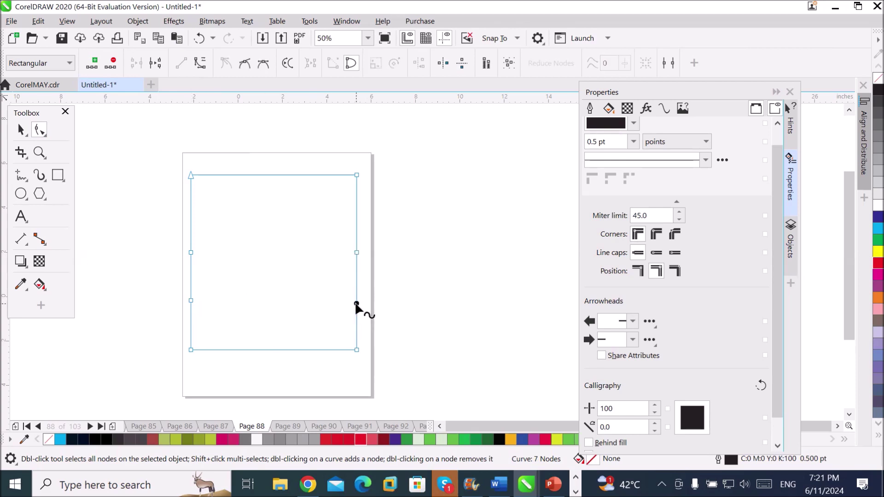
{"action": "double_click", "coordinate": [191, 202]}
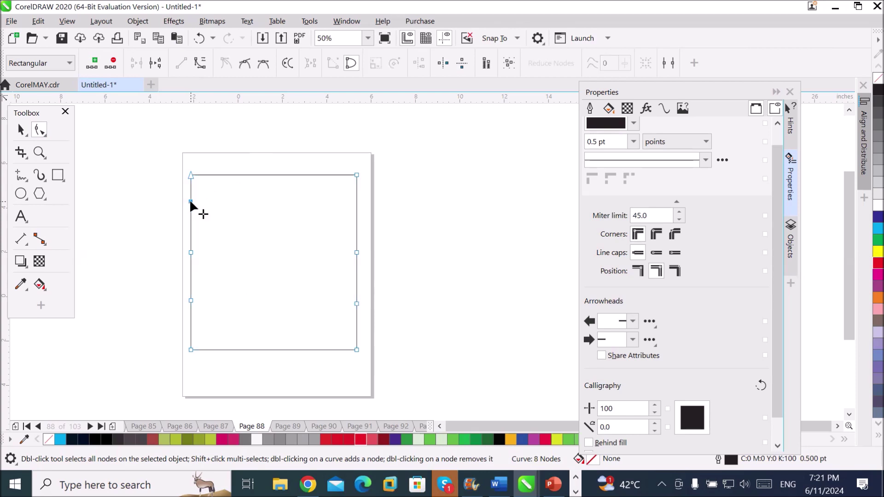
{"action": "left_click", "coordinate": [355, 203]}
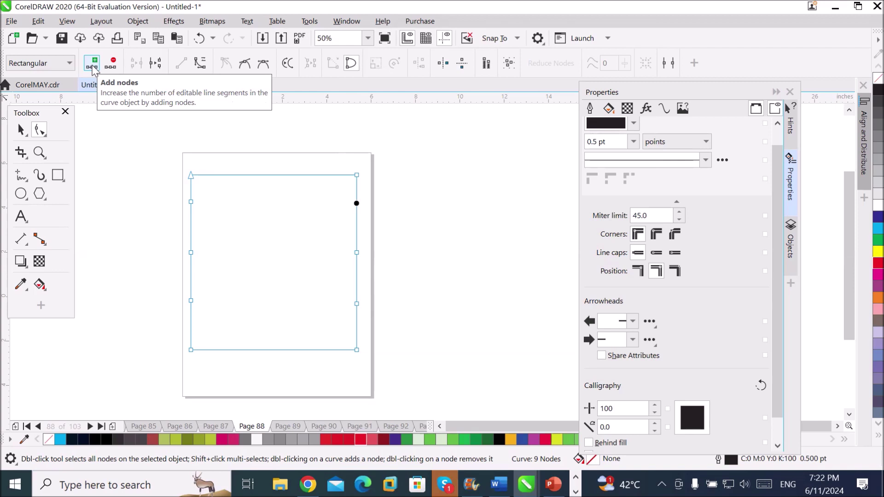
{"action": "left_click", "coordinate": [92, 66]}
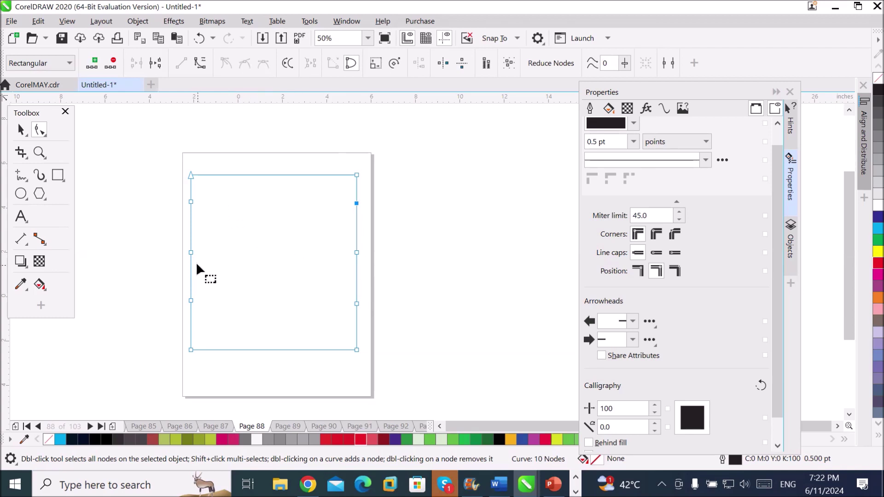
- Pull the middle left and right nodes inward to form two side notches
{"action": "left_click_drag", "start_coordinate": [190, 253], "coordinate": [266, 257]}
{"action": "double_click", "coordinate": [356, 252]}
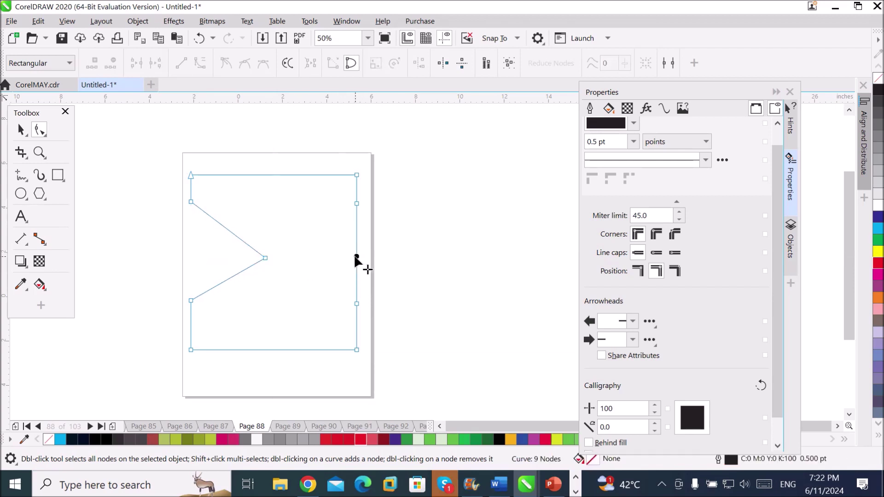
{"action": "double_click", "coordinate": [356, 256]}
{"action": "left_click_drag", "start_coordinate": [357, 256], "coordinate": [284, 257]}
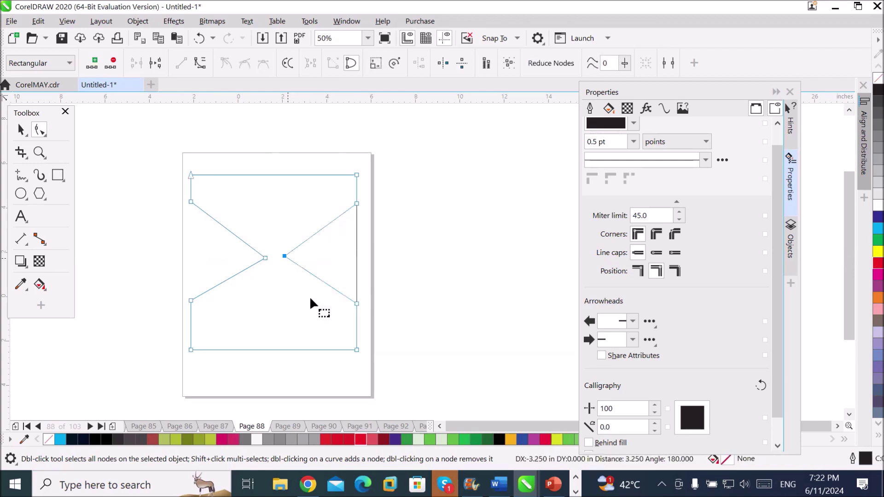
{"action": "left_click", "coordinate": [21, 130]}
{"action": "left_click", "coordinate": [446, 248]}
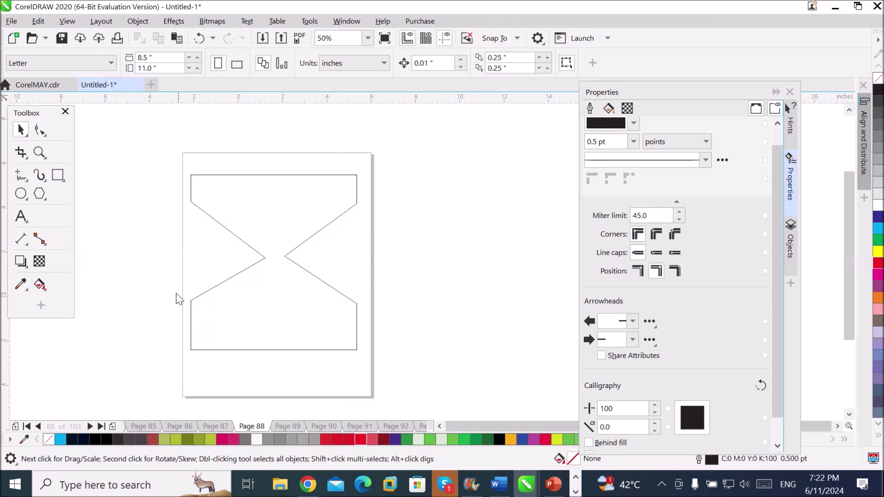
{"action": "left_click", "coordinate": [40, 130]}
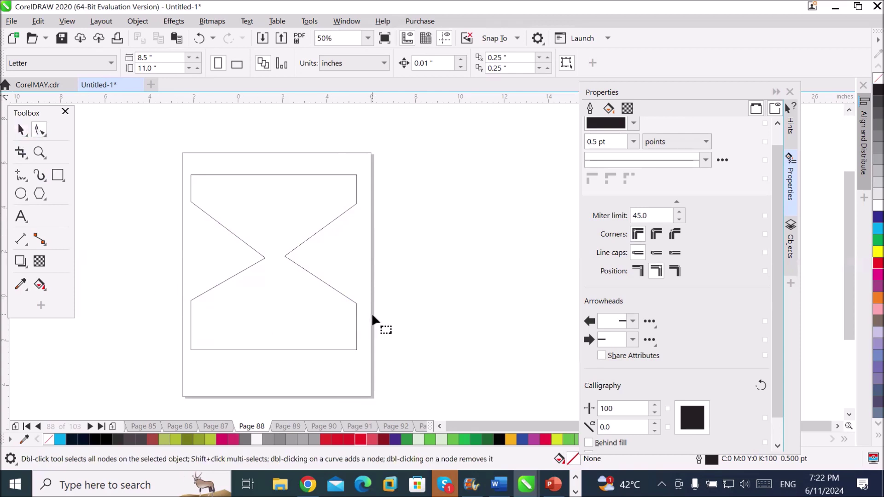
- Select the two lower notch-corner nodes and move them further down
{"action": "left_click", "coordinate": [356, 302]}
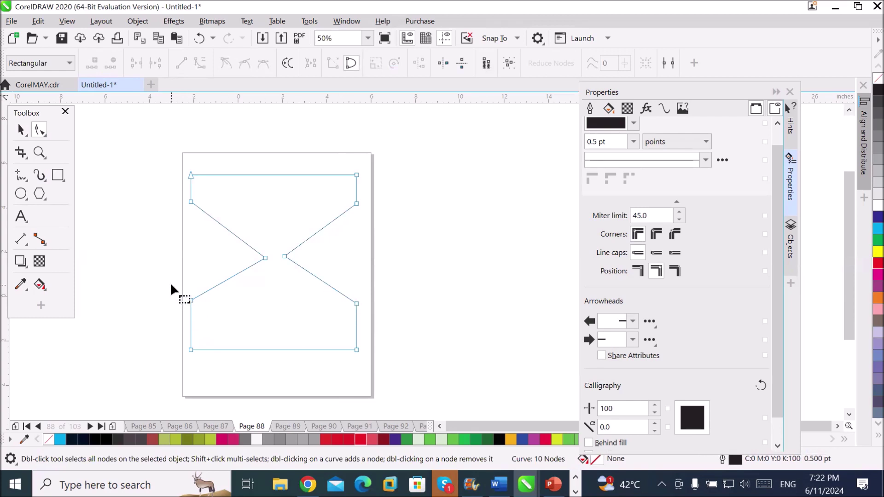
{"action": "left_click_drag", "start_coordinate": [232, 310], "coordinate": [373, 315]}
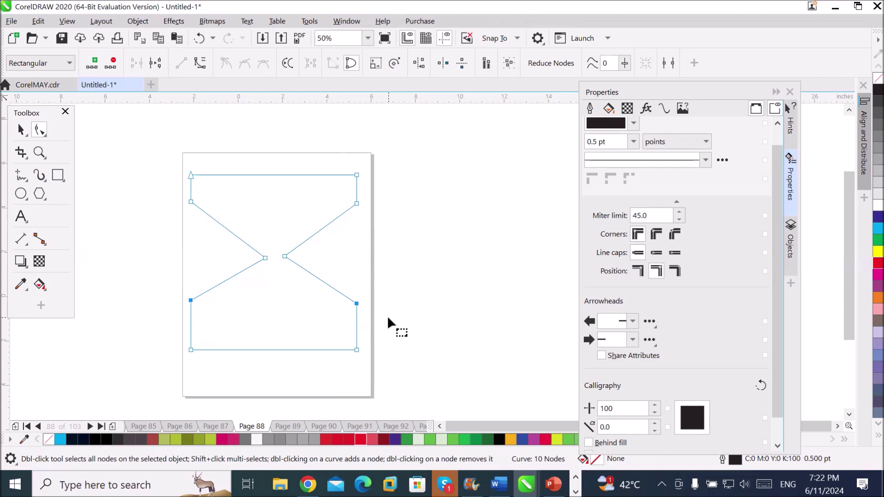
{"action": "key", "text": "Up"}
{"action": "key", "text": "Up"}
{"action": "key", "text": "Up"}
{"action": "key", "text": "Up"}
{"action": "key", "text": "Up"}
{"action": "key", "text": "Up"}
{"action": "key", "text": "Up"}
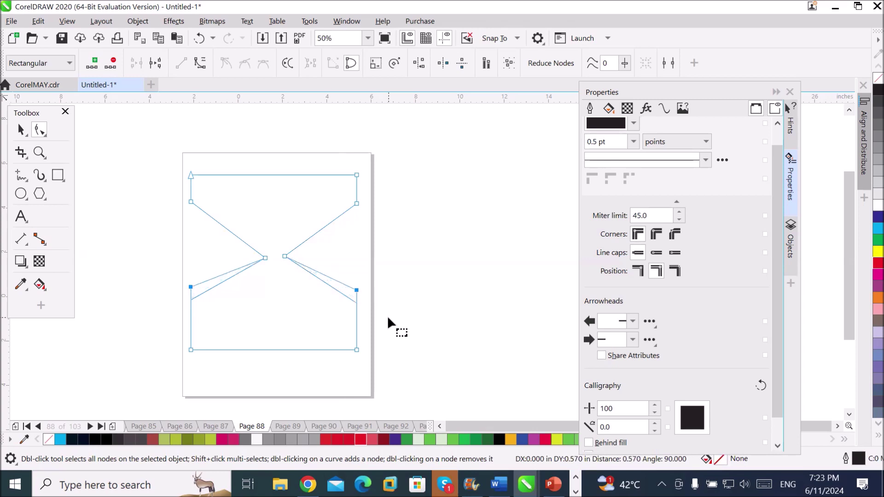
{"action": "key", "text": "Up"}
{"action": "key", "text": "Up"}
{"action": "key", "text": "Up"}
{"action": "key", "text": "Up"}
{"action": "key", "text": "Up"}
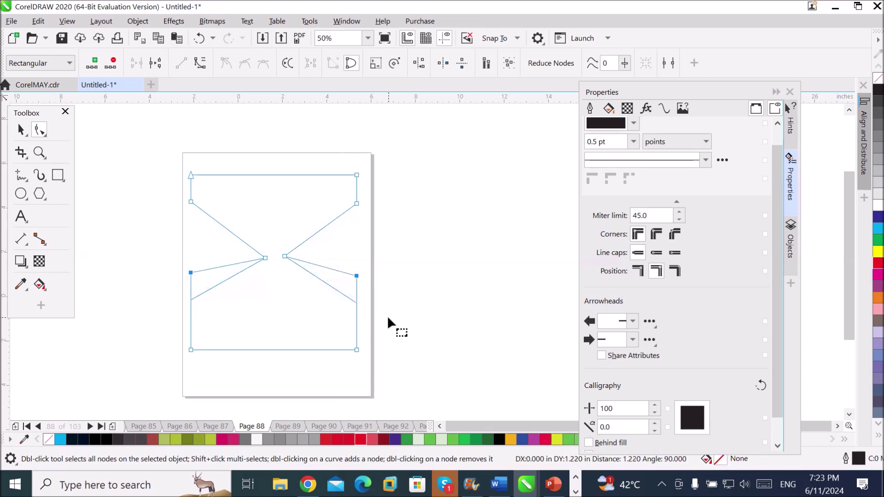
{"action": "key", "text": "Up"}
{"action": "key", "text": "Up"}
{"action": "key", "text": "Up"}
{"action": "key", "text": "Up"}
{"action": "key", "text": "Up"}
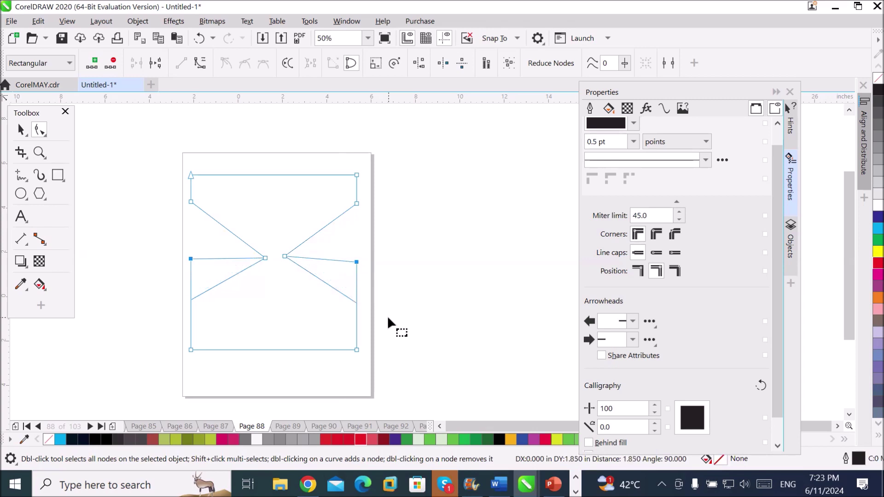
{"action": "key", "text": "Up"}
{"action": "key", "text": "Up"}
{"action": "key", "text": "Up"}
{"action": "key", "text": "Up"}
{"action": "key", "text": "Up"}
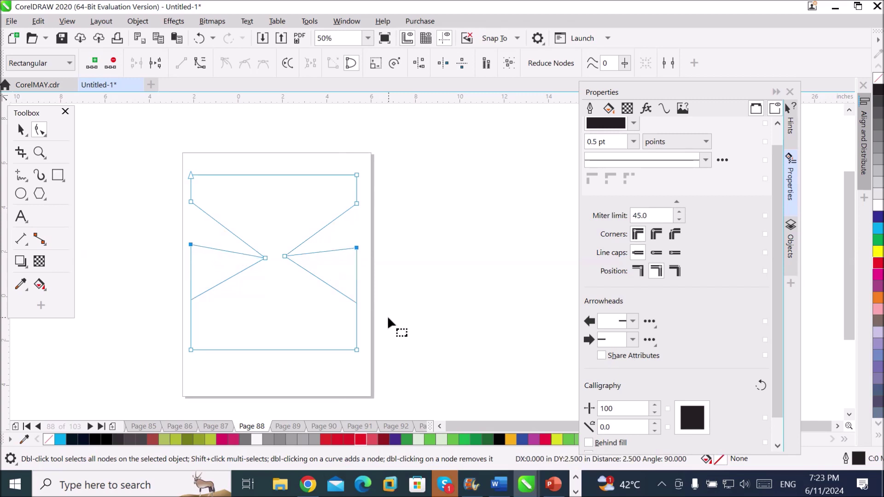
{"action": "key", "text": "Up"}
{"action": "key", "text": "Up"}
{"action": "key", "text": "Up"}
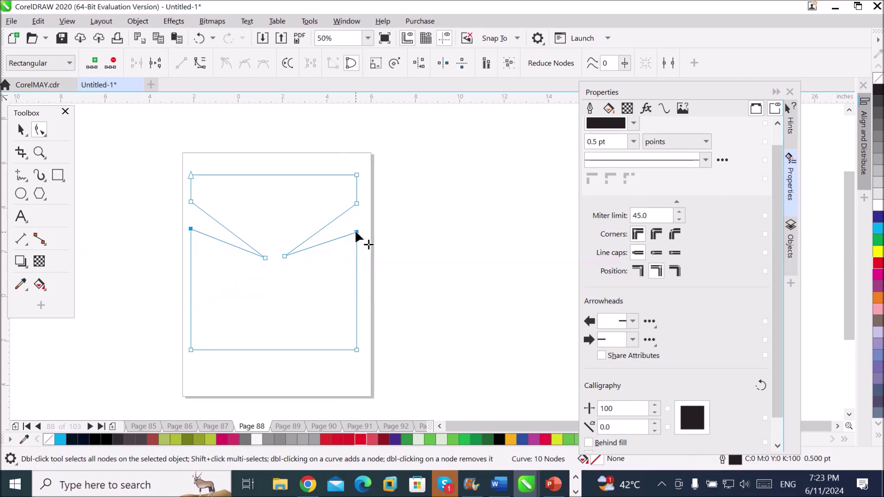
{"action": "left_click_drag", "start_coordinate": [355, 232], "coordinate": [351, 336]}
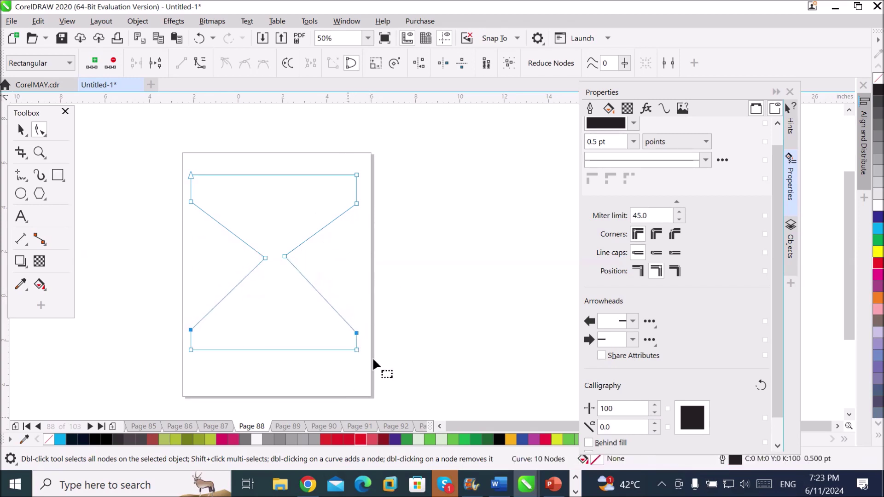
{"action": "left_click", "coordinate": [411, 328]}
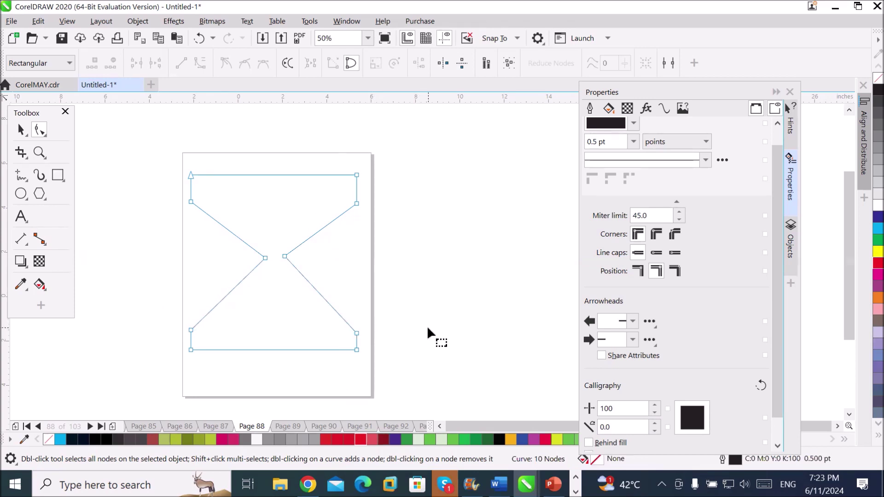
- Delete the point nodes of both the right and left notches
{"action": "left_click", "coordinate": [284, 256]}
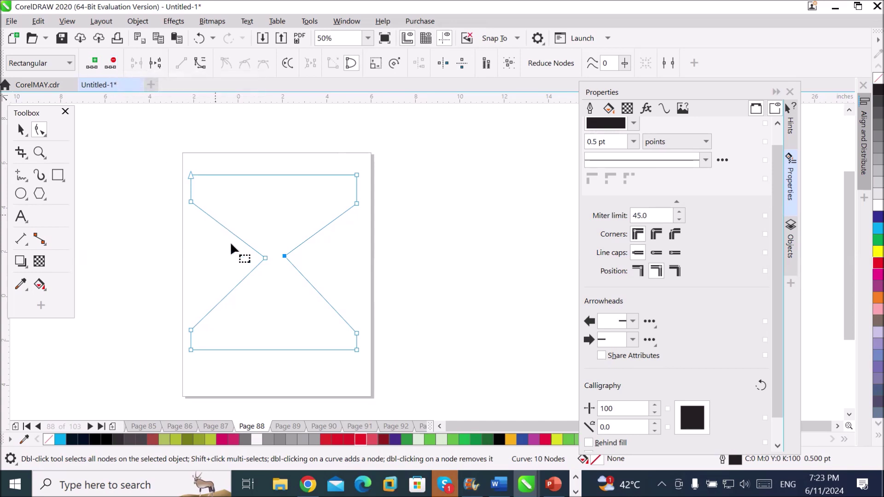
{"action": "double_click", "coordinate": [285, 255]}
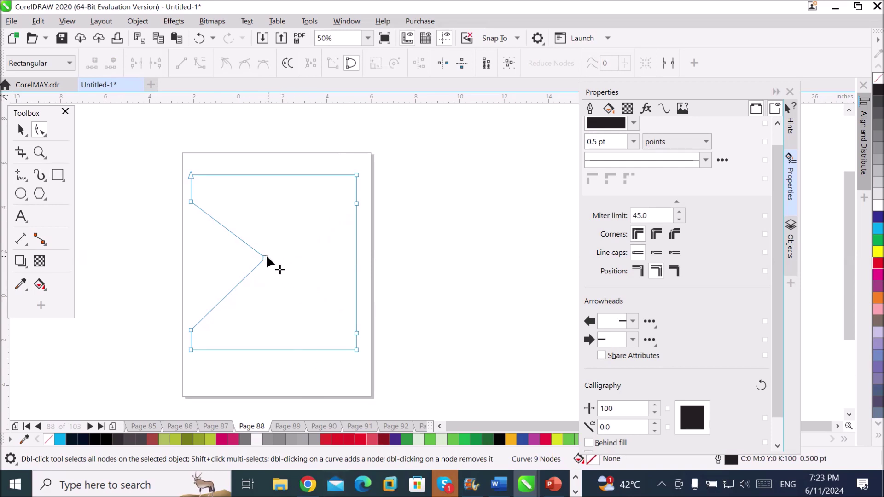
{"action": "double_click", "coordinate": [265, 256]}
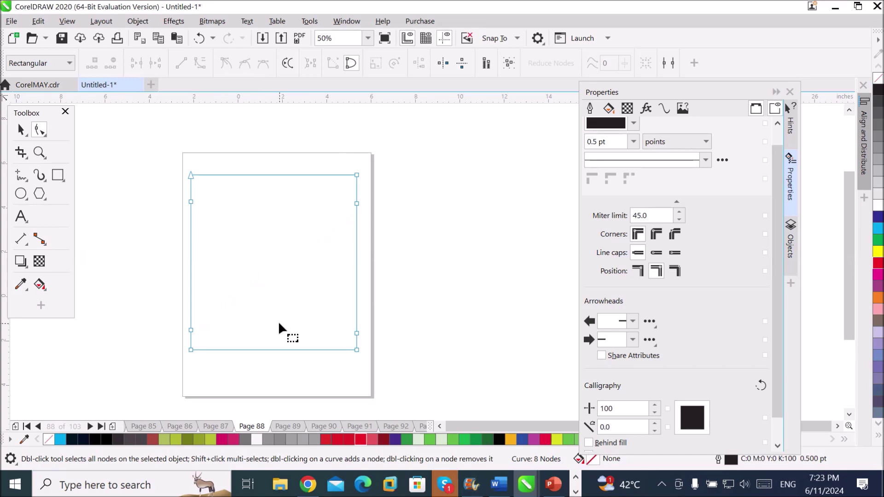
- Select the upper nodes on both sides and shift them slightly
{"action": "left_click", "coordinate": [356, 203]}
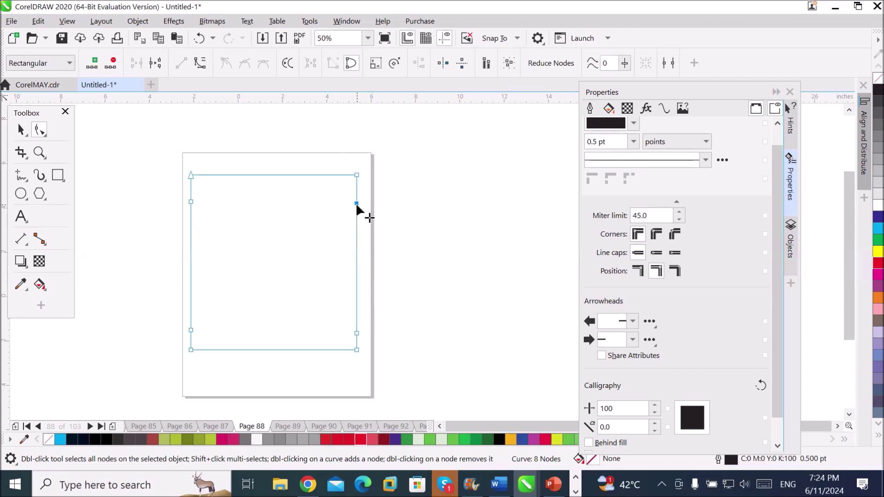
{"action": "left_click", "coordinate": [189, 202], "text": "shift"}
{"action": "mouse_move", "coordinate": [191, 201]}
{"action": "left_mouse_down"}
{"action": "mouse_move", "coordinate": [237, 207]}
{"action": "mouse_move", "coordinate": [138, 219]}
{"action": "mouse_move", "coordinate": [119, 272]}
{"action": "mouse_move", "coordinate": [191, 203]}
{"action": "left_mouse_up"}
{"action": "left_click", "coordinate": [174, 193]}
- Select the two middle side nodes, fill the shape cyan, and delete those nodes
{"action": "left_click_drag", "start_coordinate": [328, 224], "coordinate": [240, 270]}
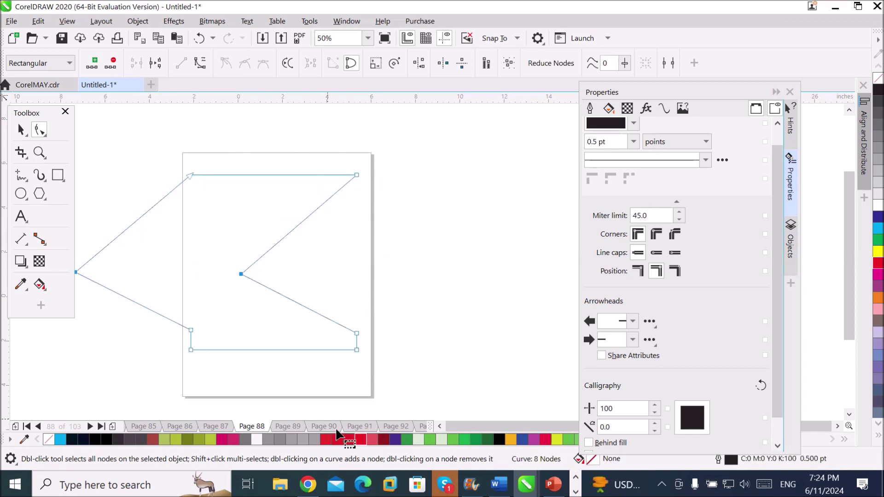
{"action": "left_click", "coordinate": [874, 229]}
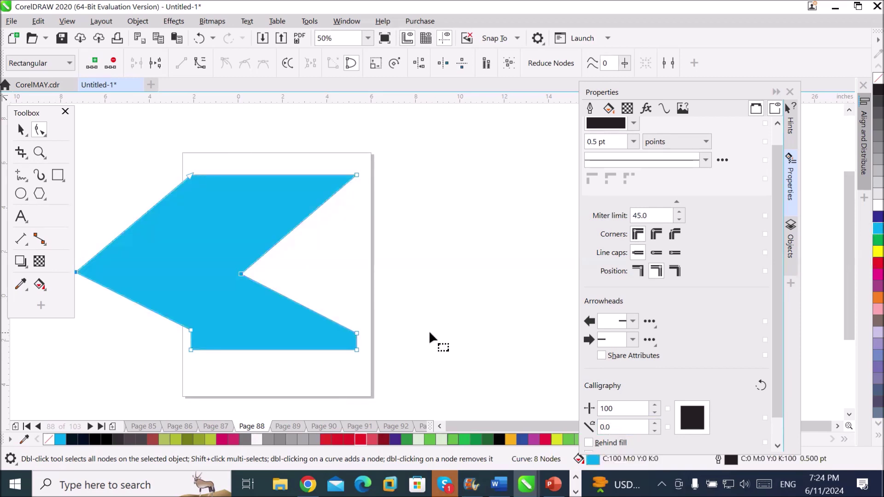
{"action": "scroll", "coordinate": [430, 333], "scroll_direction": "down", "scroll_amount": 1}
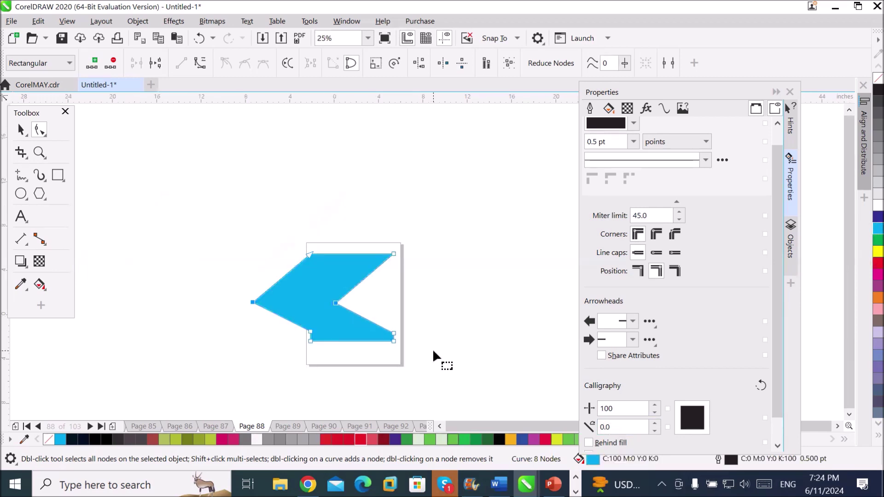
{"action": "key", "text": "Delete"}
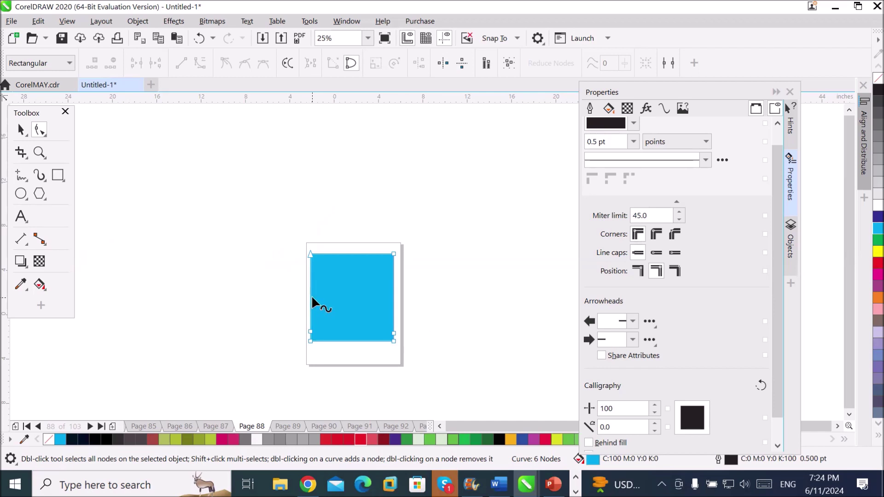
{"action": "scroll", "coordinate": [312, 300], "scroll_direction": "up", "scroll_amount": 2}
{"action": "scroll", "coordinate": [312, 300], "scroll_direction": "down", "scroll_amount": 1}
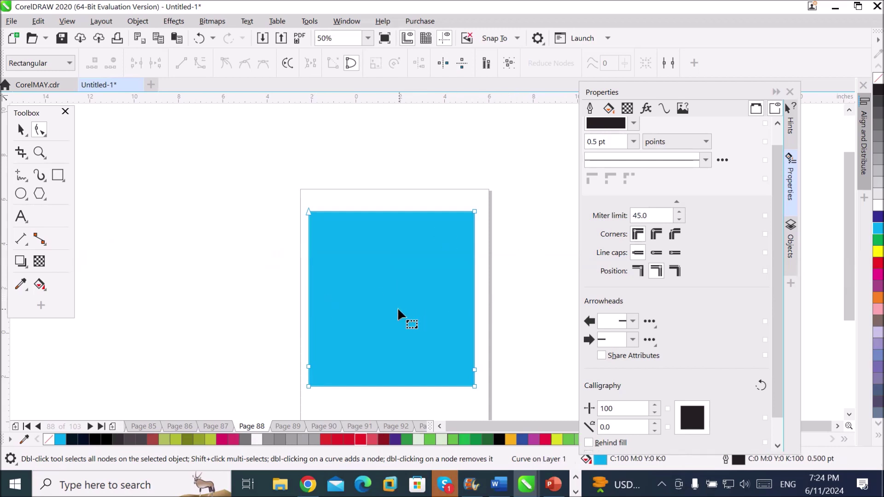
- Clear the rectangle's fill with the no-fill swatch, leaving a black outline
{"action": "left_click", "coordinate": [21, 129]}
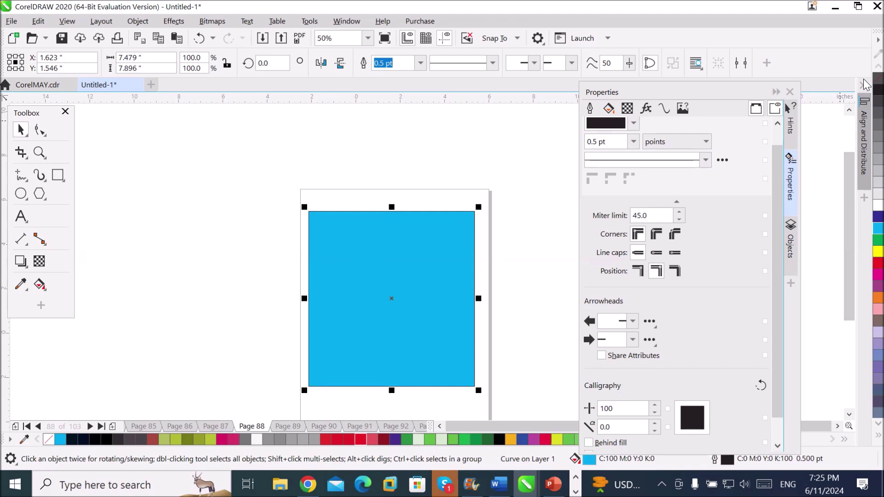
{"action": "left_click", "coordinate": [878, 78]}
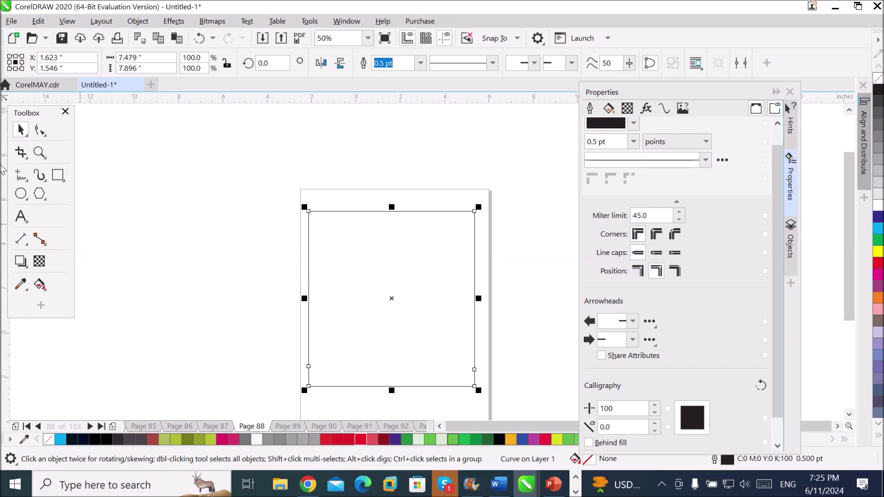
{"action": "left_click", "coordinate": [40, 130]}
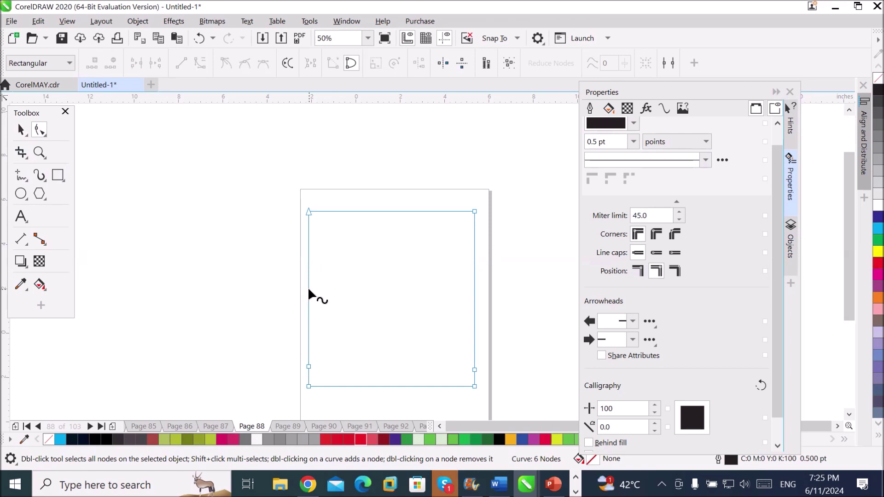
- Add a mid left-edge node pushed inward and a mid right-edge node pulled out into a point
{"action": "left_click_drag", "start_coordinate": [308, 291], "coordinate": [400, 302]}
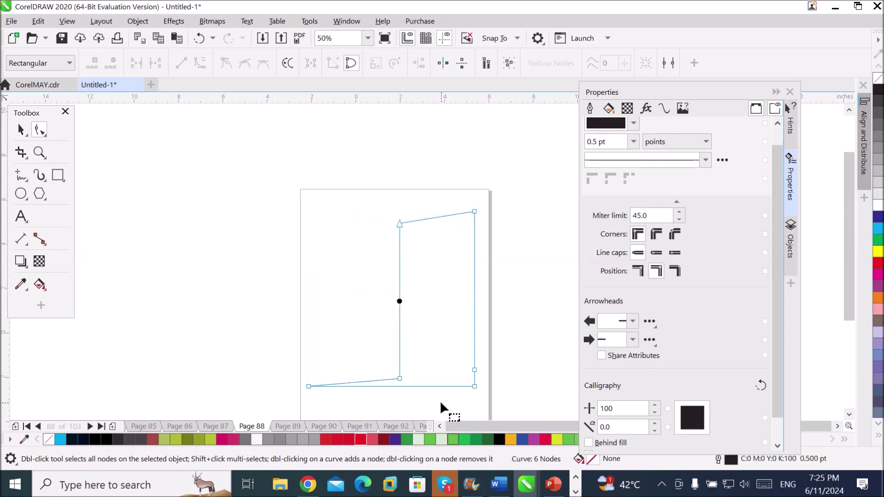
{"action": "key", "text": "ctrl+z"}
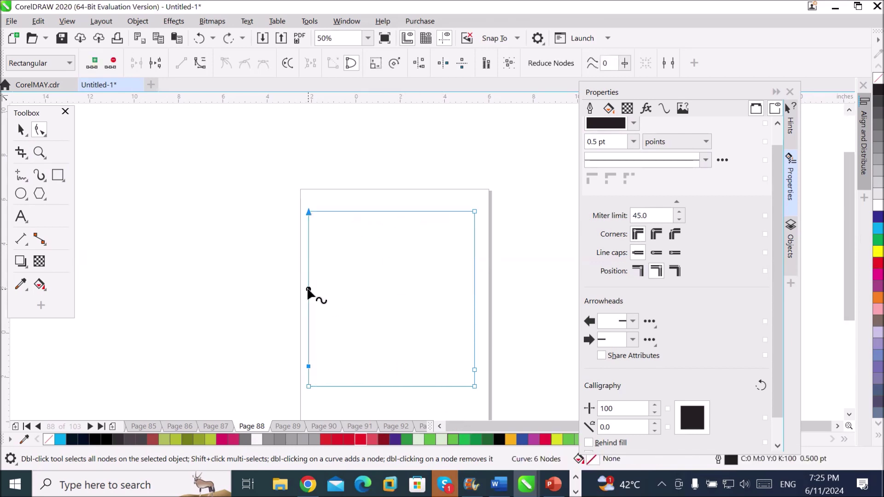
{"action": "double_click", "coordinate": [309, 290]}
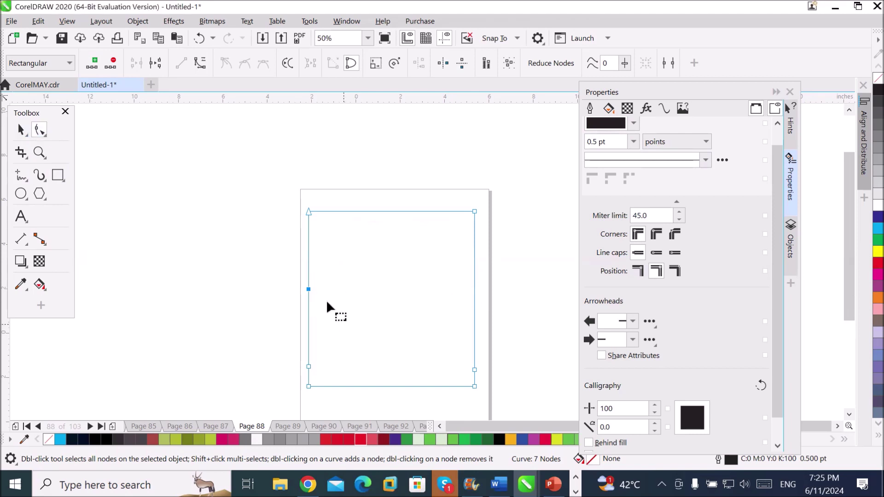
{"action": "left_click_drag", "start_coordinate": [308, 288], "coordinate": [411, 299]}
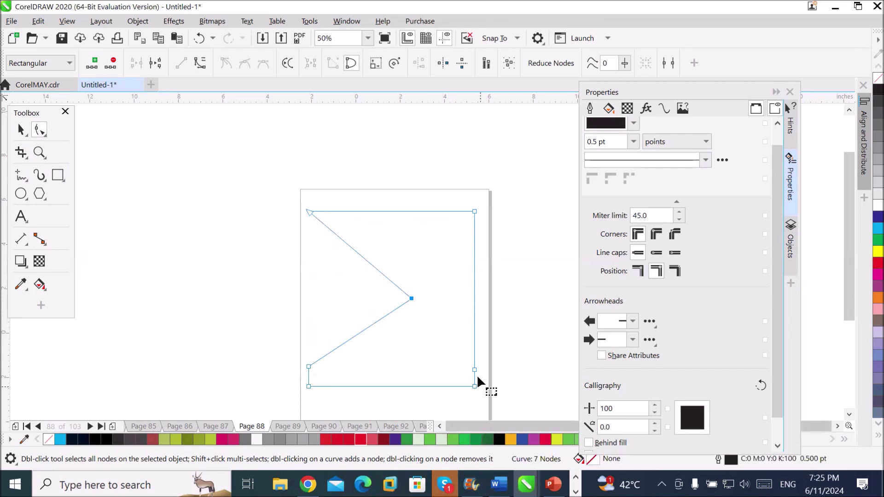
{"action": "double_click", "coordinate": [474, 291]}
{"action": "left_click_drag", "start_coordinate": [475, 291], "coordinate": [517, 295]}
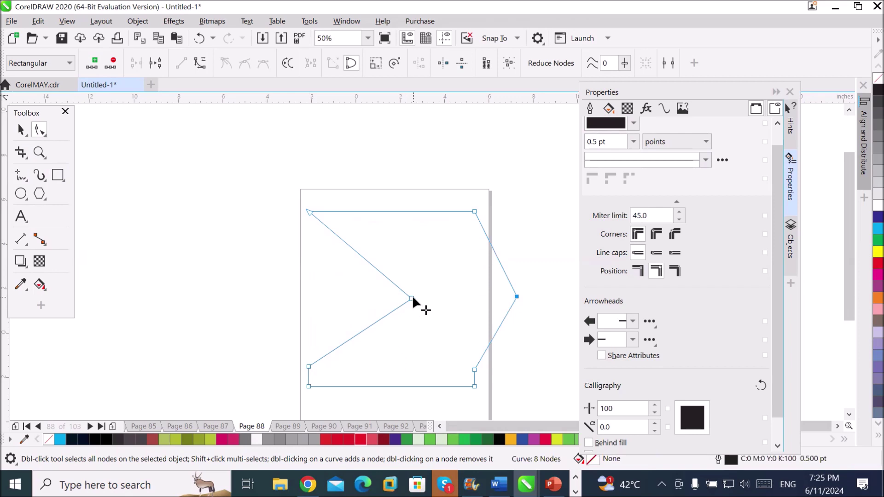
{"action": "left_click_drag", "start_coordinate": [412, 298], "coordinate": [452, 299]}
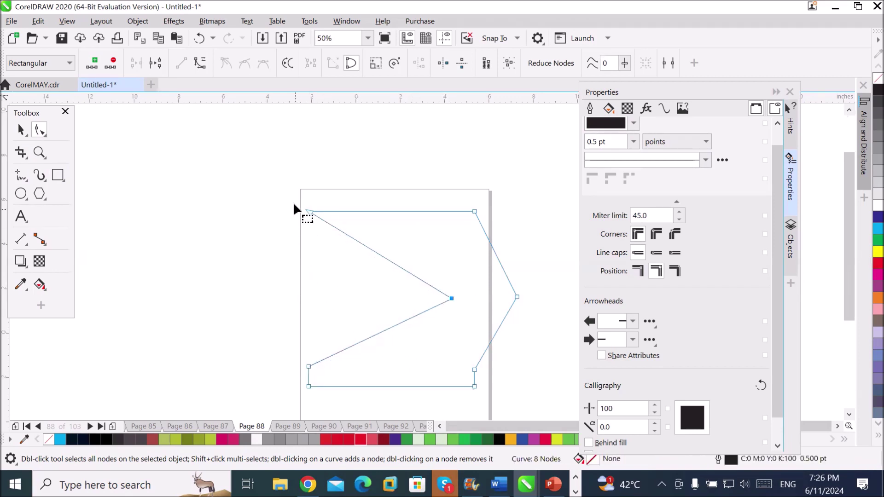
- Move the left side rightward and recreate the notch node further right
{"action": "left_click_drag", "start_coordinate": [326, 303], "coordinate": [327, 400]}
{"action": "left_click_drag", "start_coordinate": [310, 365], "coordinate": [414, 362]}
{"action": "left_click", "coordinate": [451, 299]}
{"action": "key", "text": "Delete"}
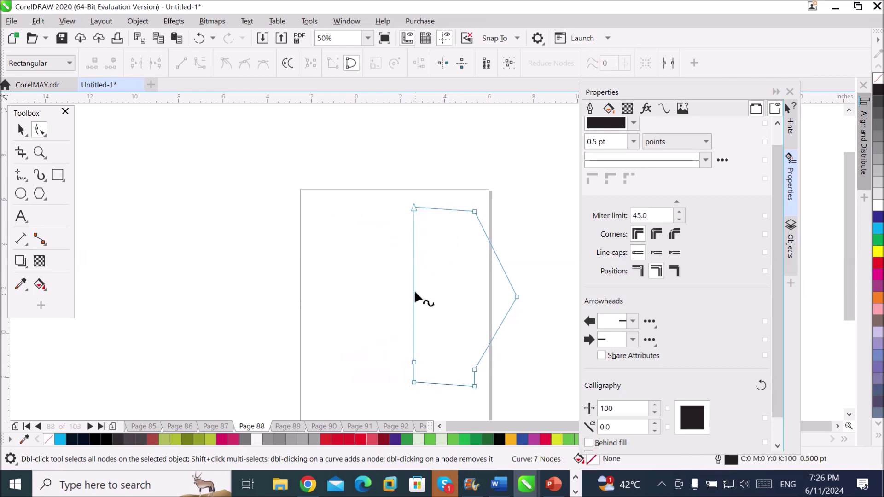
{"action": "double_click", "coordinate": [414, 290]}
{"action": "left_click_drag", "start_coordinate": [413, 291], "coordinate": [475, 297]}
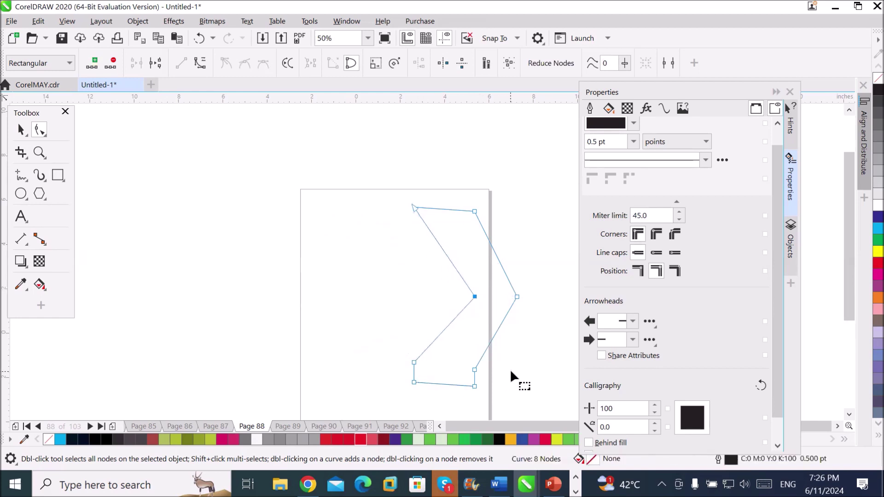
- Delete the extra lower nodes, leaving a six-node chevron outline
{"action": "scroll", "coordinate": [497, 389], "scroll_direction": "up", "scroll_amount": 2}
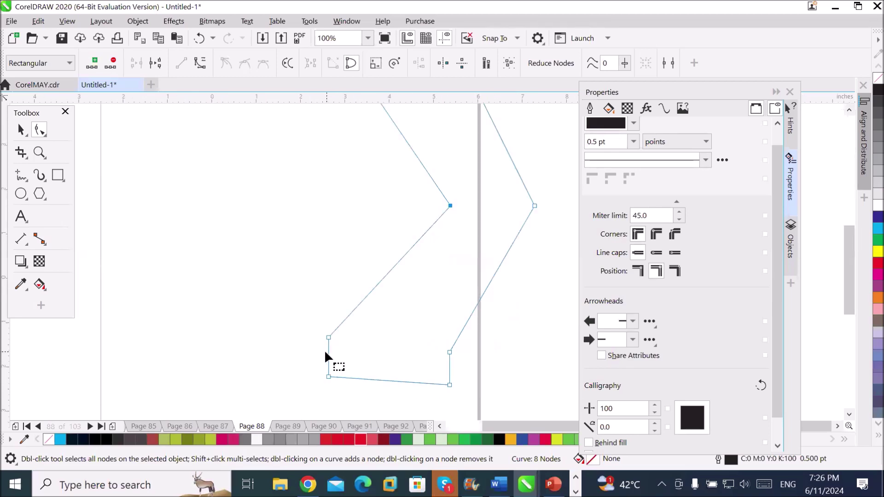
{"action": "left_click_drag", "start_coordinate": [472, 359], "coordinate": [471, 359]}
{"action": "left_click", "coordinate": [450, 353]}
{"action": "key", "text": "Delete"}
{"action": "left_click", "coordinate": [328, 337]}
{"action": "key", "text": "Delete"}
{"action": "scroll", "coordinate": [403, 341], "scroll_direction": "down", "scroll_amount": 2}
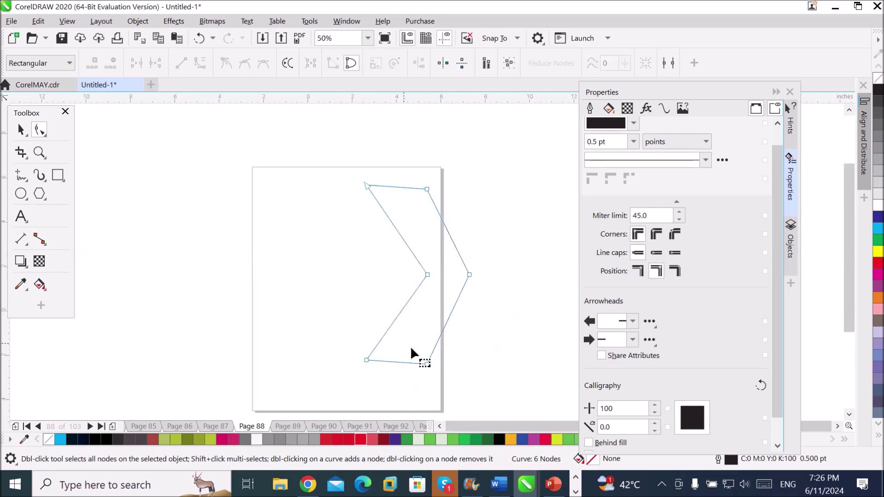
{"action": "left_click", "coordinate": [23, 133]}
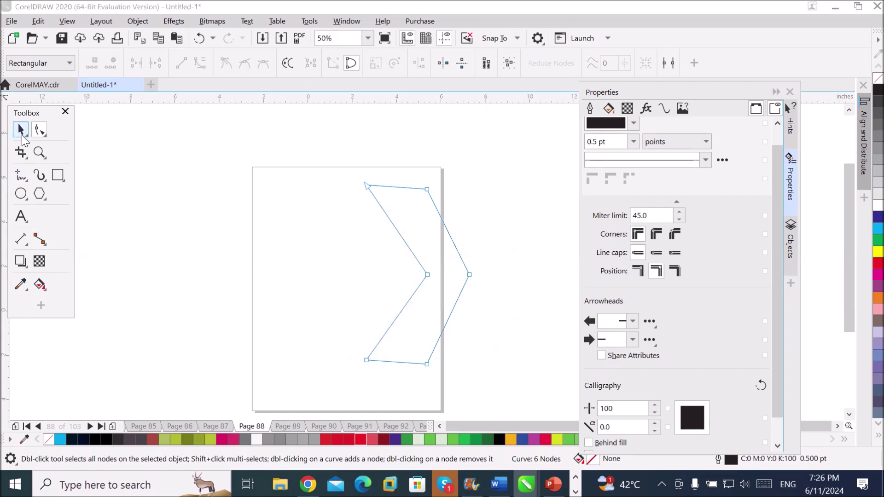
- Move the chevron left, push its middle points further right, and fill it dark blue
{"action": "left_click_drag", "start_coordinate": [427, 279], "coordinate": [360, 289]}
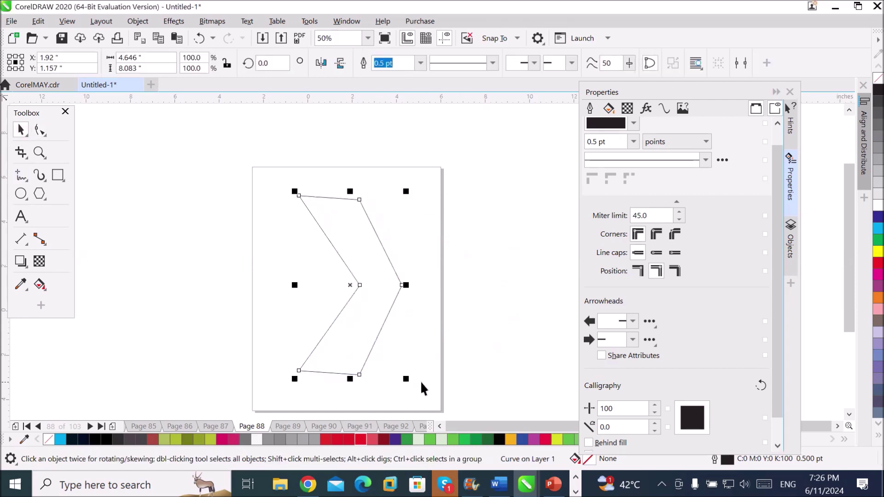
{"action": "left_click", "coordinate": [40, 130]}
{"action": "left_click_drag", "start_coordinate": [338, 275], "coordinate": [438, 284]}
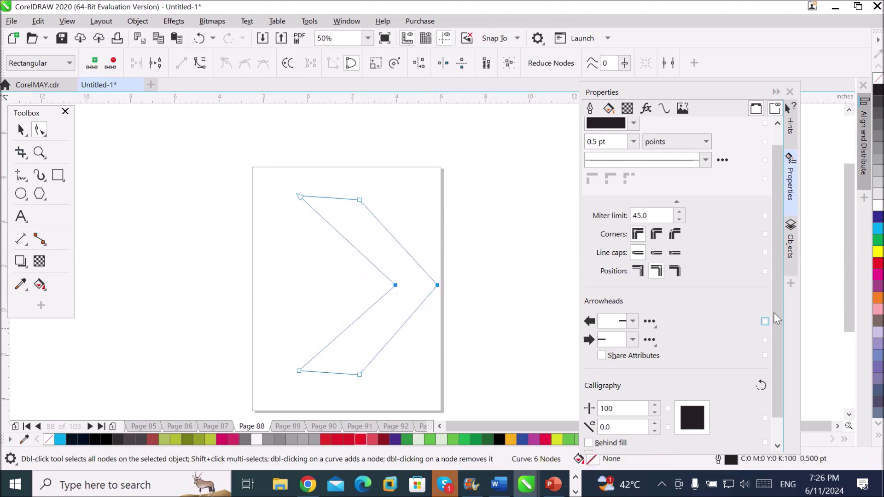
{"action": "left_click", "coordinate": [877, 216]}
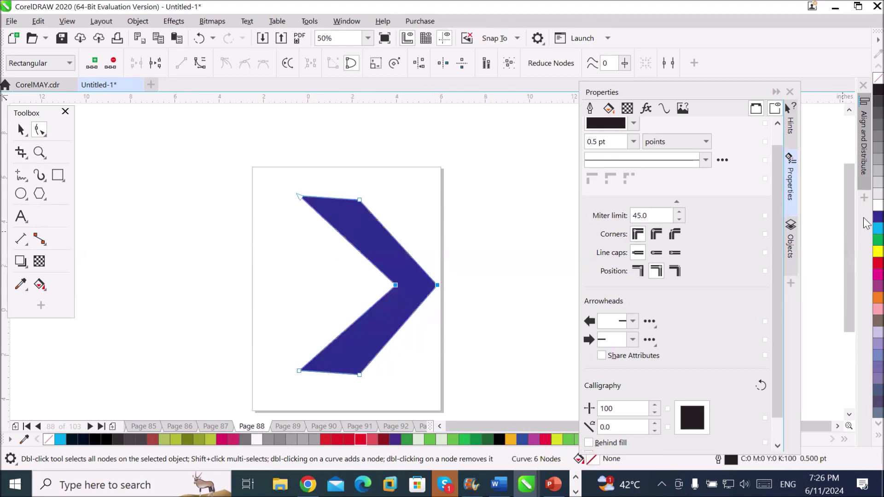
- Place a copy of the chevron just to its left and colour it red
{"action": "left_click", "coordinate": [21, 129]}
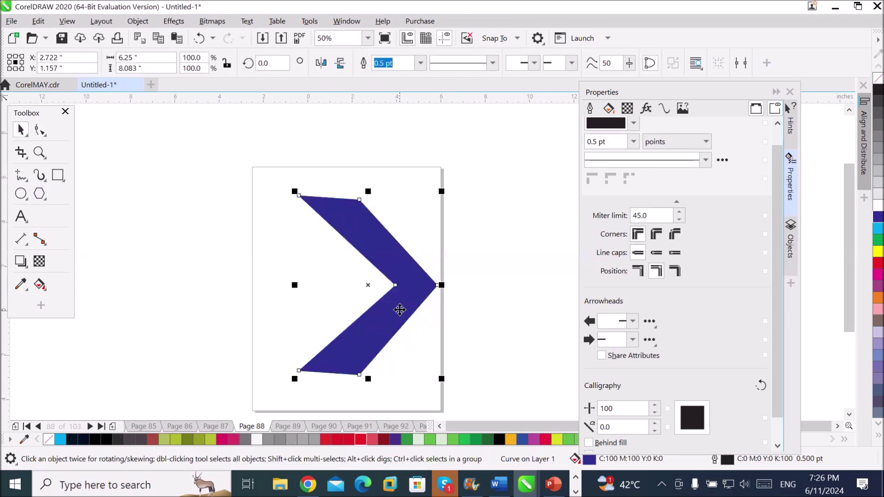
{"action": "left_click_drag", "start_coordinate": [400, 310], "coordinate": [326, 303]}
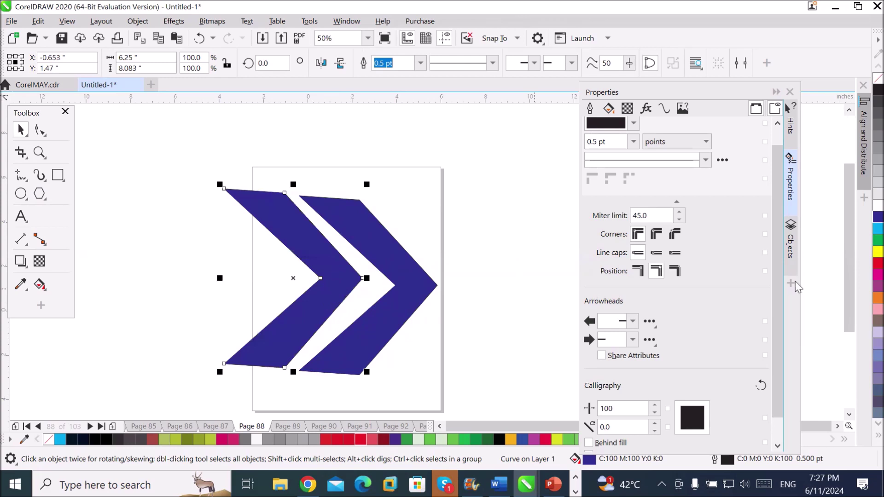
{"action": "left_click", "coordinate": [878, 263]}
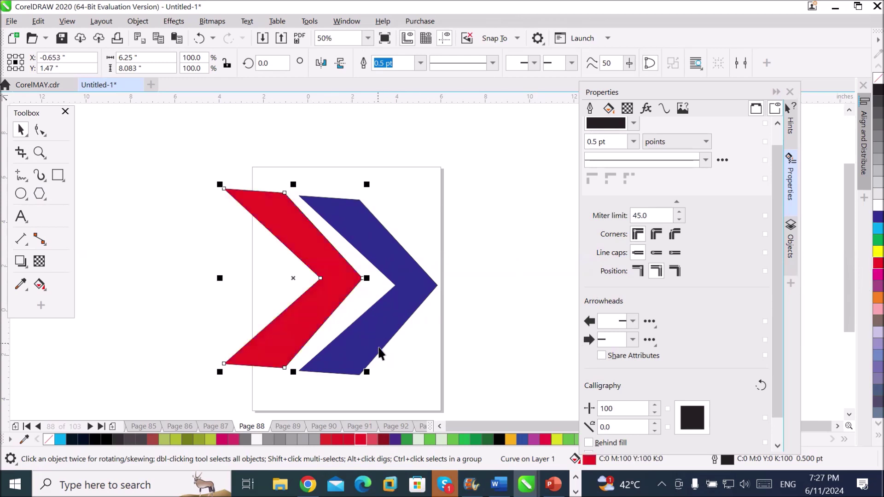
{"action": "left_click", "coordinate": [433, 366]}
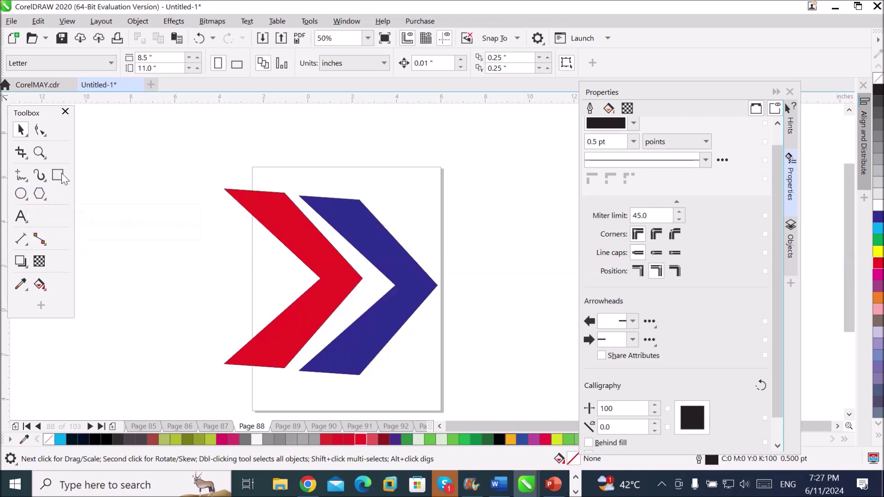
- After briefly trying the Ellipse tool and Layout menu, choose Polygon from the polygon/star flyout
{"action": "left_click", "coordinate": [21, 194]}
{"action": "left_click", "coordinate": [21, 195]}
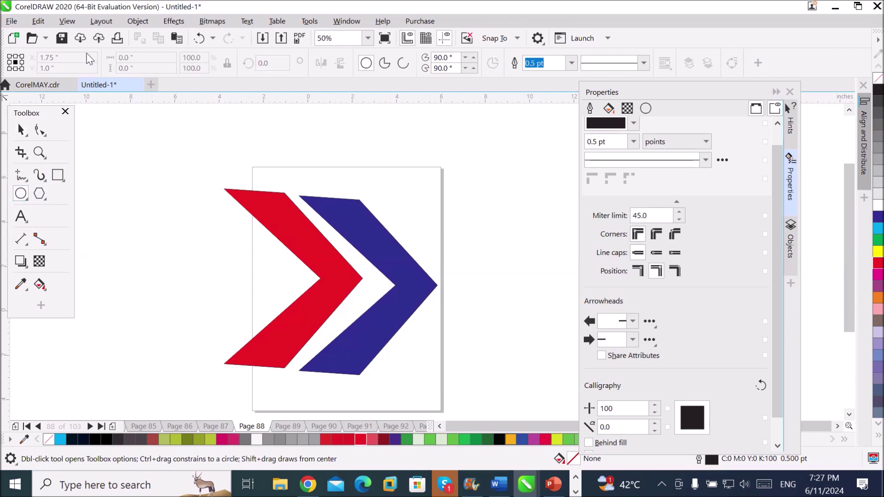
{"action": "left_click", "coordinate": [95, 23]}
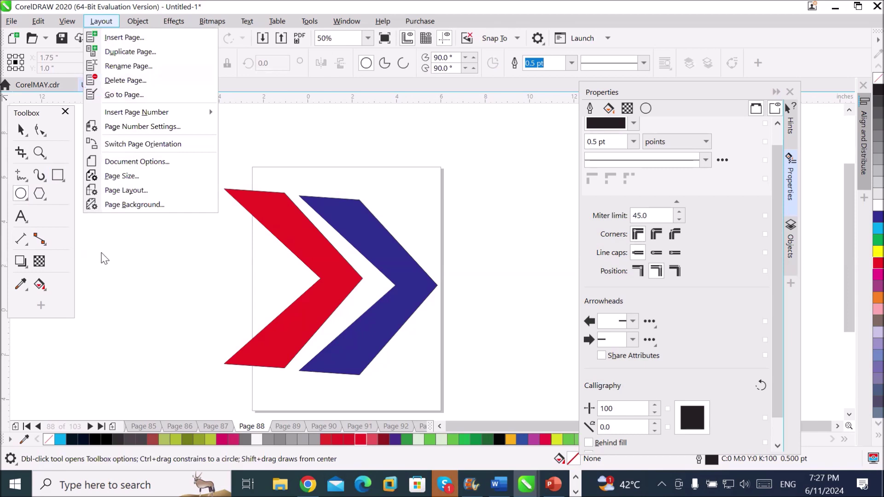
{"action": "left_click", "coordinate": [44, 135]}
{"action": "left_click", "coordinate": [44, 134]}
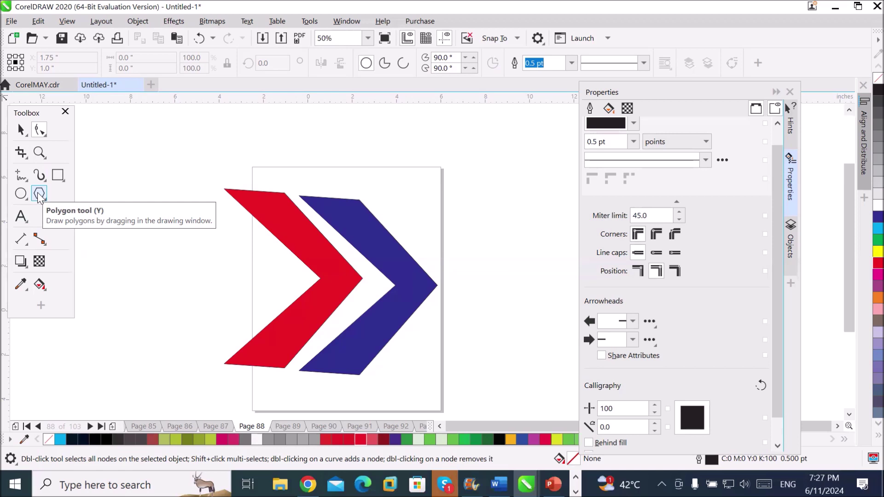
{"action": "left_click", "coordinate": [40, 196]}
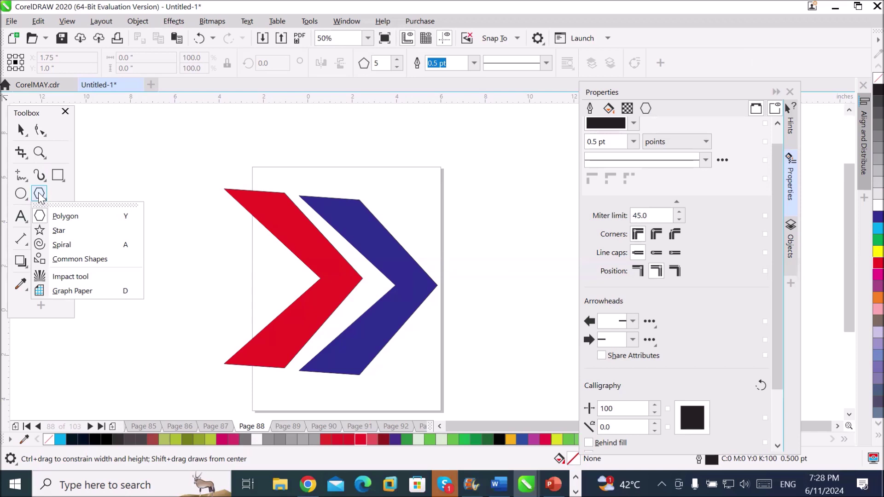
{"action": "left_click", "coordinate": [57, 220]}
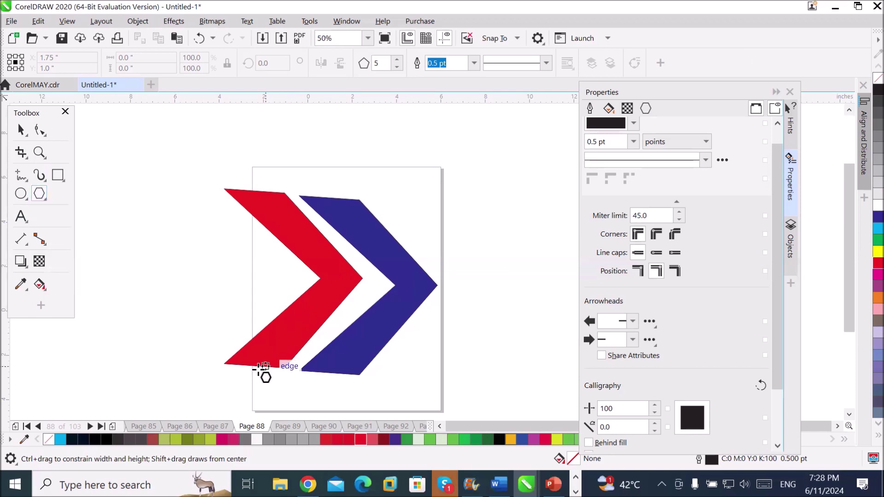
- On blank Page 89, draw a large triangle polygon near the page centre
{"action": "left_click", "coordinate": [292, 425]}
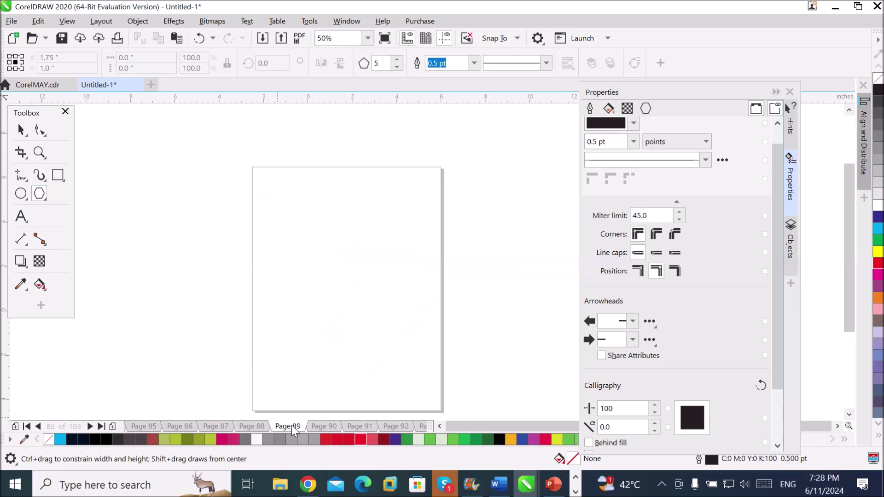
{"action": "left_click", "coordinate": [397, 59]}
{"action": "left_click_drag", "start_coordinate": [289, 210], "coordinate": [302, 223]}
{"action": "left_click_drag", "start_coordinate": [332, 255], "coordinate": [408, 323]}
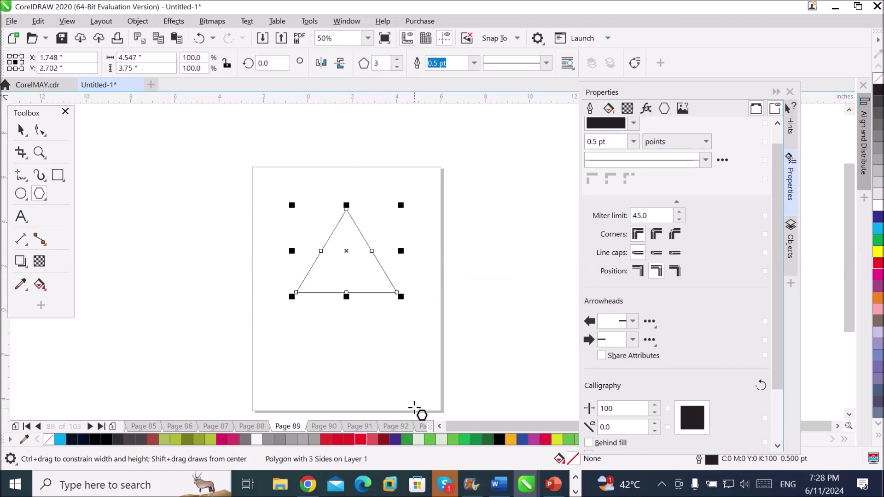
- Raise the polygon's side count step by step past a hexagon
{"action": "left_click", "coordinate": [397, 59]}
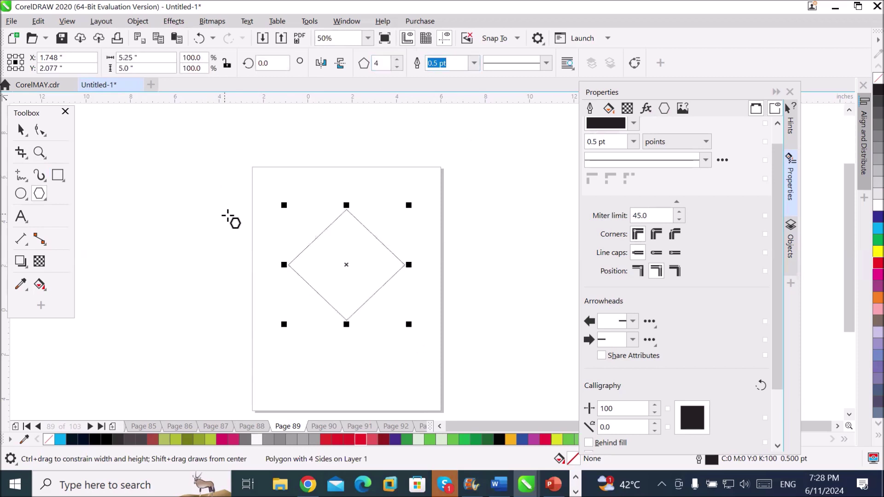
{"action": "left_click", "coordinate": [398, 60]}
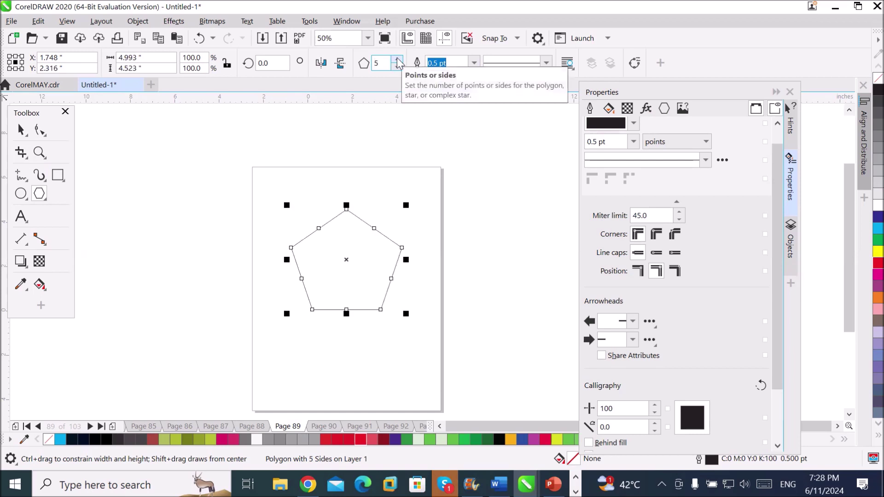
{"action": "left_click", "coordinate": [398, 60]}
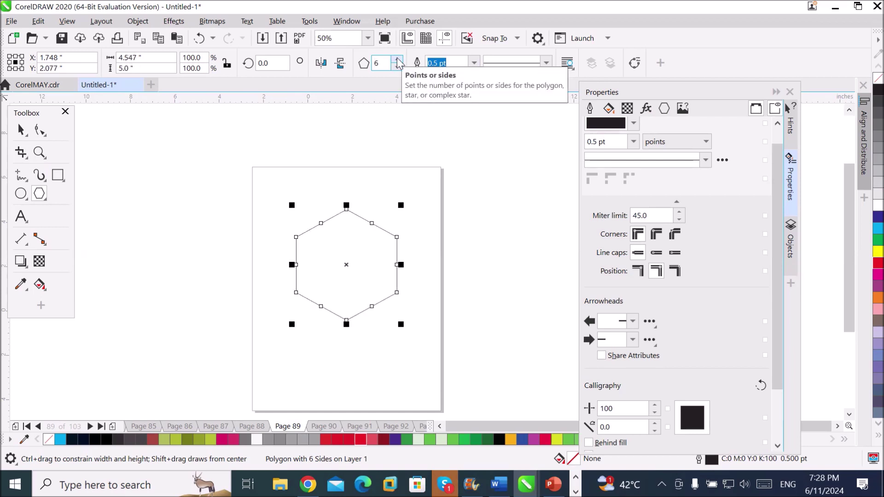
{"action": "left_click", "coordinate": [398, 60]}
{"action": "left_click", "coordinate": [397, 60]}
{"action": "left_click", "coordinate": [398, 60]}
{"action": "left_click", "coordinate": [398, 60]}
{"action": "left_click", "coordinate": [398, 60]}
{"action": "left_click", "coordinate": [398, 60]}
{"action": "left_click", "coordinate": [398, 60]}
{"action": "left_click", "coordinate": [398, 60]}
{"action": "left_click", "coordinate": [398, 60]}
{"action": "left_click", "coordinate": [398, 60]}
{"action": "left_click", "coordinate": [398, 60]}
{"action": "left_click", "coordinate": [398, 60]}
{"action": "left_click", "coordinate": [398, 60]}
{"action": "left_click", "coordinate": [398, 60]}
{"action": "left_click", "coordinate": [398, 60]}
- Set the side count to 31, then to the maximum 500 so it resembles a circle
{"action": "key", "text": "Delete"}
{"action": "type", "text": "3"}
{"action": "key", "text": "Return"}
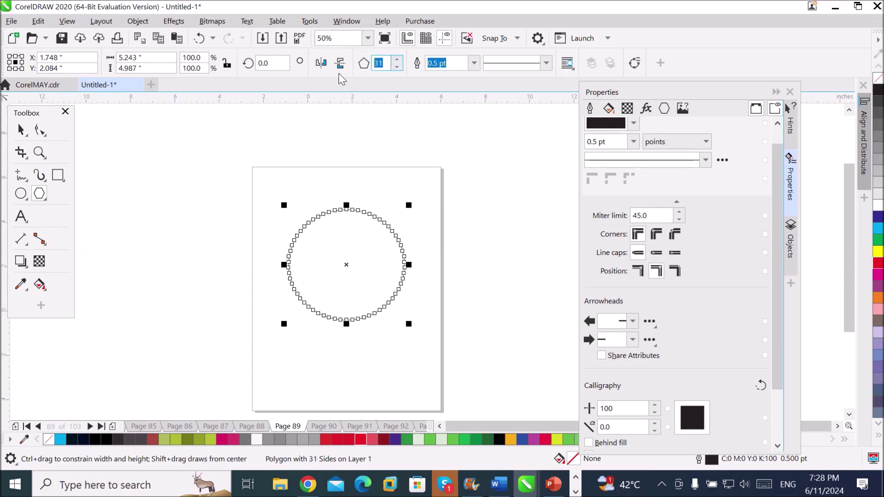
{"action": "type", "text": "888"}
{"action": "left_click", "coordinate": [399, 64]}
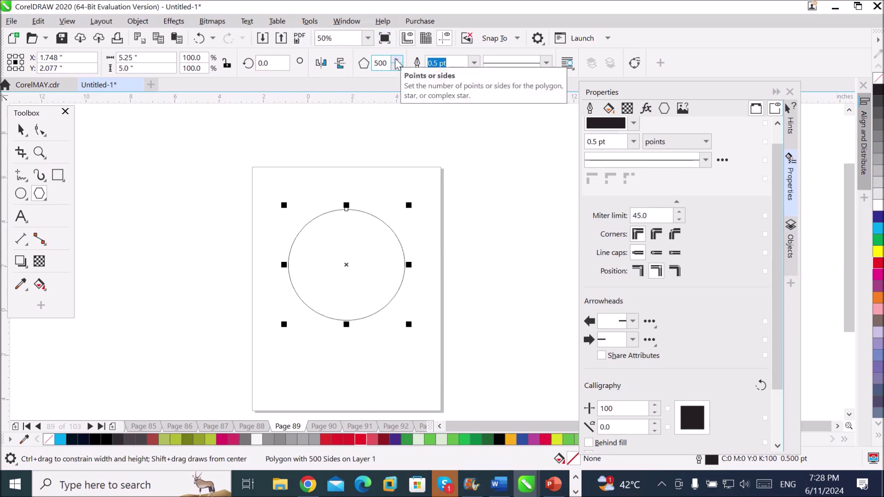
{"action": "scroll", "coordinate": [382, 215], "scroll_direction": "up", "scroll_amount": 4}
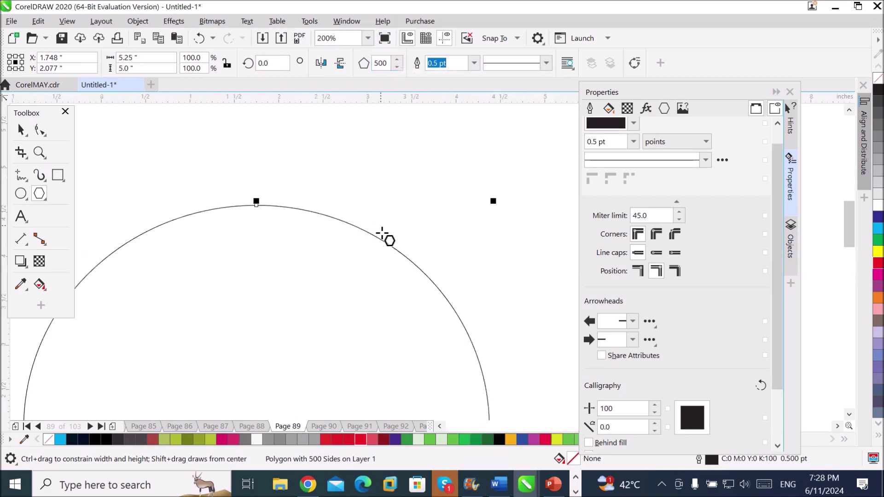
{"action": "scroll", "coordinate": [386, 250], "scroll_direction": "up", "scroll_amount": 1}
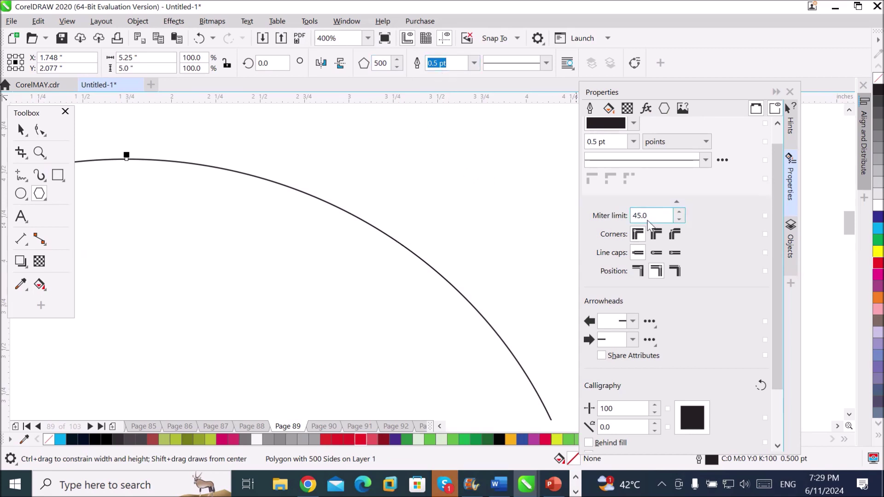
{"action": "scroll", "coordinate": [262, 239], "scroll_direction": "down", "scroll_amount": 2}
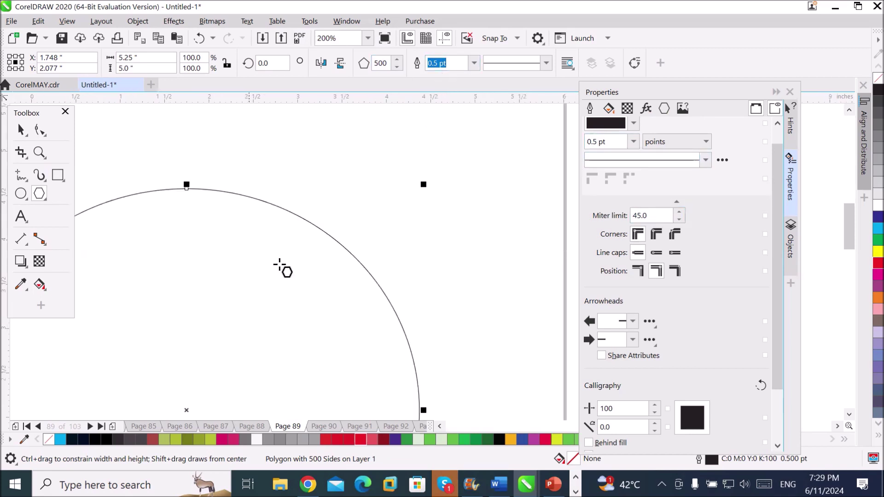
{"action": "left_click", "coordinate": [20, 131]}
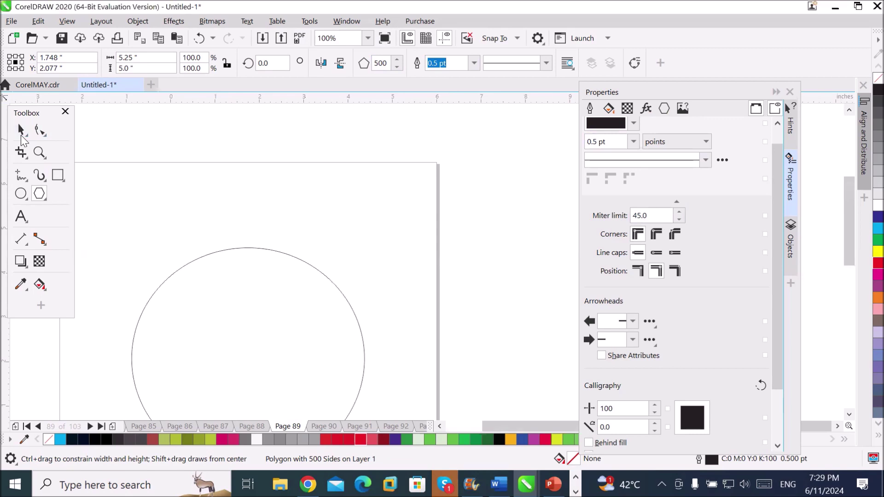
- Move the circle higher on the page and set its sides to 3
{"action": "left_click_drag", "start_coordinate": [225, 286], "coordinate": [237, 243]}
{"action": "left_click_drag", "start_coordinate": [238, 231], "coordinate": [239, 232]}
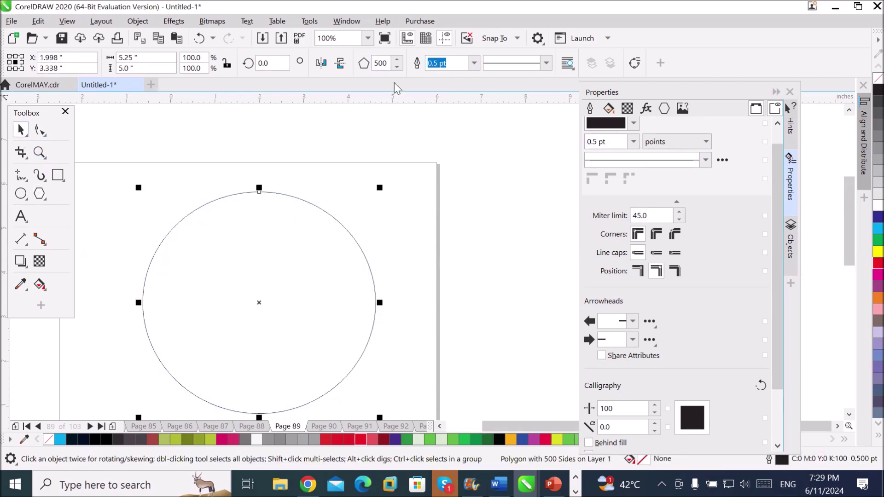
{"action": "double_click", "coordinate": [382, 63]}
{"action": "type", "text": "3"}
{"action": "key", "text": "Return"}
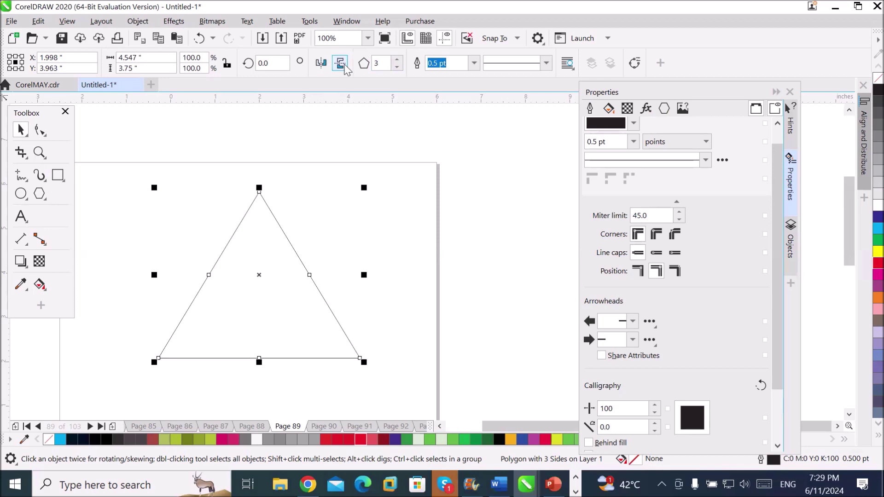
- Increase the sides to 6 and shrink the hexagon to about 1.745 × 1.919 inches
{"action": "left_click", "coordinate": [397, 59]}
{"action": "left_click", "coordinate": [398, 59]}
{"action": "left_click", "coordinate": [397, 60]}
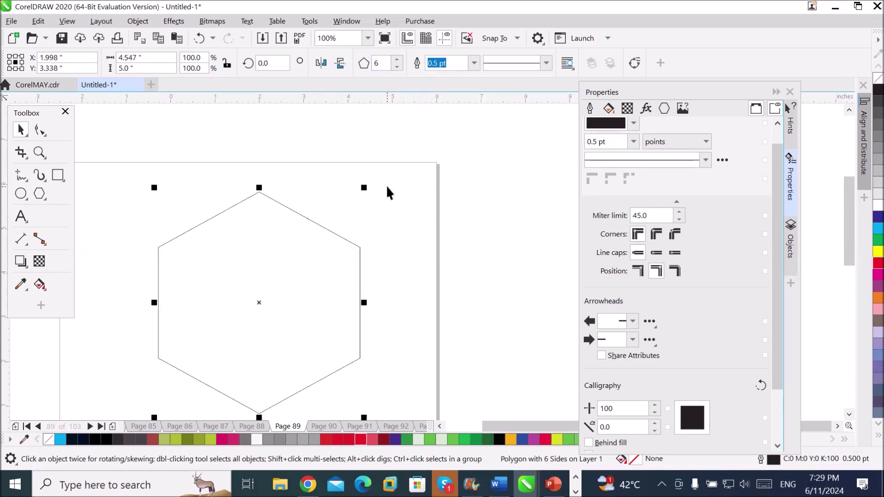
{"action": "scroll", "coordinate": [386, 184], "scroll_direction": "down", "scroll_amount": 1}
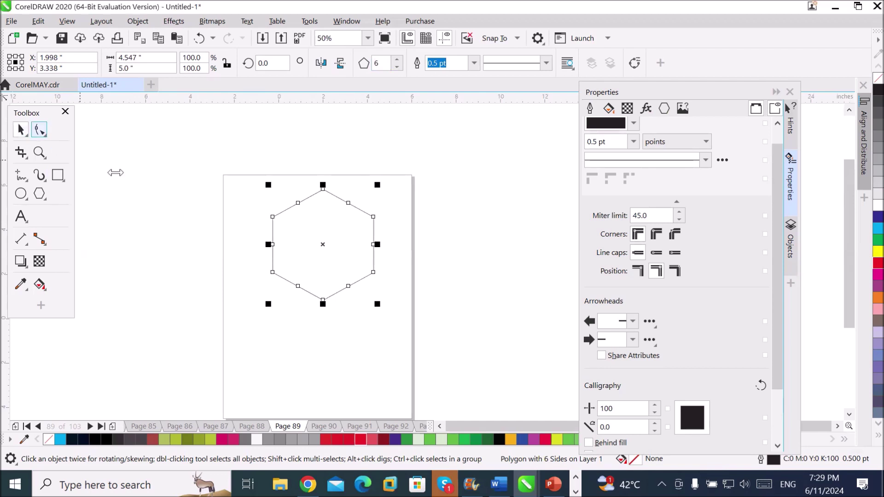
{"action": "left_click_drag", "start_coordinate": [377, 304], "coordinate": [269, 210]}
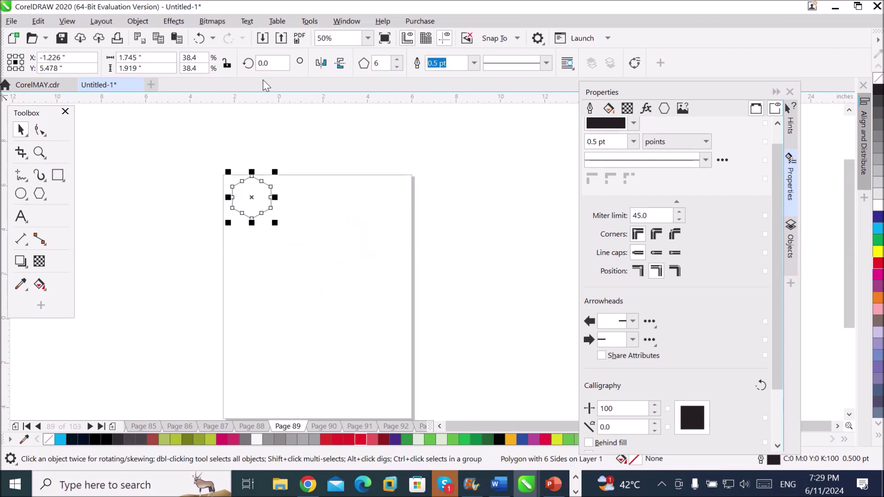
- Fill the hexagon cyan and give it a 10.0 pt near-white outline (C1 M3 Y0 K0)
{"action": "left_click", "coordinate": [60, 440]}
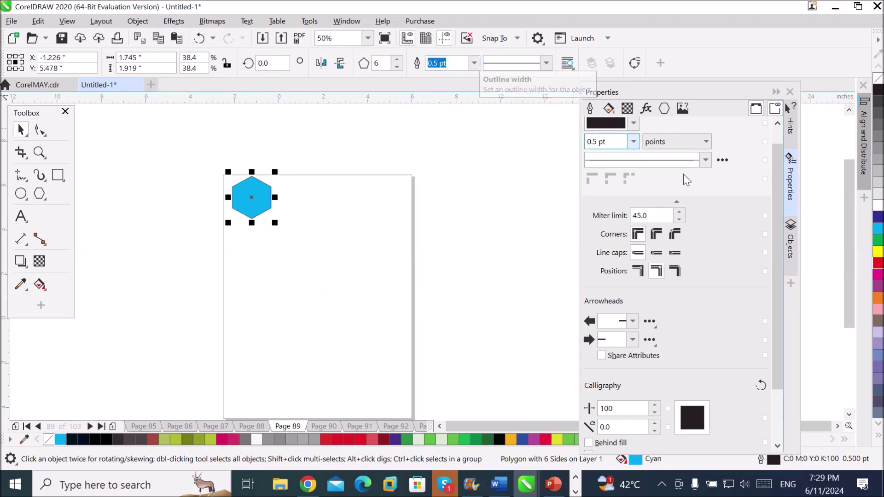
{"action": "left_click", "coordinate": [590, 109]}
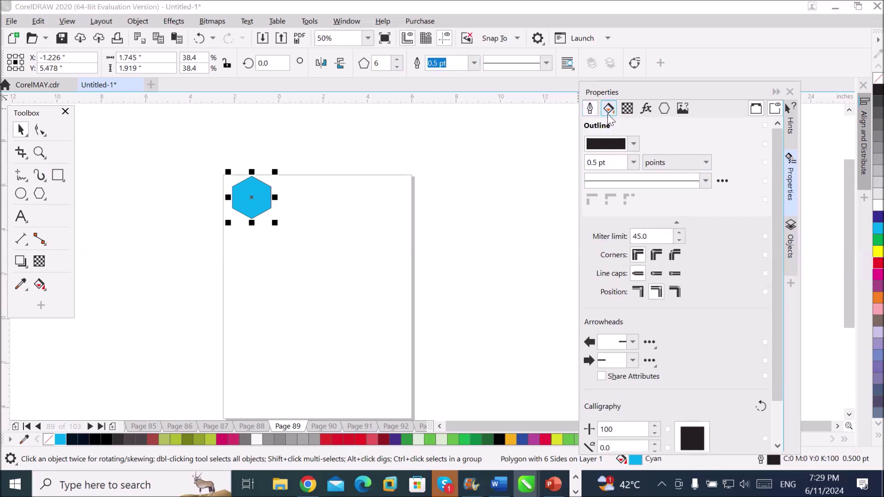
{"action": "left_click", "coordinate": [635, 146]}
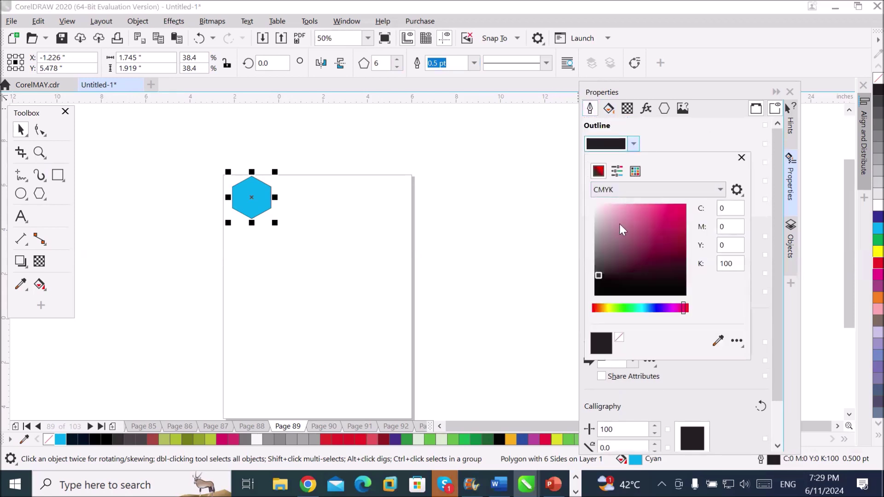
{"action": "left_click", "coordinate": [596, 206]}
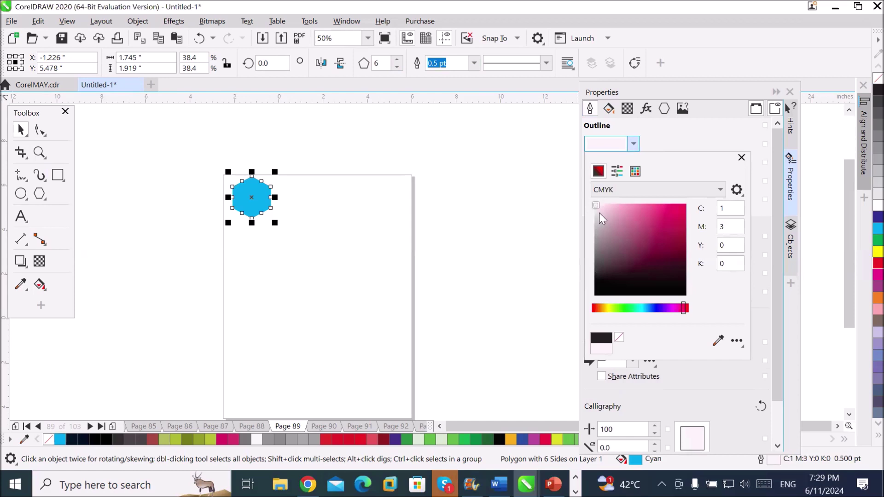
{"action": "left_click", "coordinate": [473, 63]}
{"action": "left_click", "coordinate": [473, 64]}
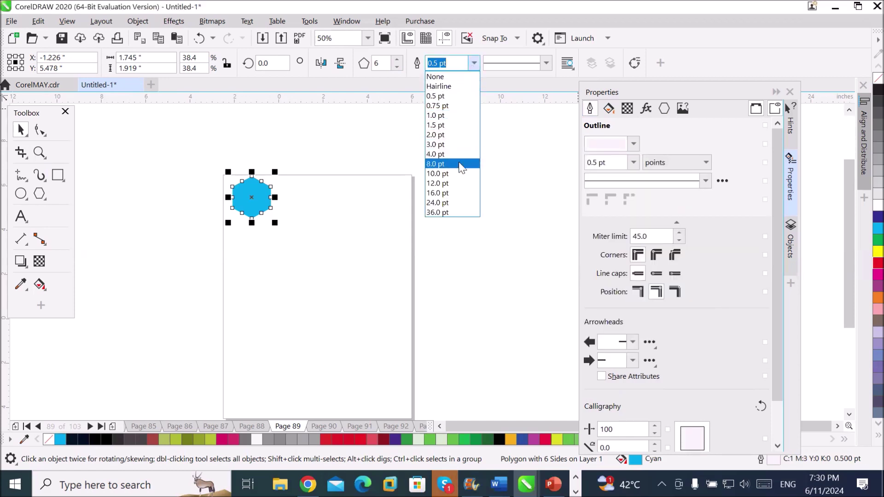
{"action": "left_click", "coordinate": [459, 173]}
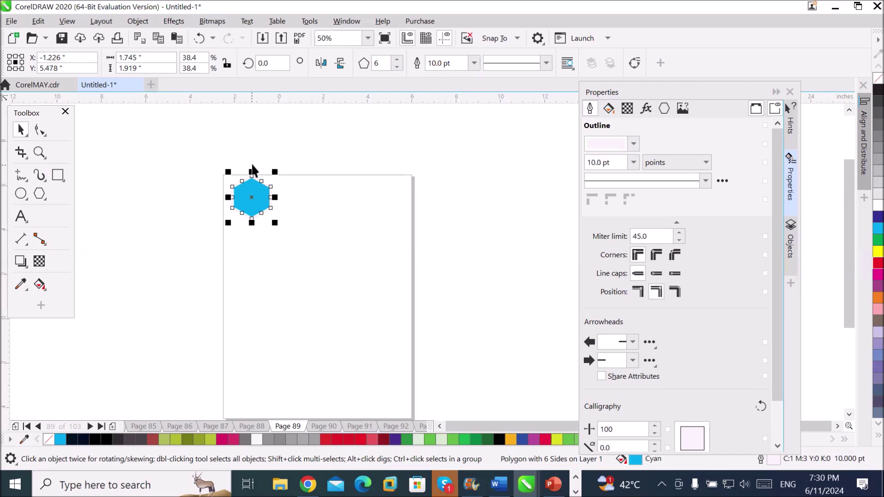
{"action": "scroll", "coordinate": [253, 165], "scroll_direction": "up", "scroll_amount": 2}
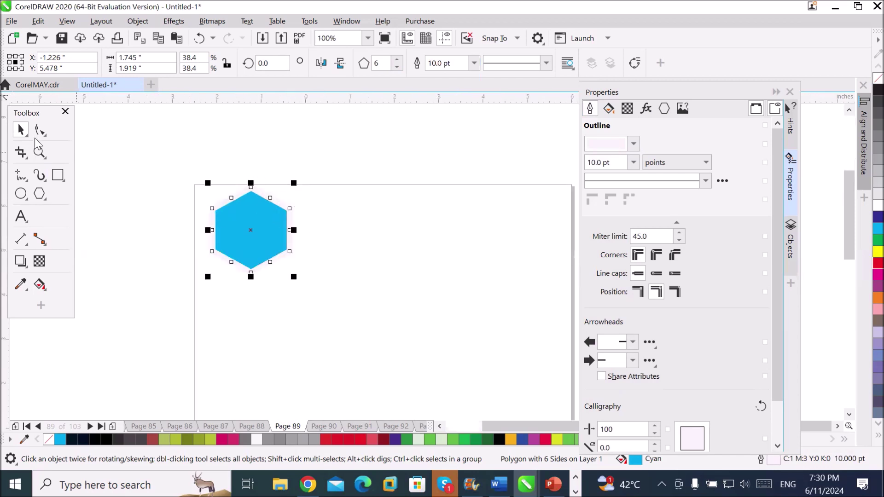
{"action": "scroll", "coordinate": [286, 191], "scroll_direction": "down", "scroll_amount": 2}
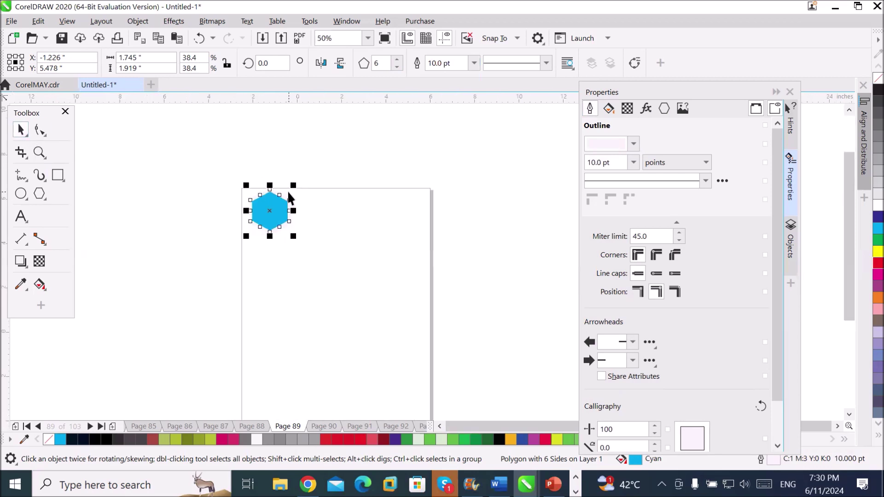
- Drag a copy of the hexagon to the right and repeat with Ctrl+R for four in a row
{"action": "left_click_drag", "start_coordinate": [269, 206], "coordinate": [311, 211]}
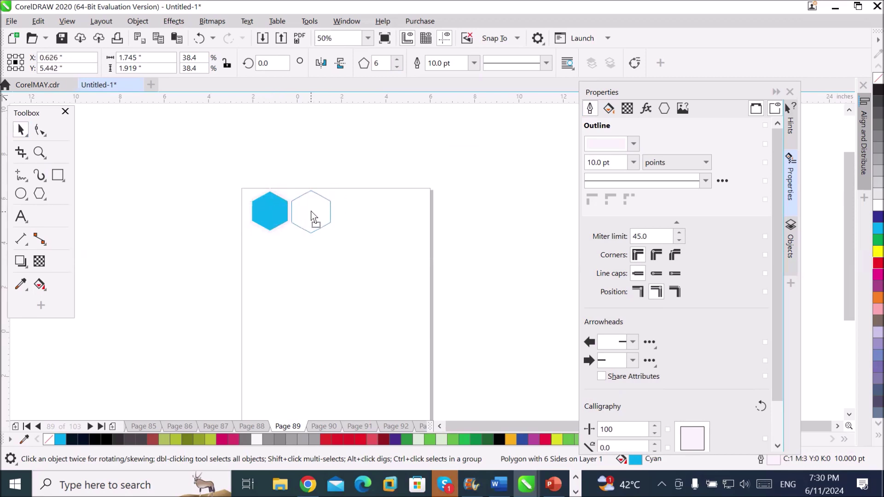
{"action": "mouse_move", "coordinate": [311, 211]}
{"action": "left_mouse_down"}
{"action": "mouse_move", "coordinate": [314, 190]}
{"action": "mouse_move", "coordinate": [314, 209]}
{"action": "mouse_move", "coordinate": [414, 228]}
{"action": "mouse_move", "coordinate": [310, 227]}
{"action": "left_mouse_up"}
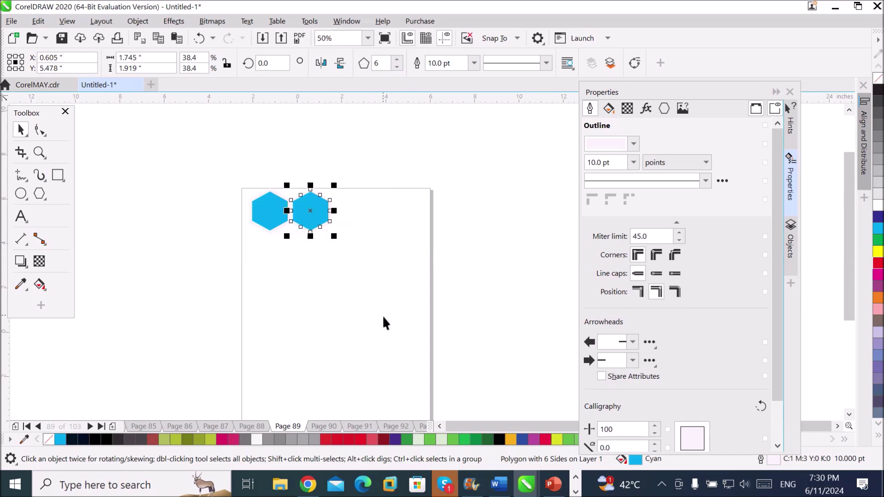
{"action": "key", "text": "ctrl+r"}
{"action": "key", "text": "ctrl+r"}
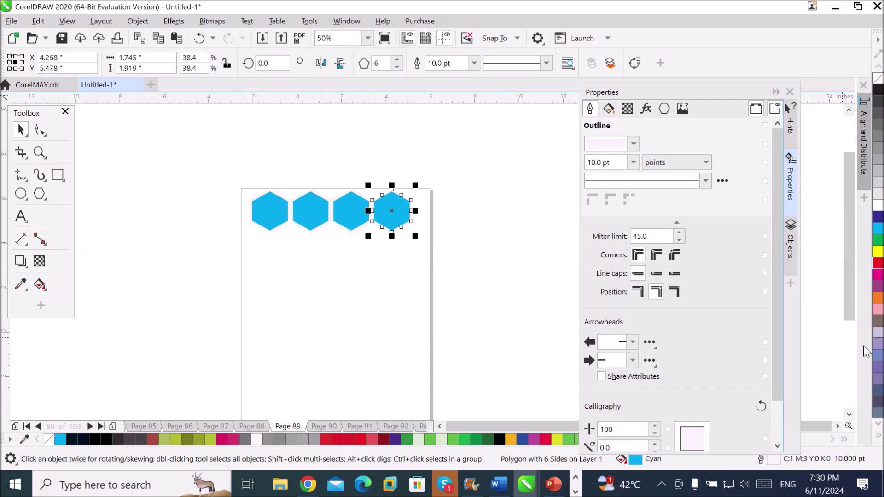
- Marquee-select all four hexagons, undoing an accidental move of the row
{"action": "left_click", "coordinate": [849, 412]}
{"action": "left_click_drag", "start_coordinate": [203, 139], "coordinate": [424, 208]}
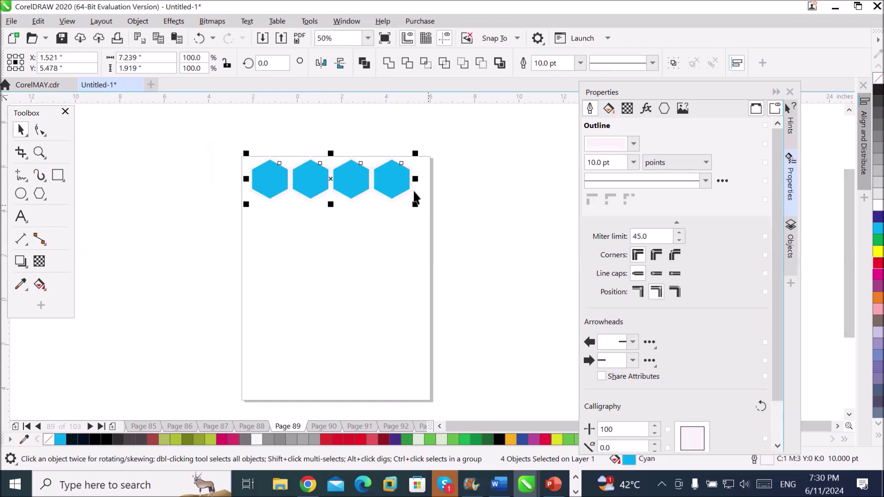
{"action": "left_click_drag", "start_coordinate": [387, 183], "coordinate": [407, 216]}
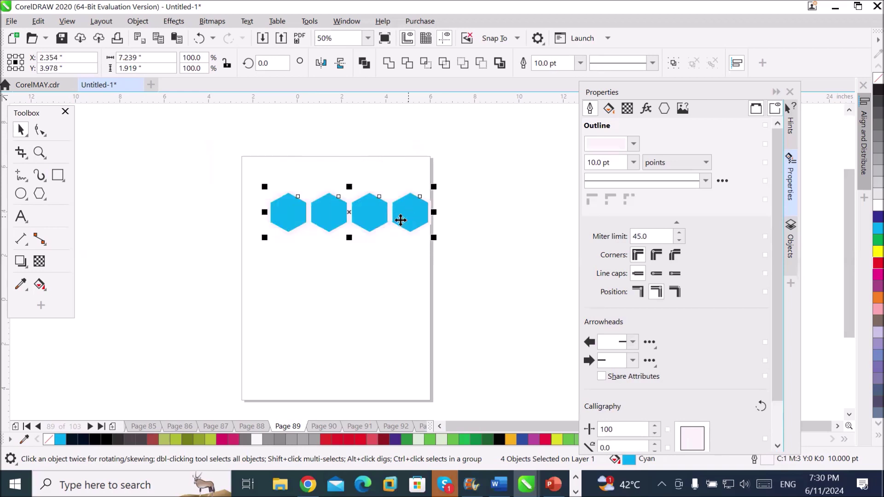
{"action": "key", "text": "ctrl+z"}
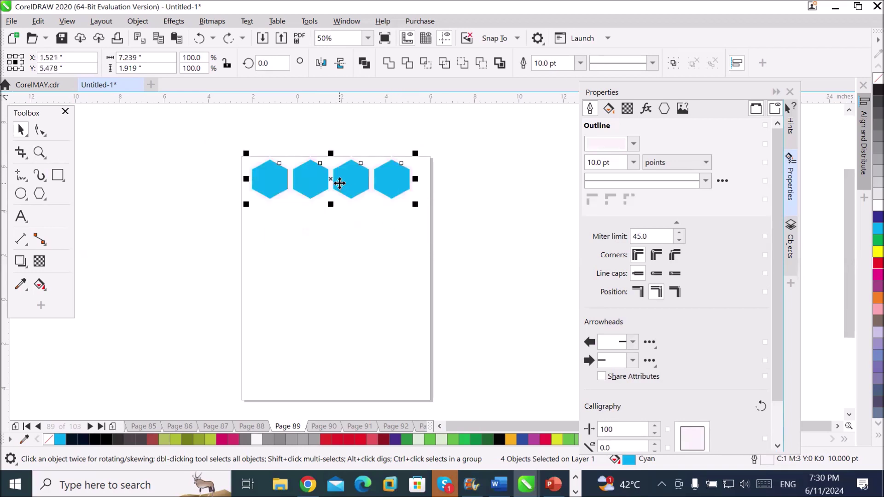
- Copy the row offset down-right, then copy both rows downward twice for six staggered rows
{"action": "left_click_drag", "start_coordinate": [347, 179], "coordinate": [371, 214]}
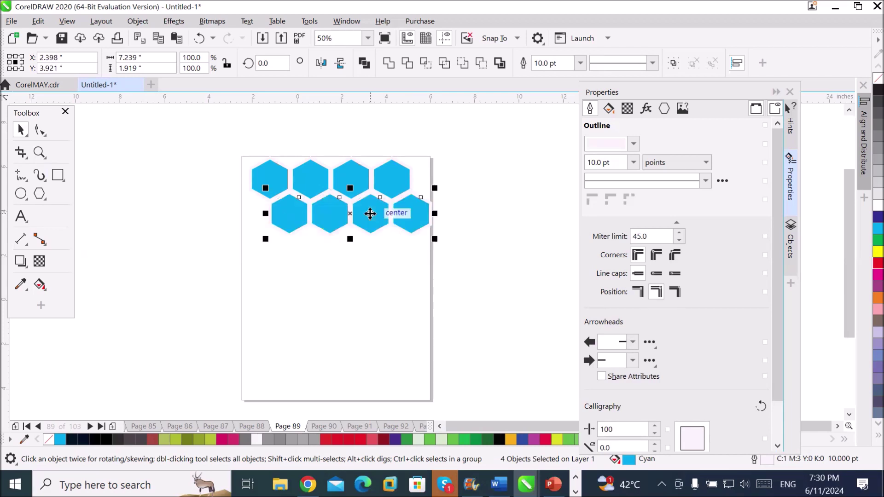
{"action": "left_click_drag", "start_coordinate": [235, 154], "coordinate": [442, 257]}
{"action": "left_click_drag", "start_coordinate": [415, 222], "coordinate": [416, 289]}
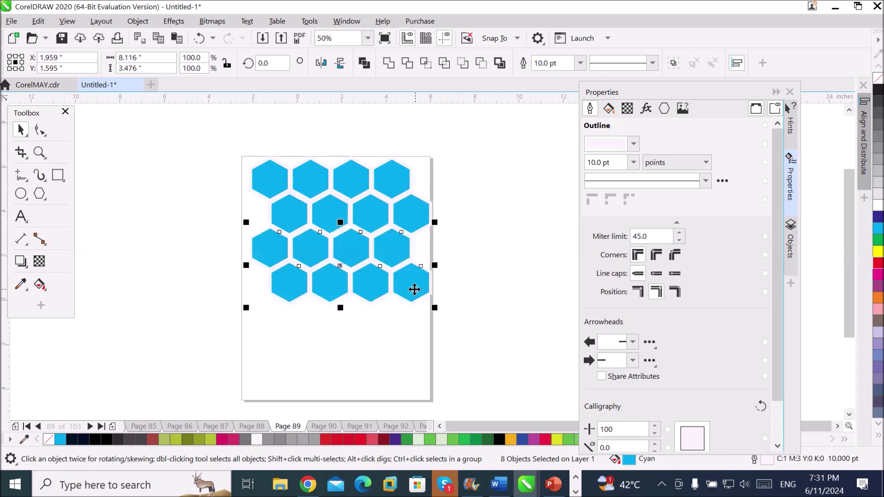
{"action": "key", "text": "ctrl+r"}
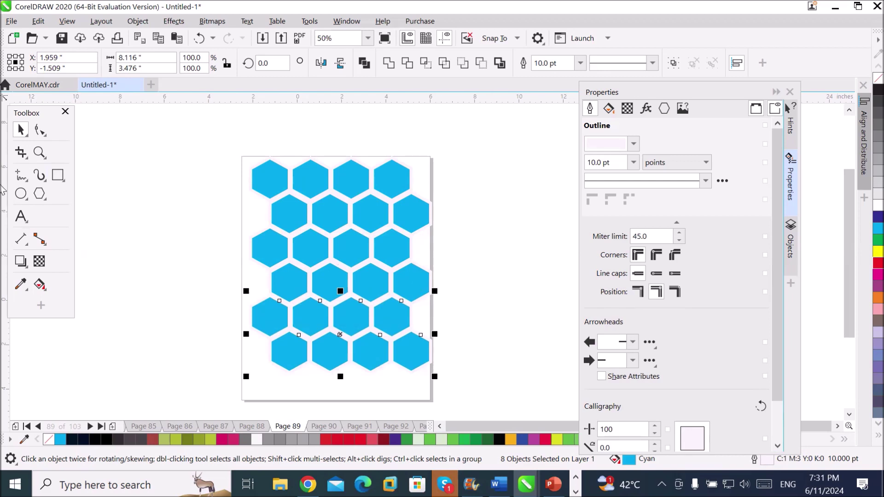
- Add a page-sized rectangle filled black, then marquee-select the hexagons
{"action": "double_click", "coordinate": [57, 175]}
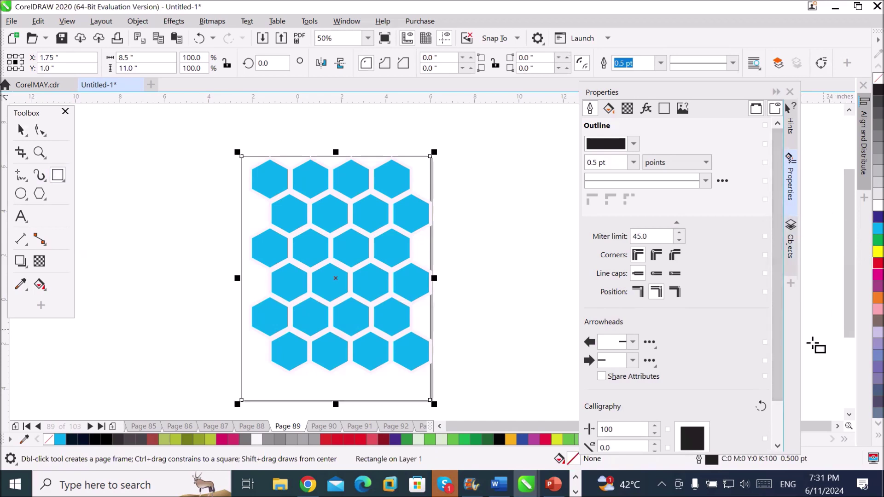
{"action": "left_click", "coordinate": [879, 88]}
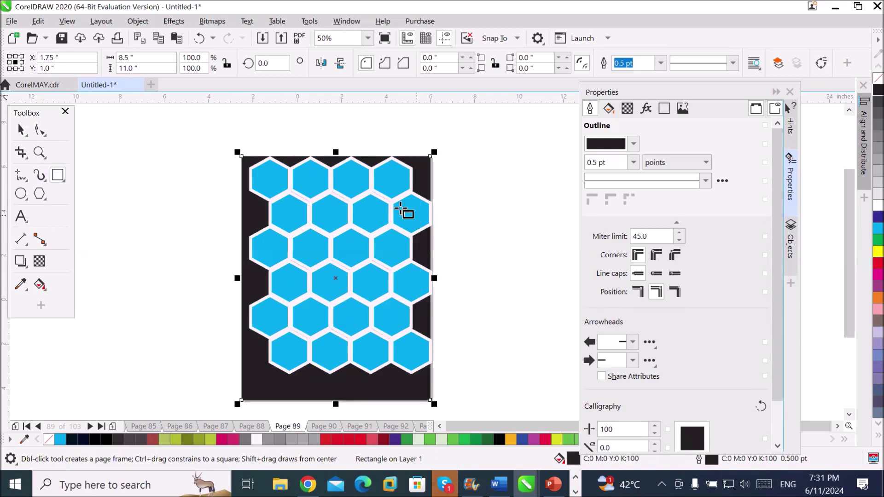
{"action": "scroll", "coordinate": [380, 187], "scroll_direction": "up", "scroll_amount": 2}
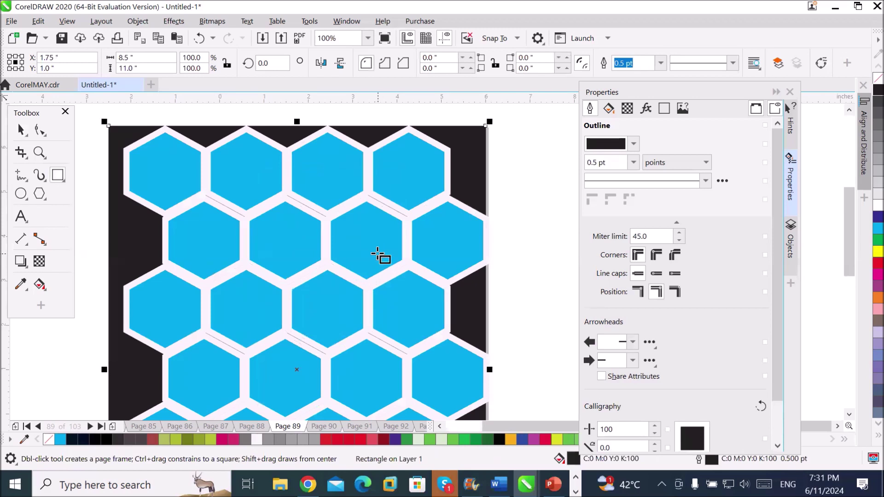
{"action": "scroll", "coordinate": [381, 259], "scroll_direction": "down", "scroll_amount": 1}
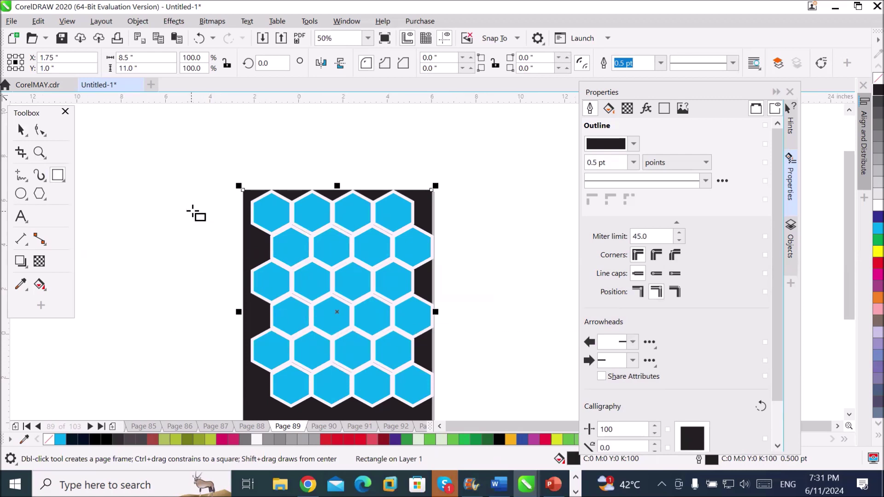
{"action": "key", "text": "space"}
{"action": "left_click_drag", "start_coordinate": [203, 177], "coordinate": [452, 375]}
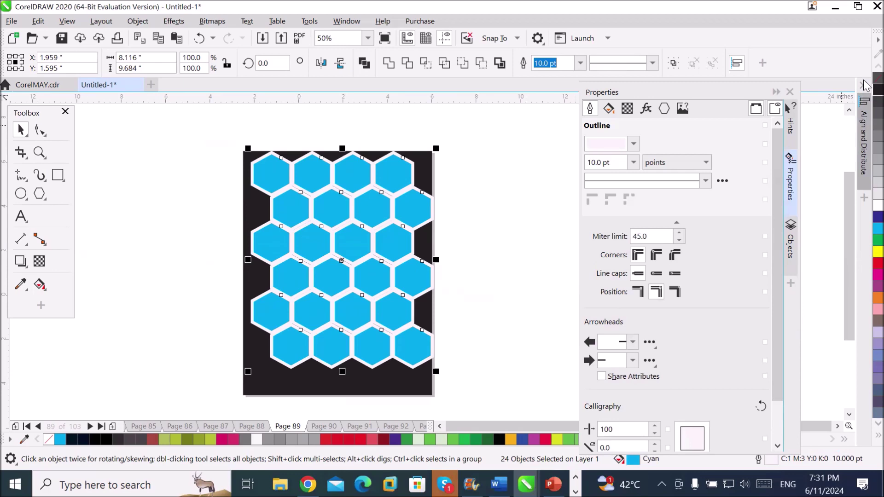
- Set the selected hexagons' outline to No Color and deselect everything
{"action": "right_click", "coordinate": [877, 79]}
{"action": "left_click", "coordinate": [490, 208]}
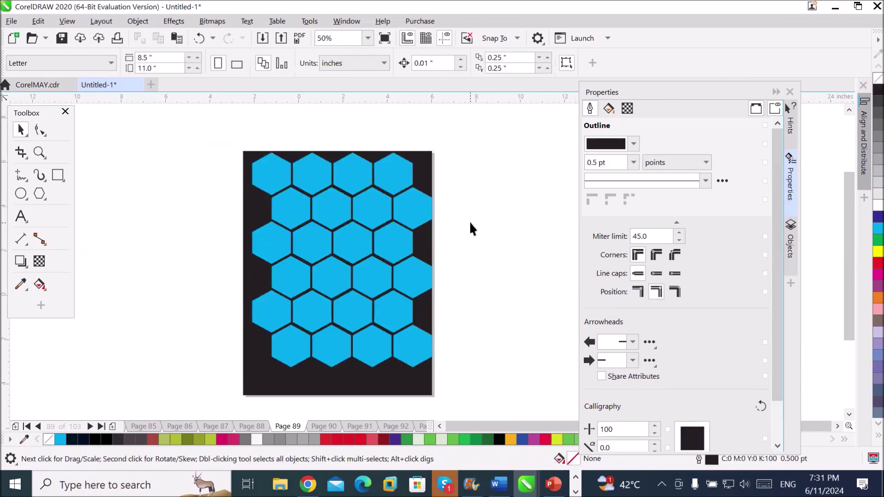
{"action": "scroll", "coordinate": [469, 221], "scroll_direction": "up", "scroll_amount": 2}
{"action": "scroll", "coordinate": [358, 272], "scroll_direction": "down", "scroll_amount": 2}
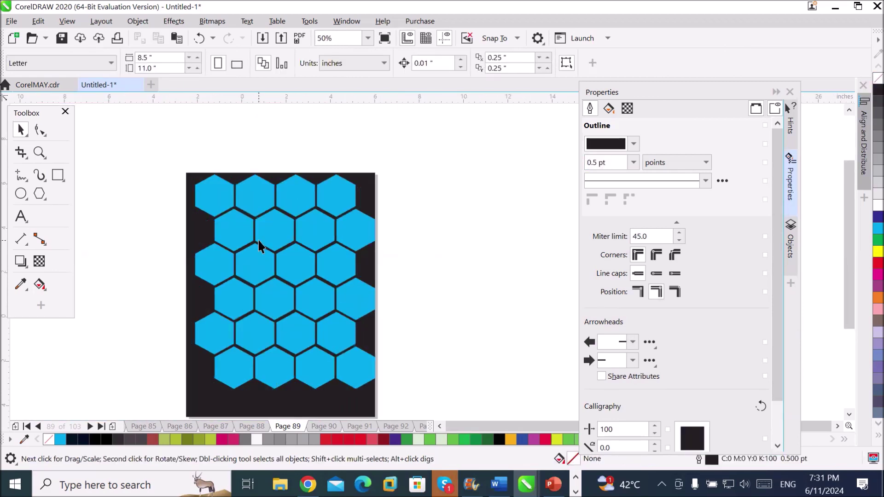
{"action": "scroll", "coordinate": [259, 241], "scroll_direction": "up", "scroll_amount": 8}
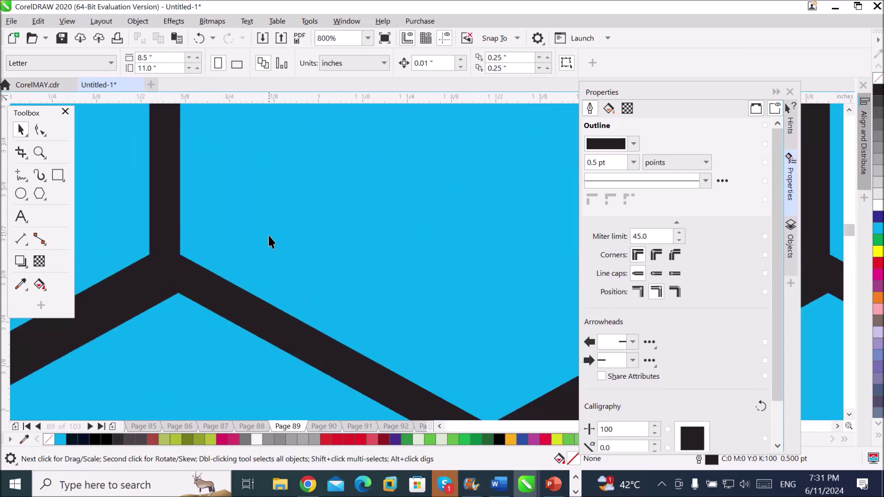
{"action": "scroll", "coordinate": [268, 237], "scroll_direction": "down", "scroll_amount": 6}
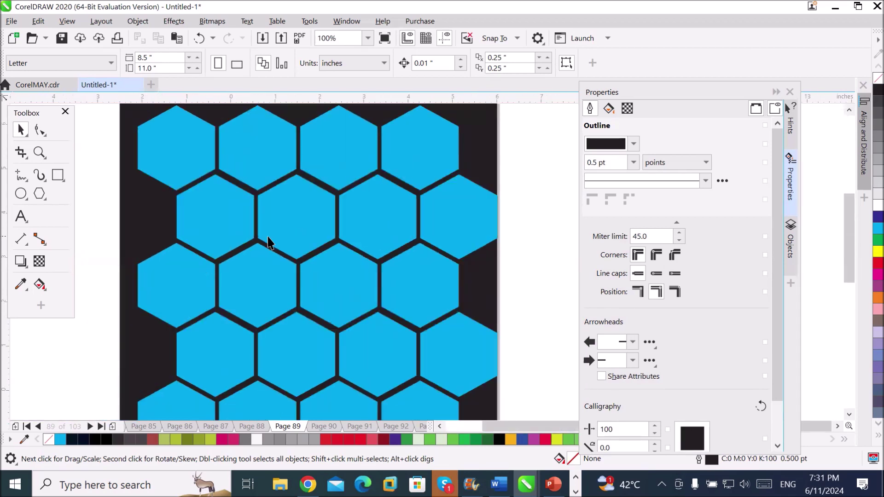
{"action": "scroll", "coordinate": [269, 238], "scroll_direction": "down", "scroll_amount": 1}
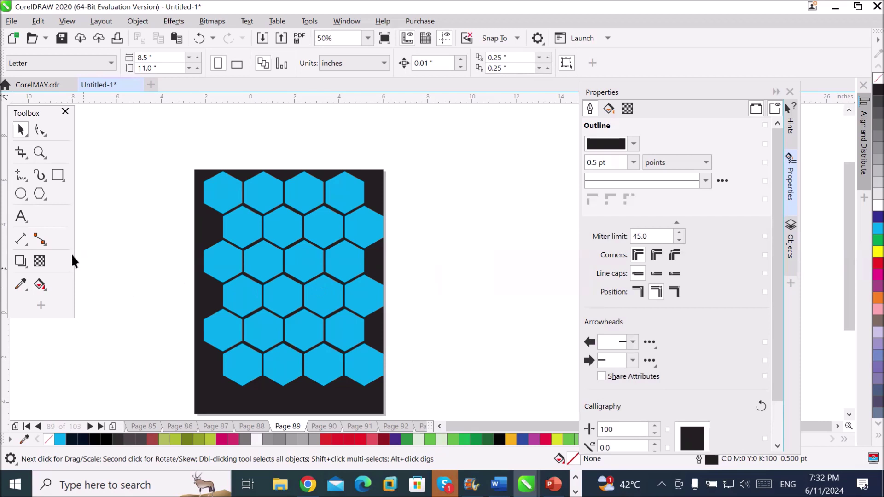
- Open the polygon tool's flyout of grouped shapes and move the Properties panel up-left
{"action": "left_click", "coordinate": [42, 192]}
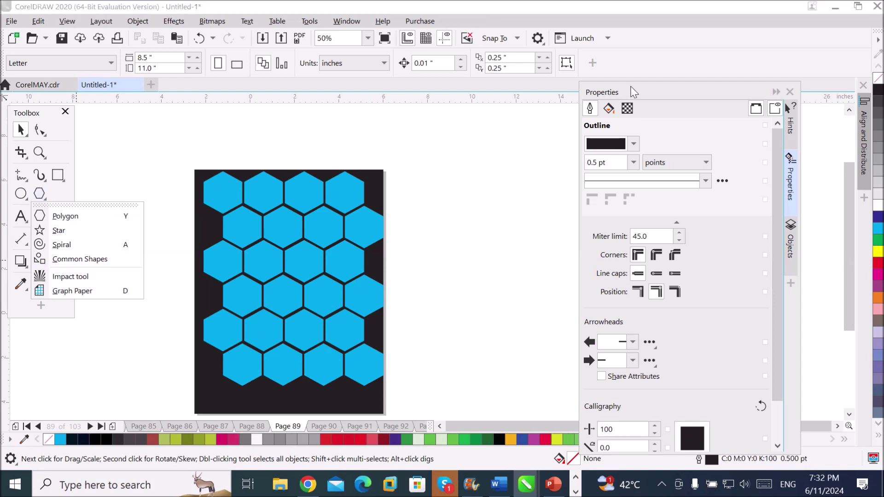
{"action": "left_click_drag", "start_coordinate": [634, 92], "coordinate": [561, 56]}
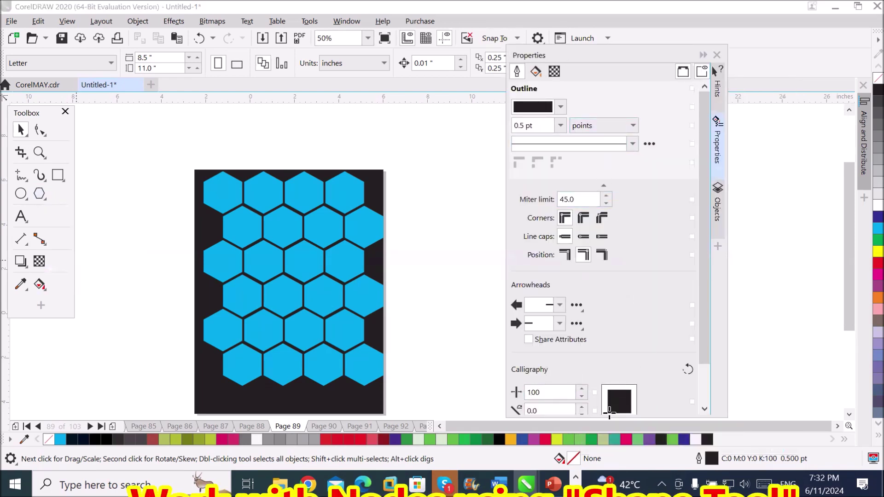
{"action": "left_click_drag", "start_coordinate": [704, 336], "coordinate": [706, 403]}
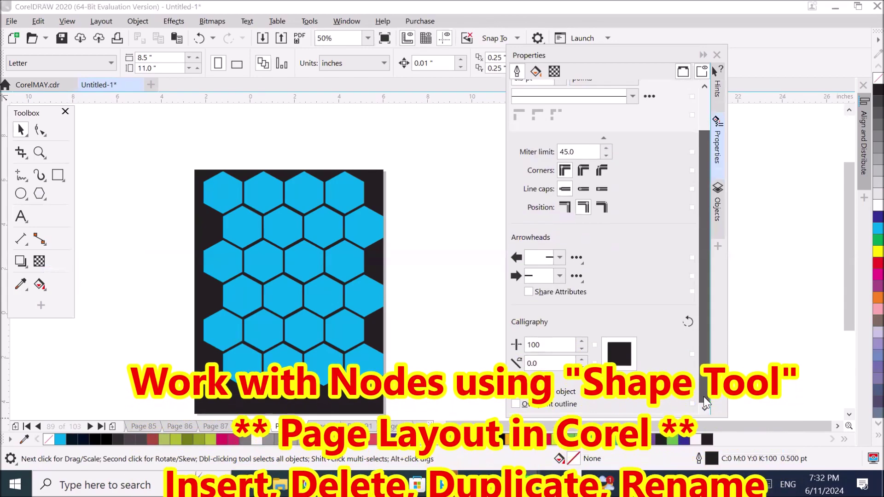